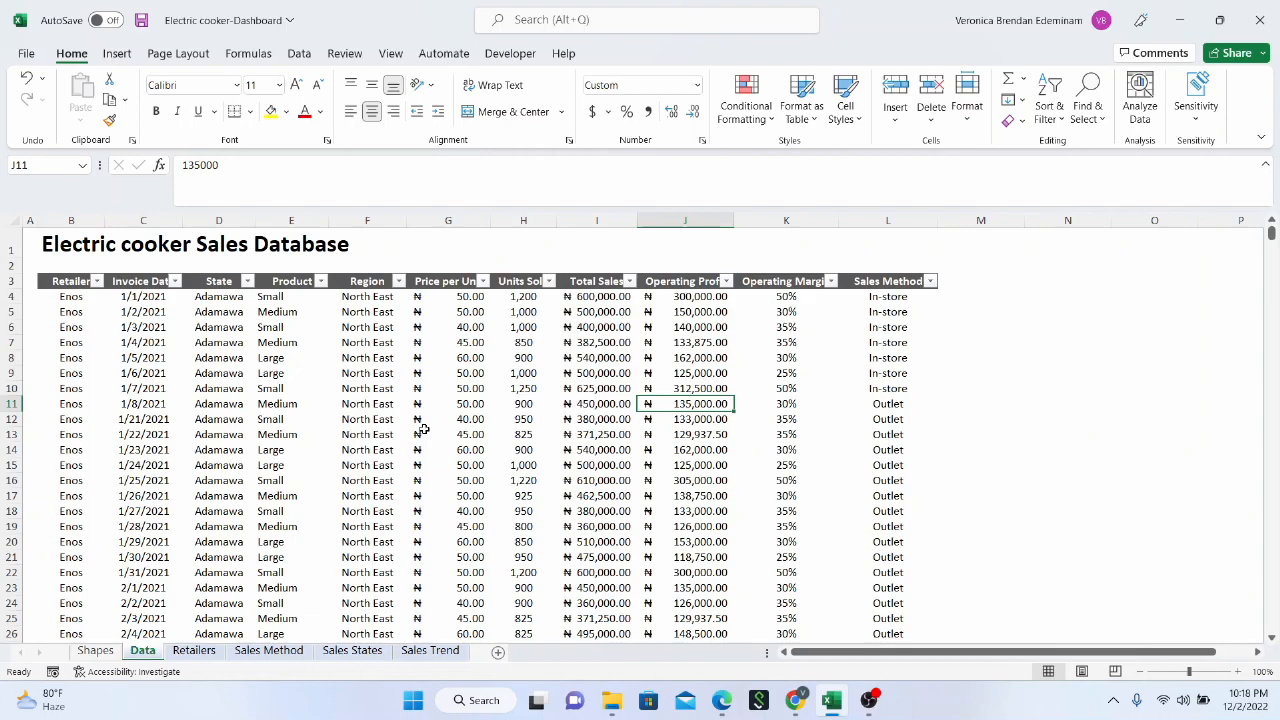
Examine the electric cooker sales records and the filter choices of the Invoice Date, State and Price per Unit columns
{"action": "scroll", "coordinate": [422, 430], "scroll_direction": "down", "scroll_amount": 5}
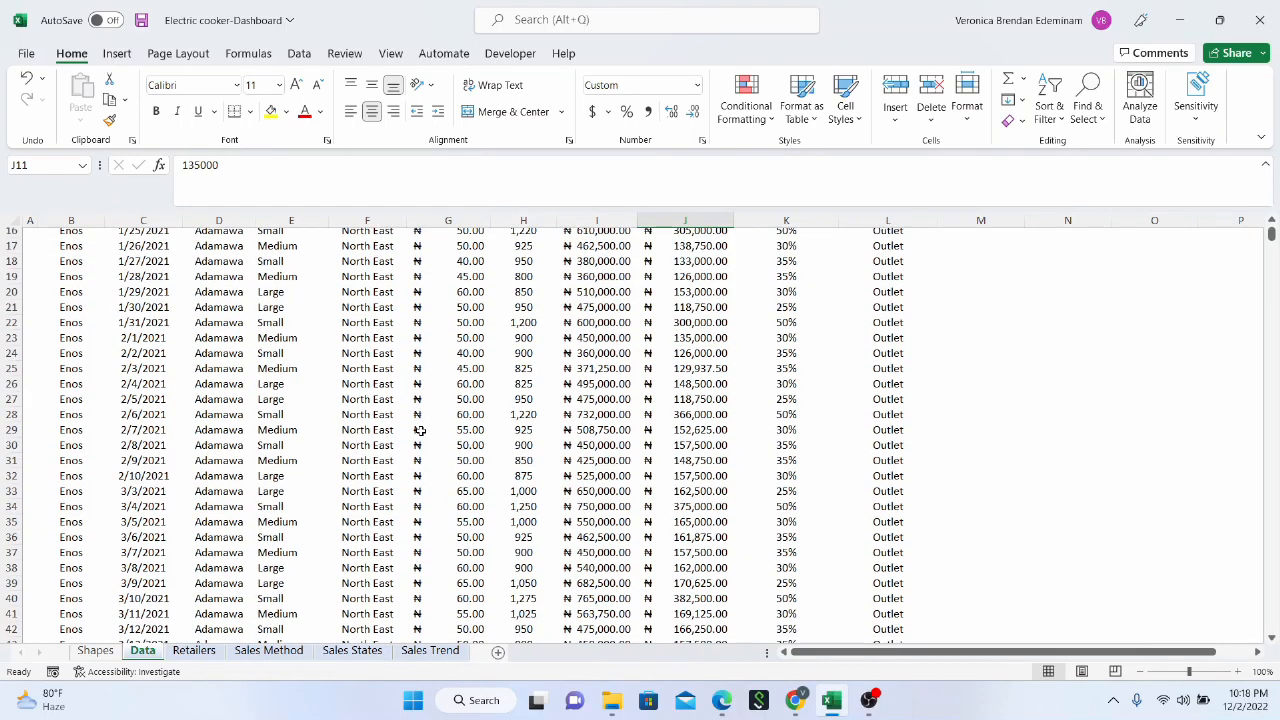
{"action": "scroll", "coordinate": [421, 431], "scroll_direction": "up", "scroll_amount": 5}
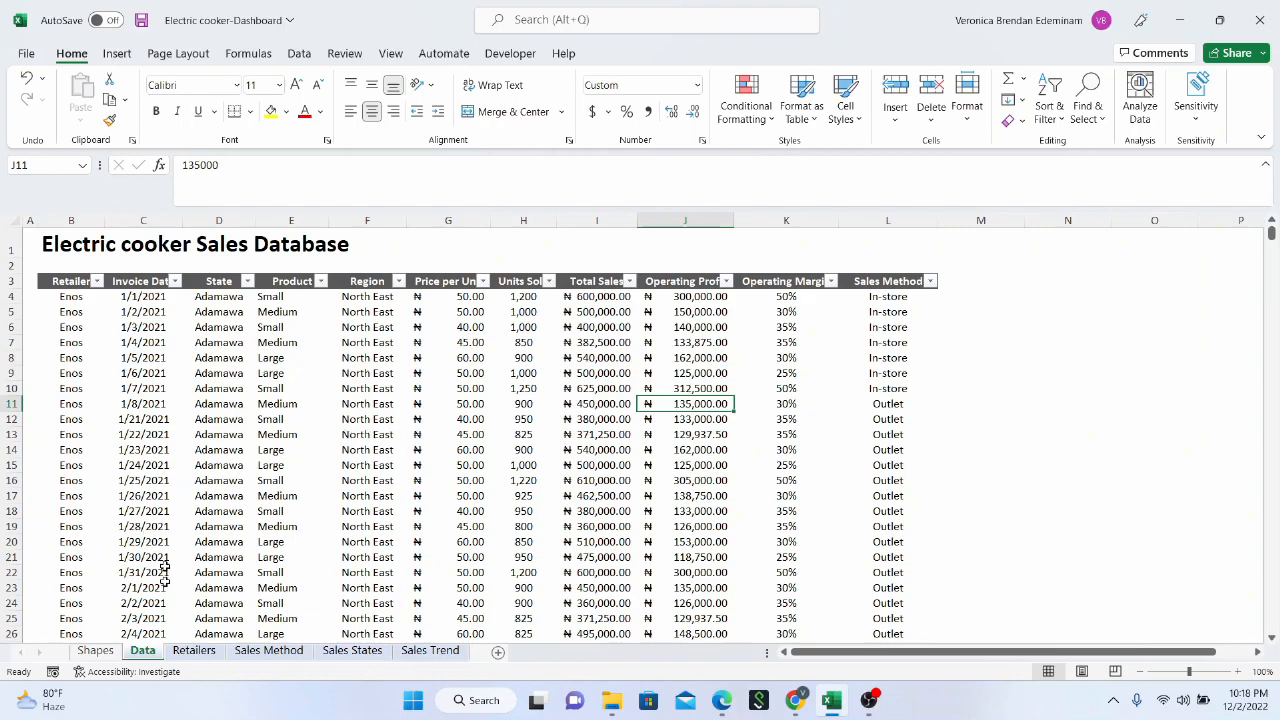
{"action": "left_click", "coordinate": [218, 388]}
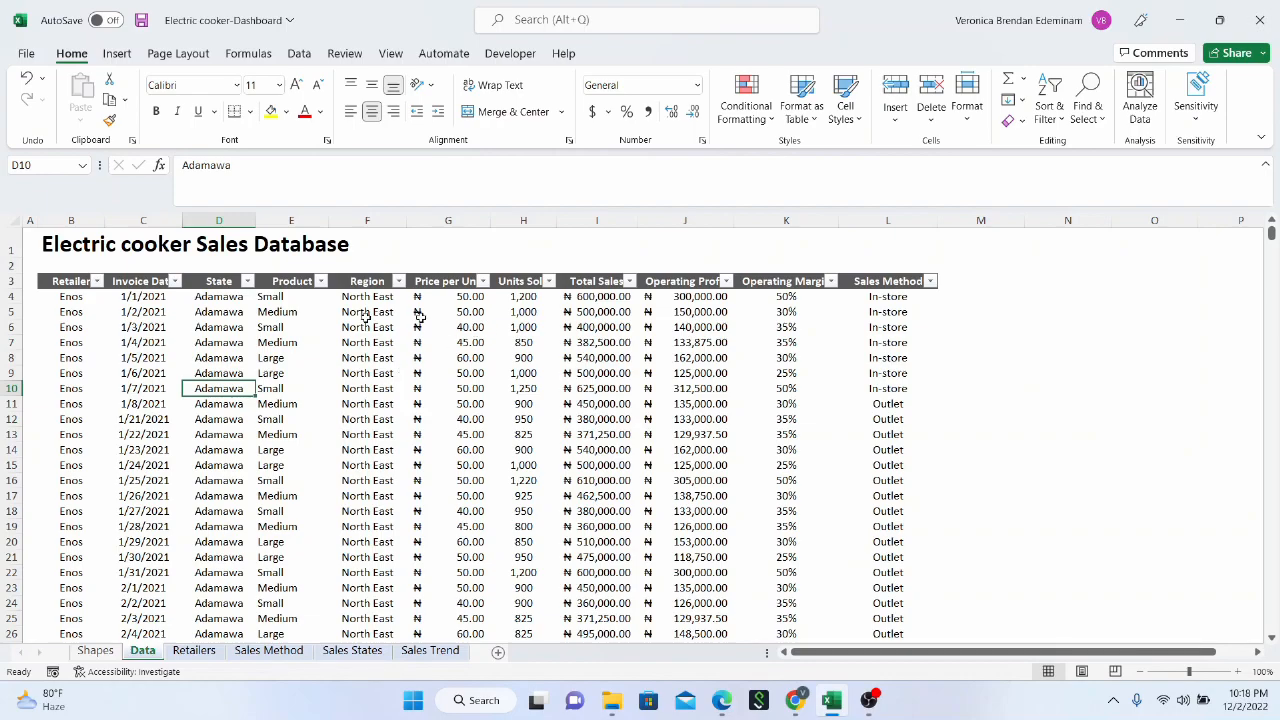
{"action": "left_click", "coordinate": [174, 281]}
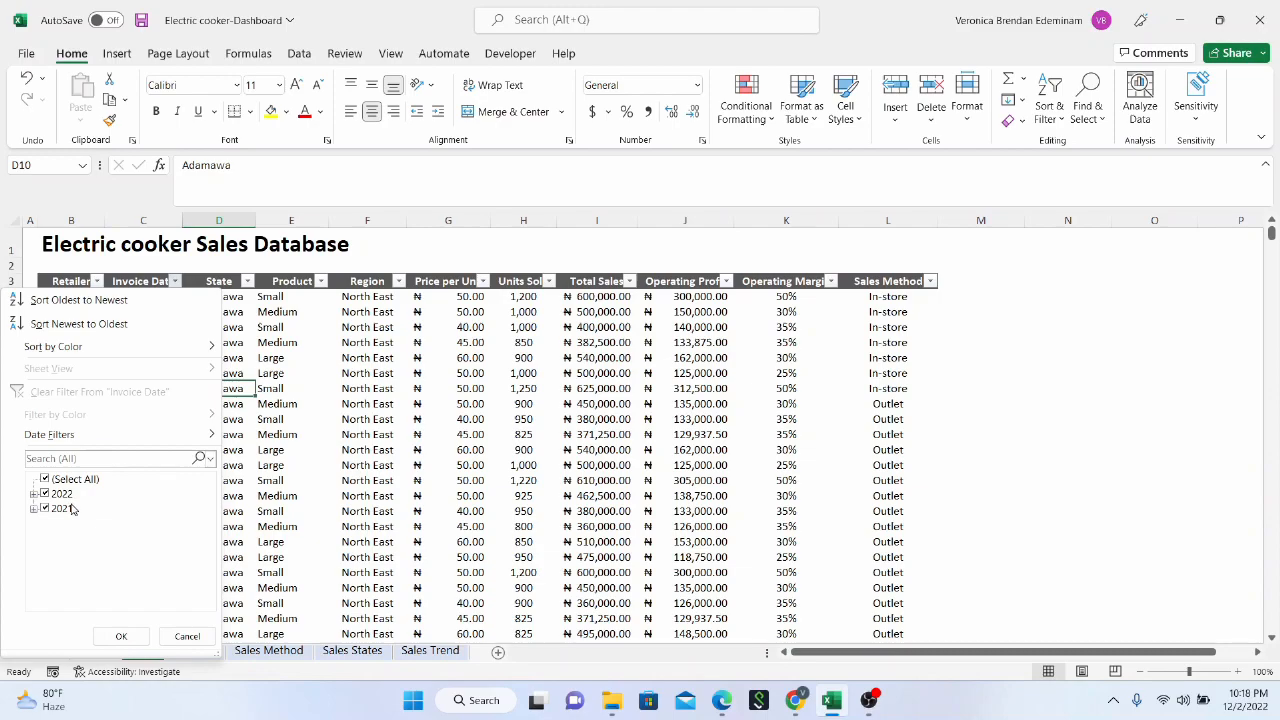
{"action": "left_click", "coordinate": [350, 455]}
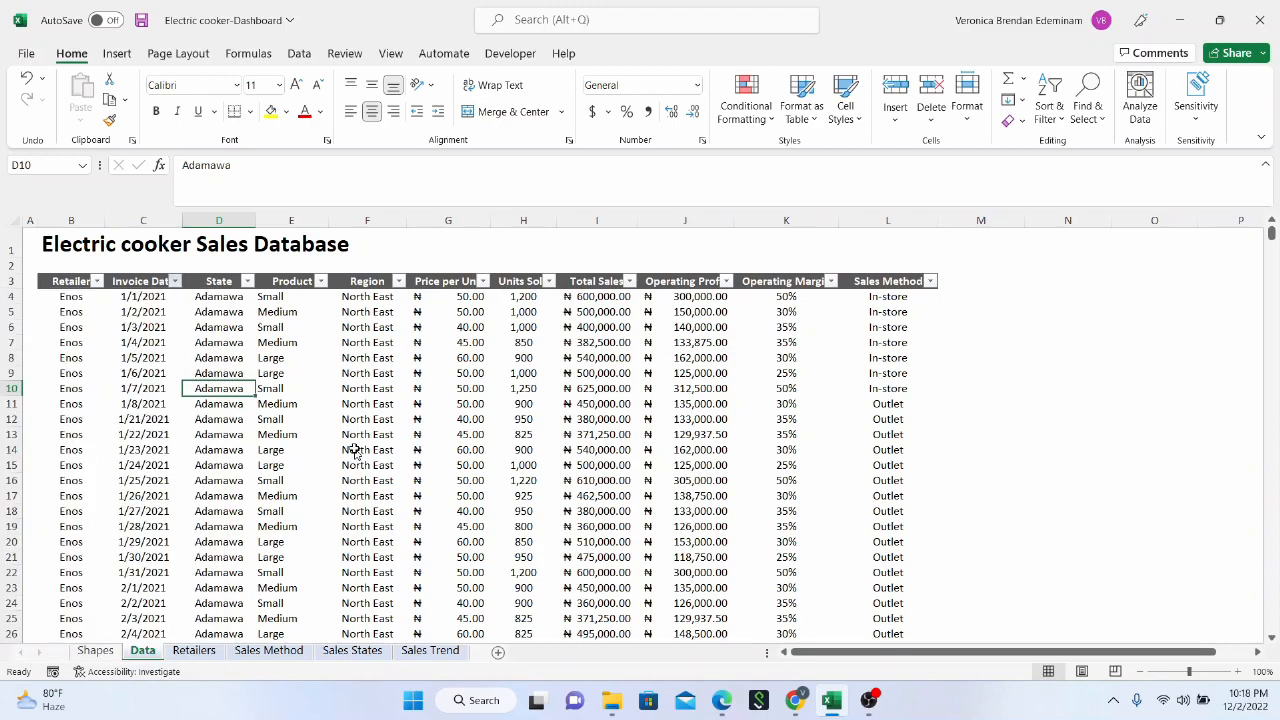
{"action": "scroll", "coordinate": [355, 449], "scroll_direction": "down", "scroll_amount": 3}
{"action": "scroll", "coordinate": [350, 449], "scroll_direction": "up", "scroll_amount": 3}
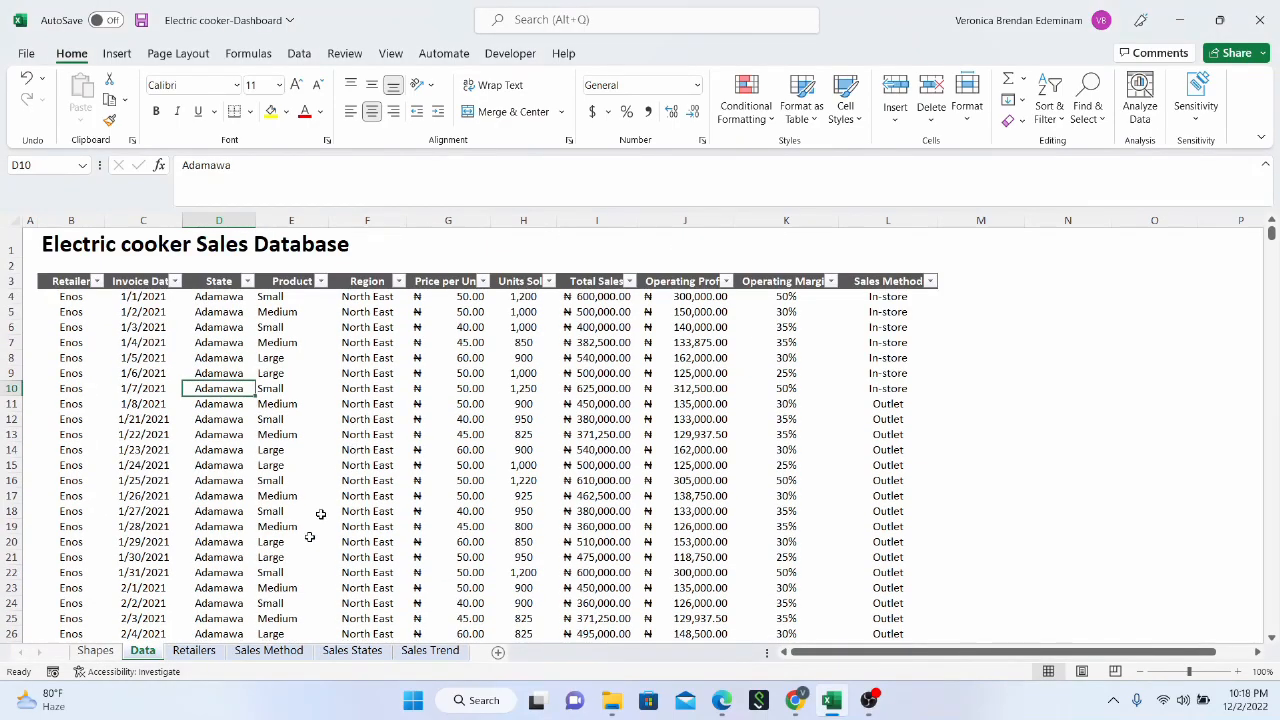
{"action": "left_click", "coordinate": [248, 282]}
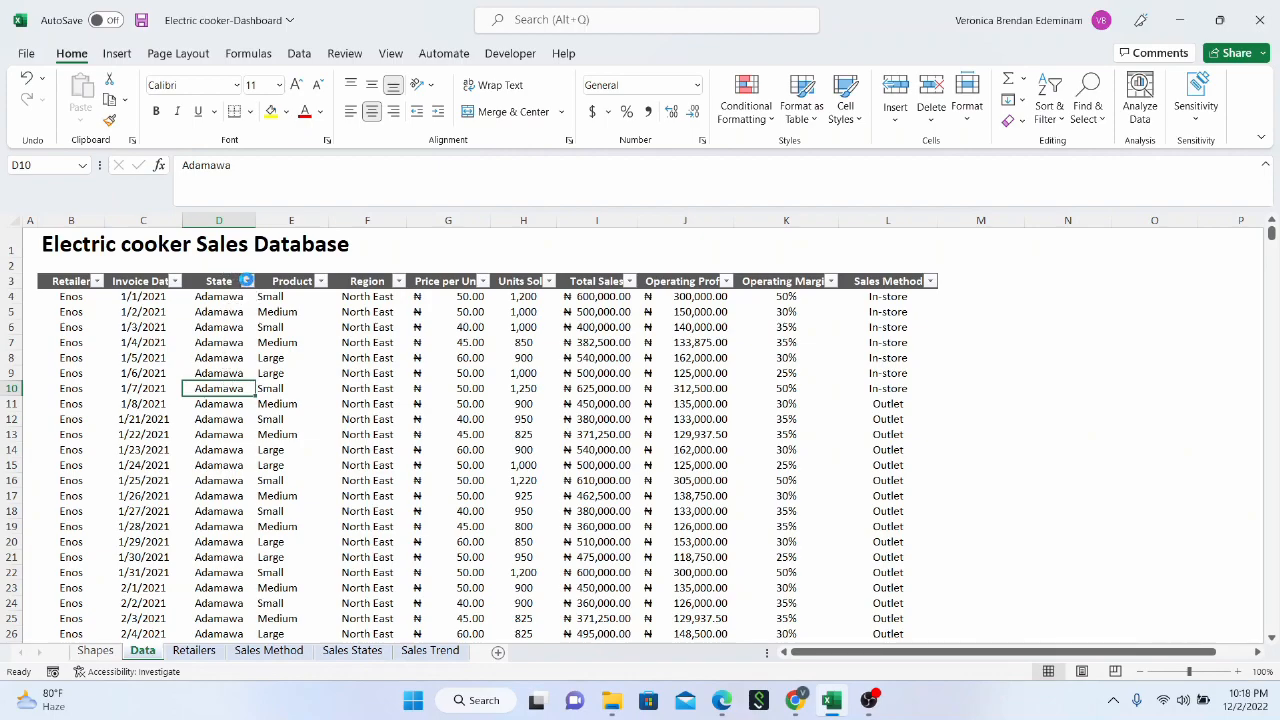
{"action": "left_click", "coordinate": [309, 373]}
{"action": "left_click", "coordinate": [482, 283]}
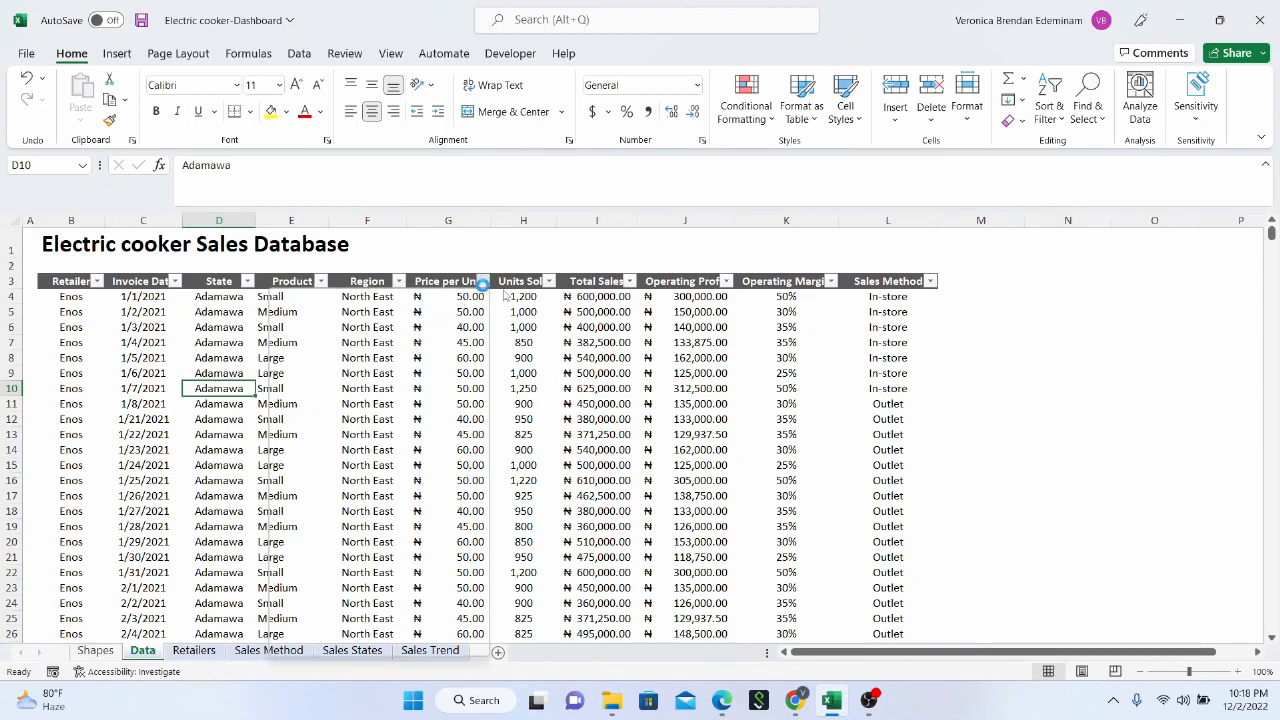
{"action": "left_click", "coordinate": [552, 292]}
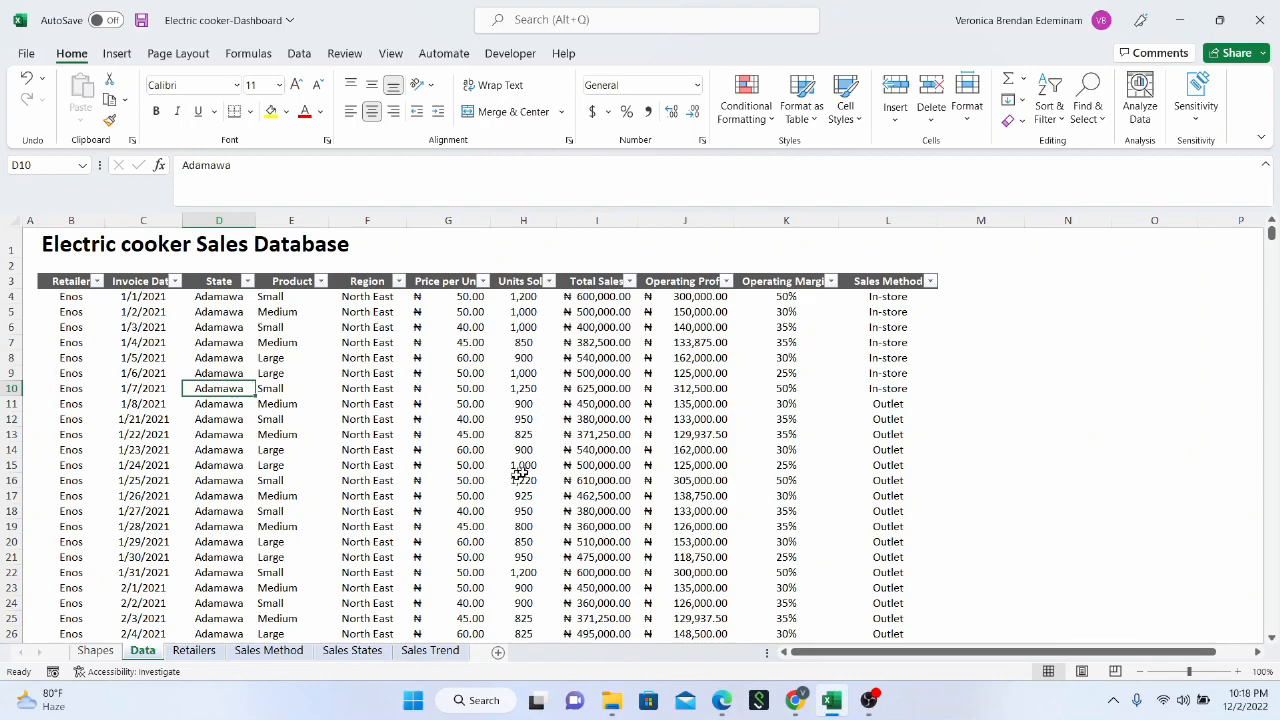
{"action": "scroll", "coordinate": [220, 520], "scroll_direction": "down", "scroll_amount": 1}
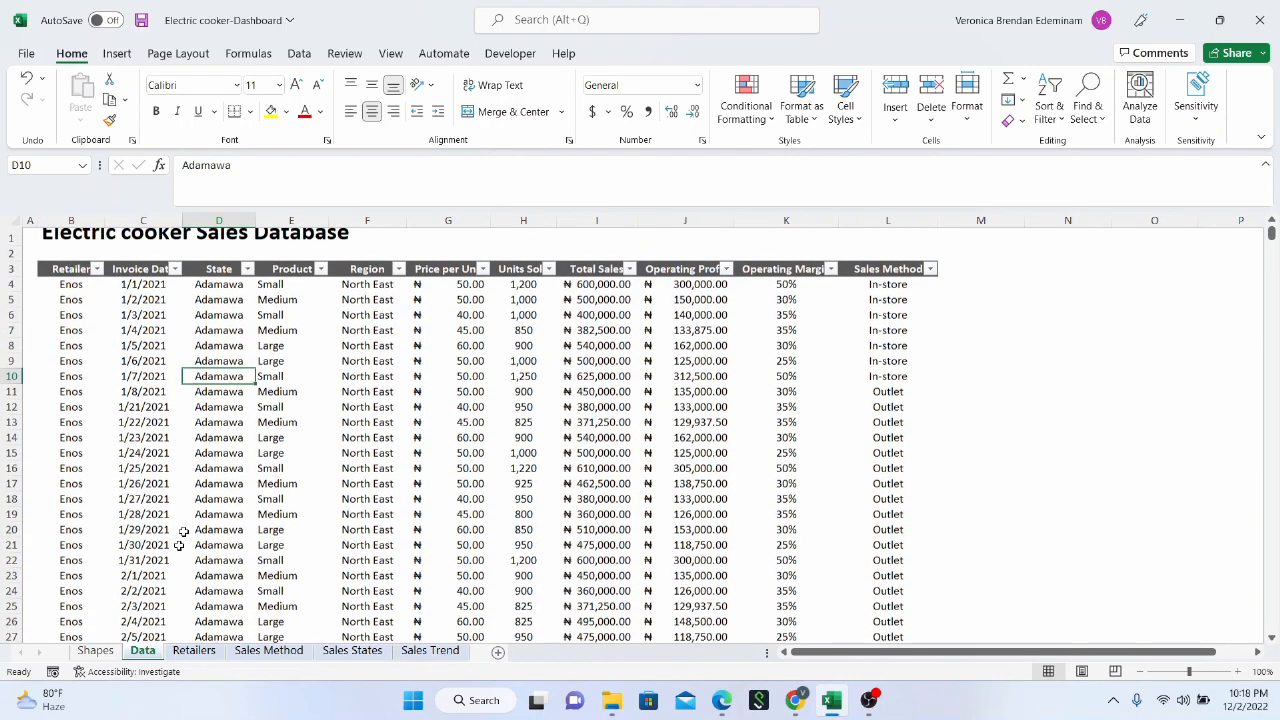
{"action": "scroll", "coordinate": [185, 560], "scroll_direction": "up", "scroll_amount": 1}
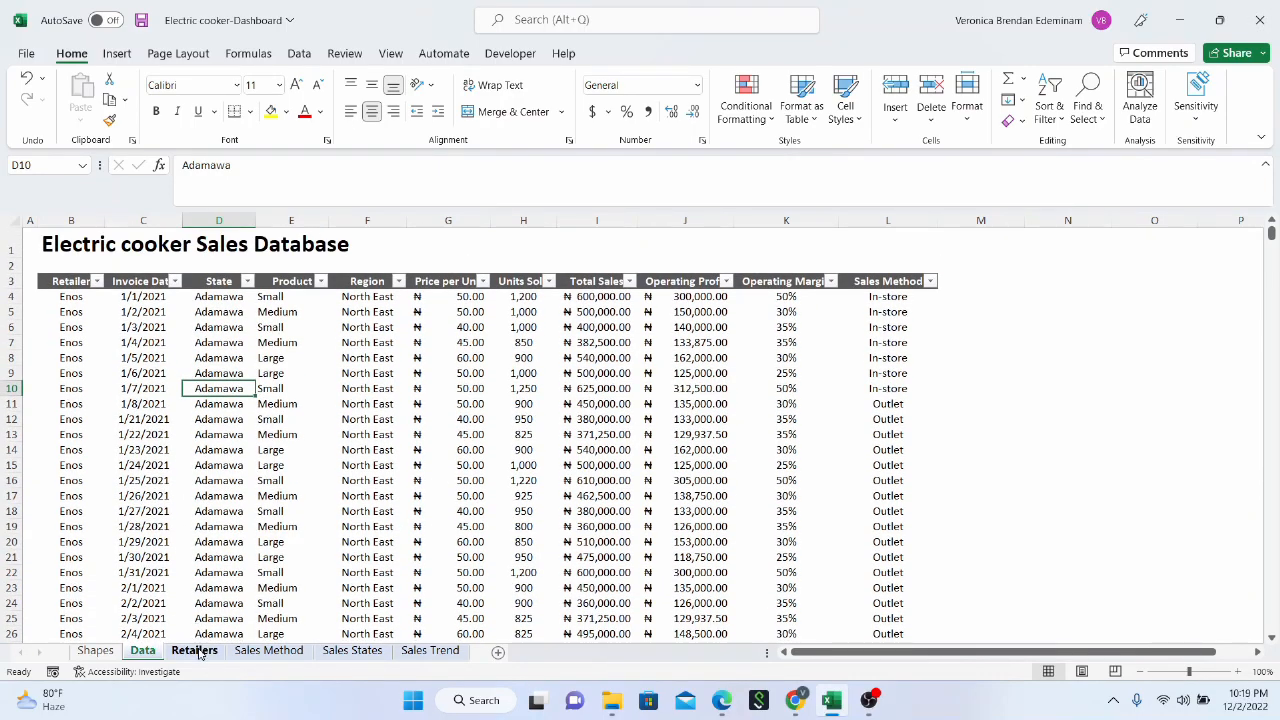
Look through the Retailers, Sales Method, Sales States and Sales Trend sheets, then return to the Data sheet
{"action": "left_click", "coordinate": [196, 651]}
{"action": "left_click", "coordinate": [282, 652]}
{"action": "left_click", "coordinate": [355, 651]}
{"action": "left_click", "coordinate": [425, 650]}
{"action": "left_click", "coordinate": [196, 651]}
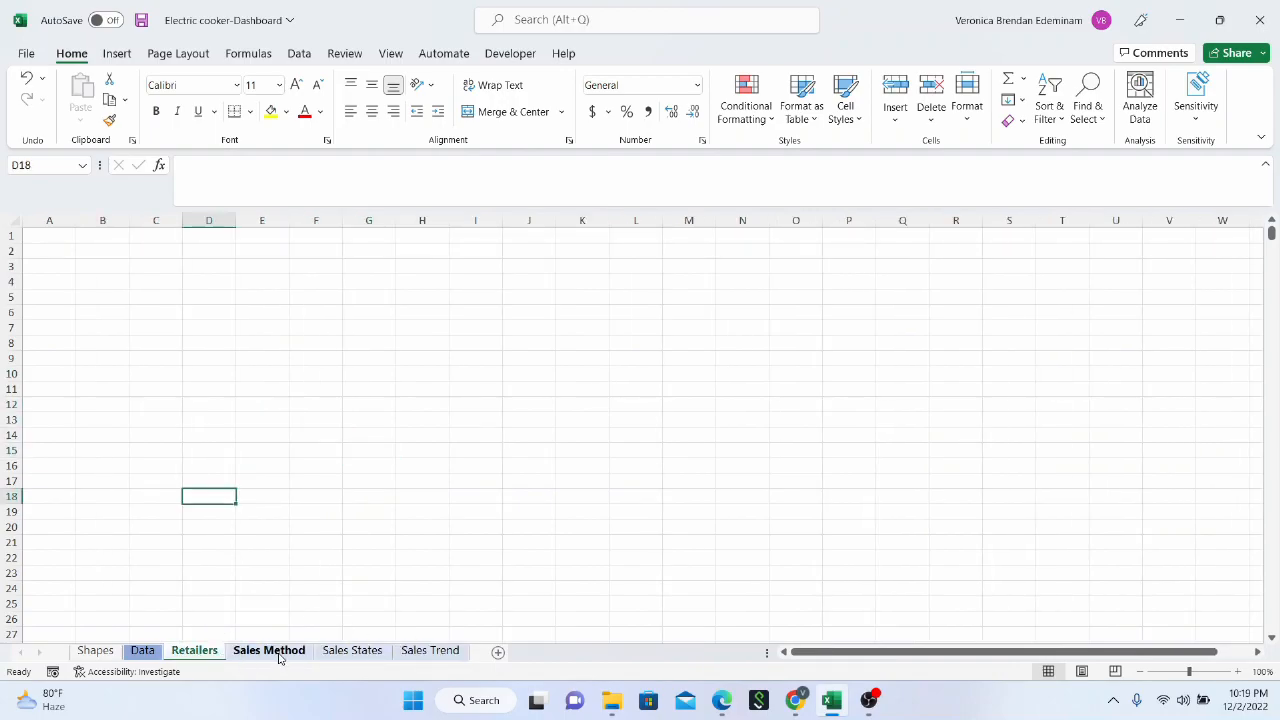
{"action": "left_click", "coordinate": [143, 651]}
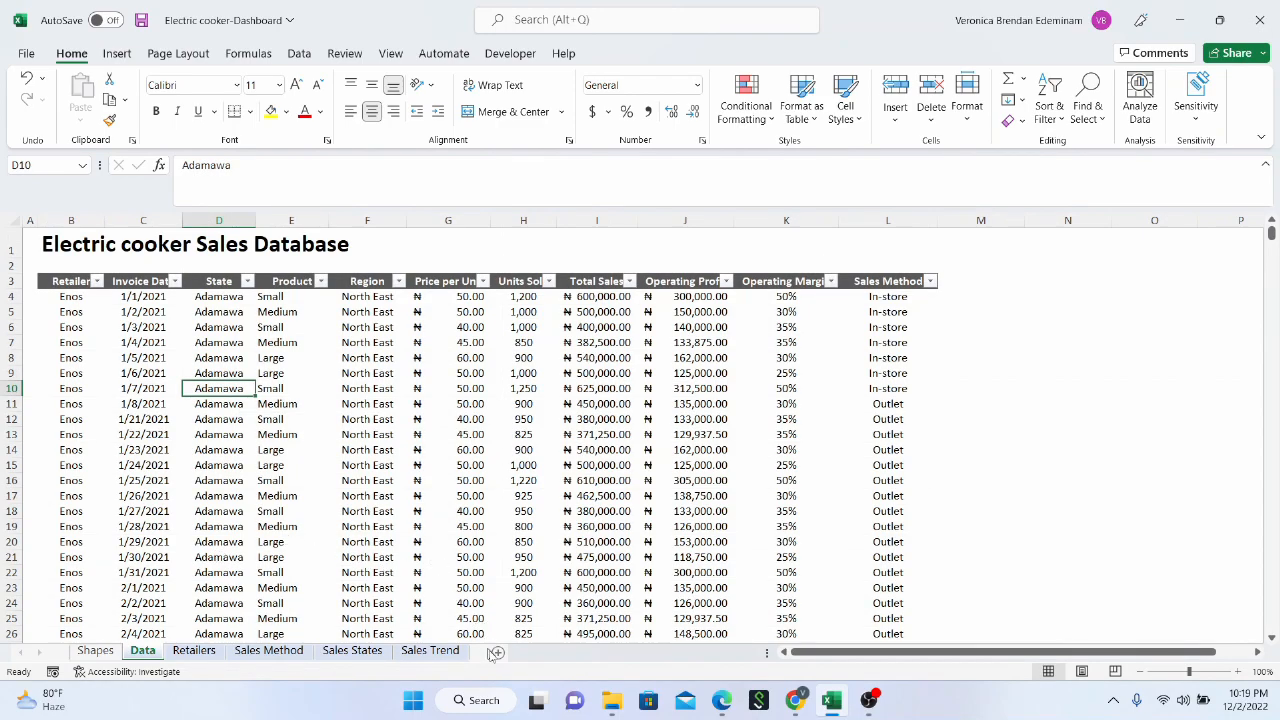
Add a new worksheet after the Data sheet and name it Dashboard
{"action": "left_click", "coordinate": [366, 479]}
{"action": "left_click", "coordinate": [499, 655]}
{"action": "double_click", "coordinate": [190, 652]}
{"action": "type", "text": "Dashboard"}
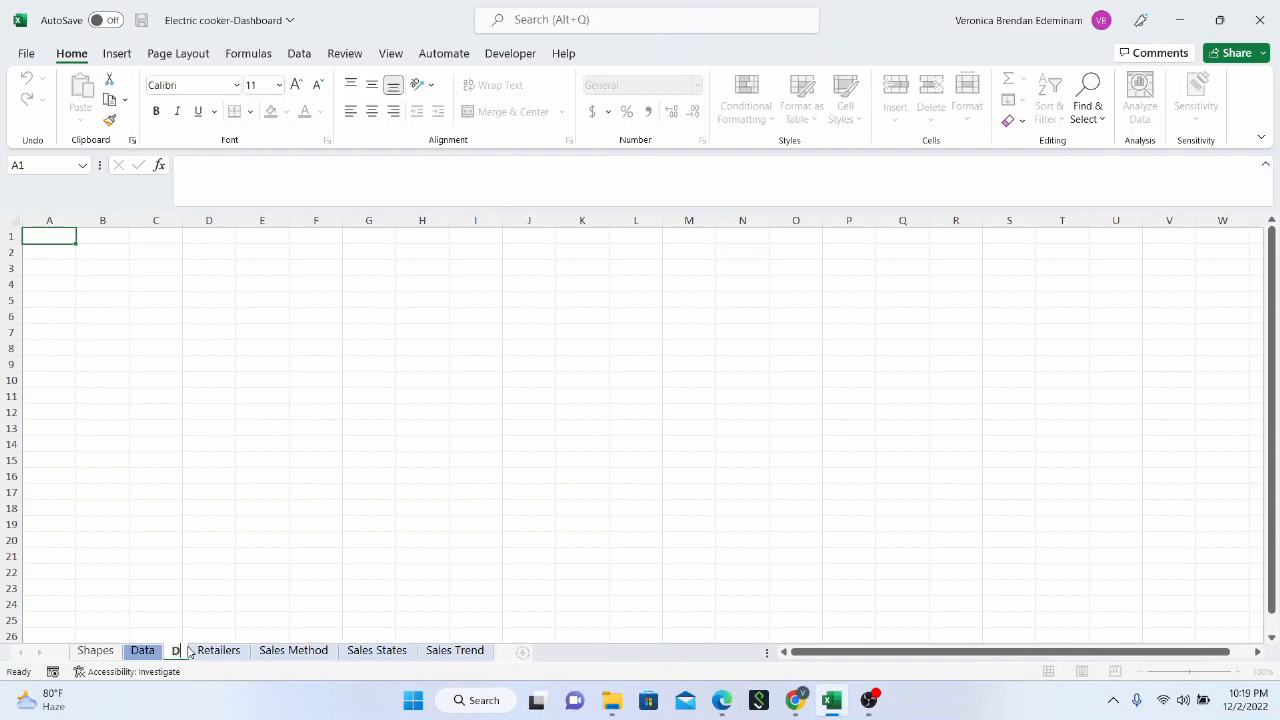
{"action": "key", "text": "BackSpace"}
{"action": "key", "text": "BackSpace"}
{"action": "key", "text": "BackSpace"}
{"action": "key", "text": "BackSpace"}
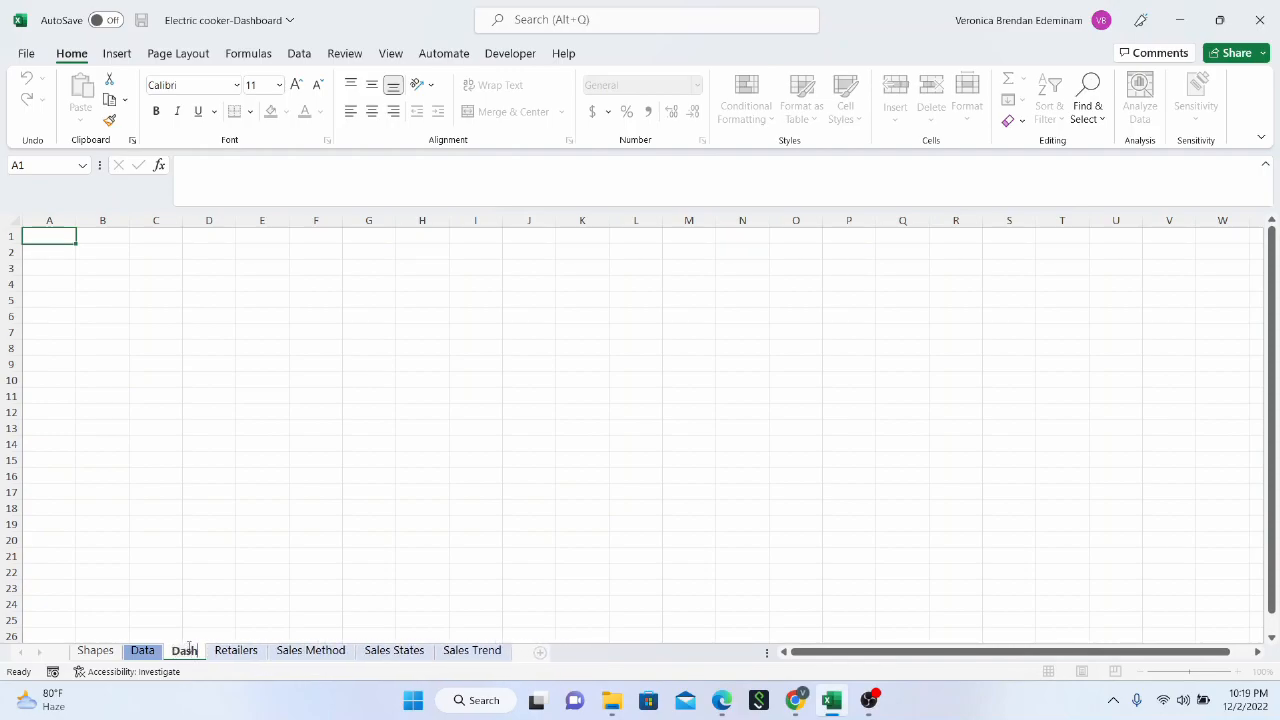
{"action": "type", "text": "oa"}
{"action": "key", "text": "BackSpace"}
{"action": "key", "text": "BackSpace"}
{"action": "key", "text": "BackSpace"}
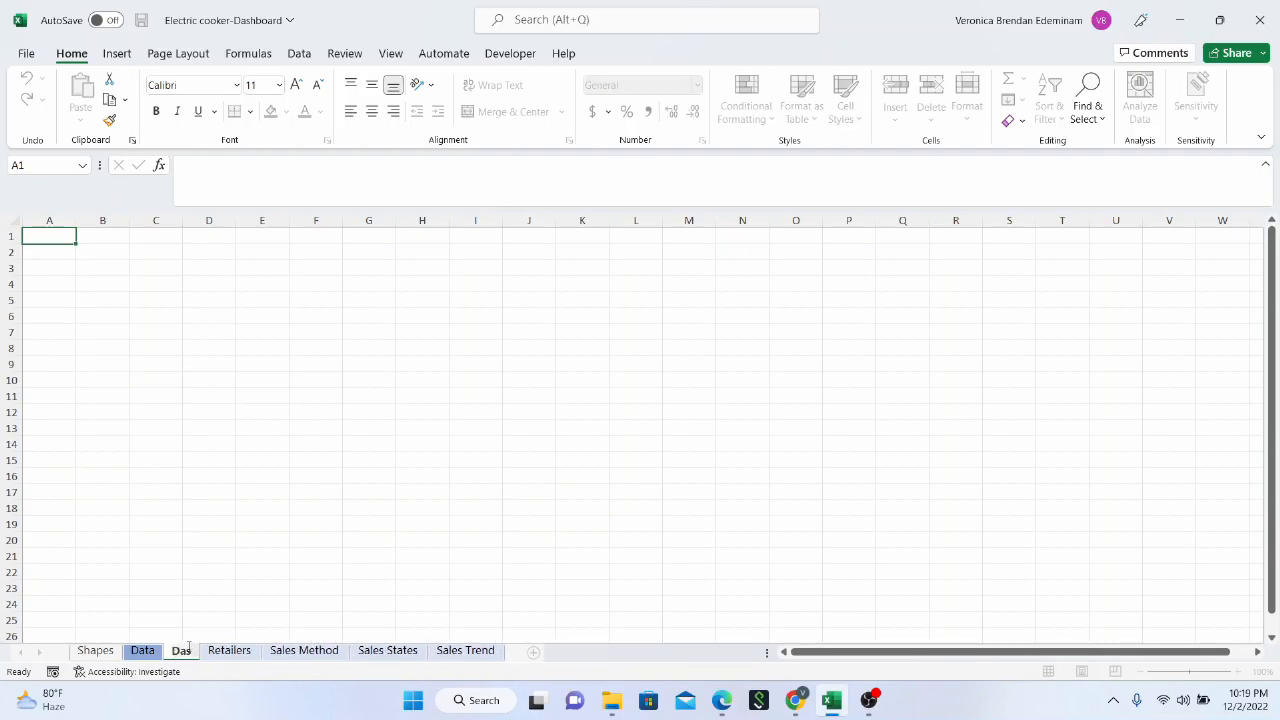
{"action": "type", "text": "hboard"}
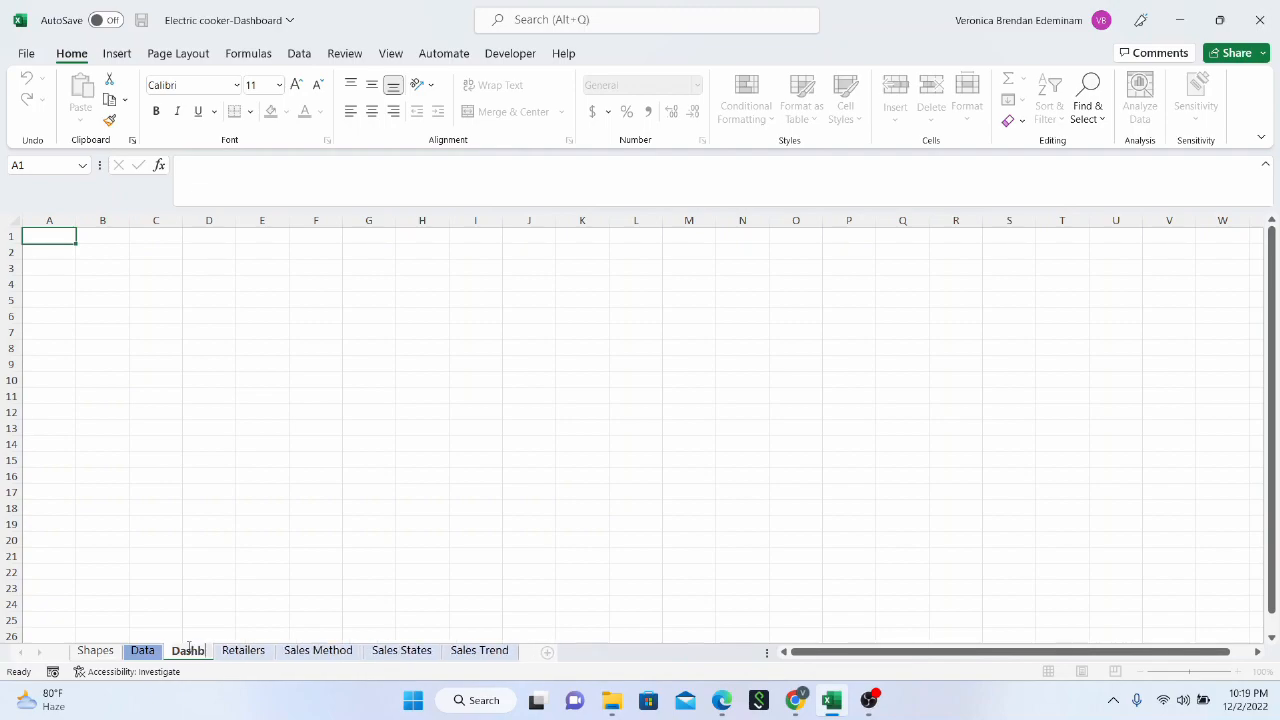
{"action": "key", "text": "Return"}
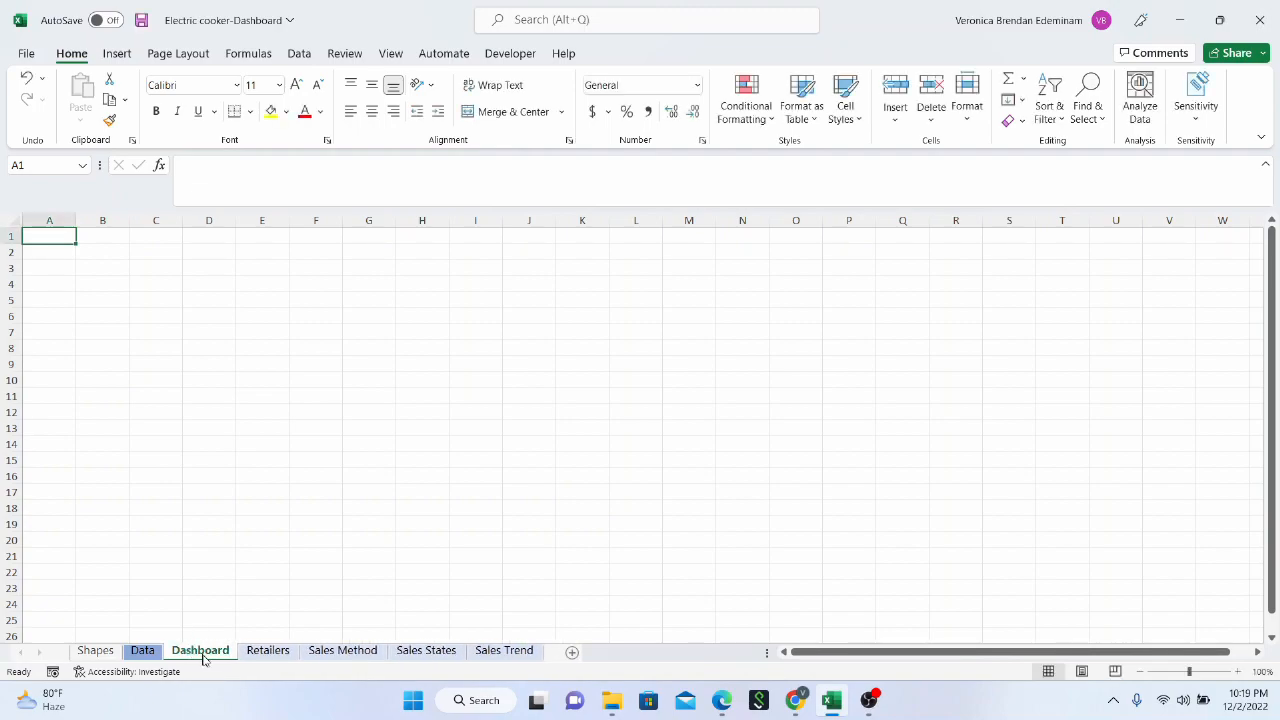
Colour the Dashboard sheet's tab standard purple and move the sheet to the front of the workbook, before Shapes
{"action": "left_click", "coordinate": [277, 603]}
{"action": "right_click", "coordinate": [220, 652]}
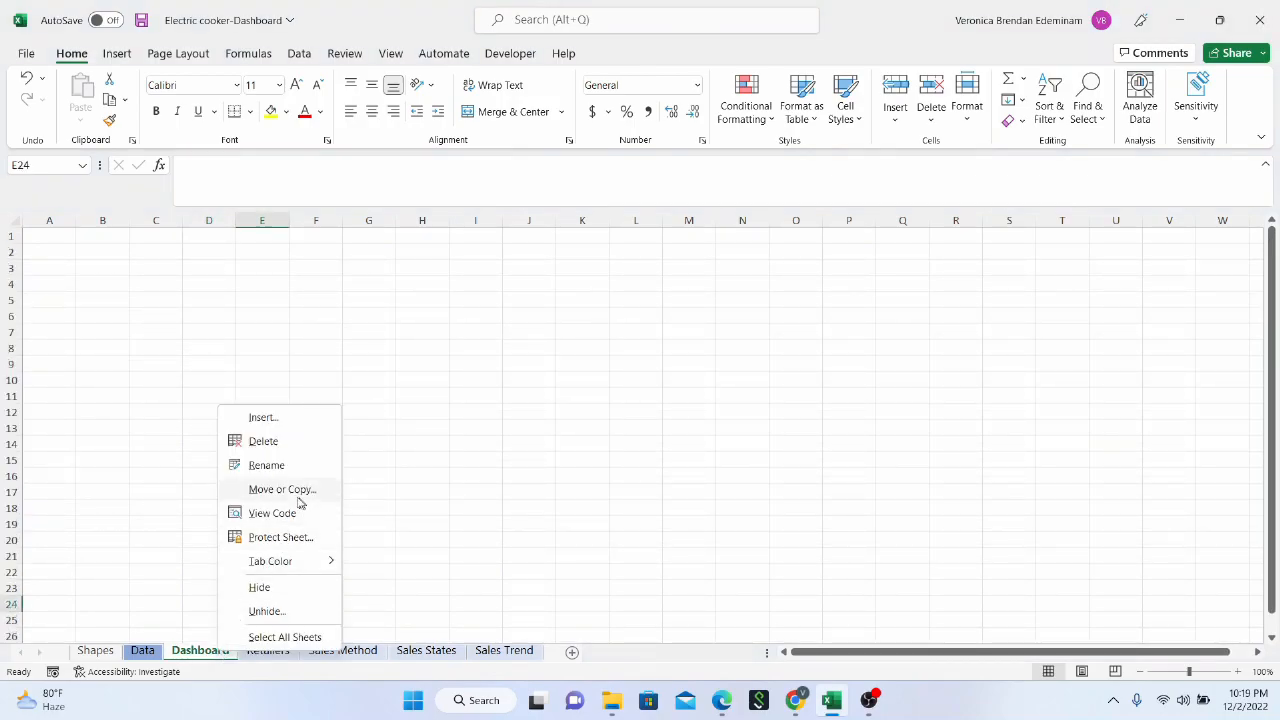
{"action": "mouse_move", "coordinate": [302, 564]}
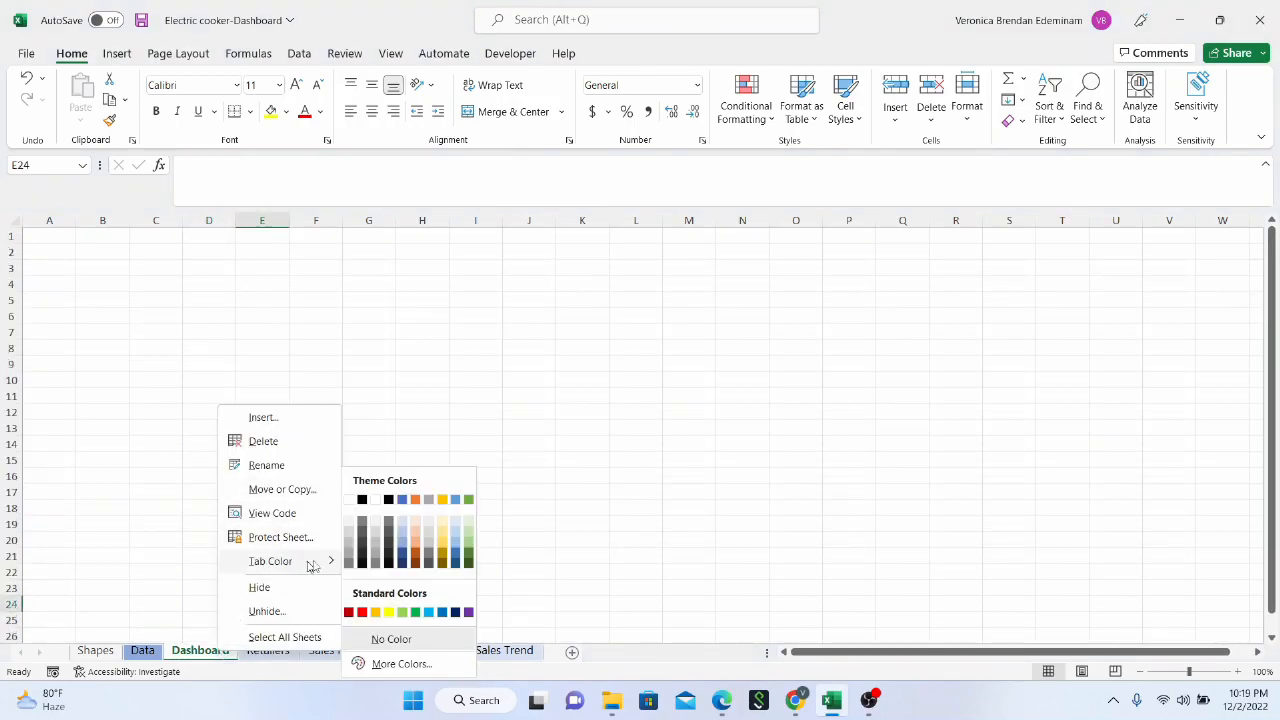
{"action": "left_click", "coordinate": [469, 612]}
{"action": "left_click", "coordinate": [209, 492]}
{"action": "left_click", "coordinate": [249, 651]}
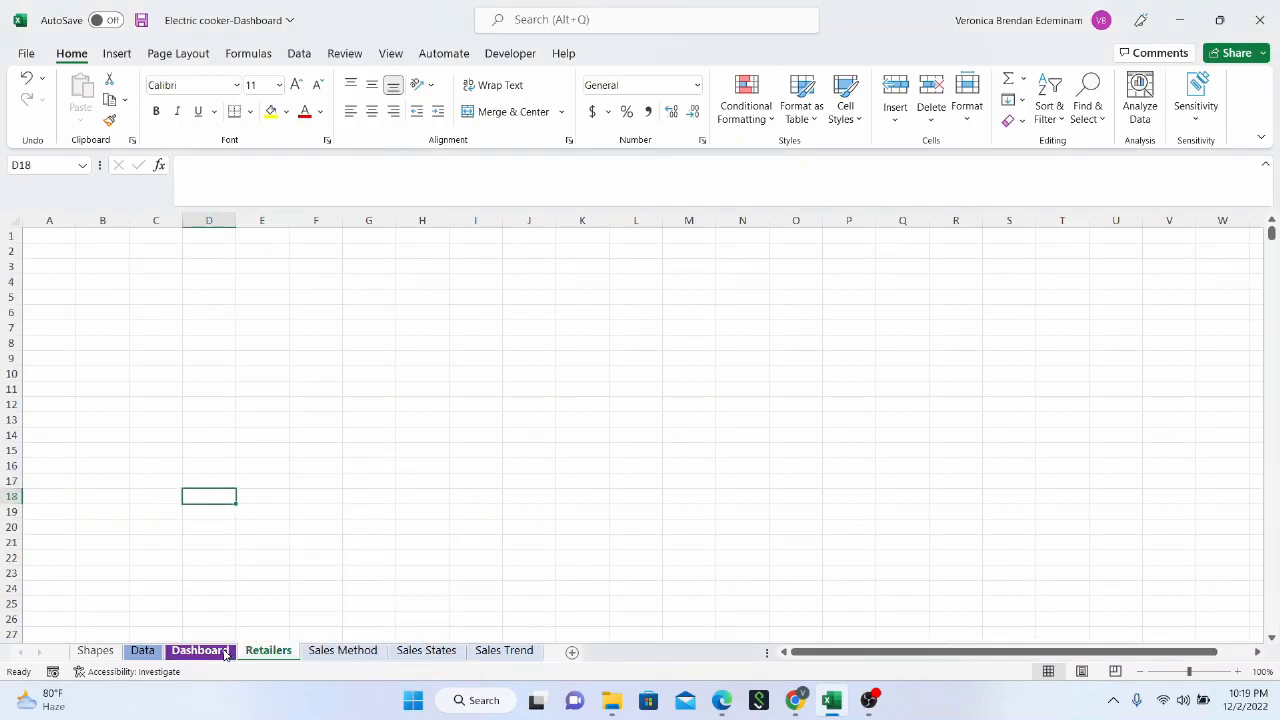
{"action": "left_click", "coordinate": [226, 652]}
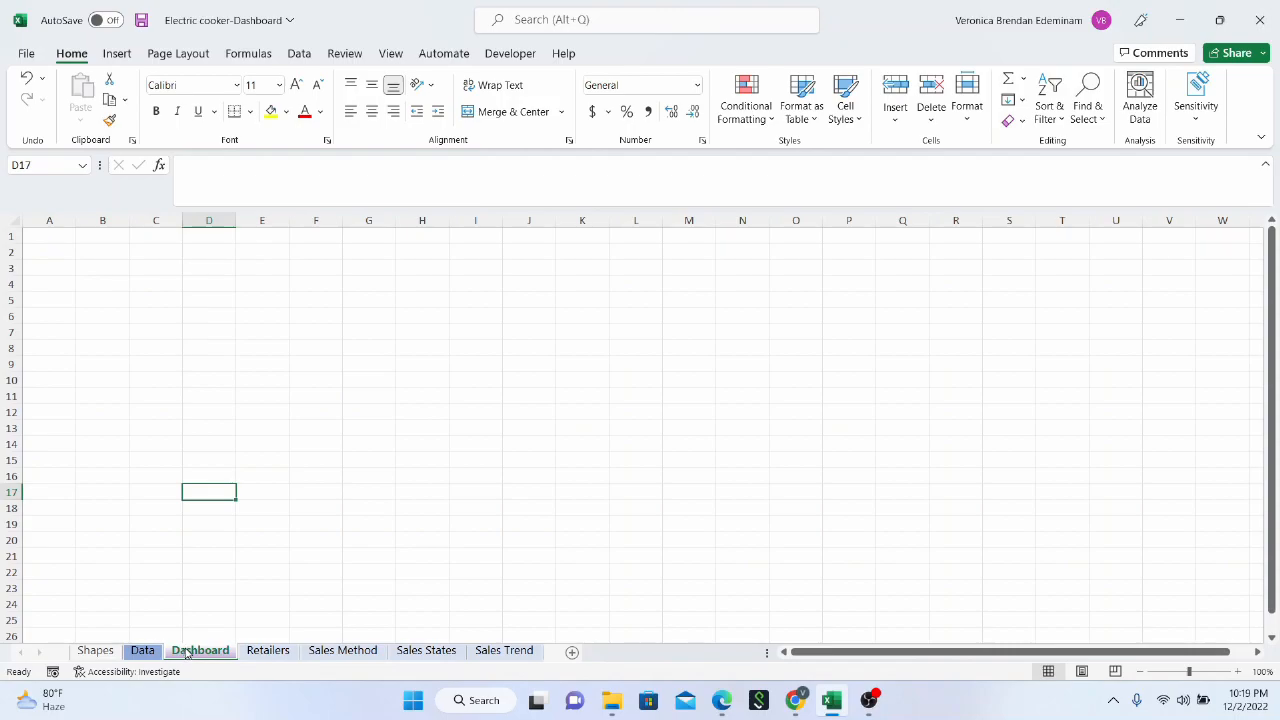
{"action": "left_click_drag", "start_coordinate": [65, 642], "coordinate": [66, 645]}
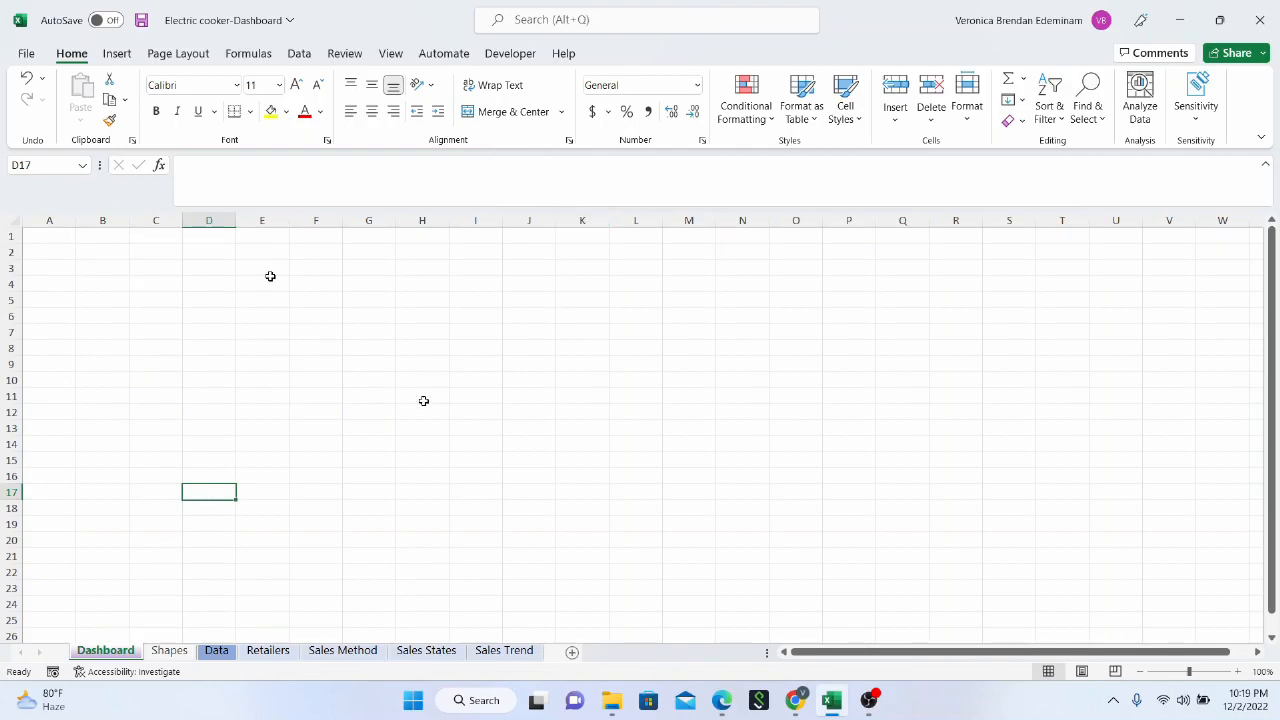
Hide the gridlines on the Dashboard sheet
{"action": "mouse_move", "coordinate": [58, 242]}
{"action": "left_mouse_down"}
{"action": "mouse_move", "coordinate": [766, 320]}
{"action": "mouse_move", "coordinate": [1111, 434]}
{"action": "mouse_move", "coordinate": [1109, 490]}
{"action": "left_mouse_up"}
{"action": "left_click", "coordinate": [924, 427]}
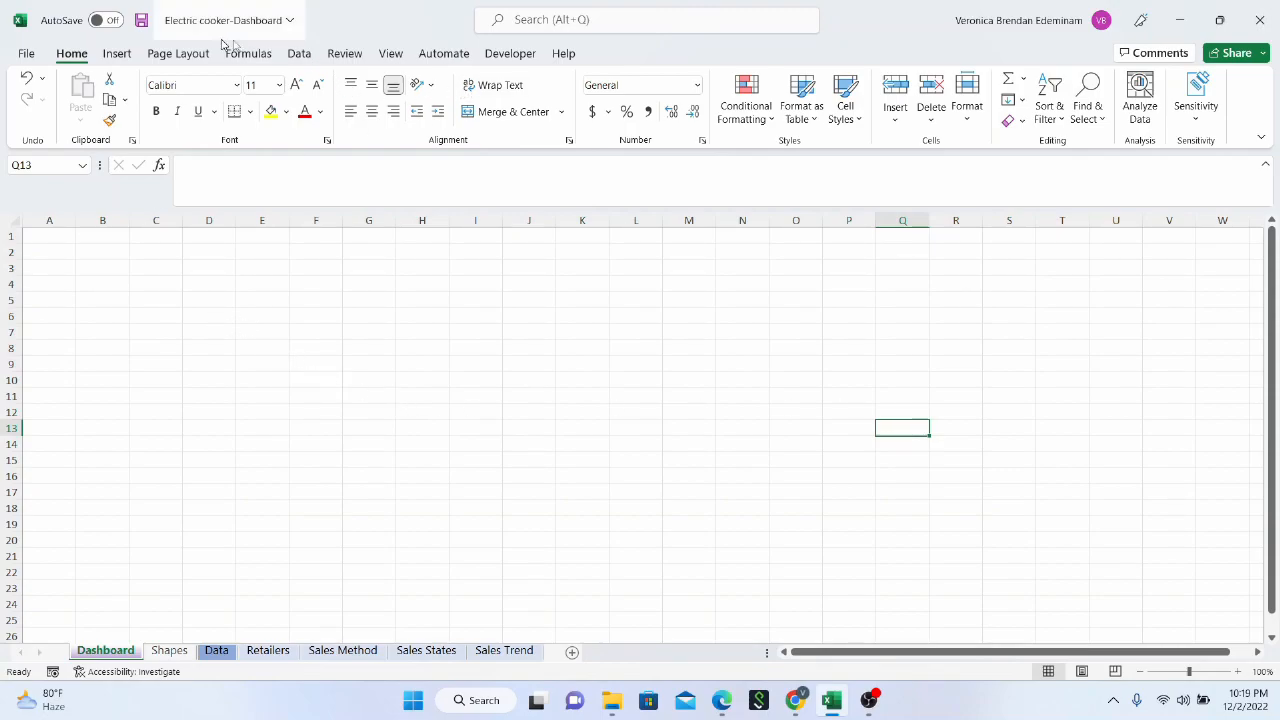
{"action": "left_click", "coordinate": [391, 55]}
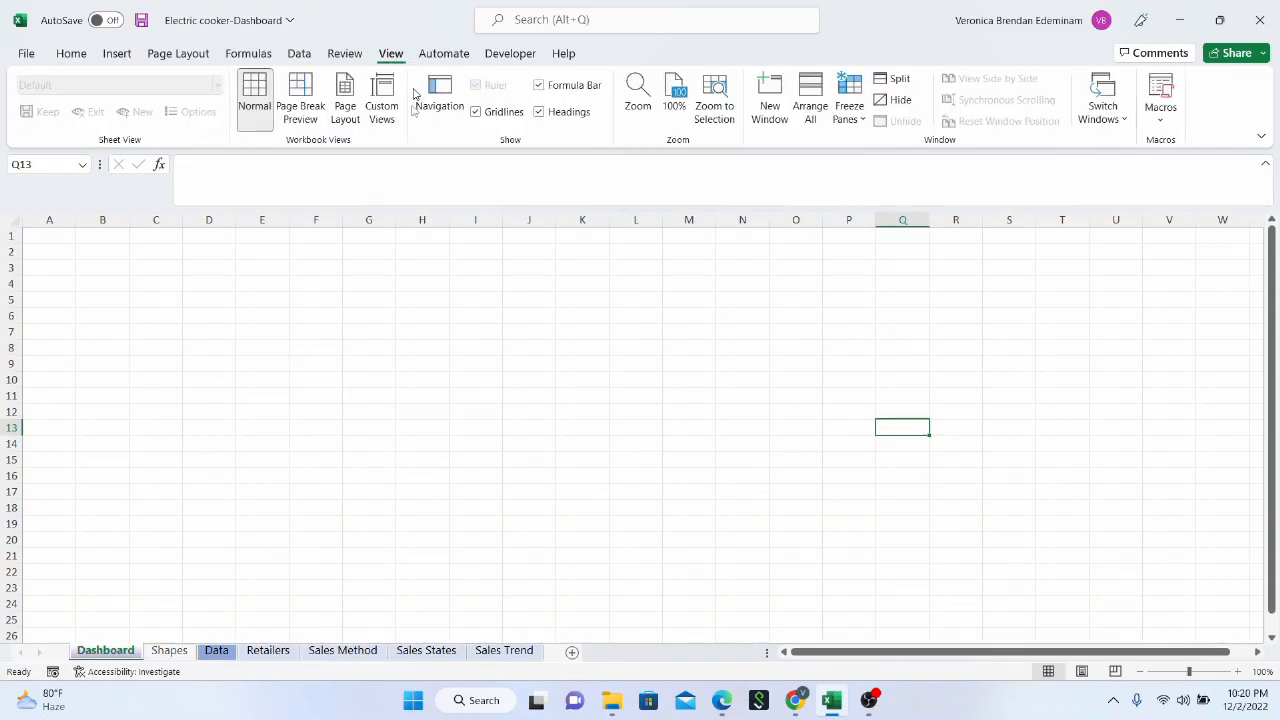
{"action": "left_click", "coordinate": [481, 115]}
{"action": "left_click", "coordinate": [190, 305]}
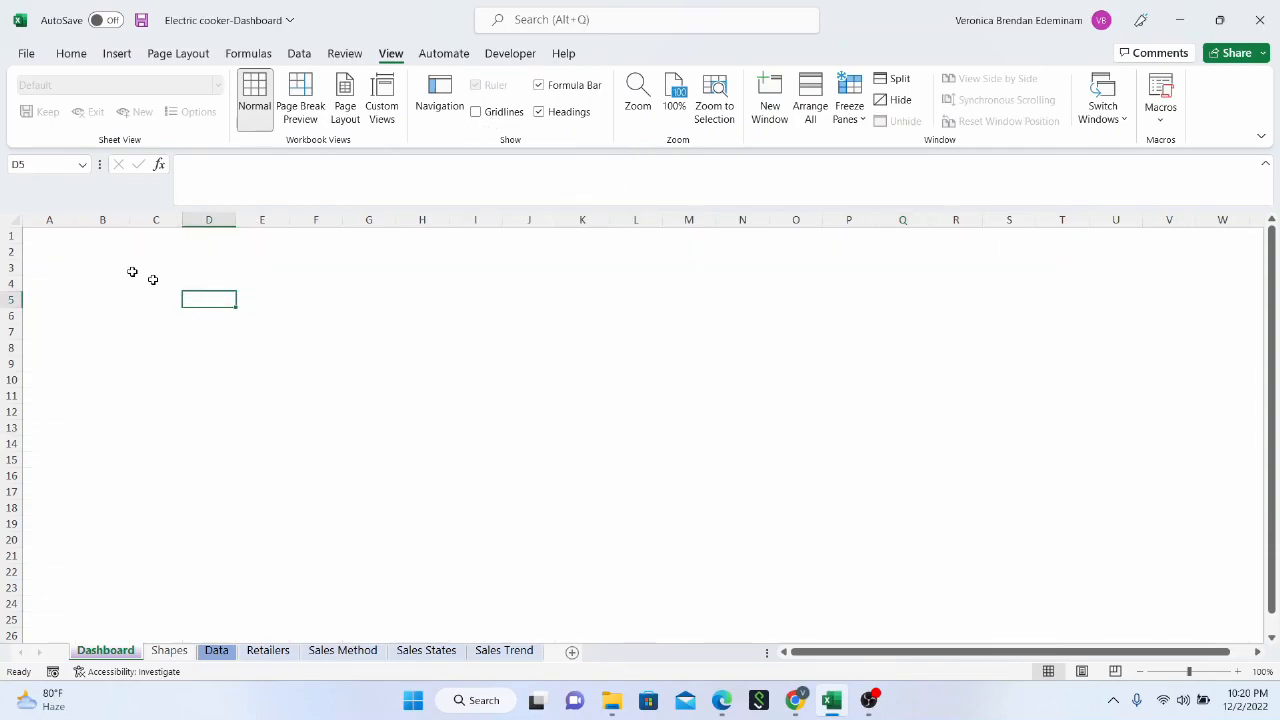
Fill the range A1:W4 on the Dashboard sheet with standard purple as a header banner
{"action": "left_click", "coordinate": [72, 55]}
{"action": "left_click_drag", "start_coordinate": [33, 237], "coordinate": [878, 272]}
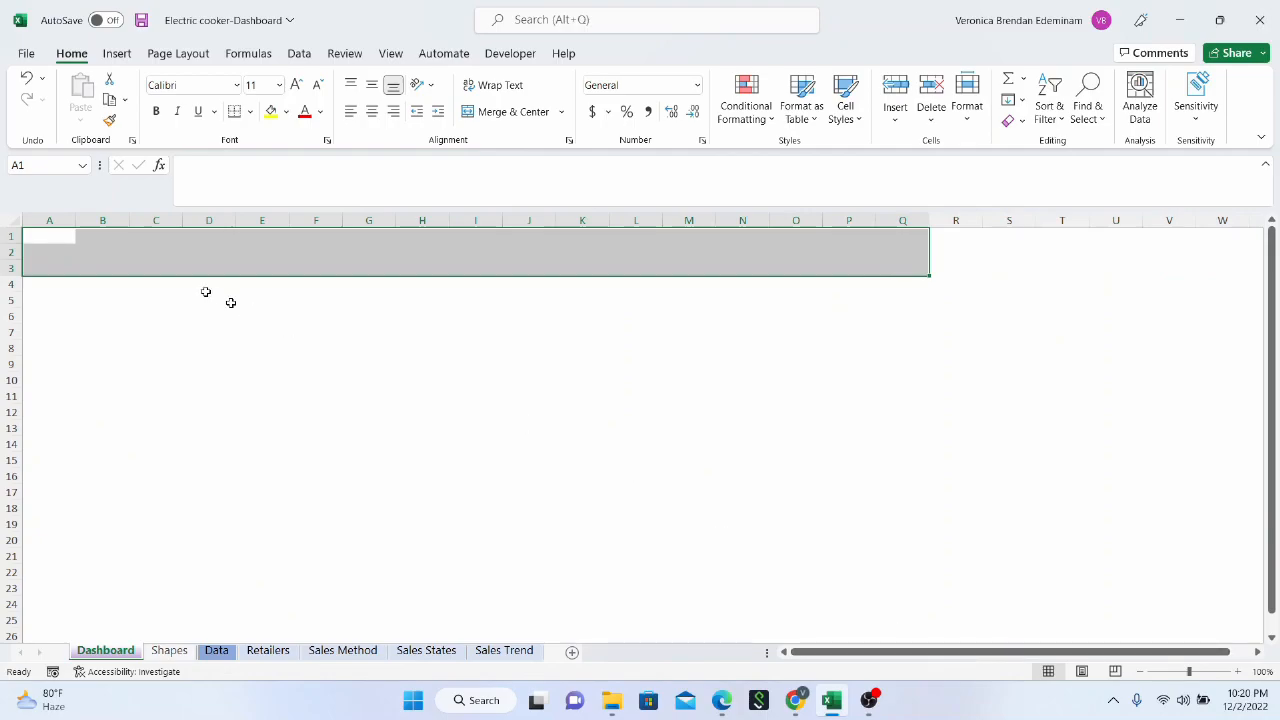
{"action": "left_click_drag", "start_coordinate": [799, 265], "coordinate": [1034, 290]}
{"action": "left_click_drag", "start_coordinate": [936, 652], "coordinate": [868, 657]}
{"action": "left_click_drag", "start_coordinate": [50, 240], "coordinate": [1072, 289]}
{"action": "left_click_drag", "start_coordinate": [963, 655], "coordinate": [884, 657]}
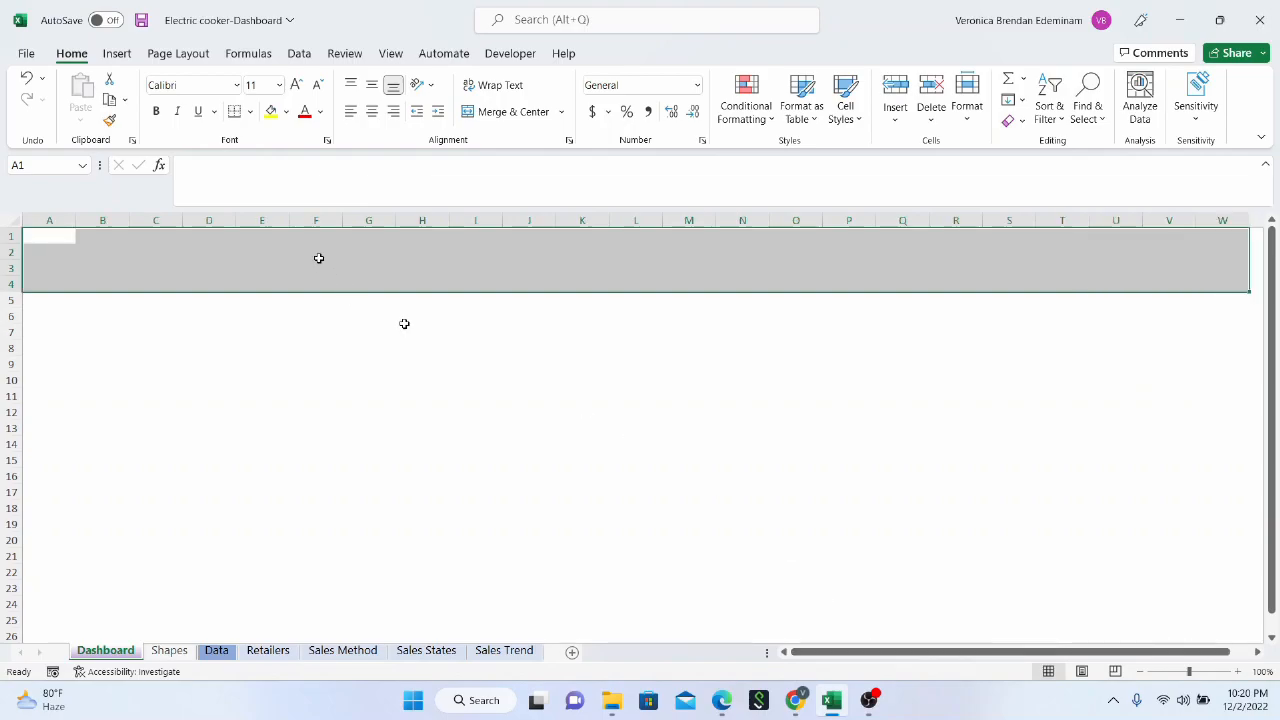
{"action": "left_click", "coordinate": [287, 113]}
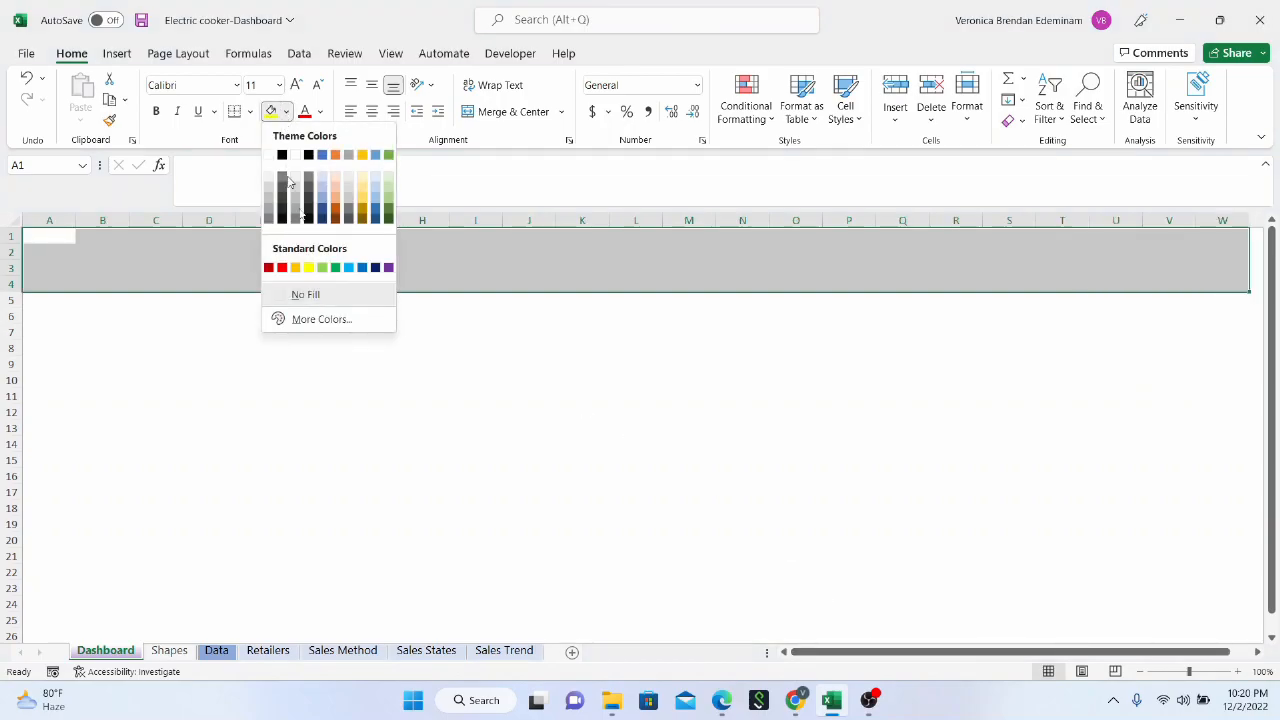
{"action": "left_click", "coordinate": [389, 268]}
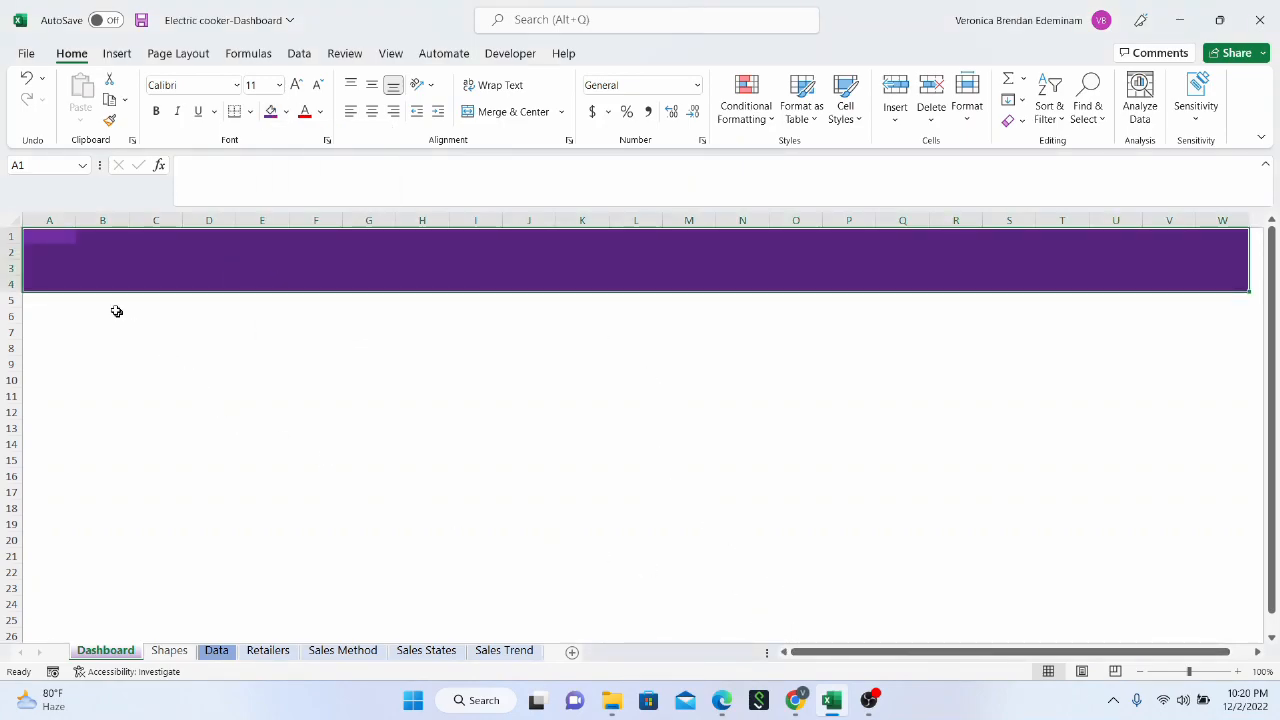
Fill the range A5:W42 below the purple header with custom light grey #C9C9C9 (RGB 201, 201, 201)
{"action": "left_click", "coordinate": [94, 271]}
{"action": "left_click", "coordinate": [31, 236]}
{"action": "left_click_drag", "start_coordinate": [29, 300], "coordinate": [758, 638]}
{"action": "left_click_drag", "start_coordinate": [942, 658], "coordinate": [812, 658]}
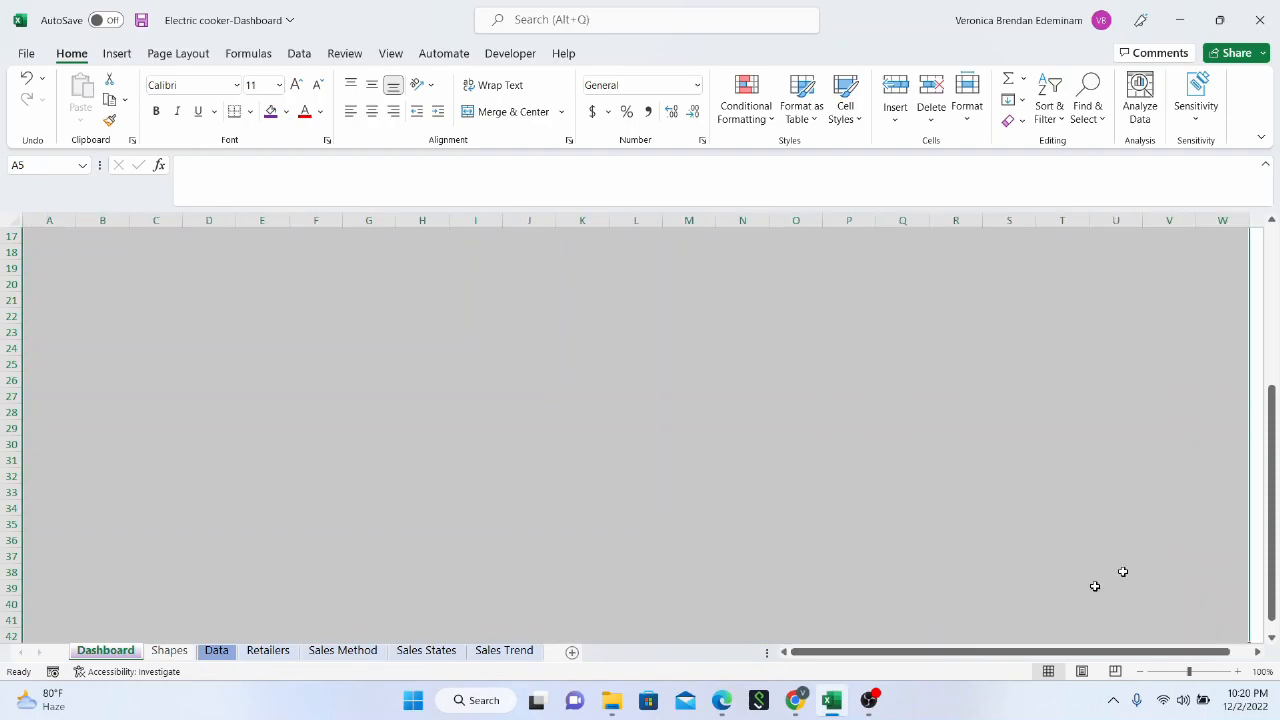
{"action": "left_click_drag", "start_coordinate": [1272, 600], "coordinate": [1277, 343]}
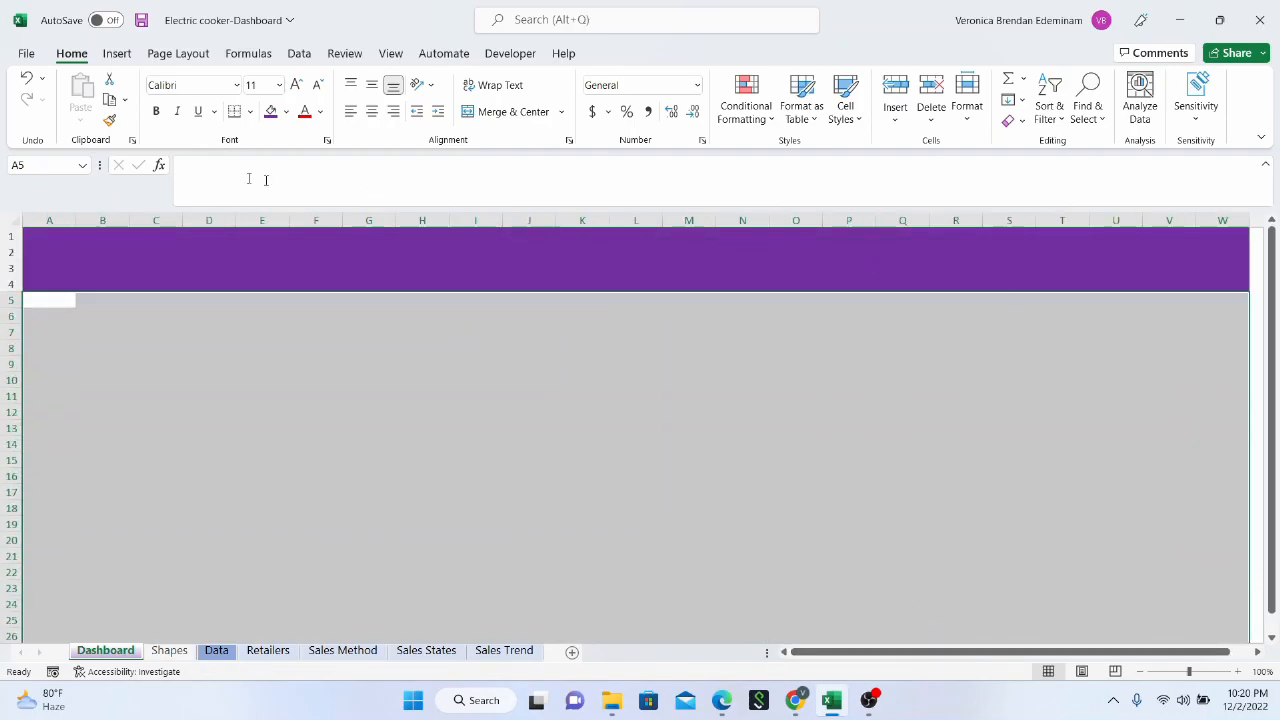
{"action": "left_click", "coordinate": [286, 111]}
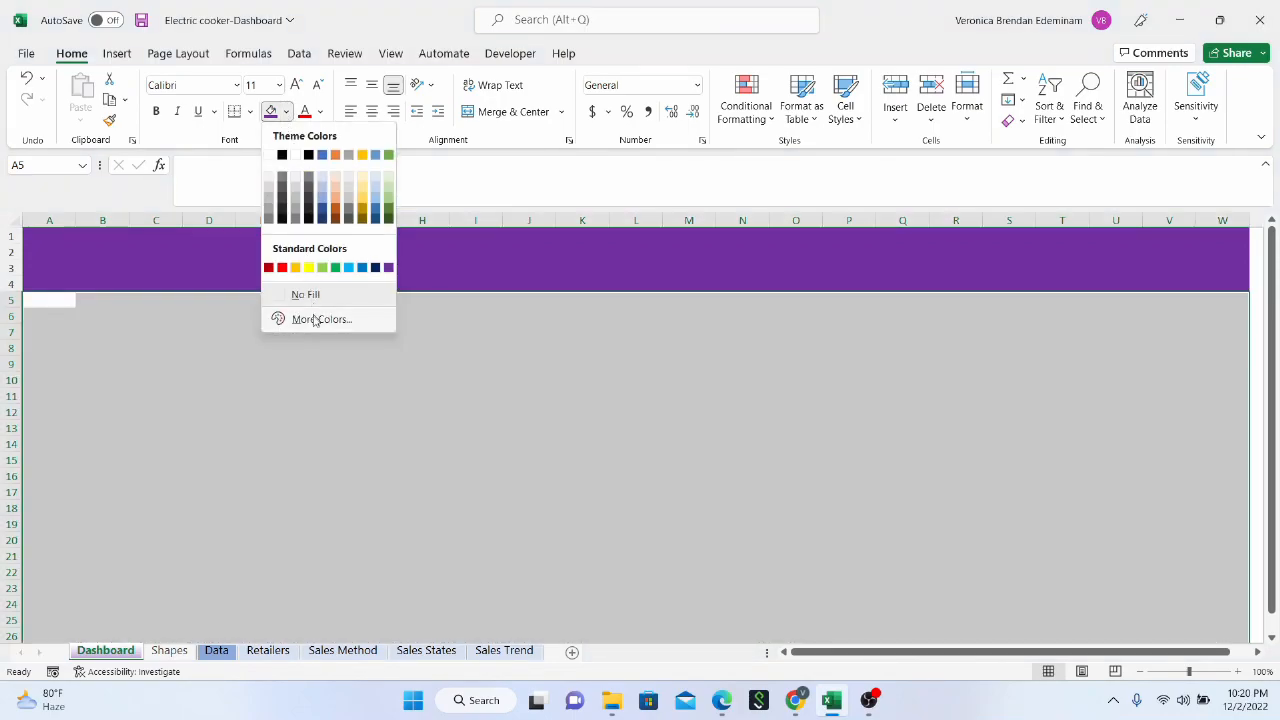
{"action": "left_click", "coordinate": [316, 320]}
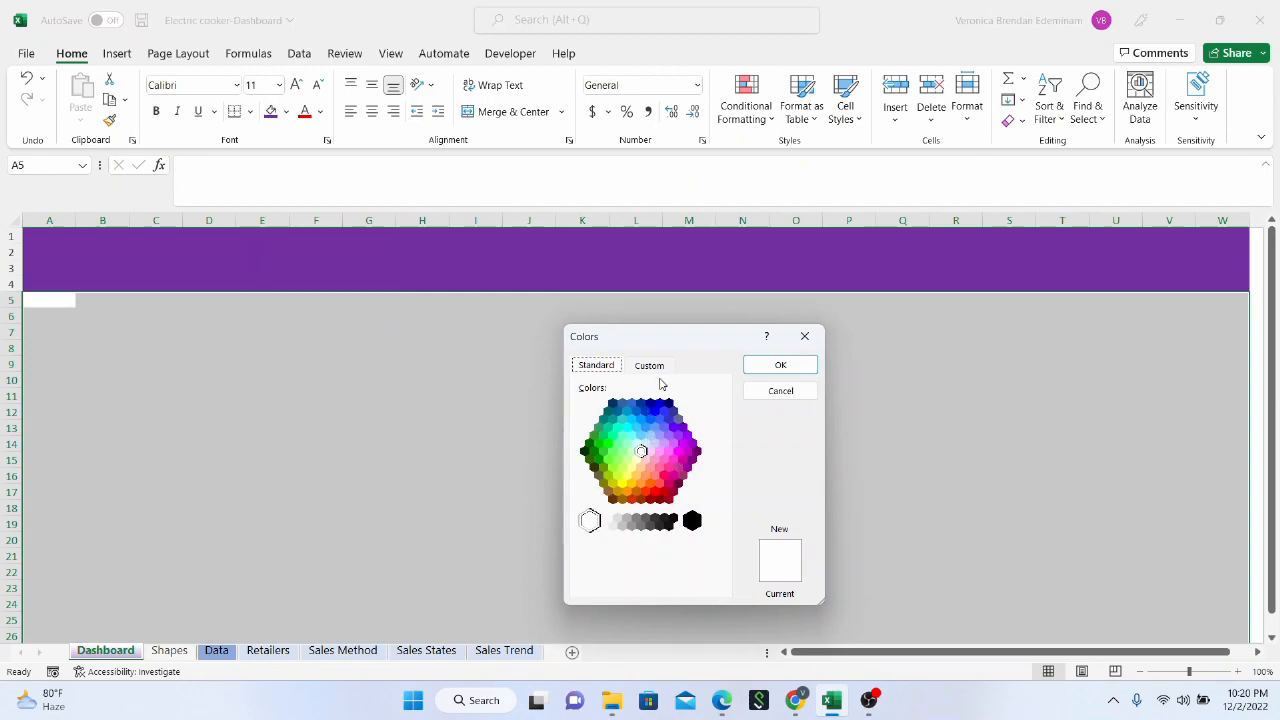
{"action": "left_click", "coordinate": [655, 366]}
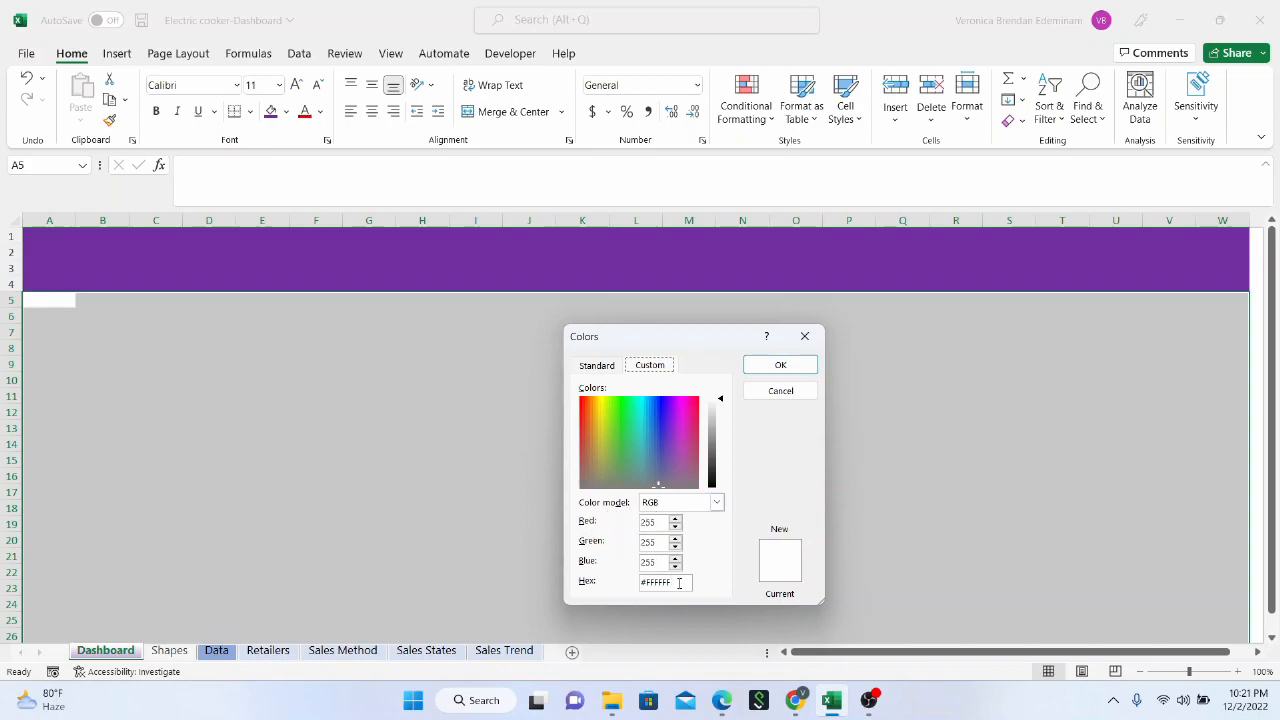
{"action": "left_click", "coordinate": [714, 435]}
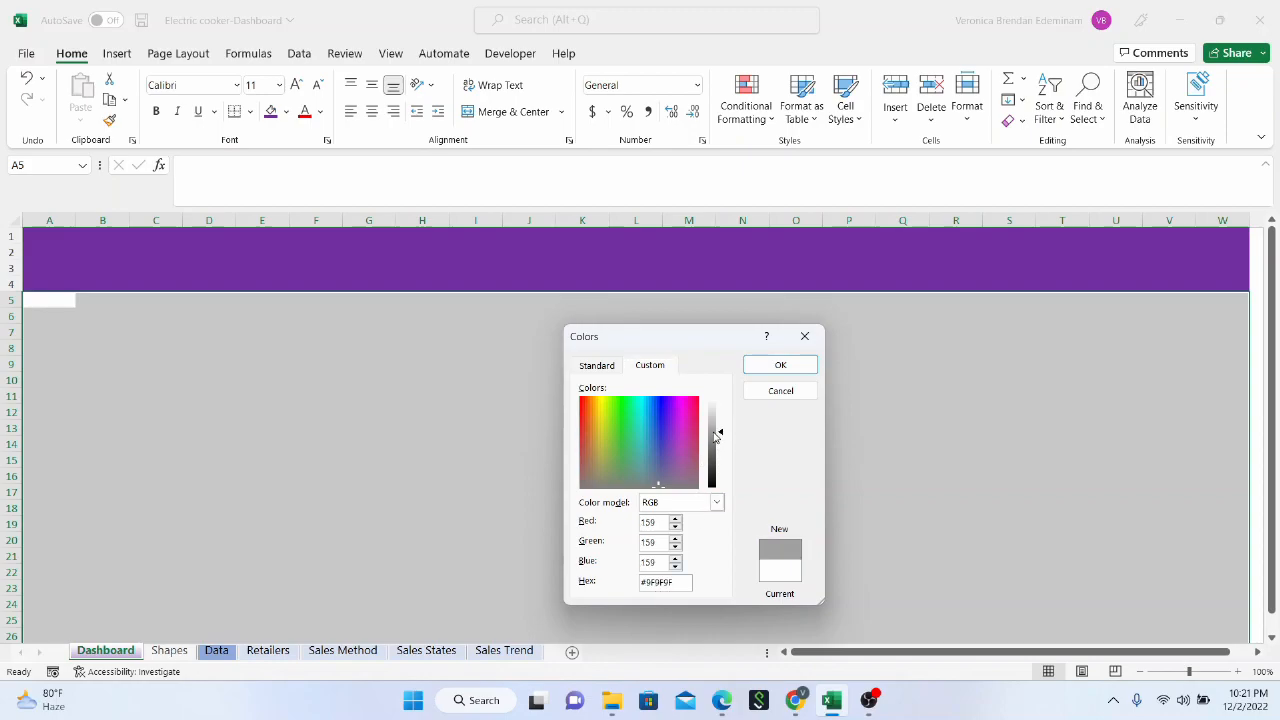
{"action": "left_click", "coordinate": [716, 417]}
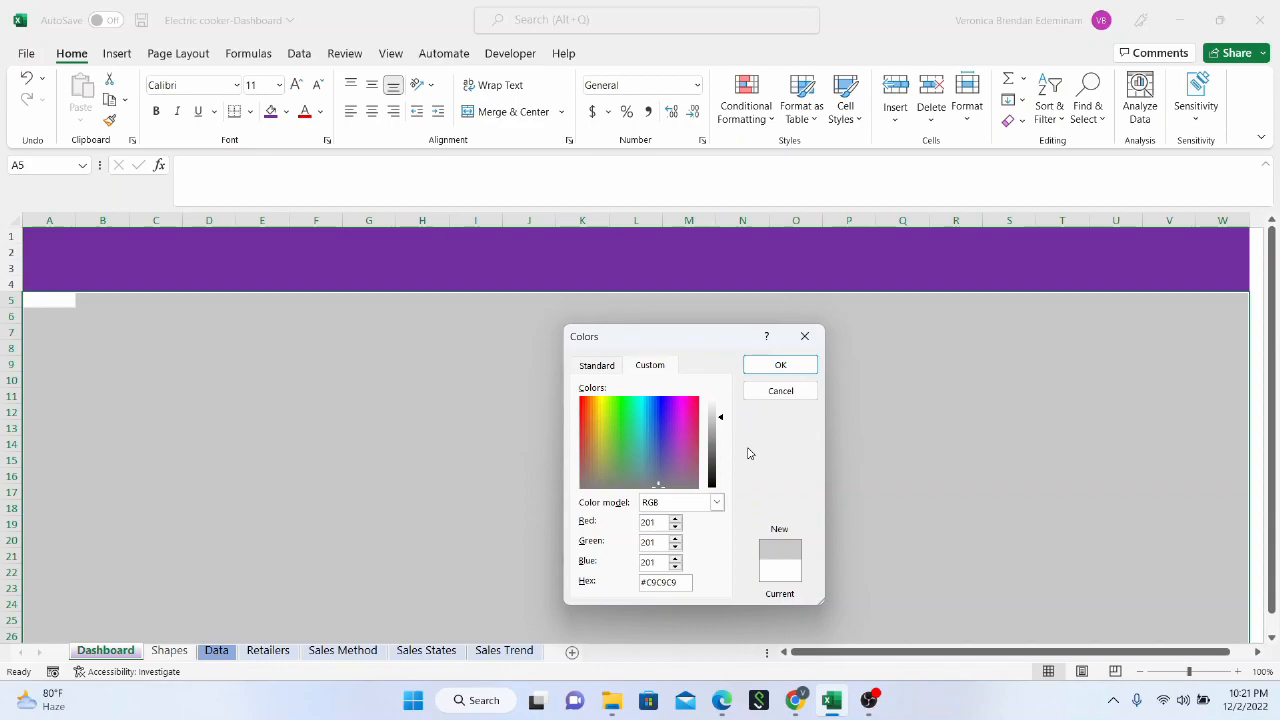
{"action": "left_click", "coordinate": [779, 365]}
{"action": "left_click", "coordinate": [325, 393]}
{"action": "scroll", "coordinate": [322, 394], "scroll_direction": "down", "scroll_amount": 9}
{"action": "scroll", "coordinate": [322, 394], "scroll_direction": "up", "scroll_amount": 9}
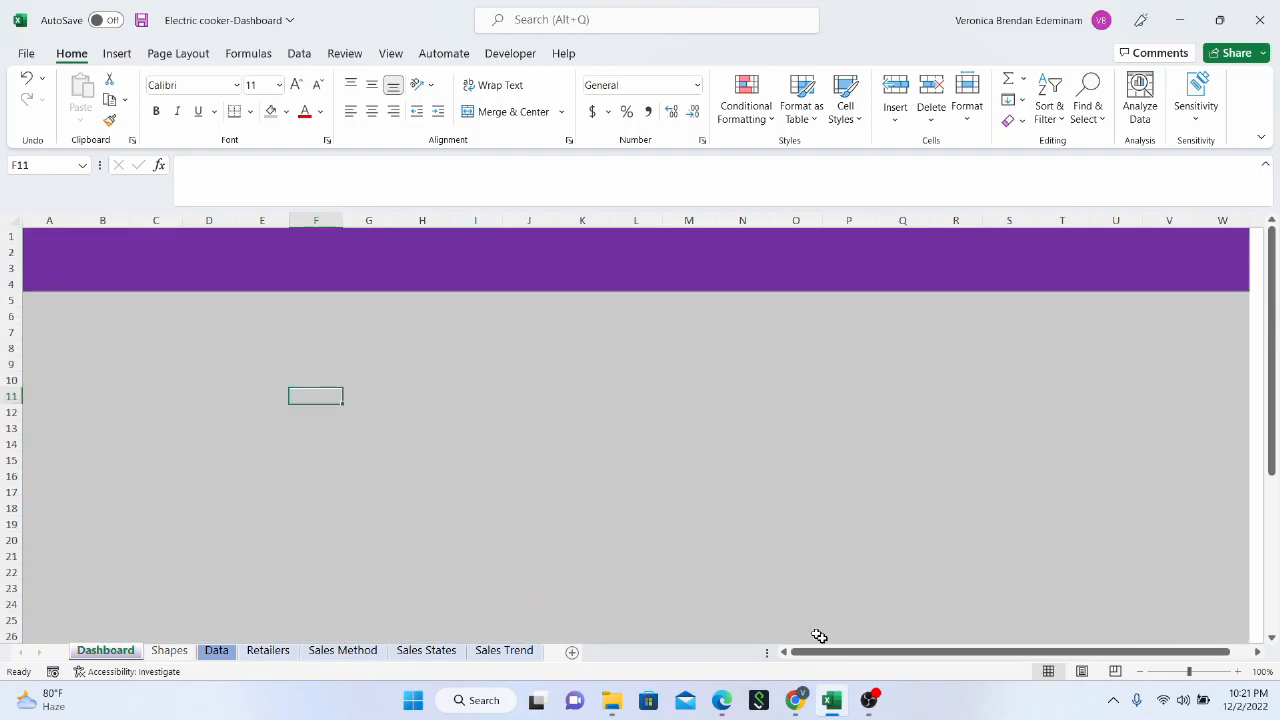
{"action": "left_click_drag", "start_coordinate": [834, 652], "coordinate": [1005, 654]}
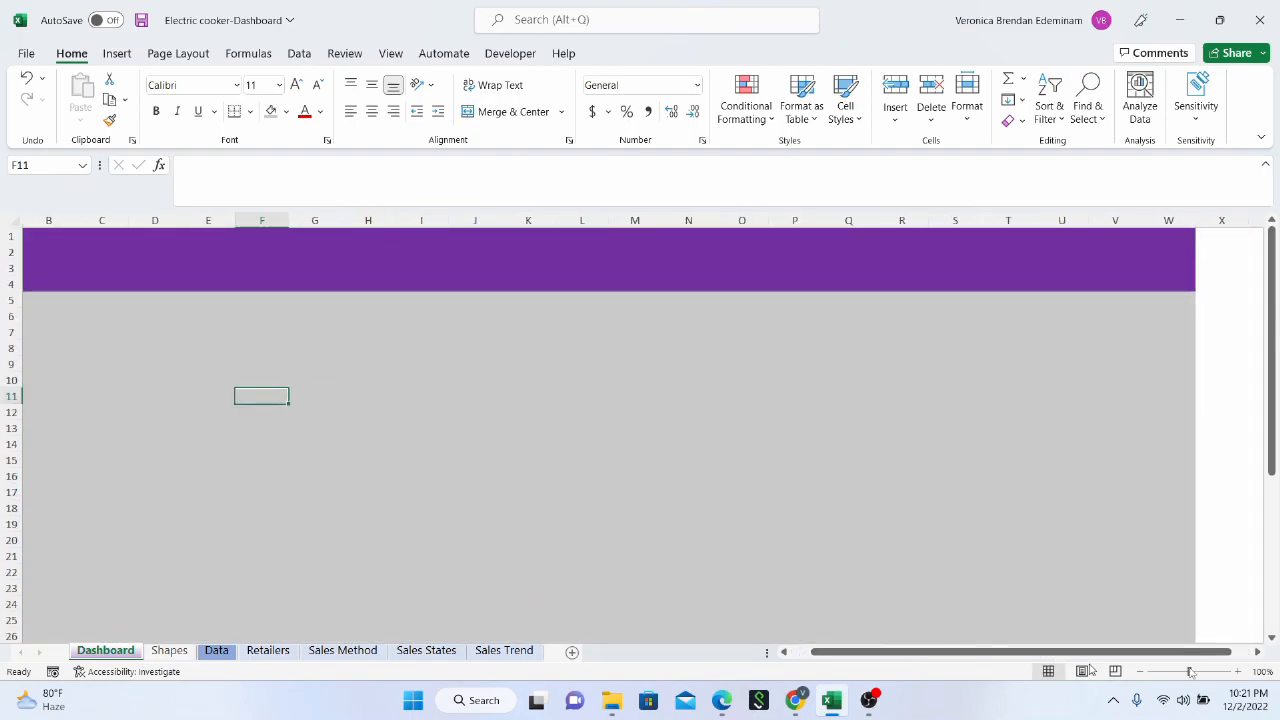
{"action": "left_click", "coordinate": [1260, 654]}
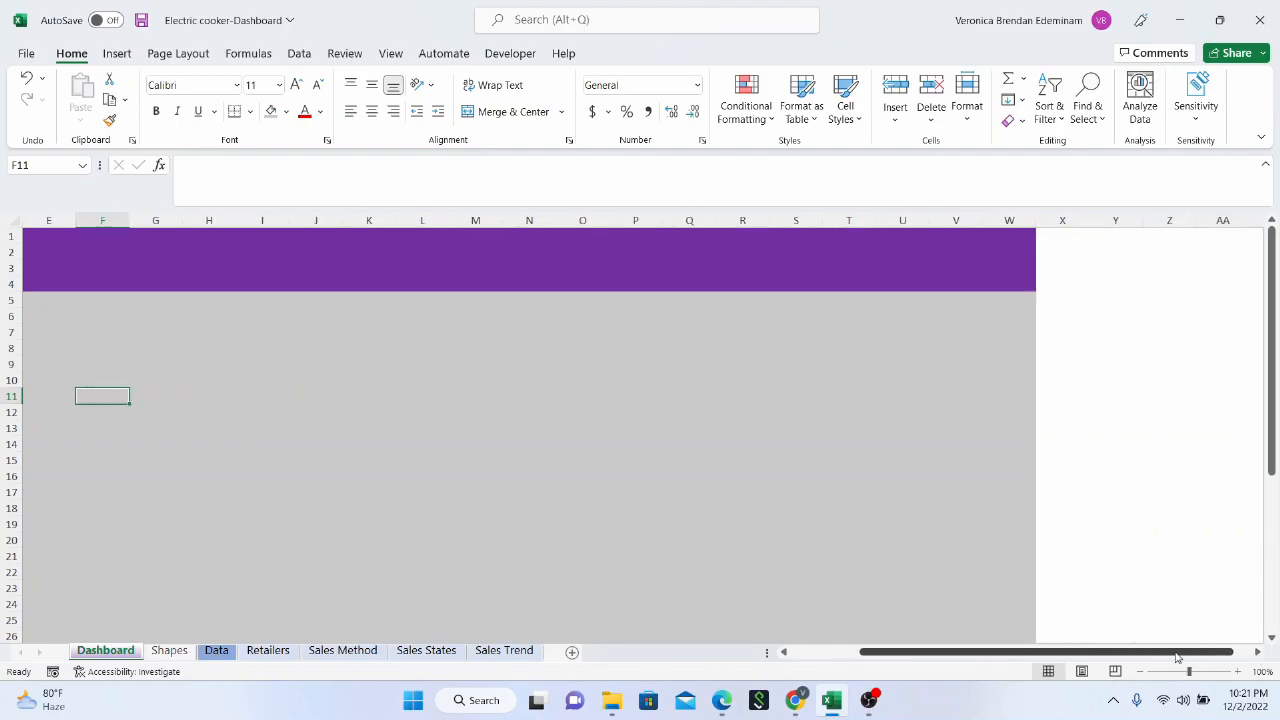
{"action": "left_click", "coordinate": [1076, 222]}
{"action": "left_click", "coordinate": [1113, 232]}
{"action": "left_click", "coordinate": [1170, 285]}
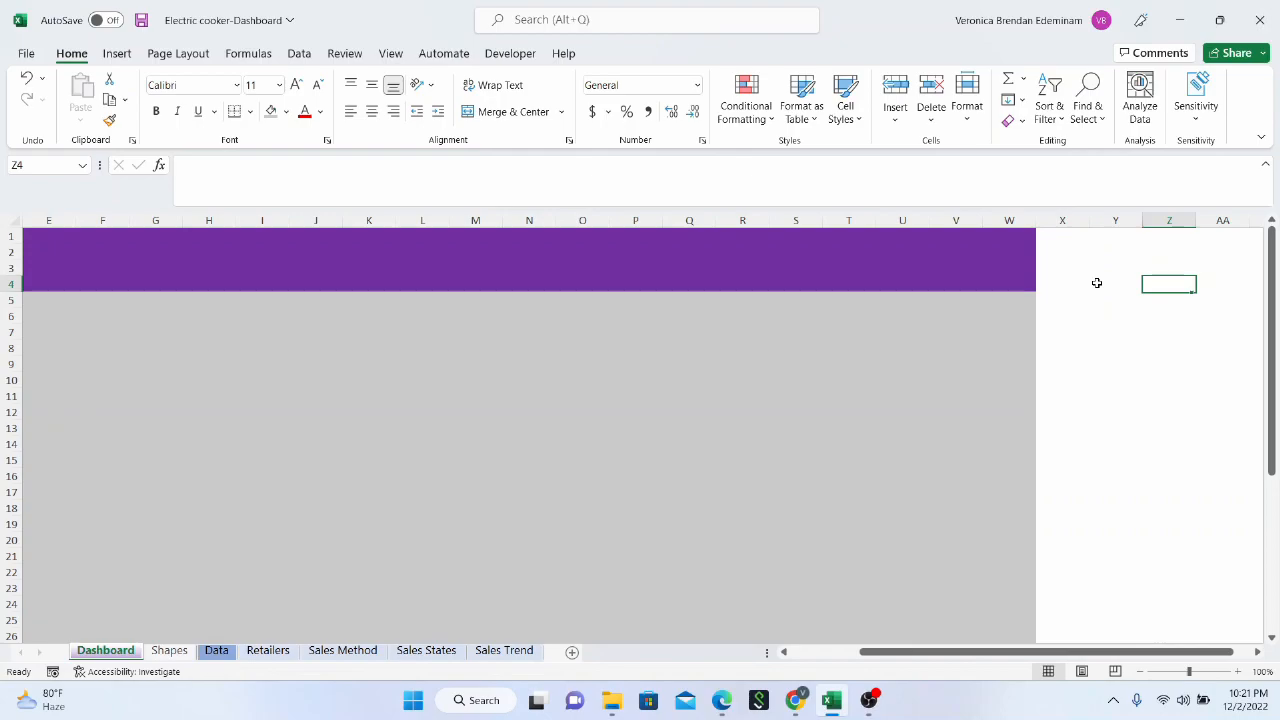
{"action": "left_click", "coordinate": [1065, 220]}
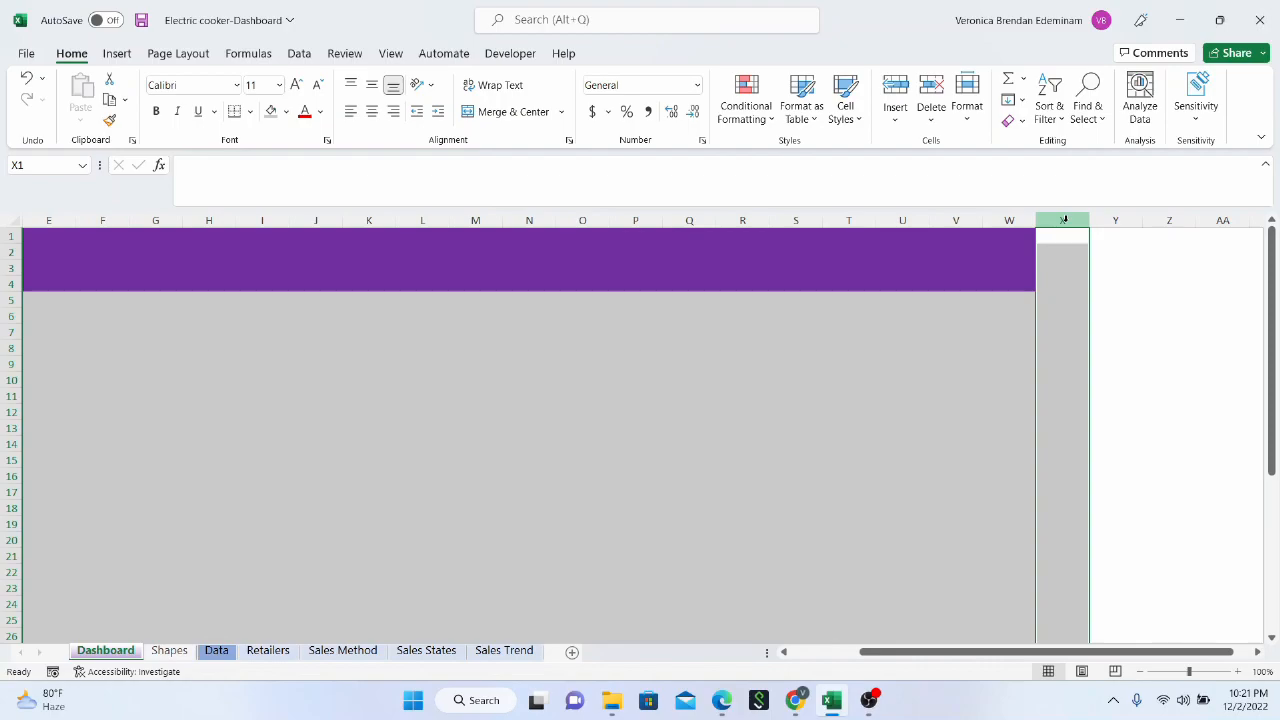
{"action": "left_click", "coordinate": [1163, 270]}
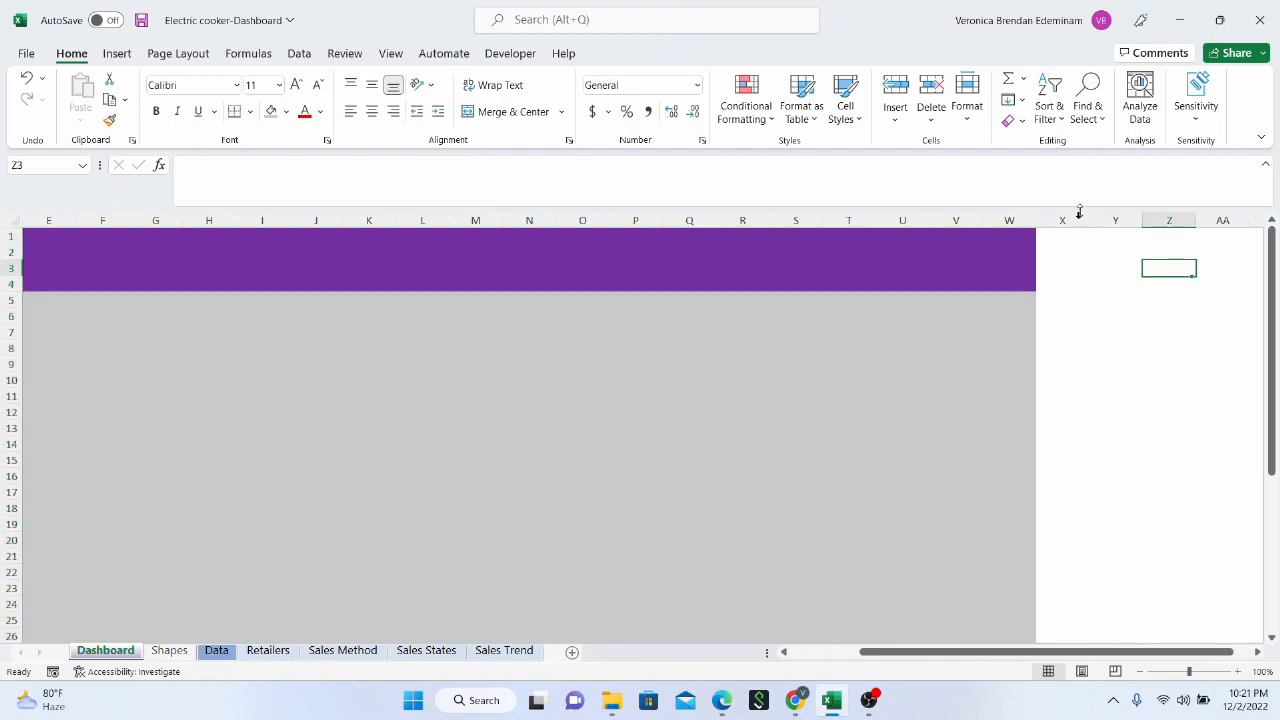
{"action": "left_click", "coordinate": [1066, 221]}
{"action": "key", "text": "ctrl+shift+Right"}
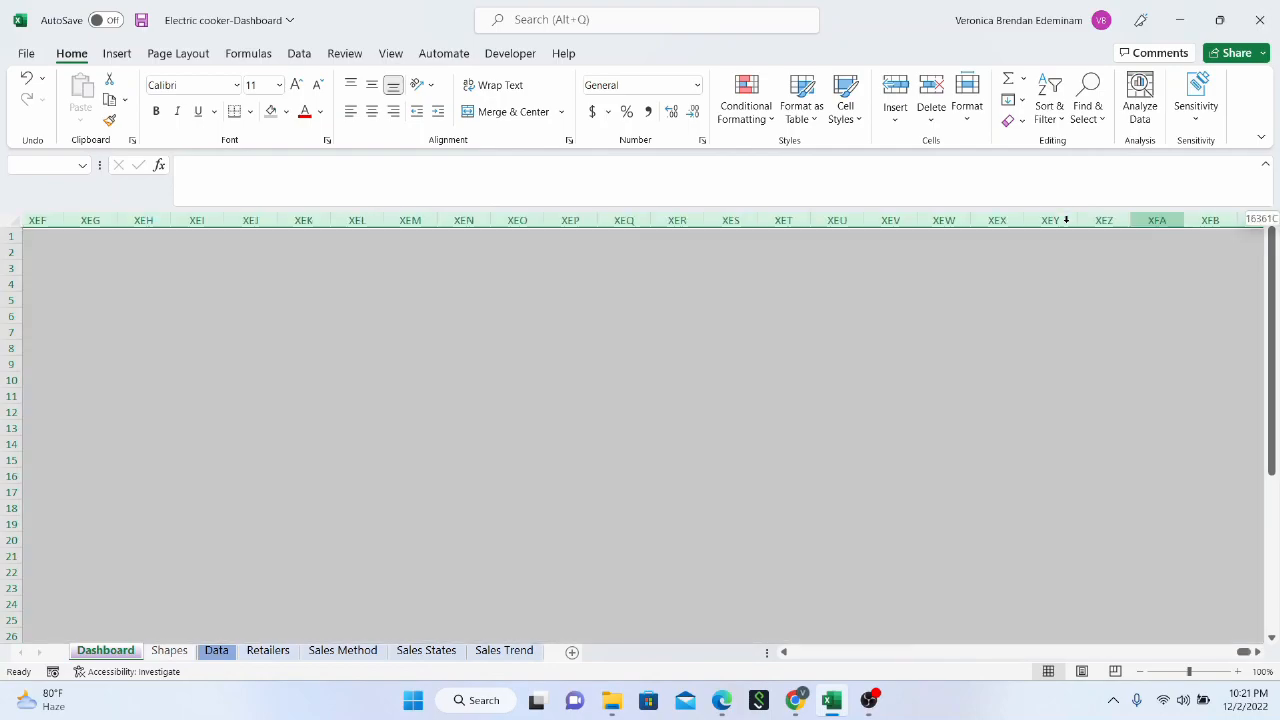
{"action": "left_click", "coordinate": [978, 379]}
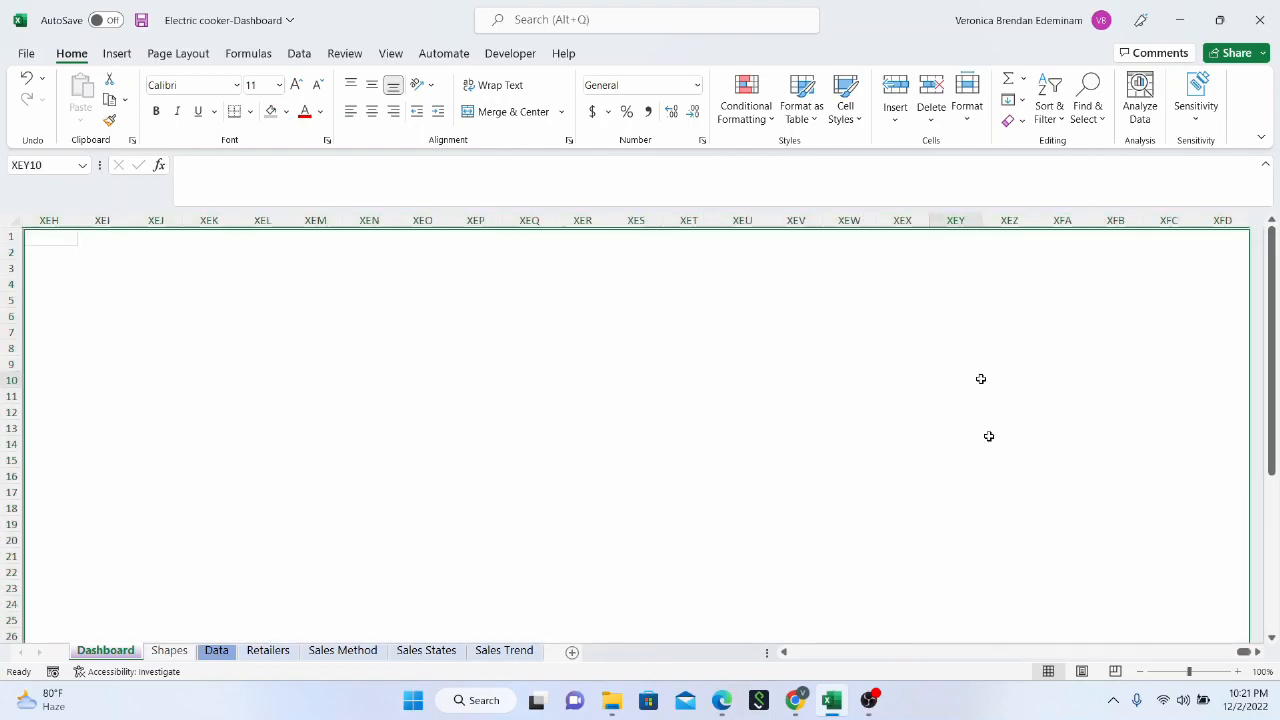
{"action": "left_click_drag", "start_coordinate": [1243, 652], "coordinate": [710, 647]}
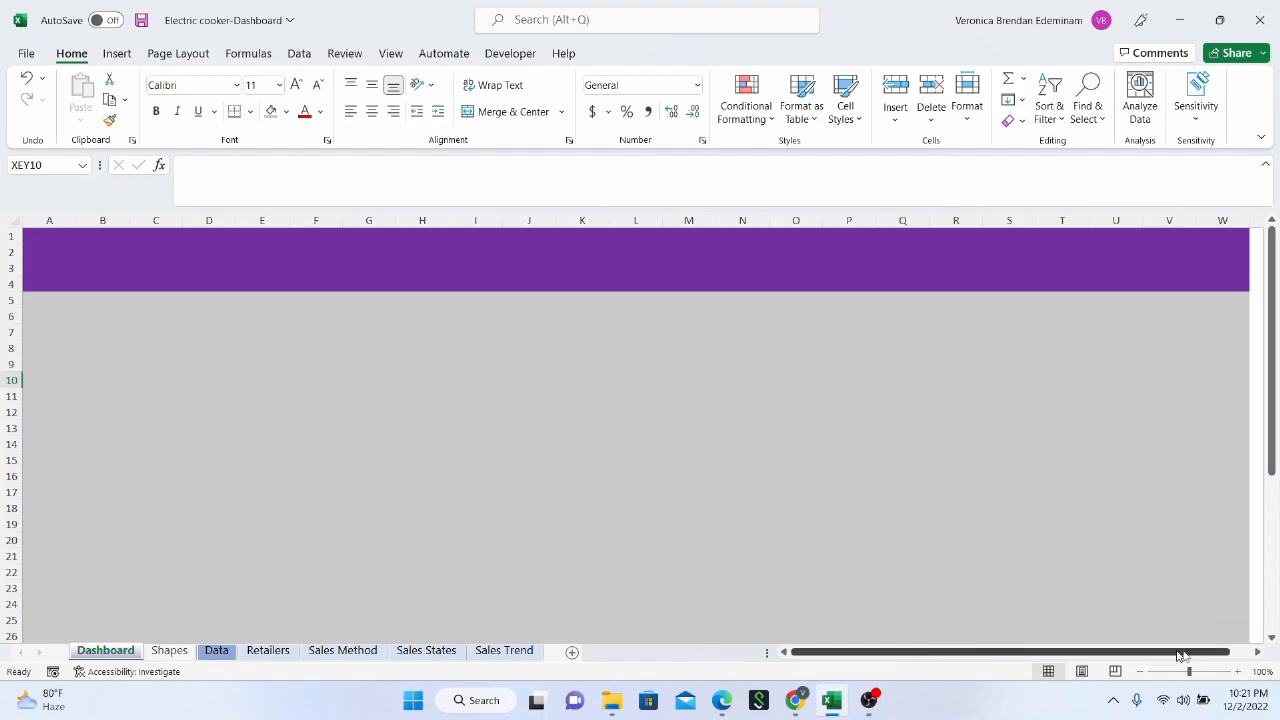
Hide all unused columns on the Dashboard sheet, from column X through the last column XFD
{"action": "left_click", "coordinate": [1252, 653]}
{"action": "left_click", "coordinate": [1252, 653]}
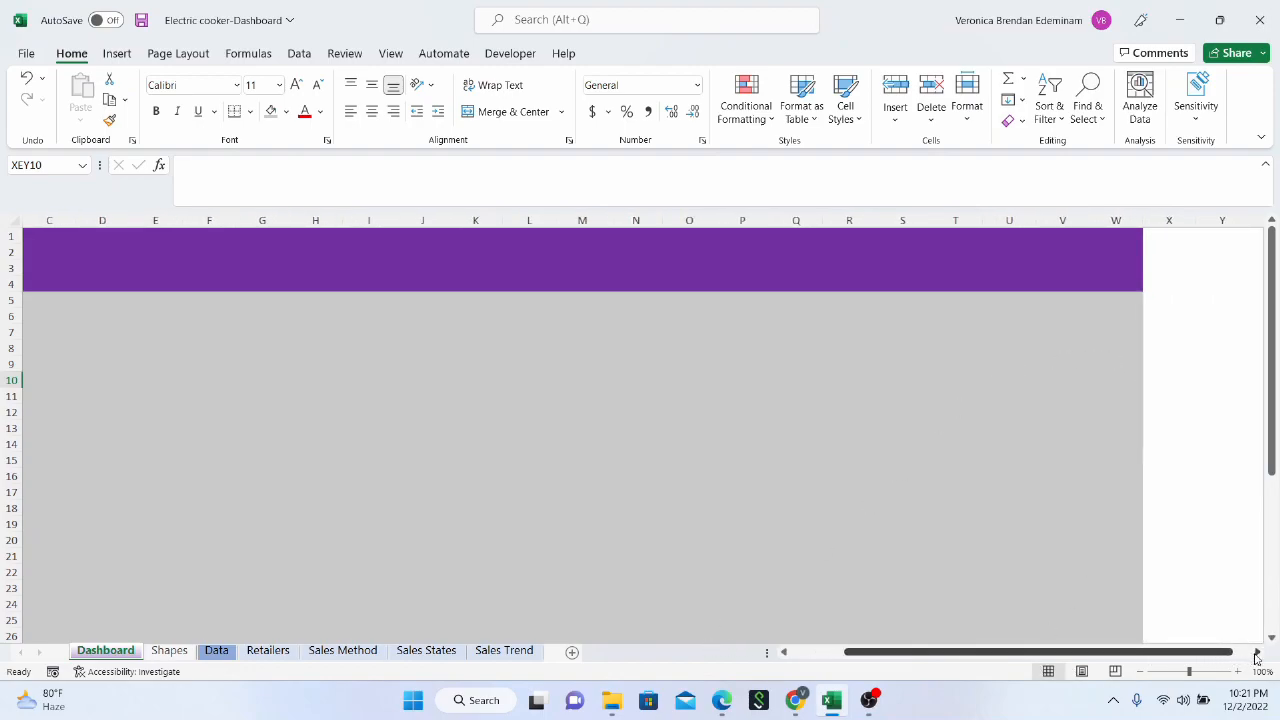
{"action": "left_click", "coordinate": [1252, 653]}
{"action": "left_click", "coordinate": [1131, 213]}
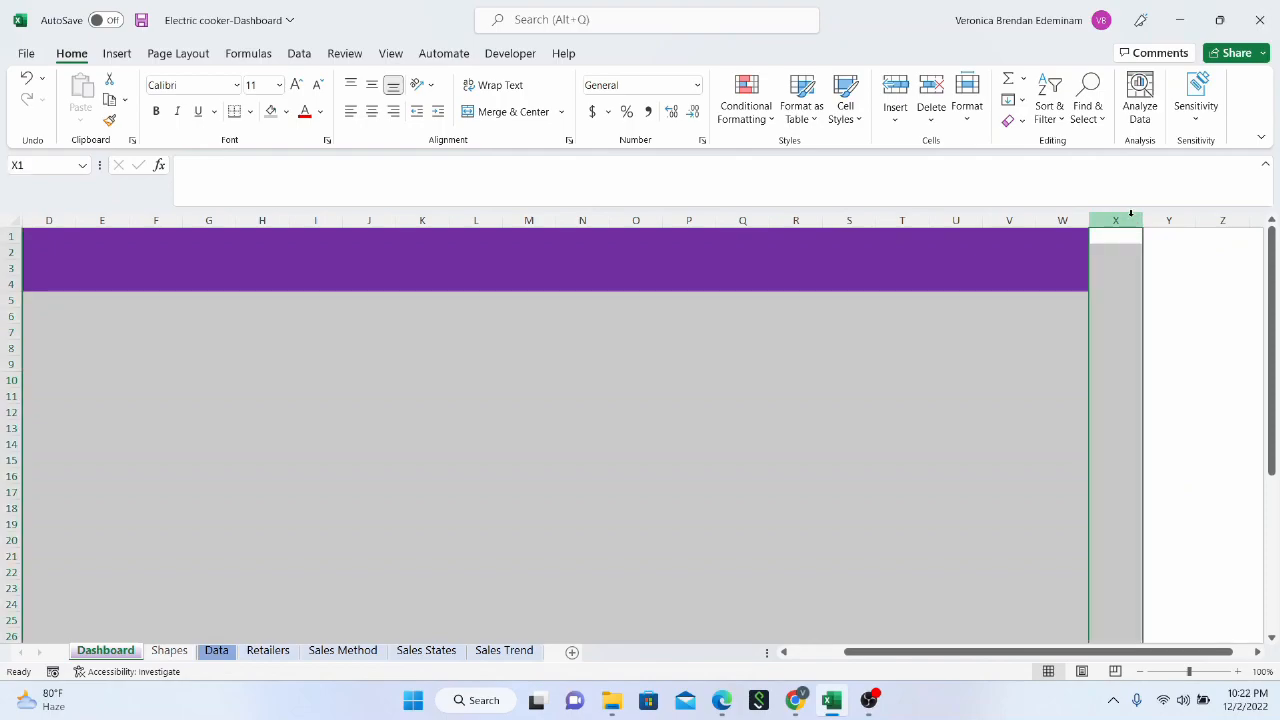
{"action": "key", "text": "ctrl+shift+Right"}
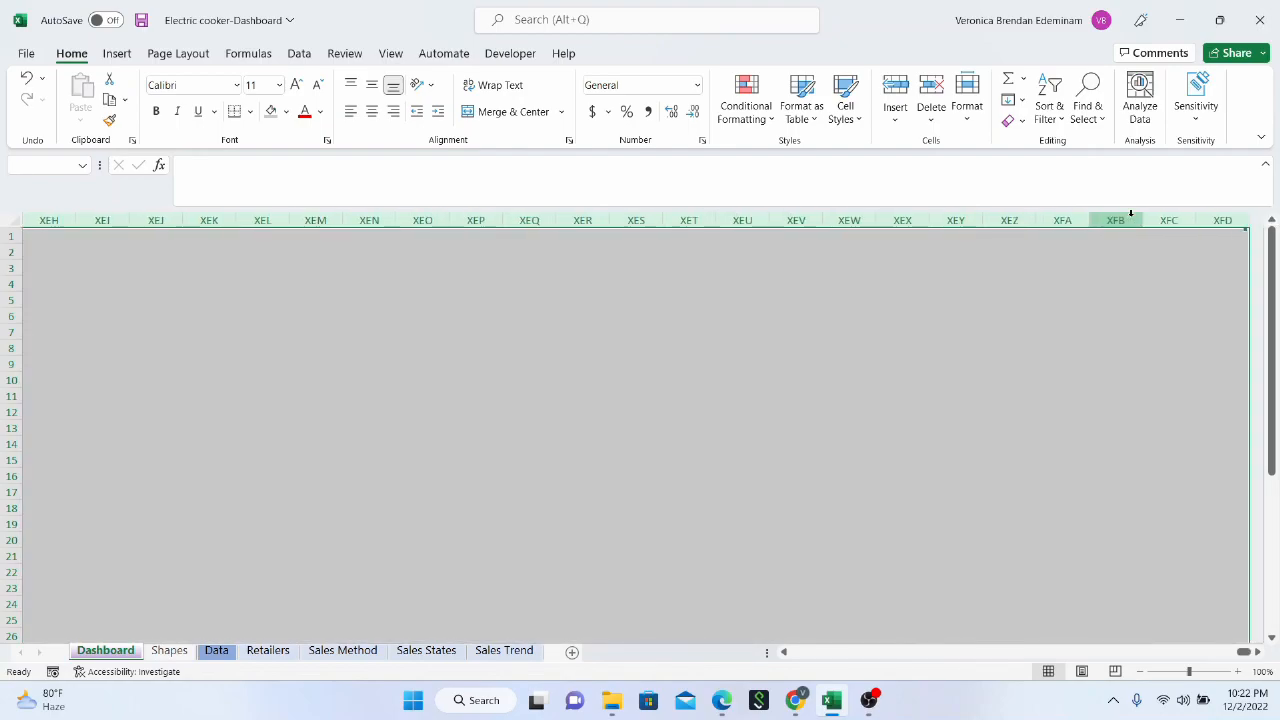
{"action": "right_click", "coordinate": [1024, 214]}
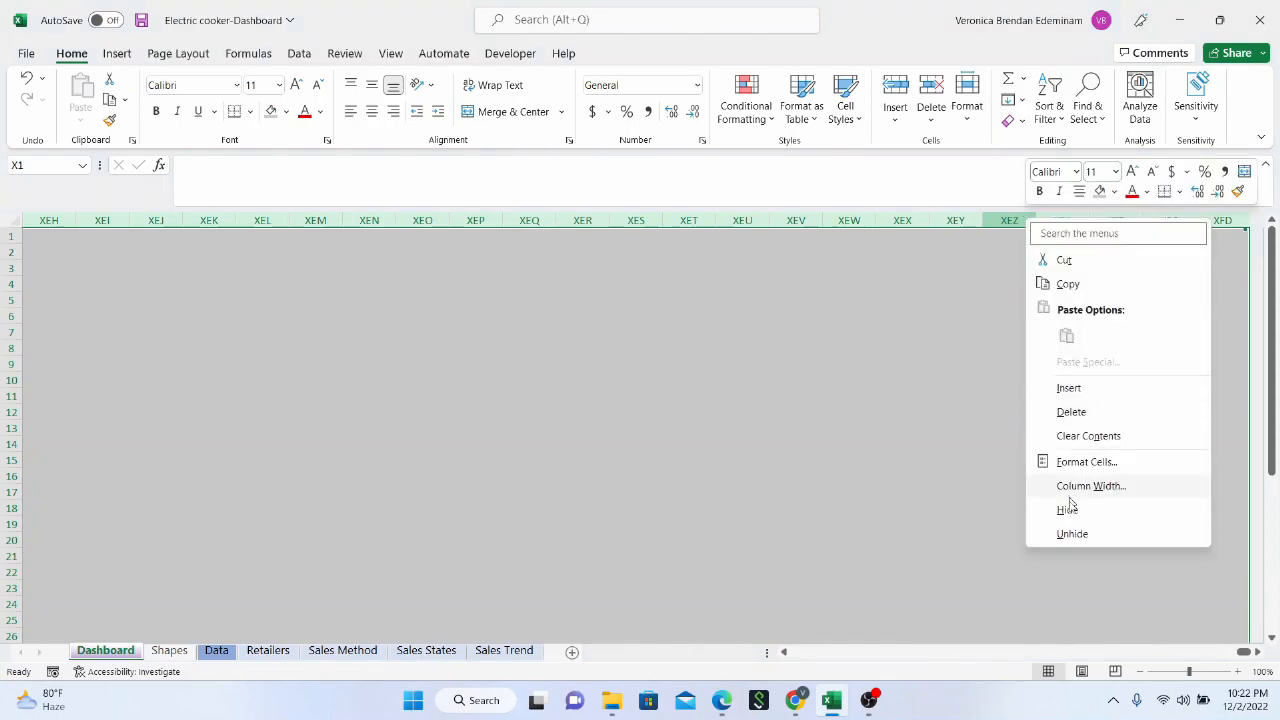
{"action": "left_click", "coordinate": [1080, 528]}
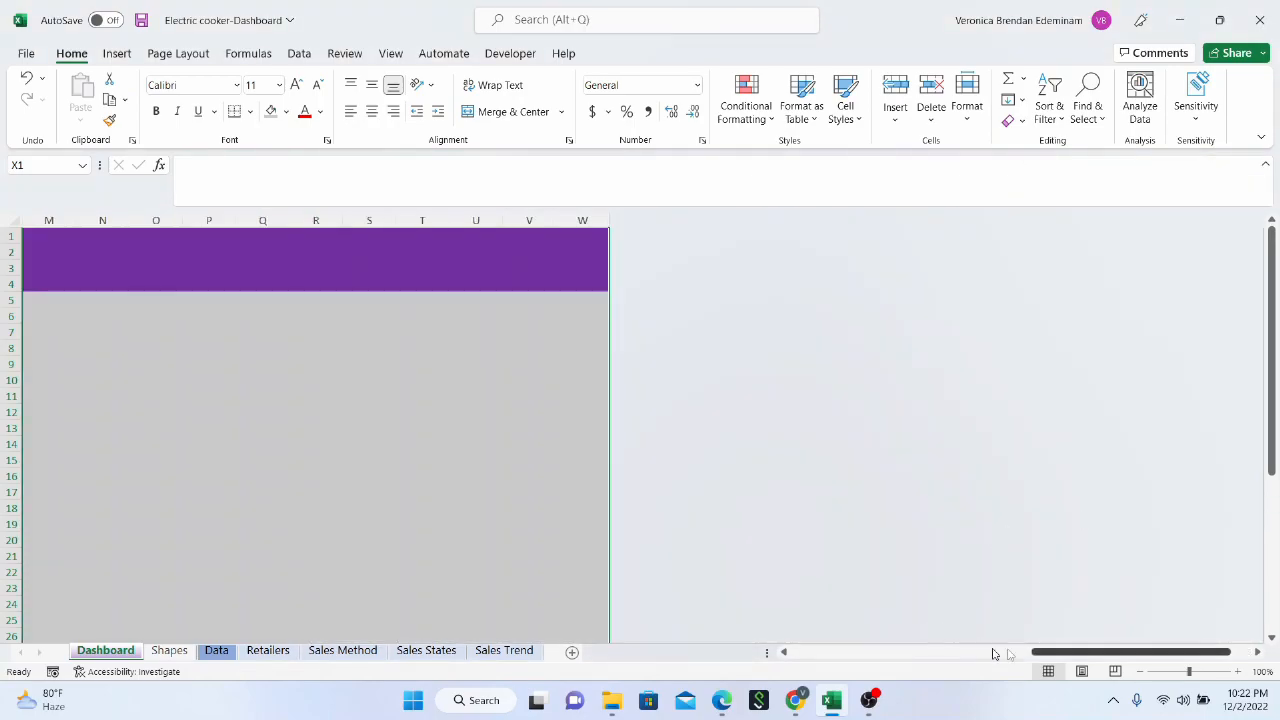
{"action": "left_click_drag", "start_coordinate": [1053, 652], "coordinate": [762, 652]}
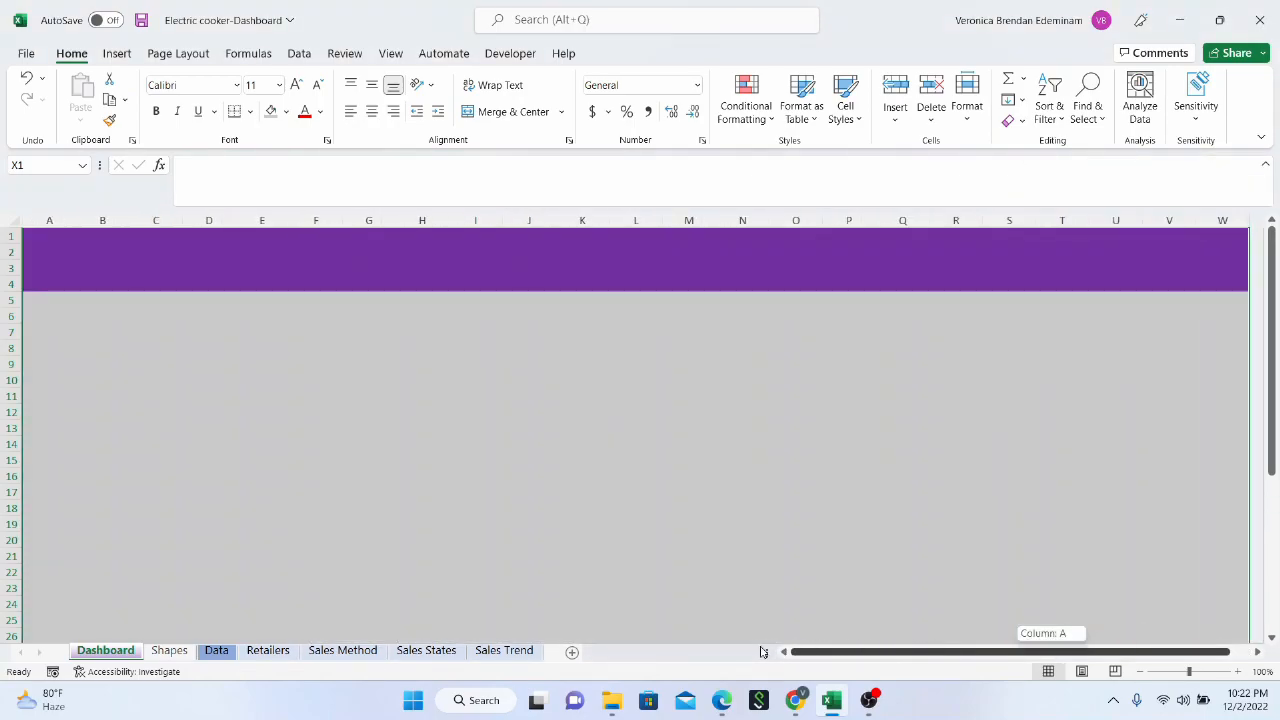
{"action": "left_click_drag", "start_coordinate": [941, 648], "coordinate": [1130, 652]}
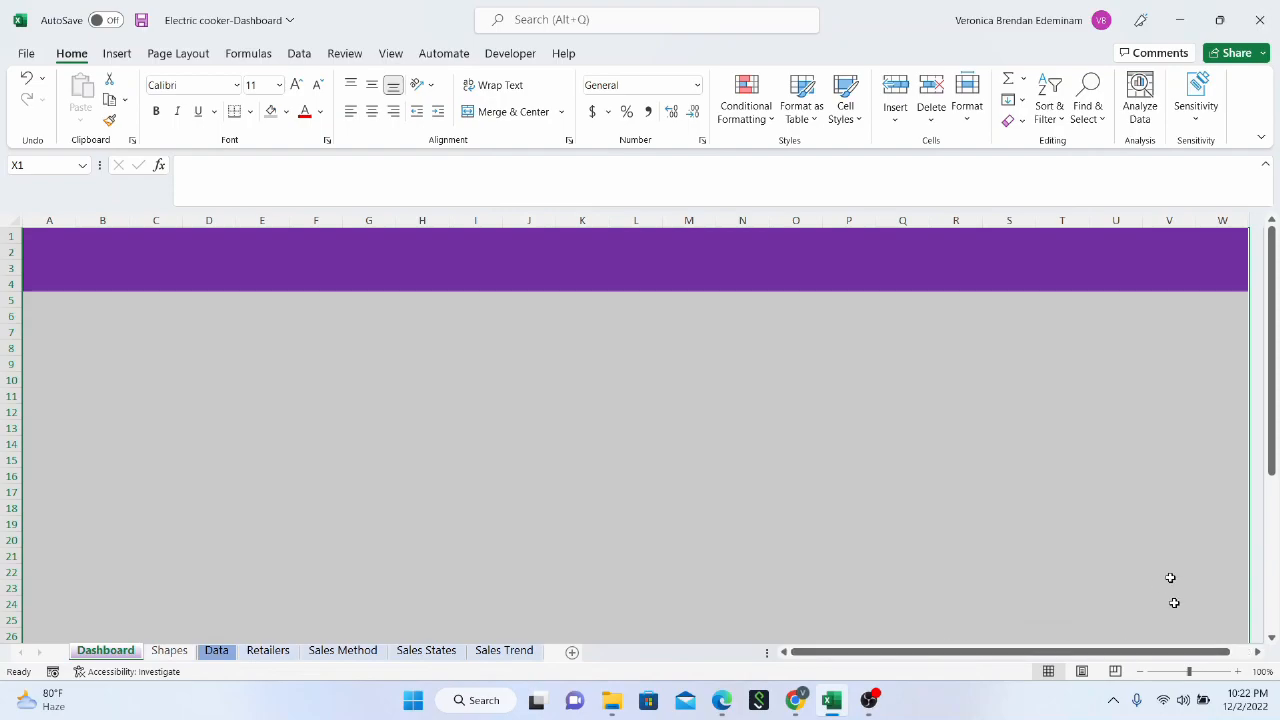
{"action": "left_click", "coordinate": [1257, 653]}
{"action": "left_click", "coordinate": [1257, 653]}
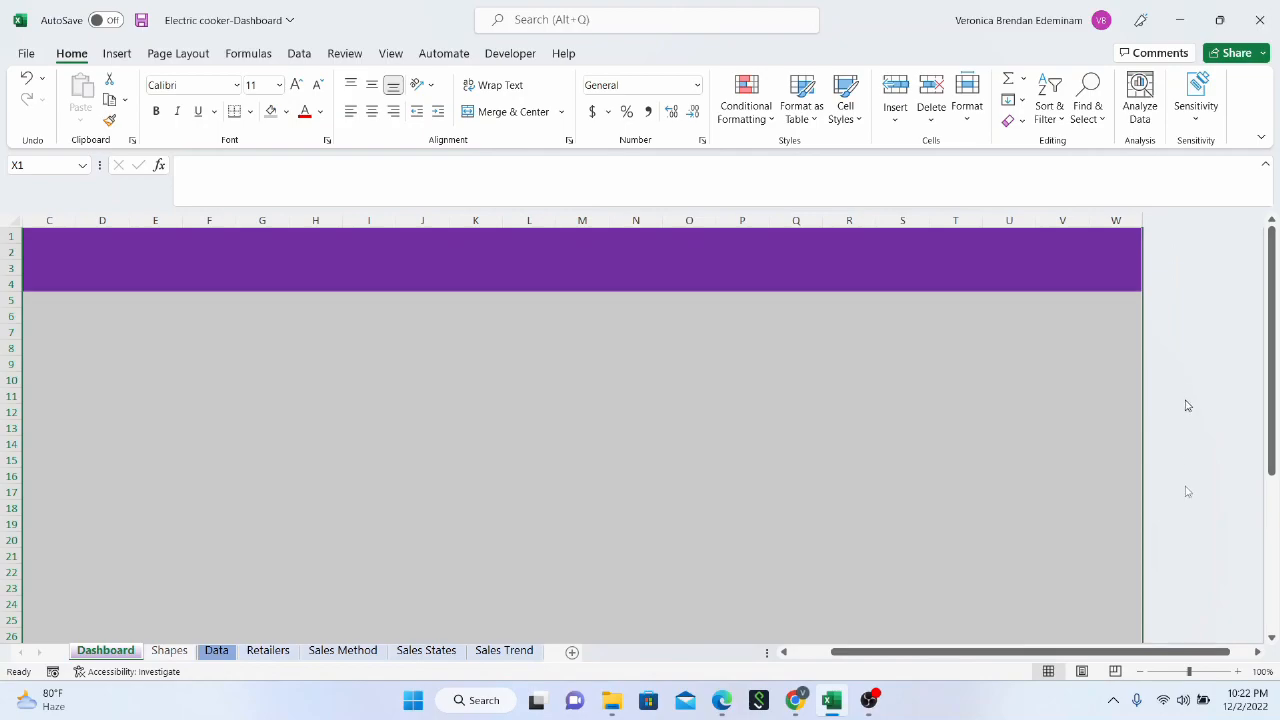
{"action": "left_click_drag", "start_coordinate": [1112, 648], "coordinate": [897, 645]}
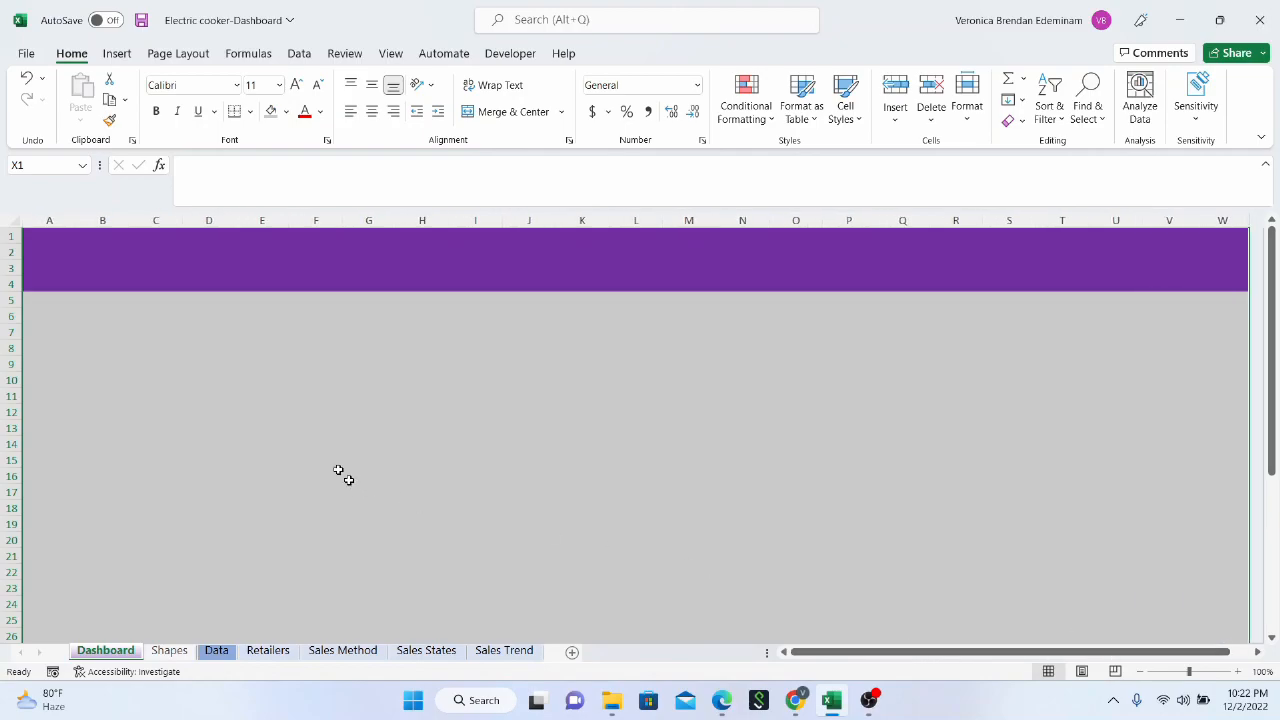
Hide all unused rows below the grey background, from row 43 through the last row of the sheet
{"action": "scroll", "coordinate": [339, 471], "scroll_direction": "down", "scroll_amount": 14}
{"action": "scroll", "coordinate": [24, 401], "scroll_direction": "down", "scroll_amount": 14}
{"action": "scroll", "coordinate": [50, 300], "scroll_direction": "up", "scroll_amount": 5}
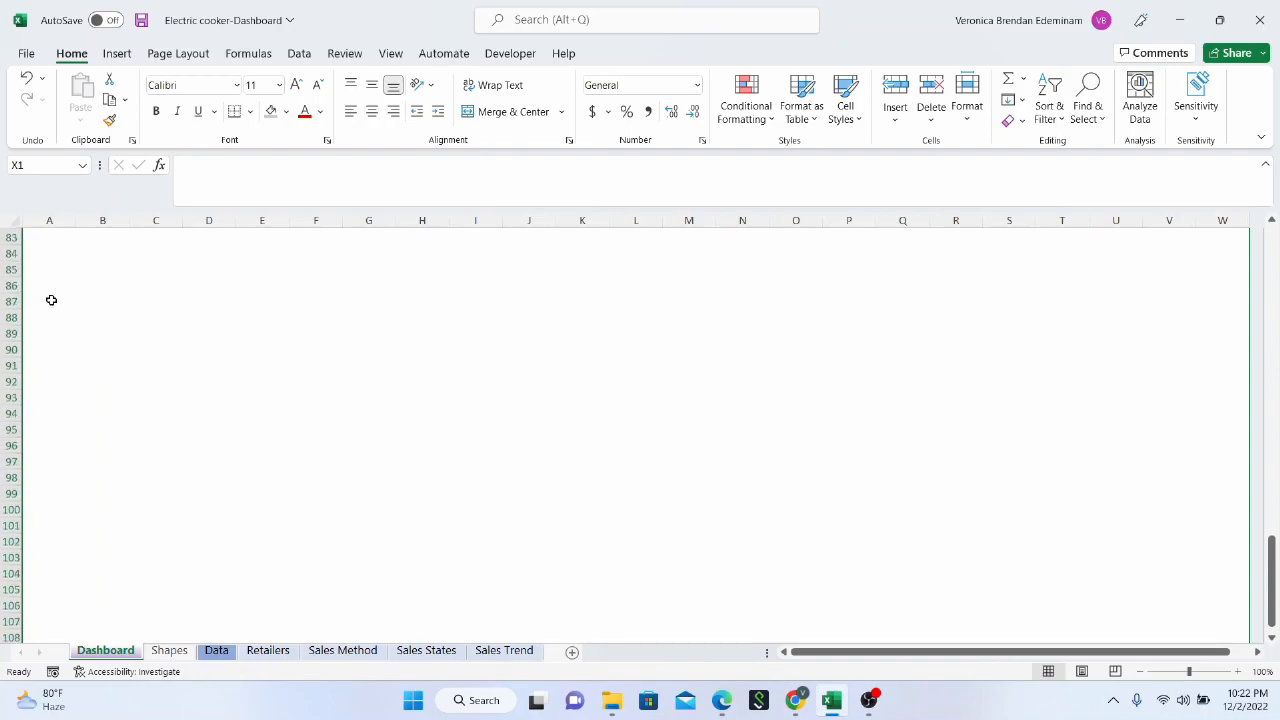
{"action": "scroll", "coordinate": [51, 301], "scroll_direction": "up", "scroll_amount": 9}
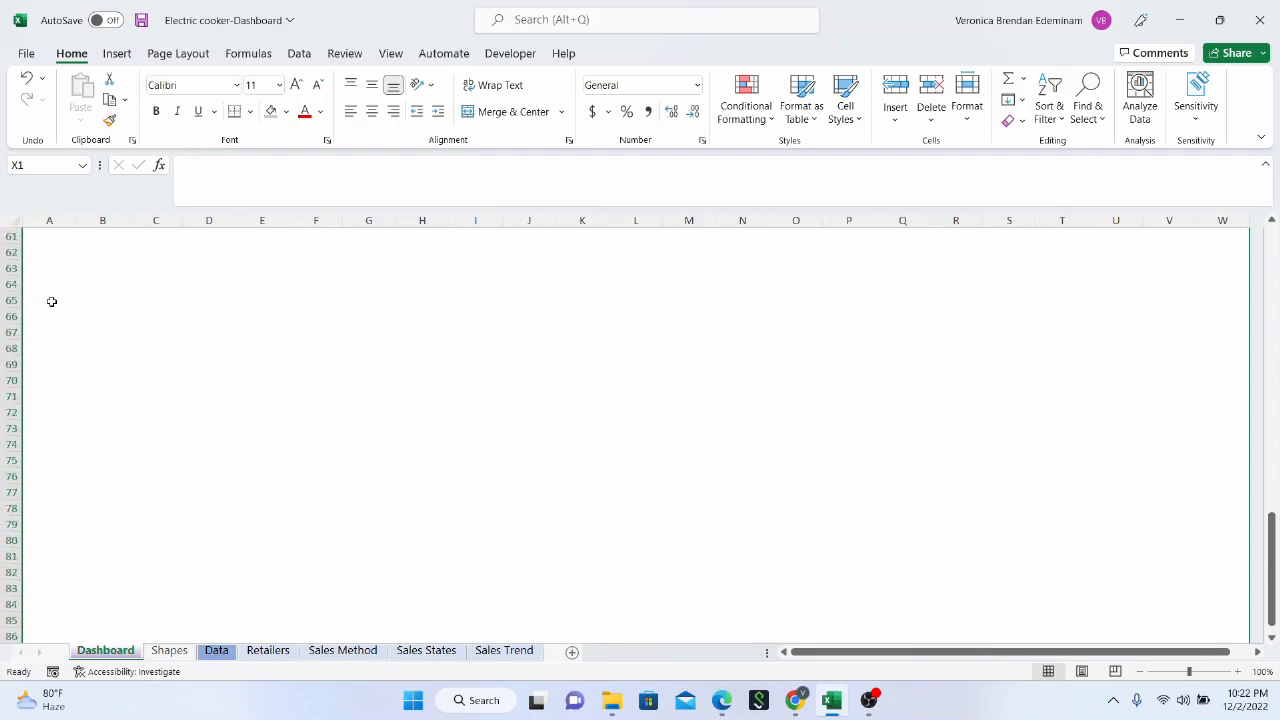
{"action": "scroll", "coordinate": [51, 302], "scroll_direction": "up", "scroll_amount": 5}
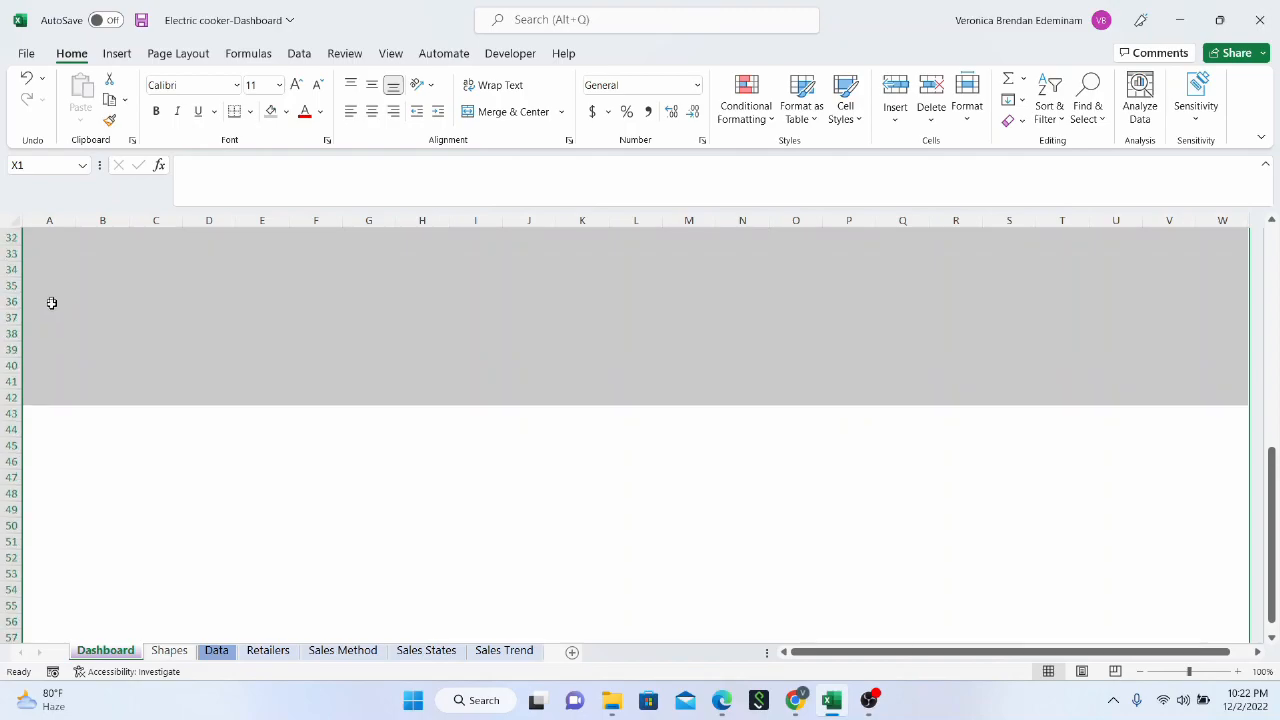
{"action": "scroll", "coordinate": [17, 414], "scroll_direction": "down", "scroll_amount": 1}
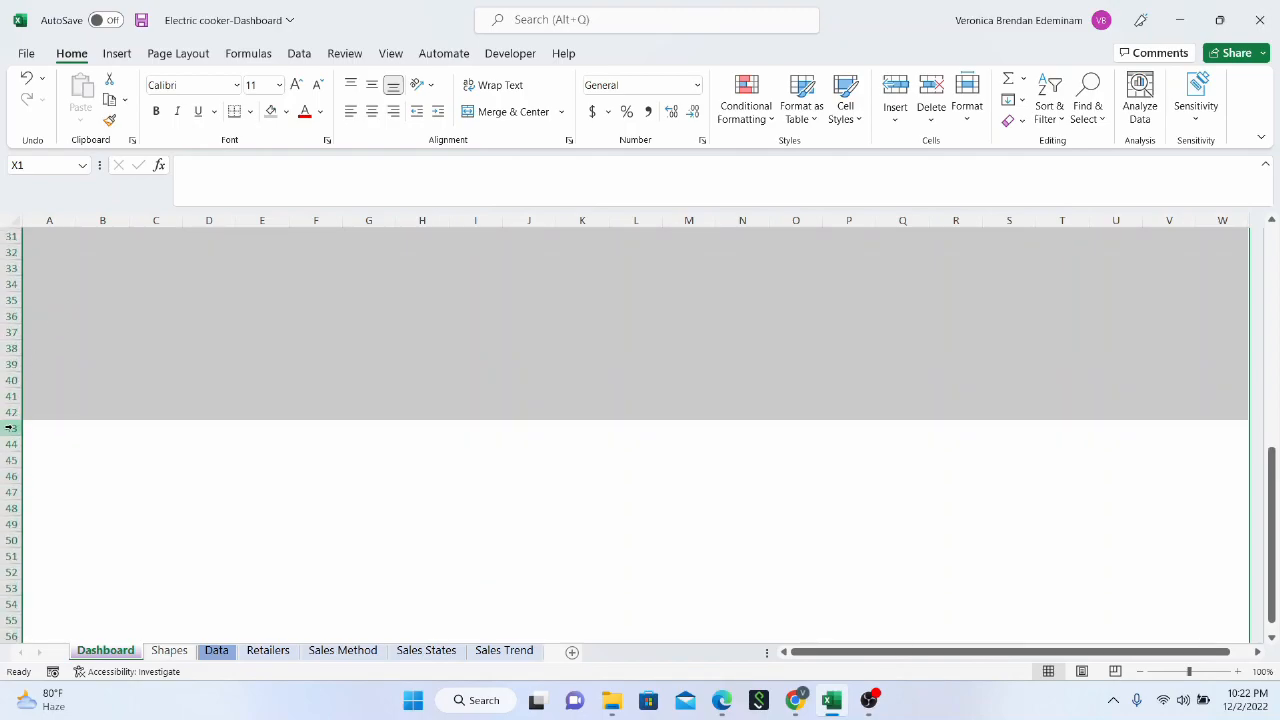
{"action": "left_click", "coordinate": [9, 427]}
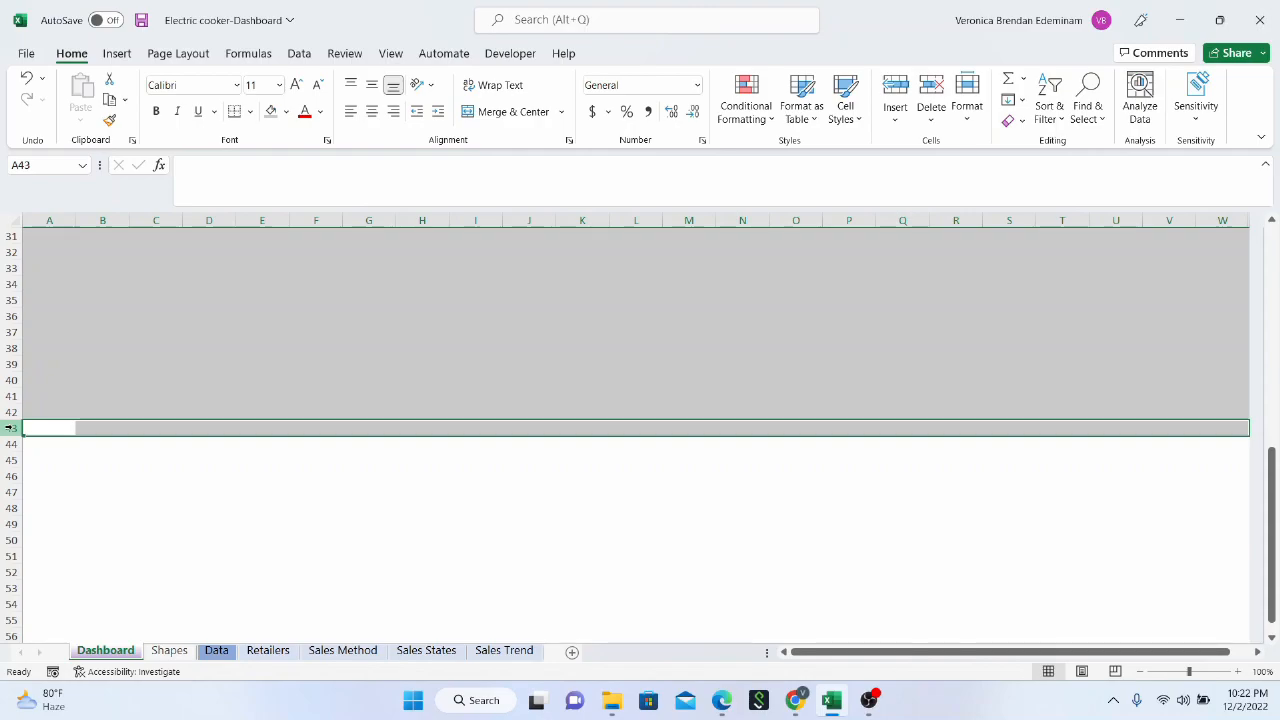
{"action": "key", "text": "ctrl+shift+Down"}
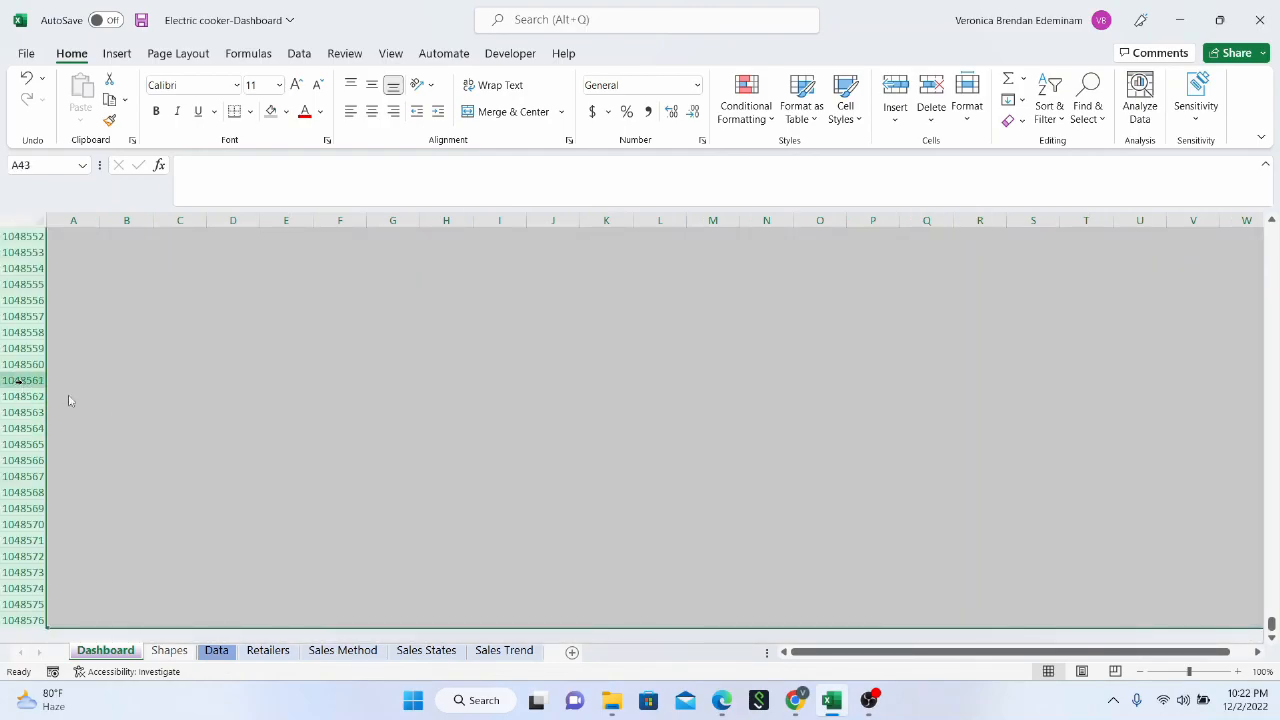
{"action": "right_click", "coordinate": [17, 380]}
{"action": "left_click", "coordinate": [106, 346]}
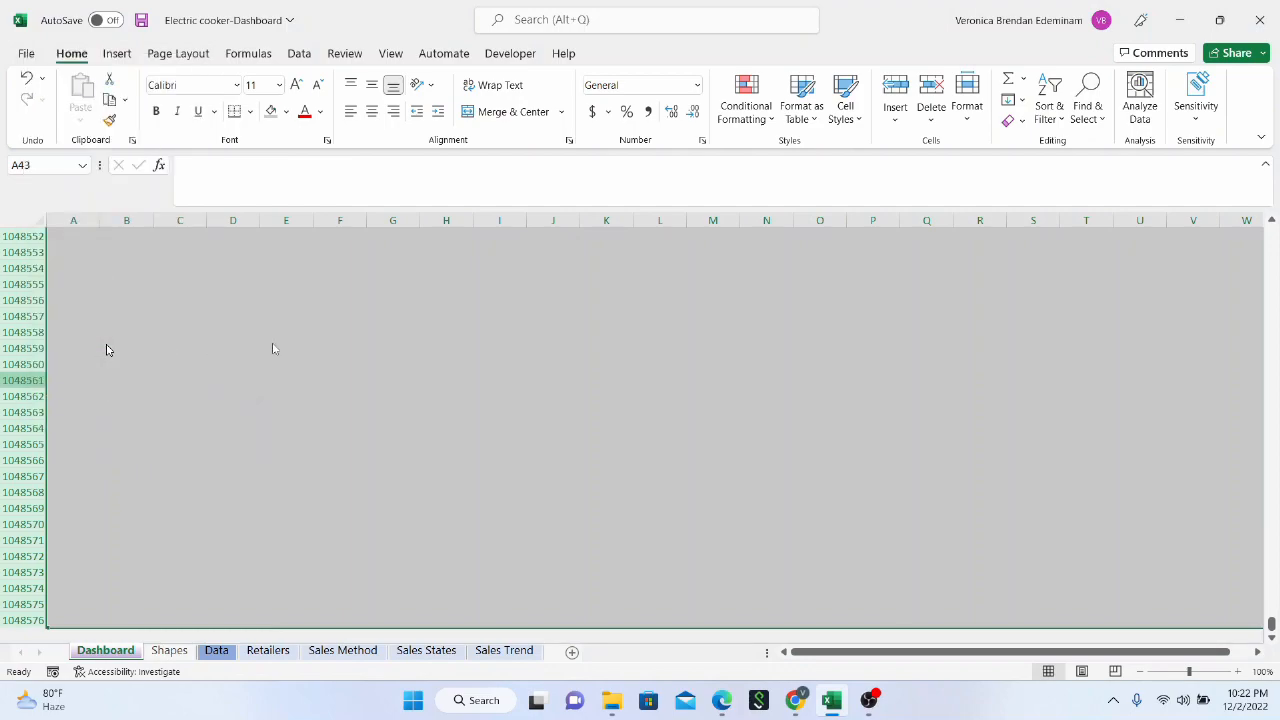
{"action": "scroll", "coordinate": [748, 433], "scroll_direction": "up", "scroll_amount": 1}
{"action": "scroll", "coordinate": [748, 433], "scroll_direction": "up", "scroll_amount": 9}
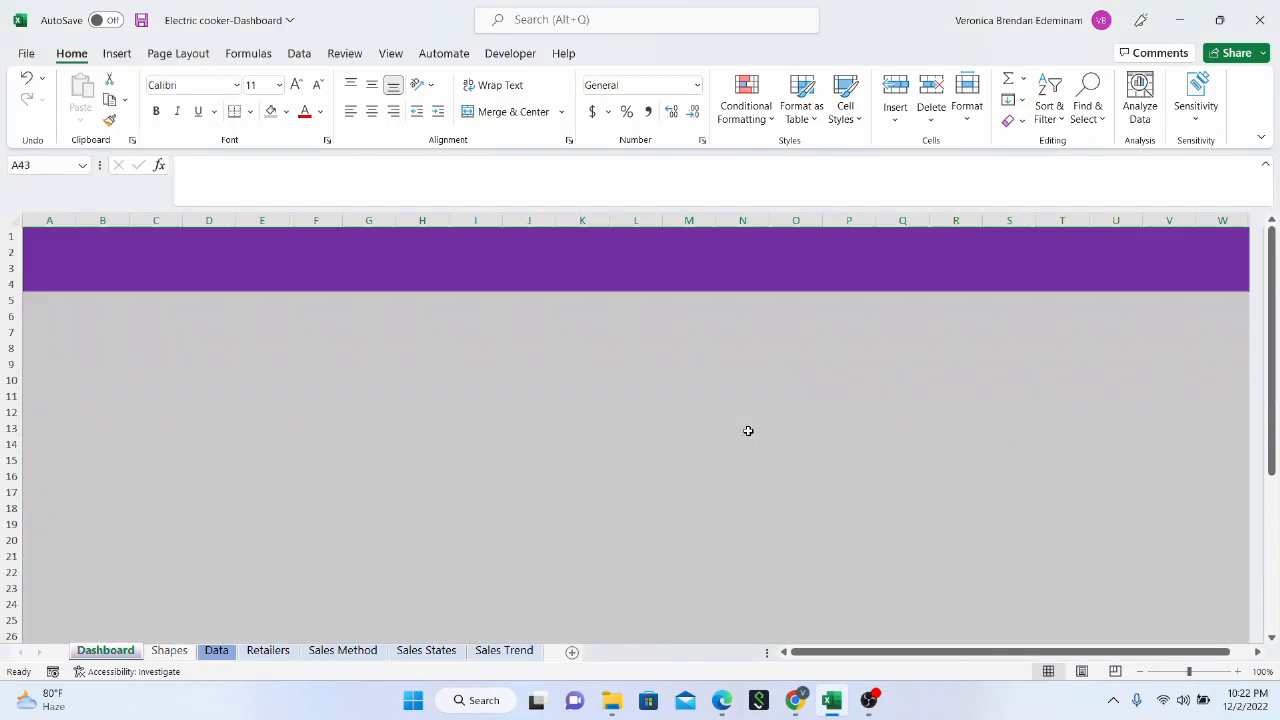
{"action": "scroll", "coordinate": [211, 414], "scroll_direction": "down", "scroll_amount": 14}
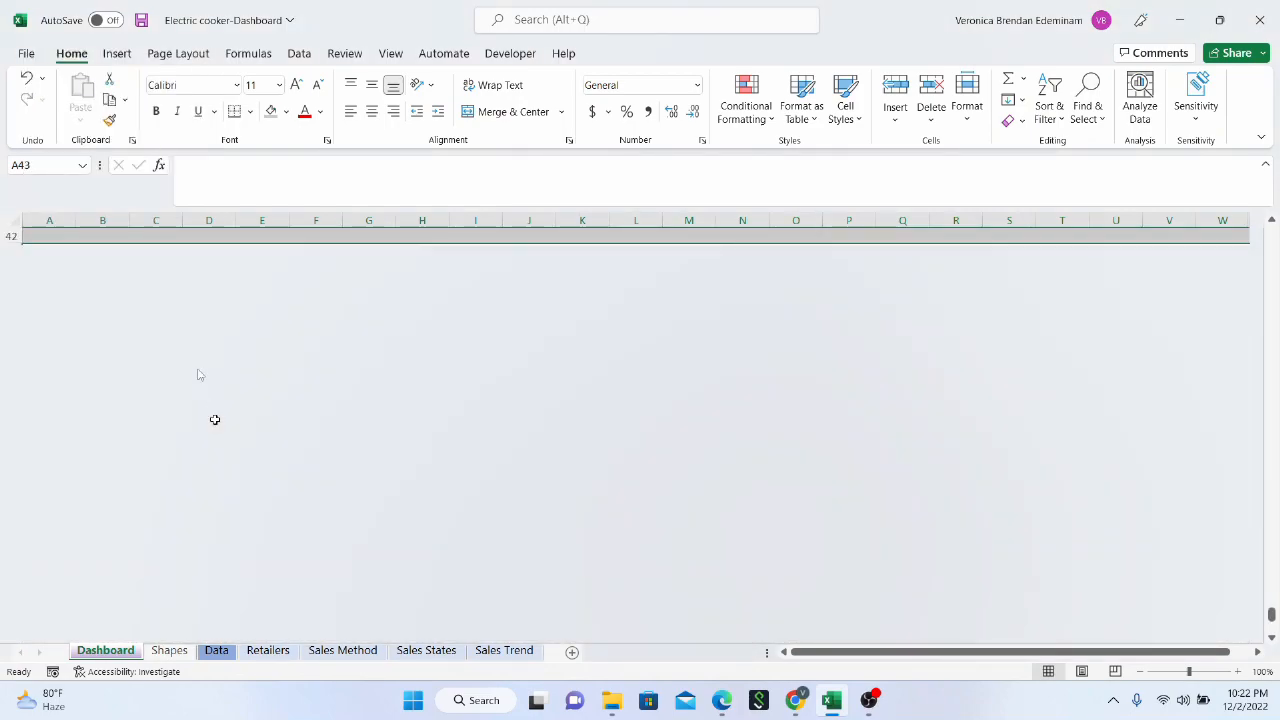
{"action": "scroll", "coordinate": [908, 340], "scroll_direction": "up", "scroll_amount": 7}
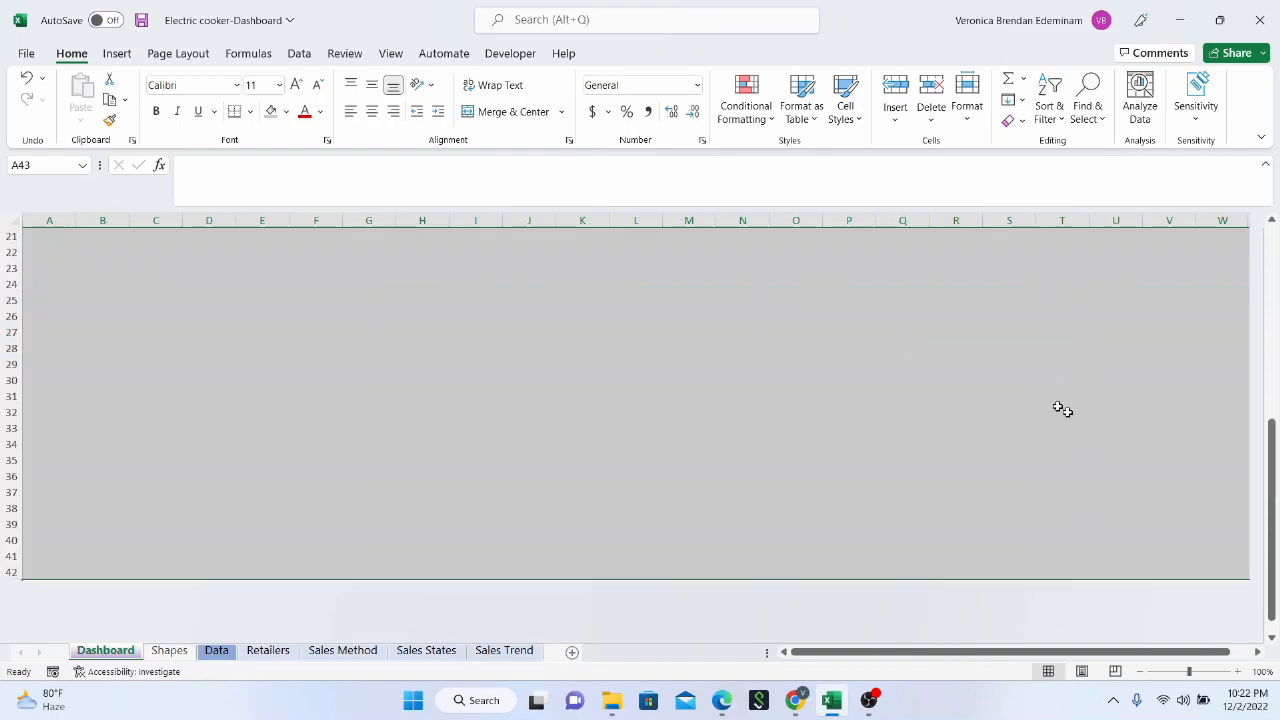
{"action": "scroll", "coordinate": [1059, 407], "scroll_direction": "up", "scroll_amount": 7}
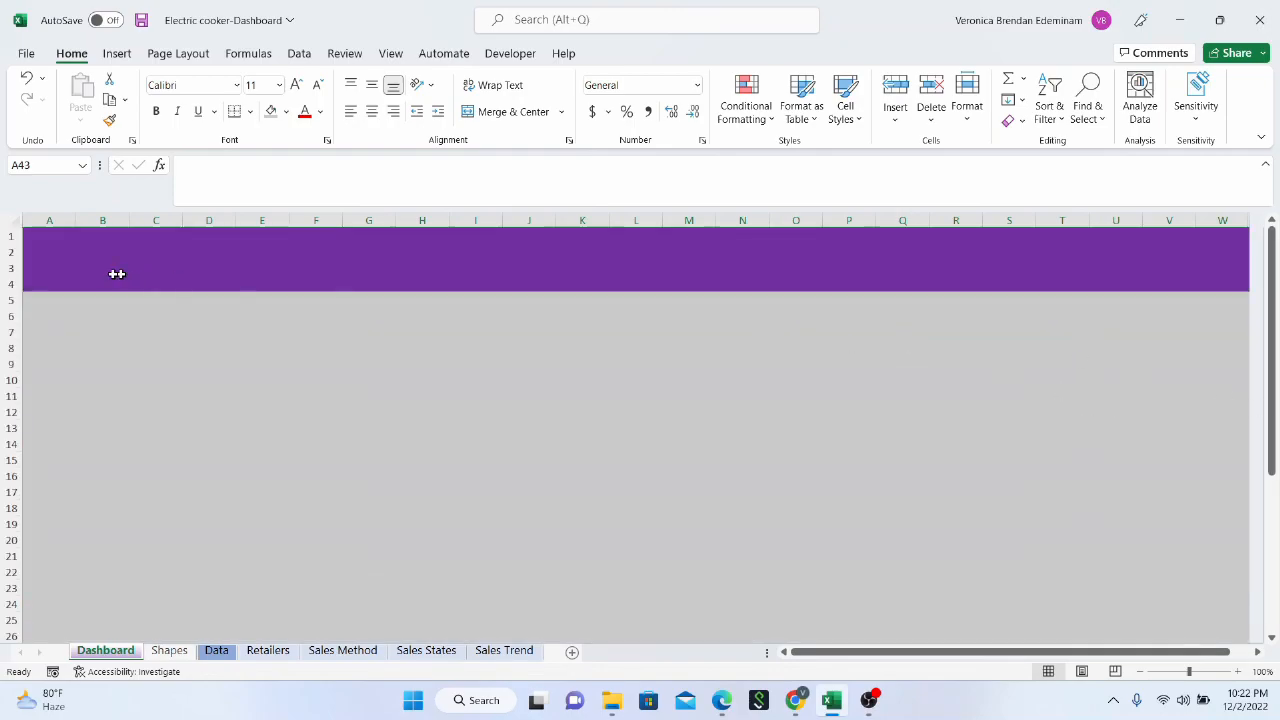
Draw a vertical straight line about 0.63" tall in column B of the purple header
{"action": "left_click", "coordinate": [94, 236]}
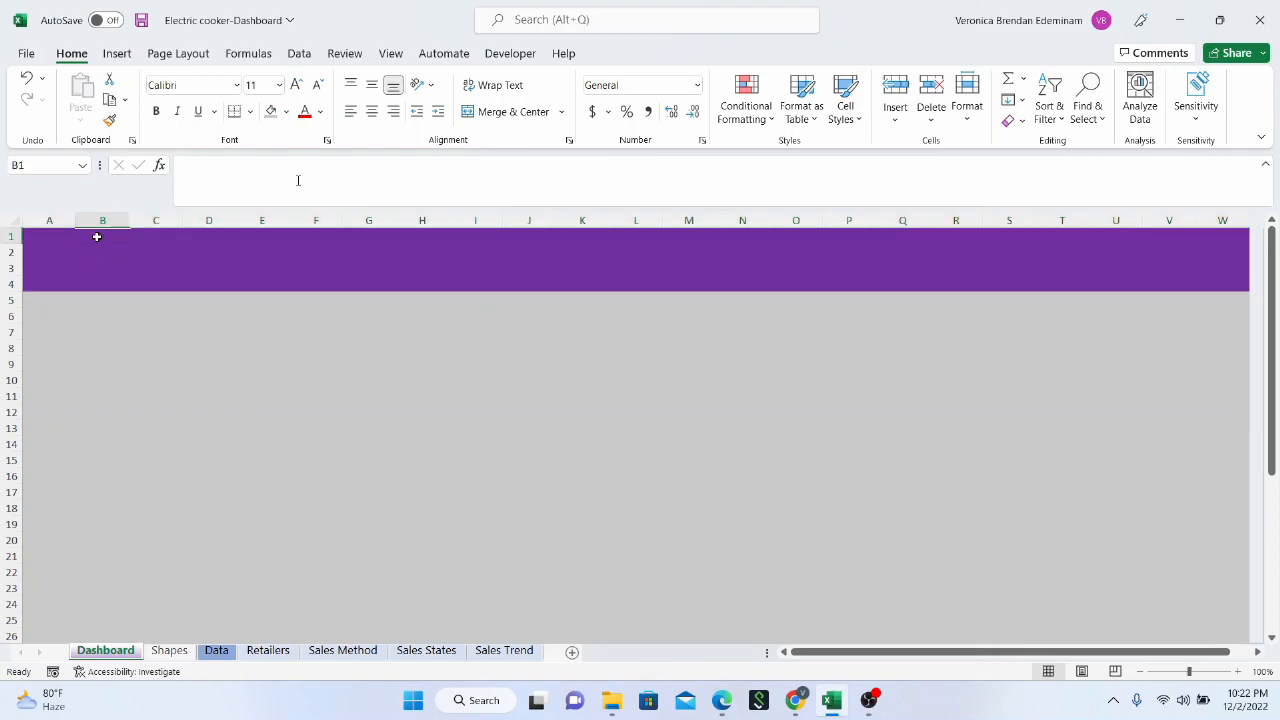
{"action": "left_click", "coordinate": [116, 56]}
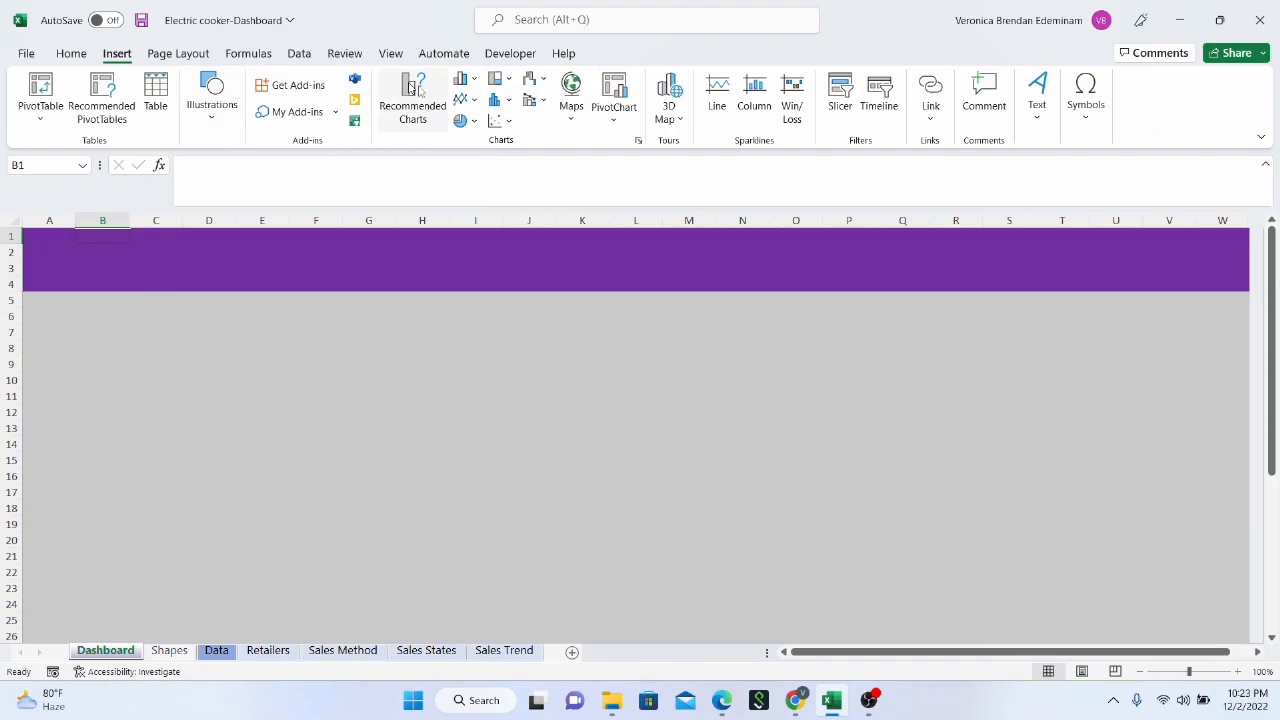
{"action": "left_click", "coordinate": [218, 118]}
{"action": "left_click", "coordinate": [240, 200]}
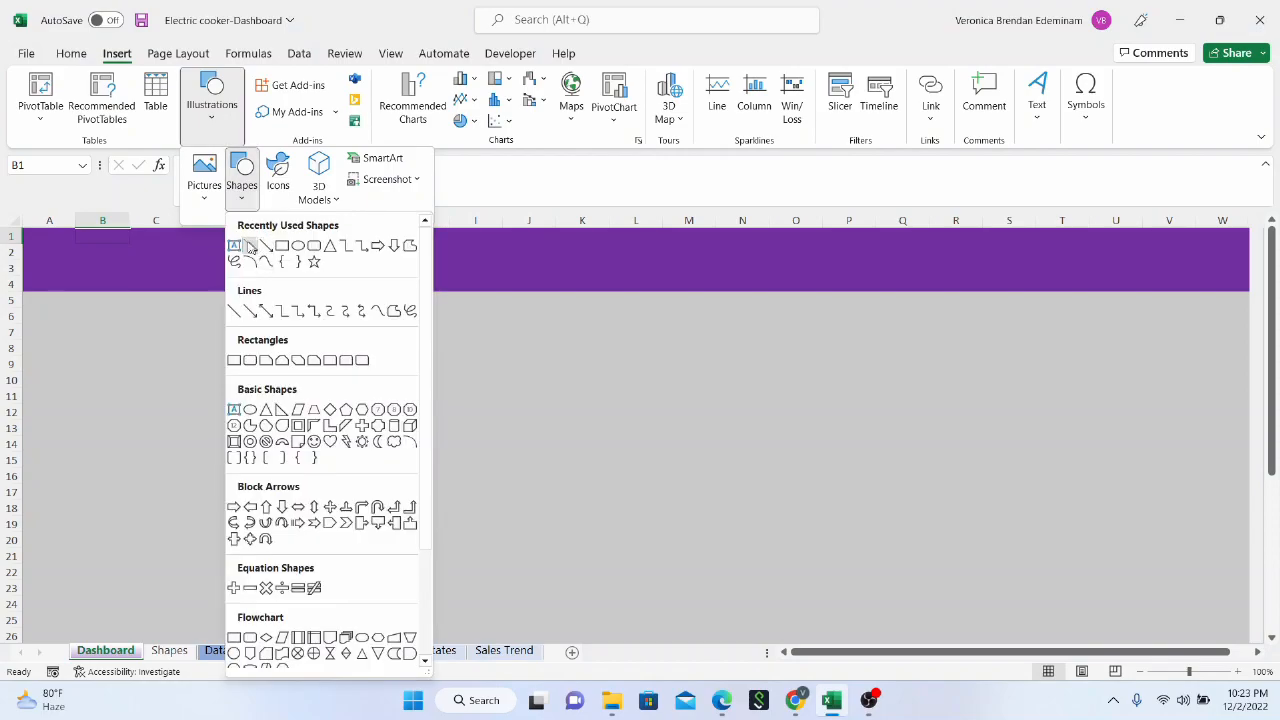
{"action": "left_click", "coordinate": [244, 244]}
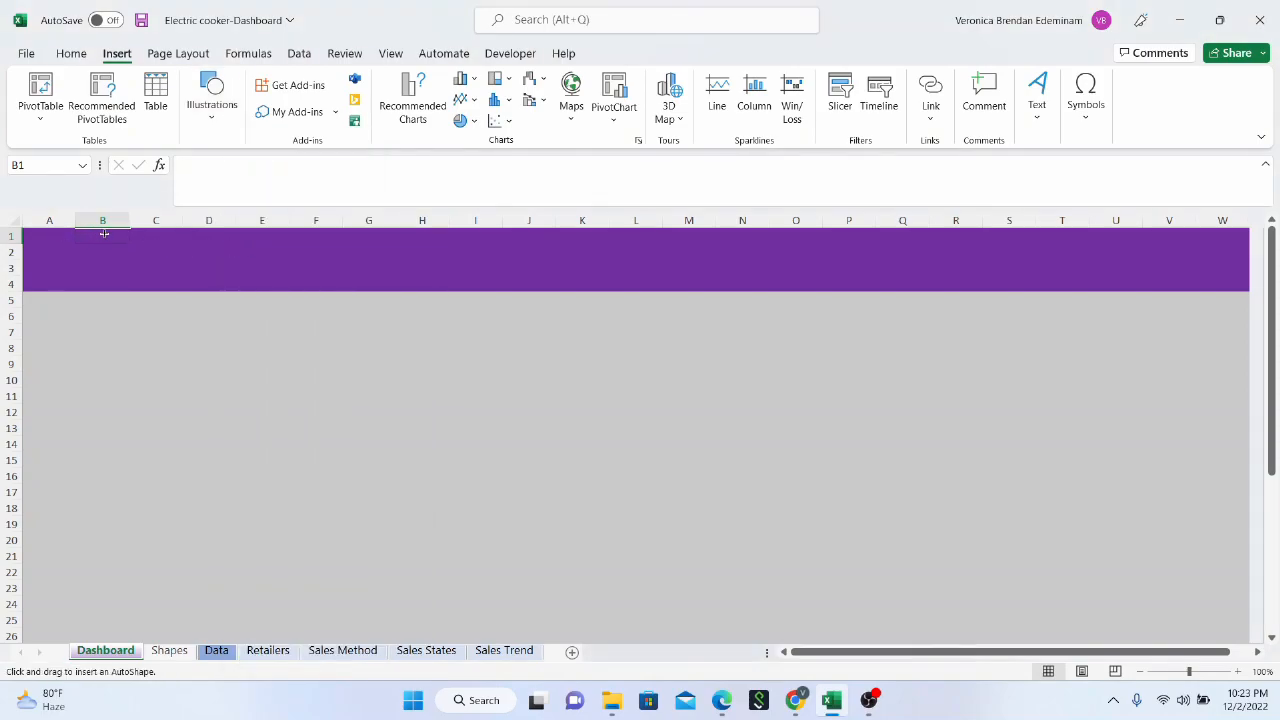
{"action": "left_click_drag", "start_coordinate": [96, 255], "coordinate": [103, 284]}
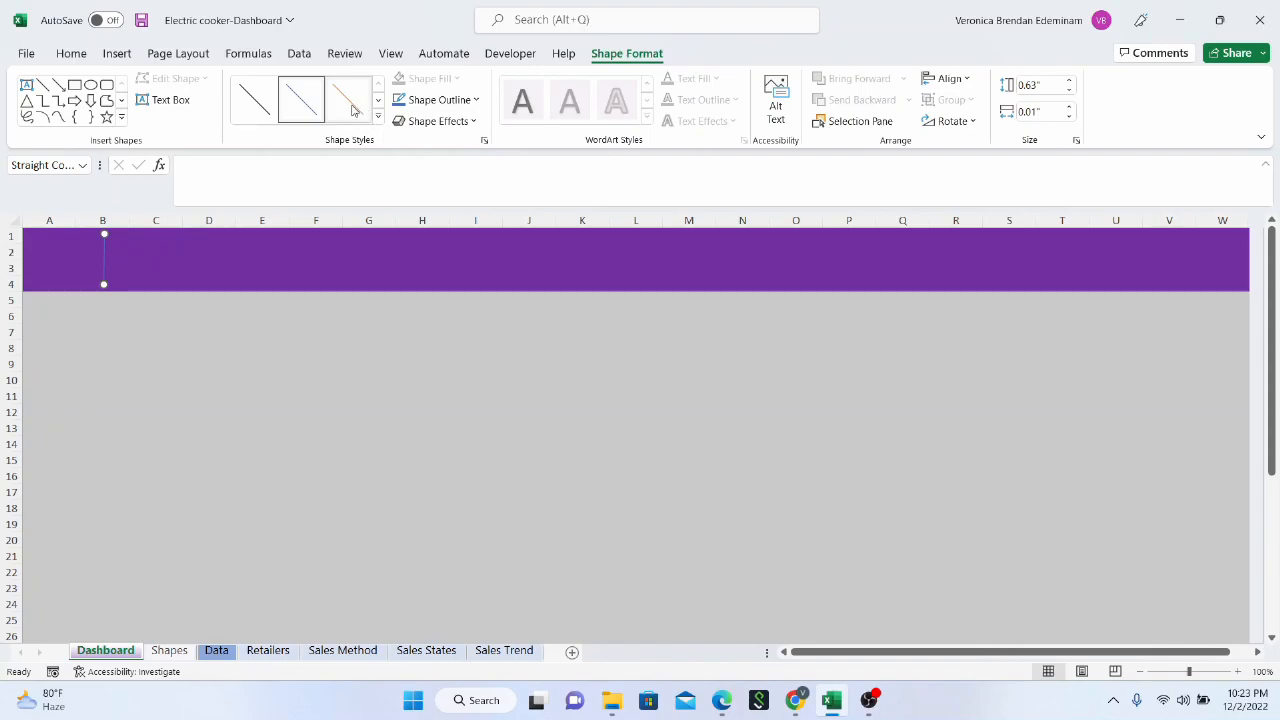
Apply a thicker theme line style to the vertical header line and set its outline colour to white
{"action": "left_click", "coordinate": [378, 117]}
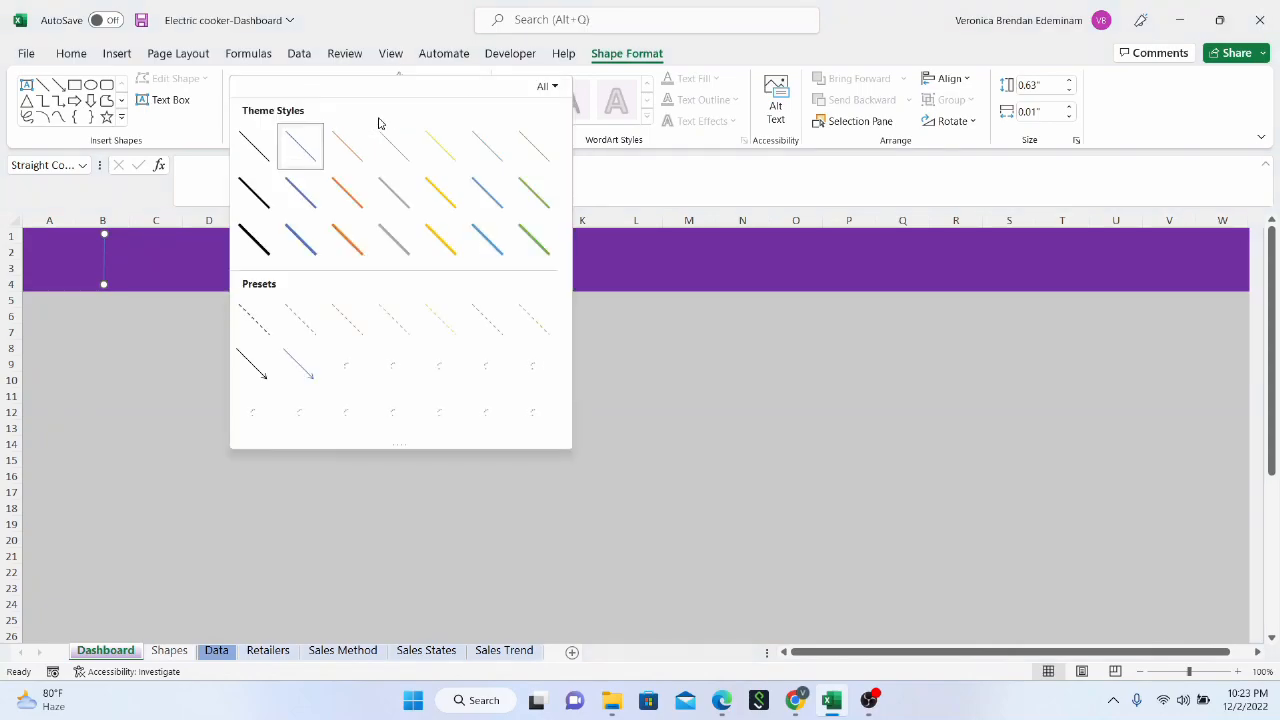
{"action": "left_click", "coordinate": [309, 198]}
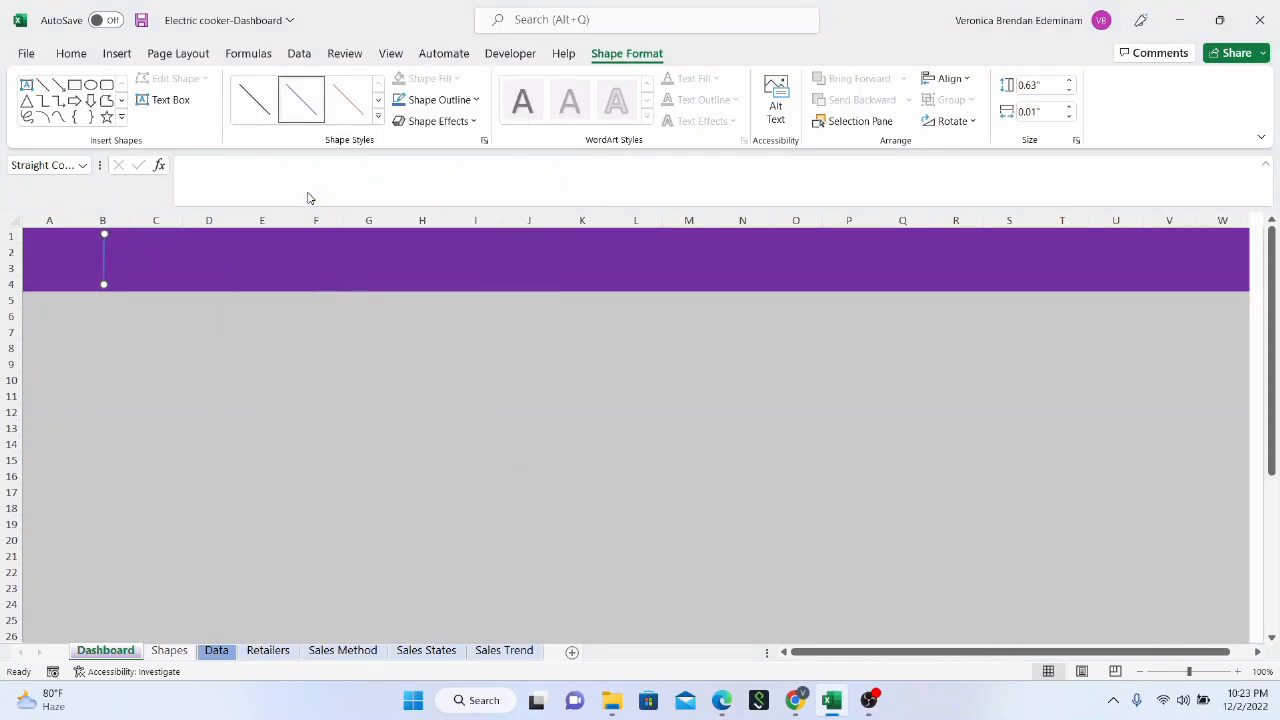
{"action": "left_click", "coordinate": [305, 105]}
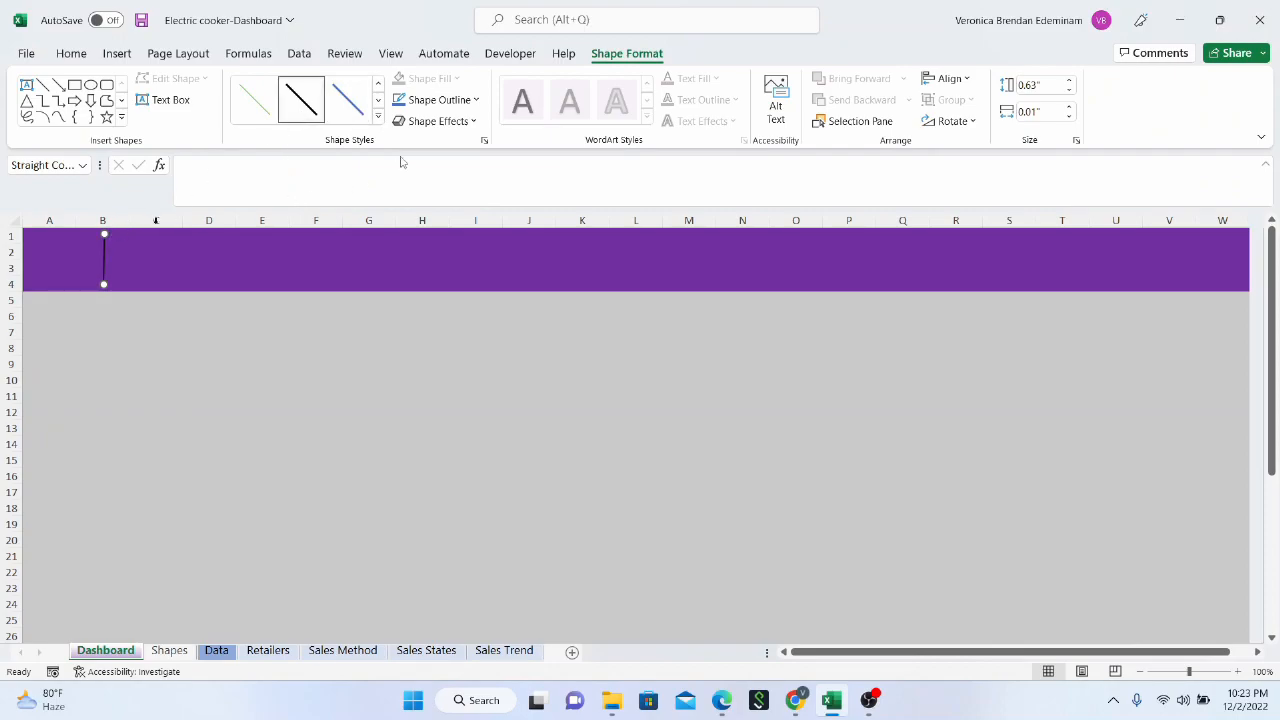
{"action": "left_click", "coordinate": [476, 101]}
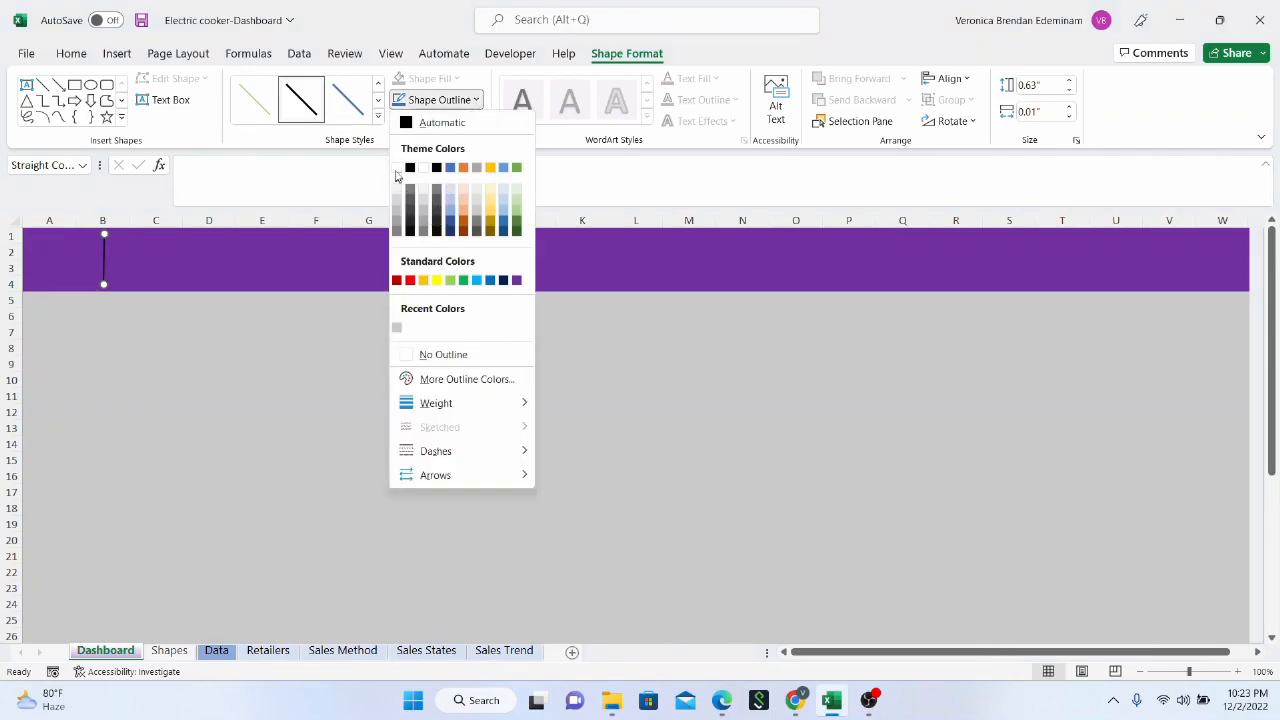
{"action": "left_click", "coordinate": [397, 167]}
{"action": "left_click", "coordinate": [77, 318]}
Extend the white vertical line down to the lower edge of the purple header
{"action": "left_click", "coordinate": [106, 276]}
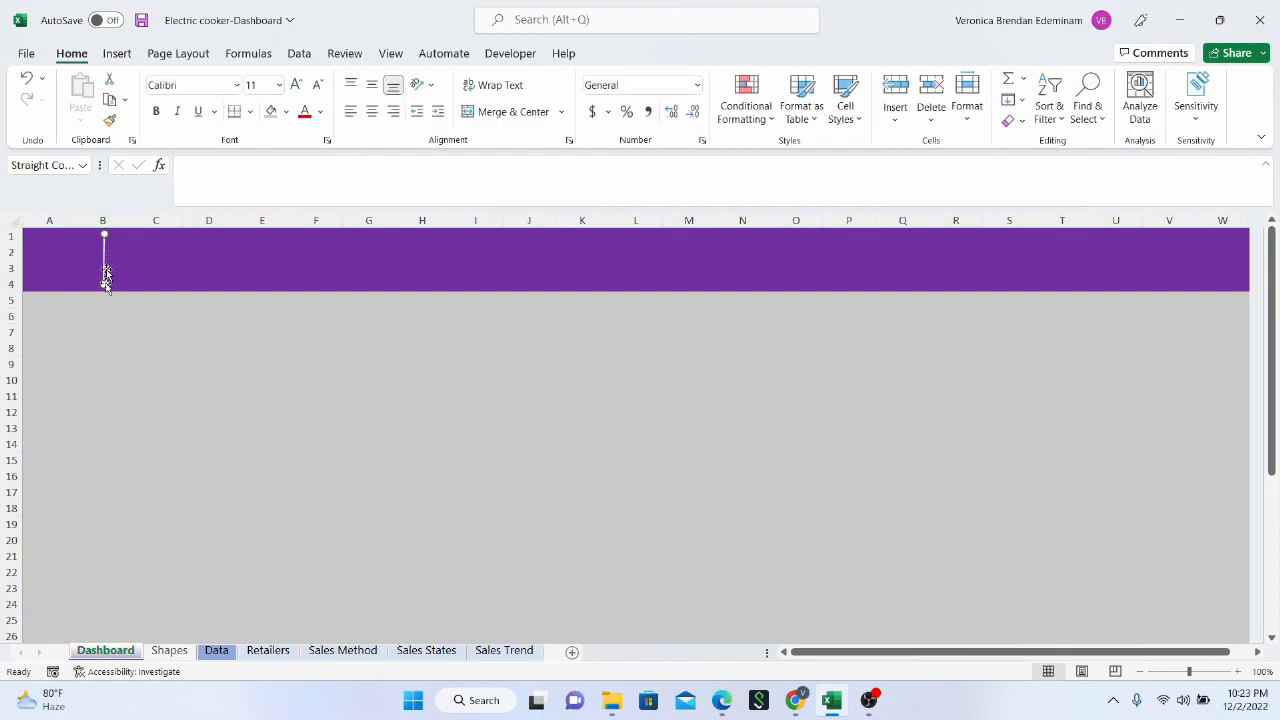
{"action": "left_click_drag", "start_coordinate": [102, 289], "coordinate": [104, 281]}
{"action": "left_click_drag", "start_coordinate": [101, 284], "coordinate": [104, 286]}
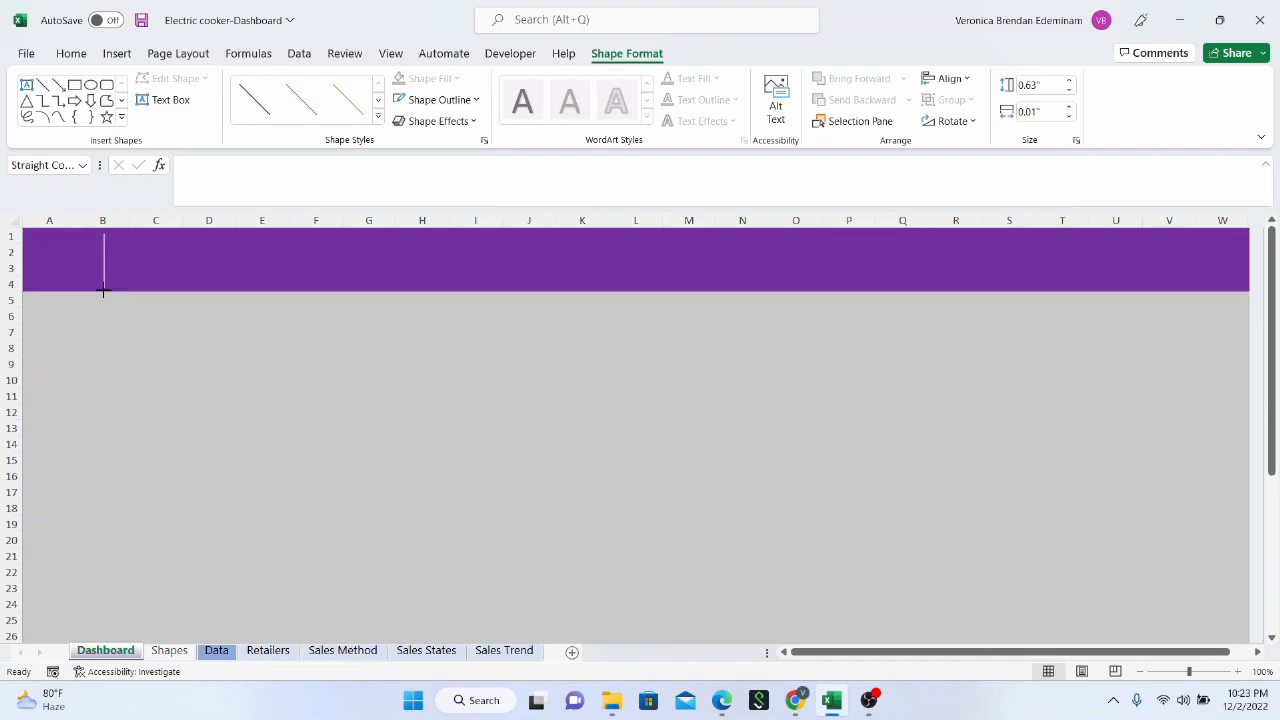
{"action": "left_click_drag", "start_coordinate": [103, 290], "coordinate": [103, 291]}
{"action": "left_click", "coordinate": [89, 342]}
{"action": "left_click", "coordinate": [78, 259]}
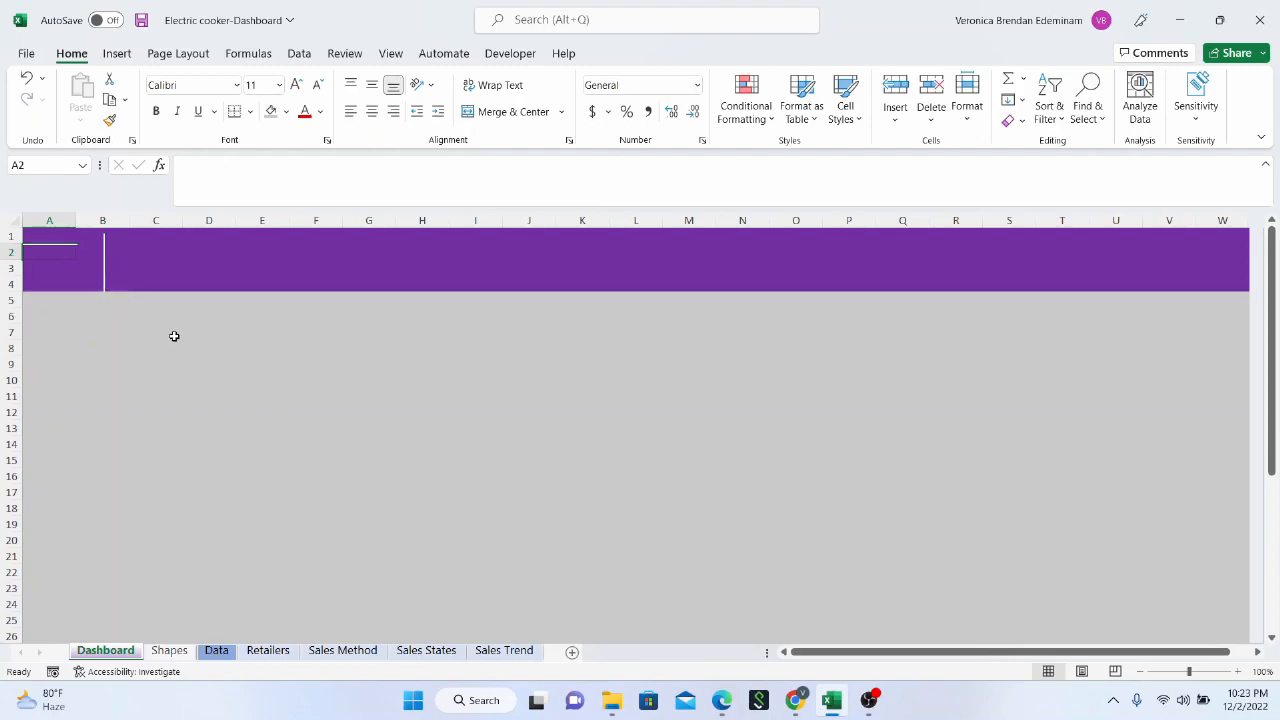
Insert a text box over the purple header, spanning from just after the white line to column W and nearly the full header height
{"action": "left_click", "coordinate": [154, 264]}
{"action": "left_click", "coordinate": [118, 53]}
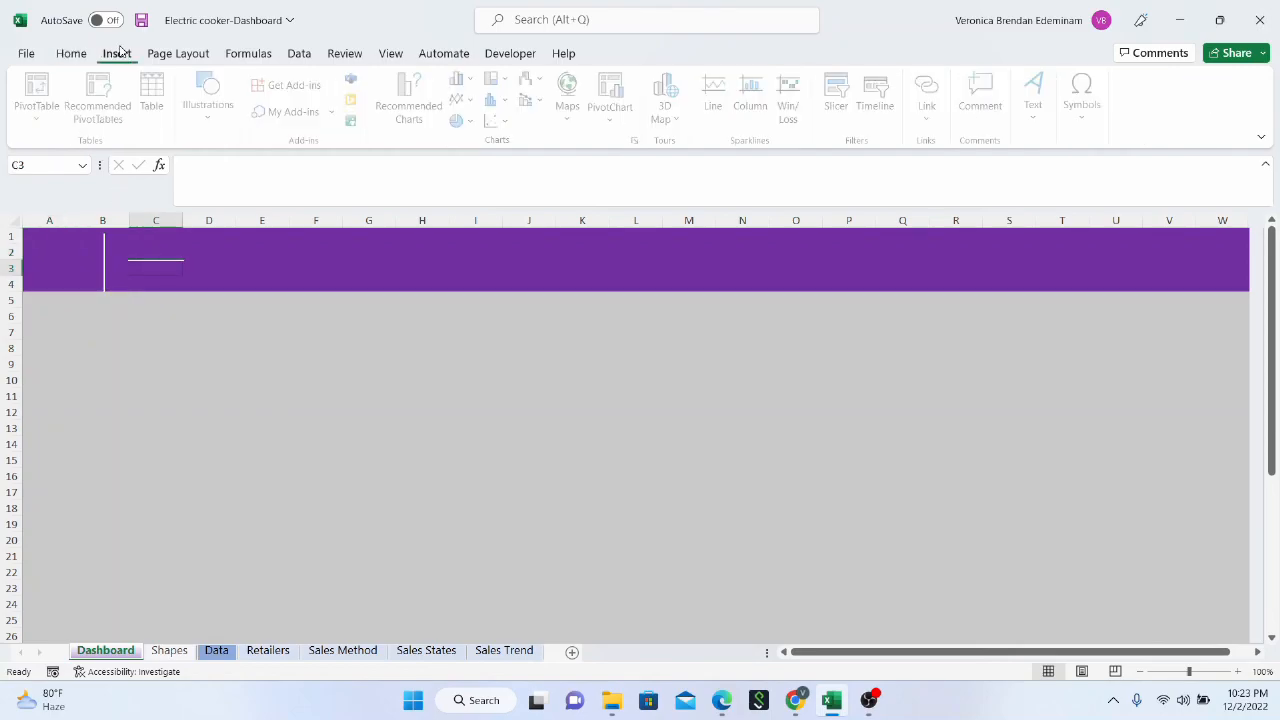
{"action": "left_click", "coordinate": [202, 124]}
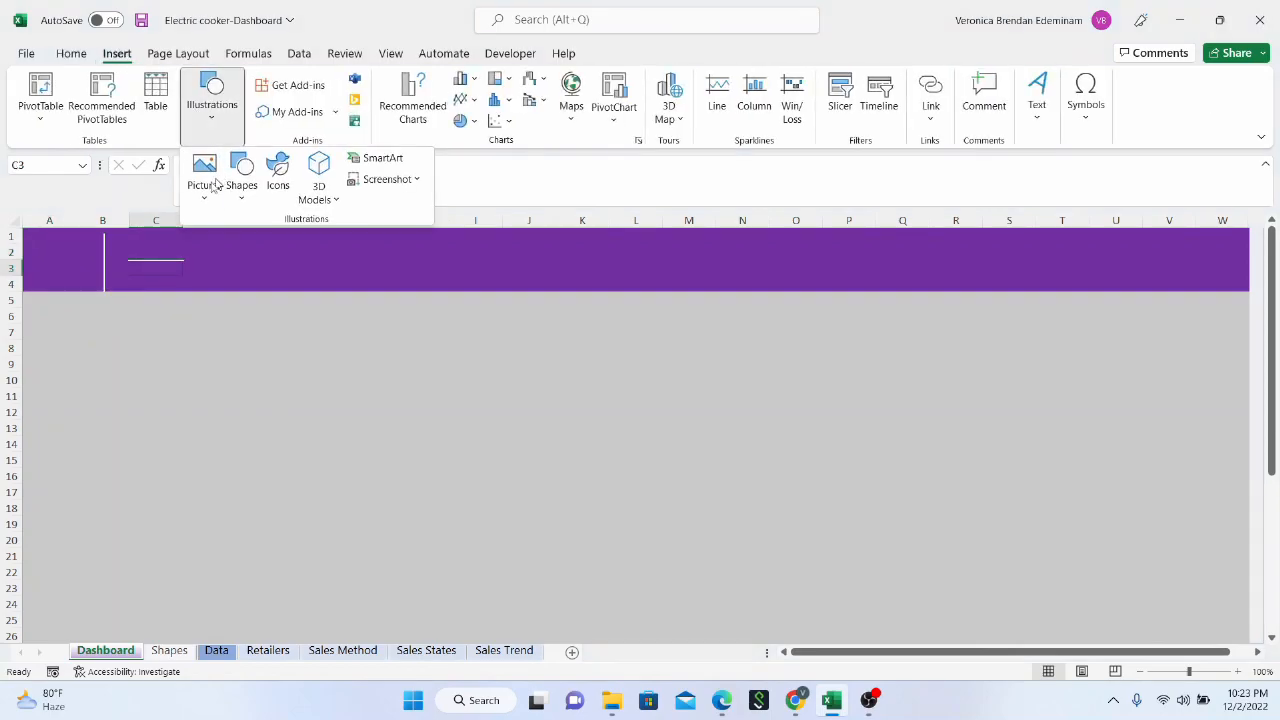
{"action": "left_click", "coordinate": [228, 200]}
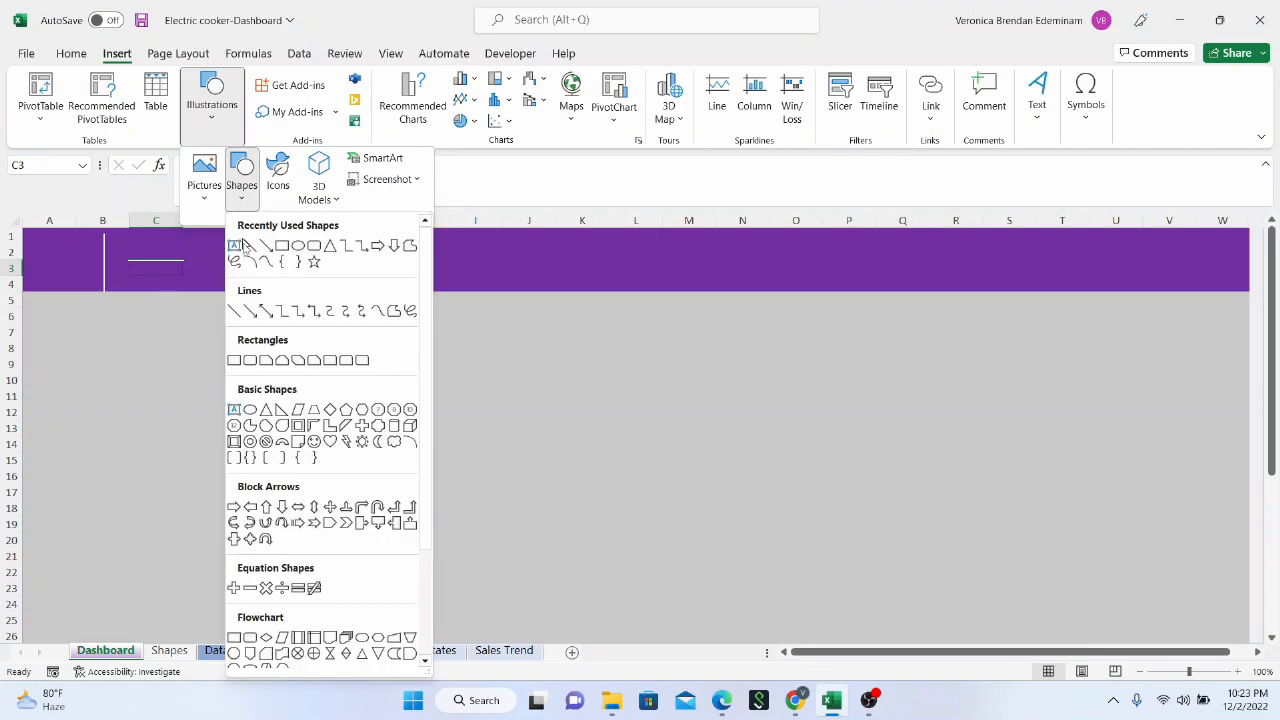
{"action": "left_click", "coordinate": [236, 248]}
{"action": "left_click", "coordinate": [116, 237]}
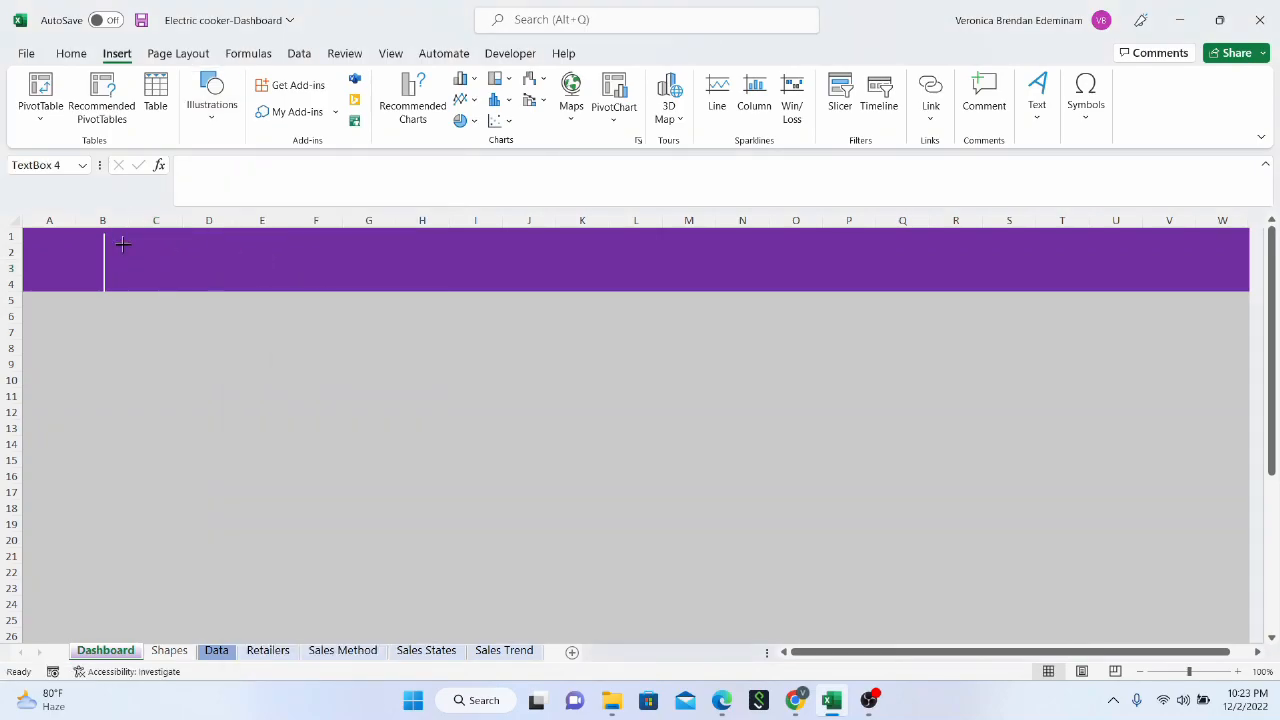
{"action": "left_click_drag", "start_coordinate": [559, 278], "coordinate": [1245, 288]}
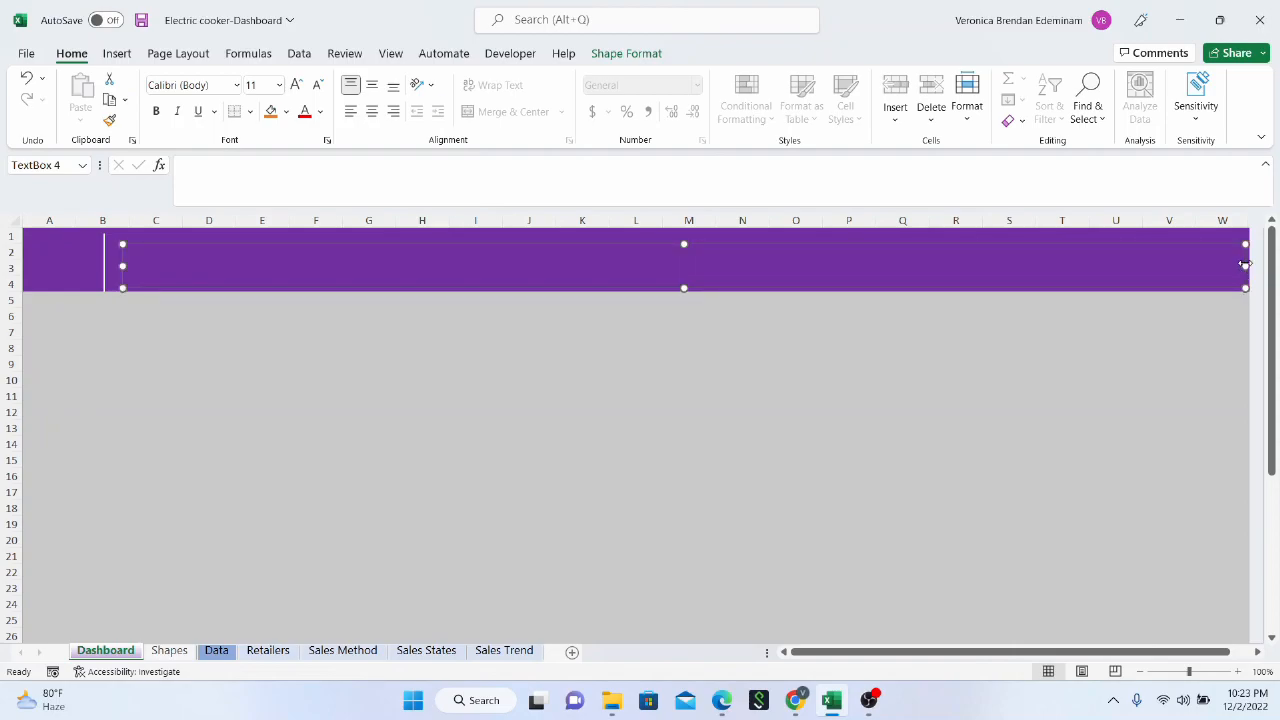
{"action": "left_click_drag", "start_coordinate": [1243, 245], "coordinate": [1244, 231]}
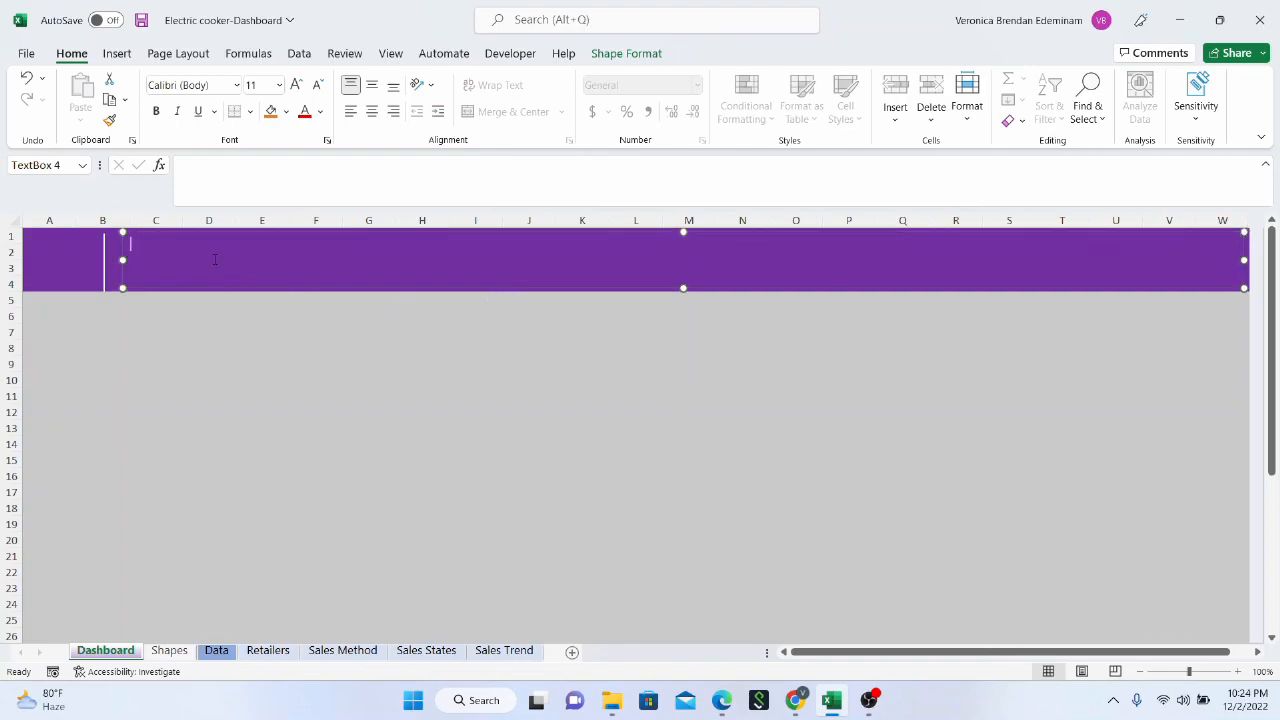
Check the title on the Data sheet and enter ELECTRIC COOKER SALES DASHBOARD in the Dashboard header text box
{"action": "left_click", "coordinate": [217, 651]}
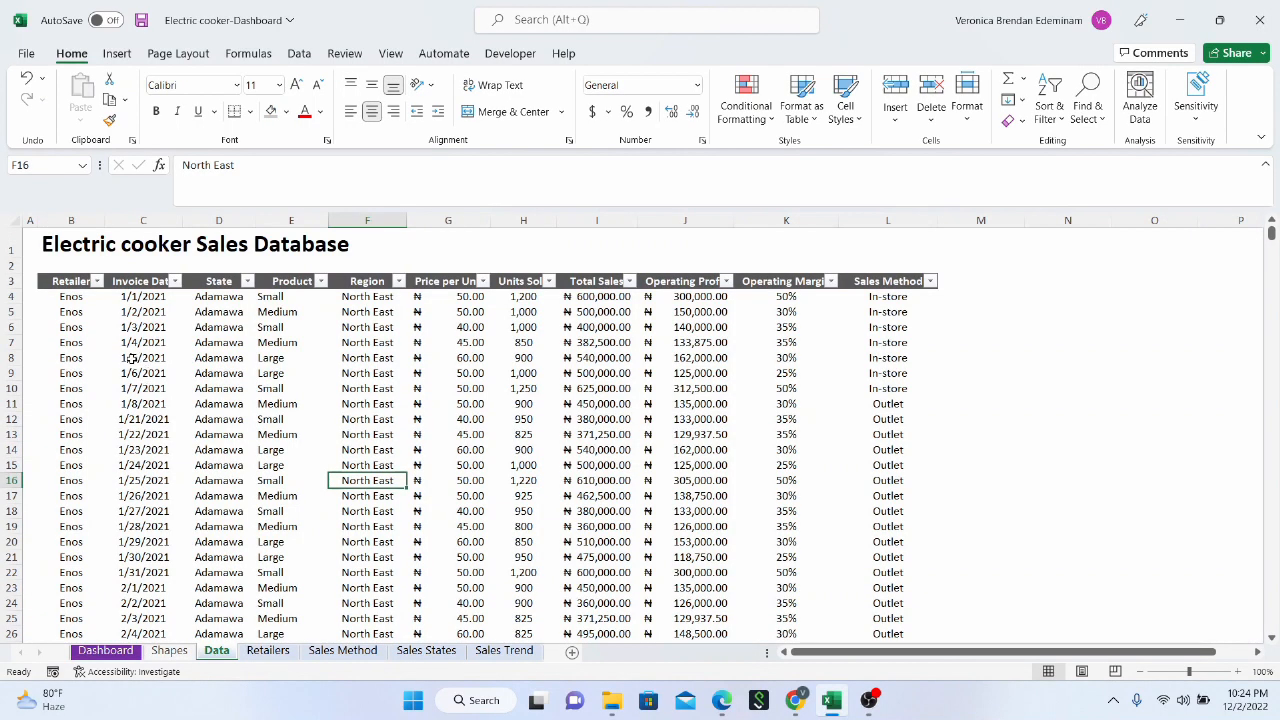
{"action": "left_click", "coordinate": [105, 651]}
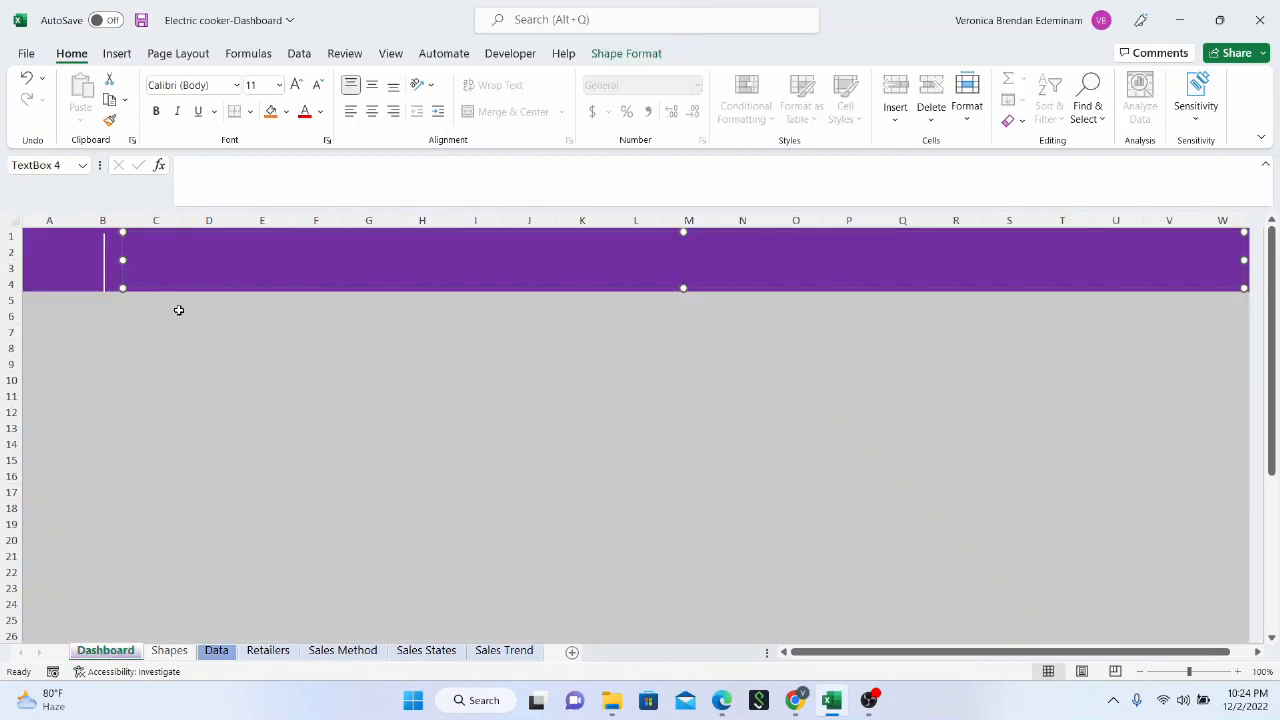
{"action": "type", "text": "ELECTRI"}
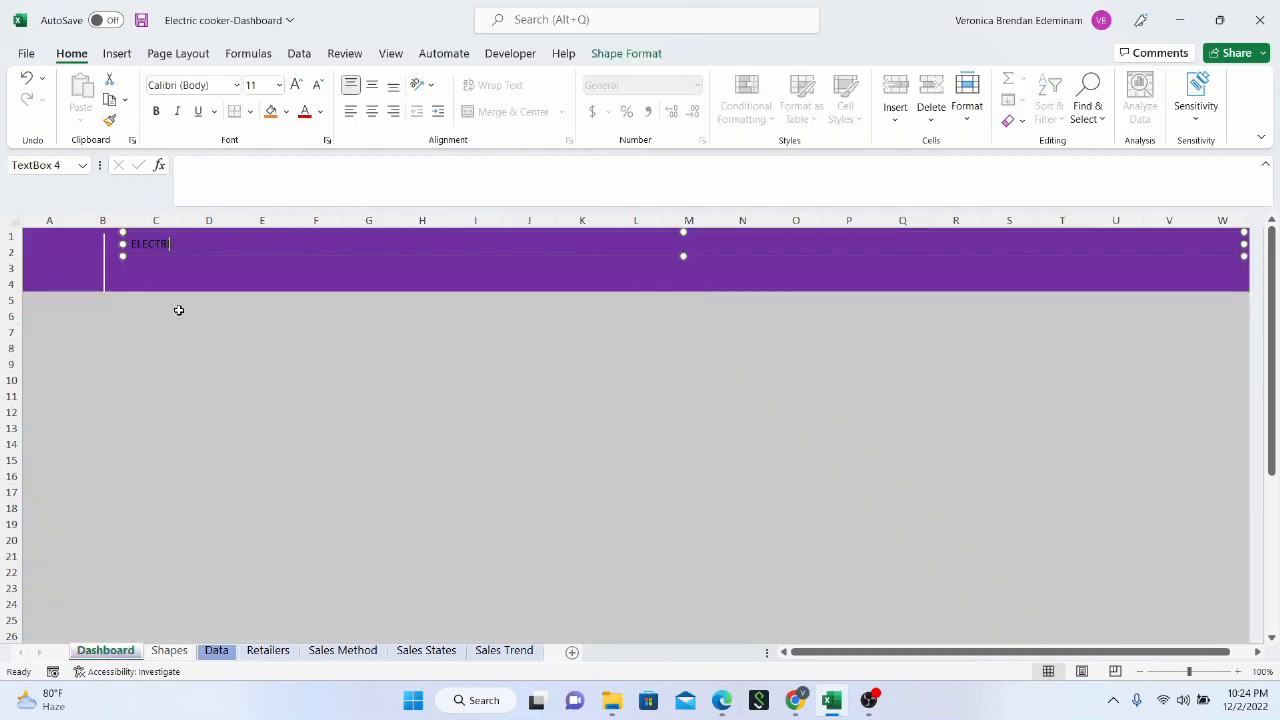
{"action": "type", "text": "C COOKER SALES "}
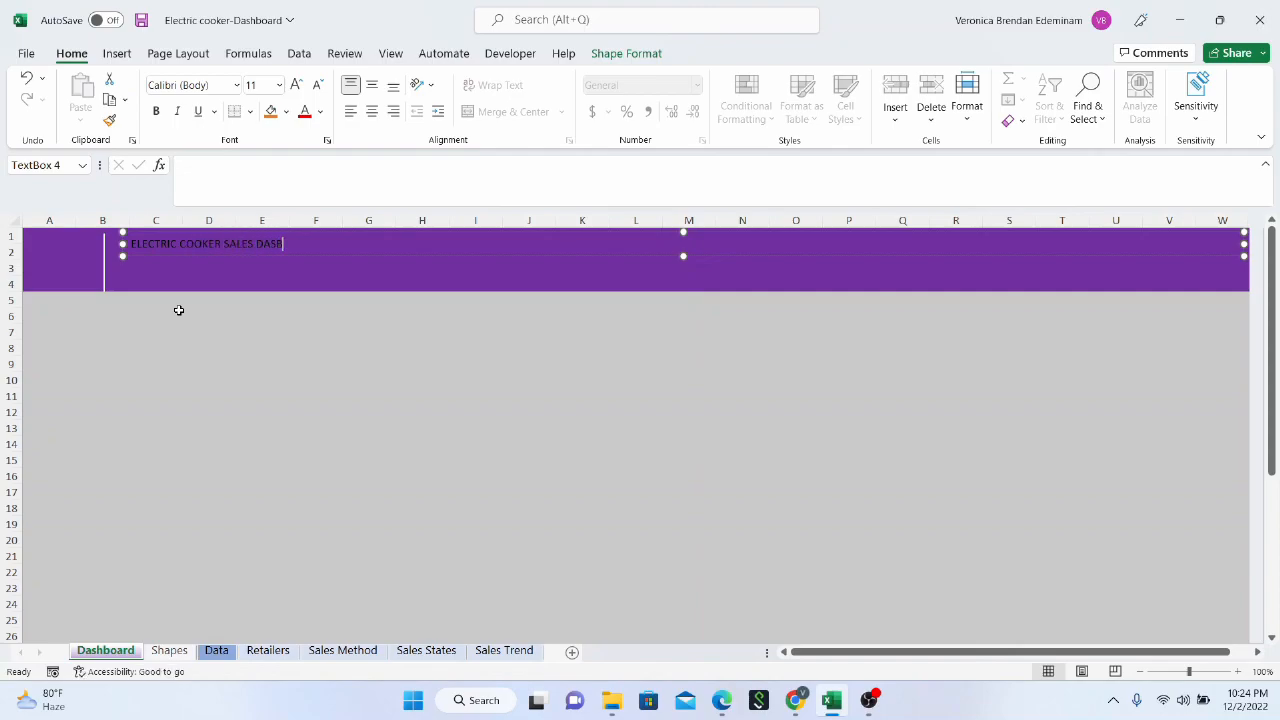
{"action": "type", "text": "DASHBOARD"}
{"action": "left_click", "coordinate": [183, 349]}
Set the font size of the whole header title text to 35
{"action": "left_click", "coordinate": [183, 243]}
{"action": "left_click_drag", "start_coordinate": [336, 243], "coordinate": [134, 241]}
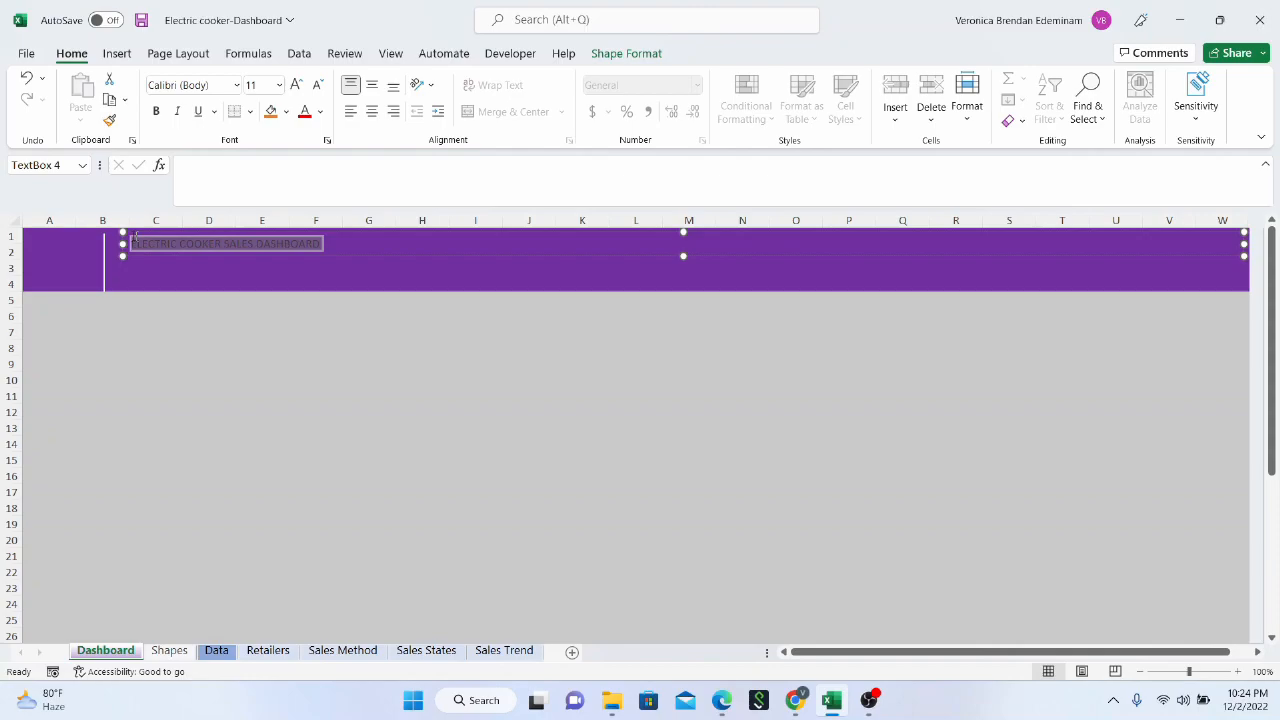
{"action": "left_click", "coordinate": [260, 84]}
{"action": "type", "text": "25"}
{"action": "key", "text": "Return"}
{"action": "left_click", "coordinate": [260, 84]}
{"action": "type", "text": "30"}
{"action": "key", "text": "Return"}
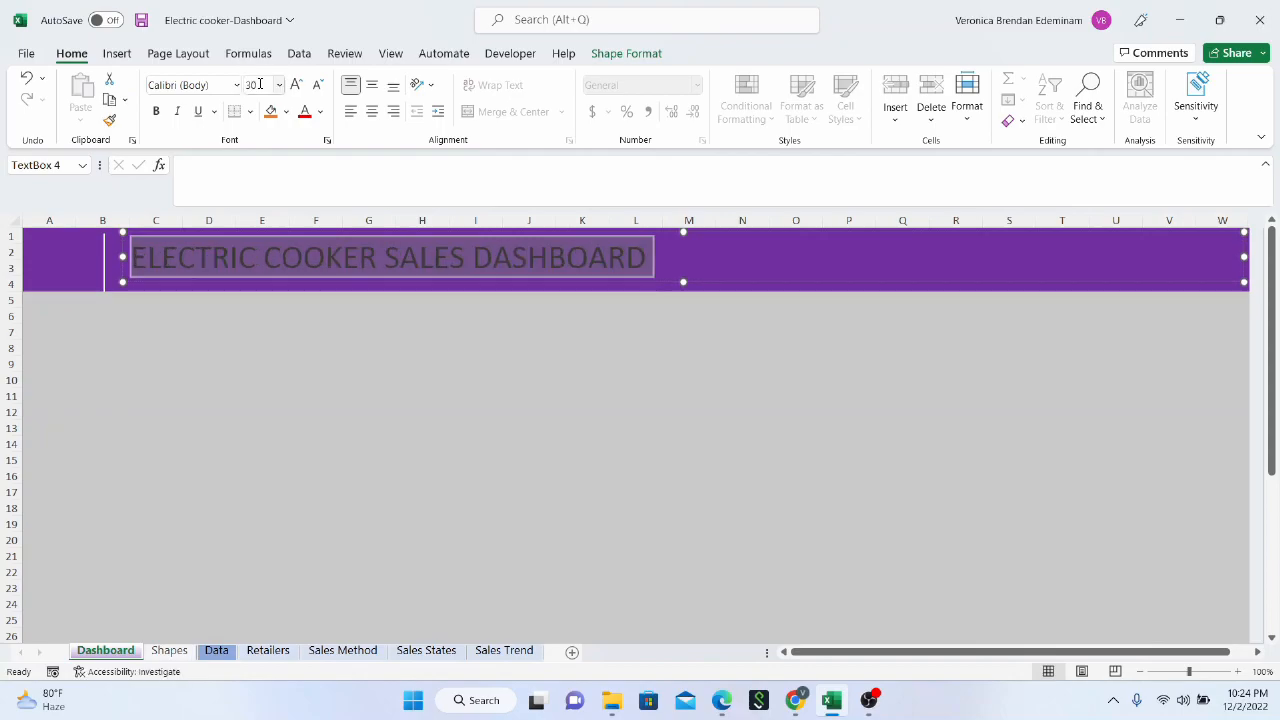
{"action": "left_click", "coordinate": [267, 84]}
{"action": "type", "text": "35"}
{"action": "key", "text": "Return"}
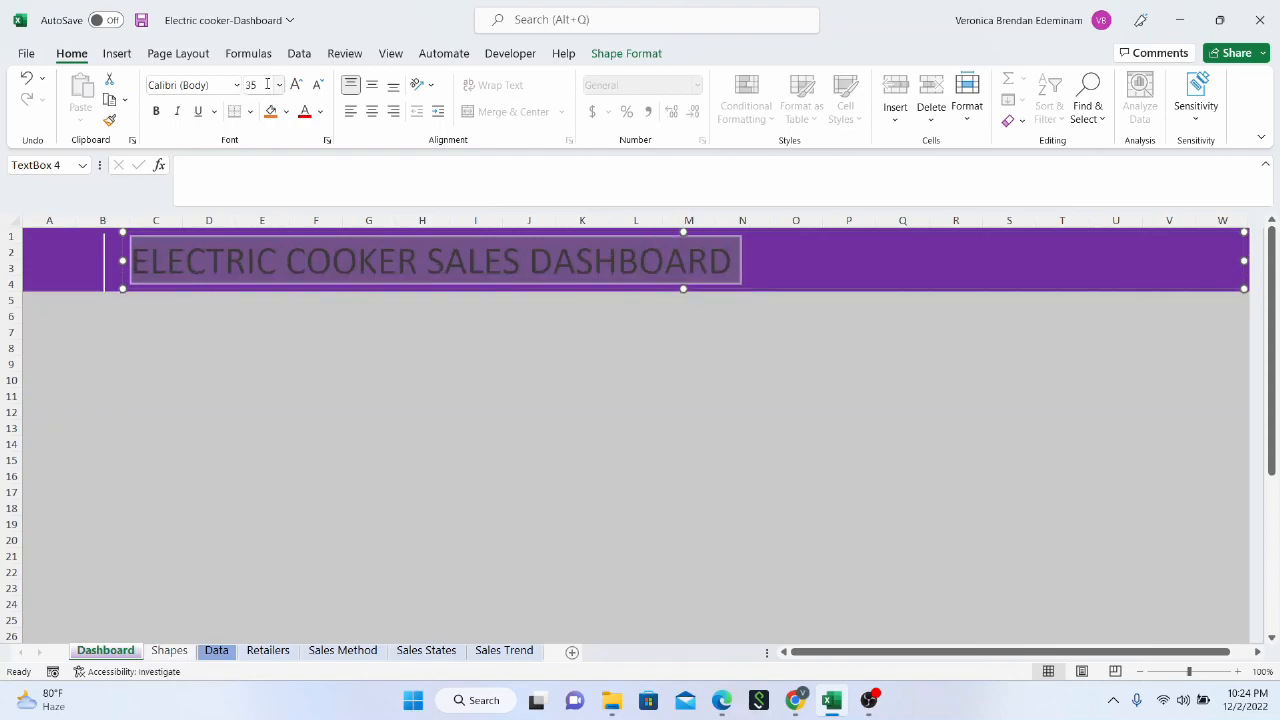
Format the header title text in white and bold
{"action": "left_click", "coordinate": [320, 111]}
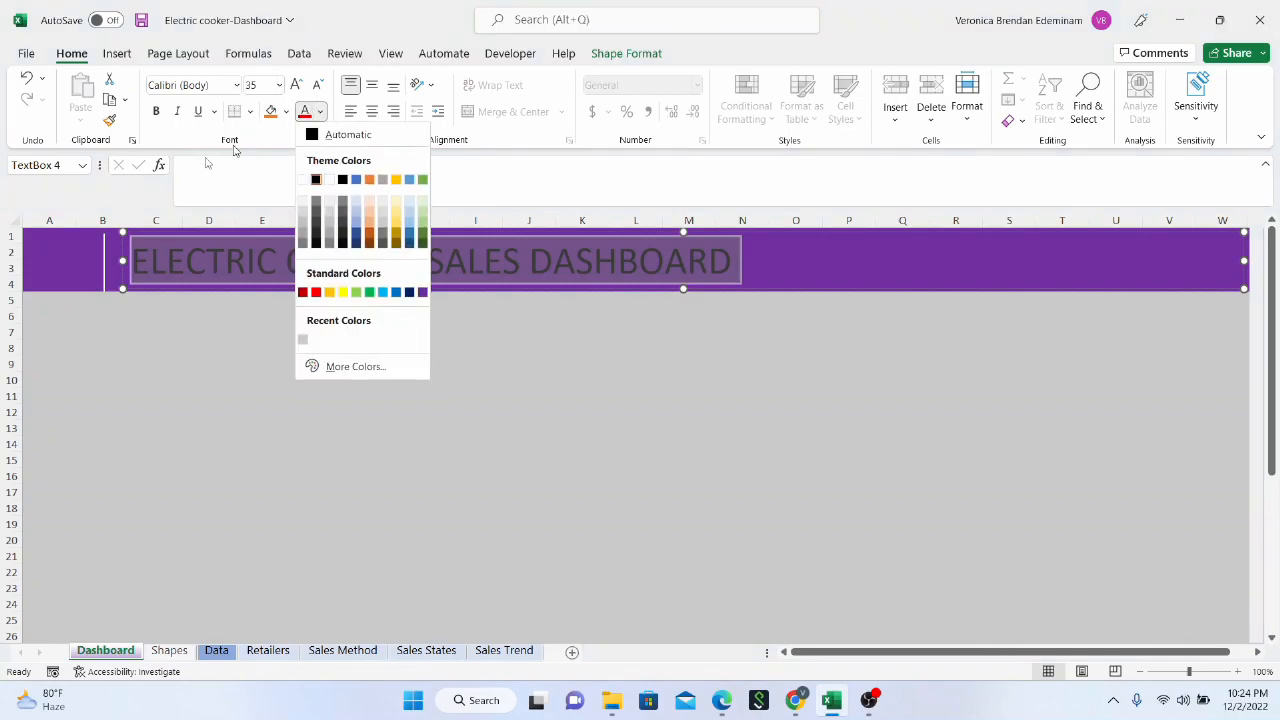
{"action": "left_click", "coordinate": [303, 179]}
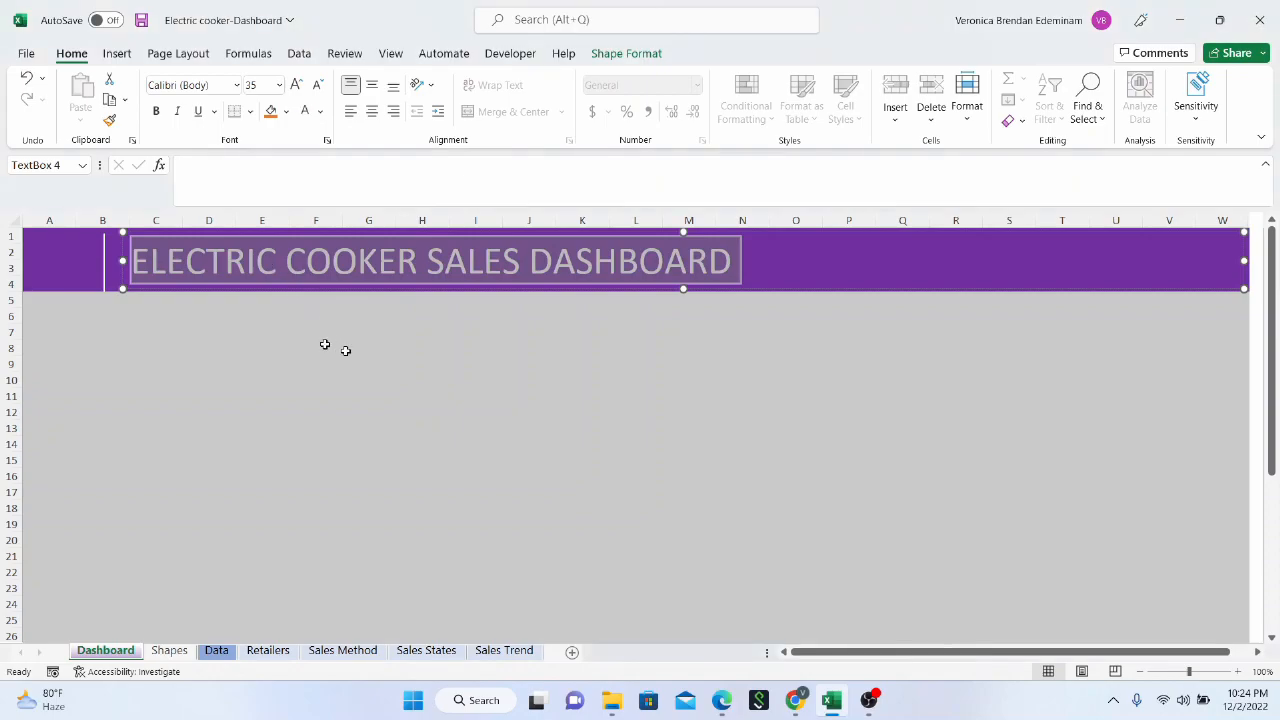
{"action": "left_click", "coordinate": [155, 112]}
{"action": "left_click", "coordinate": [155, 112]}
{"action": "left_click", "coordinate": [155, 112]}
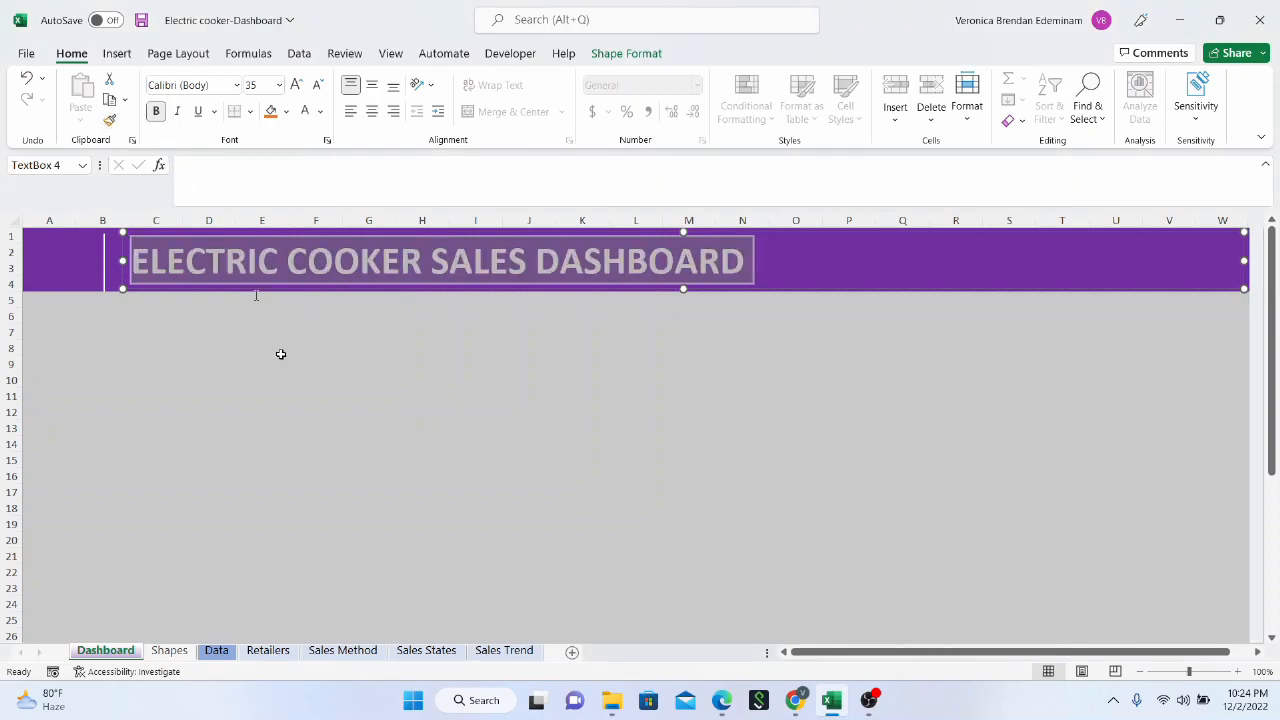
{"action": "left_click", "coordinate": [280, 352]}
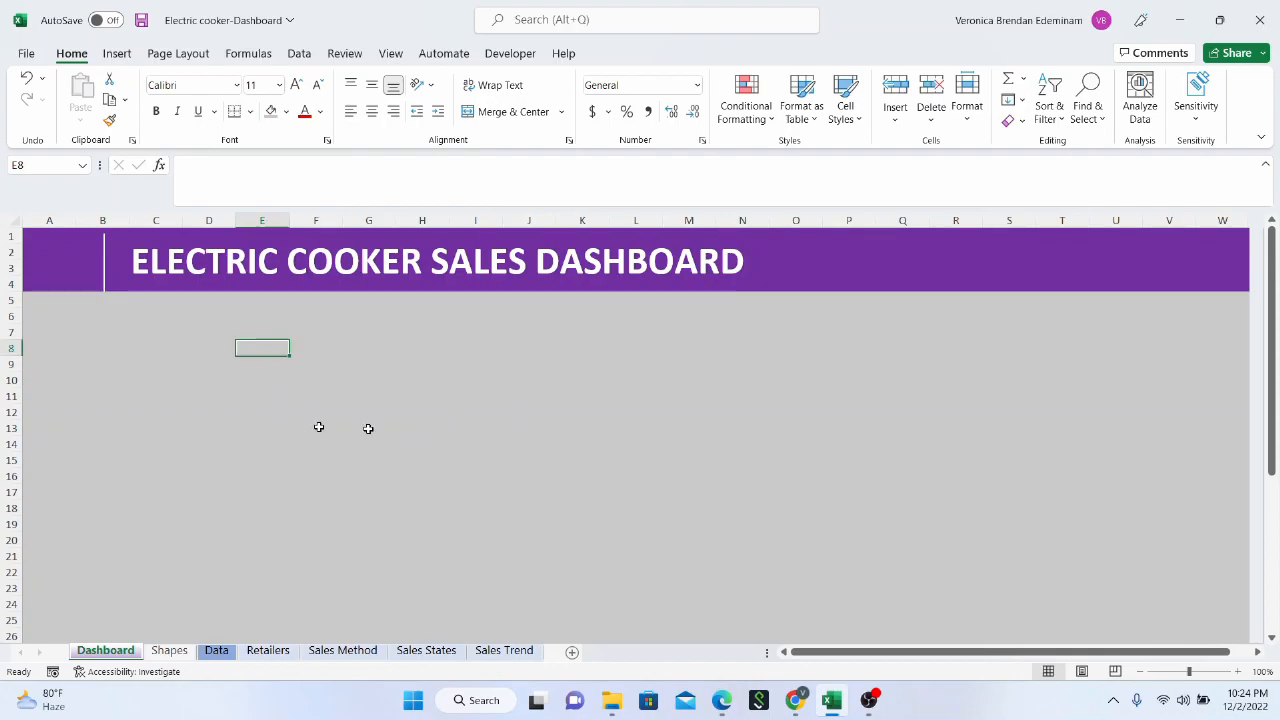
Copy the green and white Nigeria map picture from the Shapes sheet and paste it at cell A2 of the Dashboard sheet
{"action": "scroll", "coordinate": [297, 432], "scroll_direction": "down", "scroll_amount": 8}
{"action": "scroll", "coordinate": [297, 431], "scroll_direction": "up", "scroll_amount": 8}
{"action": "left_click", "coordinate": [174, 652]}
{"action": "left_click", "coordinate": [73, 326]}
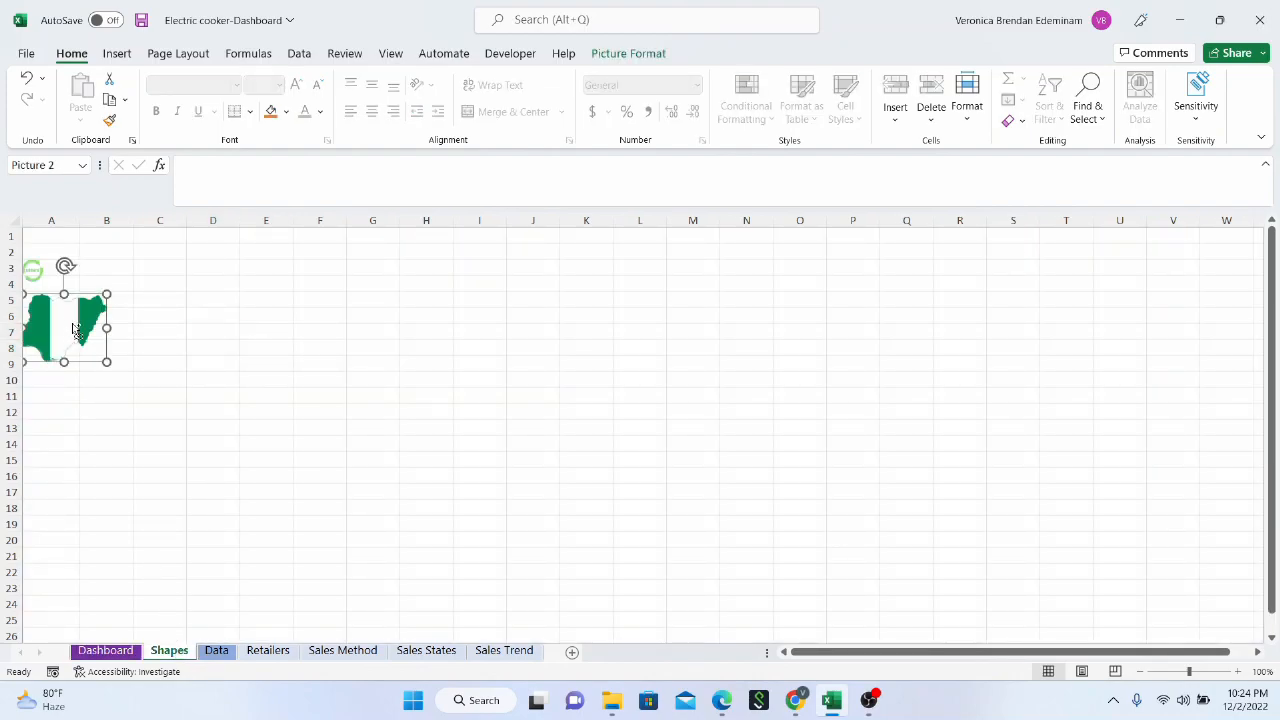
{"action": "key", "text": "ctrl+c"}
{"action": "left_click", "coordinate": [118, 652]}
{"action": "left_click", "coordinate": [63, 249]}
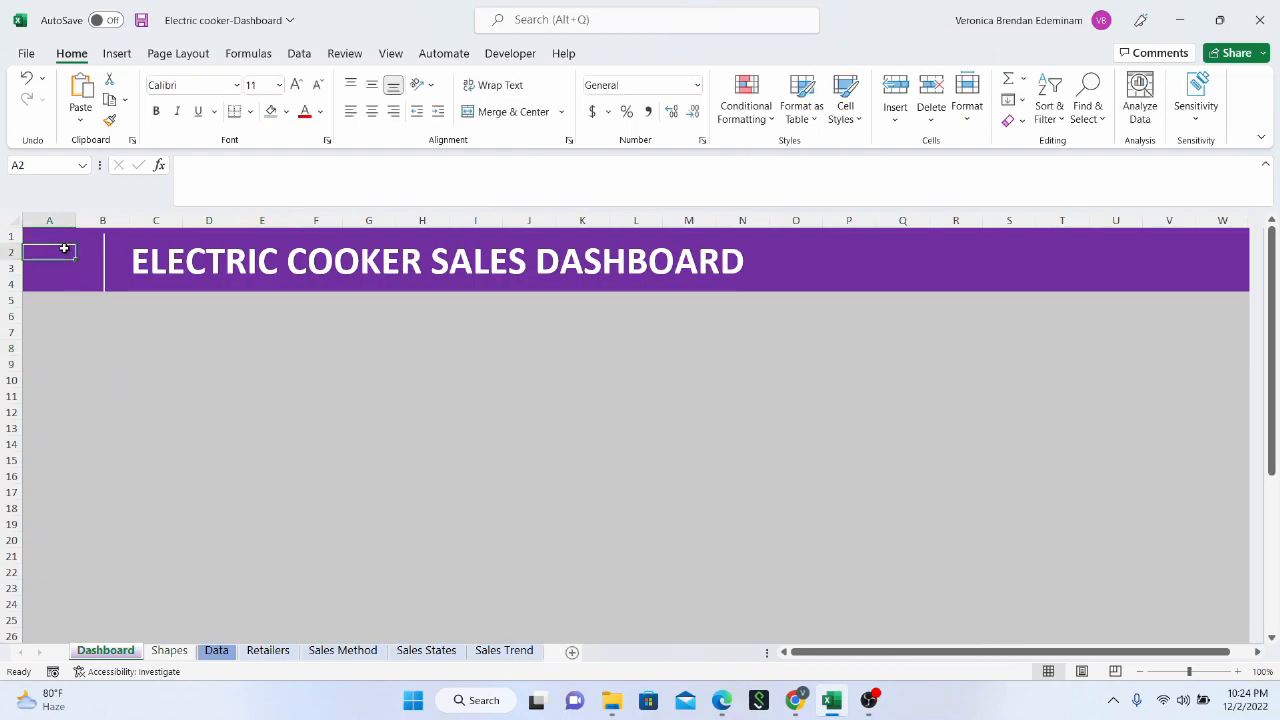
{"action": "key", "text": "ctrl+v"}
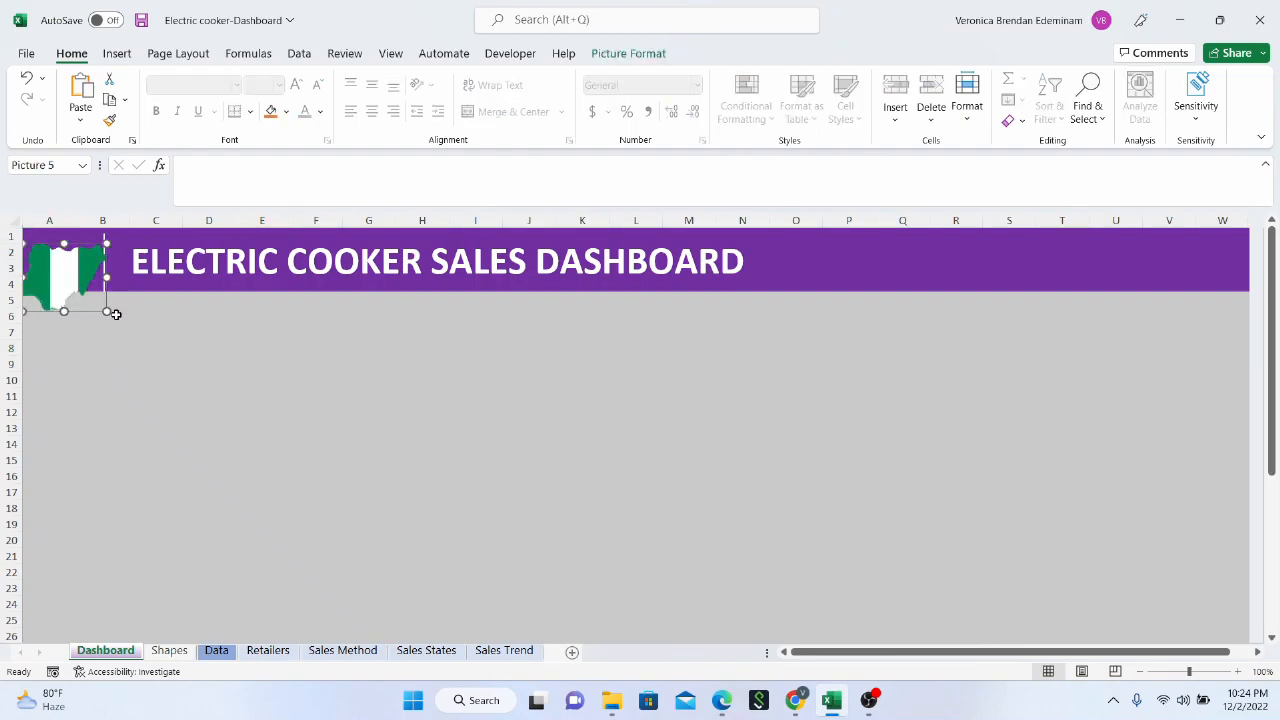
Shrink the map picture to the header height and position it within the purple header before the white line
{"action": "left_click_drag", "start_coordinate": [106, 313], "coordinate": [60, 248]}
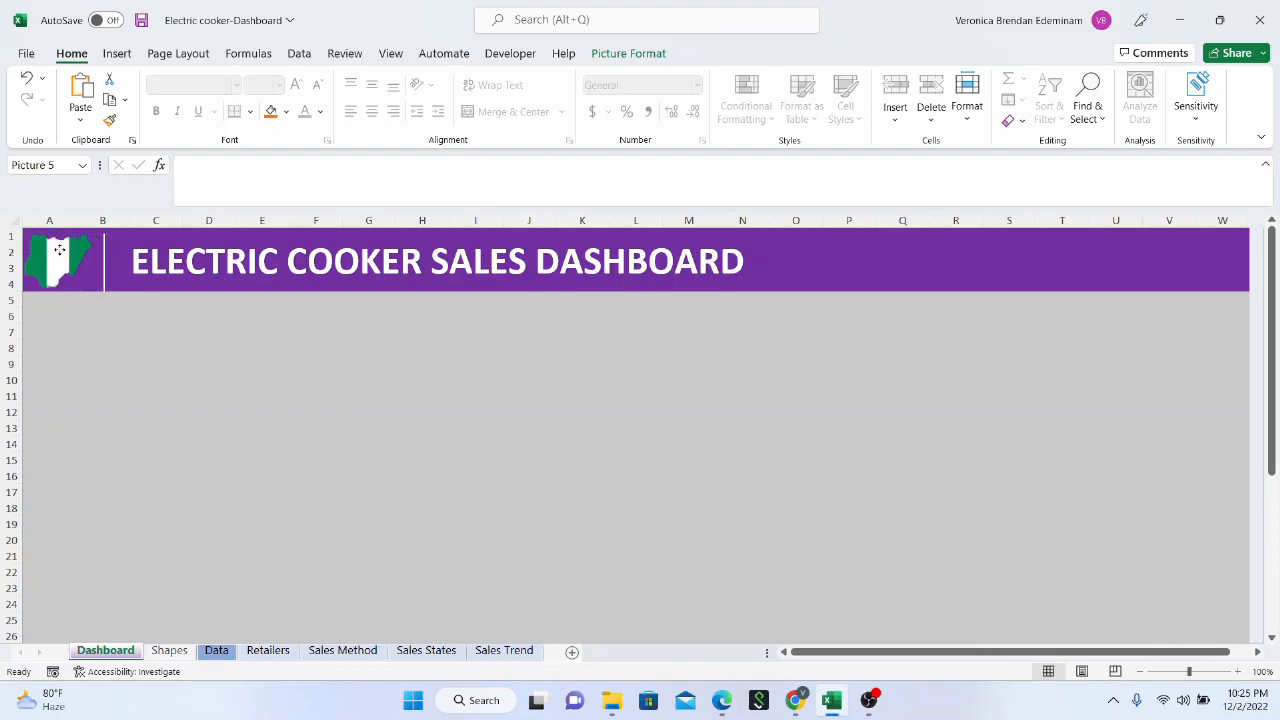
{"action": "left_click", "coordinate": [147, 336]}
{"action": "left_click", "coordinate": [53, 250]}
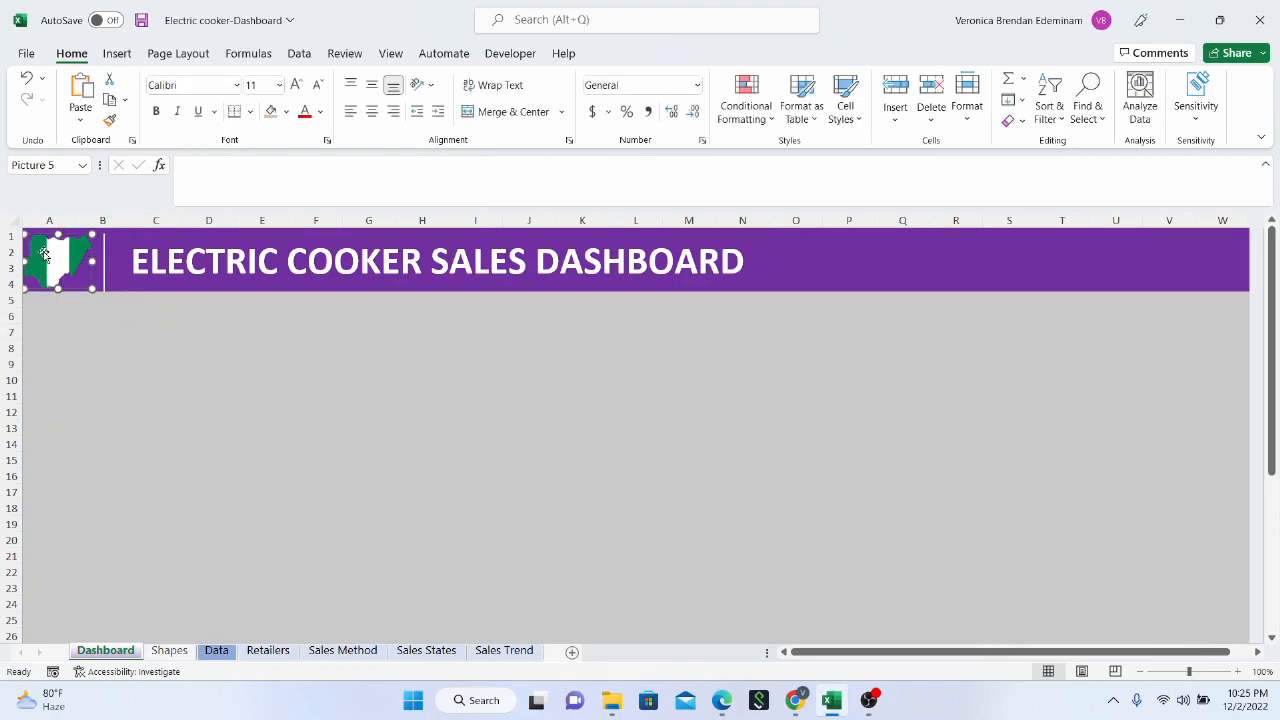
{"action": "left_click_drag", "start_coordinate": [53, 250], "coordinate": [53, 252]}
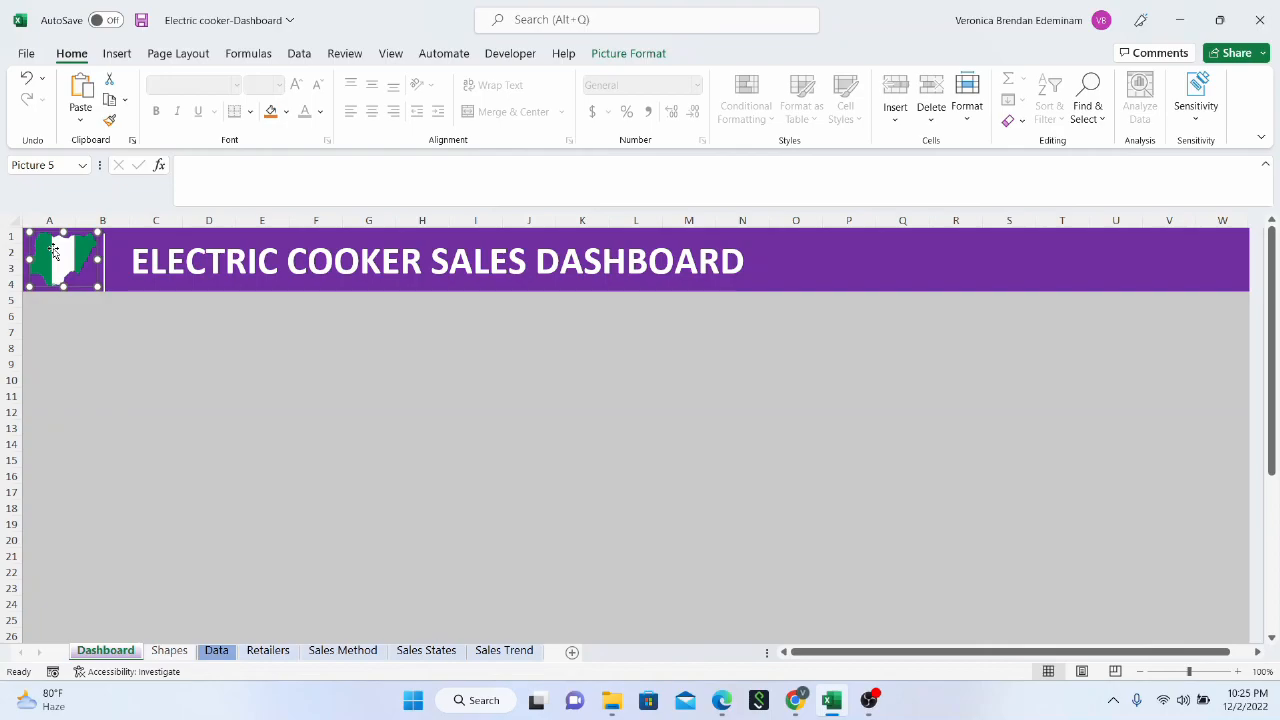
Select the small green icon picture on the Shapes sheet and return to cell A5 of the Dashboard sheet
{"action": "left_click", "coordinate": [60, 332]}
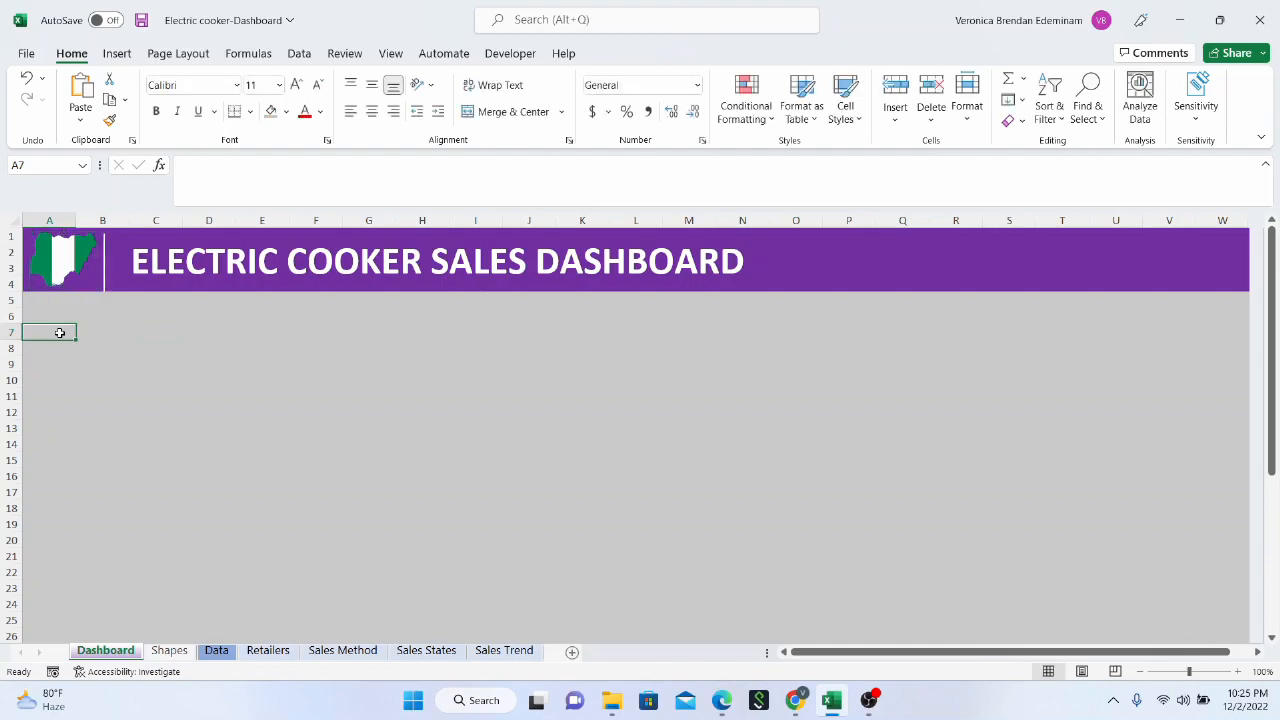
{"action": "left_click", "coordinate": [168, 651]}
{"action": "left_click_drag", "start_coordinate": [55, 305], "coordinate": [158, 258]}
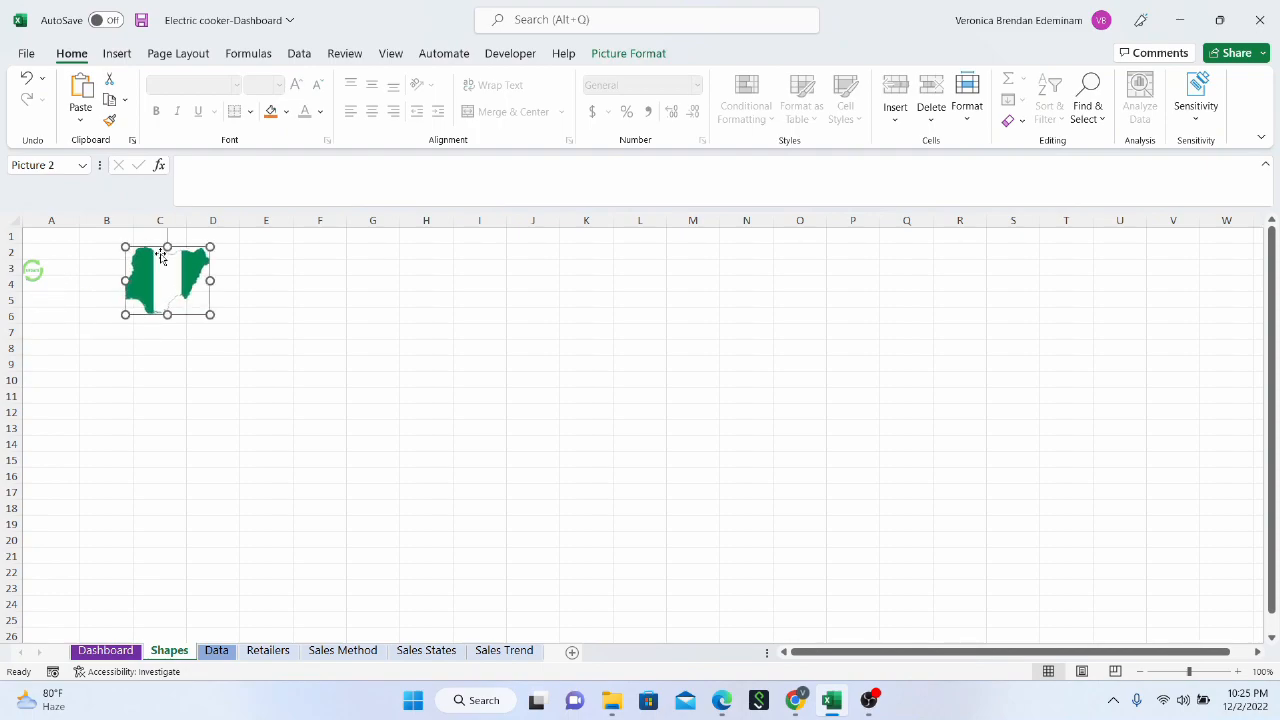
{"action": "left_click", "coordinate": [34, 271]}
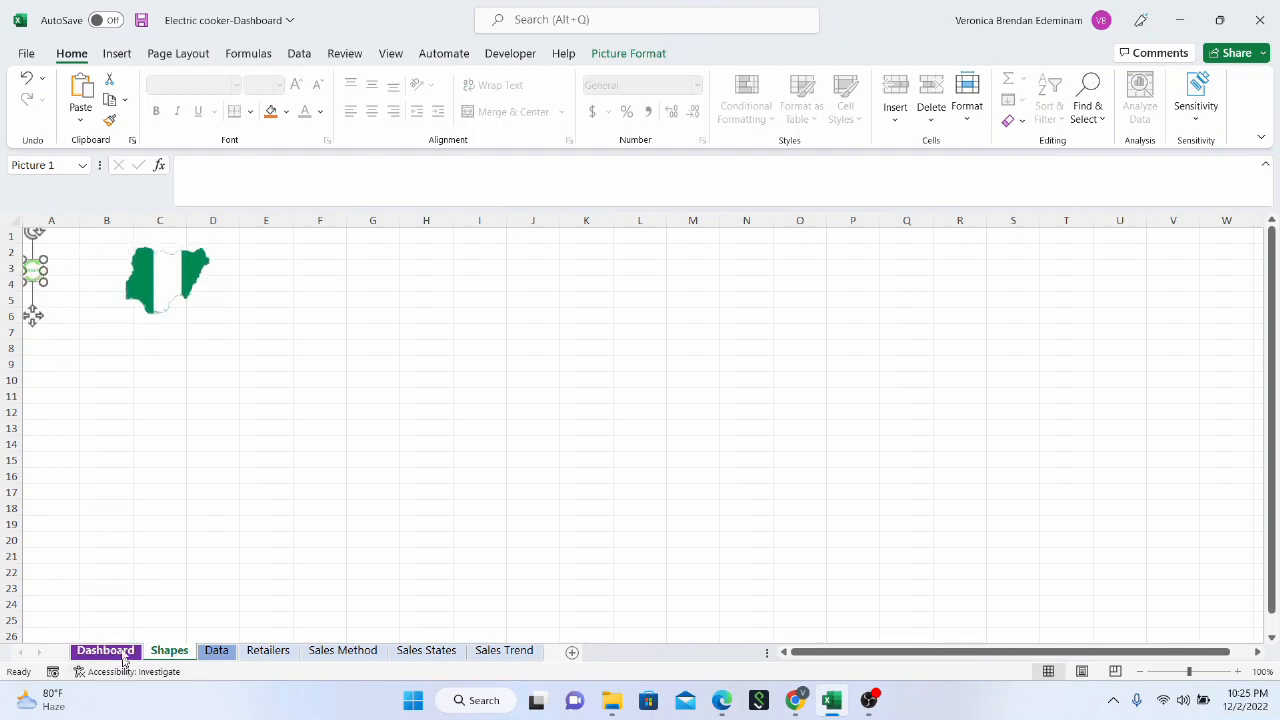
{"action": "left_click", "coordinate": [105, 651]}
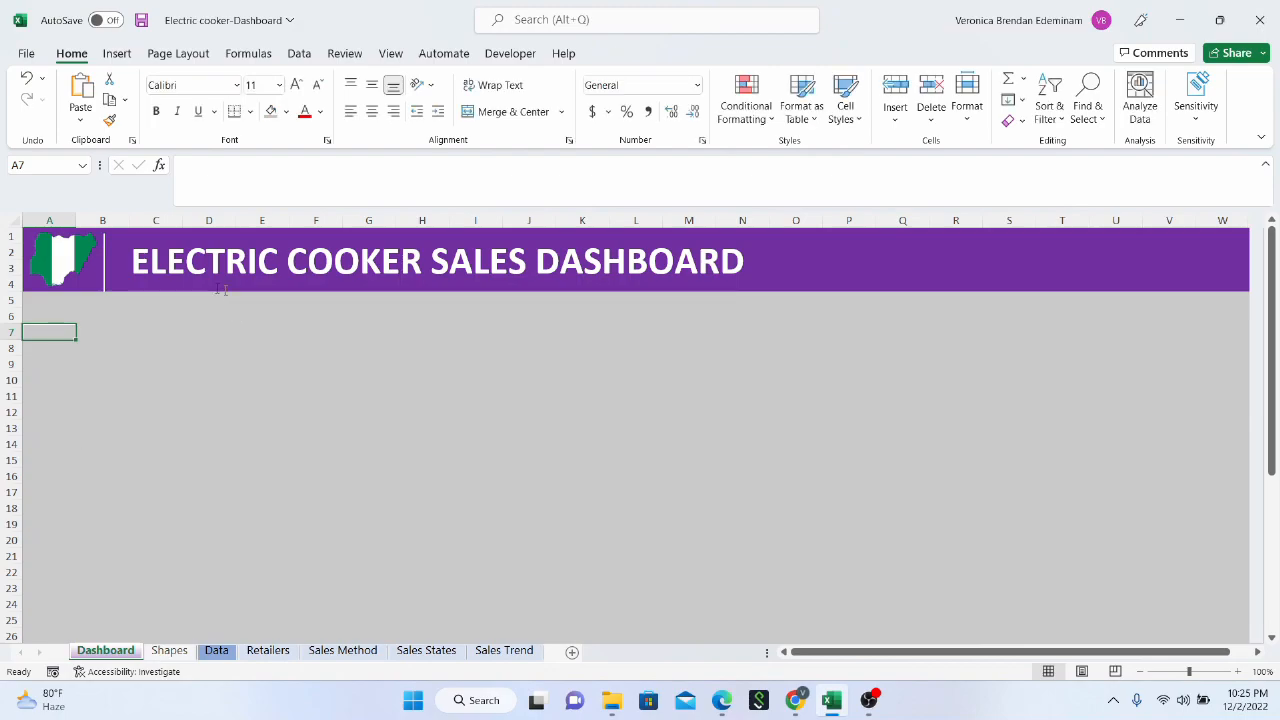
{"action": "left_click", "coordinate": [55, 303]}
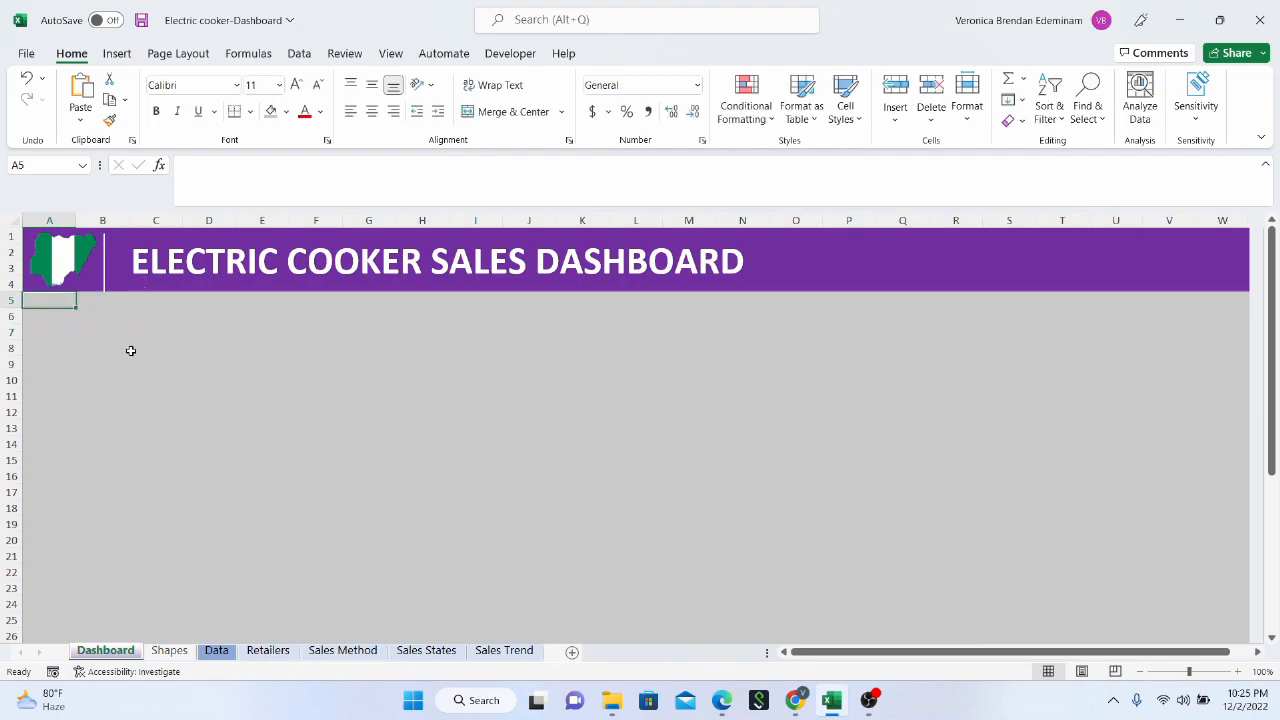
{"action": "scroll", "coordinate": [130, 350], "scroll_direction": "down", "scroll_amount": 10}
{"action": "scroll", "coordinate": [130, 350], "scroll_direction": "up", "scroll_amount": 10}
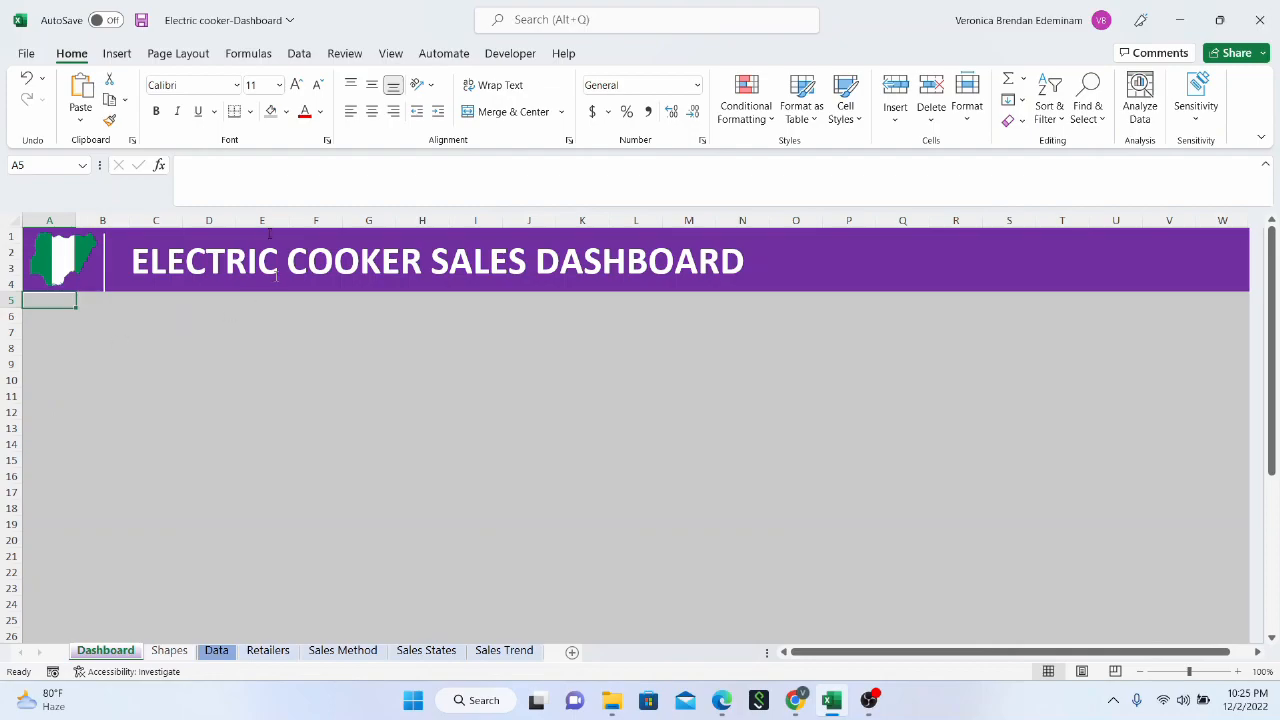
Narrow the header title text box to fit its text and move it to the middle of the purple header
{"action": "left_click", "coordinate": [259, 253]}
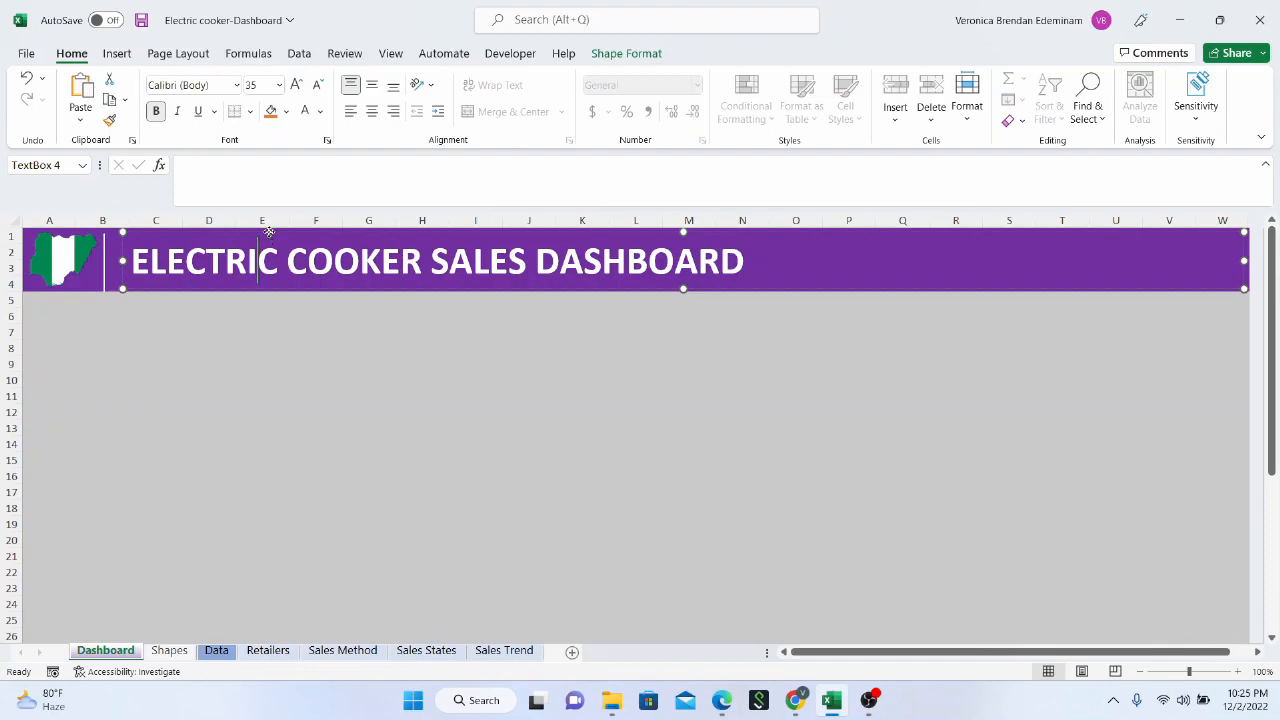
{"action": "left_click_drag", "start_coordinate": [269, 232], "coordinate": [275, 232]}
{"action": "left_click", "coordinate": [756, 263]}
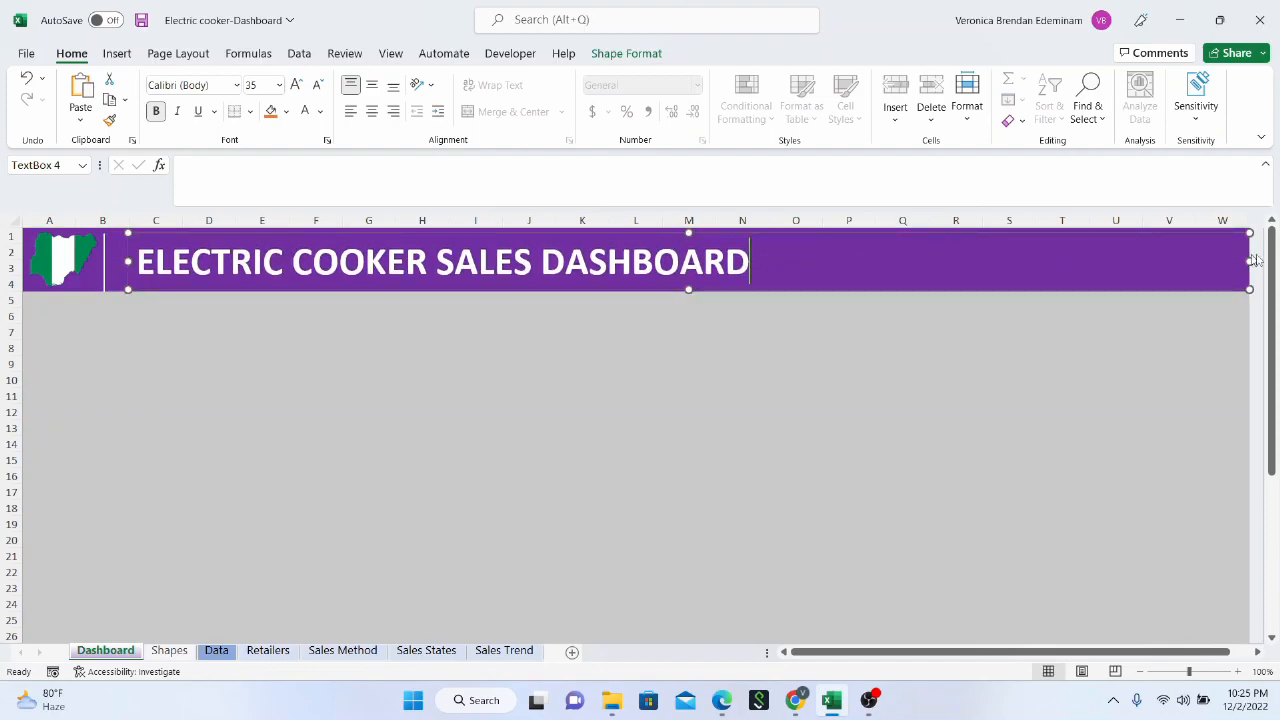
{"action": "left_click_drag", "start_coordinate": [1249, 261], "coordinate": [818, 261]}
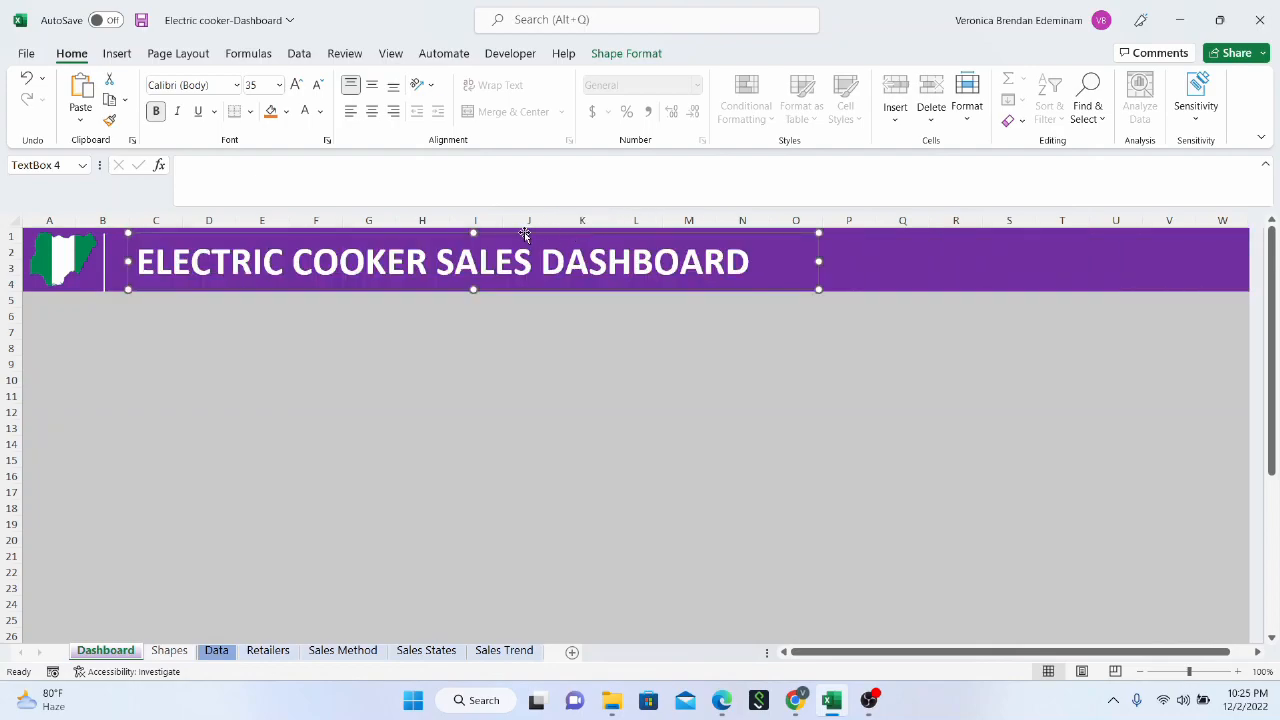
{"action": "left_click_drag", "start_coordinate": [501, 236], "coordinate": [667, 230]}
{"action": "left_click", "coordinate": [222, 377]}
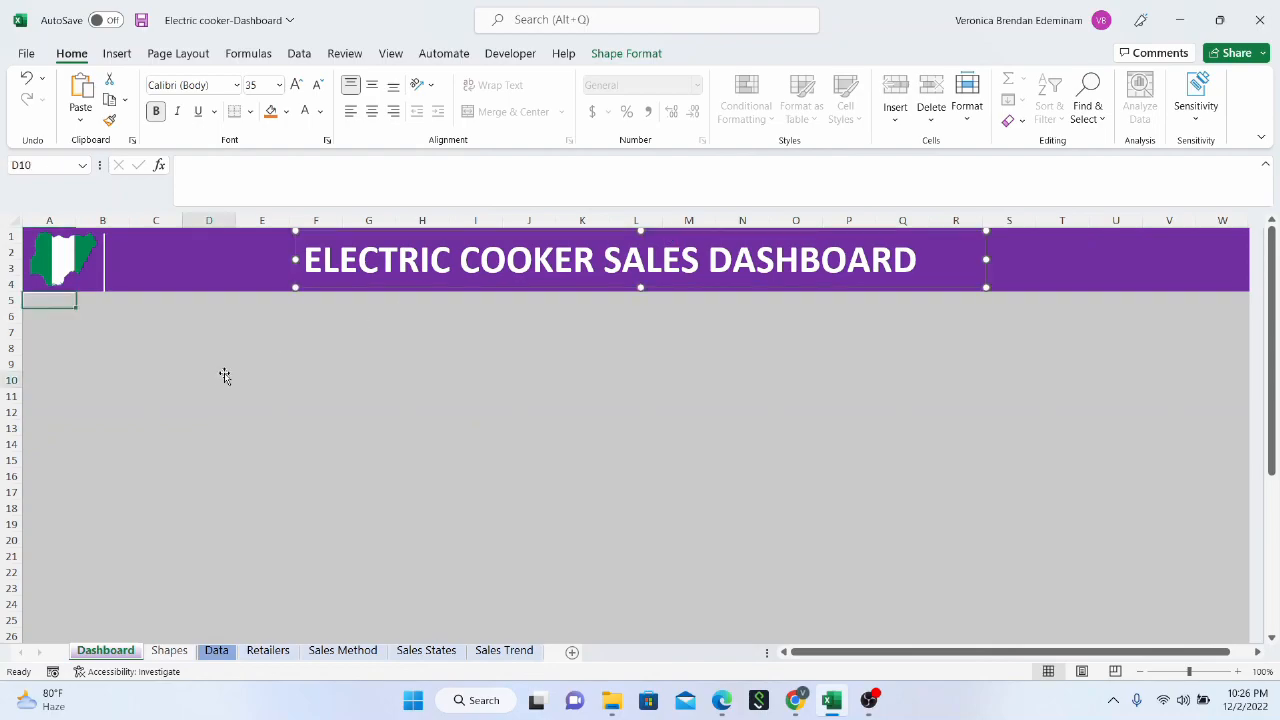
Copy the small green icon picture from the Shapes sheet and paste it at cell A5 of the Dashboard sheet
{"action": "left_click", "coordinate": [70, 362]}
{"action": "left_click", "coordinate": [50, 316]}
{"action": "left_click", "coordinate": [46, 301]}
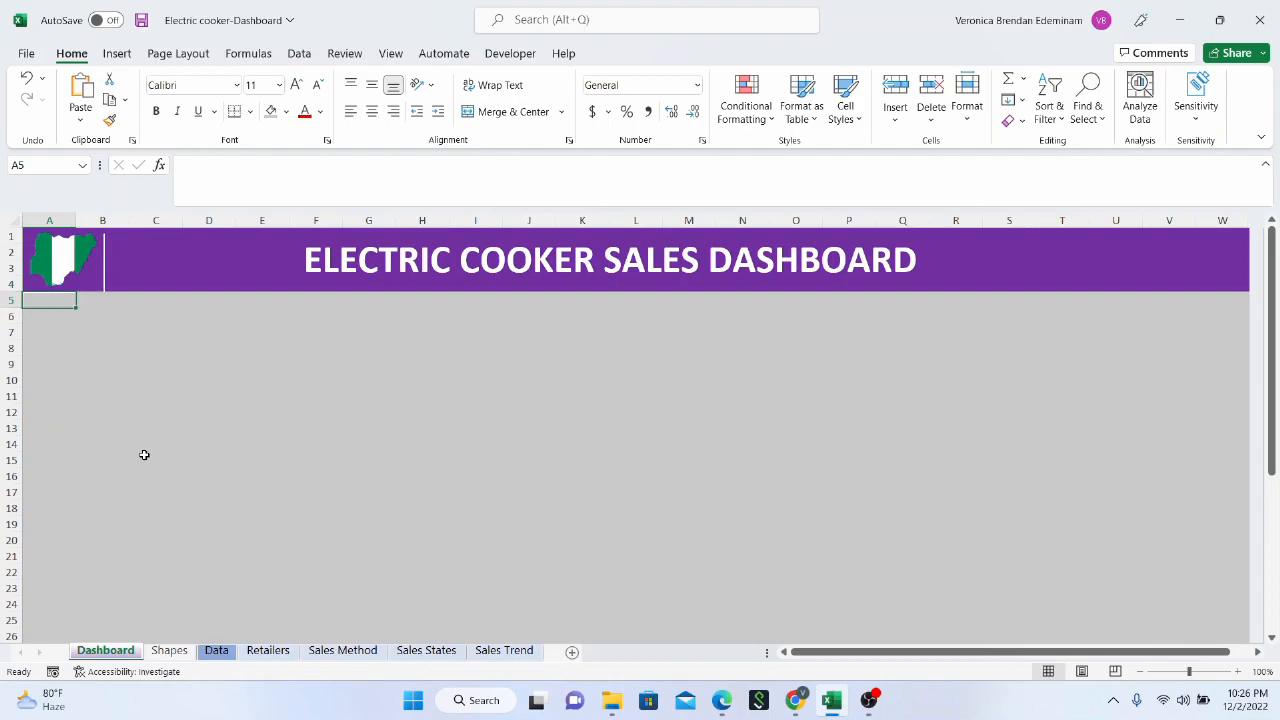
{"action": "left_click", "coordinate": [168, 651]}
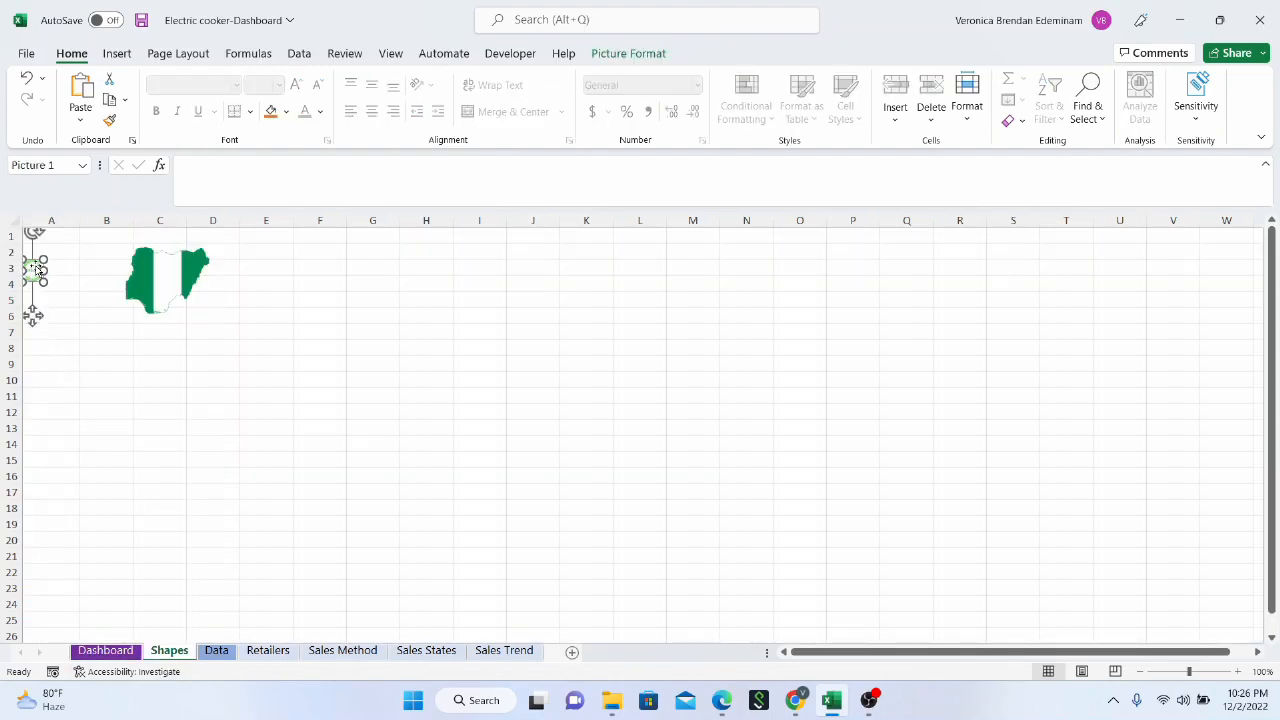
{"action": "left_click", "coordinate": [105, 651]}
{"action": "key", "text": "ctrl+v"}
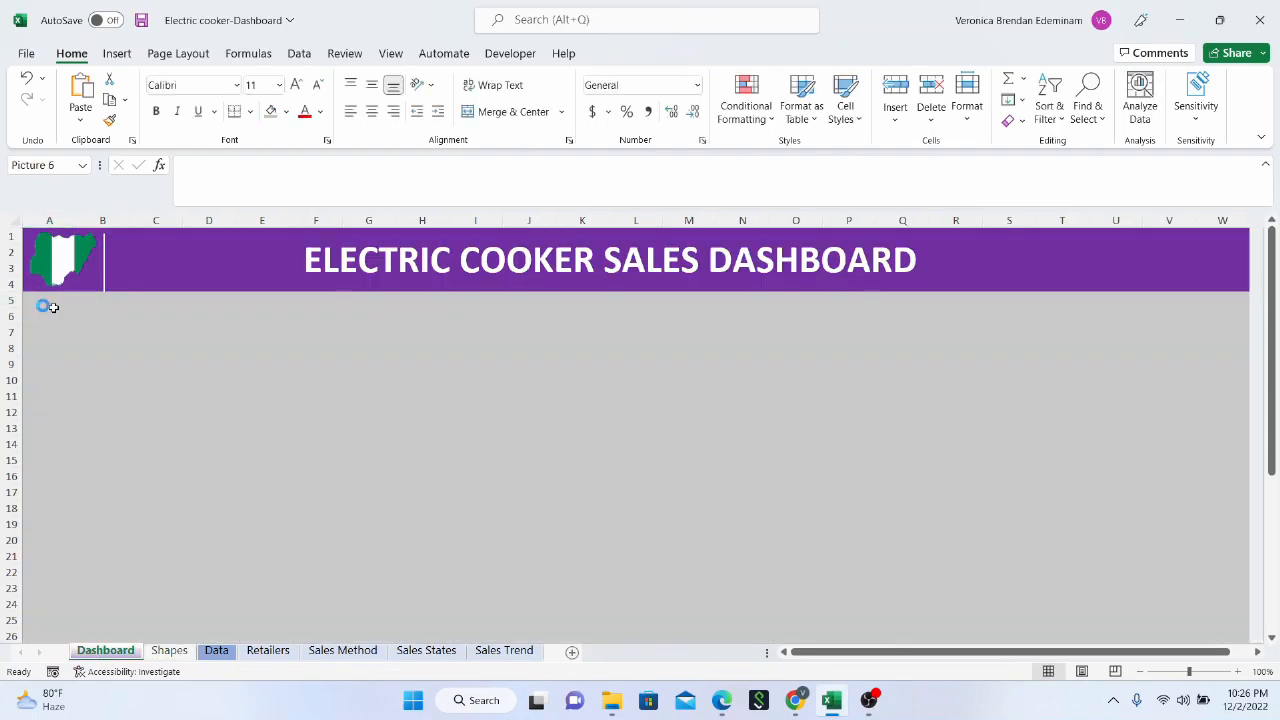
Position the green icon just below the map logo in column A and shrink it slightly
{"action": "left_click_drag", "start_coordinate": [35, 298], "coordinate": [40, 301]}
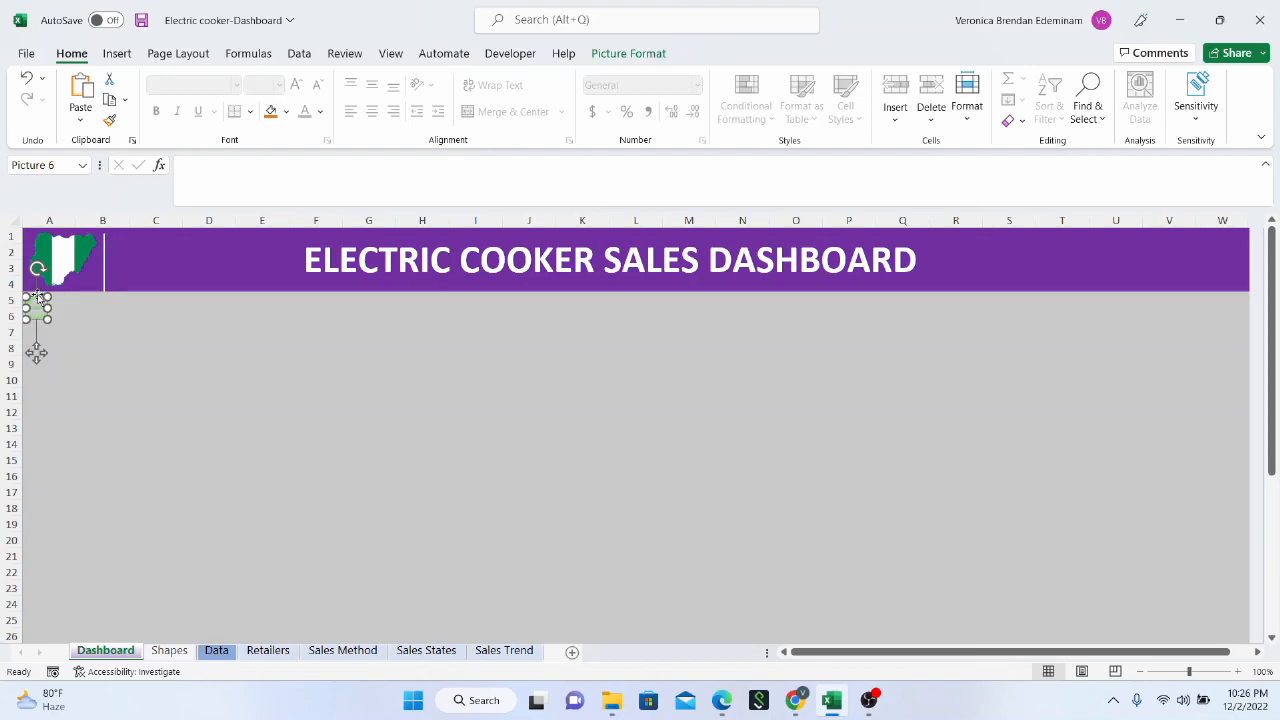
{"action": "left_click_drag", "start_coordinate": [38, 294], "coordinate": [40, 297]}
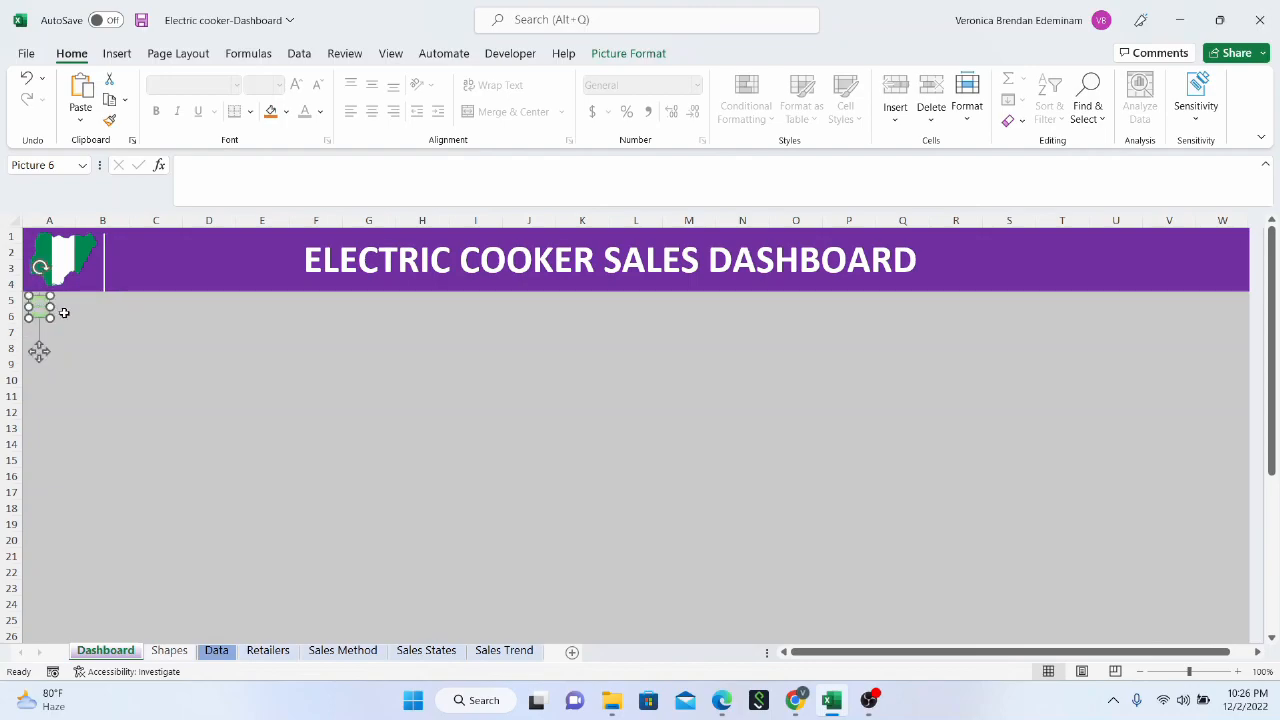
{"action": "left_click", "coordinate": [63, 313]}
{"action": "left_click", "coordinate": [86, 302]}
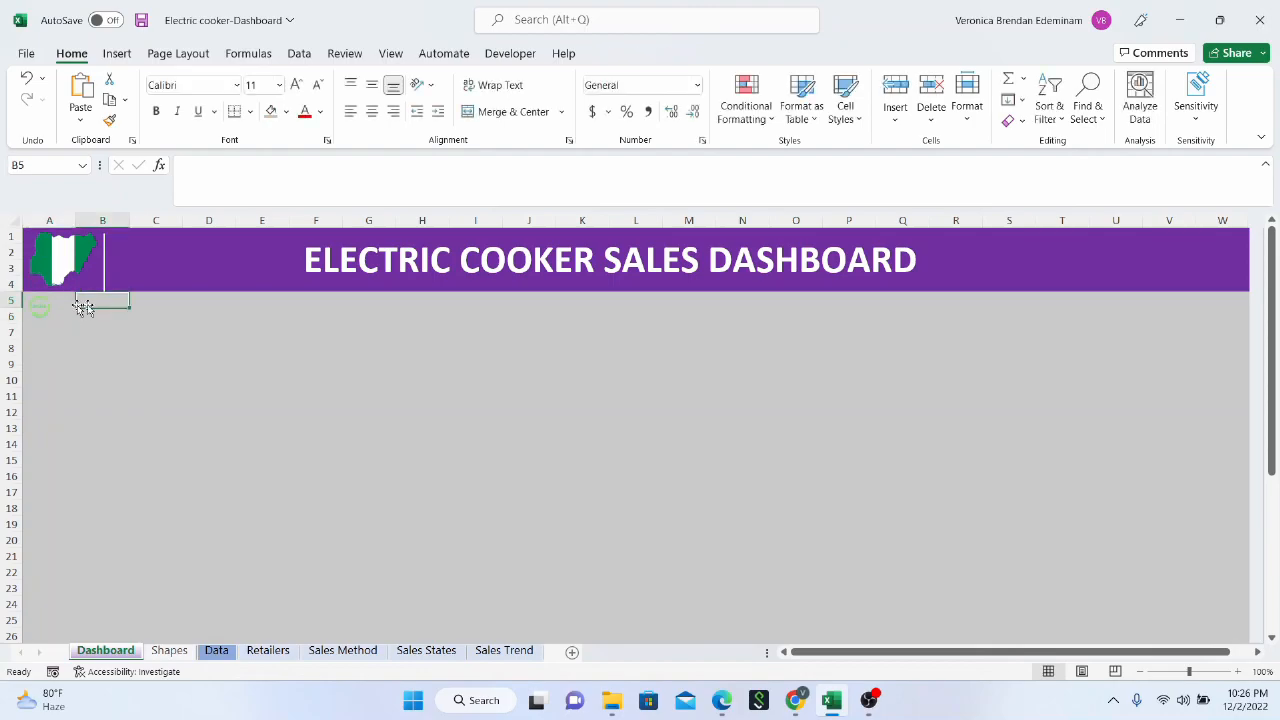
{"action": "left_click", "coordinate": [58, 303]}
{"action": "left_click", "coordinate": [89, 311]}
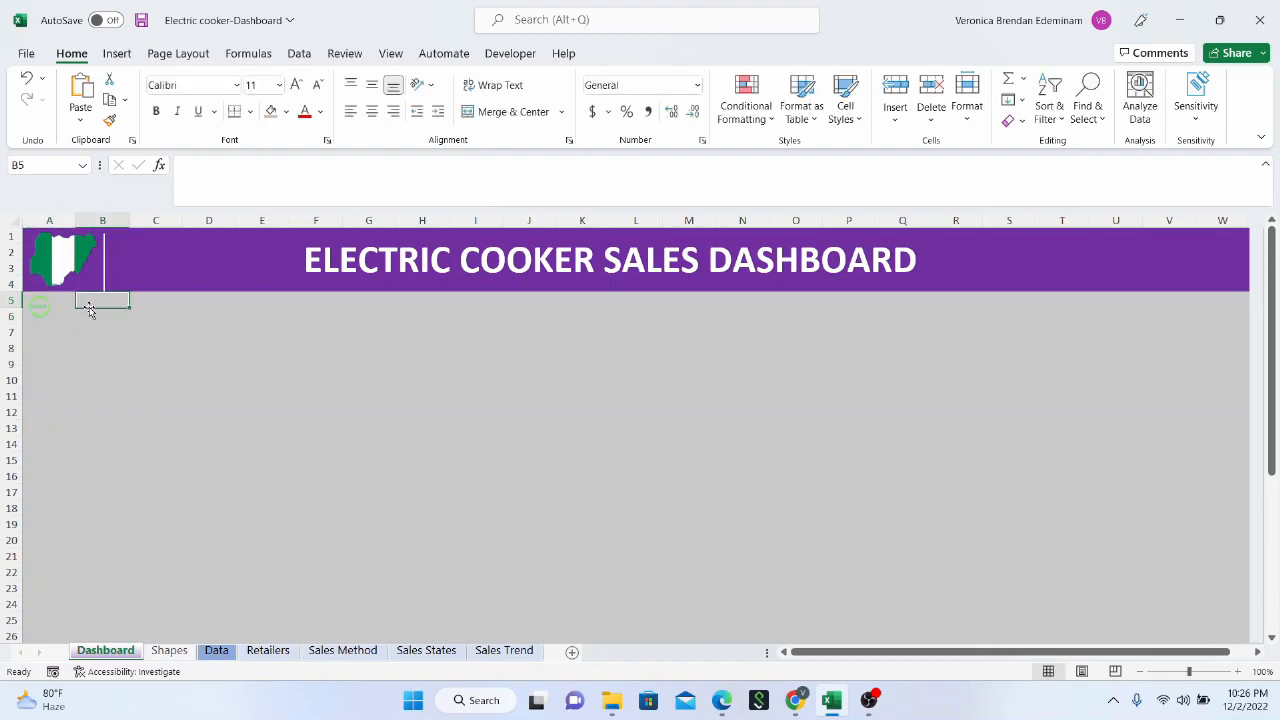
{"action": "left_click", "coordinate": [37, 307]}
{"action": "left_click_drag", "start_coordinate": [49, 316], "coordinate": [45, 313]}
{"action": "left_click", "coordinate": [70, 306]}
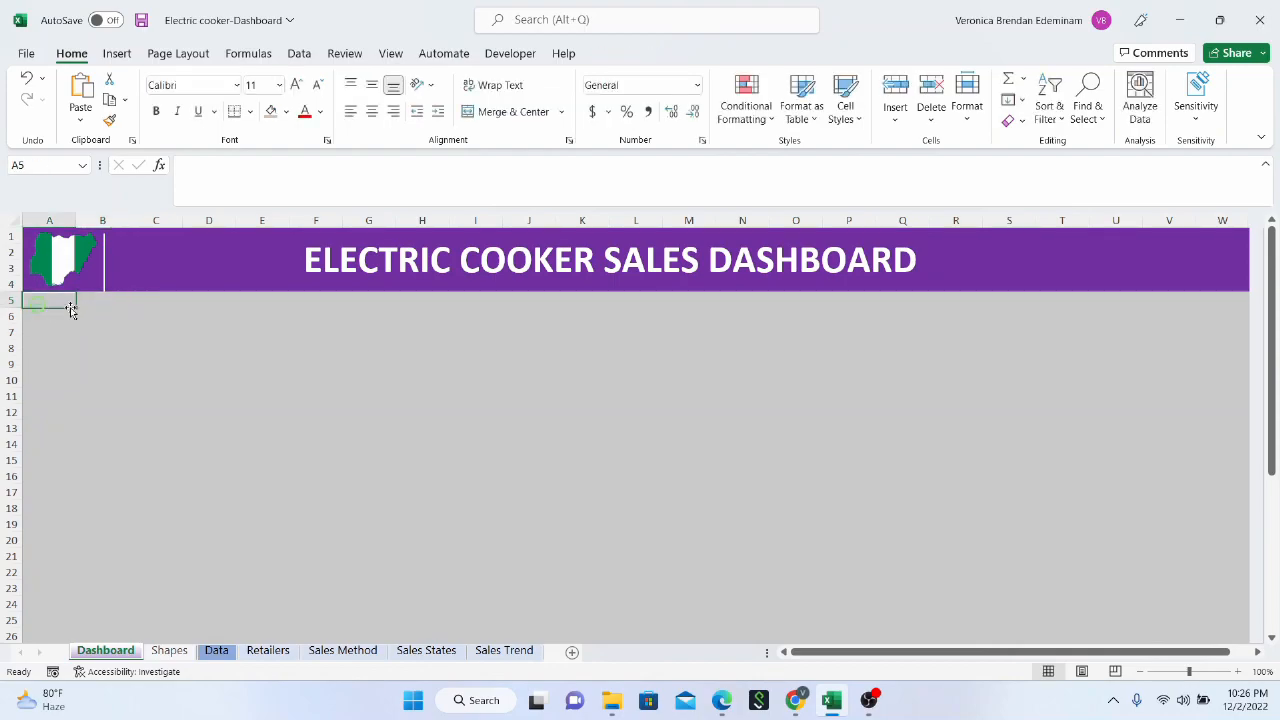
{"action": "left_click", "coordinate": [95, 311]}
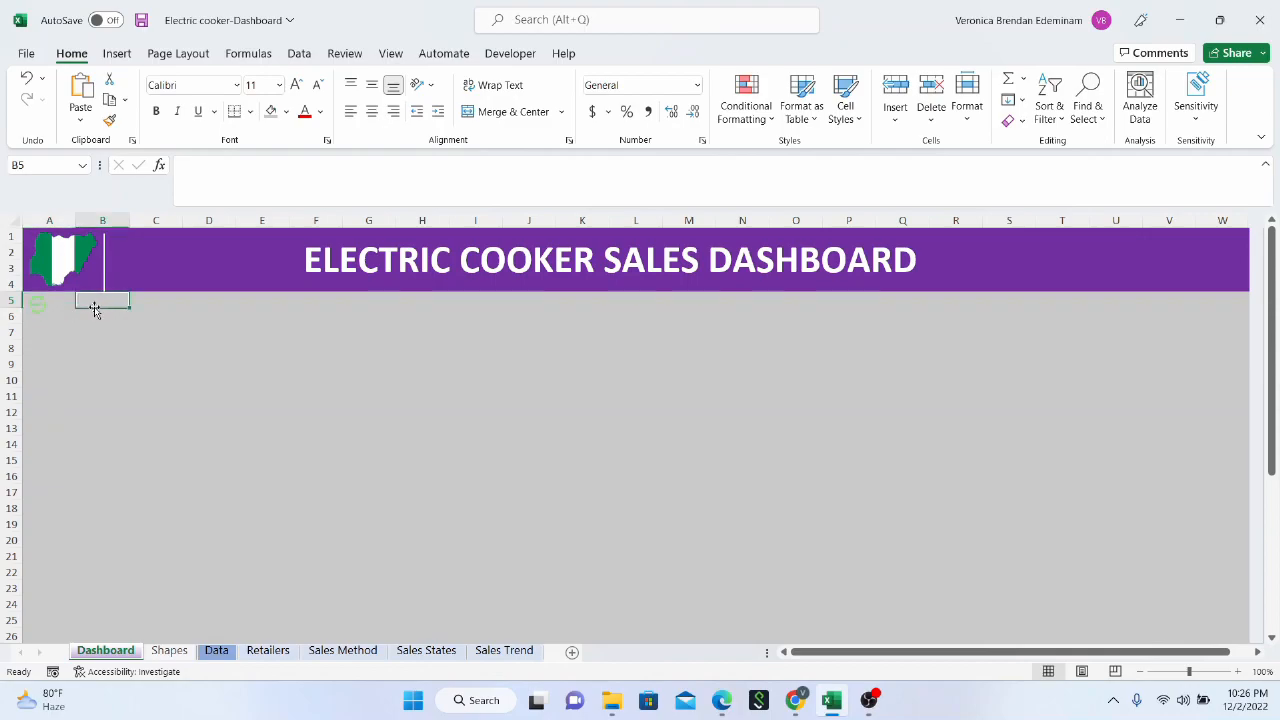
Insert a text box reading "Last Updated:" beside the green icon and set its text in italics
{"action": "left_click", "coordinate": [117, 54]}
{"action": "left_click", "coordinate": [212, 100]}
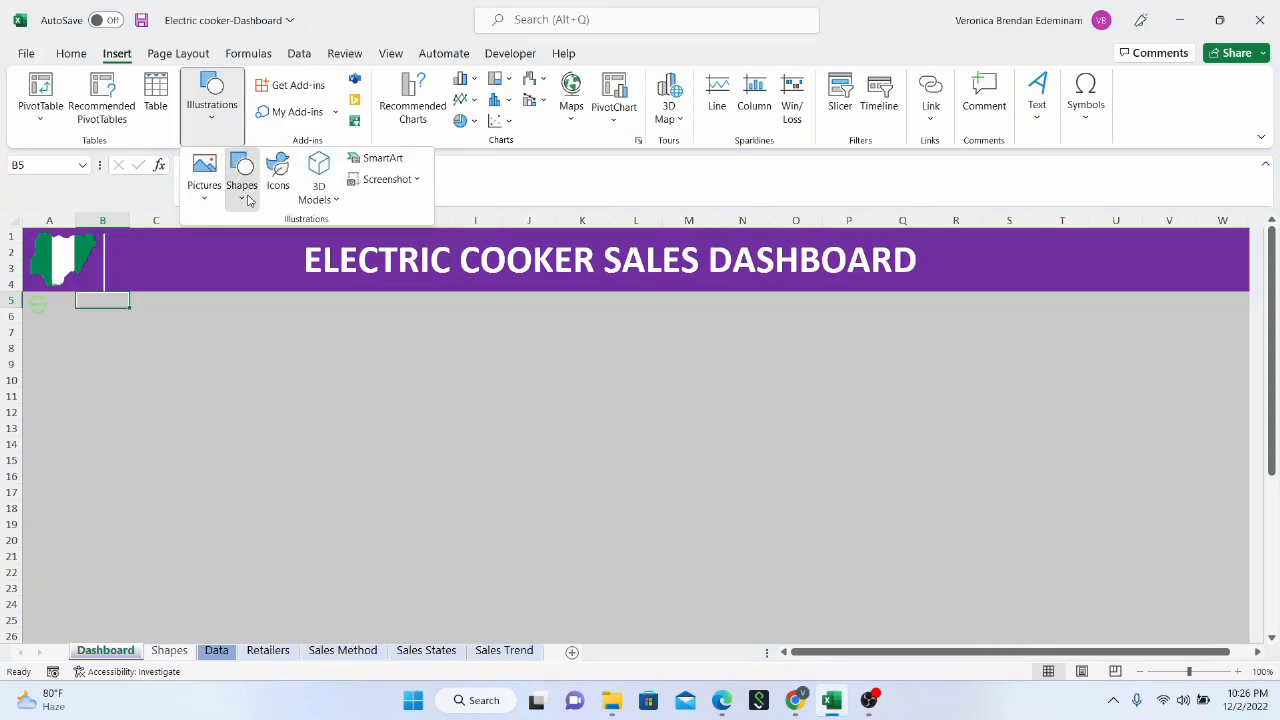
{"action": "left_click", "coordinate": [249, 201]}
{"action": "left_click", "coordinate": [236, 248]}
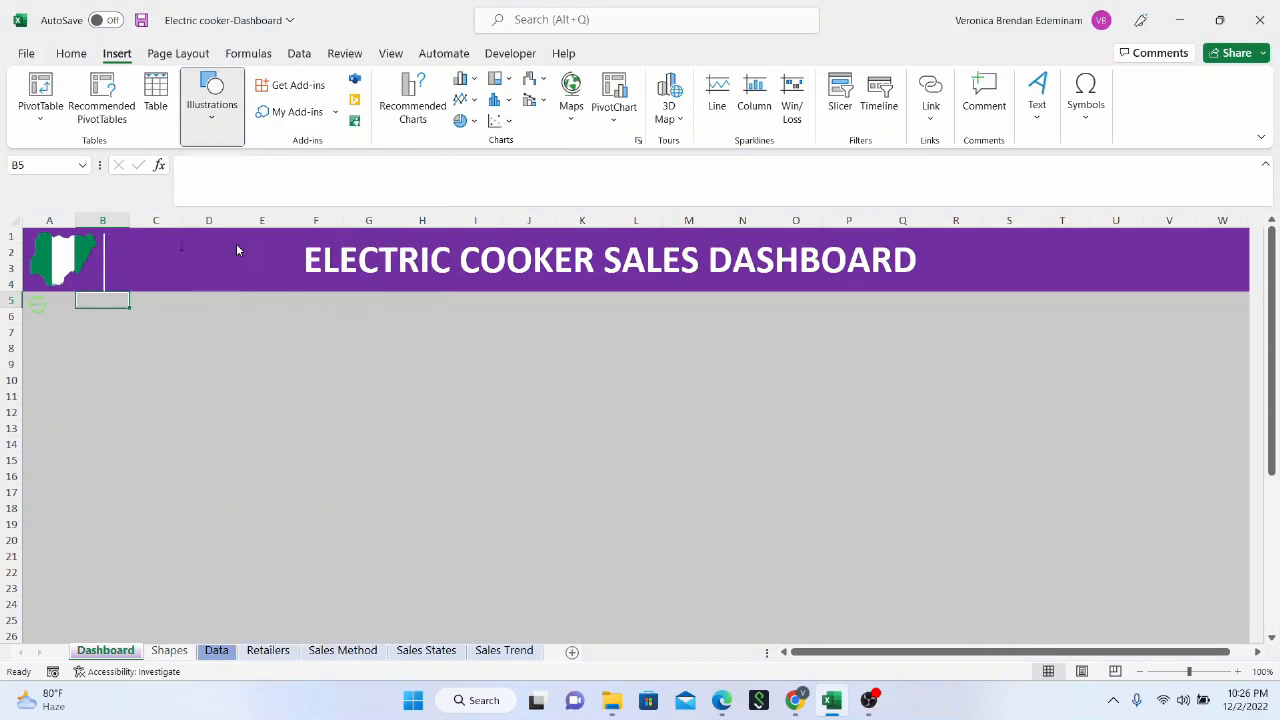
{"action": "mouse_move", "coordinate": [86, 312]}
{"action": "left_mouse_down"}
{"action": "mouse_move", "coordinate": [102, 336]}
{"action": "mouse_move", "coordinate": [195, 320]}
{"action": "left_mouse_up"}
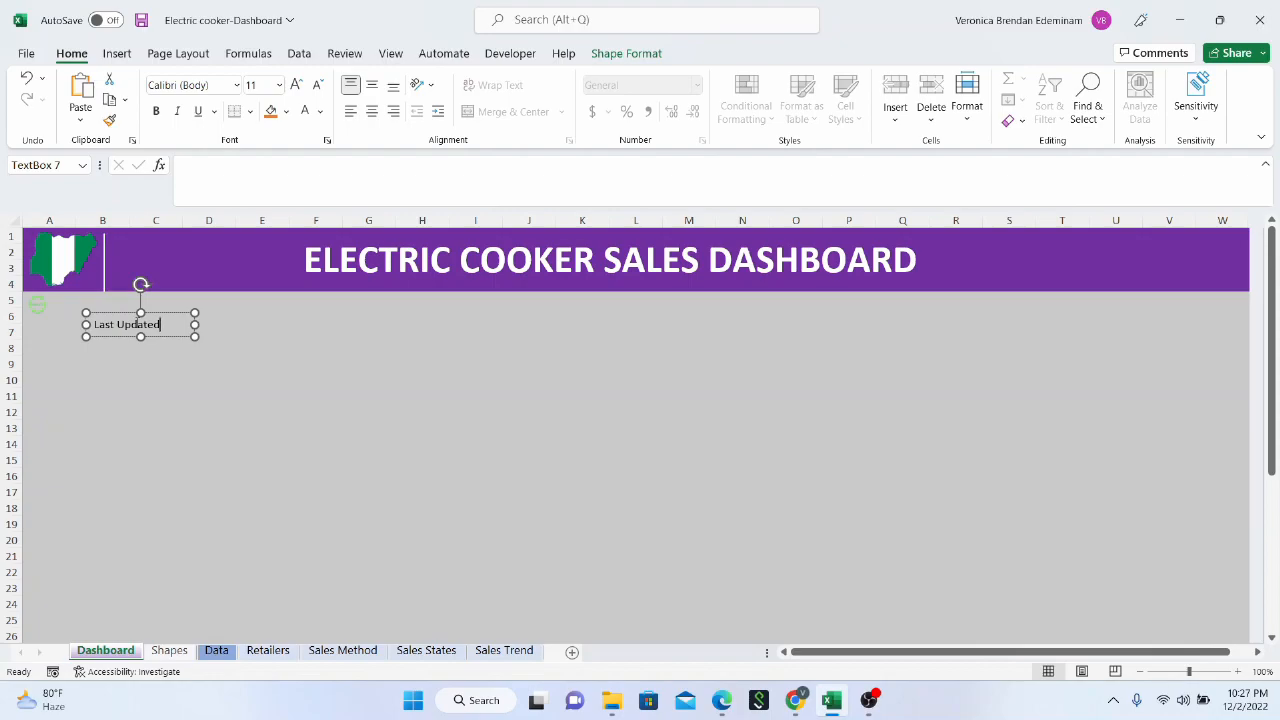
{"action": "type", "text": ":"}
{"action": "left_click_drag", "start_coordinate": [190, 336], "coordinate": [139, 310]}
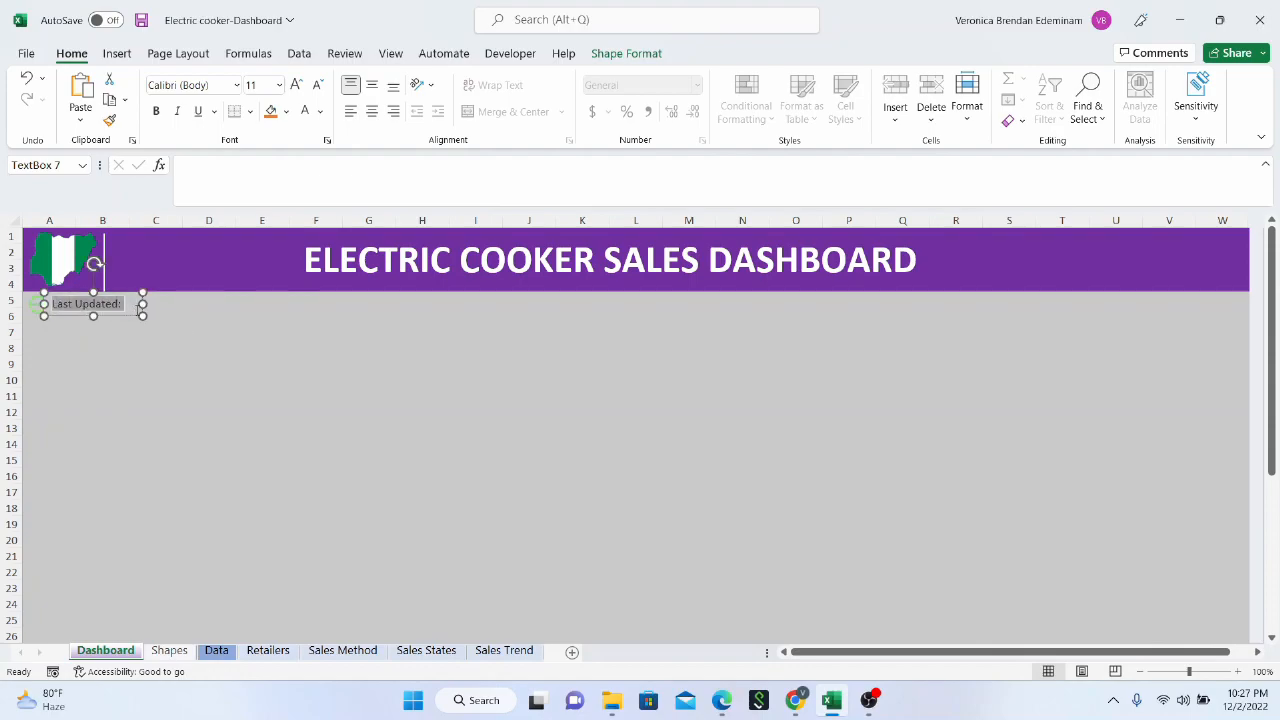
{"action": "key", "text": "ctrl+i"}
Enter the formula =TODAY() in cell C5 and widen column C
{"action": "left_click", "coordinate": [164, 303]}
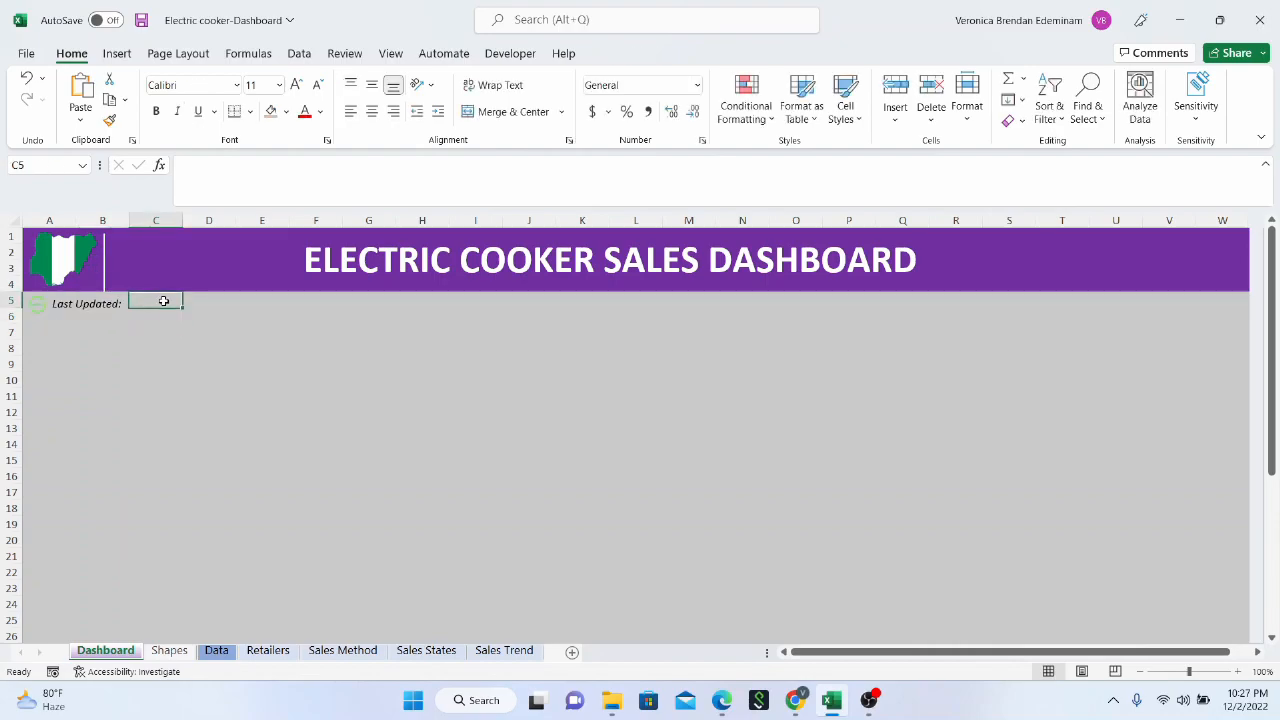
{"action": "type", "text": "=today()"}
{"action": "key", "text": "Return"}
{"action": "left_click", "coordinate": [166, 300]}
{"action": "left_click_drag", "start_coordinate": [183, 226], "coordinate": [207, 231]}
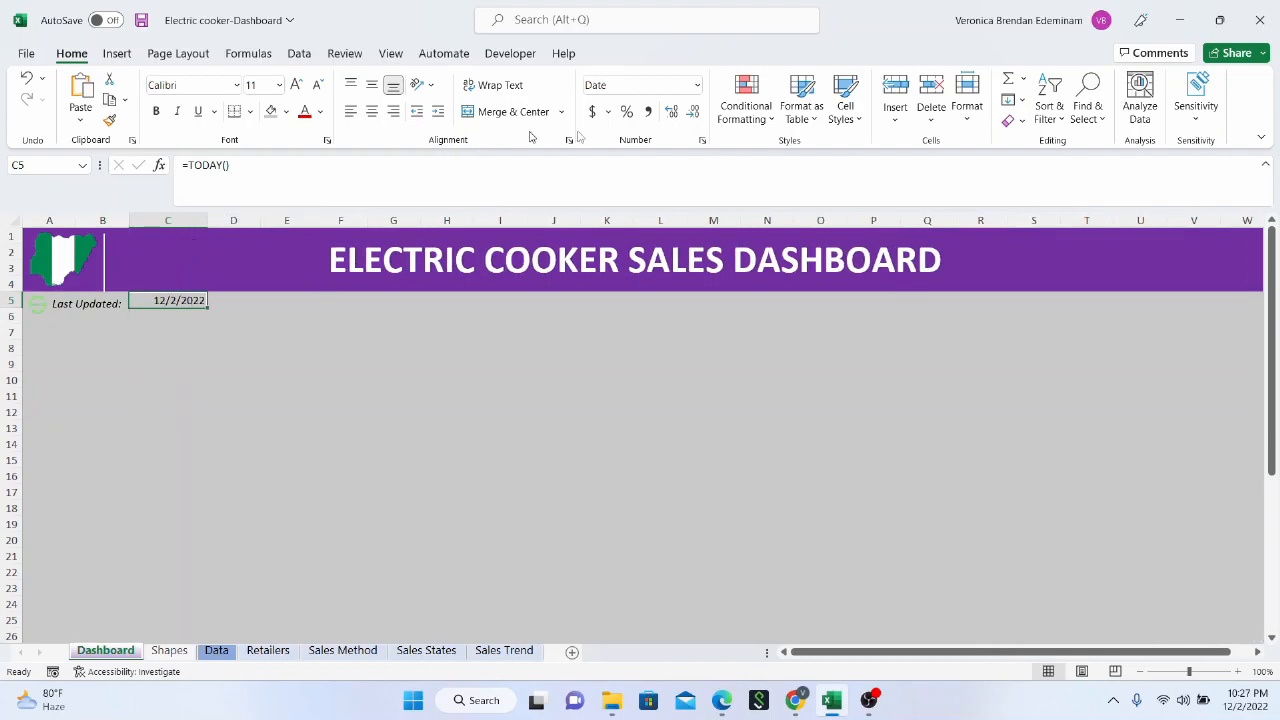
Nudge the "Last Updated:" text box so it lines up with the date in cell C5
{"action": "left_click", "coordinate": [110, 308]}
{"action": "left_click_drag", "start_coordinate": [141, 304], "coordinate": [142, 304]}
{"action": "left_click", "coordinate": [167, 309]}
{"action": "left_click", "coordinate": [109, 307]}
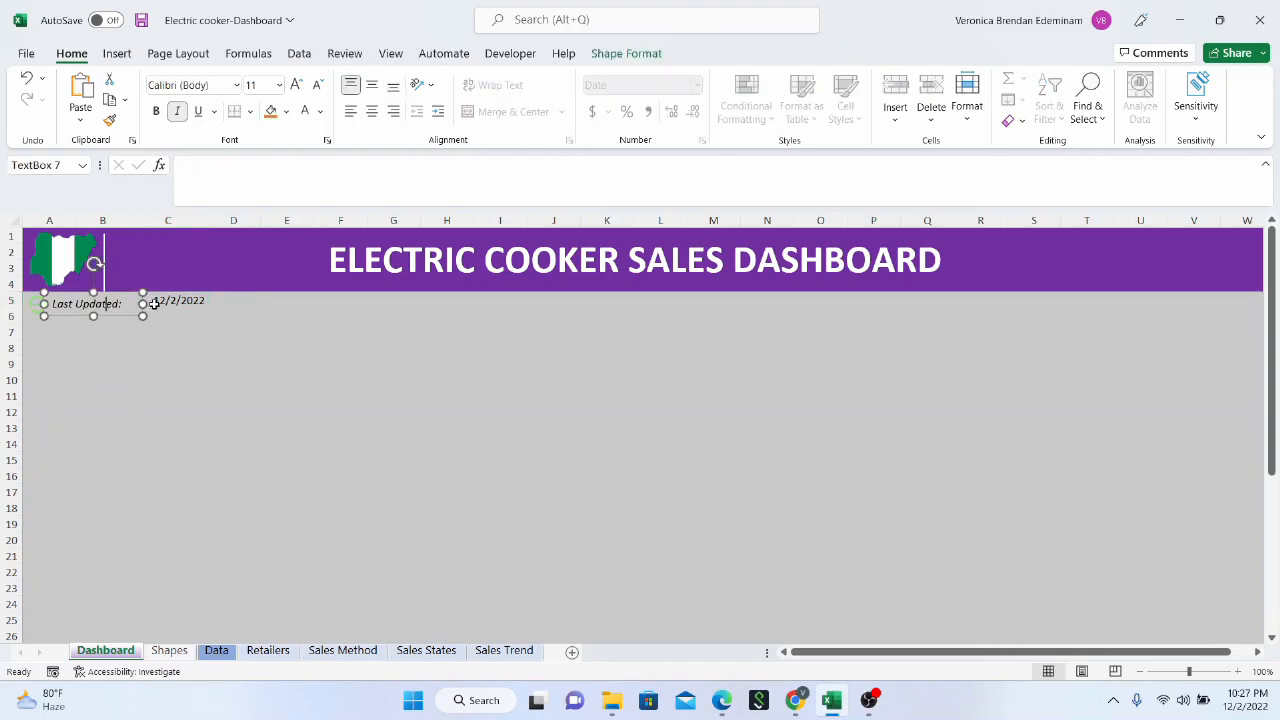
{"action": "left_click", "coordinate": [152, 302]}
{"action": "left_click", "coordinate": [114, 308]}
{"action": "left_click_drag", "start_coordinate": [88, 292], "coordinate": [85, 290]}
{"action": "left_click", "coordinate": [160, 345]}
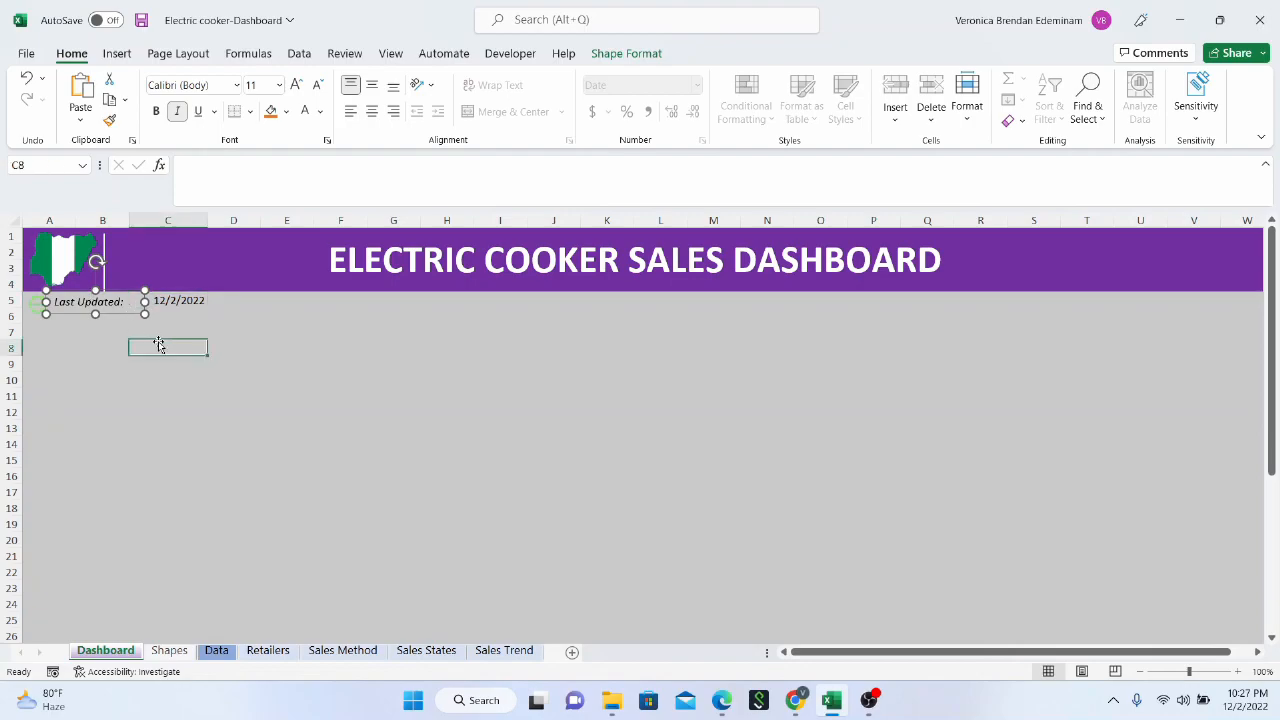
Apply the Long Date format to cell C5 and widen column C to fit the full date
{"action": "left_click", "coordinate": [166, 300]}
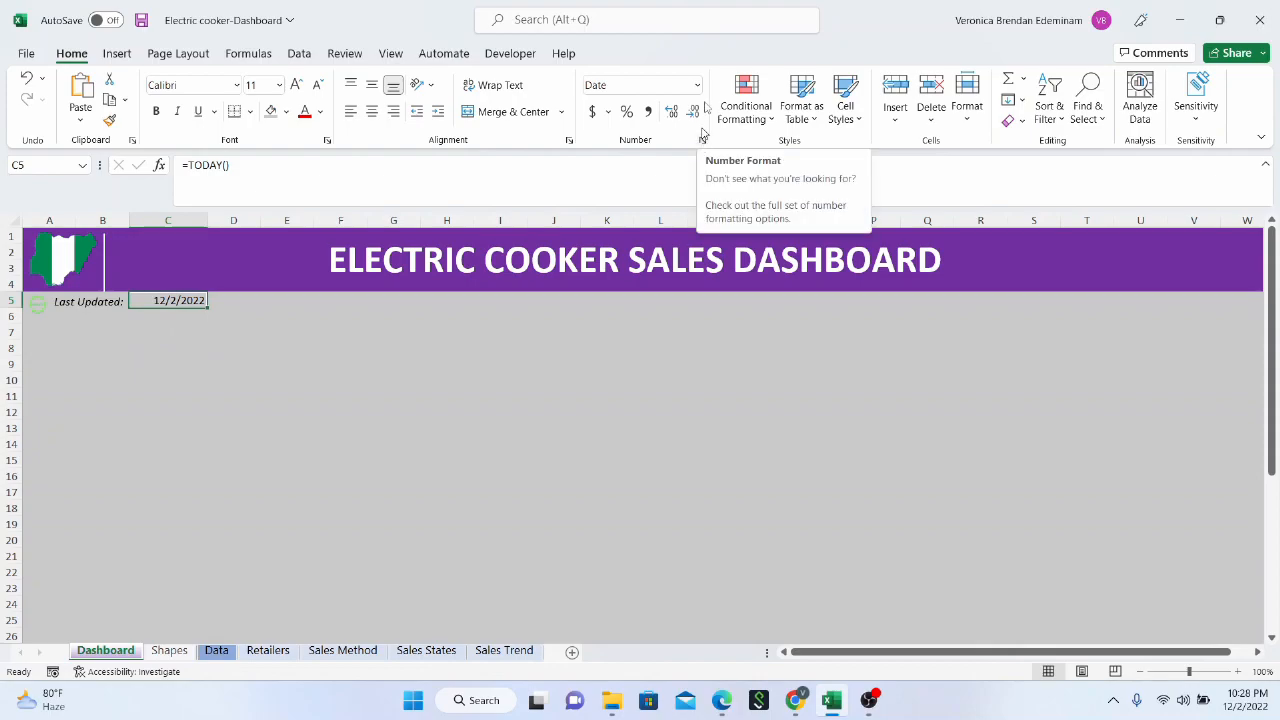
{"action": "left_click", "coordinate": [697, 85]}
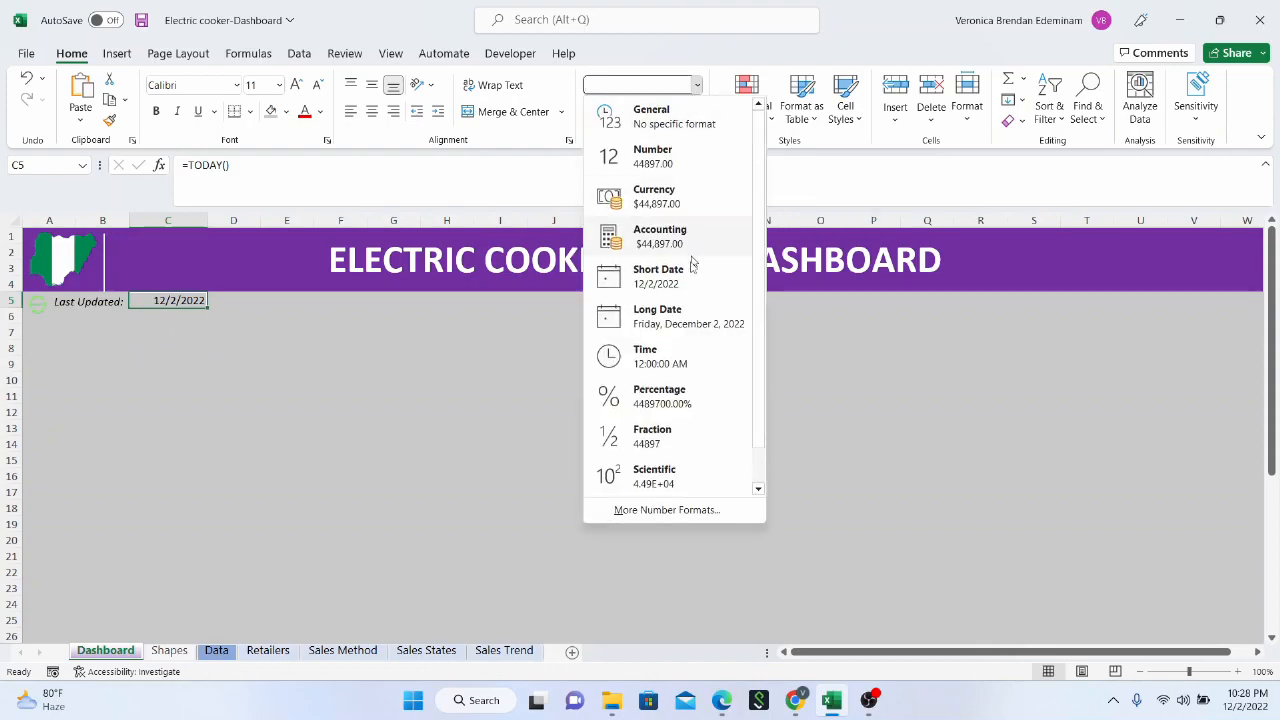
{"action": "left_click", "coordinate": [689, 316]}
{"action": "left_click_drag", "start_coordinate": [208, 219], "coordinate": [259, 217]}
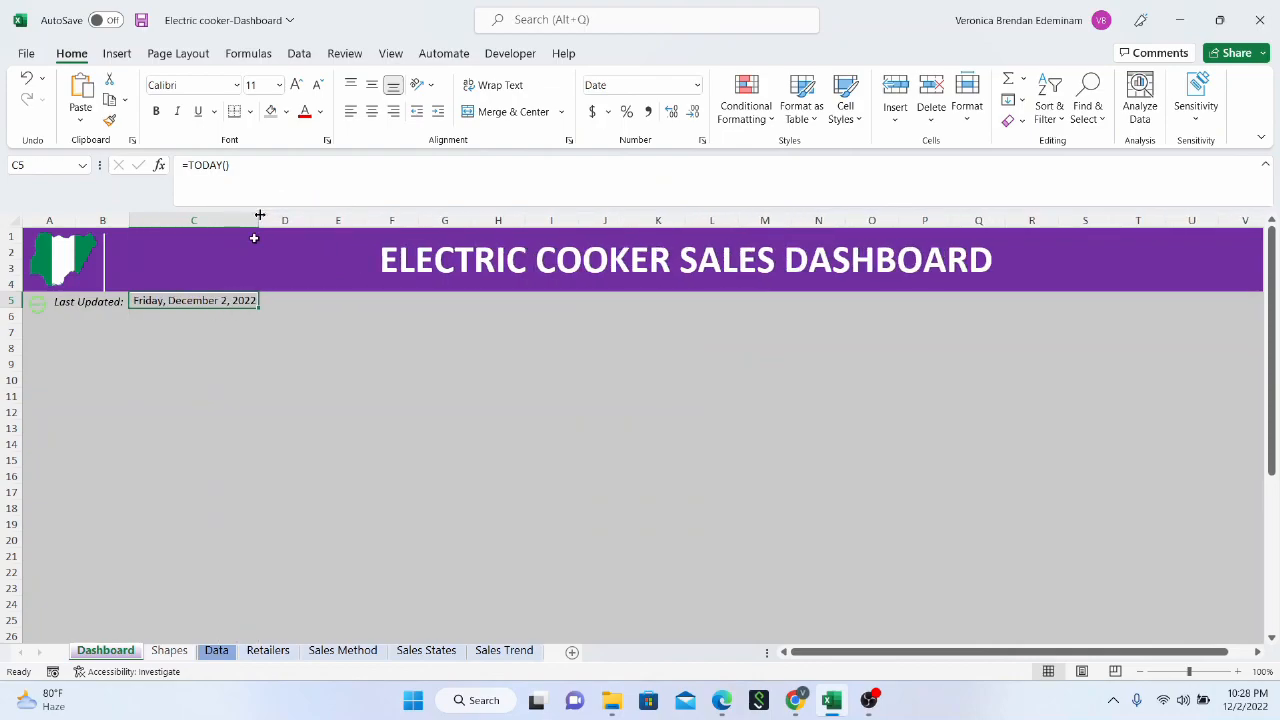
Make the date in cell C5 bold
{"action": "left_click", "coordinate": [243, 333]}
{"action": "left_click", "coordinate": [205, 301]}
{"action": "key", "text": "ctrl+b"}
{"action": "left_click", "coordinate": [240, 349]}
Widen column C for the bold date and narrow columns D, E and F
{"action": "left_click_drag", "start_coordinate": [258, 224], "coordinate": [278, 228]}
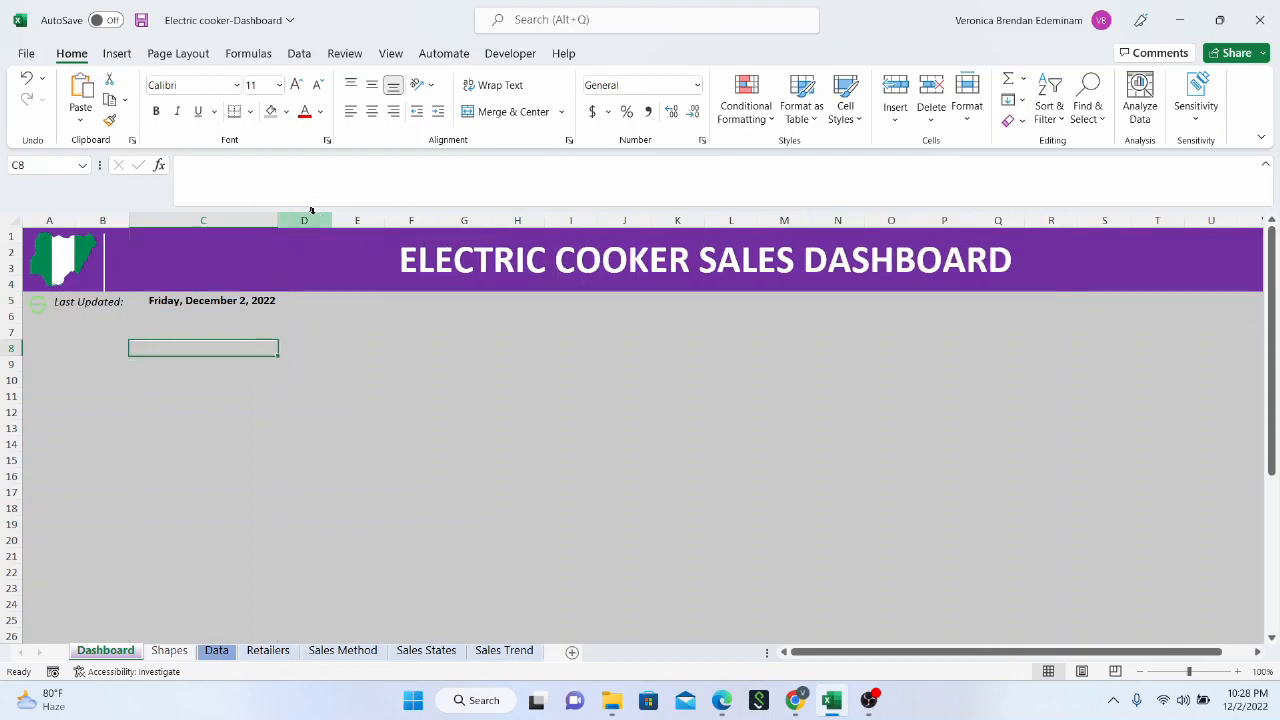
{"action": "mouse_move", "coordinate": [331, 222]}
{"action": "left_mouse_down"}
{"action": "mouse_move", "coordinate": [300, 223]}
{"action": "mouse_move", "coordinate": [372, 219]}
{"action": "mouse_move", "coordinate": [345, 229]}
{"action": "left_mouse_up"}
{"action": "left_click", "coordinate": [212, 416]}
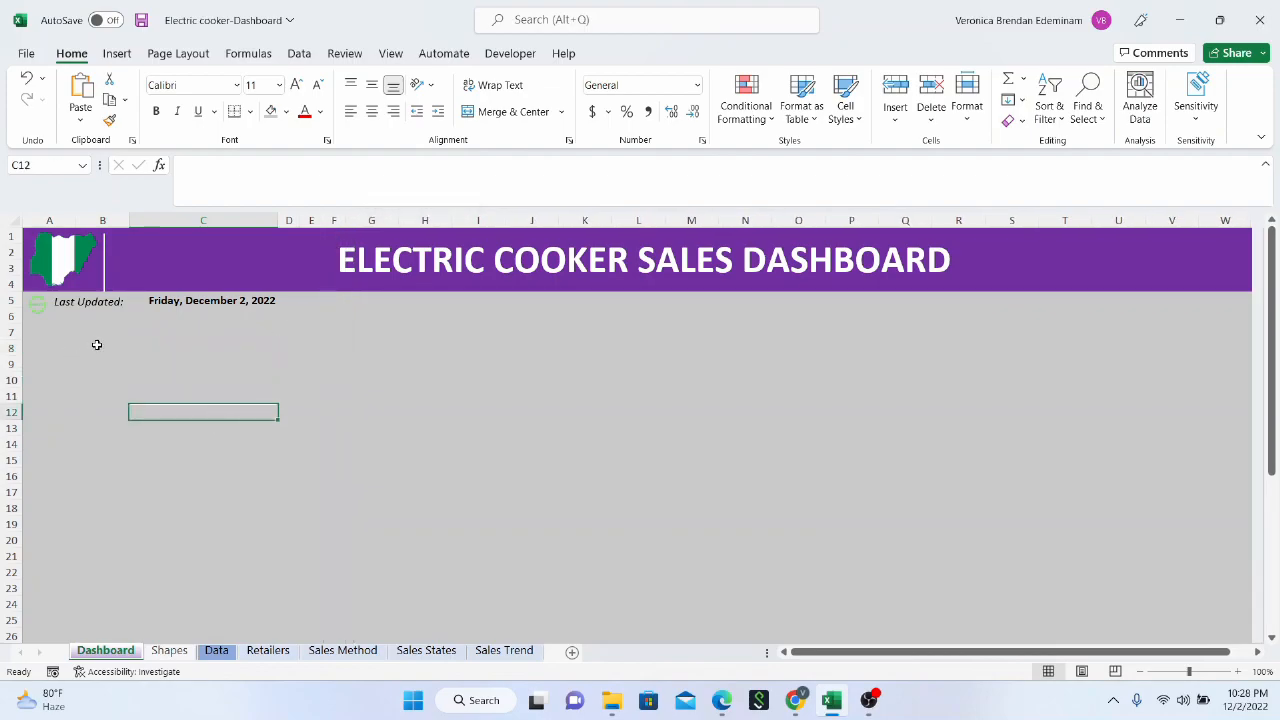
Draw a rounded rectangle below the date line and enlarge it to about 5.23" high by 1.91" wide
{"action": "left_click", "coordinate": [97, 345]}
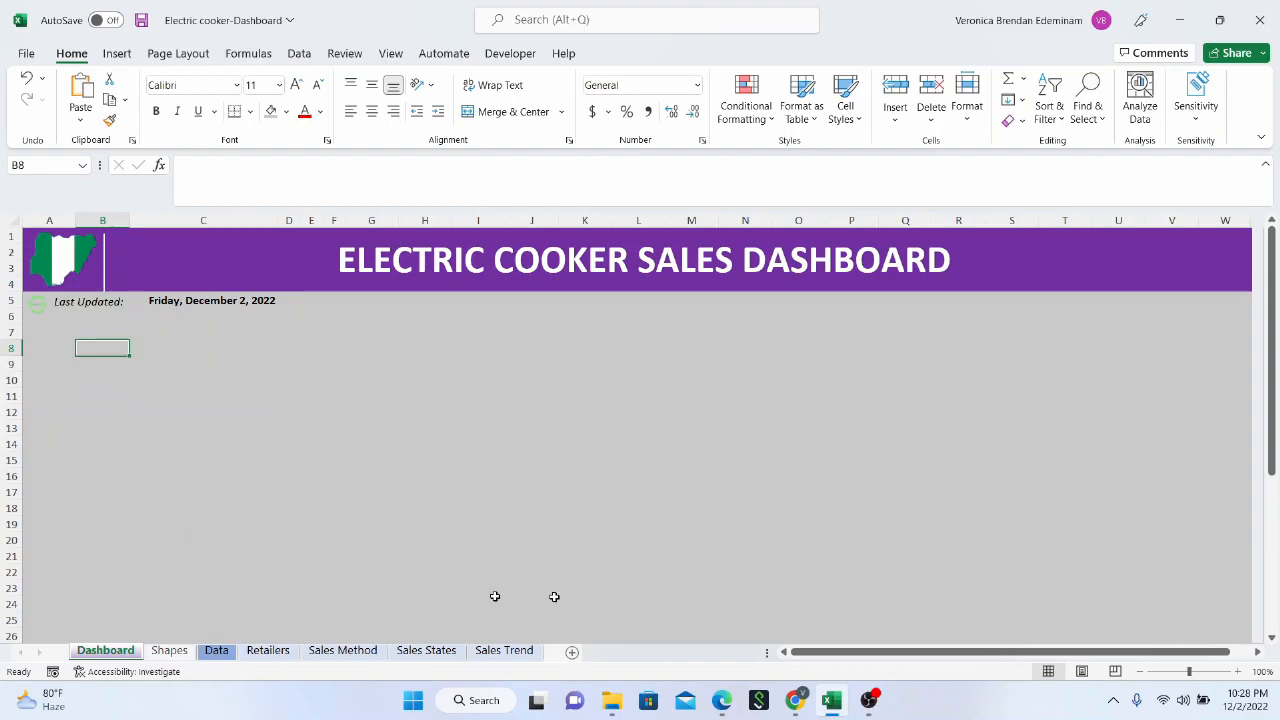
{"action": "scroll", "coordinate": [112, 443], "scroll_direction": "down", "scroll_amount": 5}
{"action": "scroll", "coordinate": [112, 443], "scroll_direction": "up", "scroll_amount": 5}
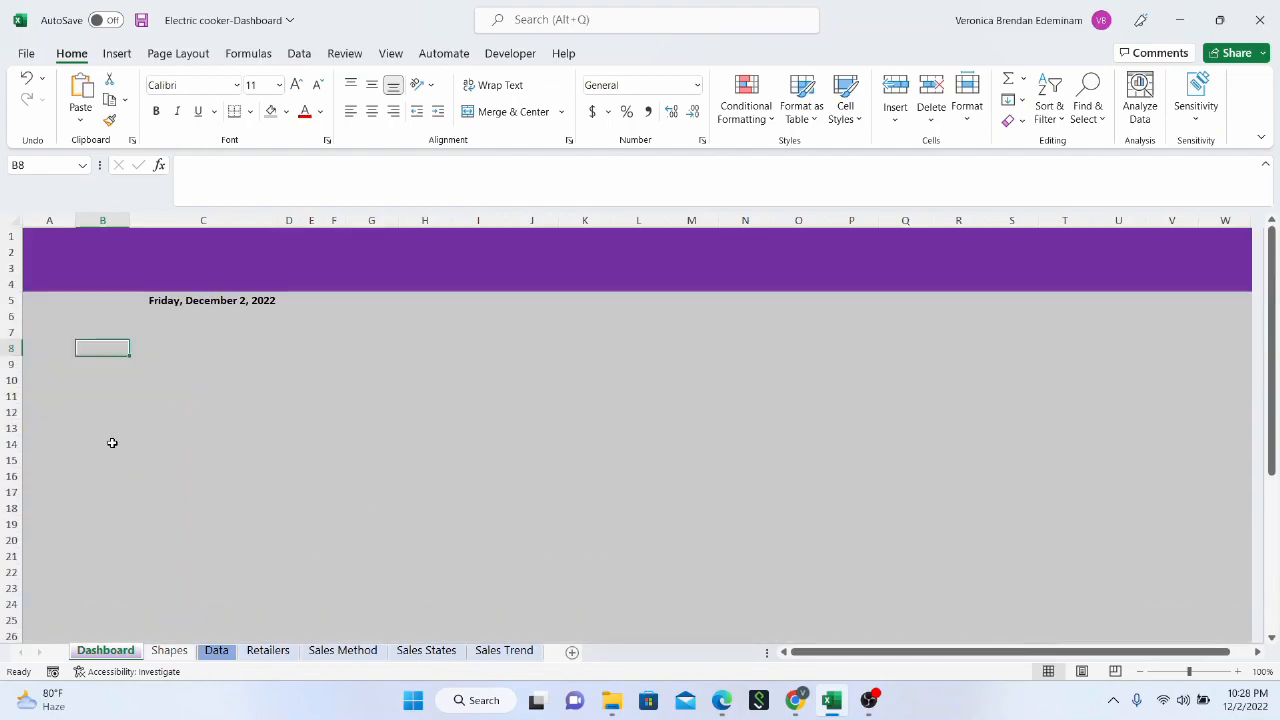
{"action": "left_click", "coordinate": [115, 54]}
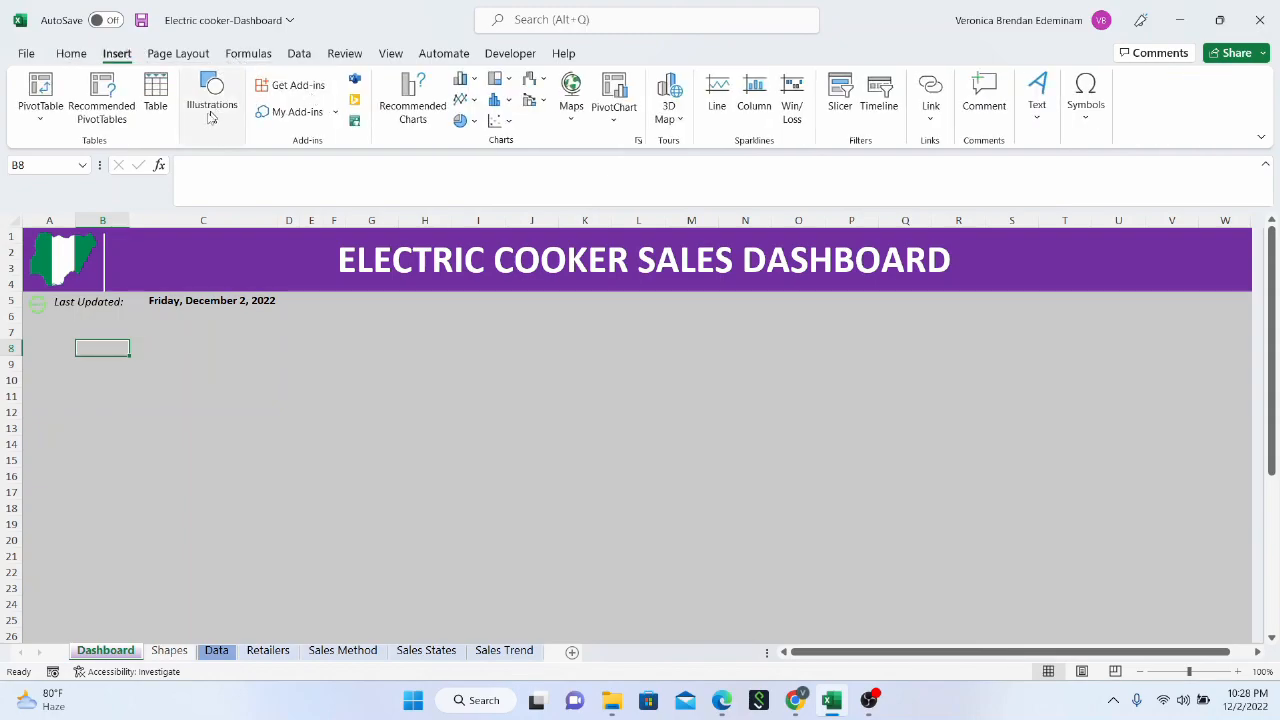
{"action": "left_click", "coordinate": [209, 120]}
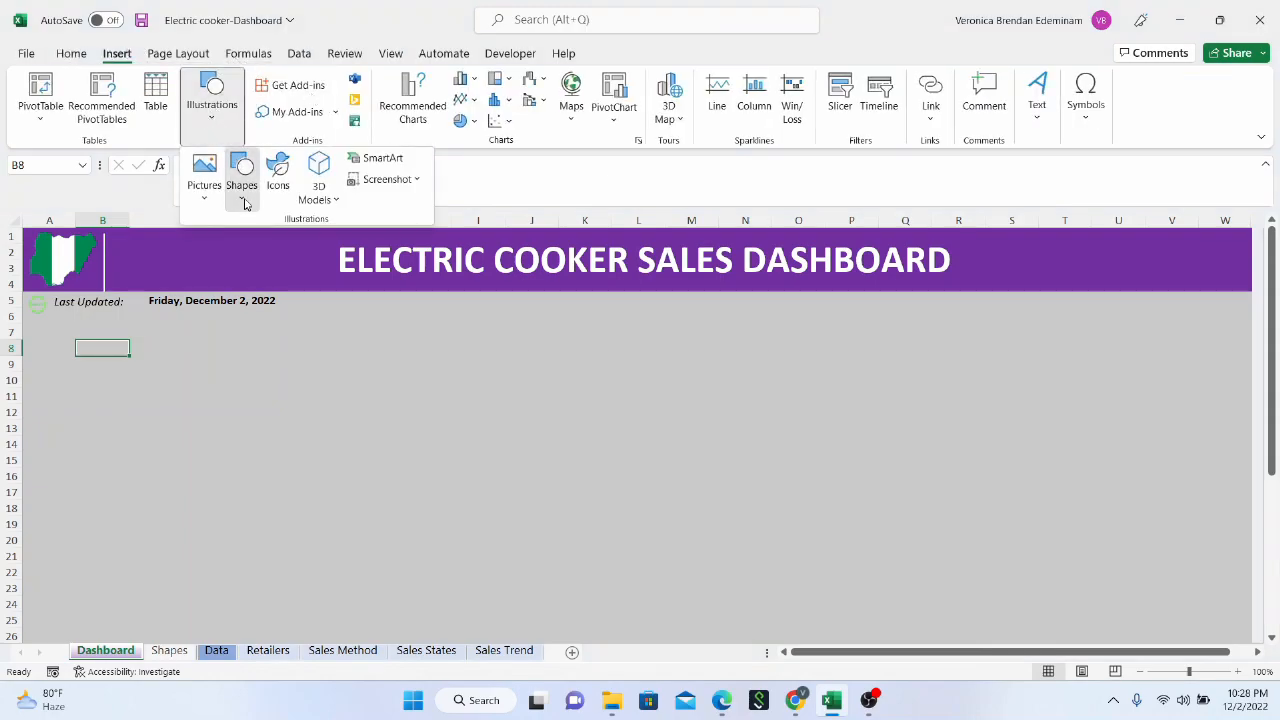
{"action": "left_click", "coordinate": [243, 200]}
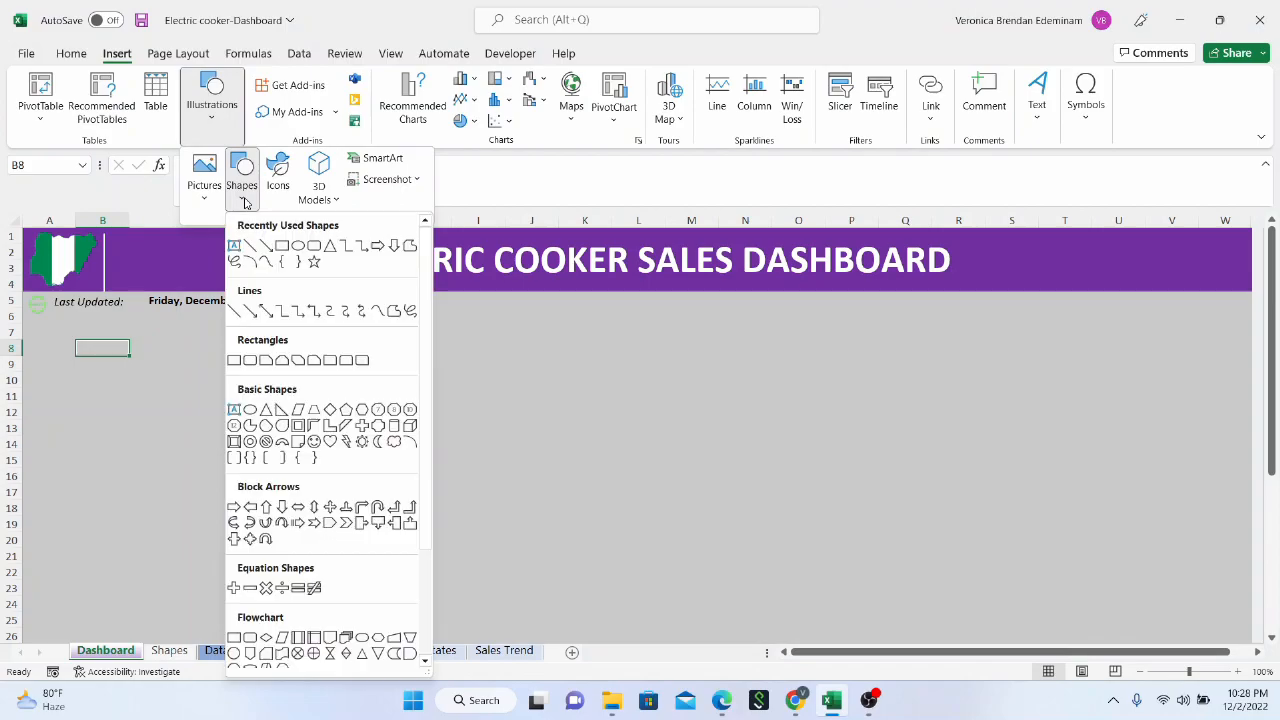
{"action": "left_click", "coordinate": [312, 247]}
{"action": "mouse_move", "coordinate": [58, 349]}
{"action": "left_mouse_down"}
{"action": "mouse_move", "coordinate": [89, 357]}
{"action": "mouse_move", "coordinate": [143, 428]}
{"action": "left_mouse_up"}
{"action": "scroll", "coordinate": [147, 384], "scroll_direction": "down", "scroll_amount": 1}
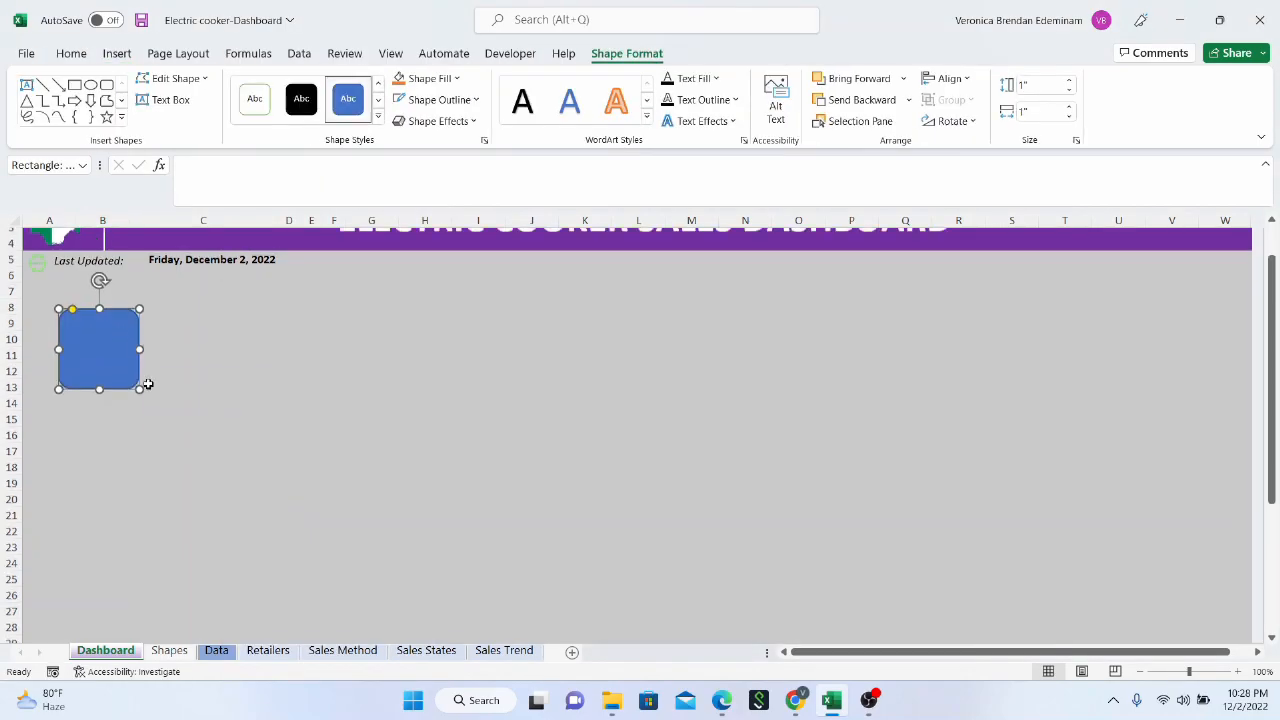
{"action": "scroll", "coordinate": [147, 384], "scroll_direction": "down", "scroll_amount": 1}
{"action": "left_click_drag", "start_coordinate": [133, 330], "coordinate": [210, 627]}
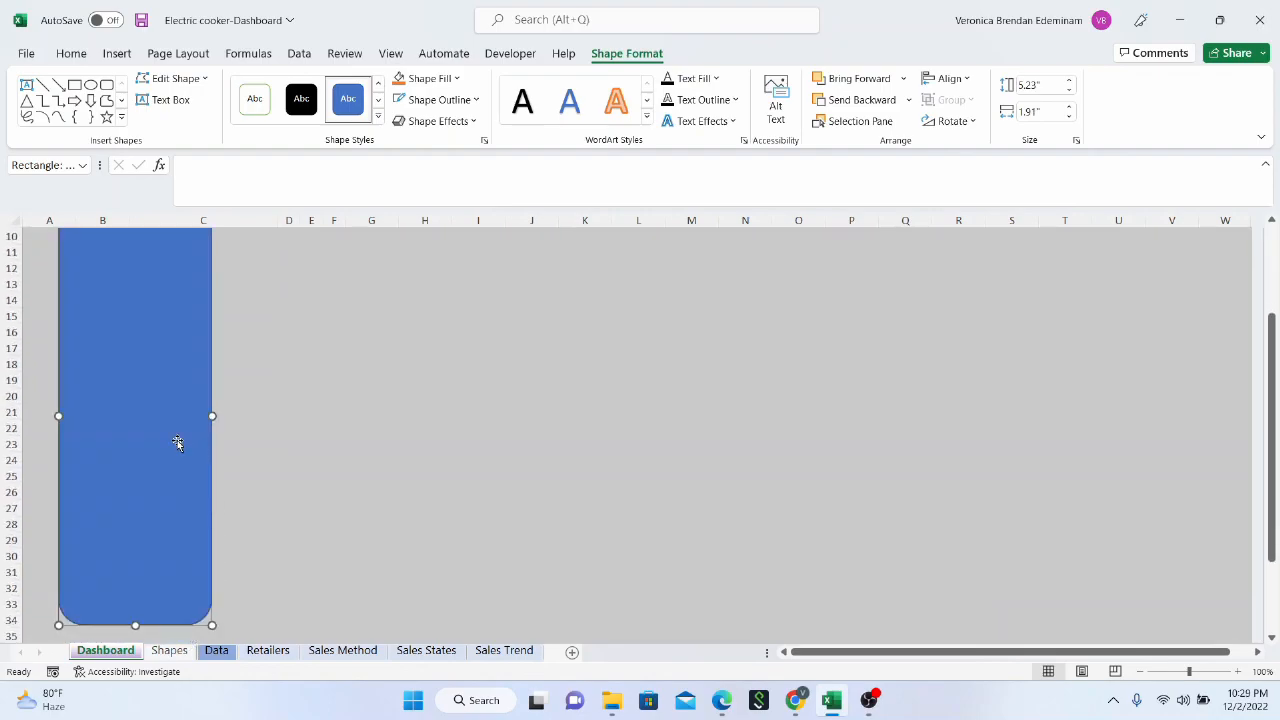
Move the tall rounded rectangle up to the sheet's left edge, just below the "Last Updated:" line
{"action": "scroll", "coordinate": [177, 440], "scroll_direction": "up", "scroll_amount": 3}
{"action": "left_click_drag", "start_coordinate": [120, 357], "coordinate": [91, 330]}
{"action": "scroll", "coordinate": [156, 420], "scroll_direction": "down", "scroll_amount": 1}
{"action": "scroll", "coordinate": [156, 420], "scroll_direction": "down", "scroll_amount": 1}
{"action": "scroll", "coordinate": [155, 412], "scroll_direction": "up", "scroll_amount": 2}
Give the tall rounded rectangle the white style with a green outline and widen it to about 2.15"
{"action": "left_click", "coordinate": [266, 92]}
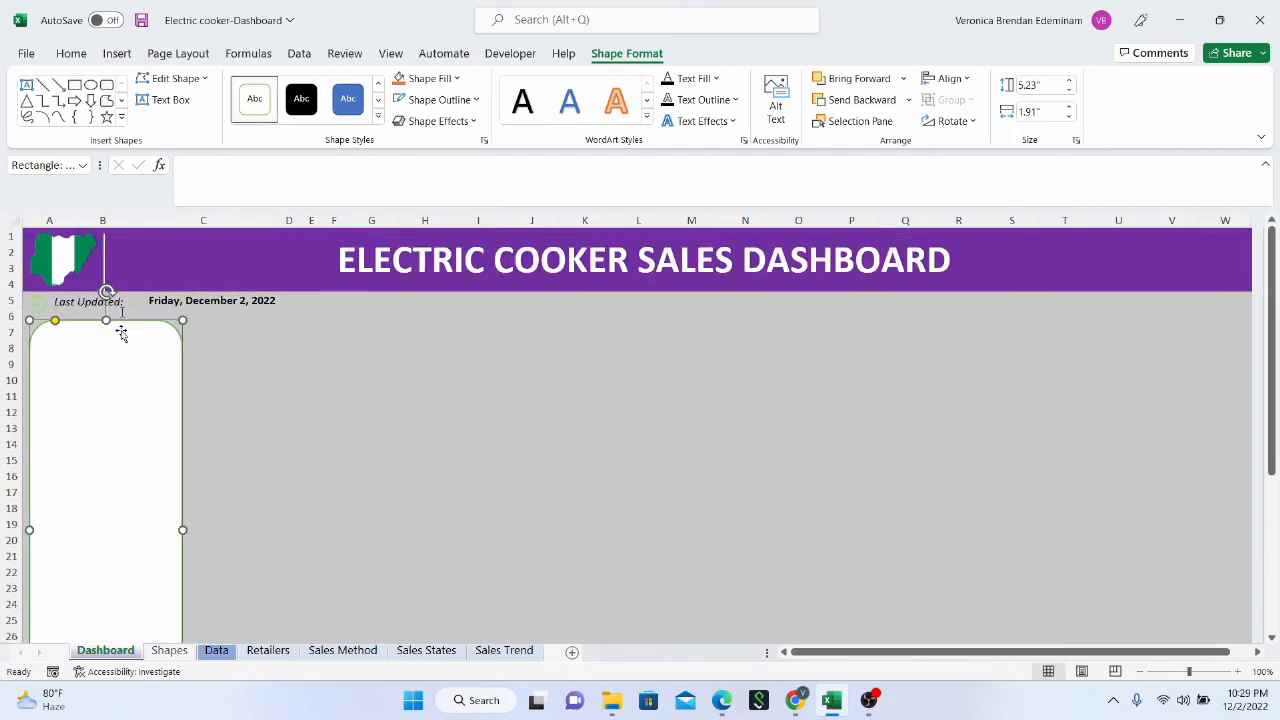
{"action": "scroll", "coordinate": [140, 473], "scroll_direction": "down", "scroll_amount": 2}
{"action": "scroll", "coordinate": [140, 473], "scroll_direction": "down", "scroll_amount": 3}
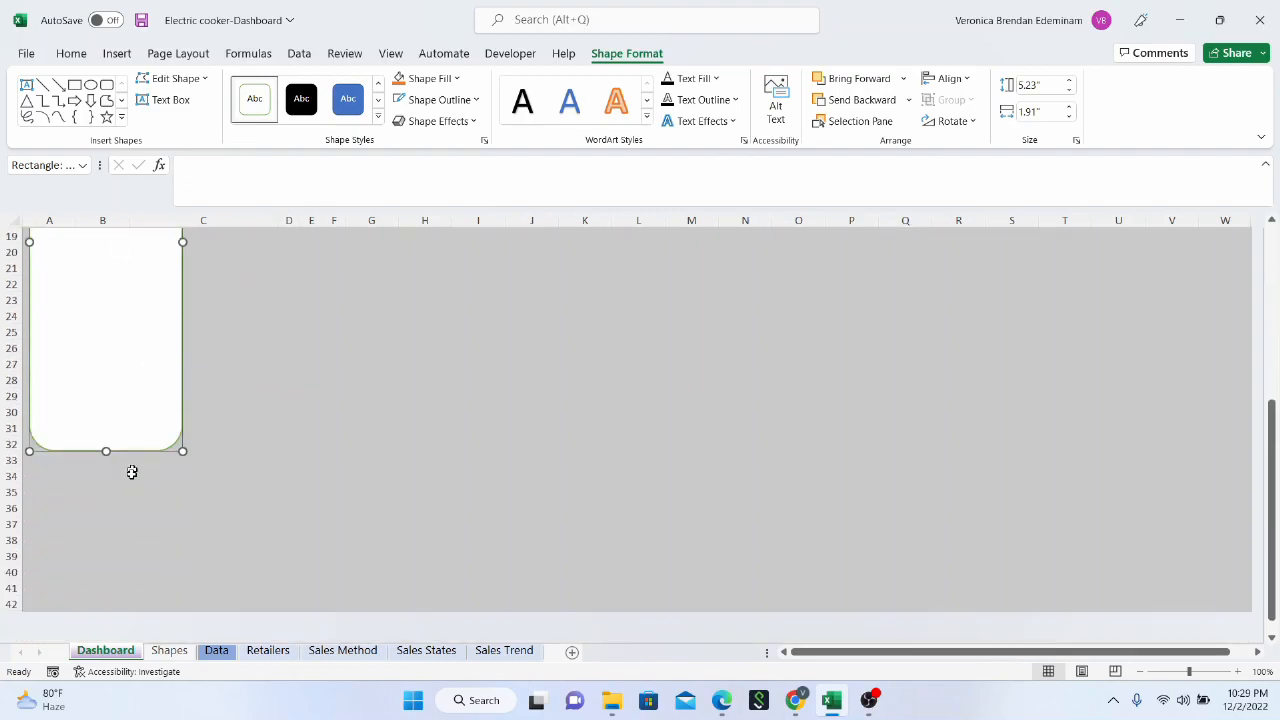
{"action": "scroll", "coordinate": [134, 475], "scroll_direction": "up", "scroll_amount": 5}
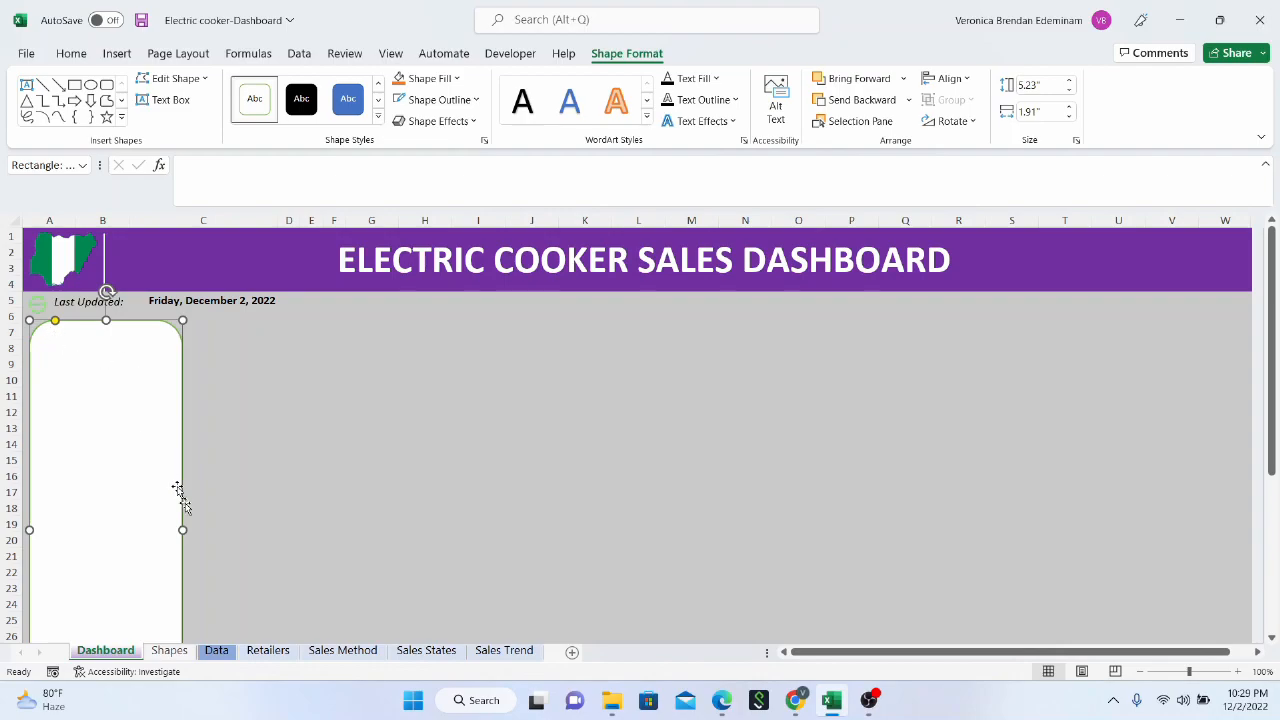
{"action": "left_click_drag", "start_coordinate": [188, 530], "coordinate": [202, 530]}
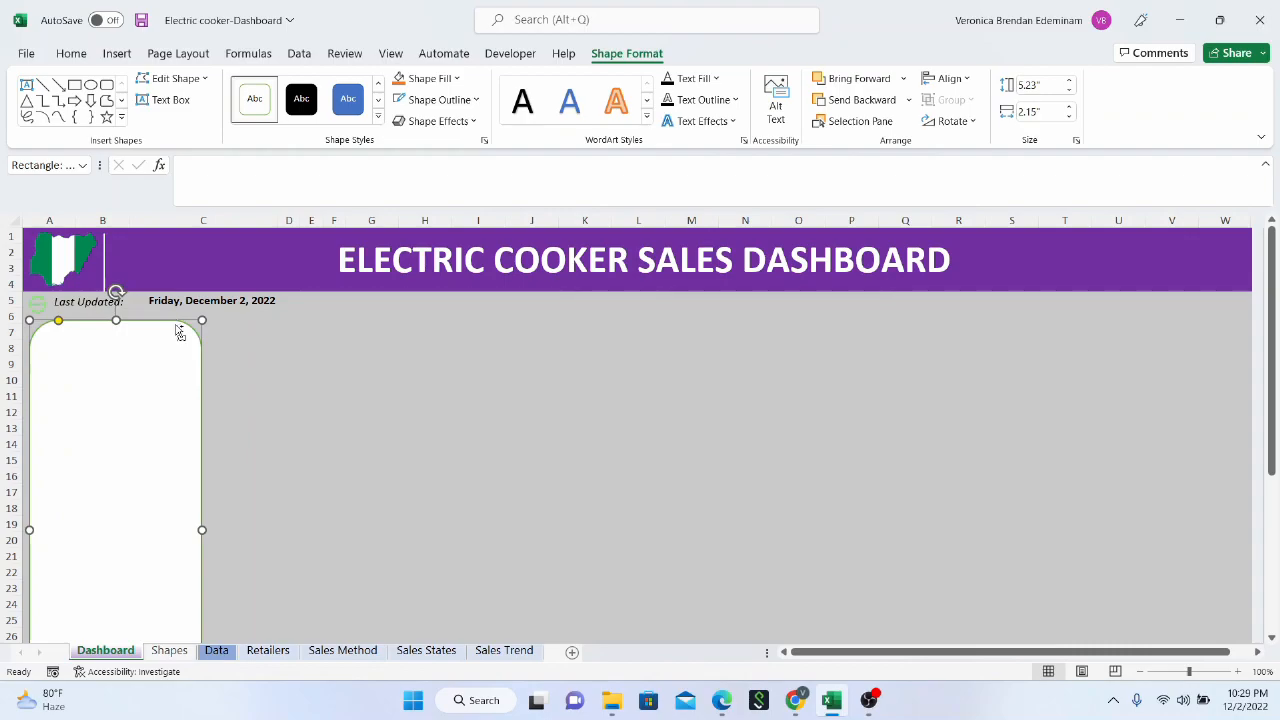
{"action": "left_click_drag", "start_coordinate": [179, 333], "coordinate": [192, 346]}
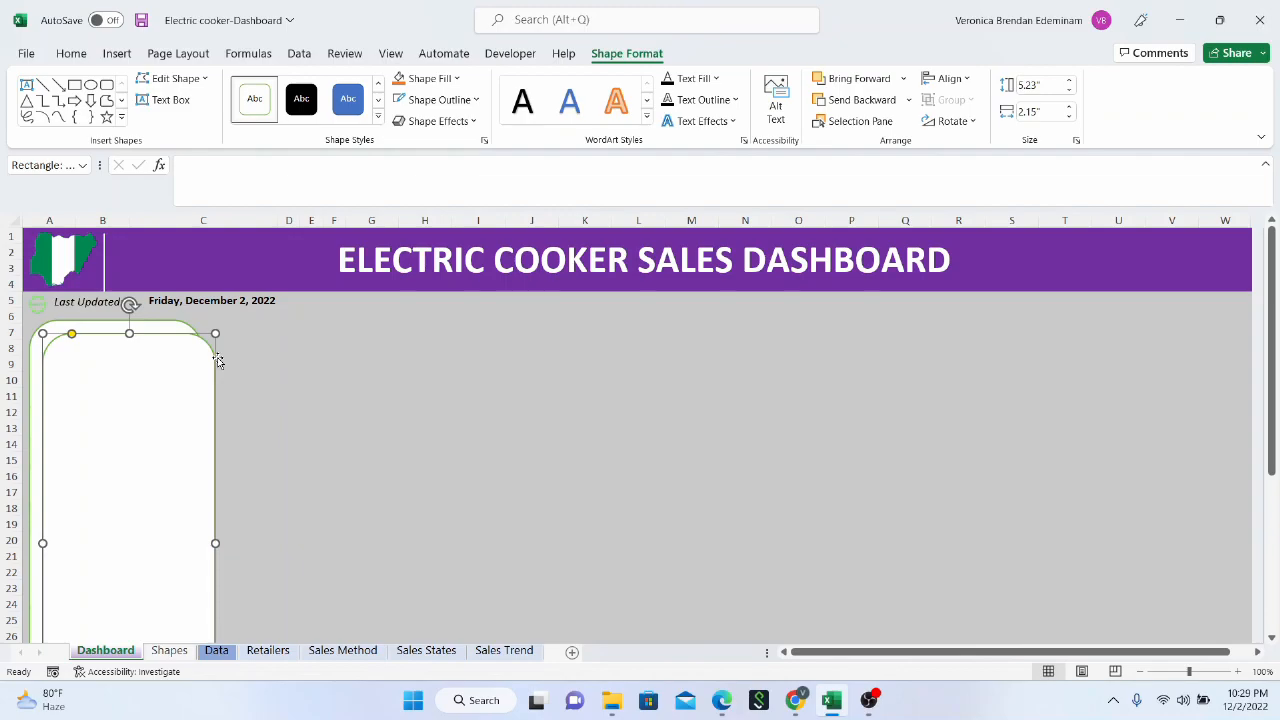
{"action": "key", "text": "Delete"}
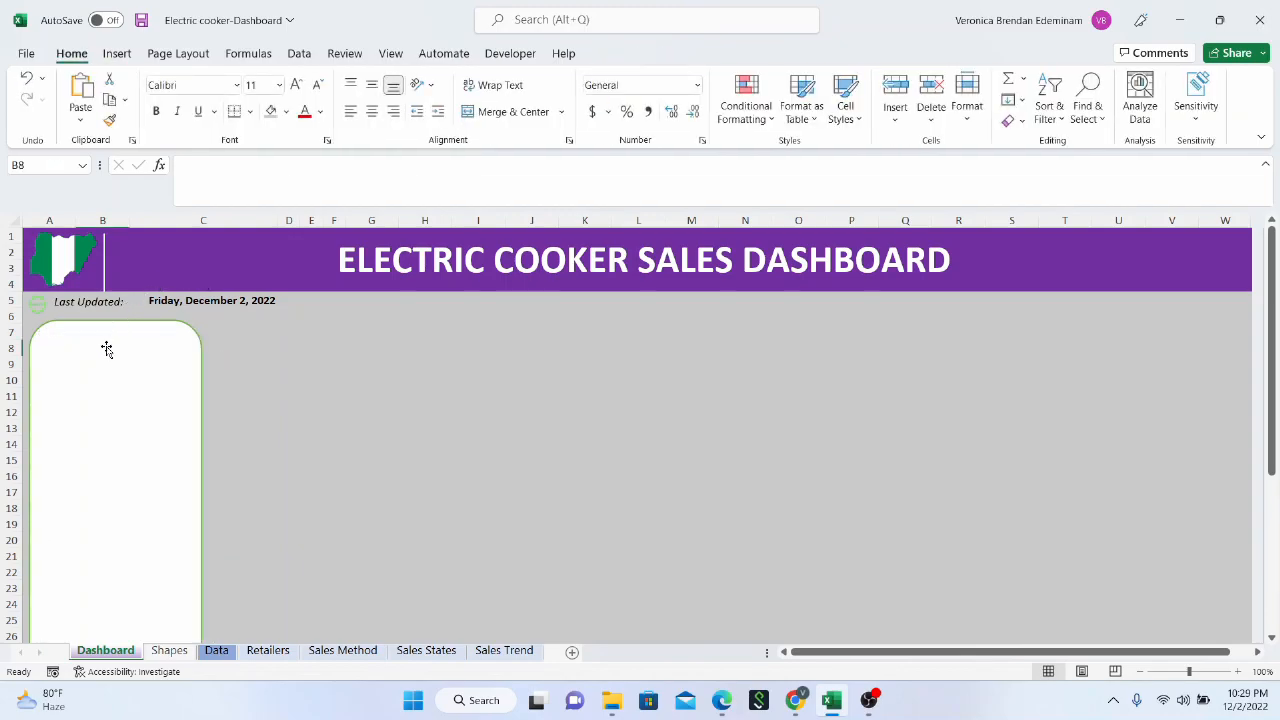
Label the tall panel "SELECT AREA" and make the text bold
{"action": "left_click", "coordinate": [106, 348]}
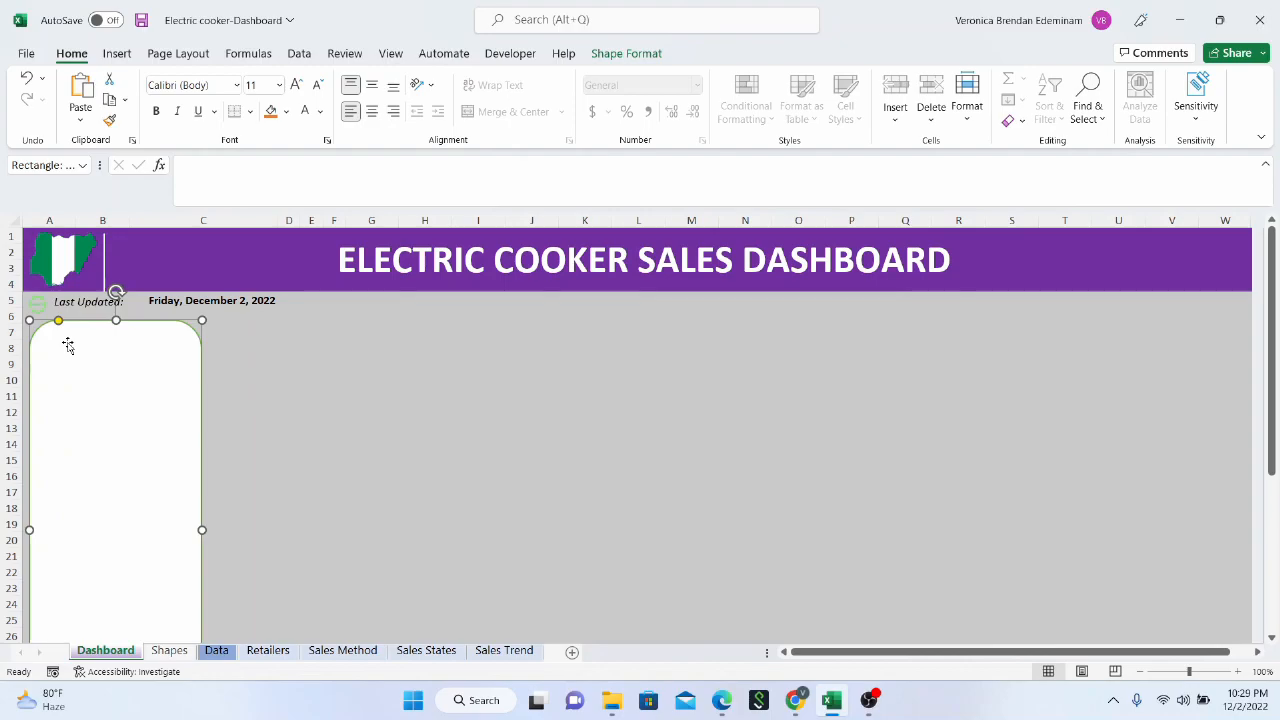
{"action": "type", "text": "SELECT AREA"}
{"action": "left_click_drag", "start_coordinate": [47, 338], "coordinate": [120, 341]}
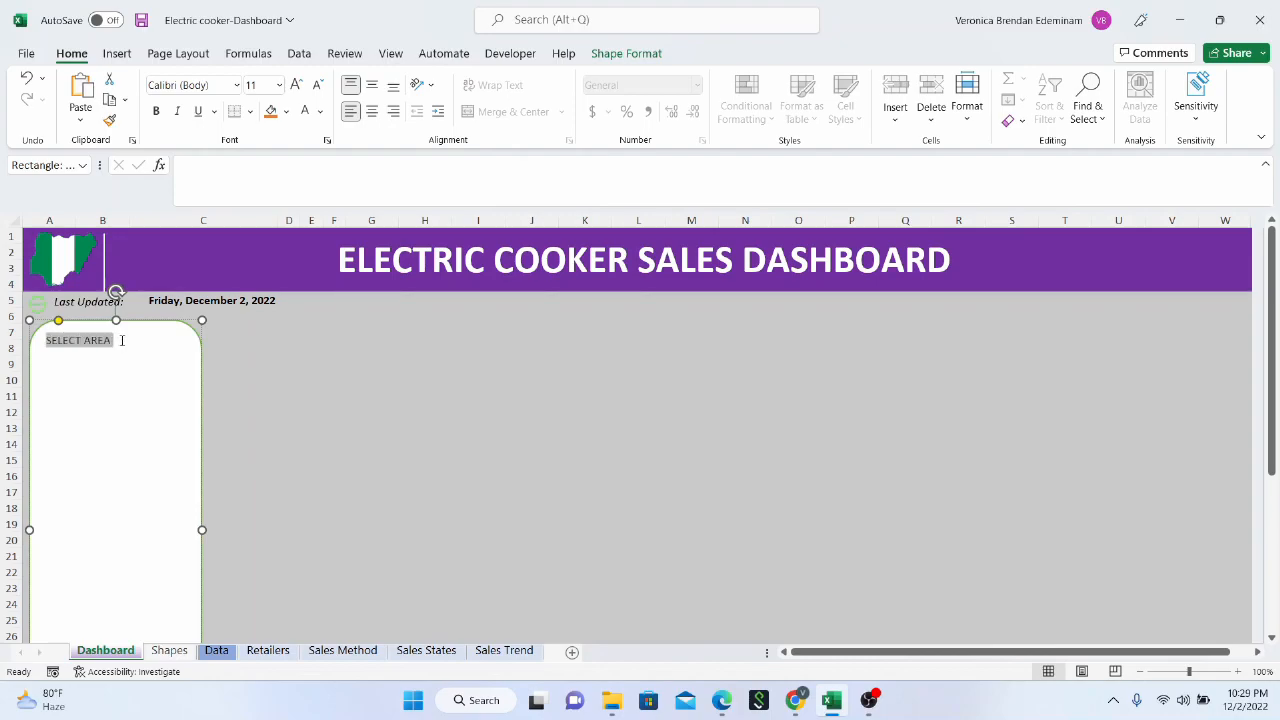
{"action": "key", "text": "ctrl+b"}
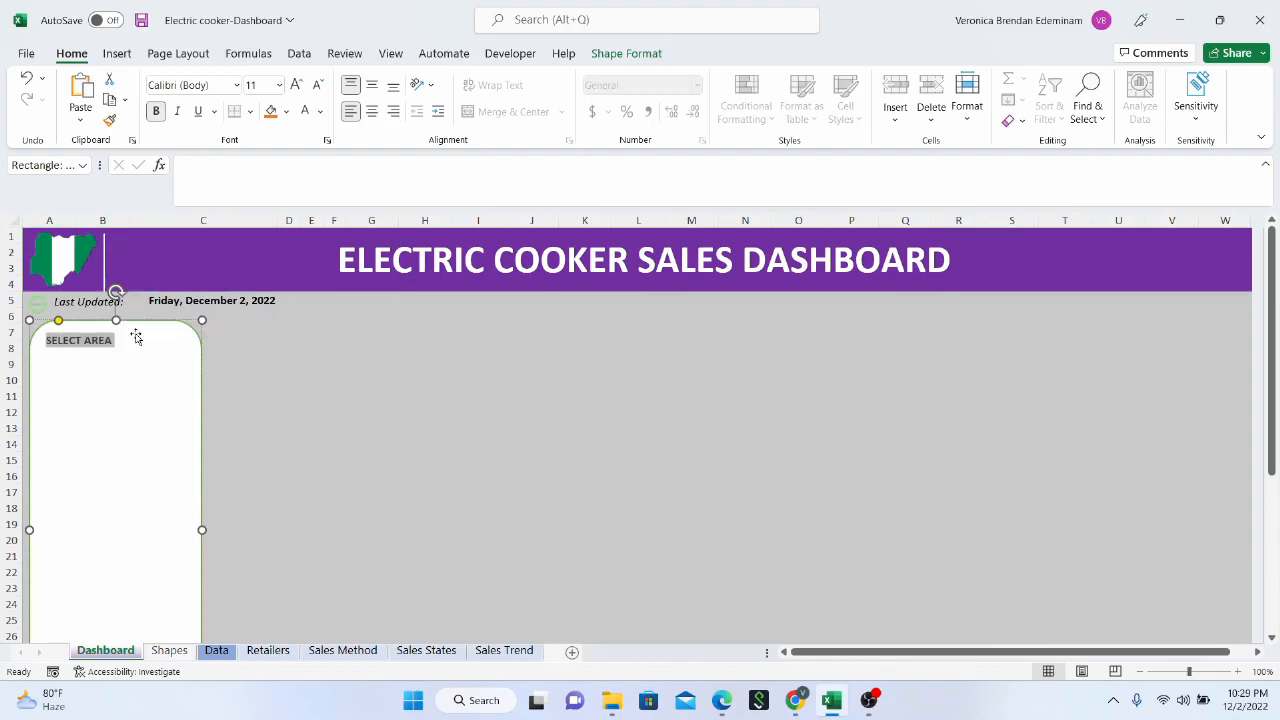
{"action": "left_click", "coordinate": [137, 335]}
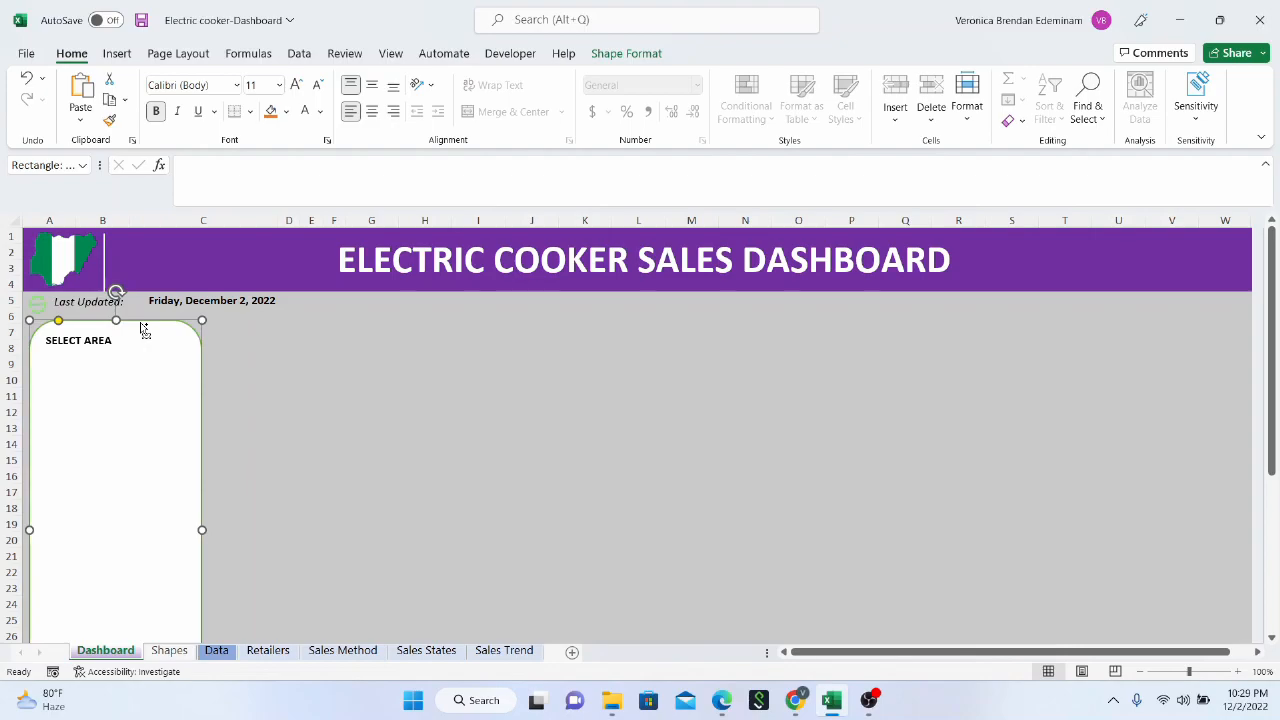
Duplicate the "SELECT AREA" panel three times and spread the copies out across the dashboard
{"action": "key", "text": "ctrl+d"}
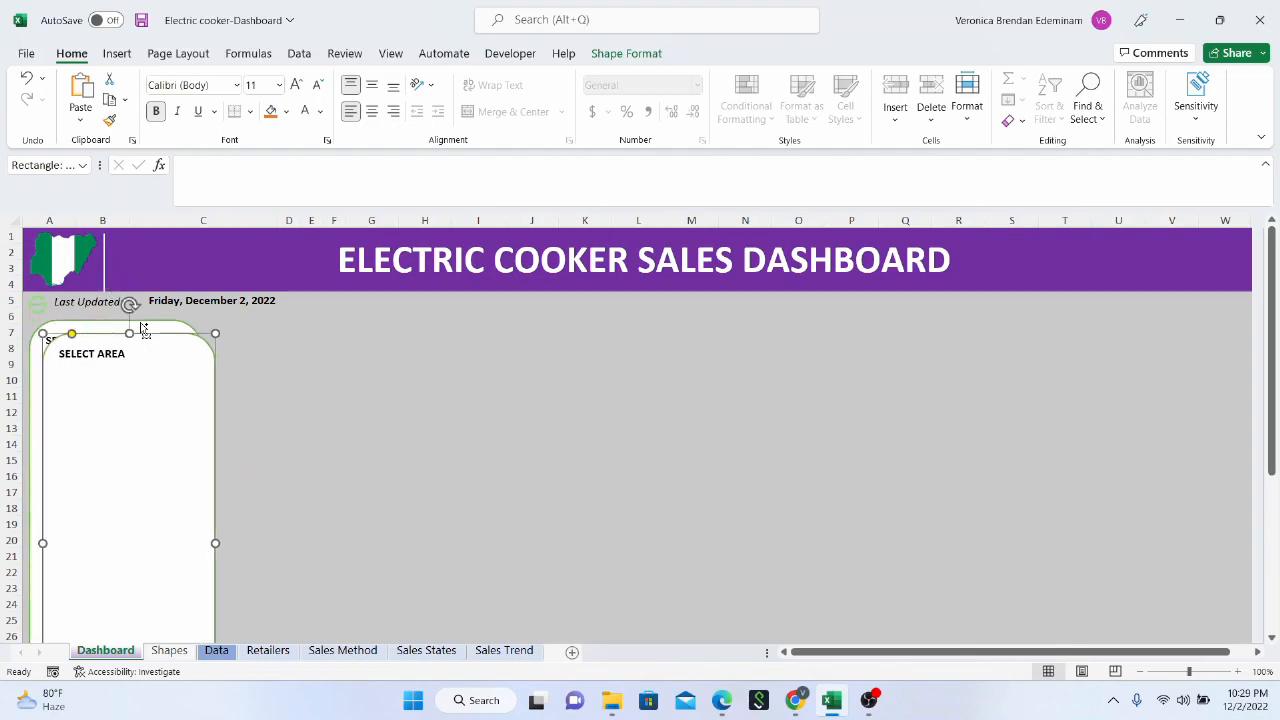
{"action": "key", "text": "ctrl+d"}
{"action": "key", "text": "ctrl+d"}
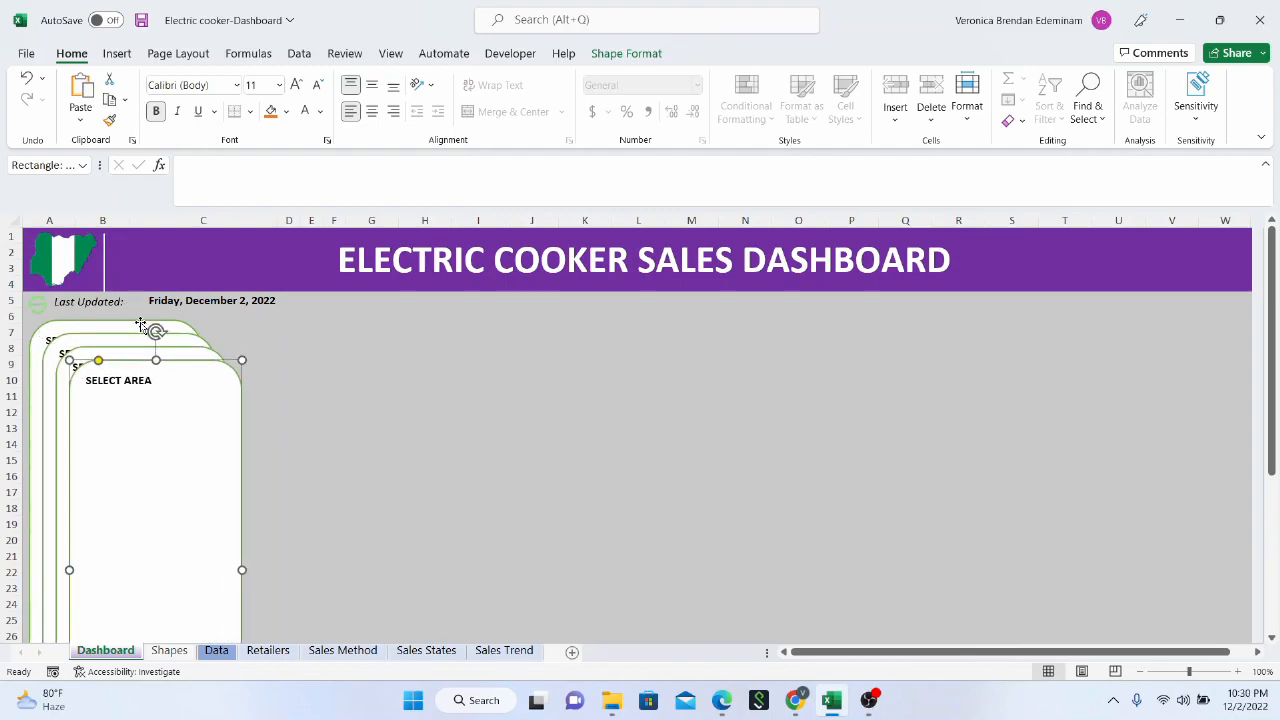
{"action": "scroll", "coordinate": [186, 414], "scroll_direction": "down", "scroll_amount": 4}
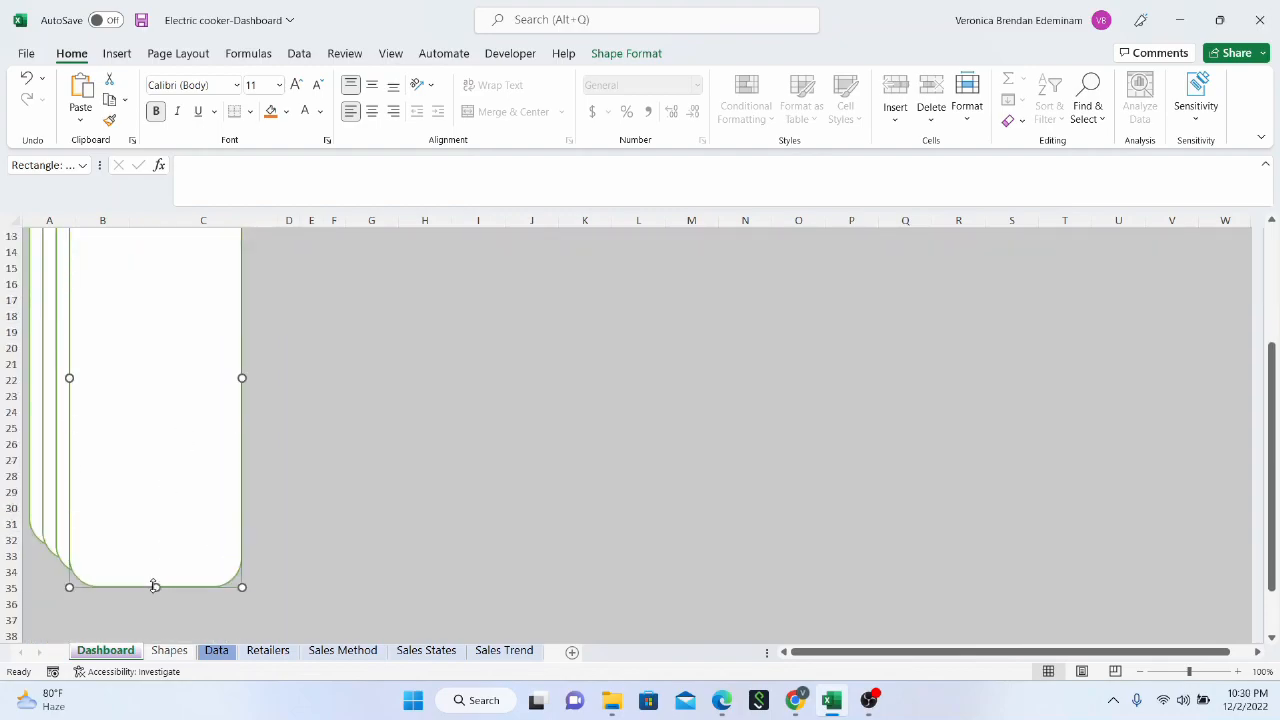
{"action": "left_click_drag", "start_coordinate": [189, 446], "coordinate": [1124, 478]}
{"action": "left_click_drag", "start_coordinate": [152, 422], "coordinate": [855, 470]}
{"action": "left_click_drag", "start_coordinate": [177, 412], "coordinate": [540, 432]}
Reshape the panel copy nearest the original into a short, wide box spanning about columns H to M, rows 8 to 14
{"action": "scroll", "coordinate": [560, 440], "scroll_direction": "up", "scroll_amount": 4}
{"action": "scroll", "coordinate": [520, 435], "scroll_direction": "down", "scroll_amount": 1}
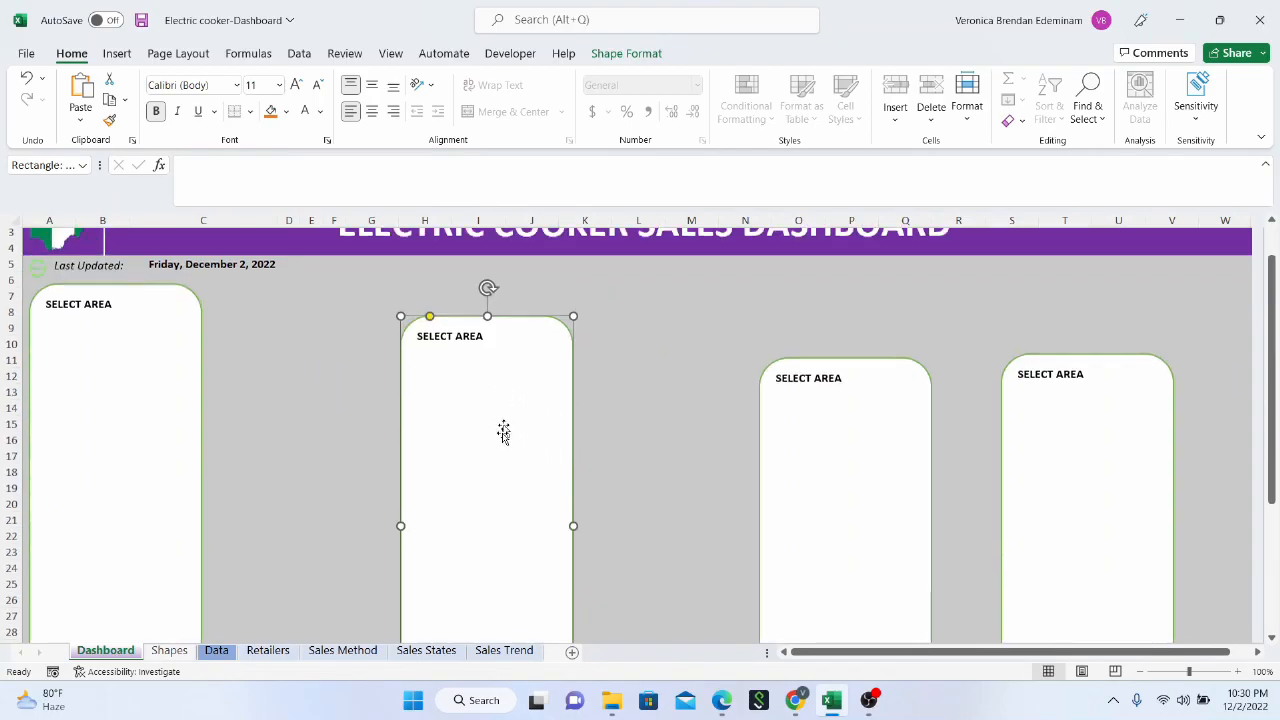
{"action": "scroll", "coordinate": [502, 480], "scroll_direction": "down", "scroll_amount": 3}
{"action": "left_click_drag", "start_coordinate": [487, 576], "coordinate": [490, 427]}
{"action": "scroll", "coordinate": [499, 433], "scroll_direction": "up", "scroll_amount": 4}
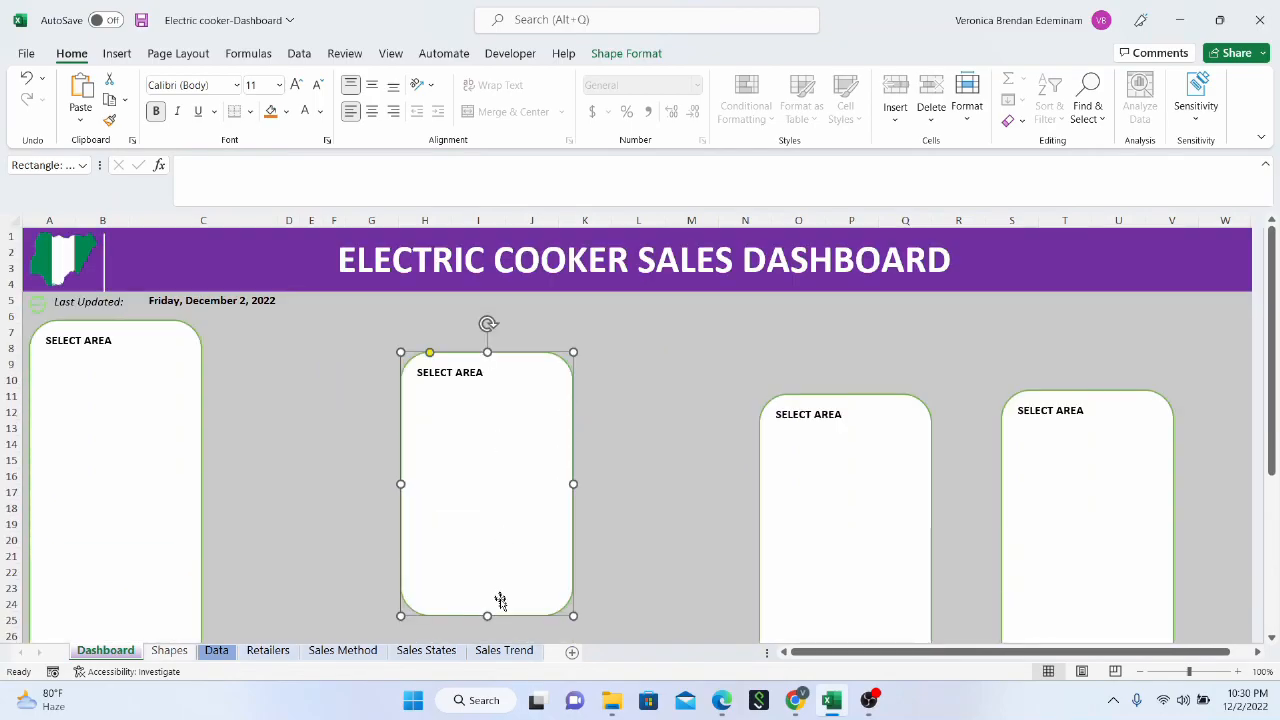
{"action": "left_click_drag", "start_coordinate": [575, 484], "coordinate": [714, 484]}
{"action": "scroll", "coordinate": [560, 520], "scroll_direction": "down", "scroll_amount": 4}
{"action": "left_click_drag", "start_coordinate": [559, 421], "coordinate": [549, 263]}
{"action": "scroll", "coordinate": [546, 349], "scroll_direction": "up", "scroll_amount": 4}
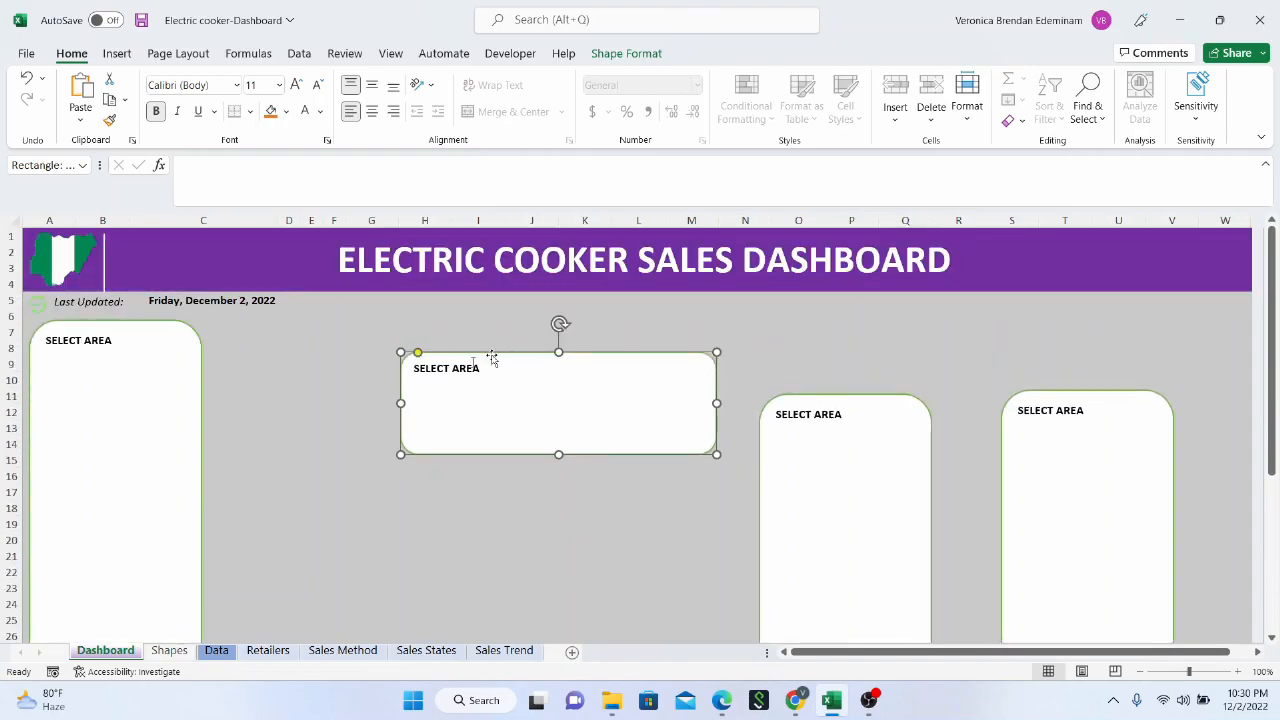
Place the wide box beside the tall left panel and stretch it across to column S and down to row 15
{"action": "left_click_drag", "start_coordinate": [483, 397], "coordinate": [290, 363]}
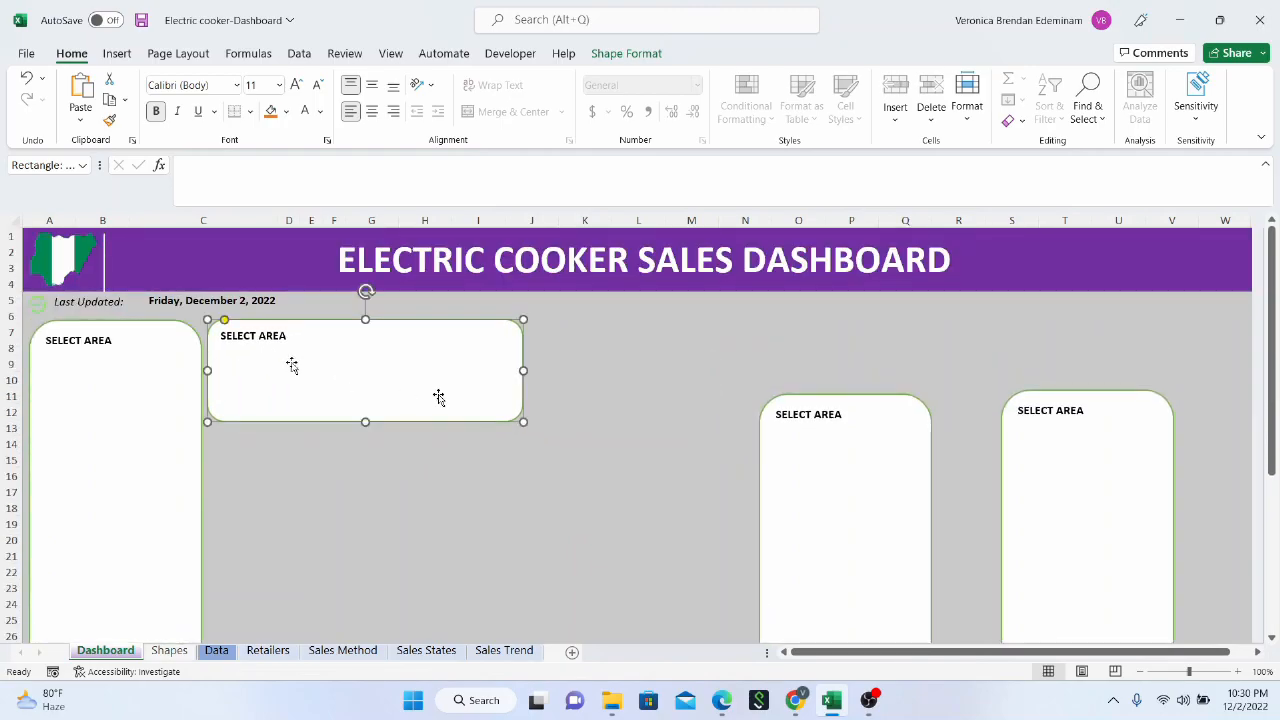
{"action": "left_click_drag", "start_coordinate": [519, 374], "coordinate": [560, 369]}
{"action": "left_click_drag", "start_coordinate": [374, 366], "coordinate": [331, 376]}
{"action": "left_click_drag", "start_coordinate": [521, 376], "coordinate": [1026, 376]}
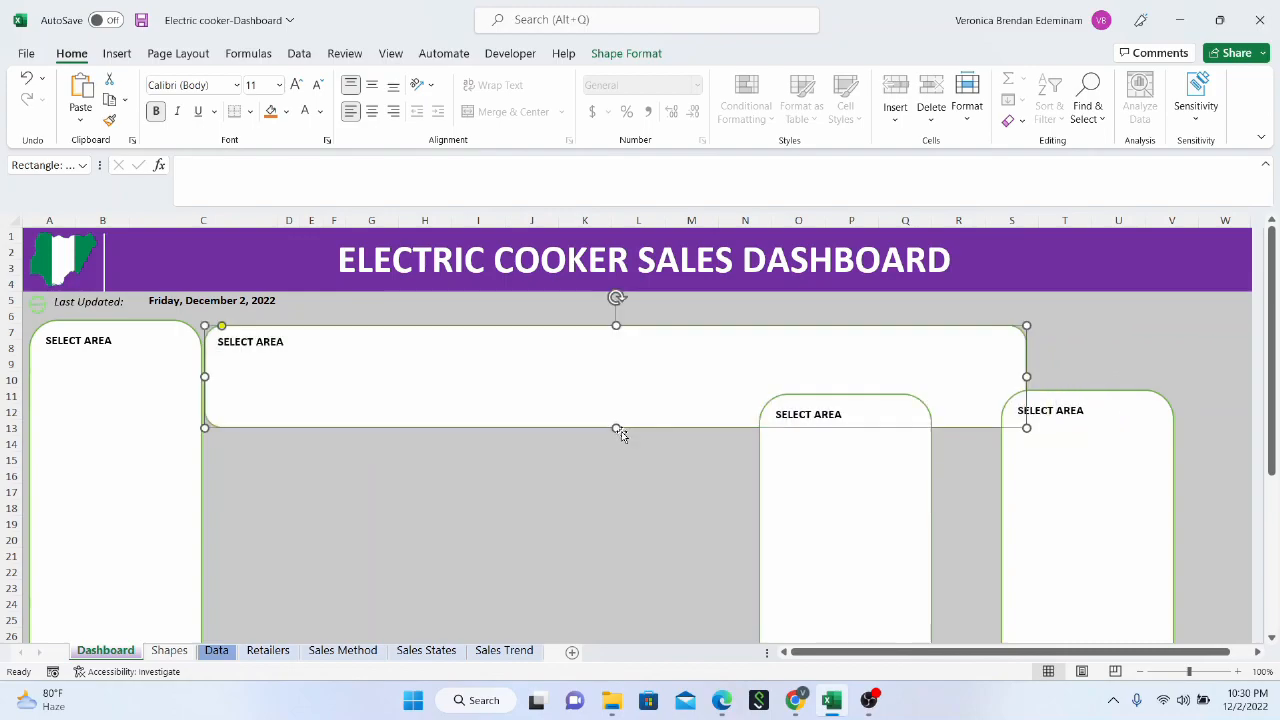
{"action": "left_click_drag", "start_coordinate": [617, 429], "coordinate": [616, 471]}
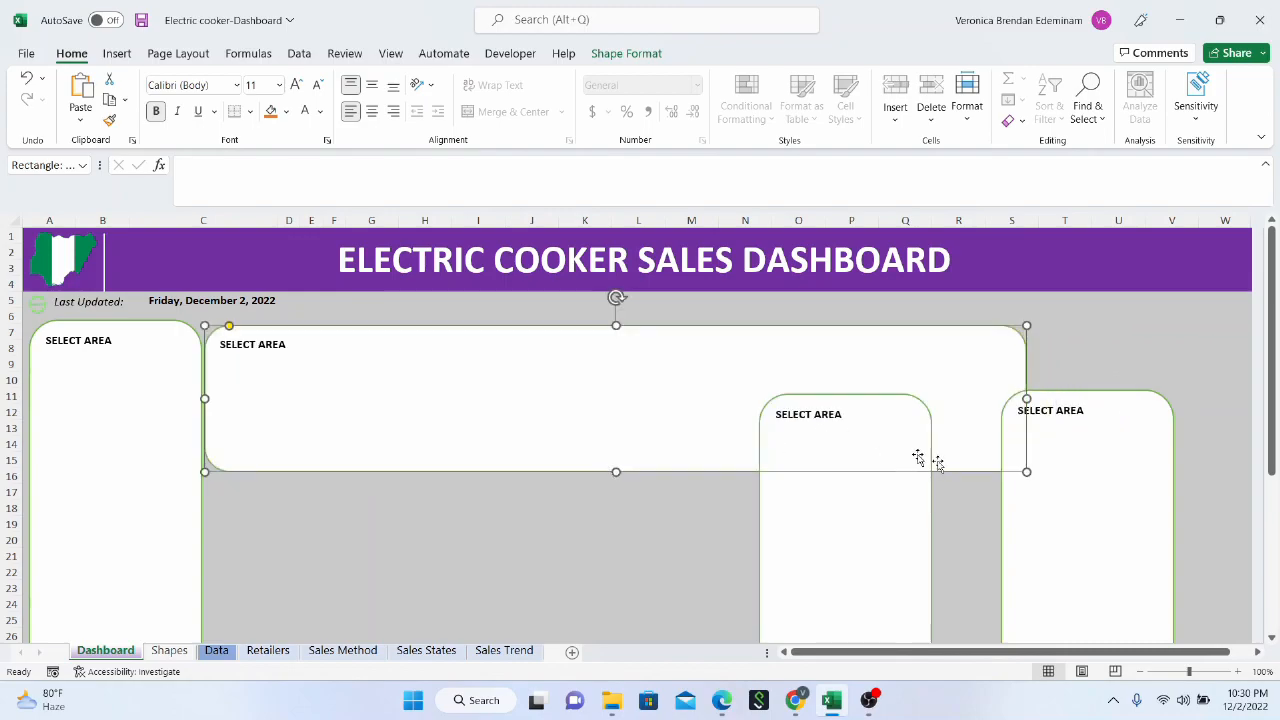
Reshape the panel copy over columns N to Q into a wider, shorter card spanning about columns K to O
{"action": "scroll", "coordinate": [900, 455], "scroll_direction": "down", "scroll_amount": 5}
{"action": "left_click", "coordinate": [840, 440]}
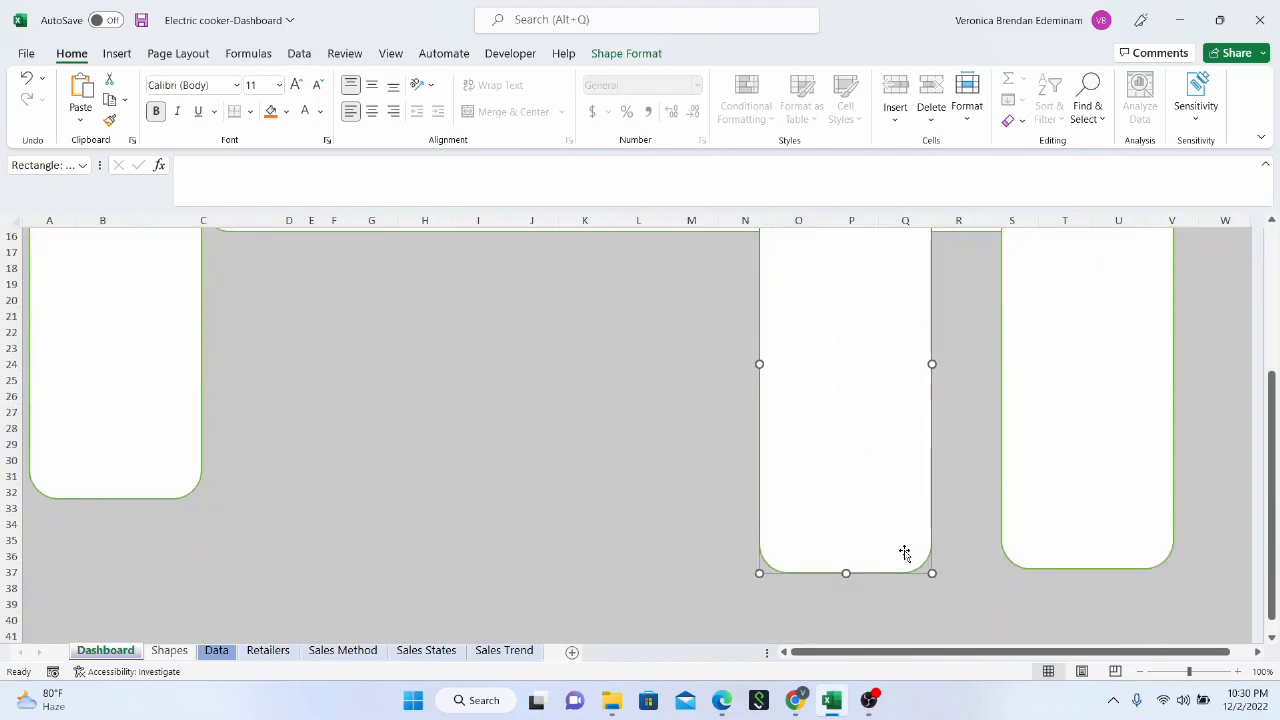
{"action": "left_click_drag", "start_coordinate": [761, 364], "coordinate": [566, 364]}
{"action": "left_click_drag", "start_coordinate": [932, 571], "coordinate": [823, 391]}
{"action": "scroll", "coordinate": [661, 453], "scroll_direction": "up", "scroll_amount": 5}
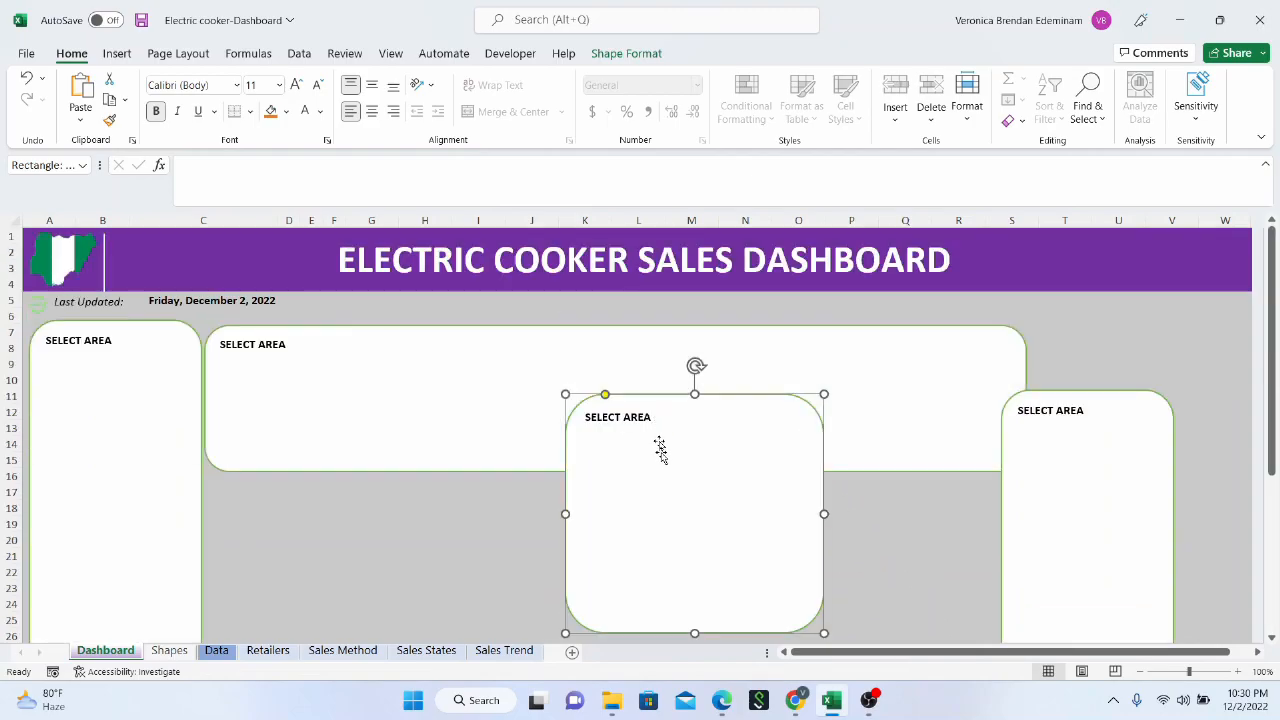
Move the card under the wide panel beside the tall left panel and extend its bottom to about row 32
{"action": "scroll", "coordinate": [670, 468], "scroll_direction": "down", "scroll_amount": 2}
{"action": "left_click_drag", "start_coordinate": [670, 468], "coordinate": [317, 549]}
{"action": "scroll", "coordinate": [409, 566], "scroll_direction": "down", "scroll_amount": 1}
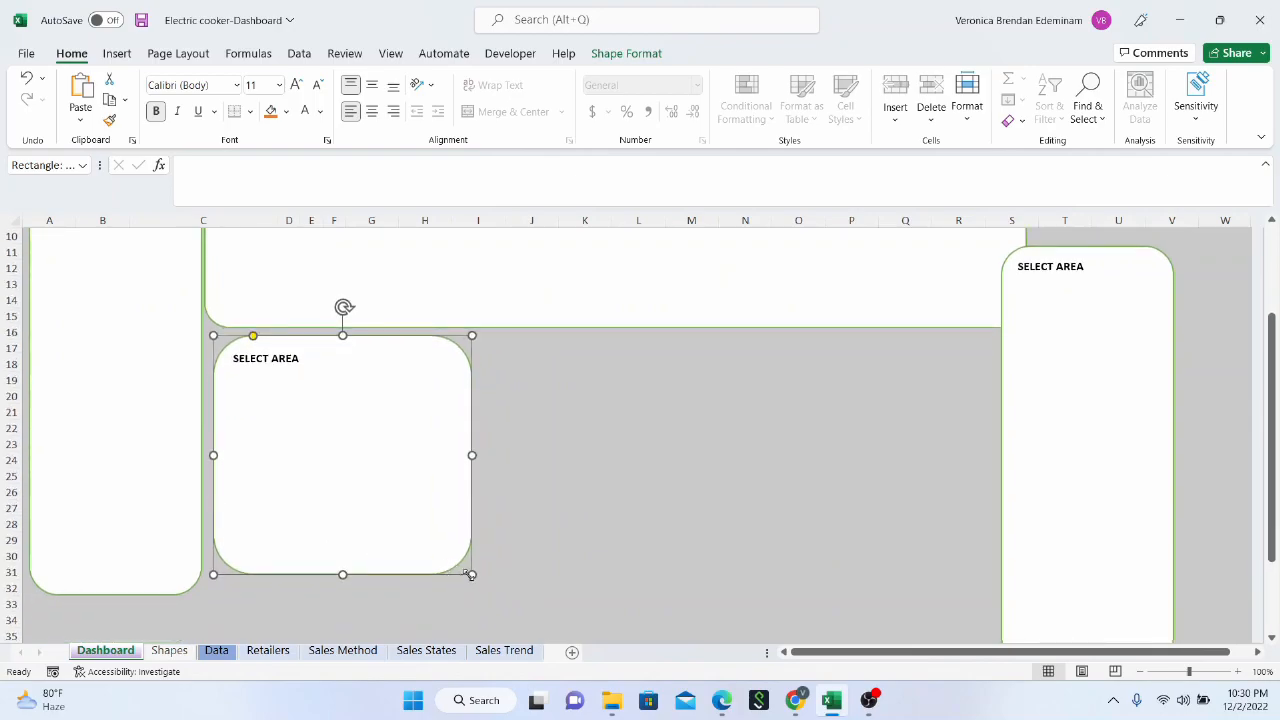
{"action": "left_click_drag", "start_coordinate": [471, 578], "coordinate": [478, 595]}
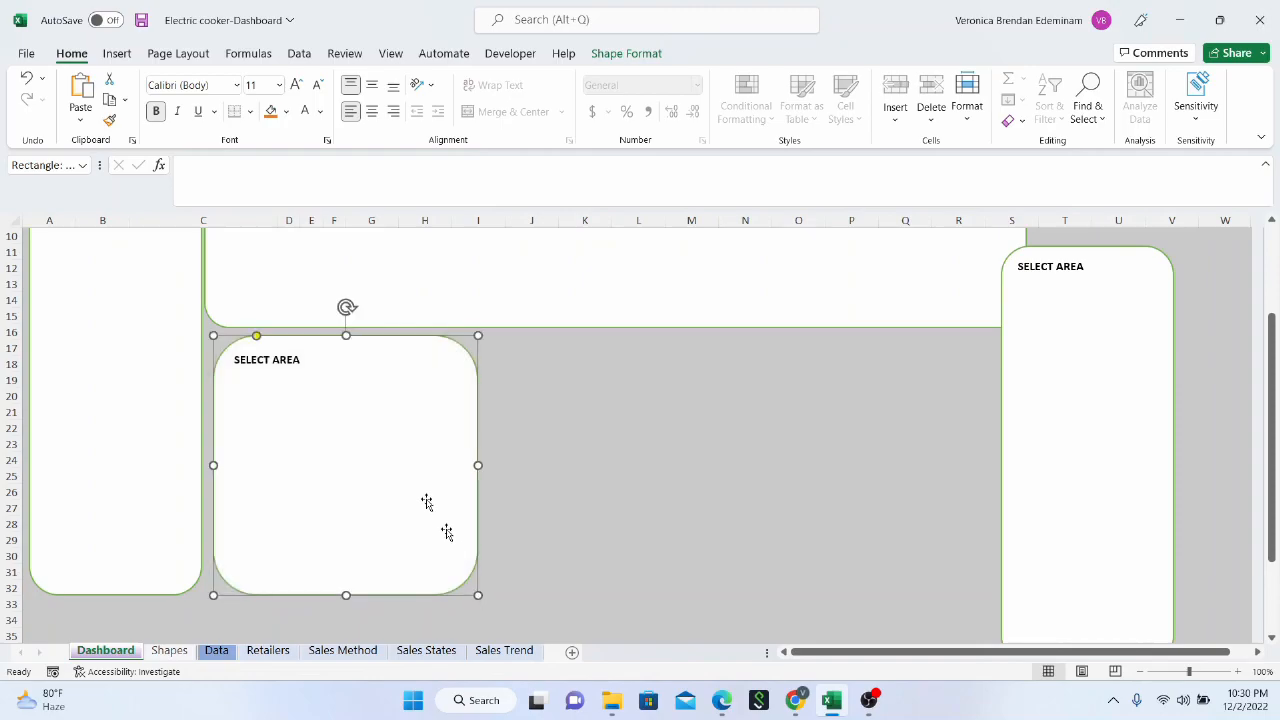
{"action": "left_click_drag", "start_coordinate": [423, 498], "coordinate": [420, 495]}
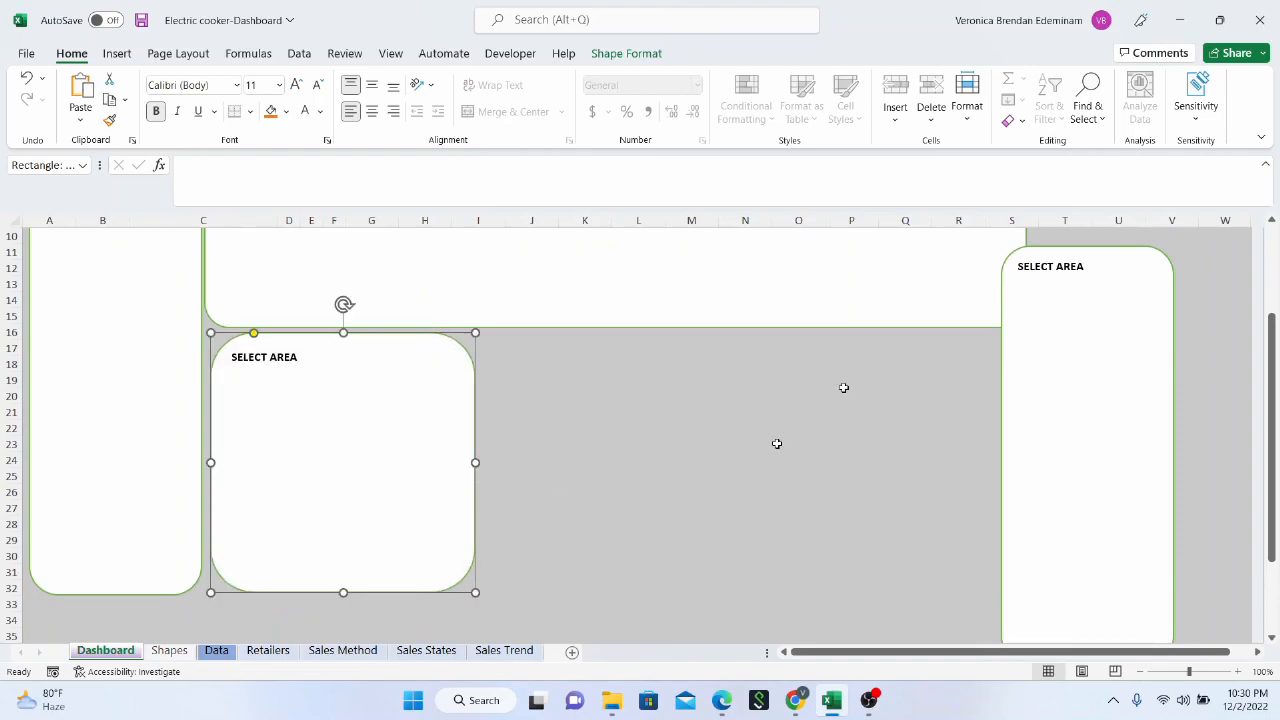
Align the rightmost tall panel with the left panel's top near the right edge and widen it leftward to column S
{"action": "left_click", "coordinate": [1055, 398]}
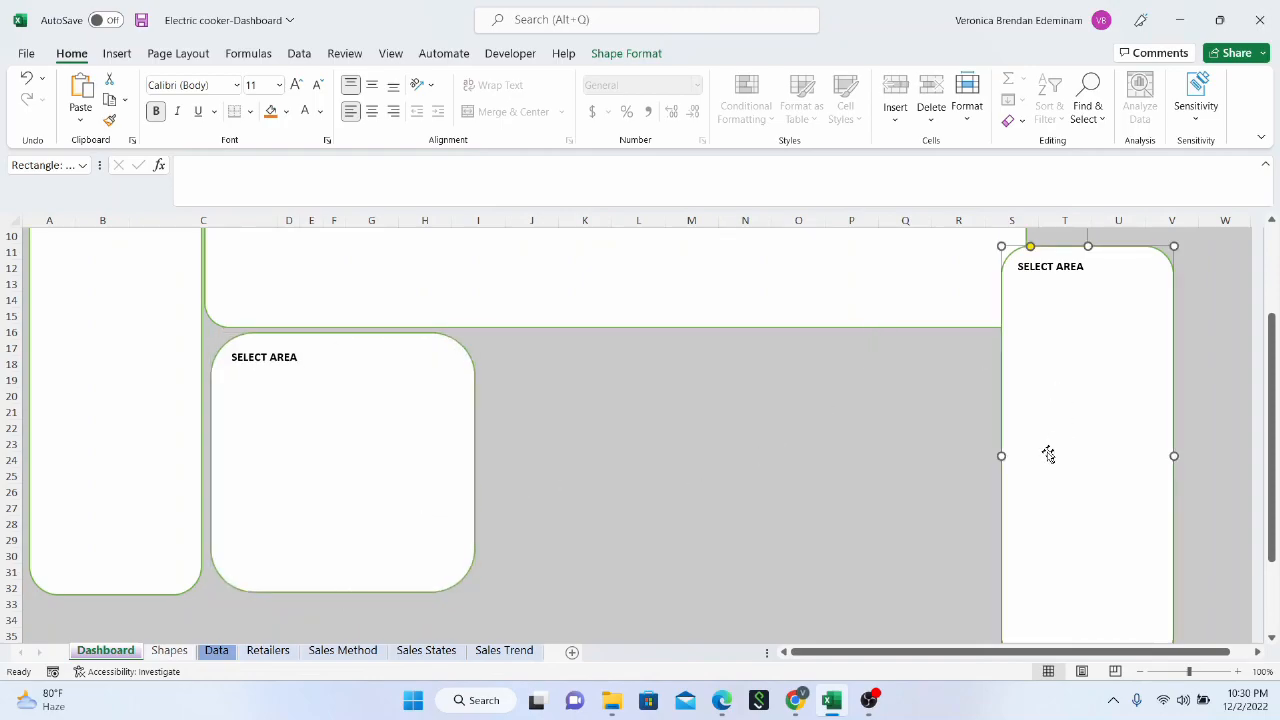
{"action": "scroll", "coordinate": [1045, 455], "scroll_direction": "up", "scroll_amount": 3}
{"action": "scroll", "coordinate": [1045, 457], "scroll_direction": "down", "scroll_amount": 4}
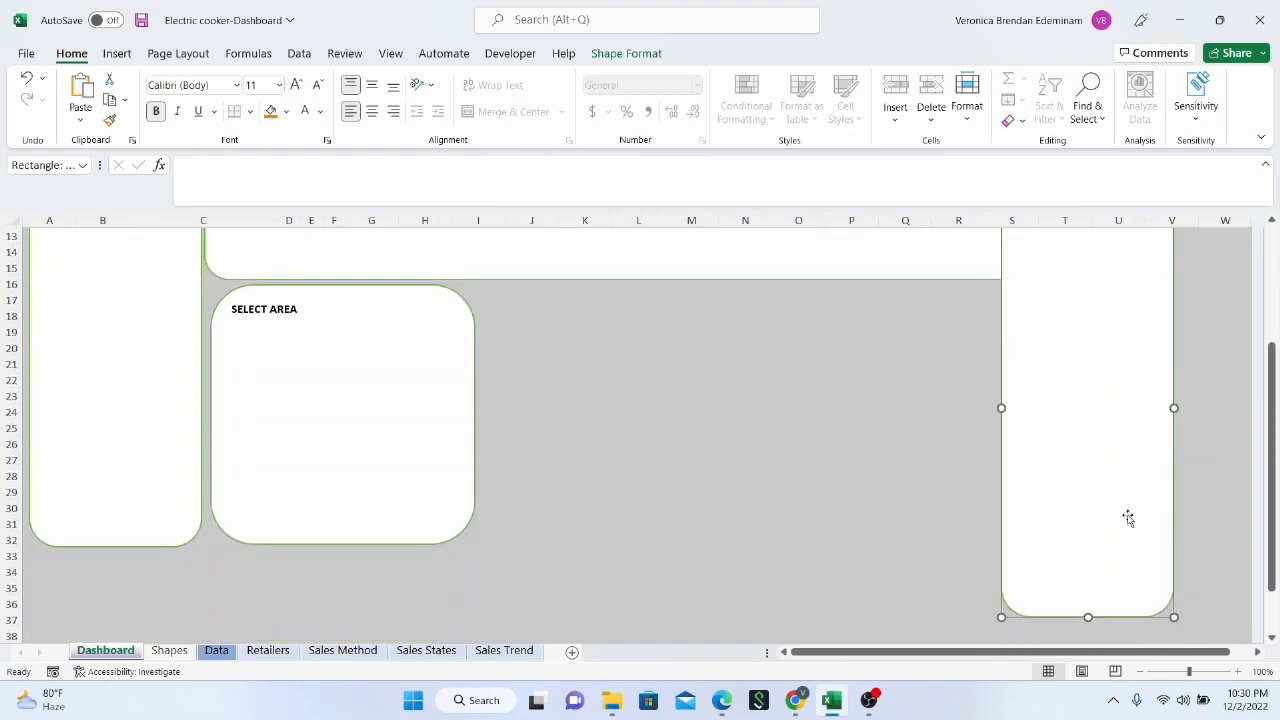
{"action": "scroll", "coordinate": [1126, 517], "scroll_direction": "up", "scroll_amount": 4}
{"action": "left_click_drag", "start_coordinate": [1111, 491], "coordinate": [1157, 428]}
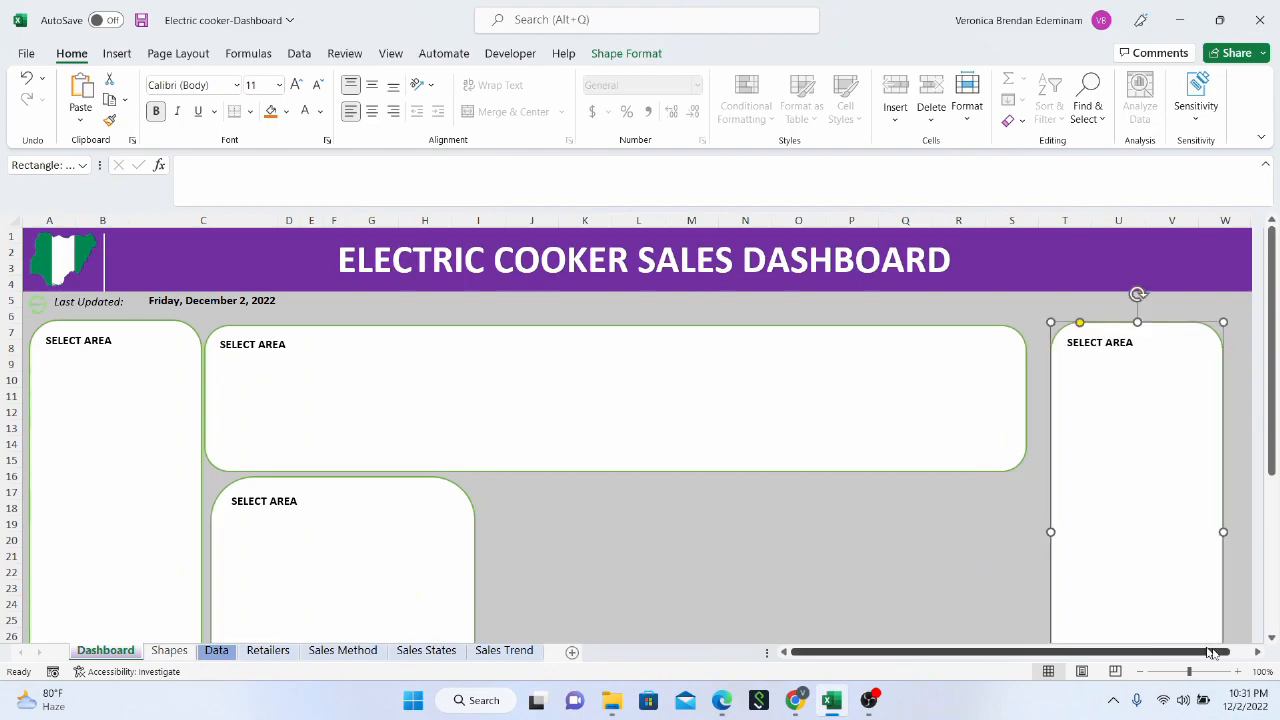
{"action": "scroll", "coordinate": [1180, 570], "scroll_direction": "down", "scroll_amount": 3}
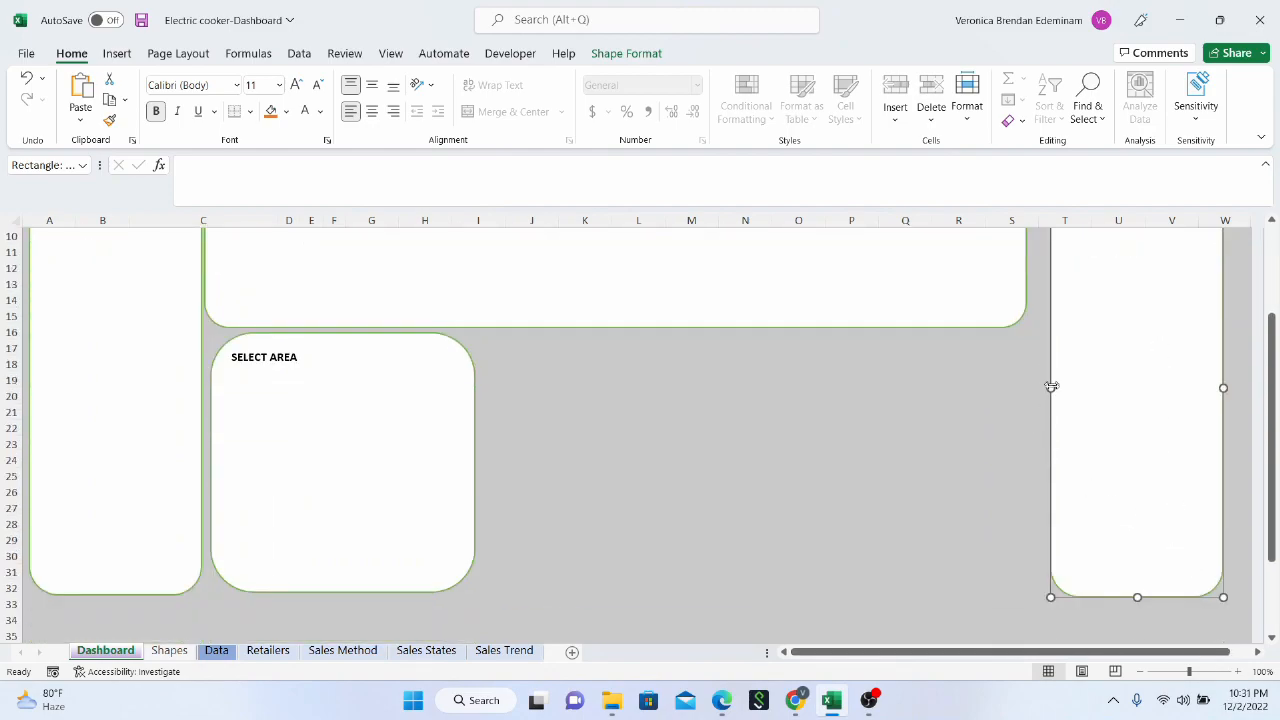
{"action": "left_click_drag", "start_coordinate": [1011, 389], "coordinate": [975, 399]}
Narrow the wide panel to column R beside the right tall panel and extend its bottom to about row 18
{"action": "left_click", "coordinate": [863, 294]}
{"action": "scroll", "coordinate": [948, 371], "scroll_direction": "up", "scroll_amount": 3}
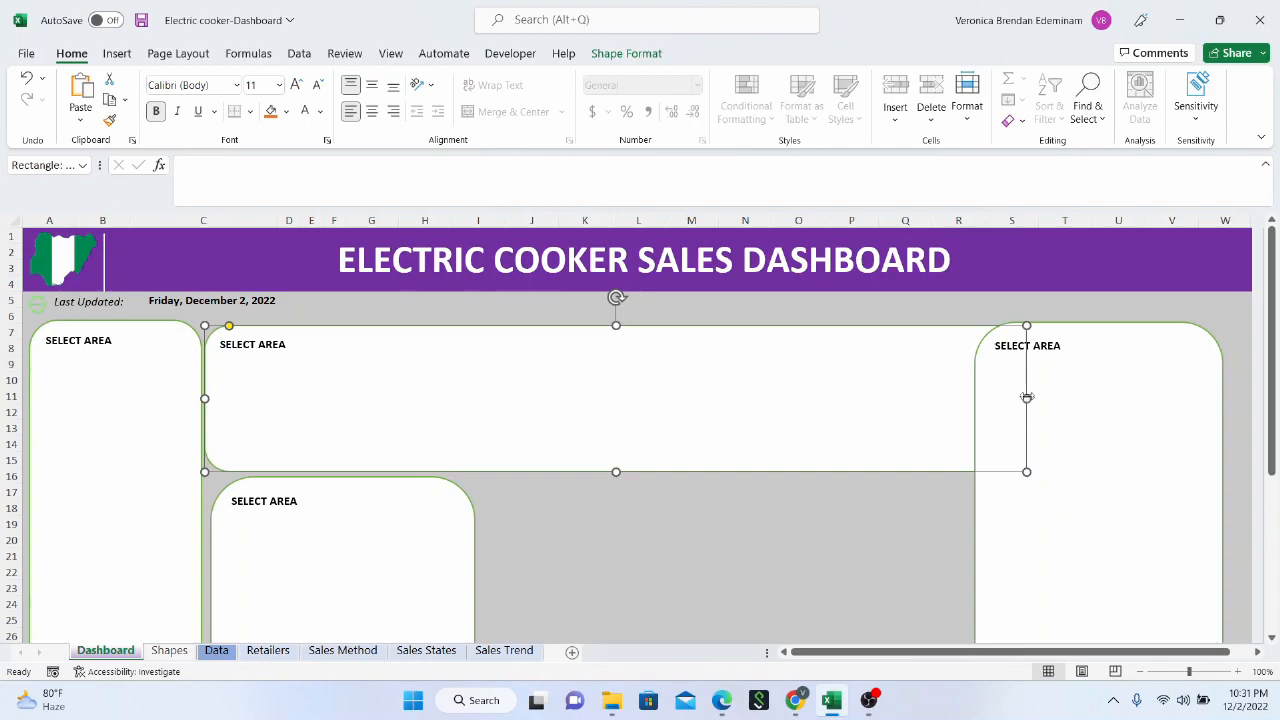
{"action": "left_click_drag", "start_coordinate": [1024, 398], "coordinate": [968, 399]}
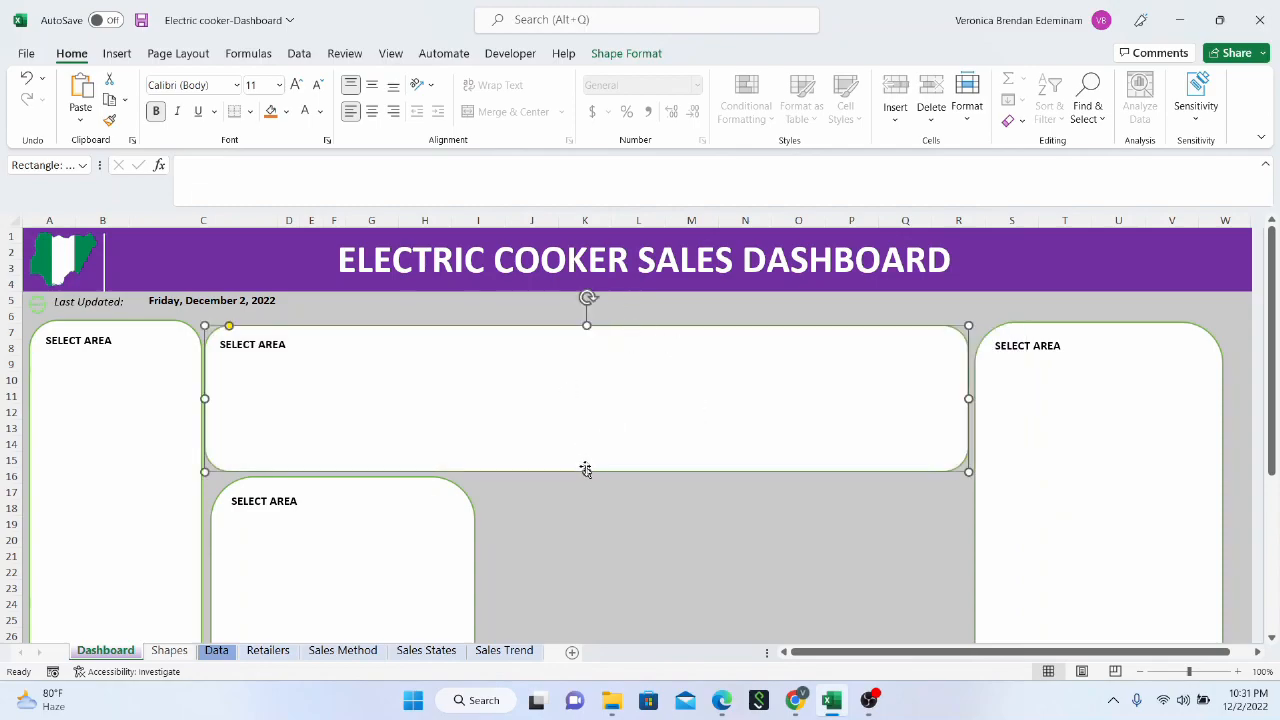
{"action": "left_click_drag", "start_coordinate": [588, 476], "coordinate": [583, 511]}
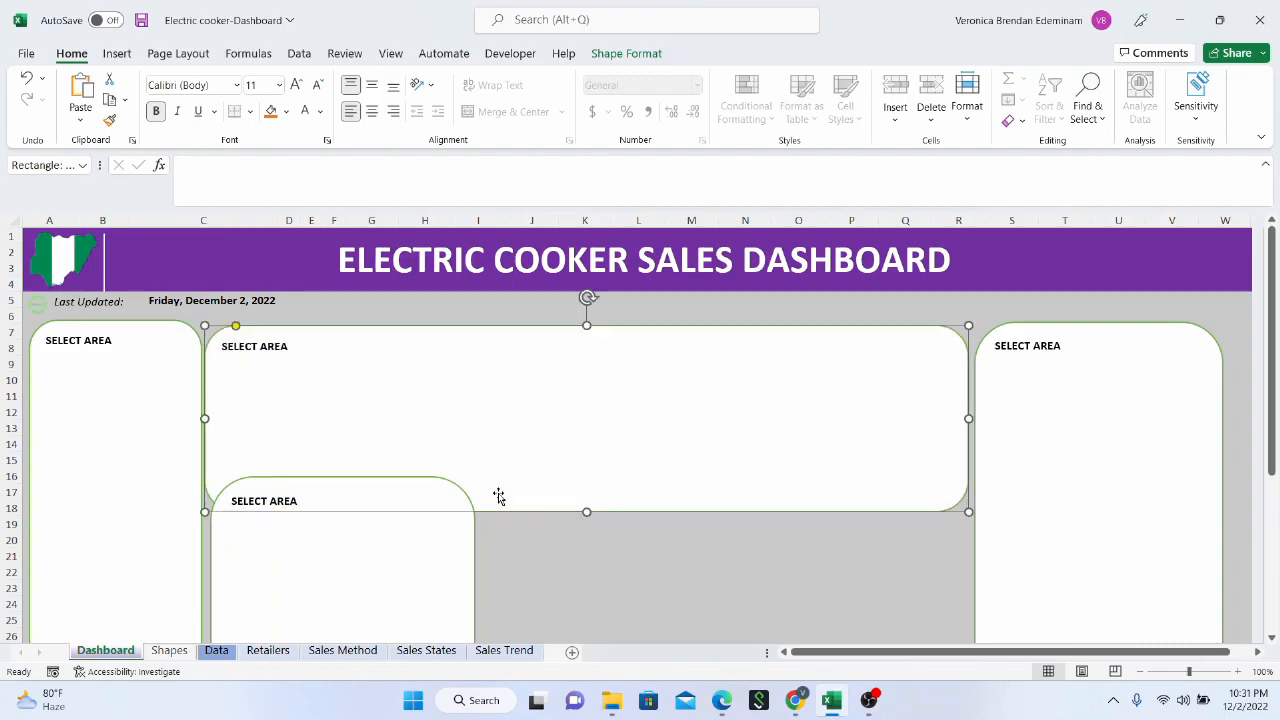
Shift the lower card's span to about rows 19 to 33 and stretch the left tall panel down to about row 34
{"action": "scroll", "coordinate": [494, 497], "scroll_direction": "down", "scroll_amount": 3}
{"action": "left_click", "coordinate": [386, 491]}
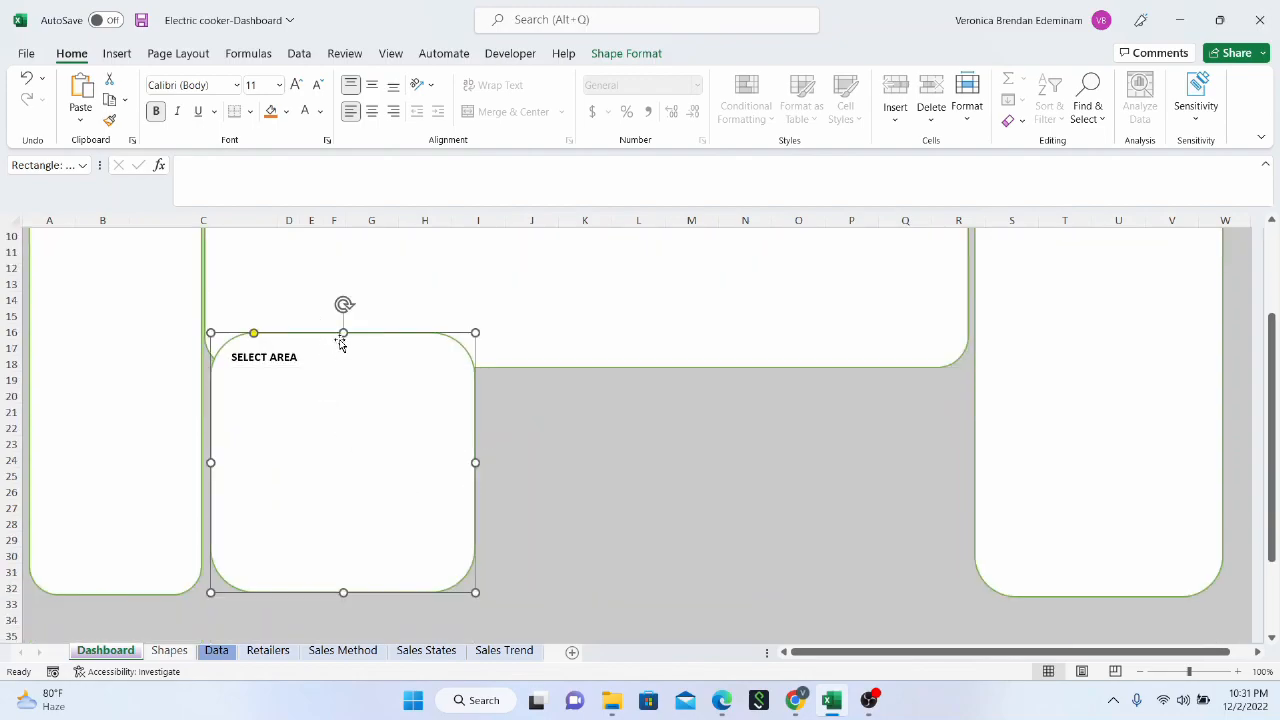
{"action": "left_click_drag", "start_coordinate": [343, 332], "coordinate": [332, 382]}
{"action": "left_click_drag", "start_coordinate": [342, 593], "coordinate": [342, 617]}
{"action": "left_click", "coordinate": [166, 583]}
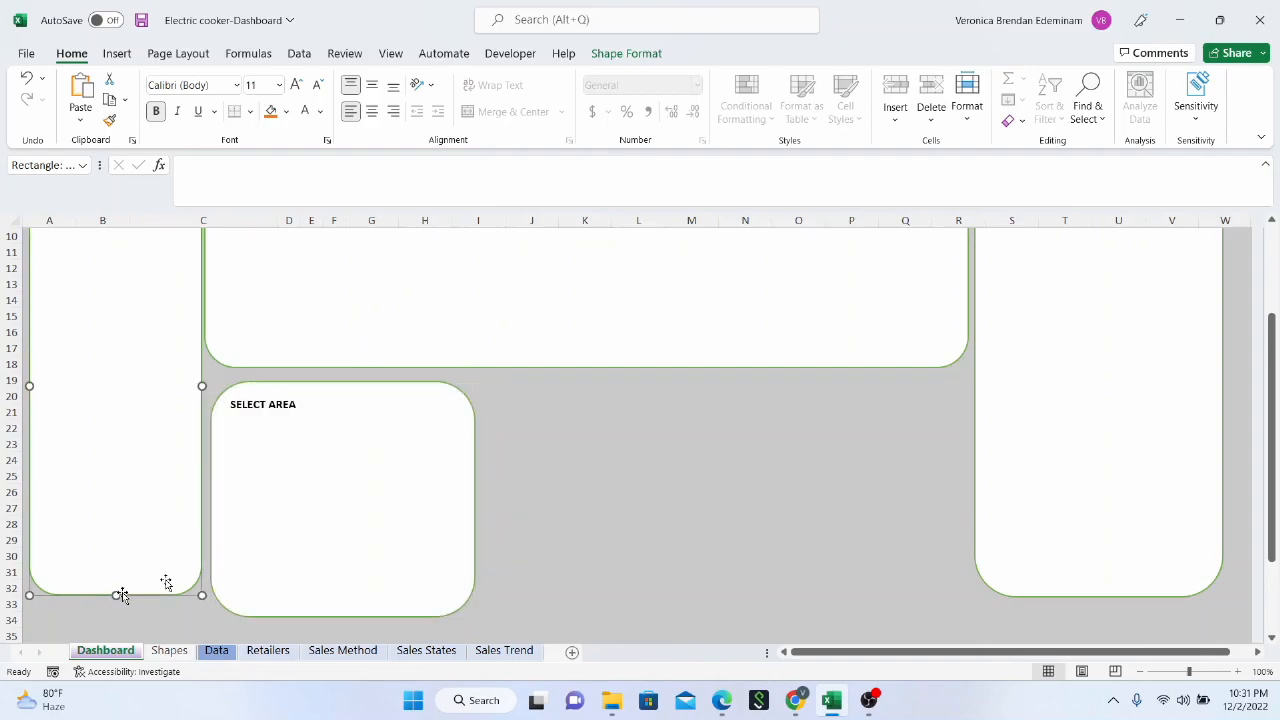
{"action": "left_click_drag", "start_coordinate": [117, 595], "coordinate": [116, 625]}
Duplicate the lower card and place the copy under the wide panel over about columns M to Q
{"action": "left_click", "coordinate": [331, 550]}
{"action": "left_click_drag", "start_coordinate": [333, 554], "coordinate": [821, 491]}
{"action": "left_click", "coordinate": [403, 497]}
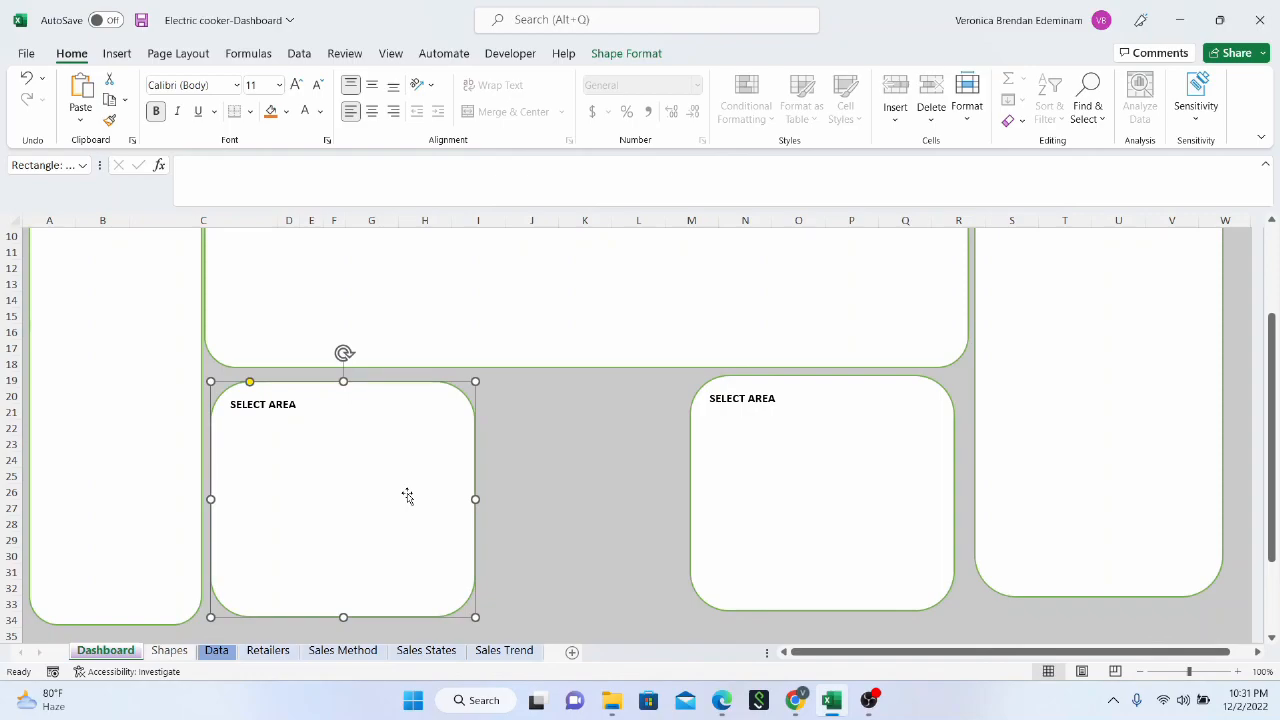
Extend the left tall panel down to about row 38, keeping its top and left edge in place
{"action": "scroll", "coordinate": [331, 497], "scroll_direction": "down", "scroll_amount": 3}
{"action": "left_click", "coordinate": [111, 432]}
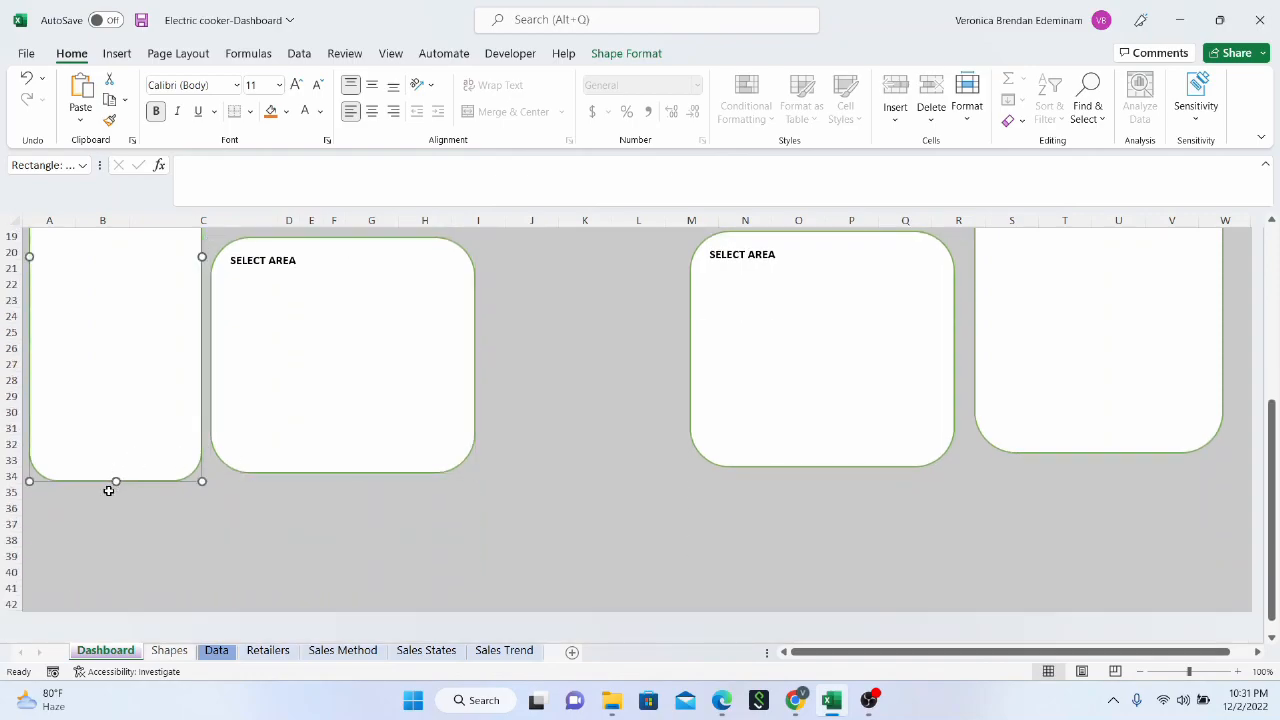
{"action": "left_click_drag", "start_coordinate": [119, 484], "coordinate": [114, 529]}
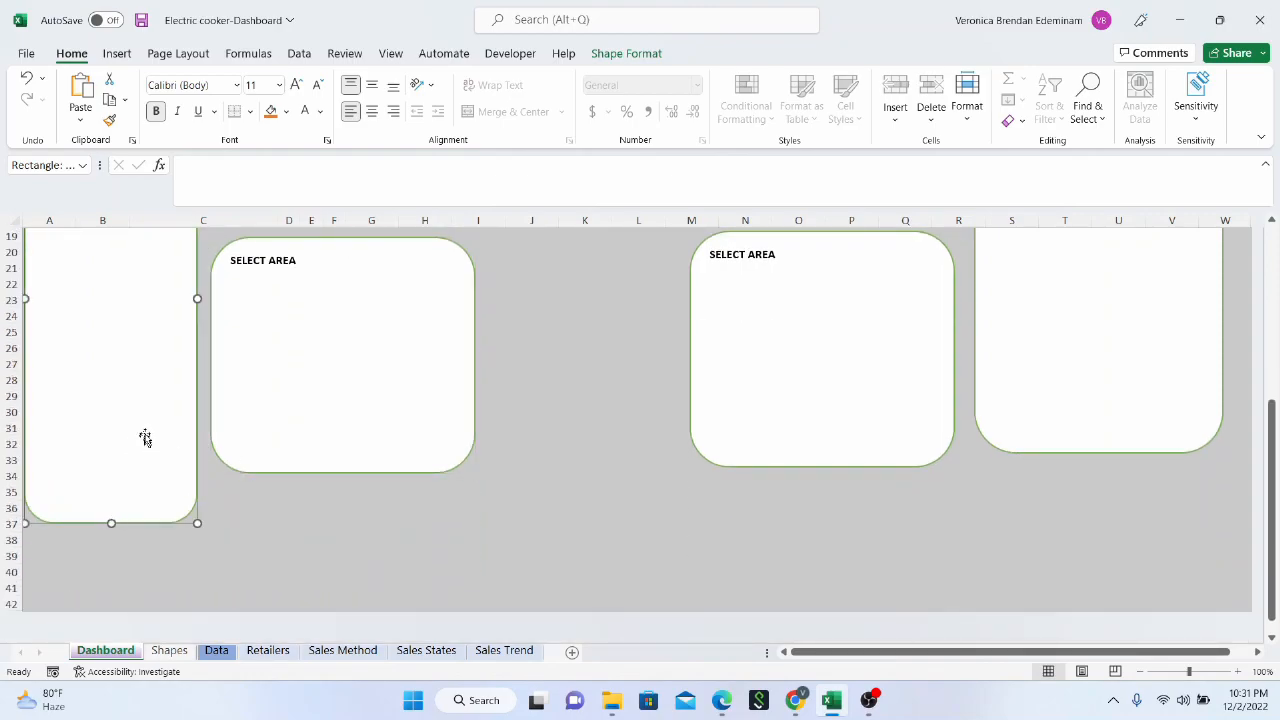
{"action": "scroll", "coordinate": [147, 433], "scroll_direction": "up", "scroll_amount": 2}
{"action": "scroll", "coordinate": [147, 433], "scroll_direction": "up", "scroll_amount": 4}
{"action": "left_click_drag", "start_coordinate": [124, 394], "coordinate": [105, 507]}
{"action": "scroll", "coordinate": [124, 401], "scroll_direction": "down", "scroll_amount": 7}
Enlarge the left lower card to about row 38 and the right lower card out to column L and row 37
{"action": "left_click", "coordinate": [372, 363]}
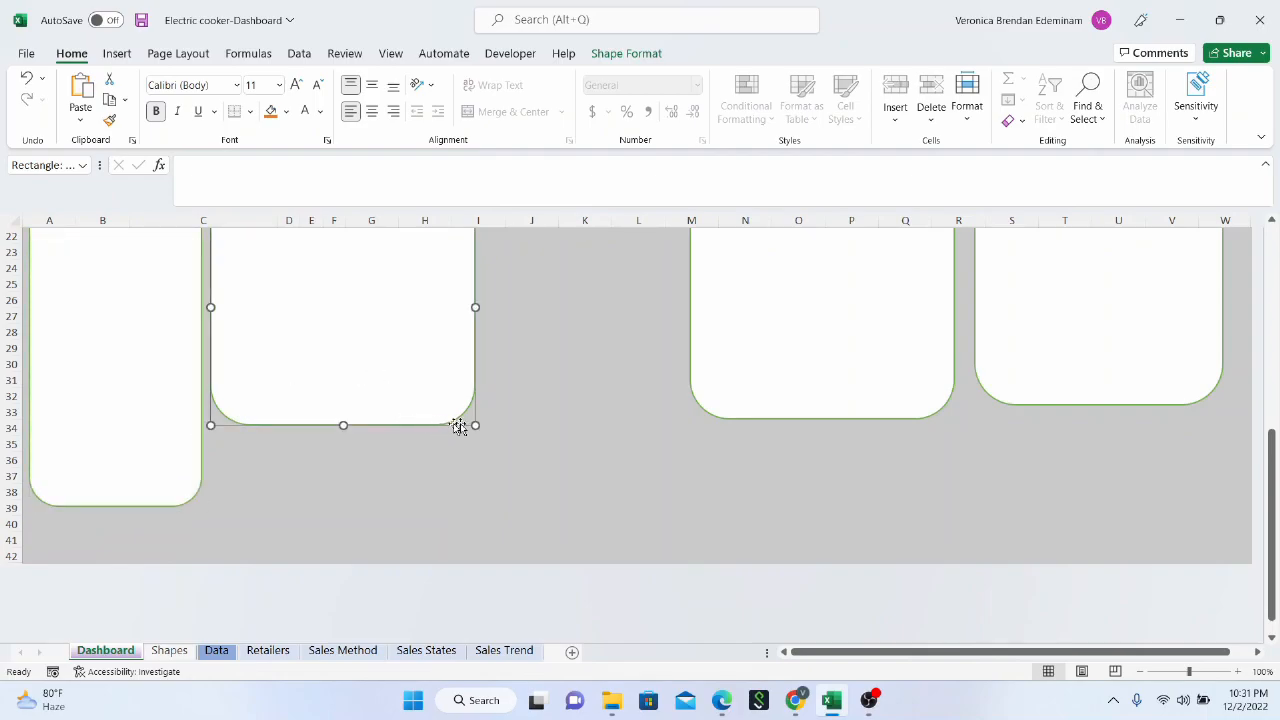
{"action": "left_click_drag", "start_coordinate": [474, 425], "coordinate": [494, 505]}
{"action": "left_click", "coordinate": [780, 371]}
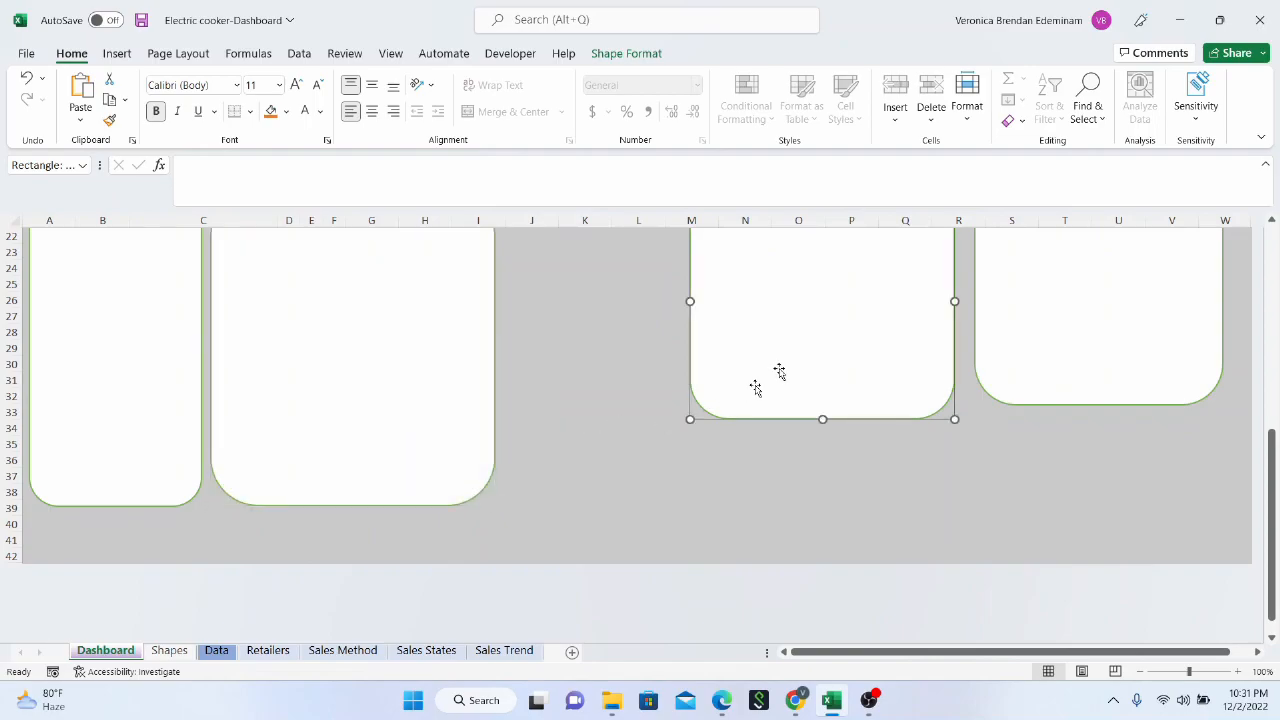
{"action": "scroll", "coordinate": [760, 385], "scroll_direction": "up", "scroll_amount": 3}
{"action": "scroll", "coordinate": [720, 528], "scroll_direction": "down", "scroll_amount": 1}
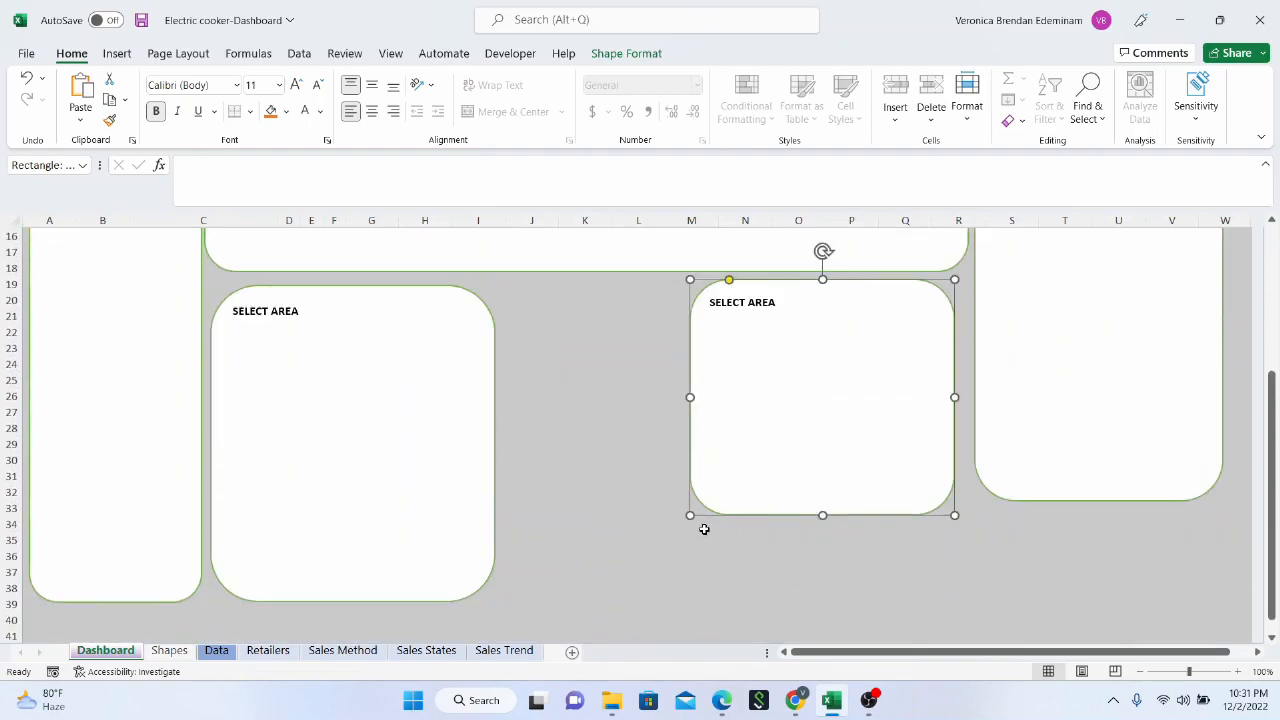
{"action": "left_click_drag", "start_coordinate": [685, 524], "coordinate": [611, 576]}
Extend the right tall panel down to about row 37 and nudge the right lower card closer to it
{"action": "left_click", "coordinate": [1103, 503]}
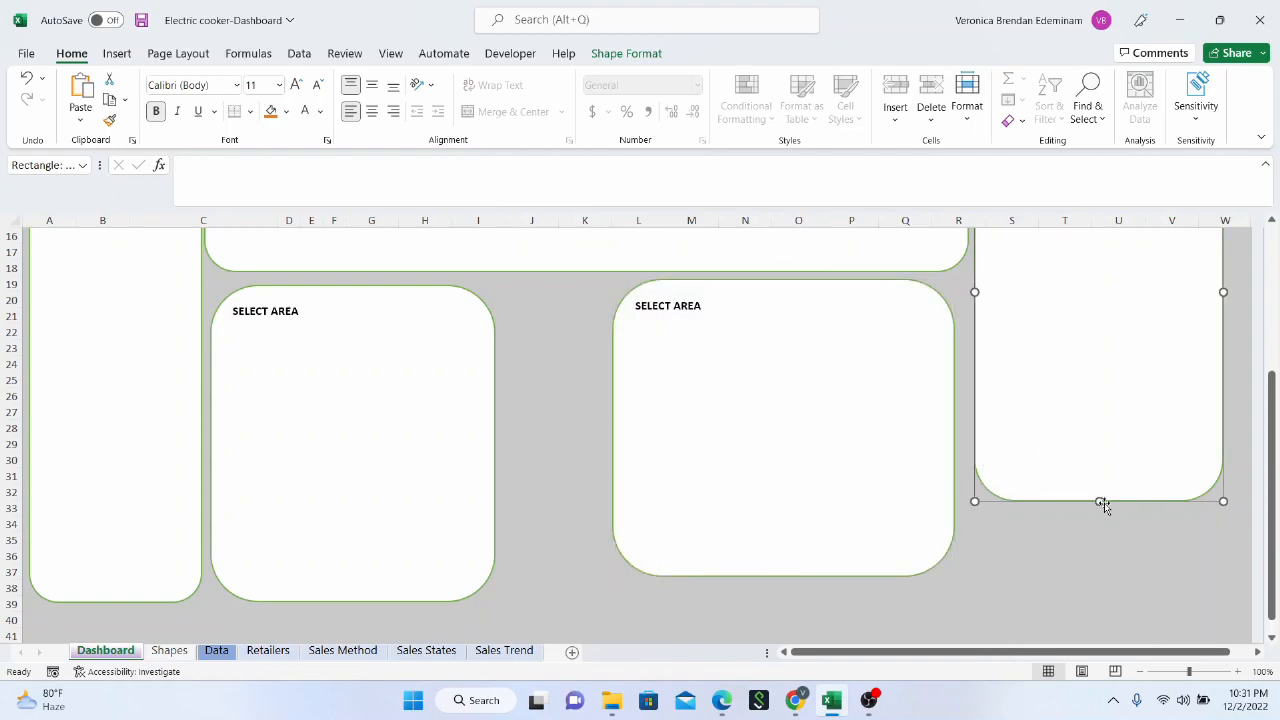
{"action": "left_click_drag", "start_coordinate": [1099, 502], "coordinate": [1088, 568]}
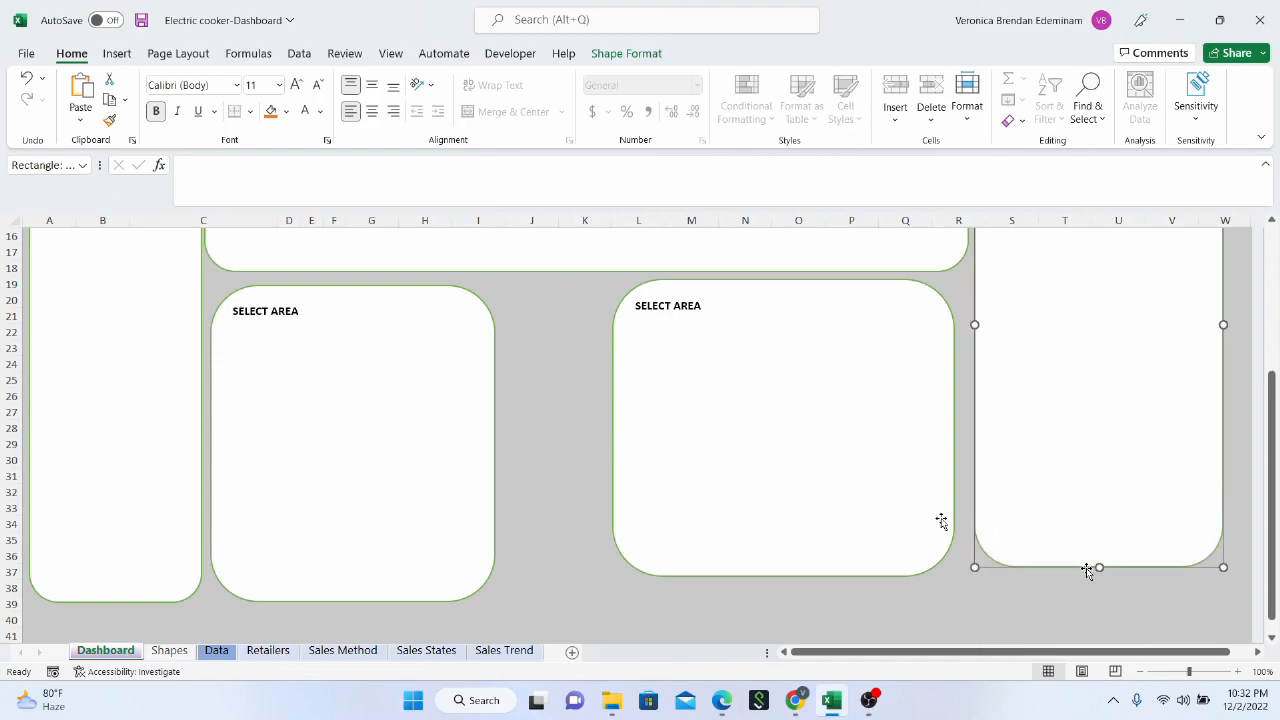
{"action": "left_click", "coordinate": [836, 422]}
{"action": "mouse_move", "coordinate": [836, 422]}
{"action": "left_mouse_down"}
{"action": "mouse_move", "coordinate": [854, 421]}
{"action": "mouse_move", "coordinate": [844, 418]}
{"action": "left_mouse_up"}
Raise the left lower card slightly, widen both lower cards toward each other at column K, and extend the right one to about row 38
{"action": "left_click", "coordinate": [455, 425]}
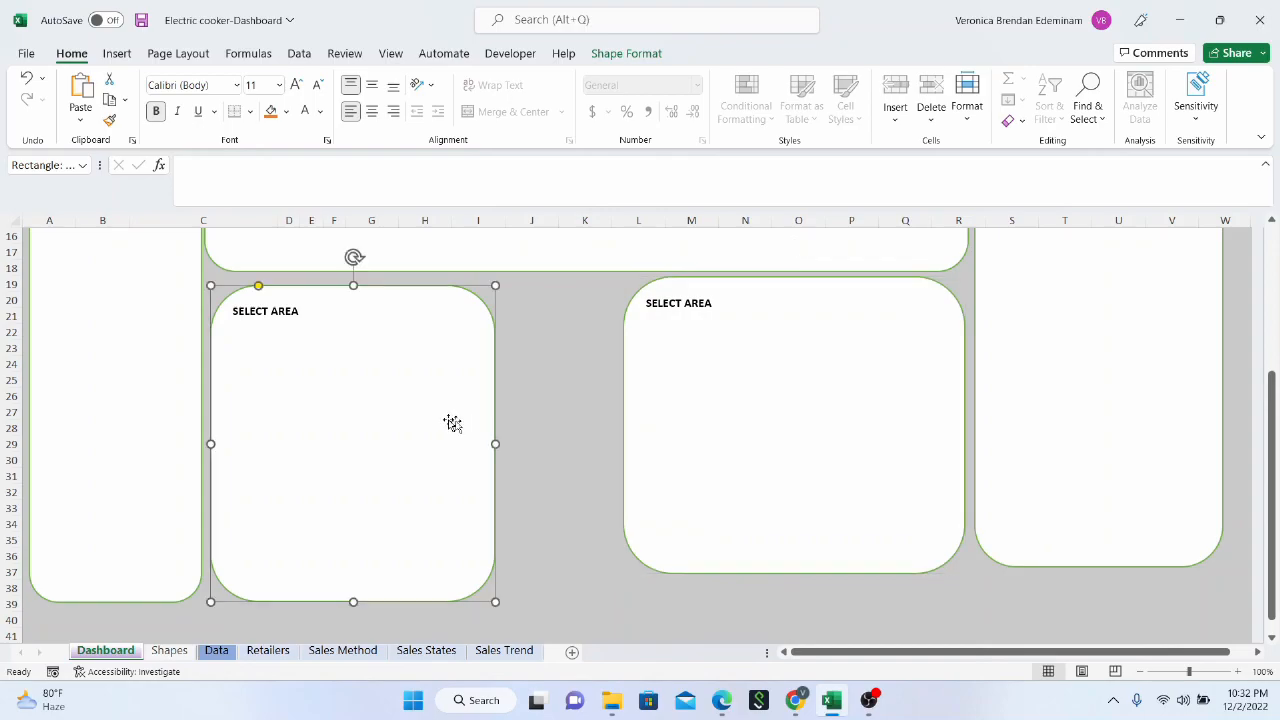
{"action": "left_click_drag", "start_coordinate": [407, 408], "coordinate": [404, 399]}
{"action": "left_click_drag", "start_coordinate": [491, 436], "coordinate": [583, 435]}
{"action": "left_click", "coordinate": [680, 451]}
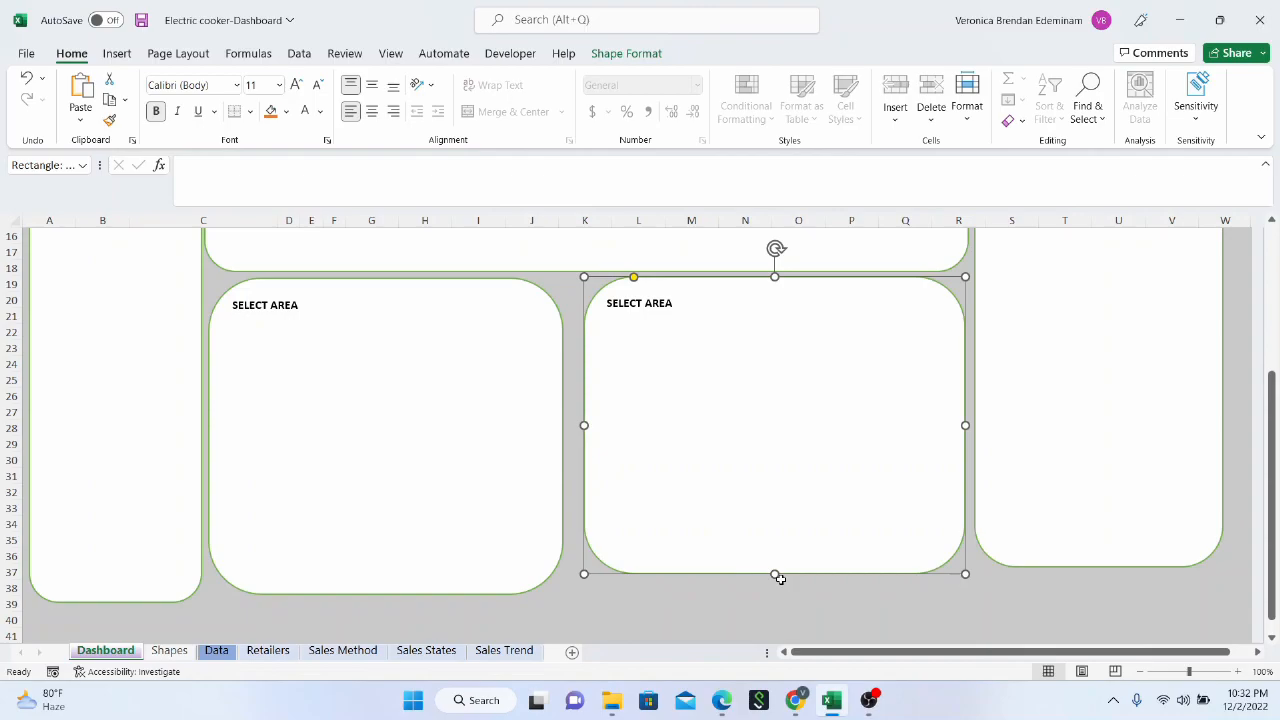
{"action": "left_click_drag", "start_coordinate": [780, 573], "coordinate": [770, 598]}
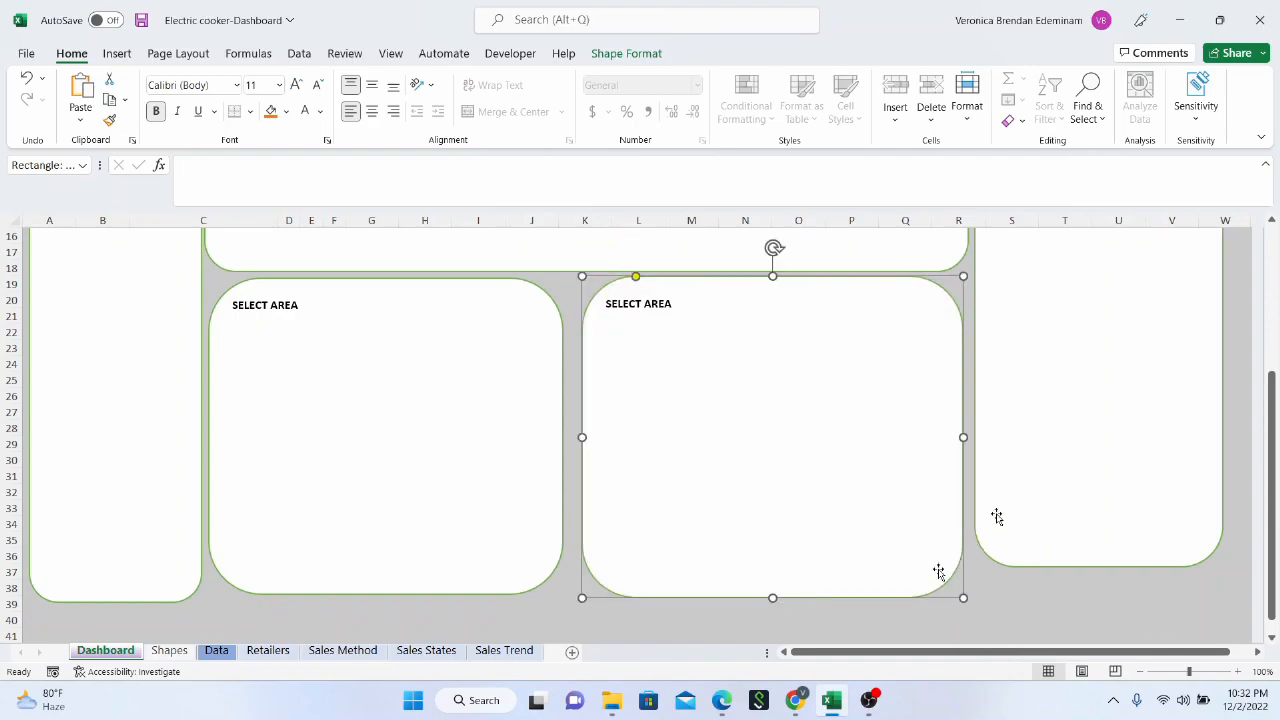
Extend the right tall panel down to about row 38 and check the alignment of the whole panel layout
{"action": "left_click", "coordinate": [1057, 531]}
{"action": "left_click_drag", "start_coordinate": [1099, 567], "coordinate": [1100, 591]}
{"action": "scroll", "coordinate": [805, 450], "scroll_direction": "up", "scroll_amount": 5}
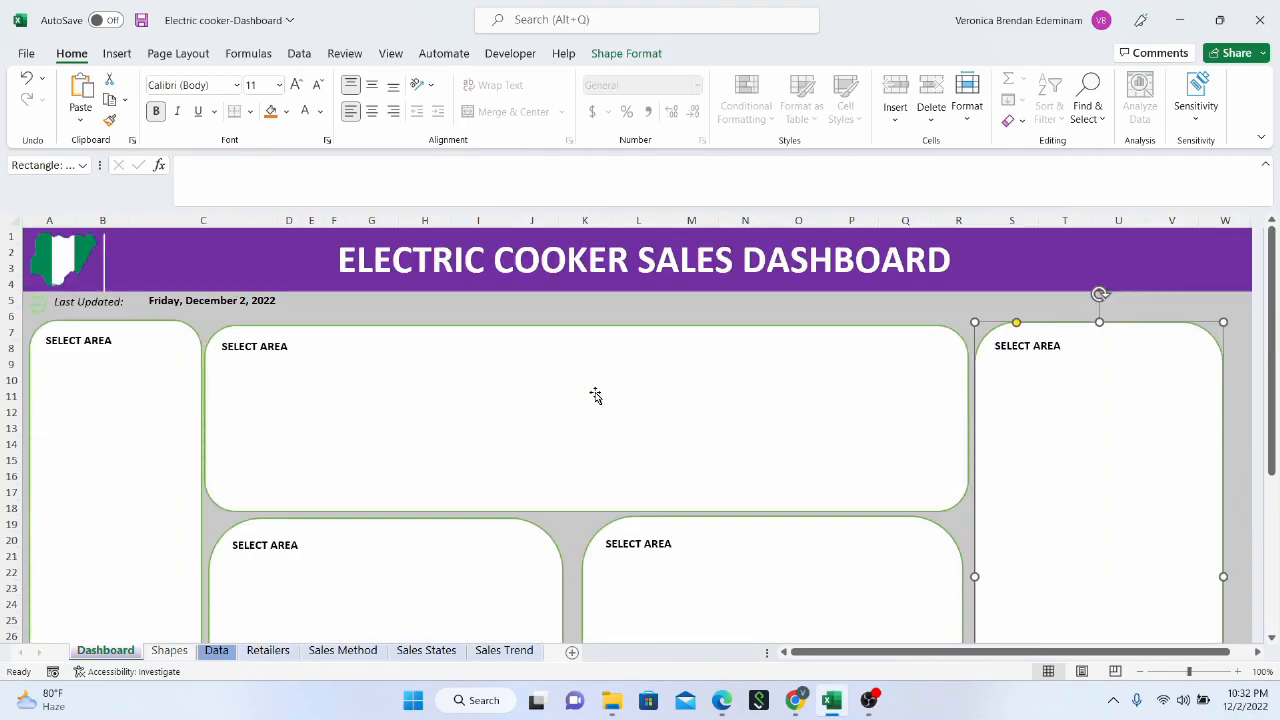
{"action": "scroll", "coordinate": [590, 392], "scroll_direction": "down", "scroll_amount": 5}
{"action": "scroll", "coordinate": [568, 385], "scroll_direction": "up", "scroll_amount": 5}
{"action": "scroll", "coordinate": [714, 405], "scroll_direction": "down", "scroll_amount": 6}
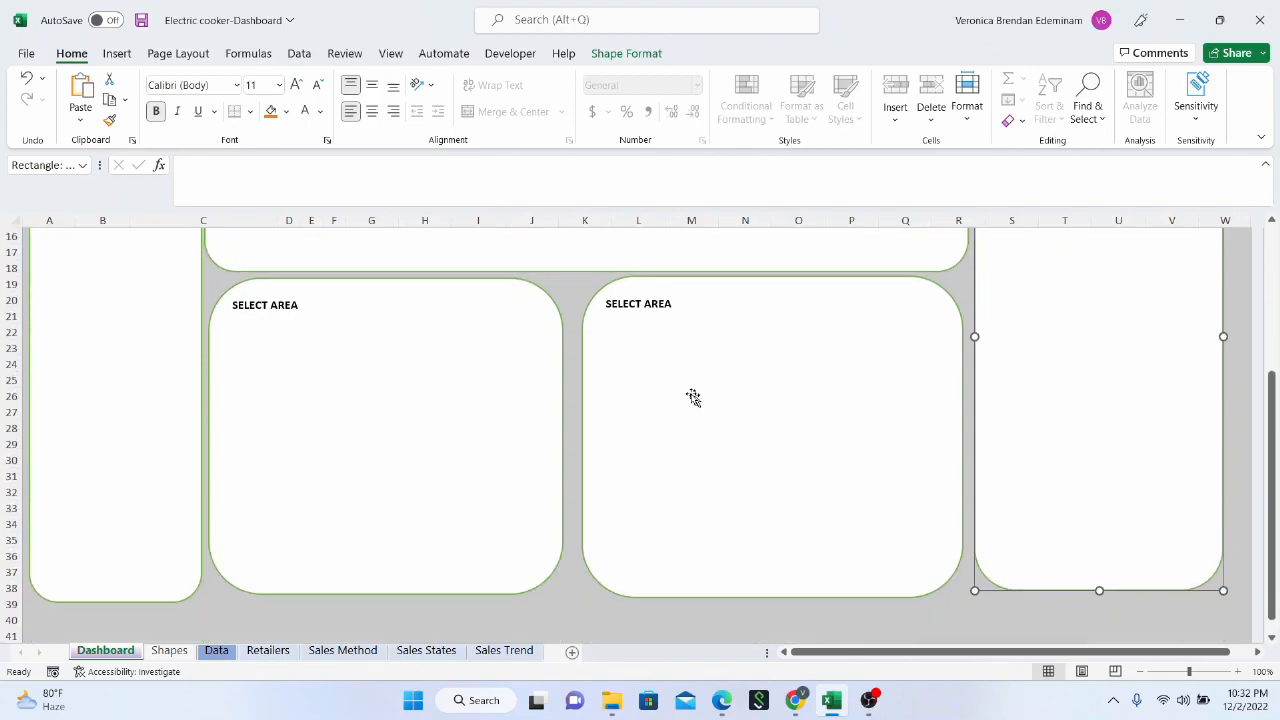
{"action": "scroll", "coordinate": [690, 396], "scroll_direction": "up", "scroll_amount": 6}
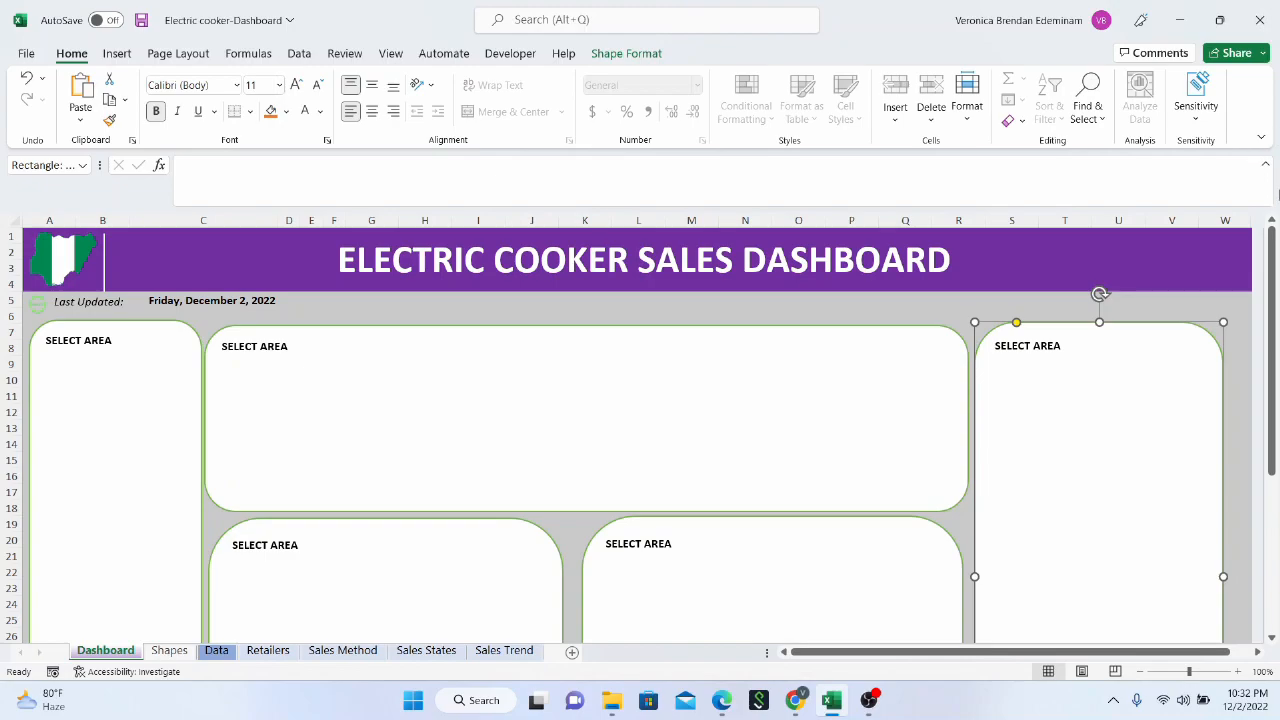
Open the Selection pane and hide and reshow the left lower card to identify its entry
{"action": "left_click", "coordinate": [1098, 120]}
{"action": "left_click", "coordinate": [1163, 385]}
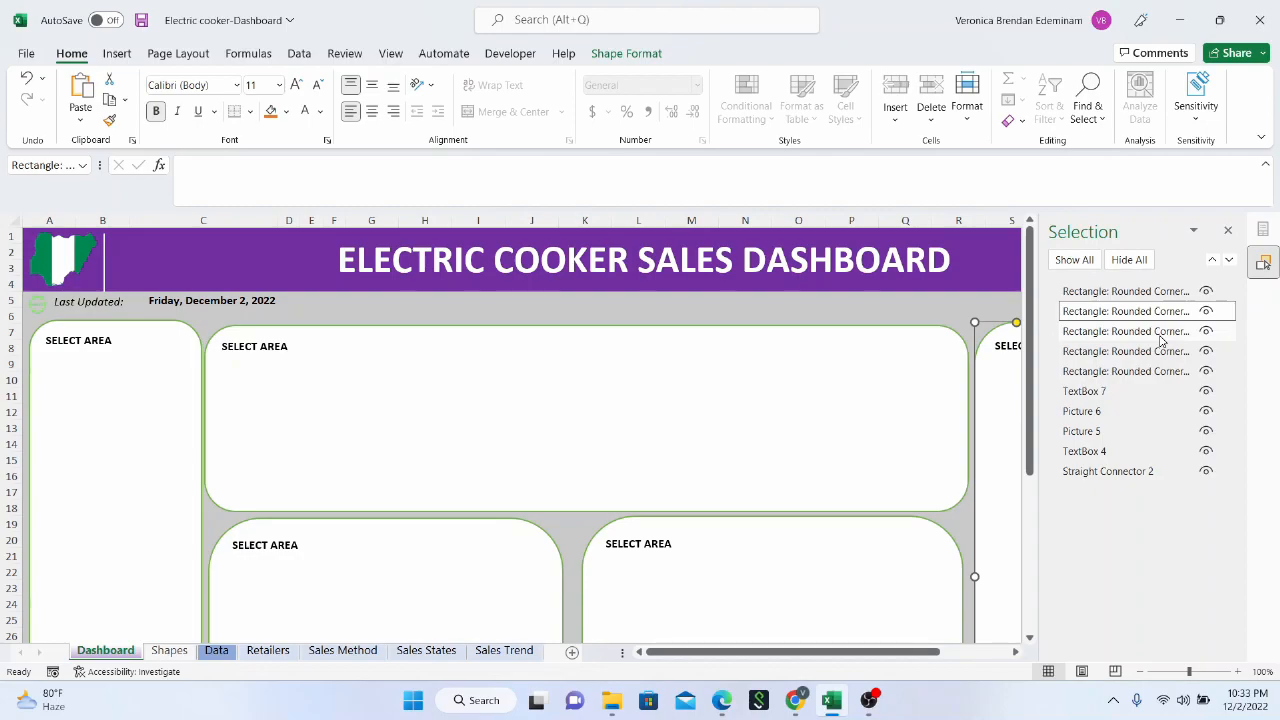
{"action": "left_click", "coordinate": [1160, 331]}
{"action": "left_click", "coordinate": [1160, 336]}
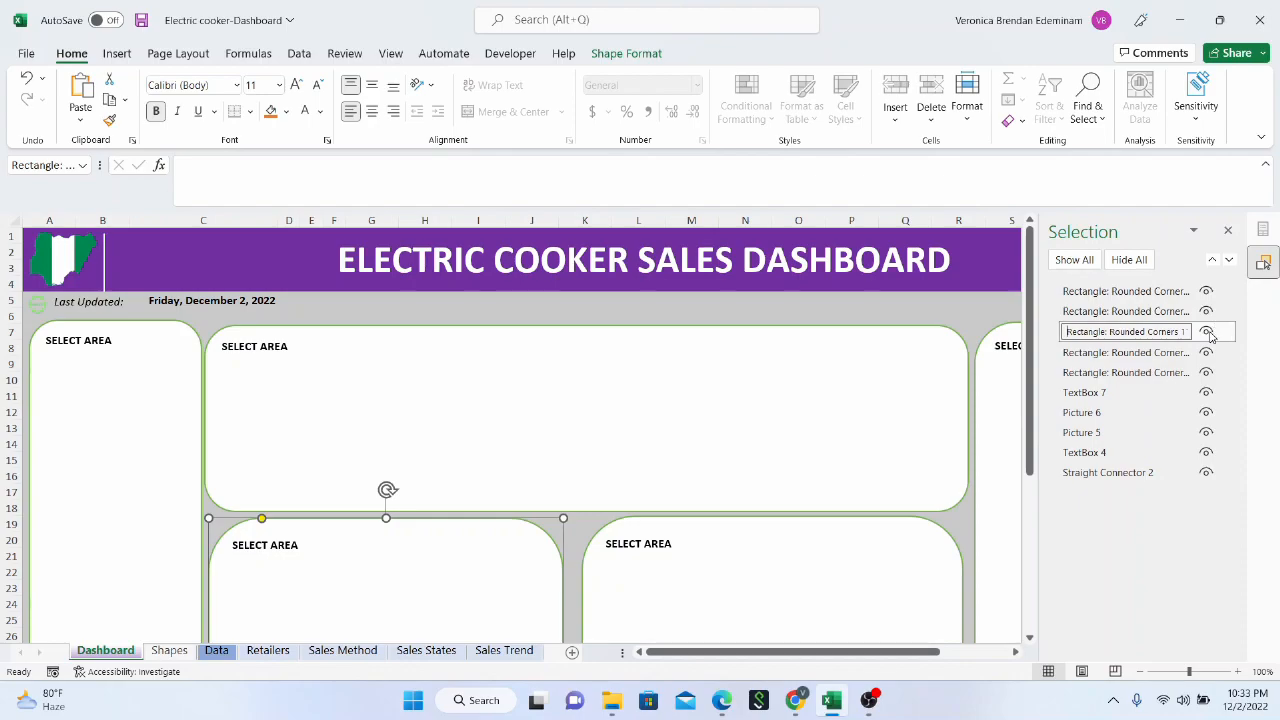
{"action": "left_click", "coordinate": [1208, 333]}
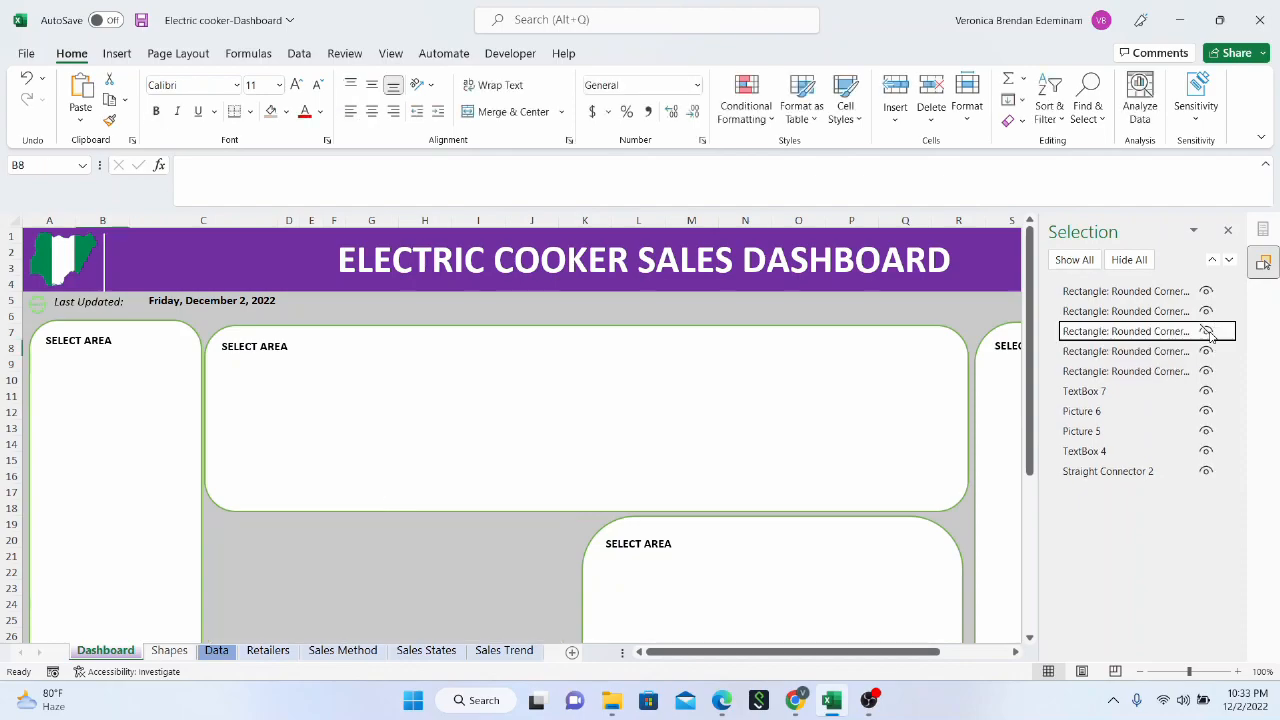
{"action": "left_click", "coordinate": [1208, 333]}
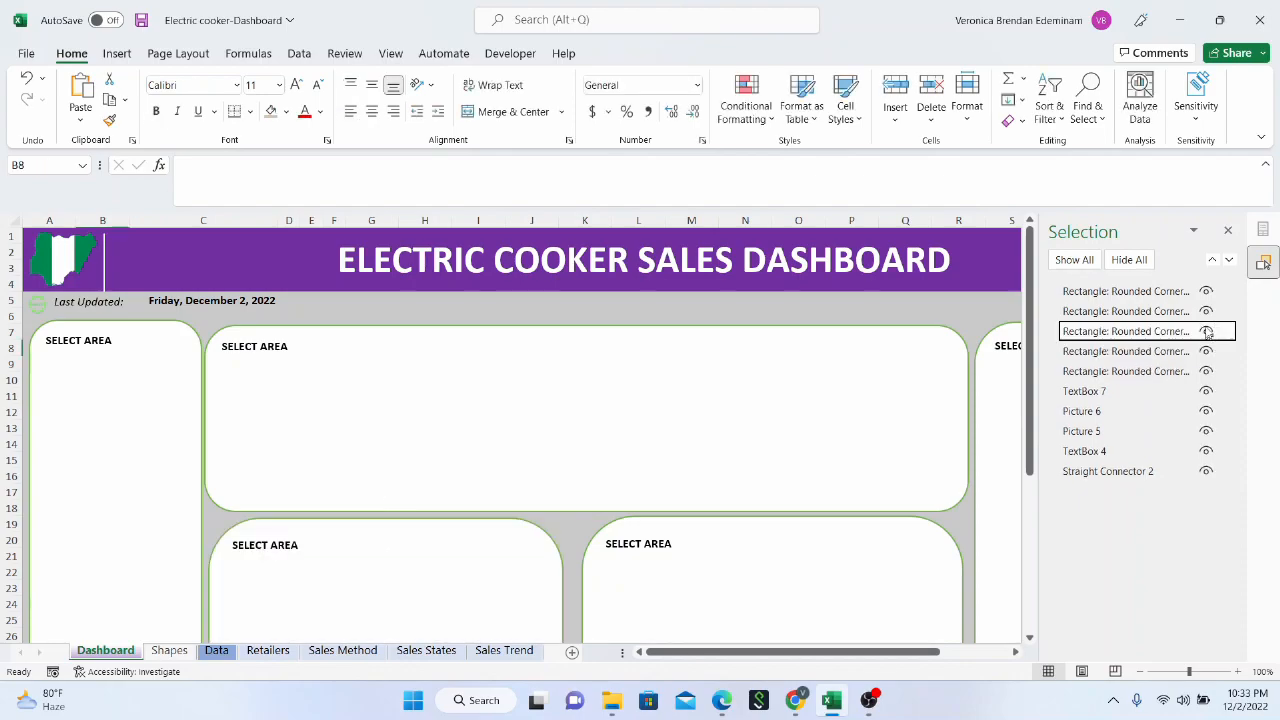
Hide and reshow the right tall panel, the right lower card and the left tall panel to identify their entries
{"action": "left_click", "coordinate": [1208, 313]}
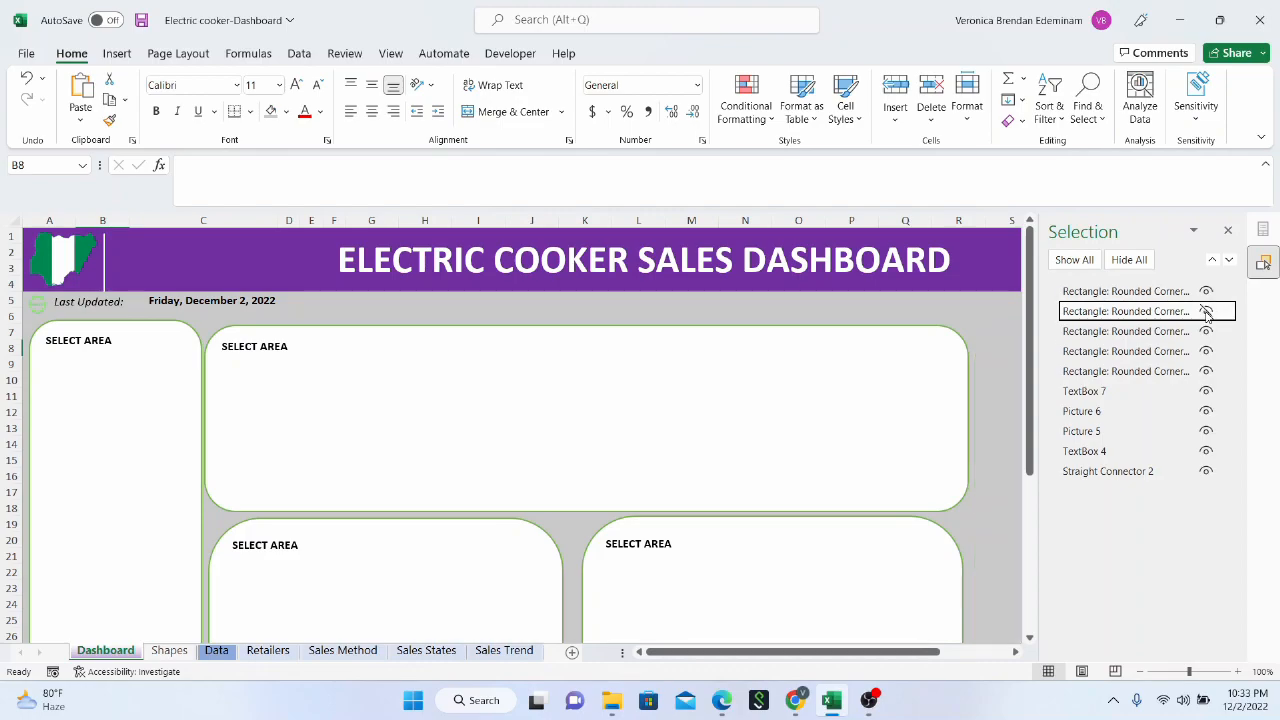
{"action": "left_click", "coordinate": [1208, 313]}
{"action": "left_click", "coordinate": [1208, 291]}
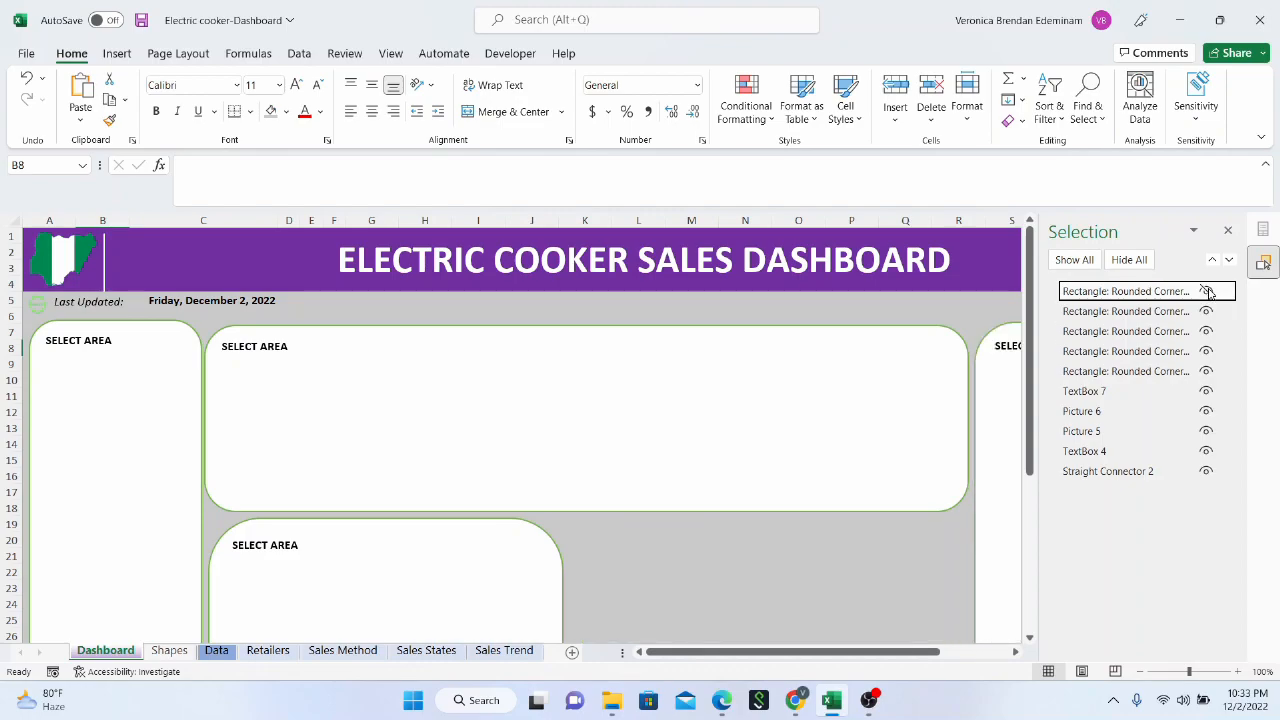
{"action": "left_click", "coordinate": [1208, 291]}
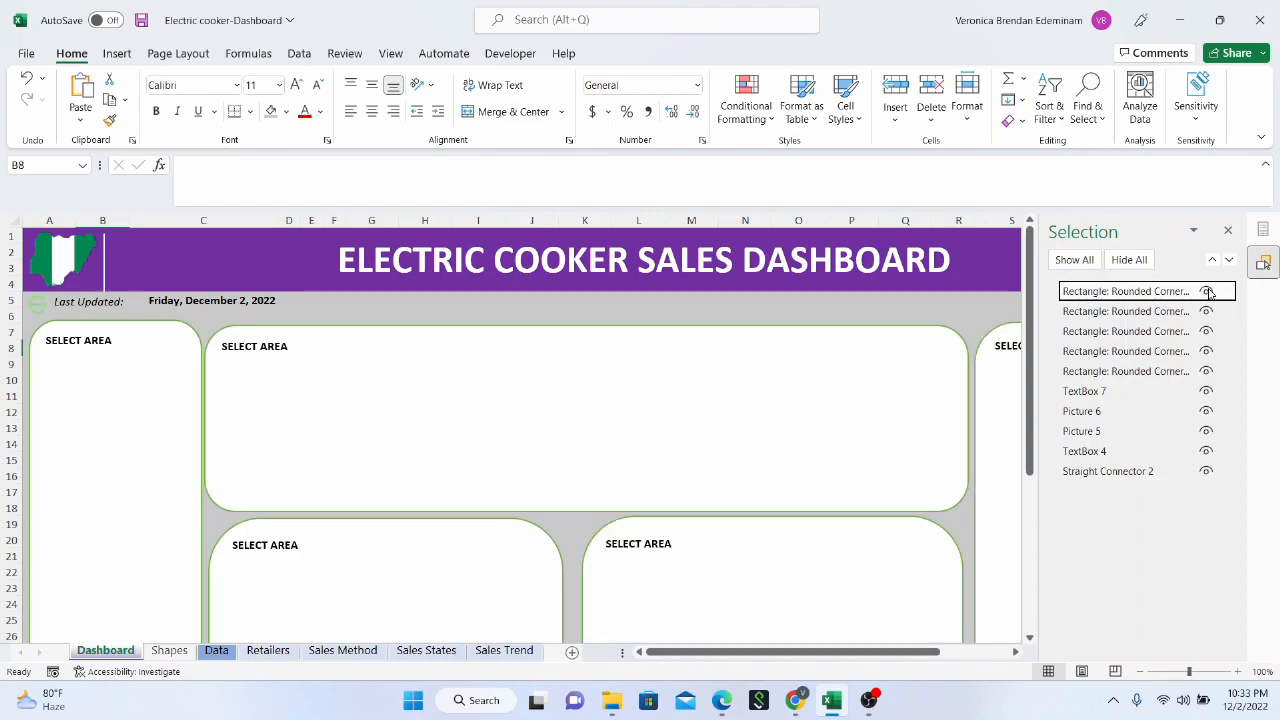
{"action": "left_click", "coordinate": [1208, 371]}
{"action": "left_click", "coordinate": [1208, 371]}
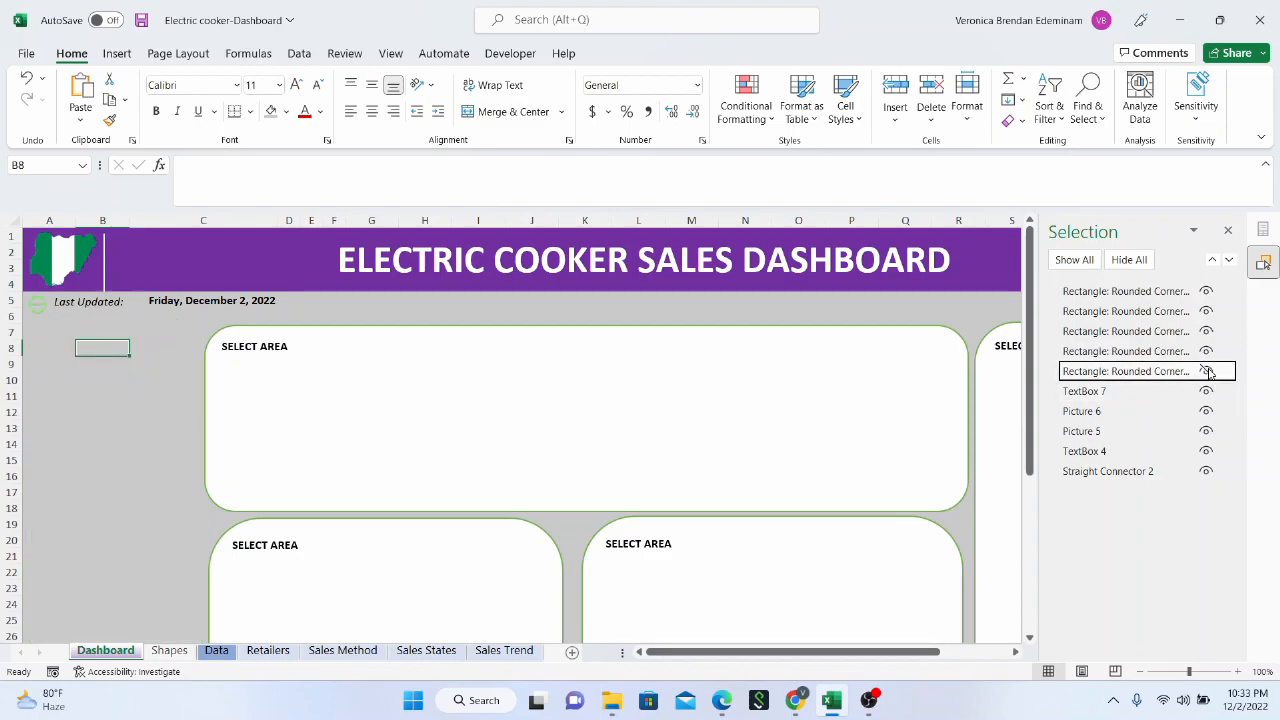
{"action": "left_click", "coordinate": [1208, 371]}
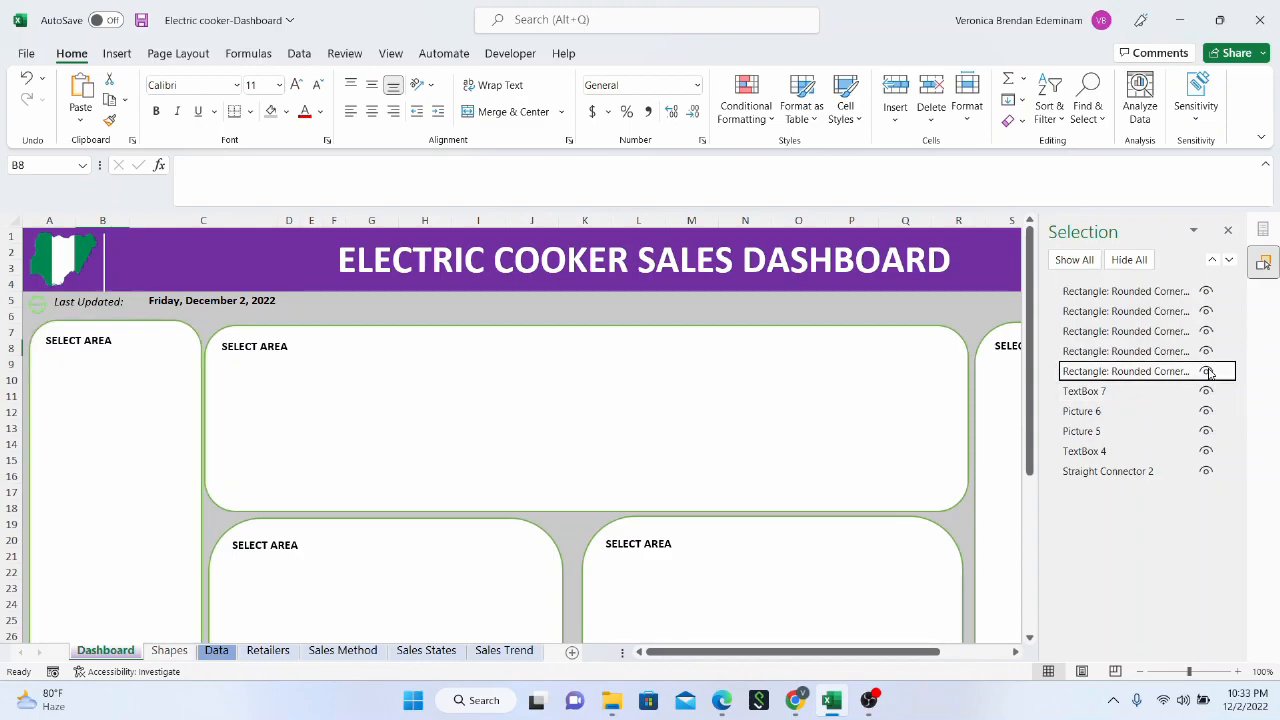
{"action": "left_click", "coordinate": [1208, 371]}
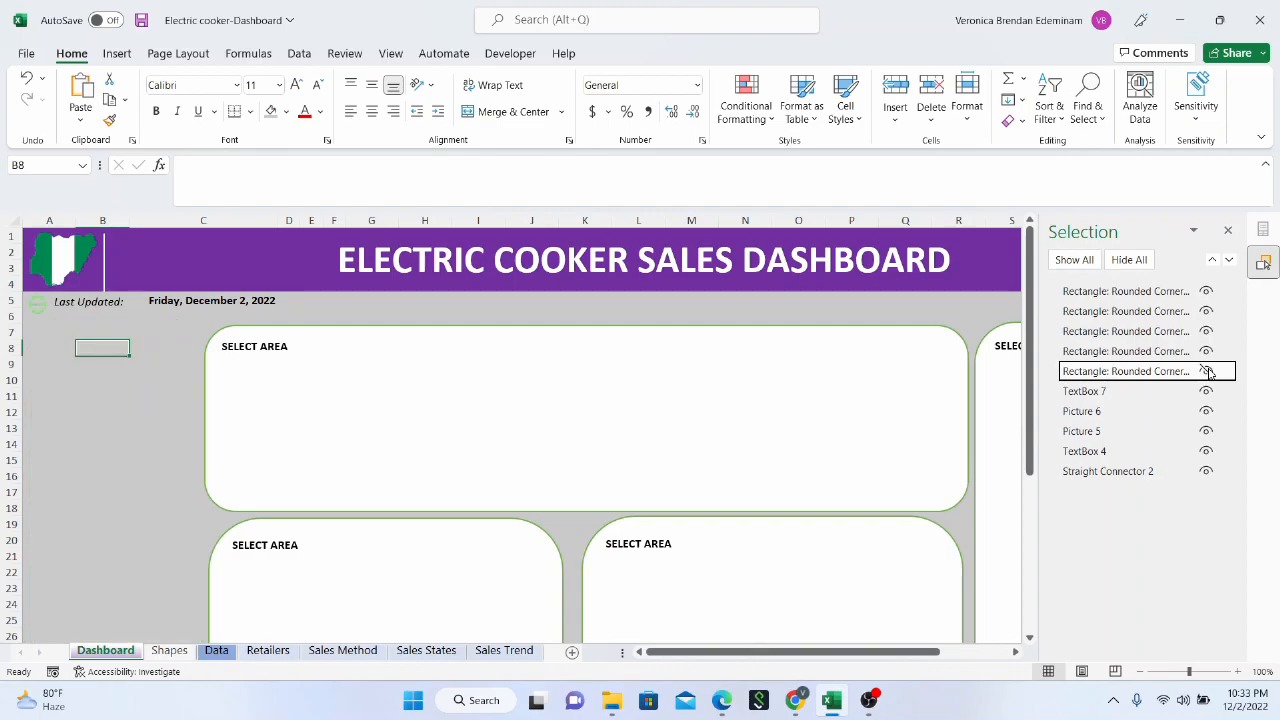
{"action": "left_click", "coordinate": [1208, 371]}
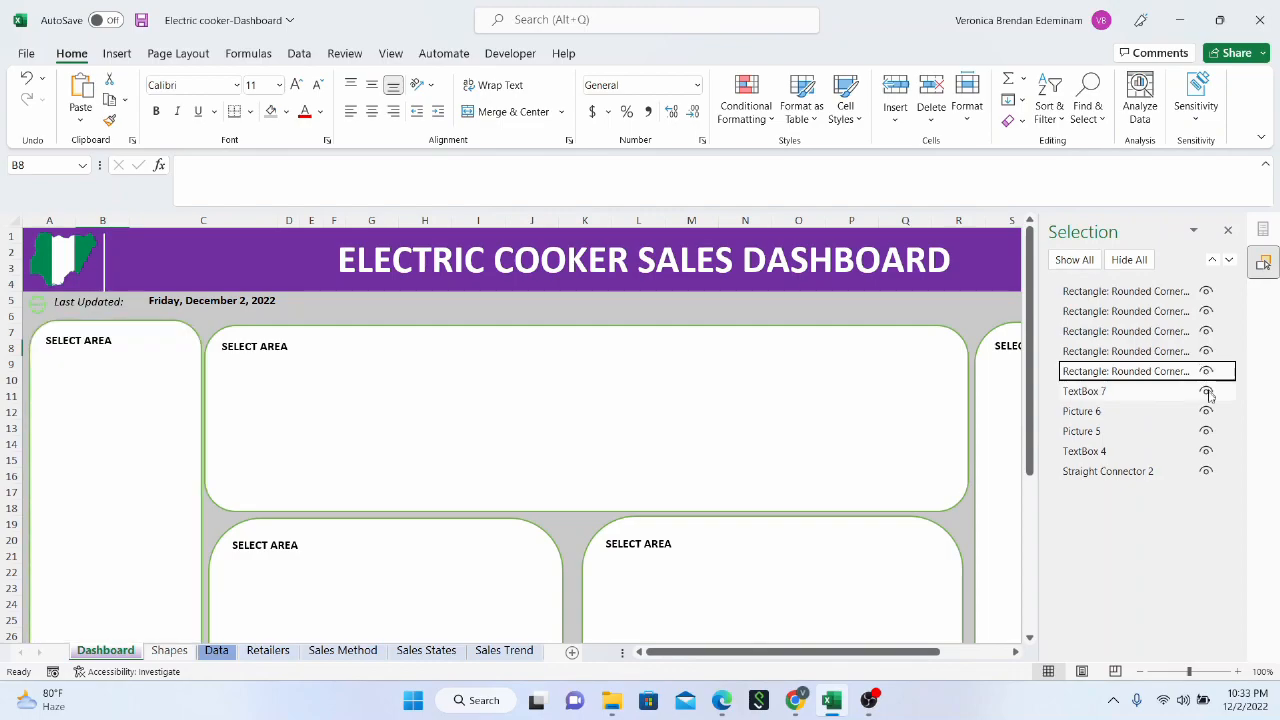
Hide and reshow Straight Connector 2, TextBox 4, Picture 5 and Picture 6 in turn, and close the Selection pane
{"action": "left_click", "coordinate": [1206, 473]}
{"action": "left_click", "coordinate": [1206, 473]}
{"action": "left_click", "coordinate": [1206, 451]}
{"action": "left_click", "coordinate": [1206, 452]}
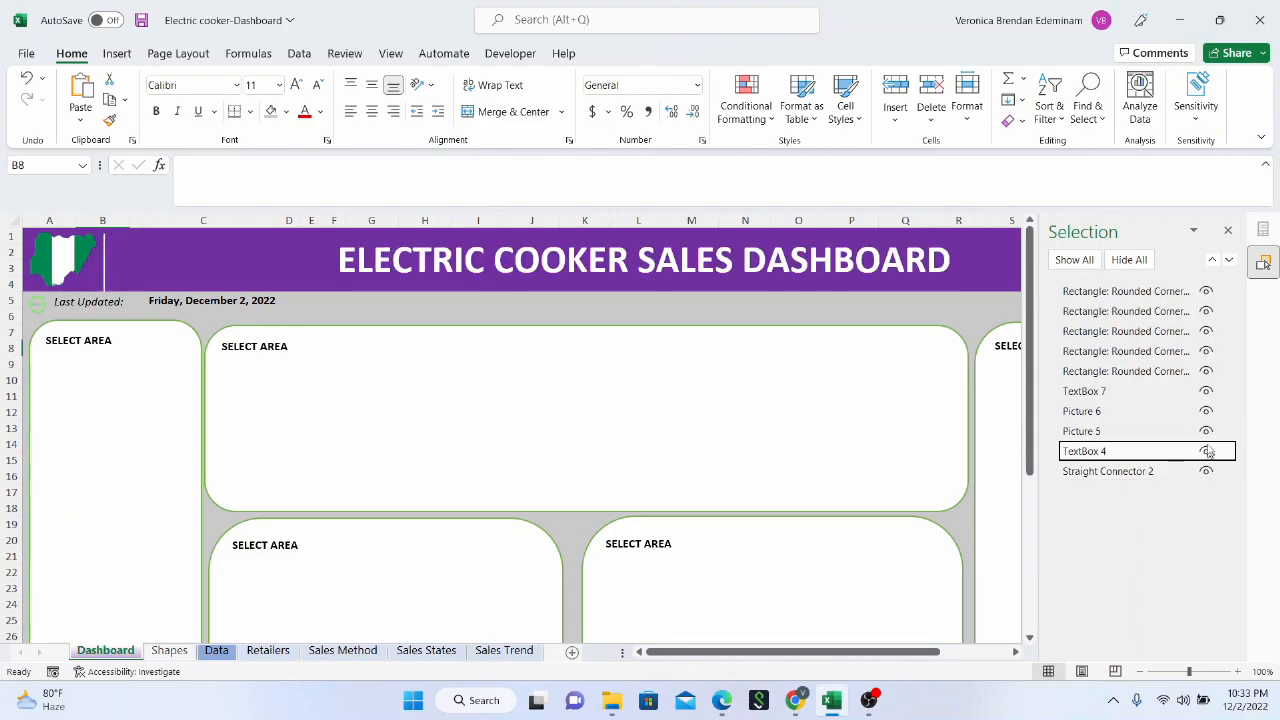
{"action": "left_click", "coordinate": [1206, 432]}
{"action": "left_click", "coordinate": [1207, 432]}
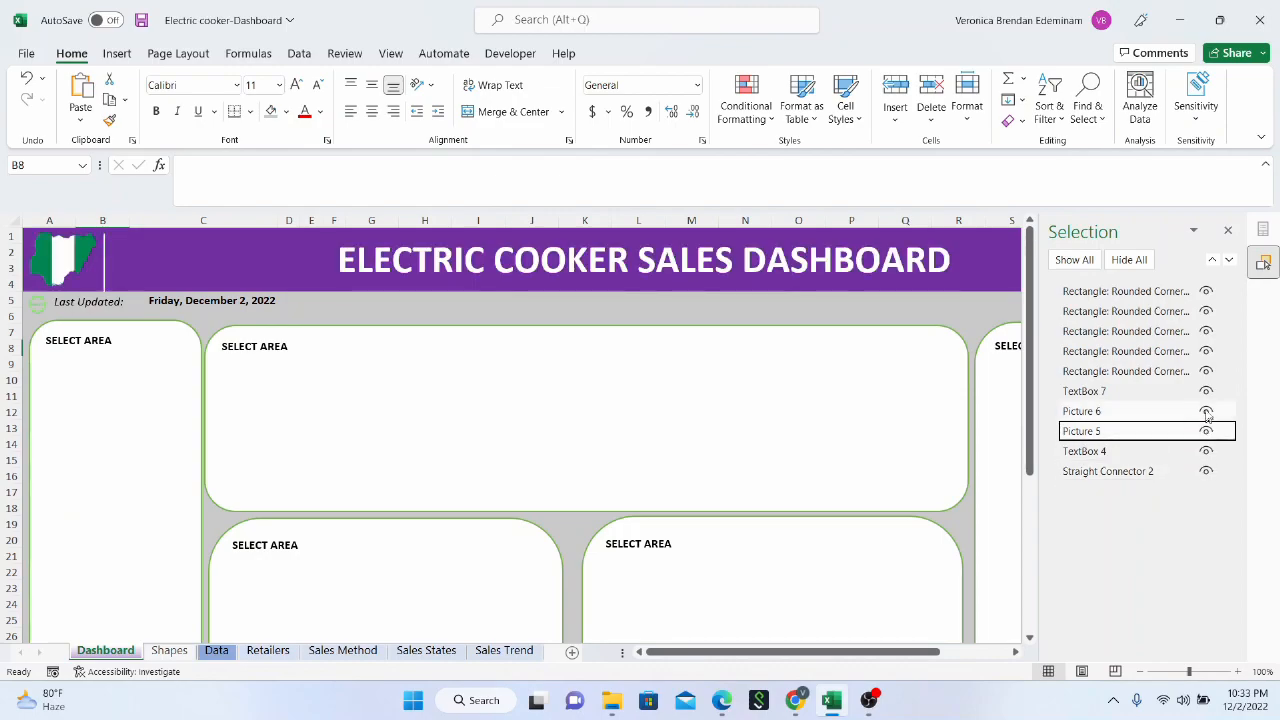
{"action": "left_click", "coordinate": [1207, 412]}
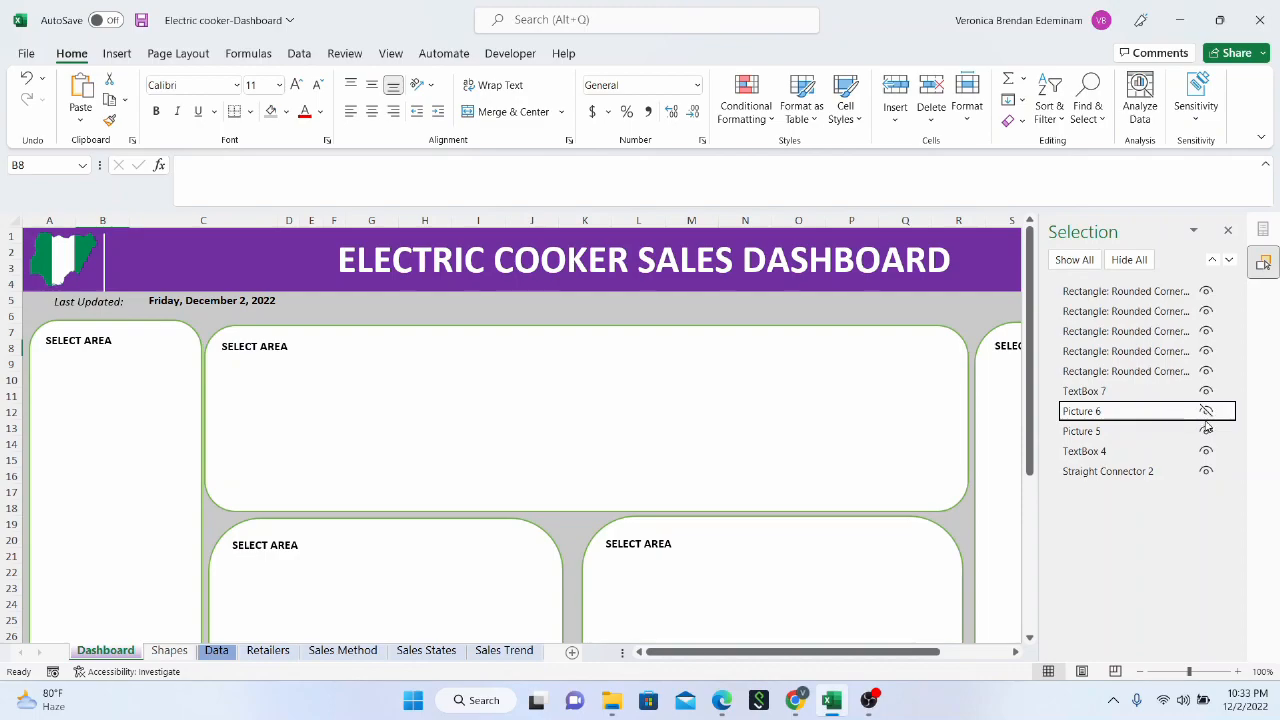
{"action": "left_click", "coordinate": [1206, 412]}
{"action": "left_click", "coordinate": [1228, 233]}
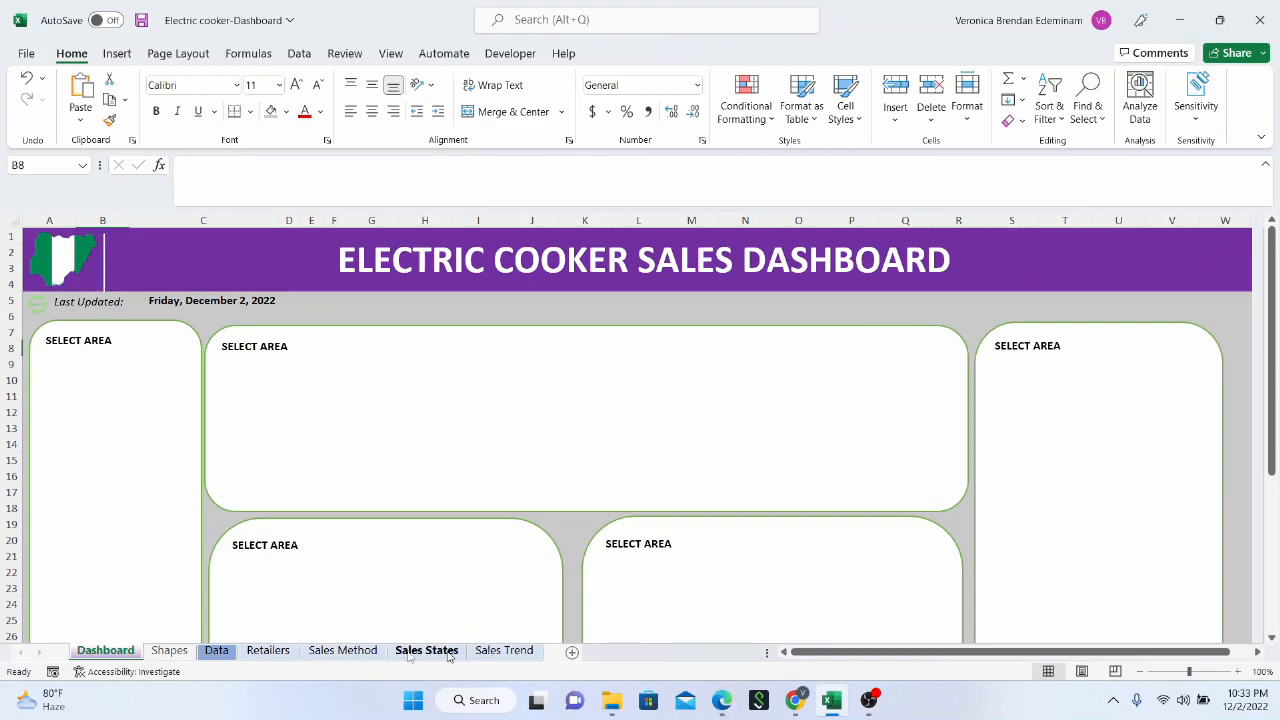
Switch to the Data sheet containing the electric cooker sales database
{"action": "left_click", "coordinate": [216, 651]}
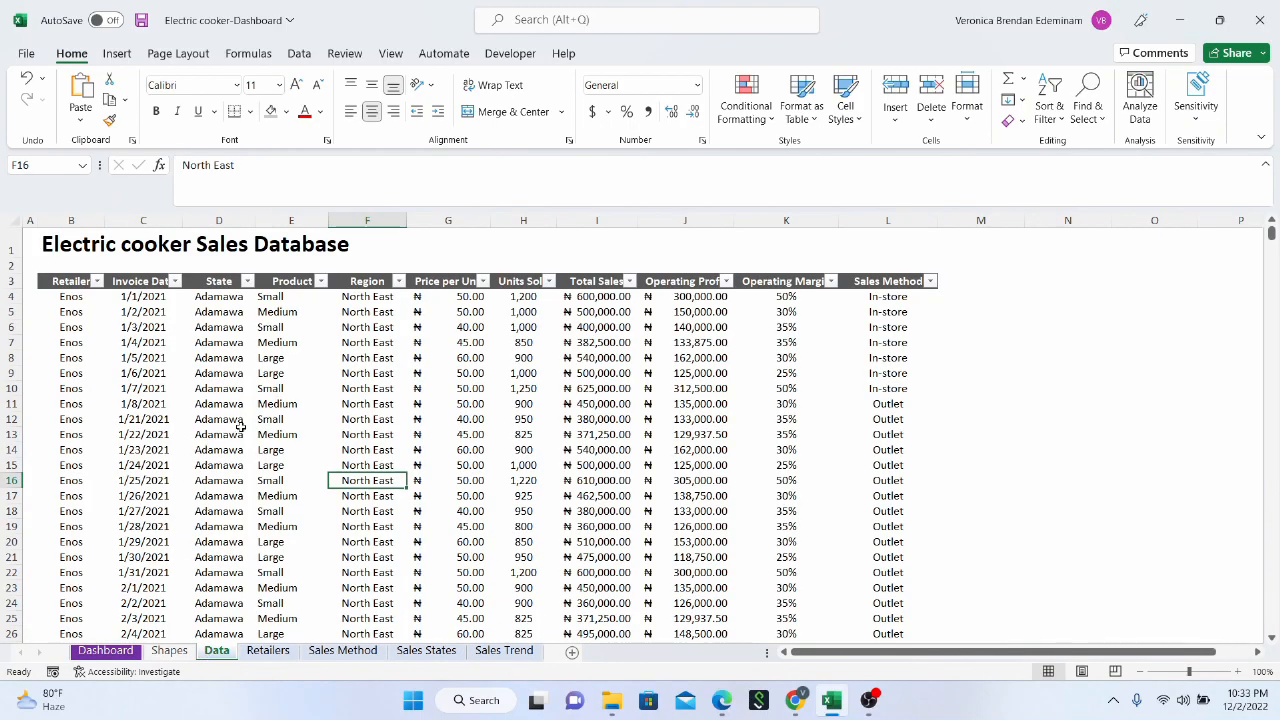
{"action": "left_click", "coordinate": [268, 651]}
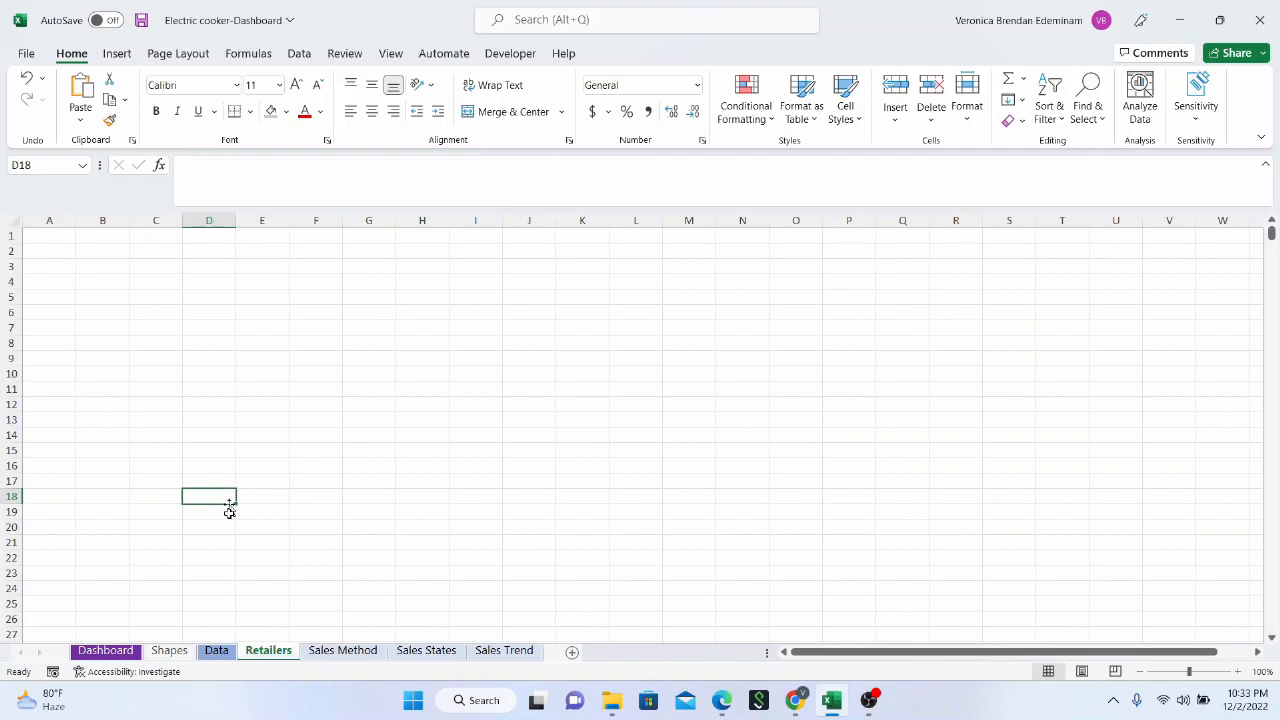
{"action": "left_click", "coordinate": [217, 651]}
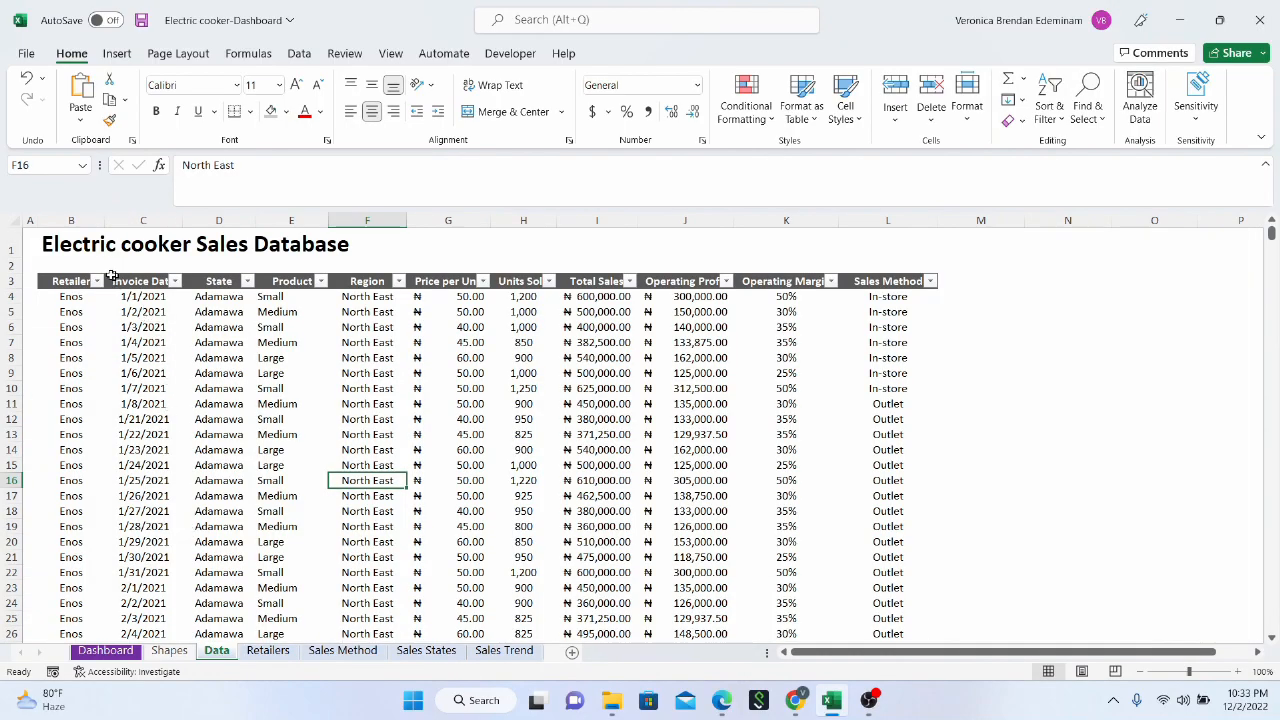
{"action": "left_click", "coordinate": [88, 222]}
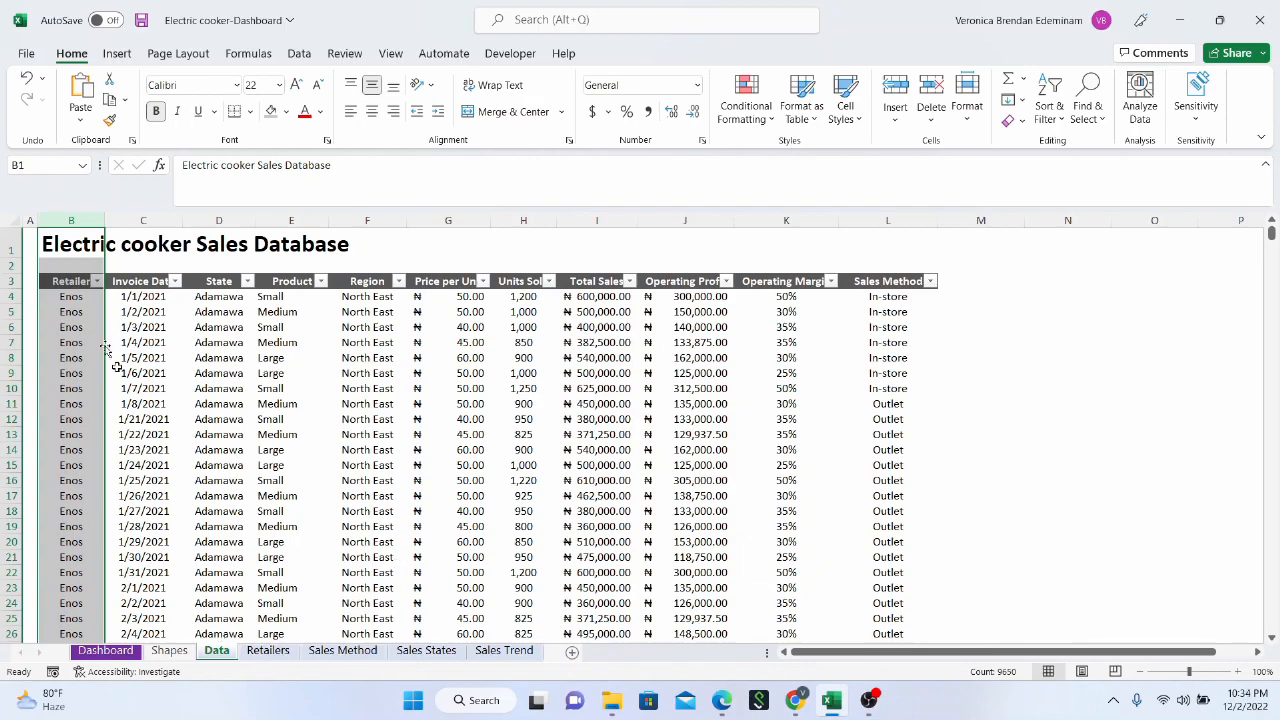
{"action": "left_click", "coordinate": [184, 343]}
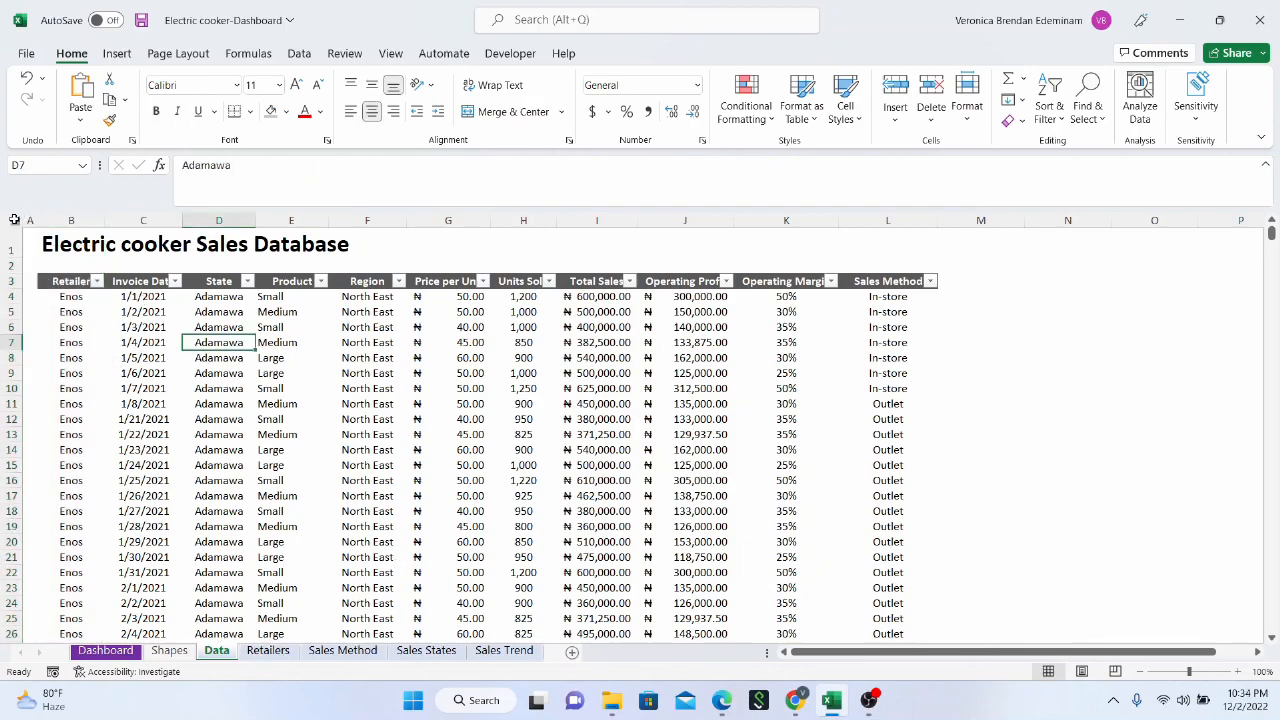
Try to insert a pivot table from the entire Data sheet into cell A2 of the Retailers sheet
{"action": "left_click", "coordinate": [14, 220]}
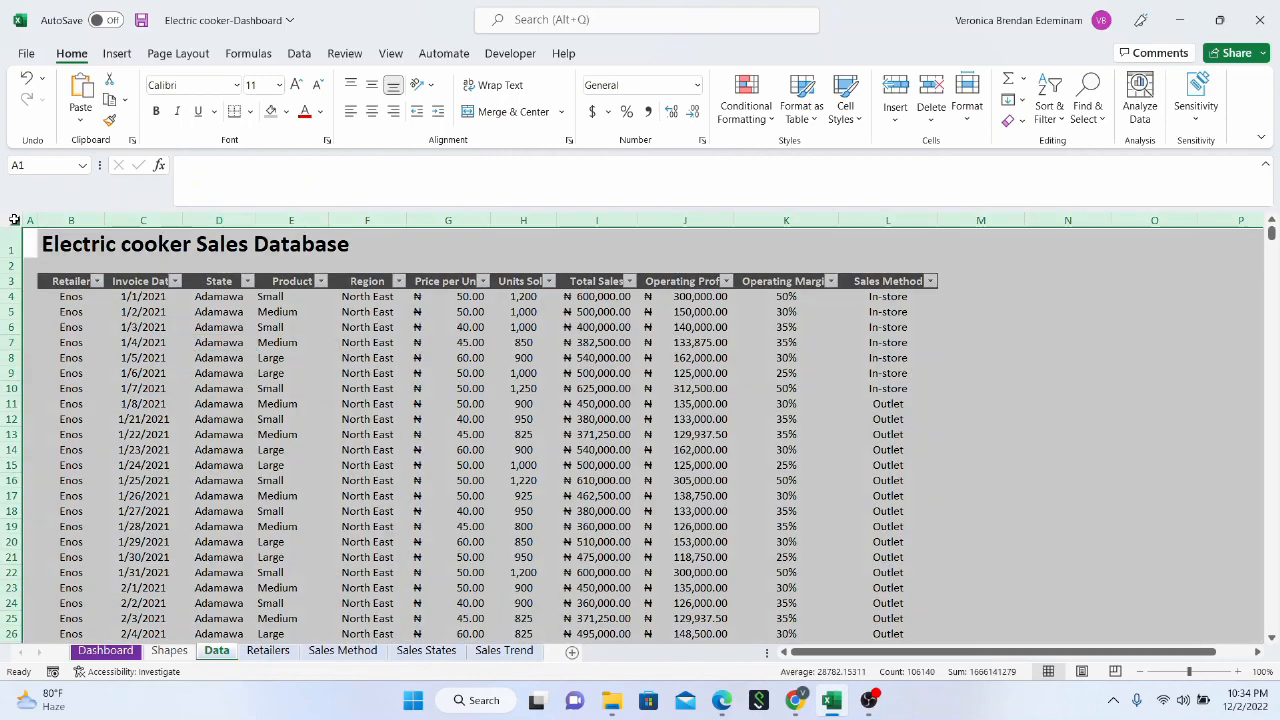
{"action": "left_click", "coordinate": [118, 53]}
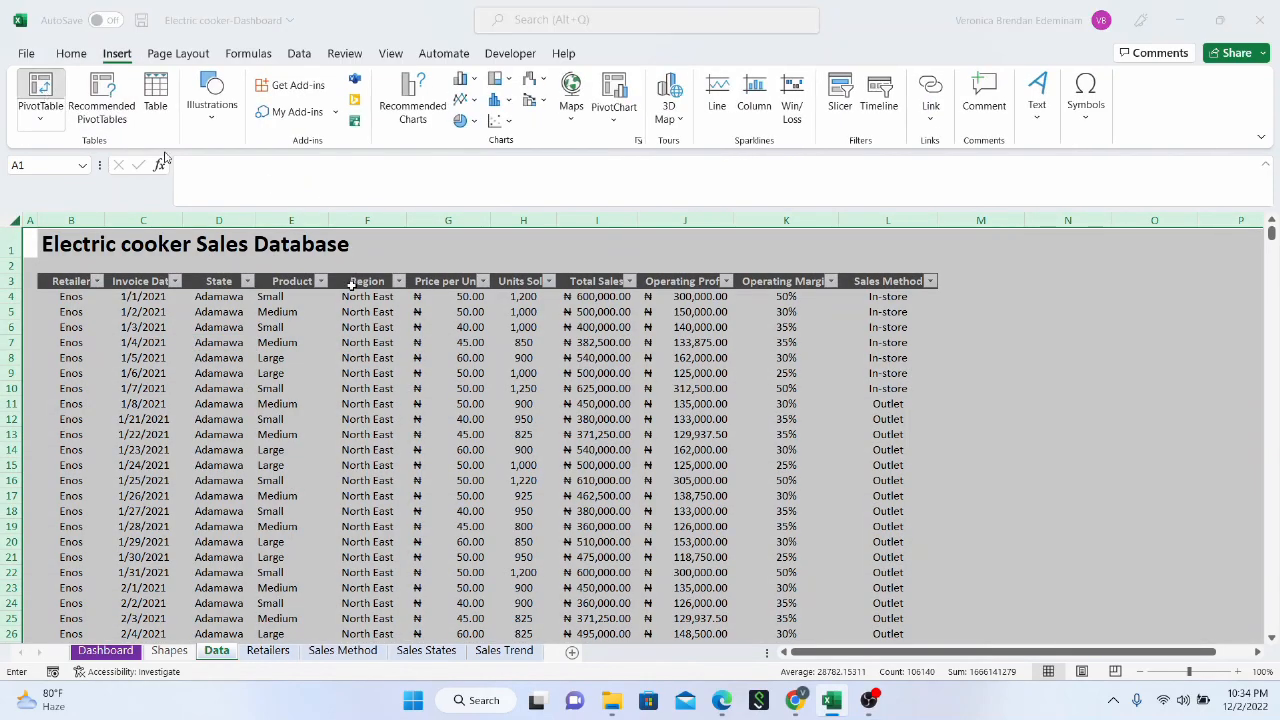
{"action": "left_click", "coordinate": [547, 502]}
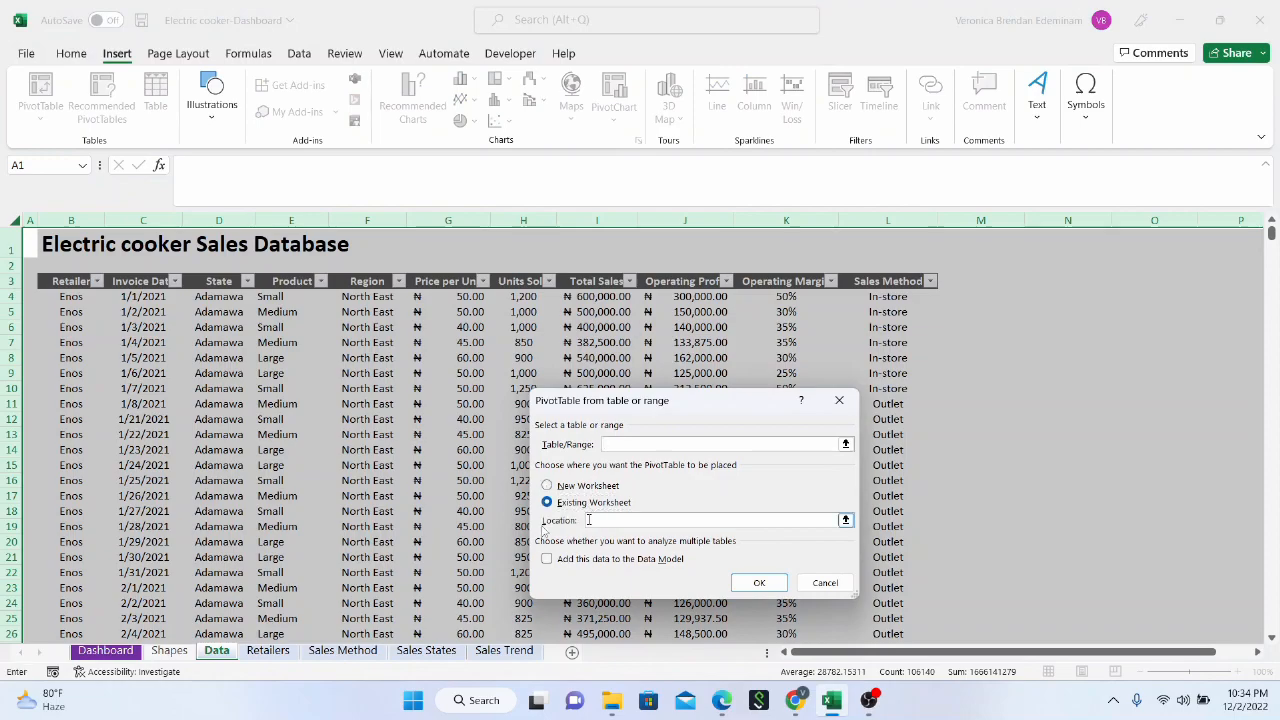
{"action": "left_click", "coordinate": [268, 650]}
{"action": "left_click", "coordinate": [46, 252]}
{"action": "left_click", "coordinate": [756, 583]}
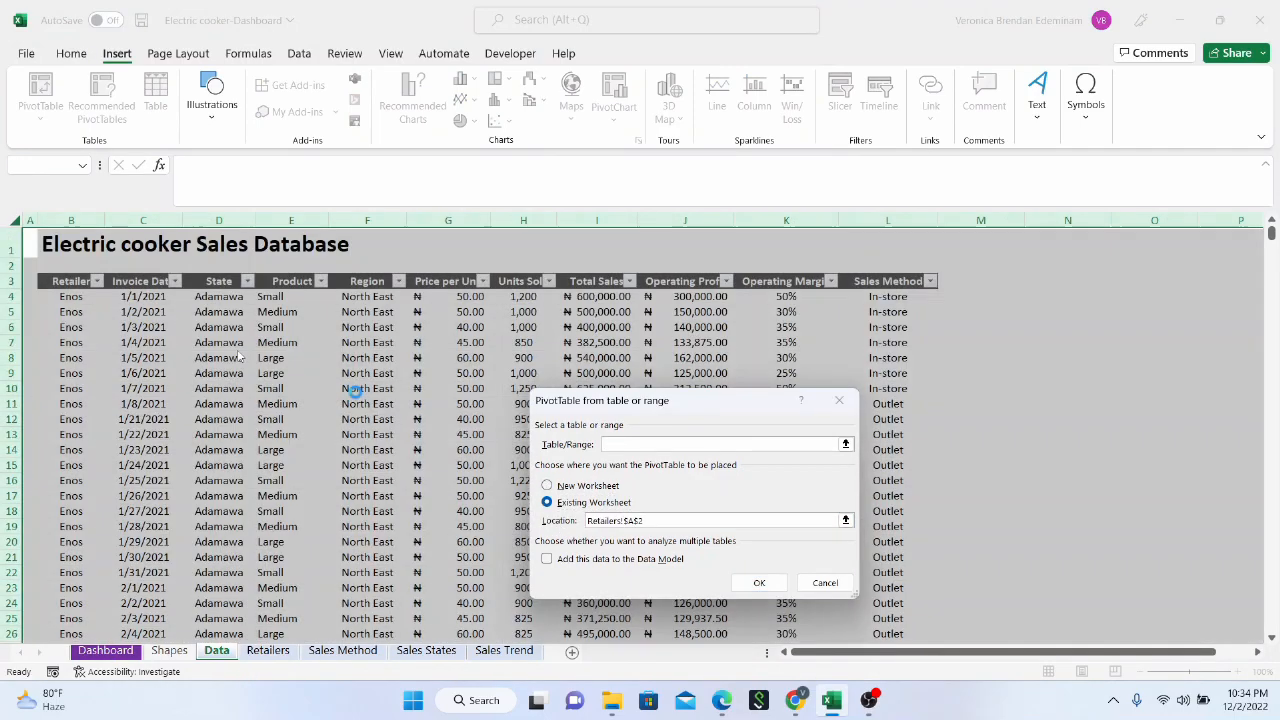
{"action": "left_click", "coordinate": [652, 391]}
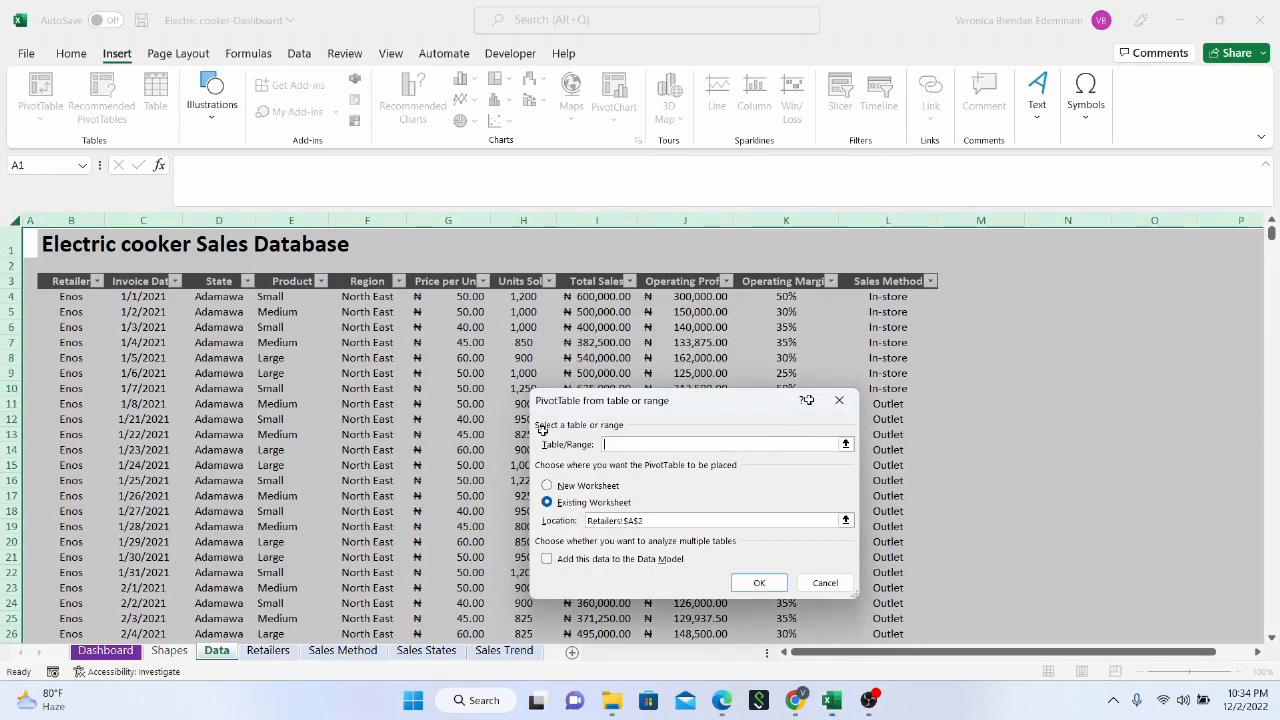
{"action": "left_click", "coordinate": [839, 400]}
{"action": "left_click", "coordinate": [228, 395]}
Insert a pivot table from the sales data range B3:L9651 into the existing Retailers sheet at cell A2
{"action": "left_click", "coordinate": [52, 287]}
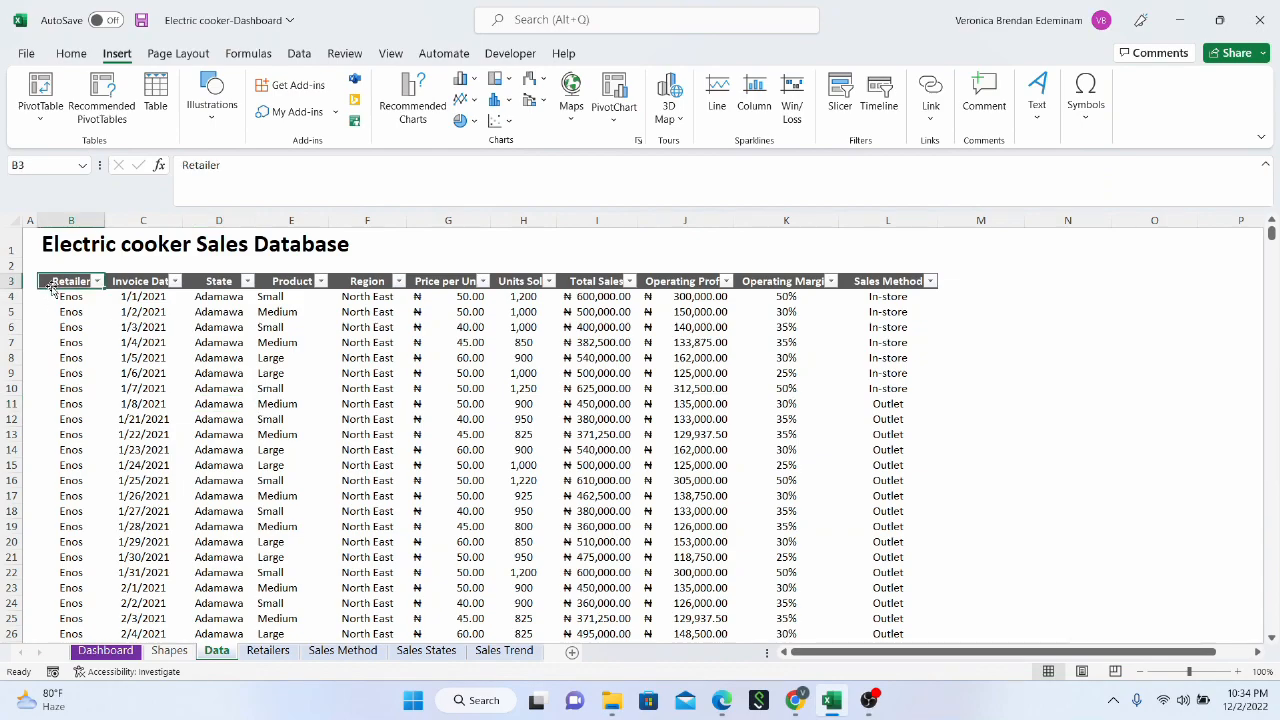
{"action": "key", "text": "ctrl+shift+Down"}
{"action": "key", "text": "ctrl+shift+Right"}
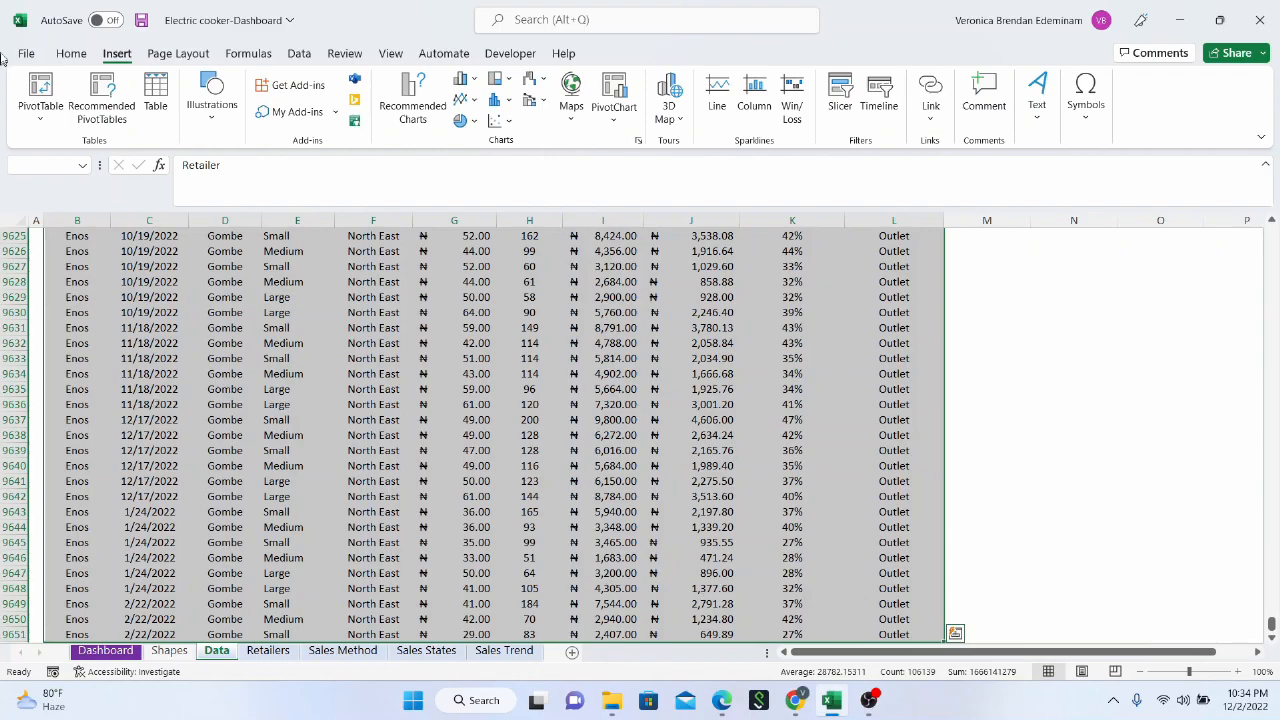
{"action": "left_click", "coordinate": [42, 92]}
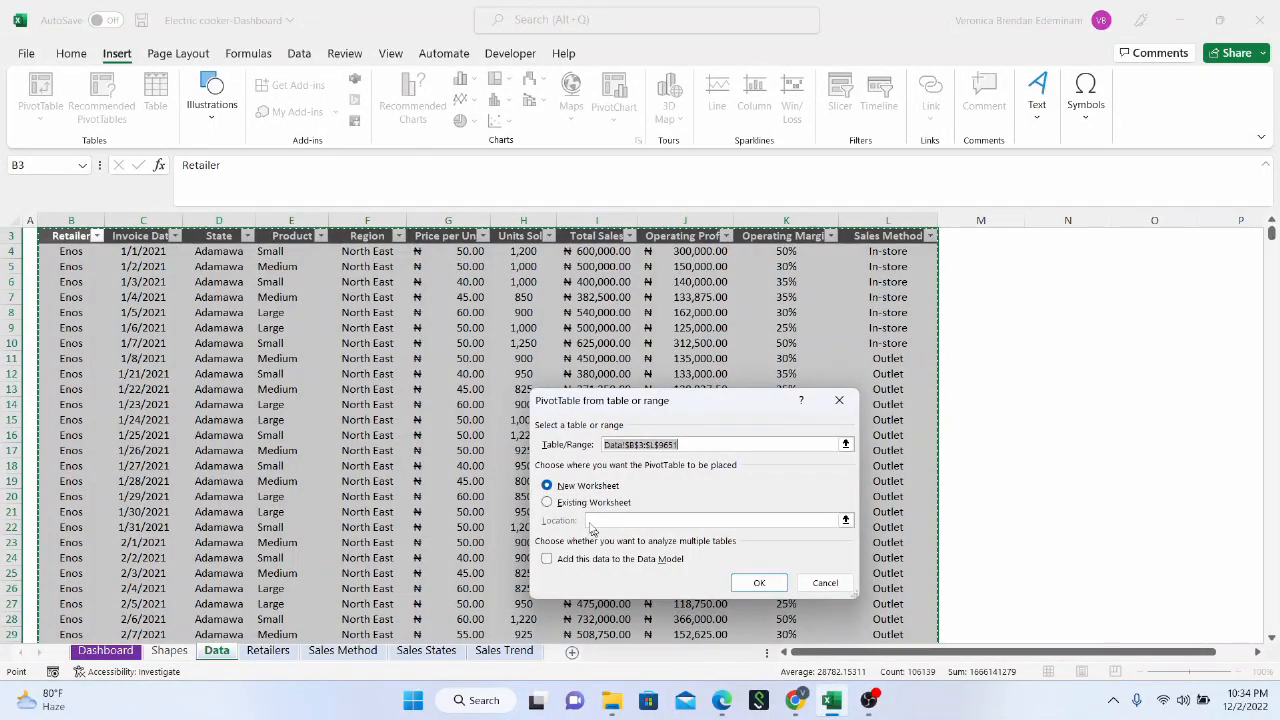
{"action": "left_click", "coordinate": [584, 504]}
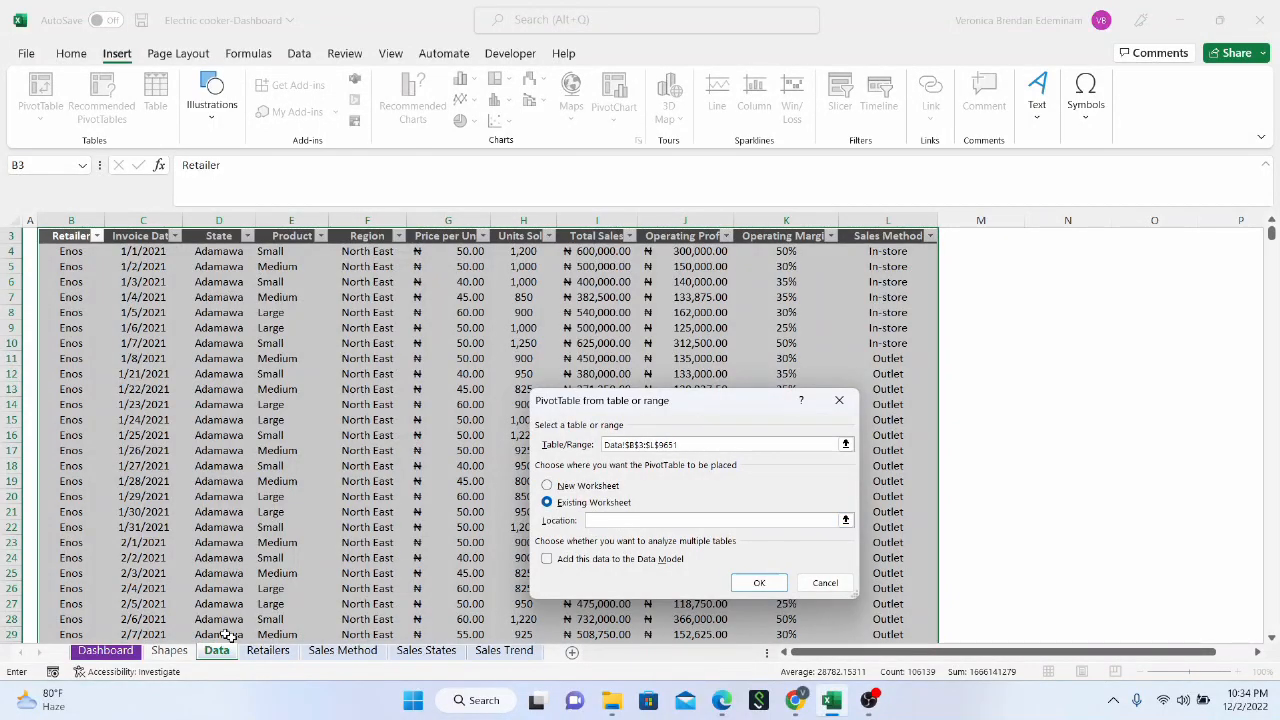
{"action": "left_click", "coordinate": [268, 650]}
{"action": "left_click", "coordinate": [34, 248]}
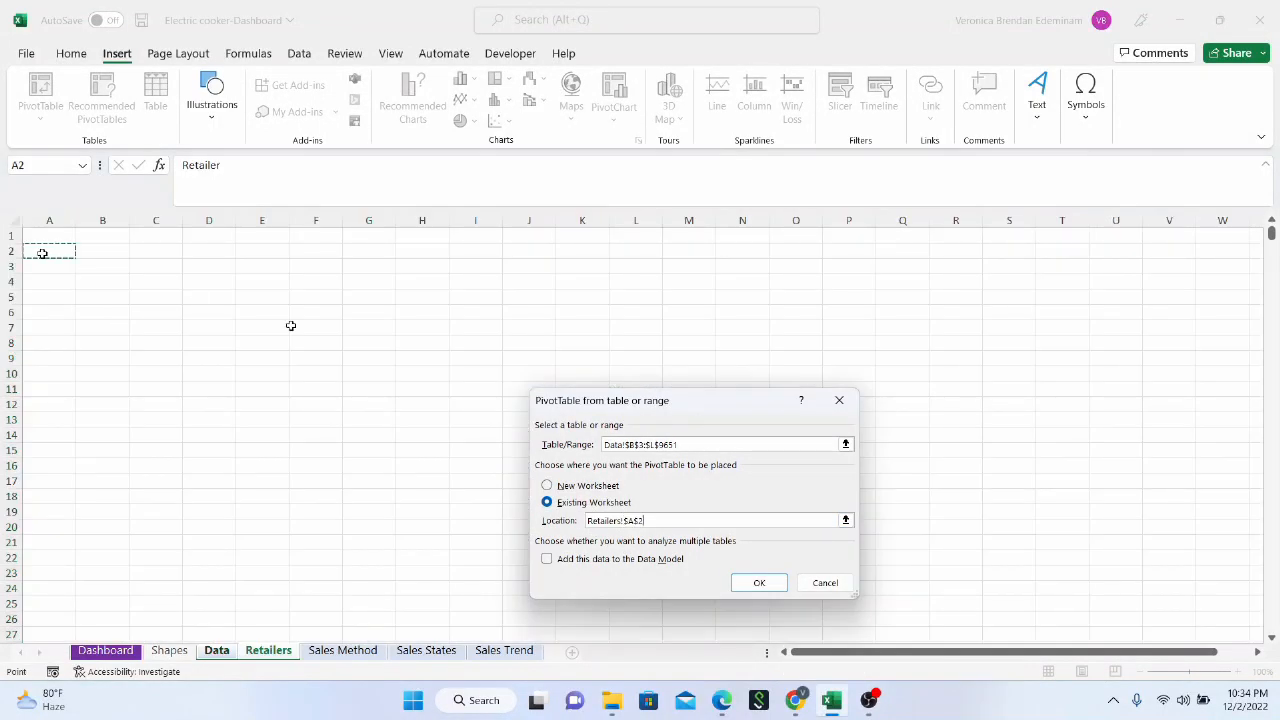
{"action": "left_click", "coordinate": [760, 583]}
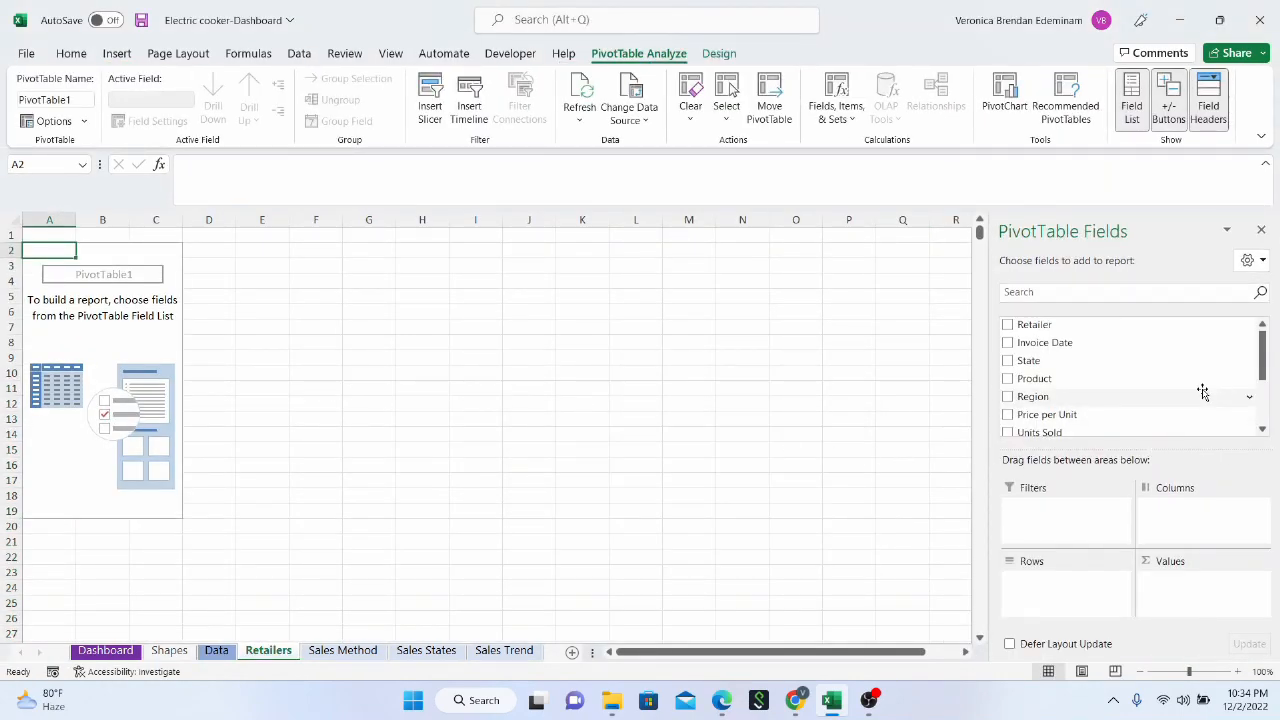
Build the Retailers pivot table with Retailer as rows and the sum of Total Sales as values
{"action": "scroll", "coordinate": [1190, 390], "scroll_direction": "down", "scroll_amount": 3}
{"action": "scroll", "coordinate": [1080, 378], "scroll_direction": "up", "scroll_amount": 3}
{"action": "left_click_drag", "start_coordinate": [1071, 331], "coordinate": [1050, 600]}
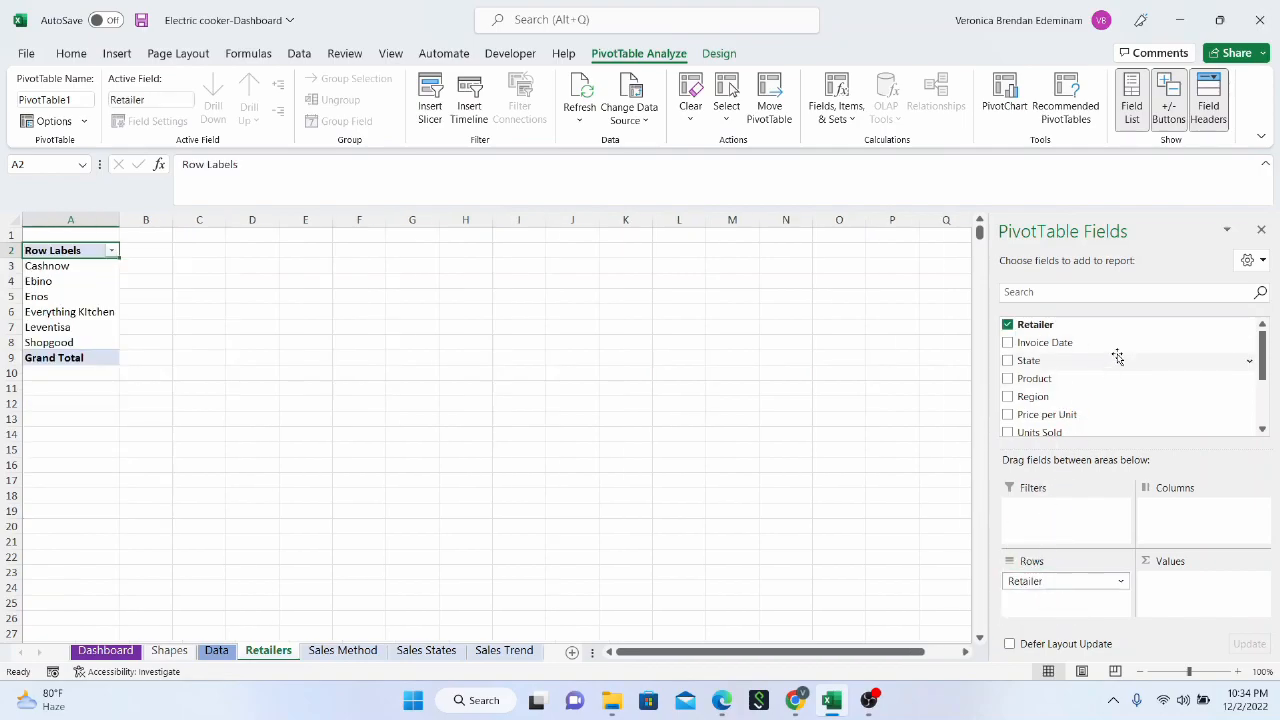
{"action": "scroll", "coordinate": [1117, 354], "scroll_direction": "down", "scroll_amount": 3}
{"action": "left_click_drag", "start_coordinate": [1104, 358], "coordinate": [84, 298]}
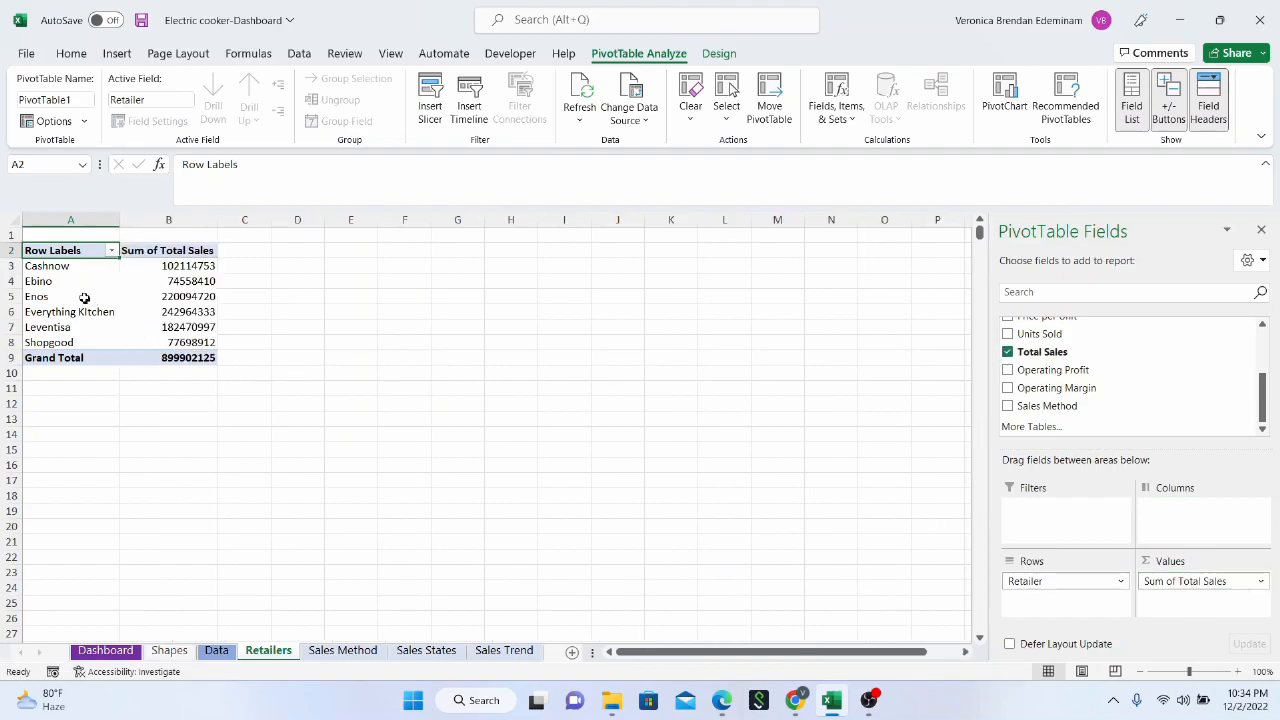
Apply the comma number format to the Retailers pivot's Total Sales values in B3:B9
{"action": "left_click_drag", "start_coordinate": [170, 266], "coordinate": [192, 358]}
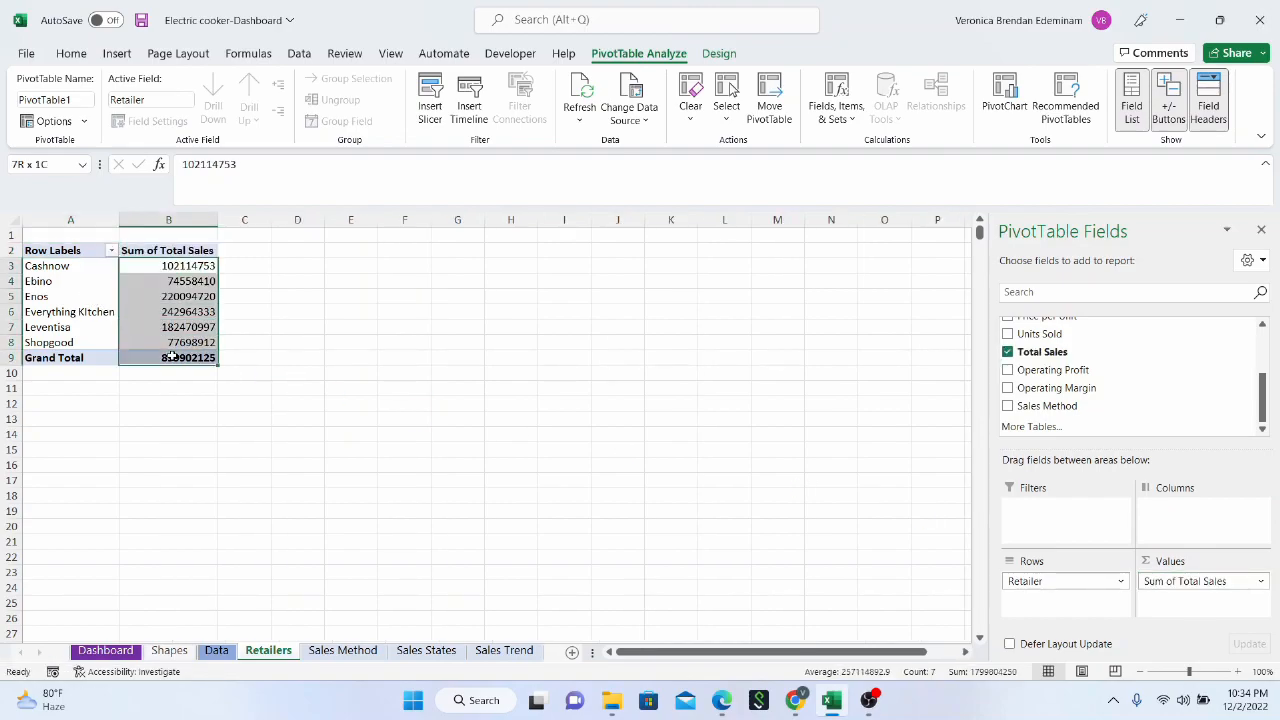
{"action": "left_click", "coordinate": [70, 53]}
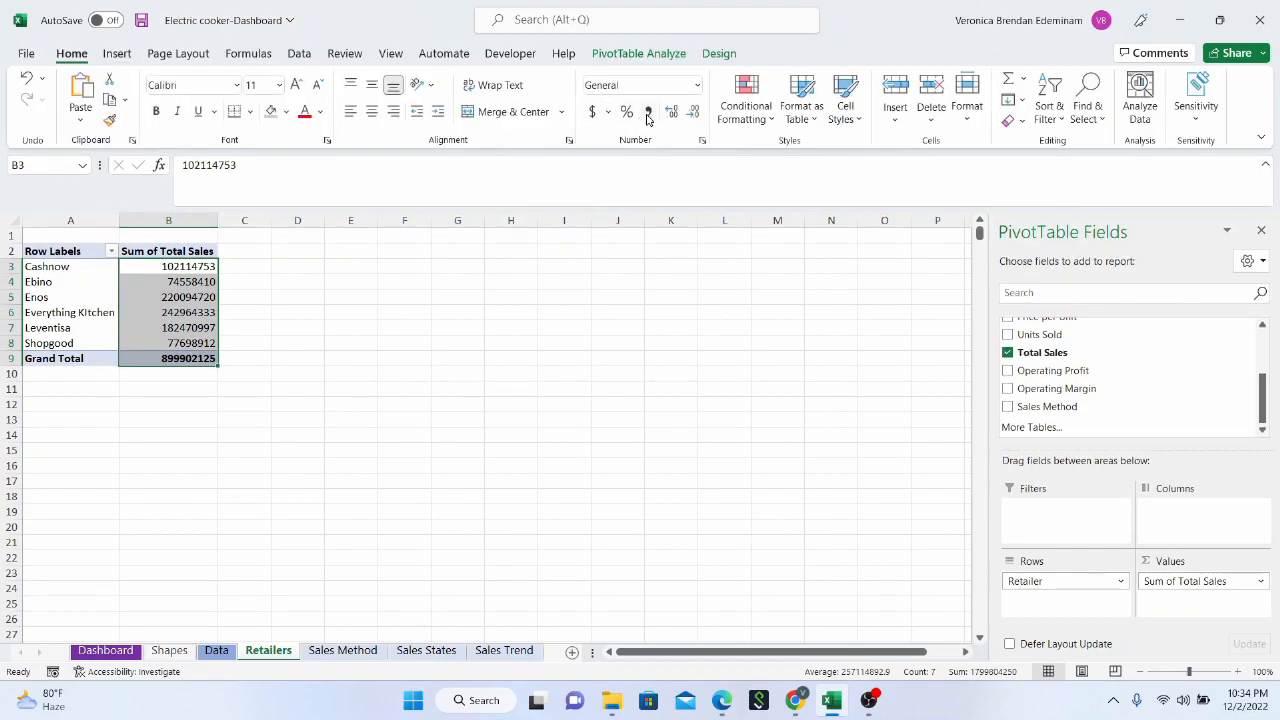
{"action": "left_click", "coordinate": [648, 113]}
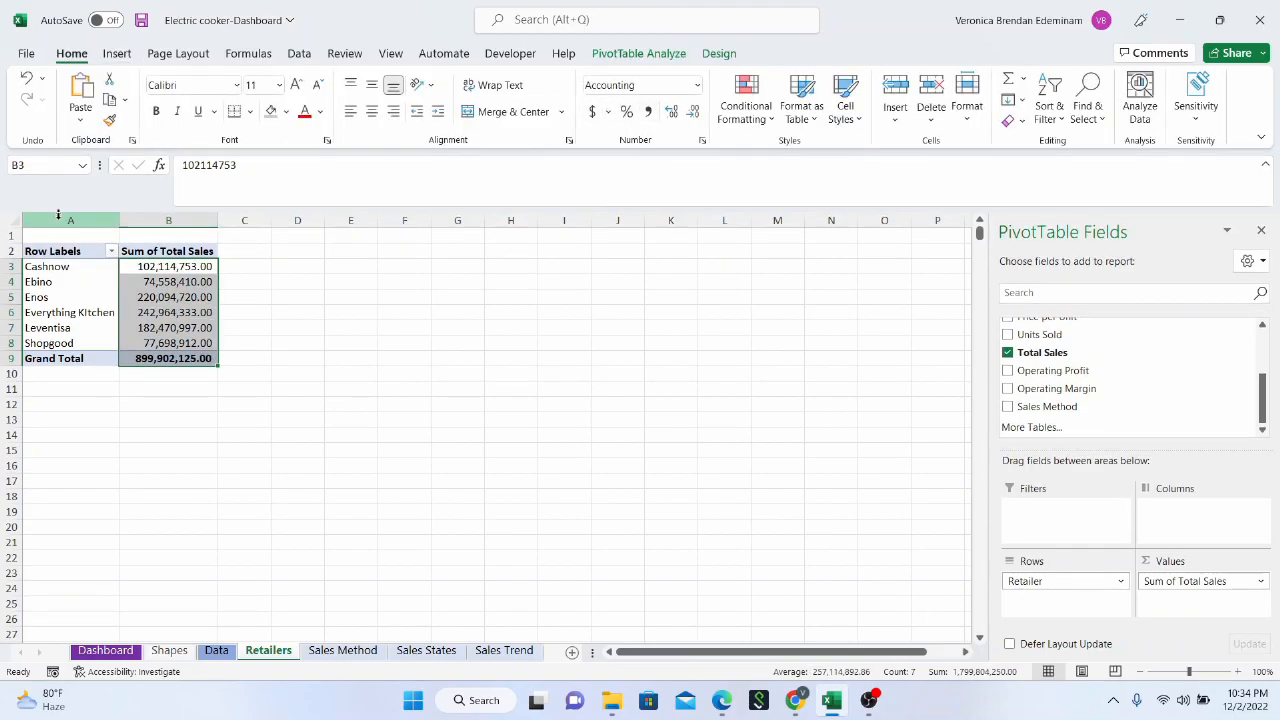
{"action": "left_click", "coordinate": [170, 312]}
{"action": "left_click_drag", "start_coordinate": [75, 268], "coordinate": [106, 331]}
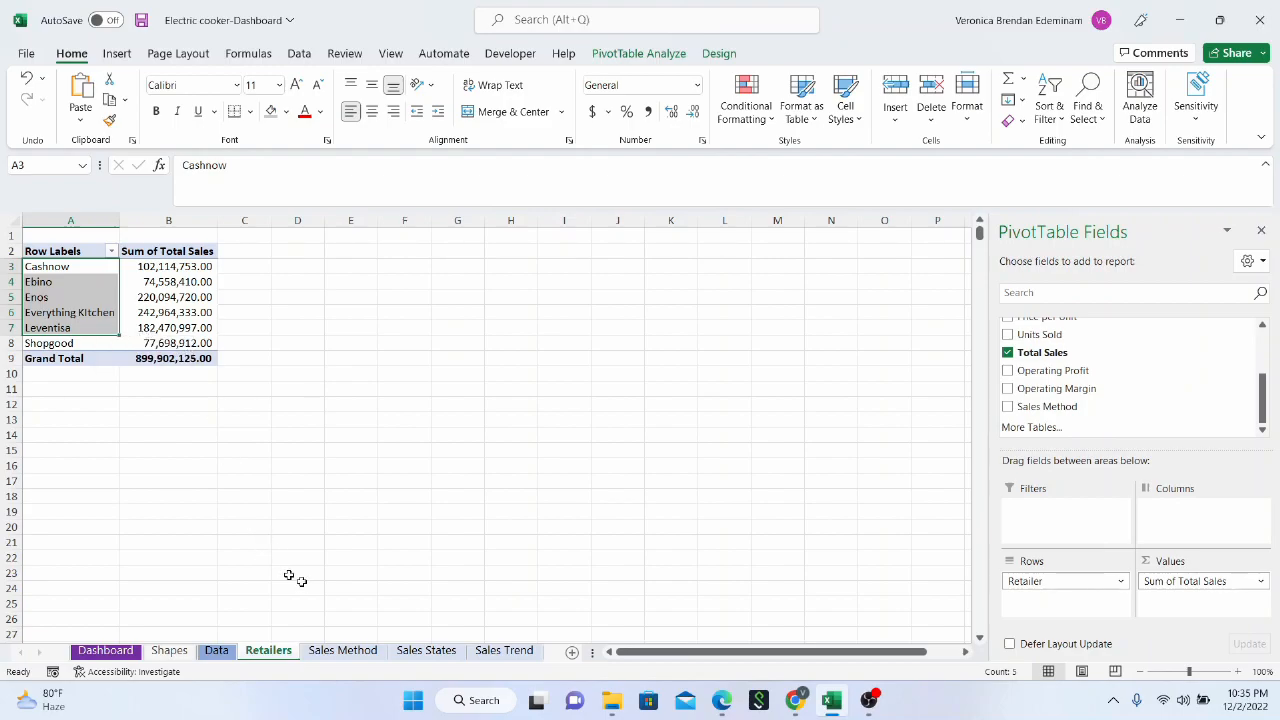
Insert a pivot table from the sales data range B3:L9651 into the existing Sales Method sheet at cell A2
{"action": "left_click", "coordinate": [340, 651]}
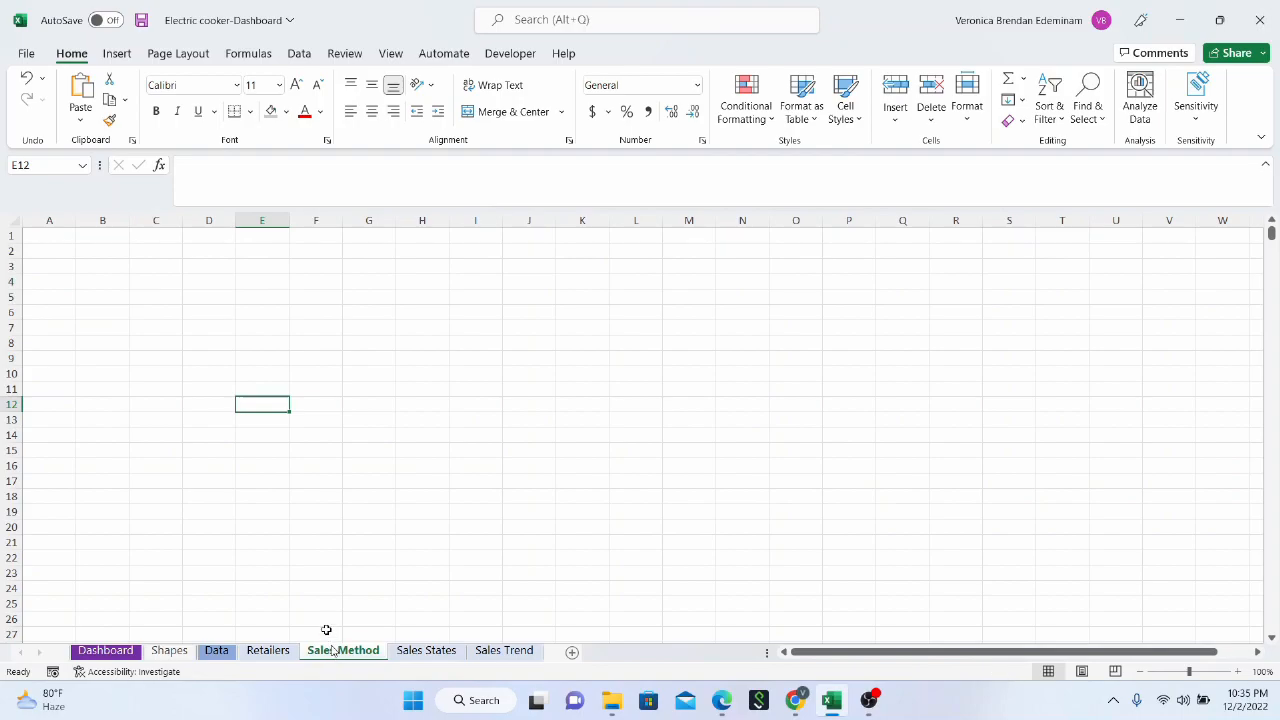
{"action": "left_click", "coordinate": [217, 651]}
{"action": "scroll", "coordinate": [628, 393], "scroll_direction": "up", "scroll_amount": 1}
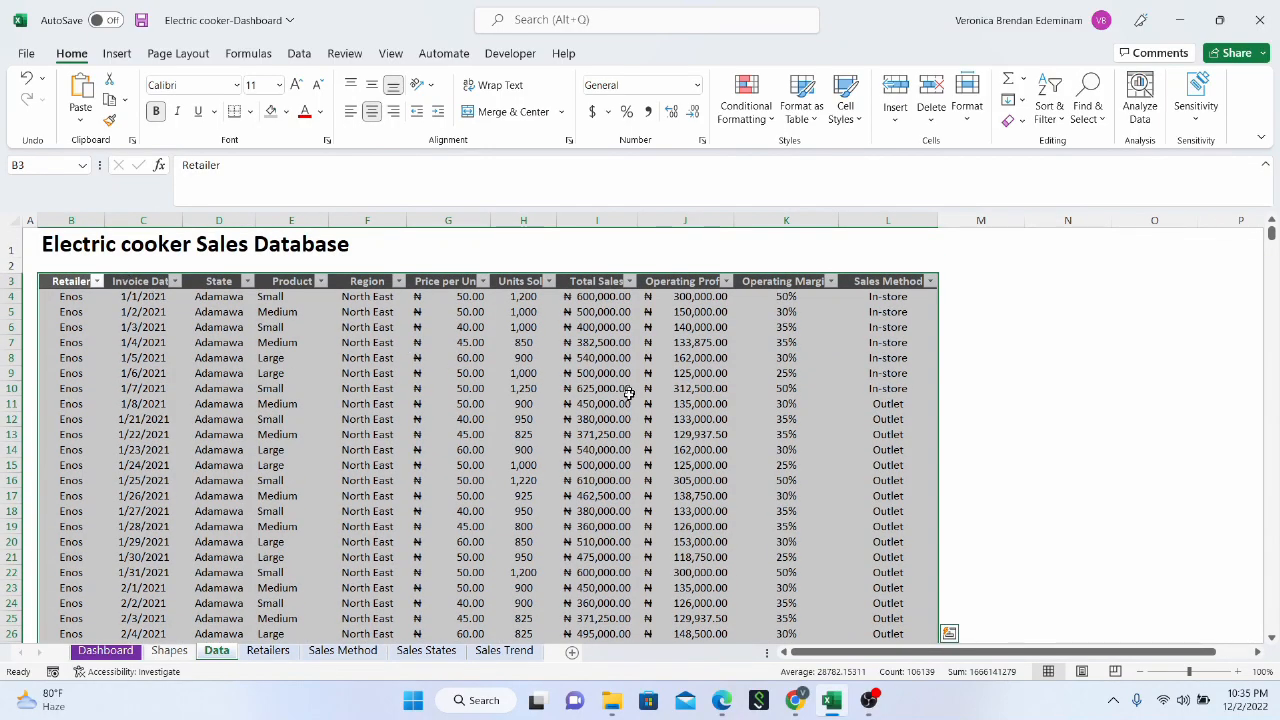
{"action": "left_click", "coordinate": [117, 54]}
{"action": "left_click", "coordinate": [547, 502]}
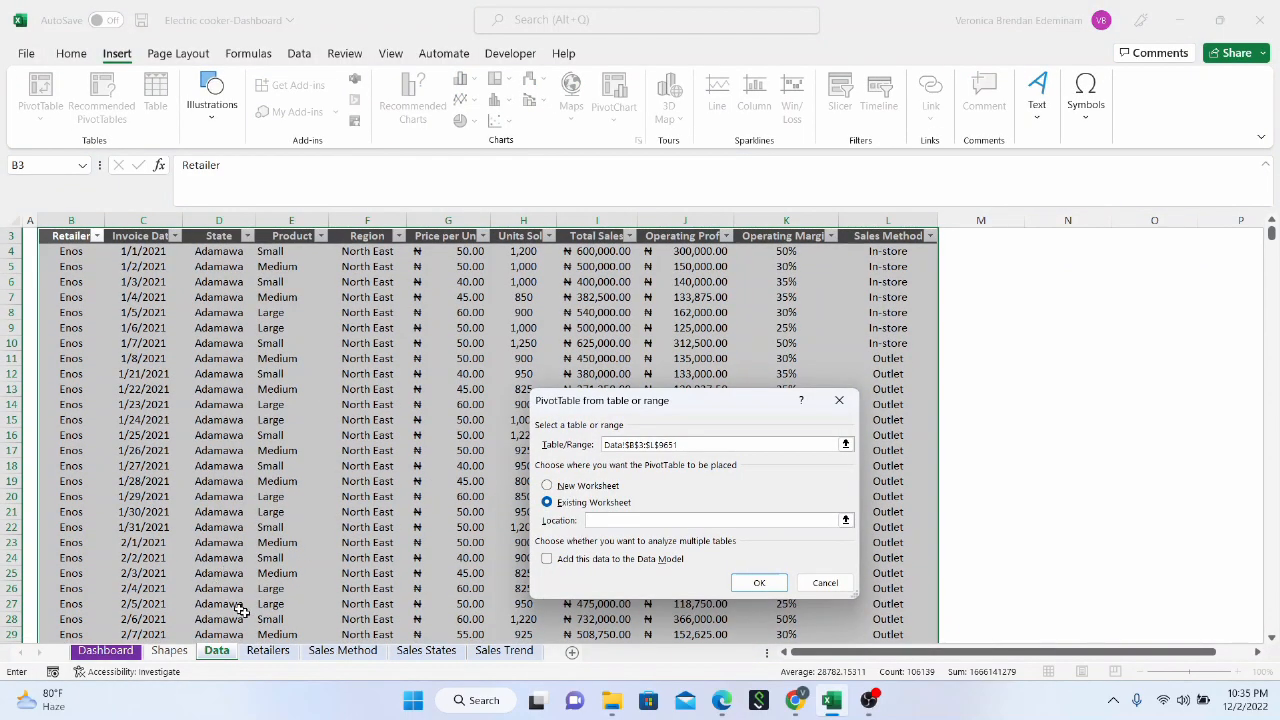
{"action": "left_click", "coordinate": [342, 650]}
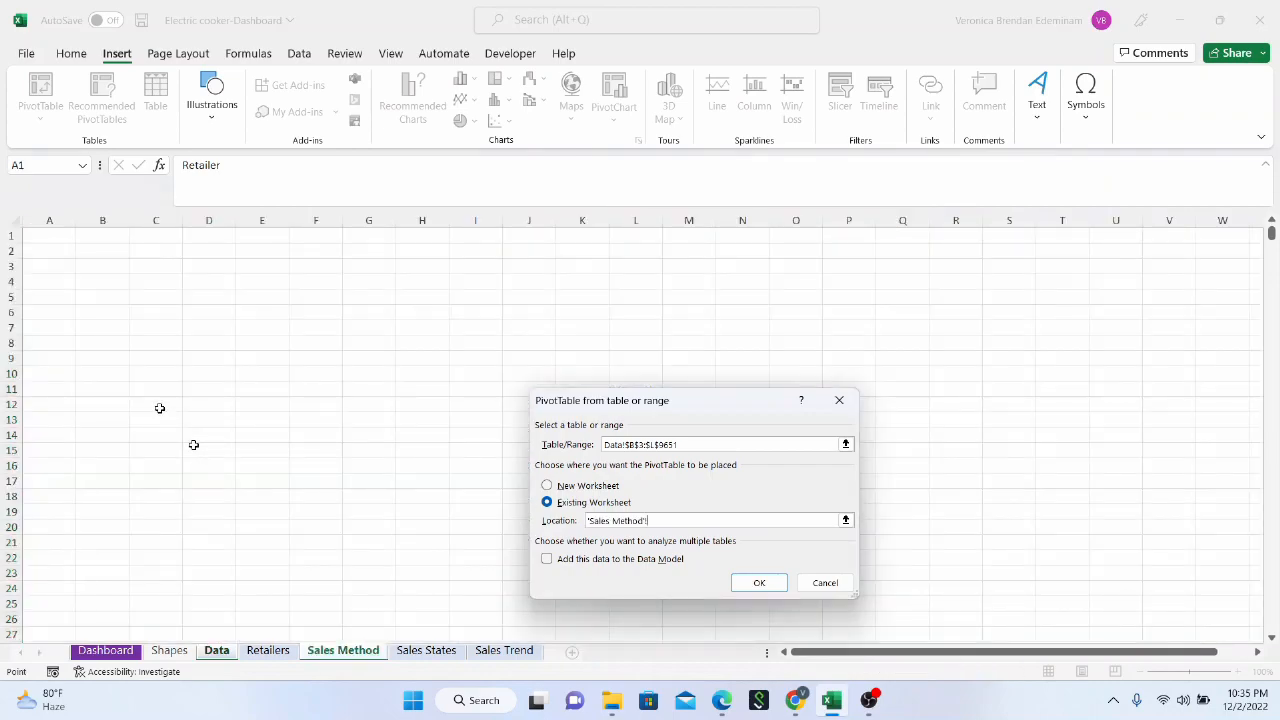
{"action": "left_click", "coordinate": [54, 252]}
{"action": "left_click", "coordinate": [745, 581]}
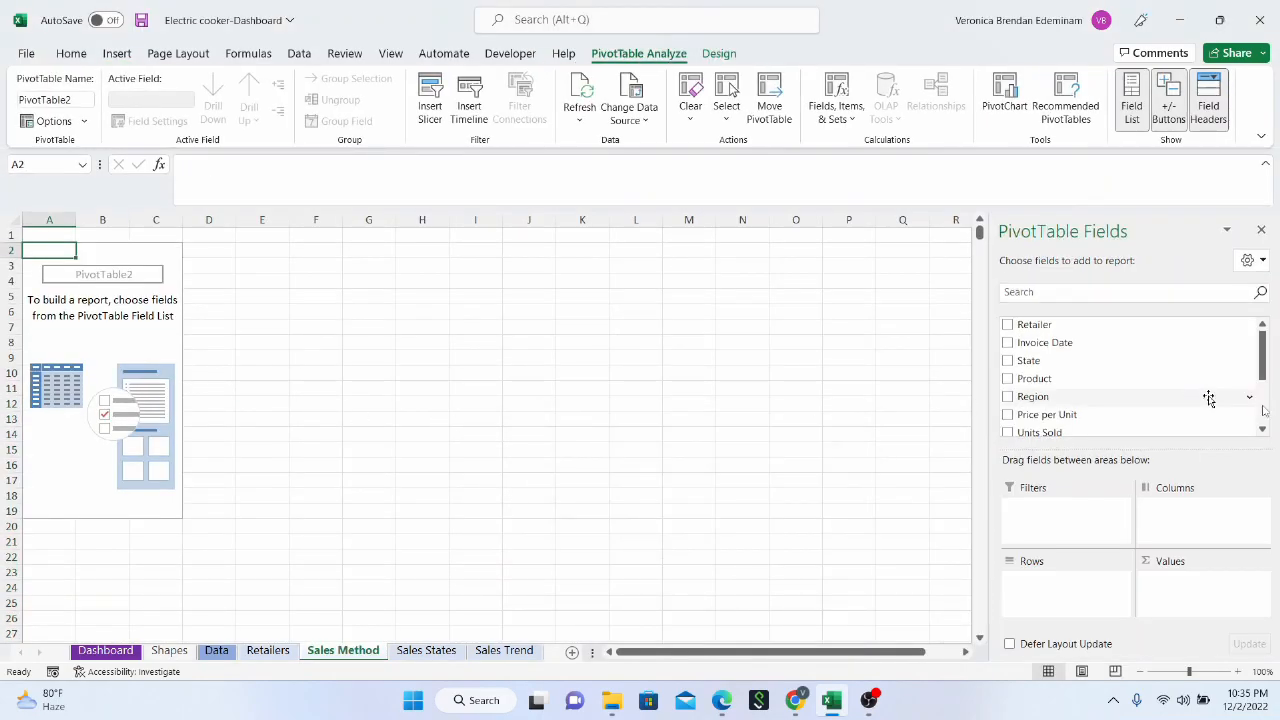
Build the Sales Method pivot table with Sales Method as rows and the sum of Total Sales as values
{"action": "scroll", "coordinate": [1065, 395], "scroll_direction": "down", "scroll_amount": 2}
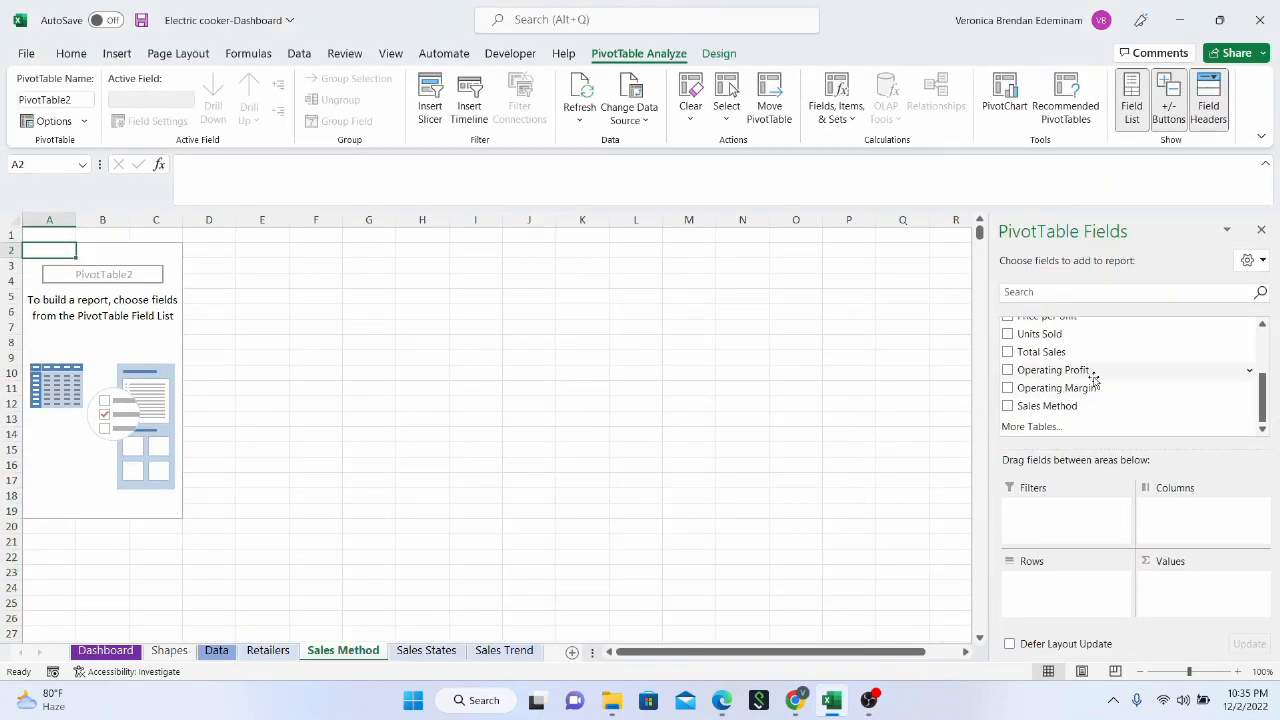
{"action": "left_click_drag", "start_coordinate": [1094, 408], "coordinate": [1075, 596]}
{"action": "left_click_drag", "start_coordinate": [1137, 353], "coordinate": [1214, 600]}
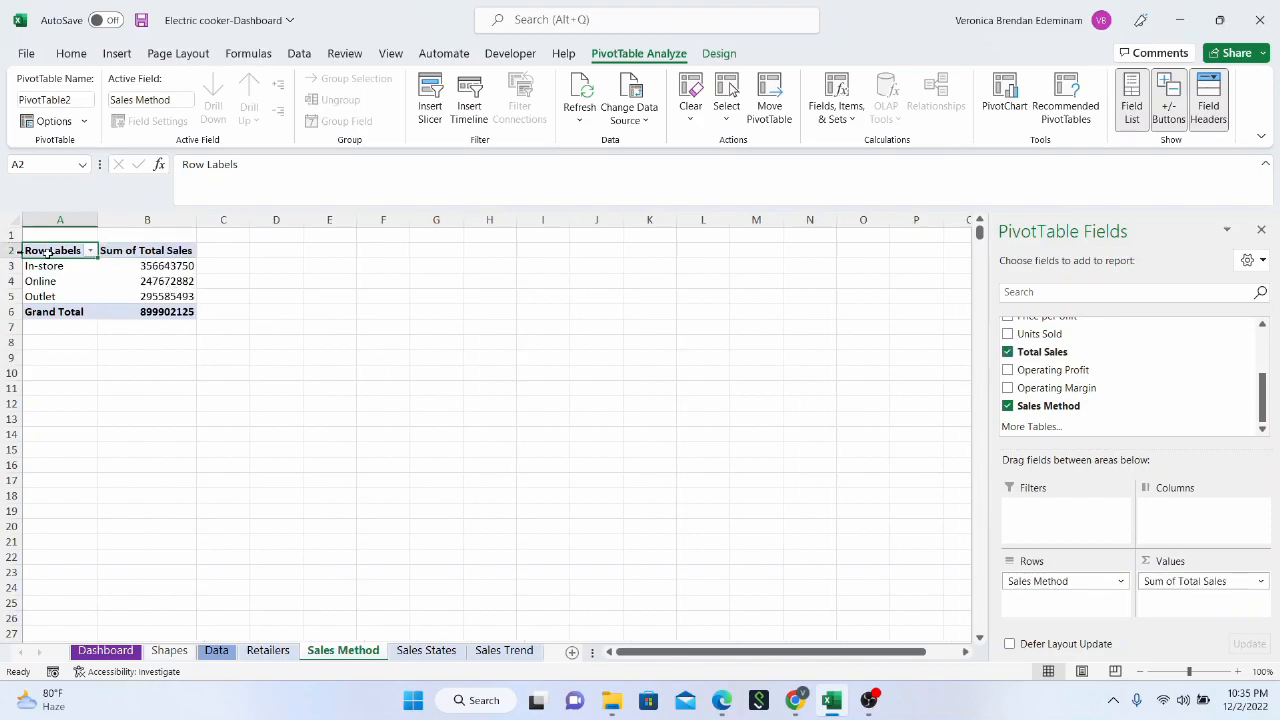
Apply the comma number format to the Sales Method pivot's Total Sales values in B3:B6
{"action": "left_click_drag", "start_coordinate": [164, 266], "coordinate": [164, 311]}
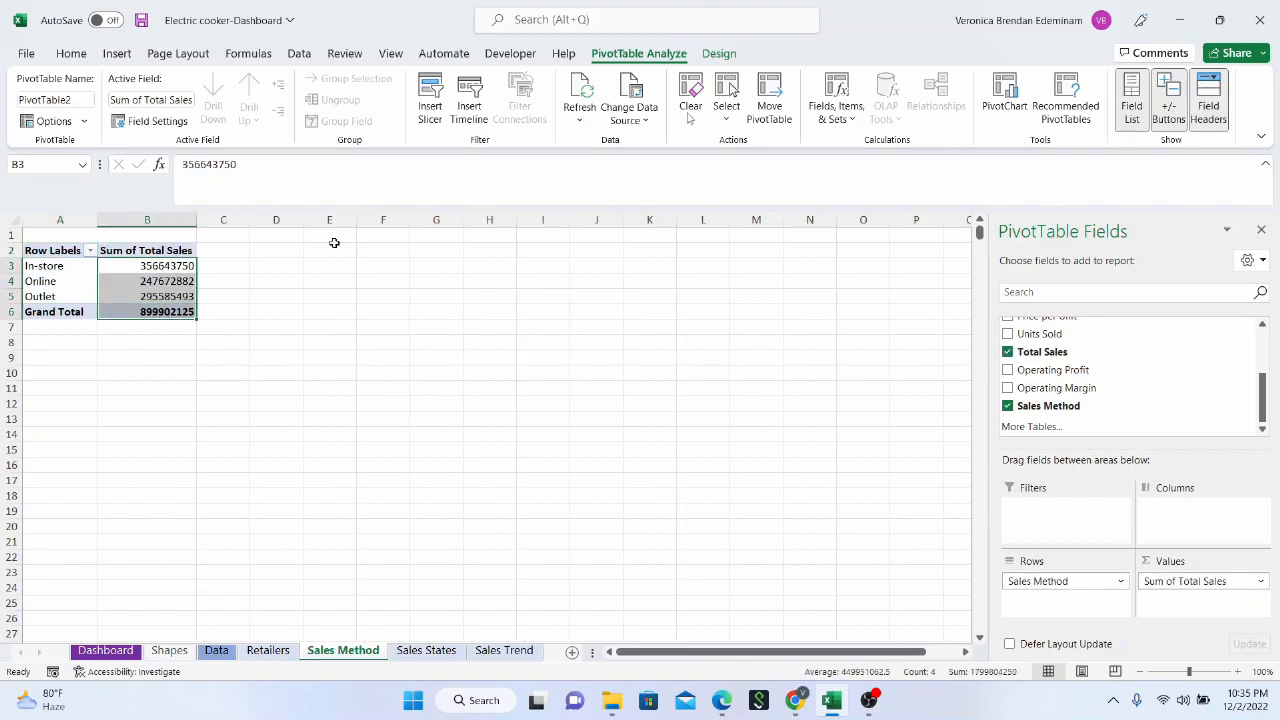
{"action": "left_click", "coordinate": [71, 53]}
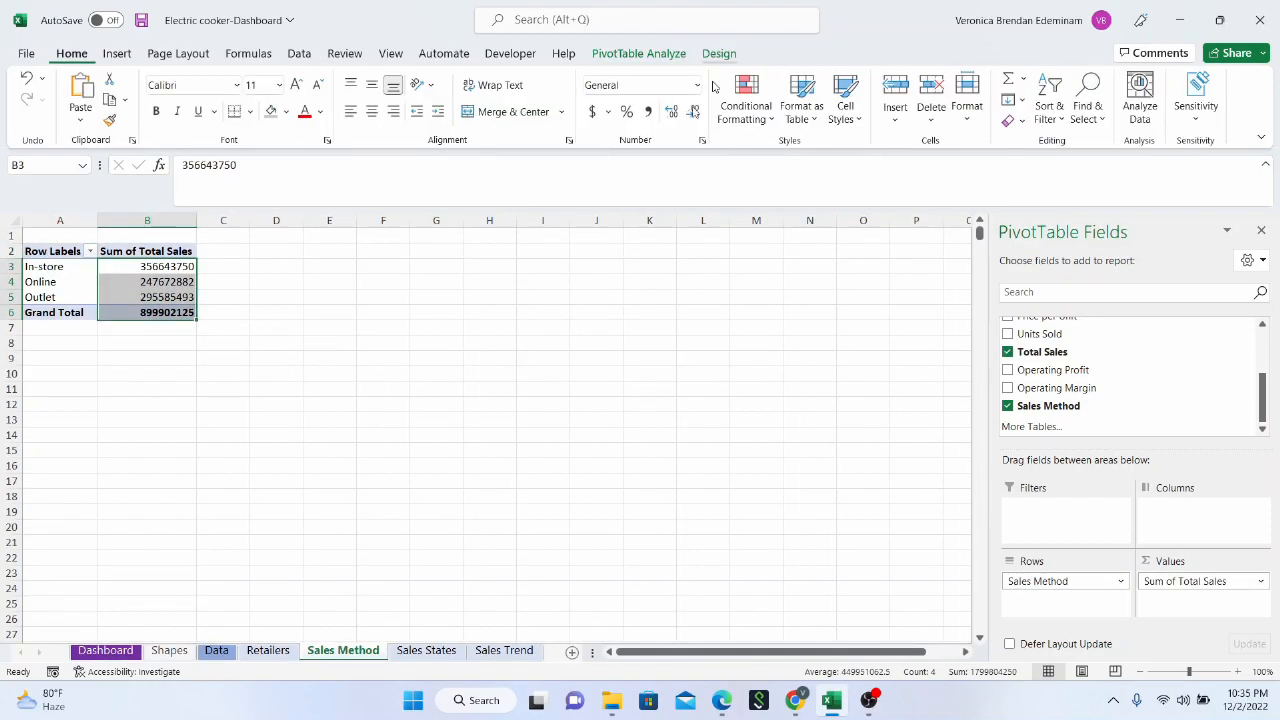
{"action": "left_click", "coordinate": [648, 111]}
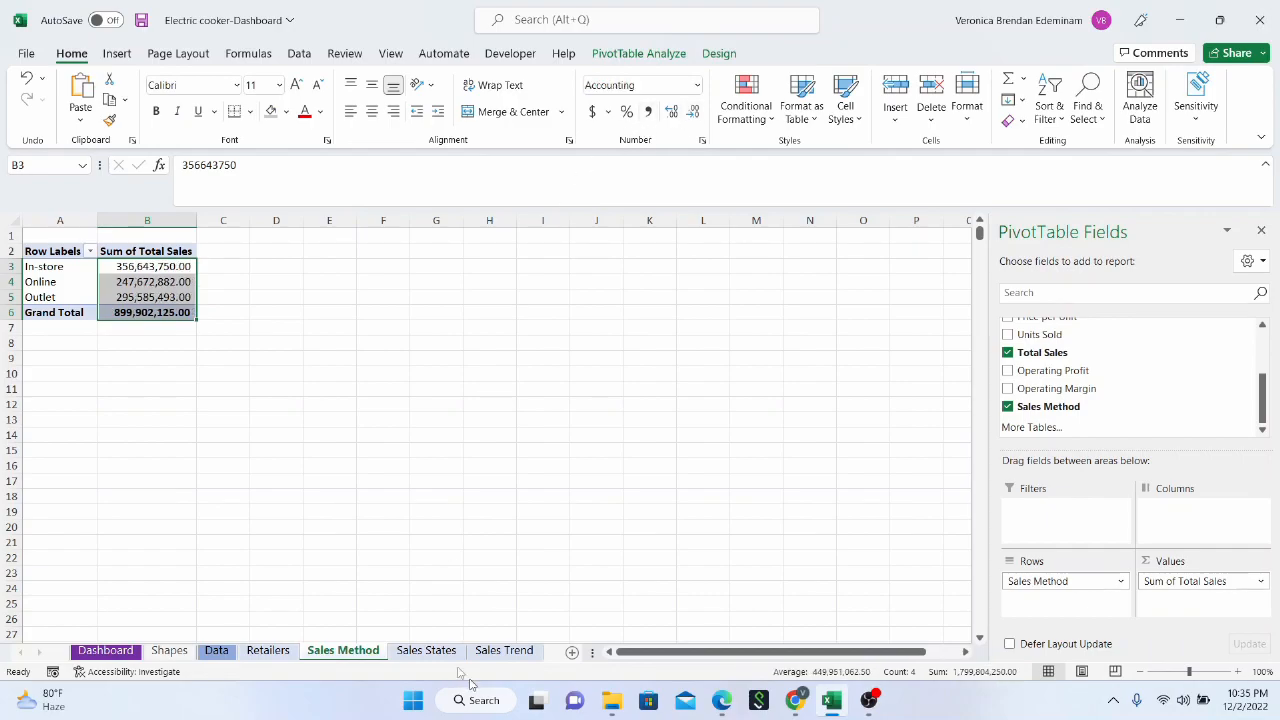
Insert a pivot table from the sales data range B3:L9651 into the existing Sales States sheet at cell A2
{"action": "left_click", "coordinate": [428, 652]}
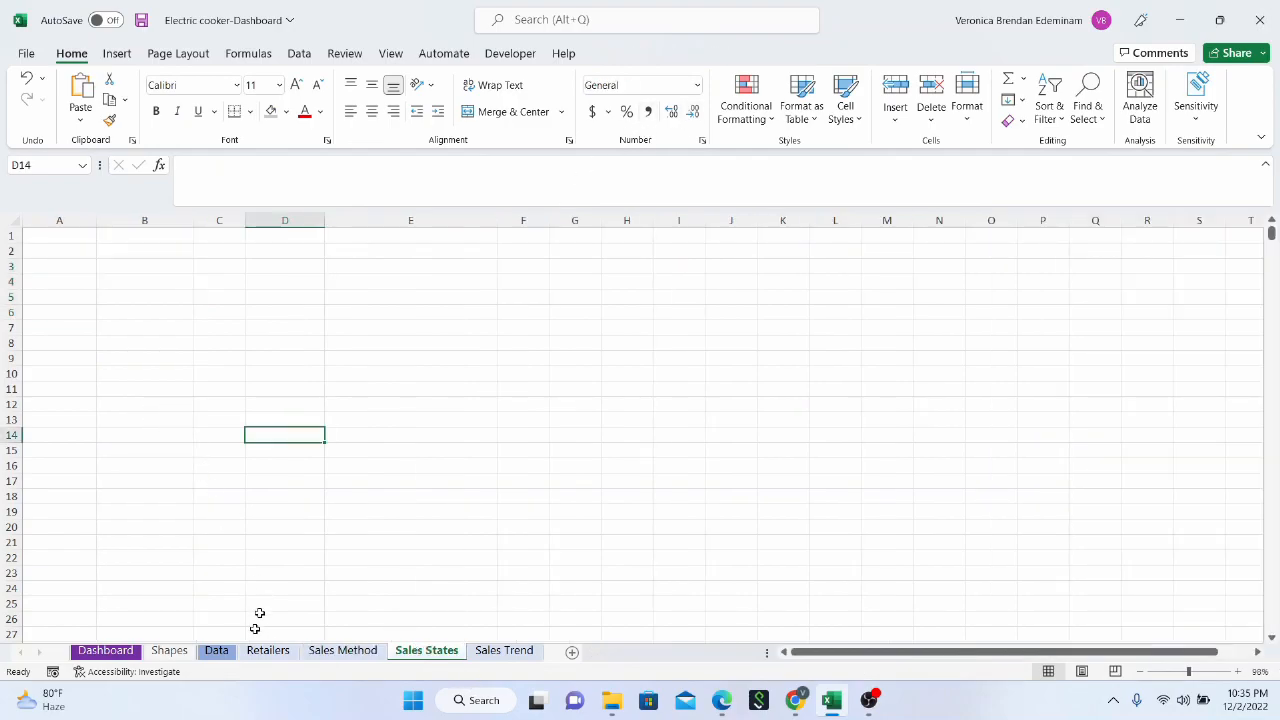
{"action": "left_click", "coordinate": [217, 651]}
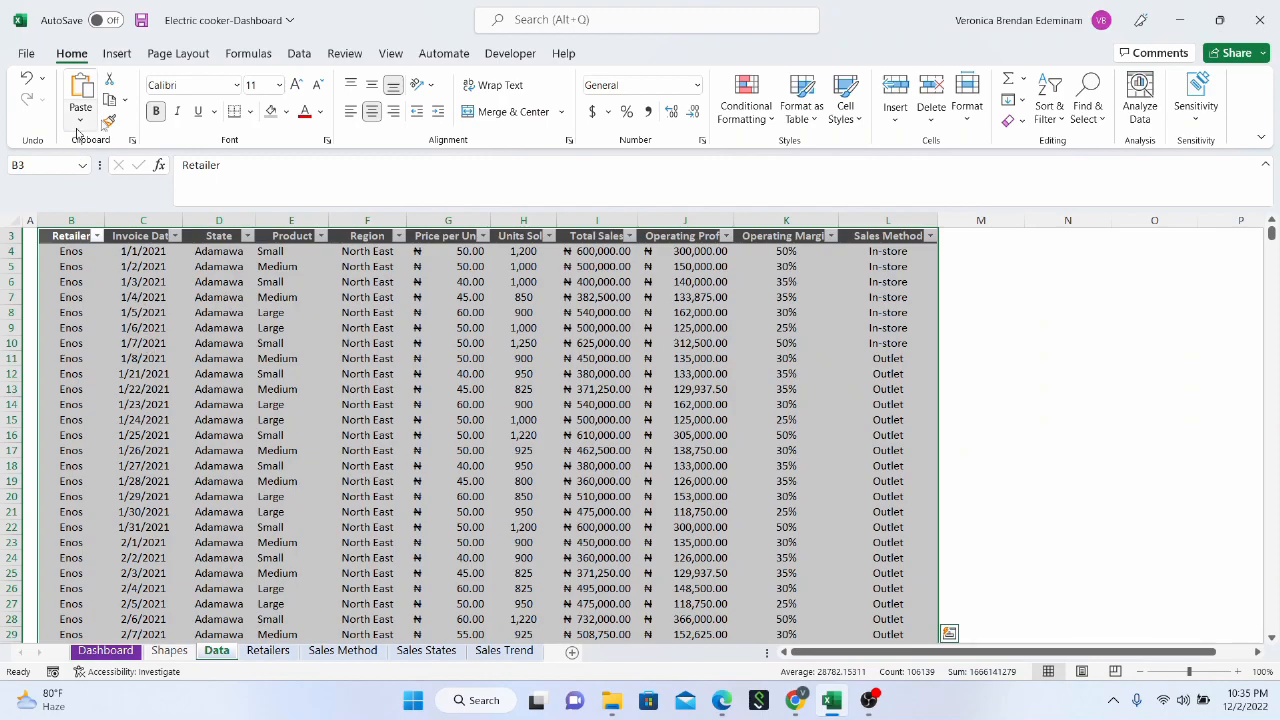
{"action": "left_click", "coordinate": [117, 53]}
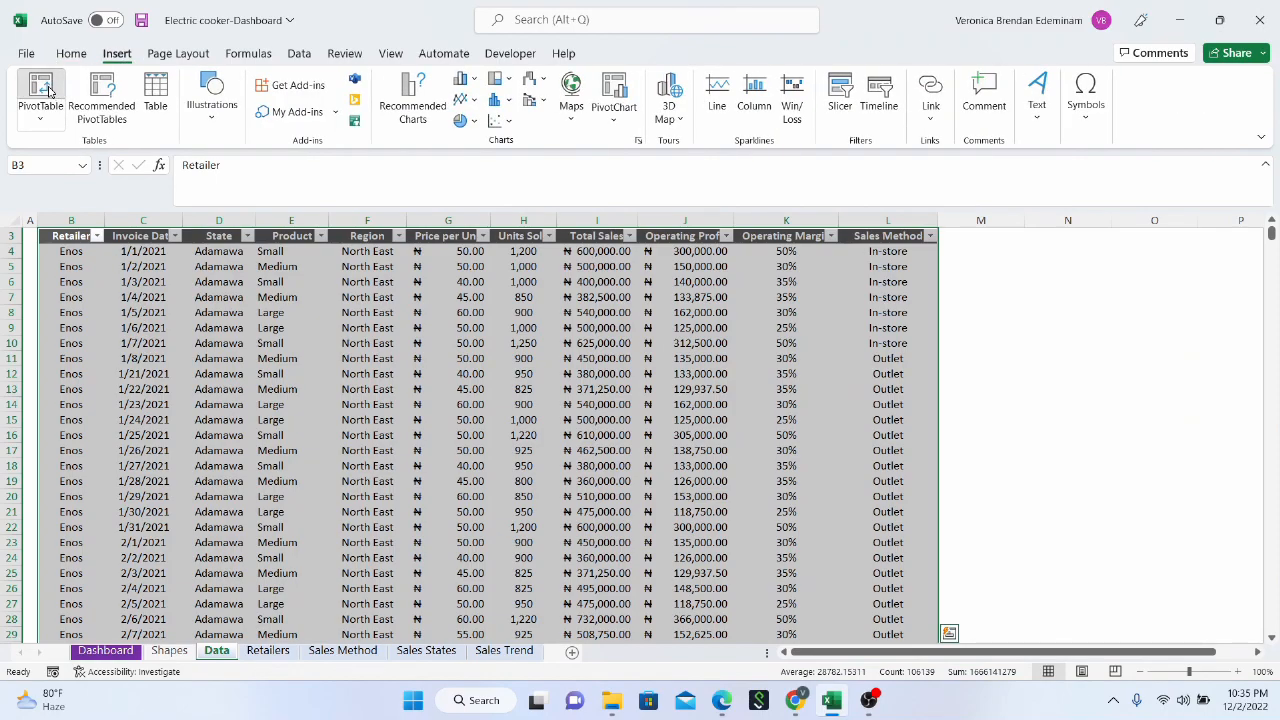
{"action": "left_click", "coordinate": [40, 95]}
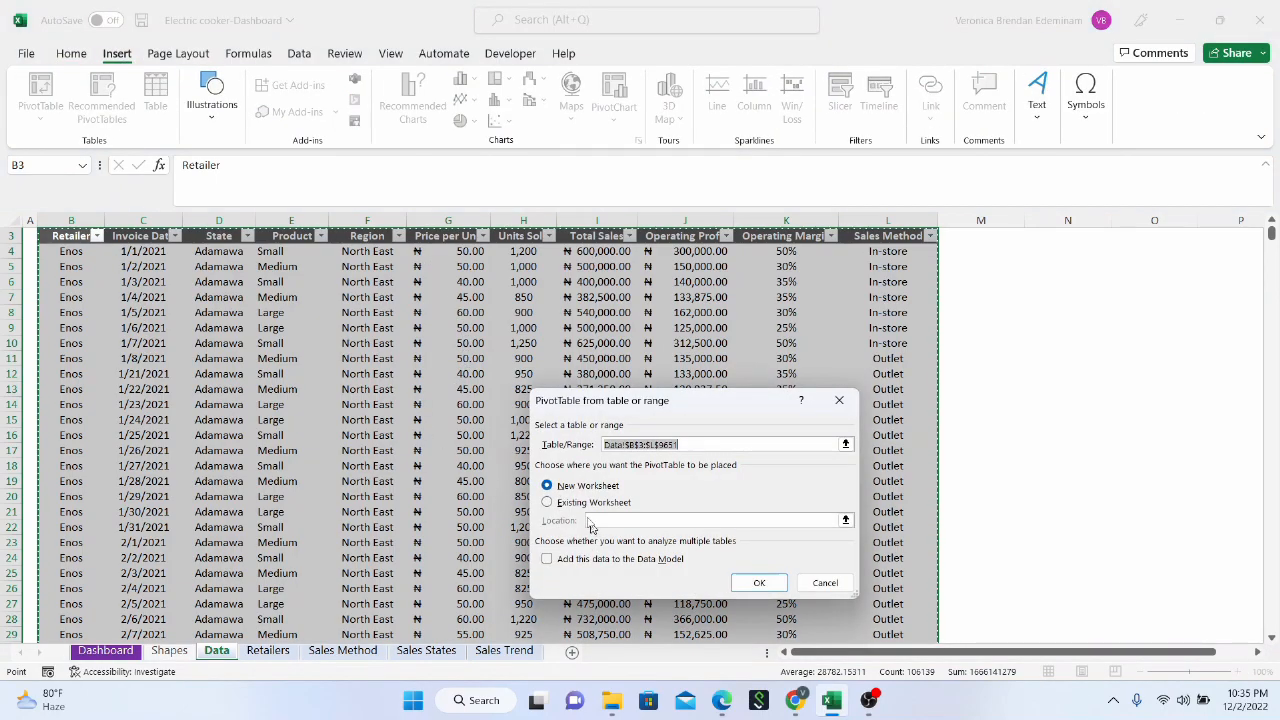
{"action": "left_click", "coordinate": [588, 504]}
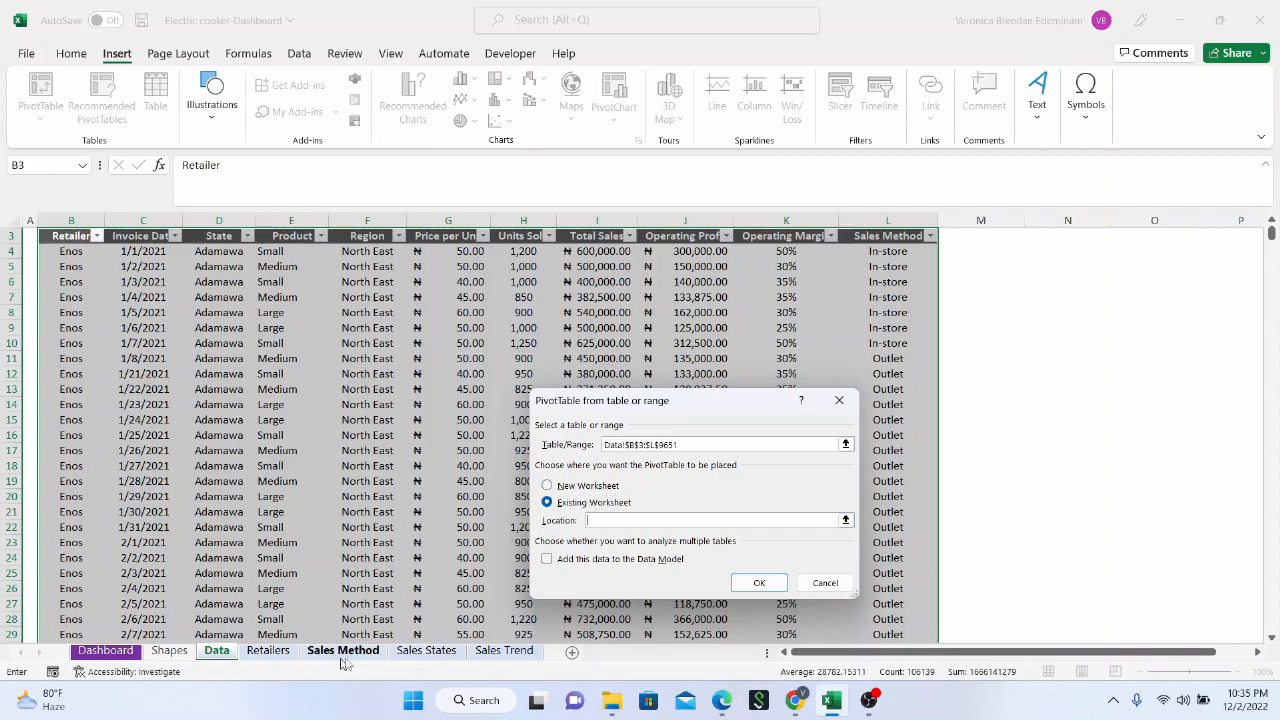
{"action": "left_click", "coordinate": [426, 650]}
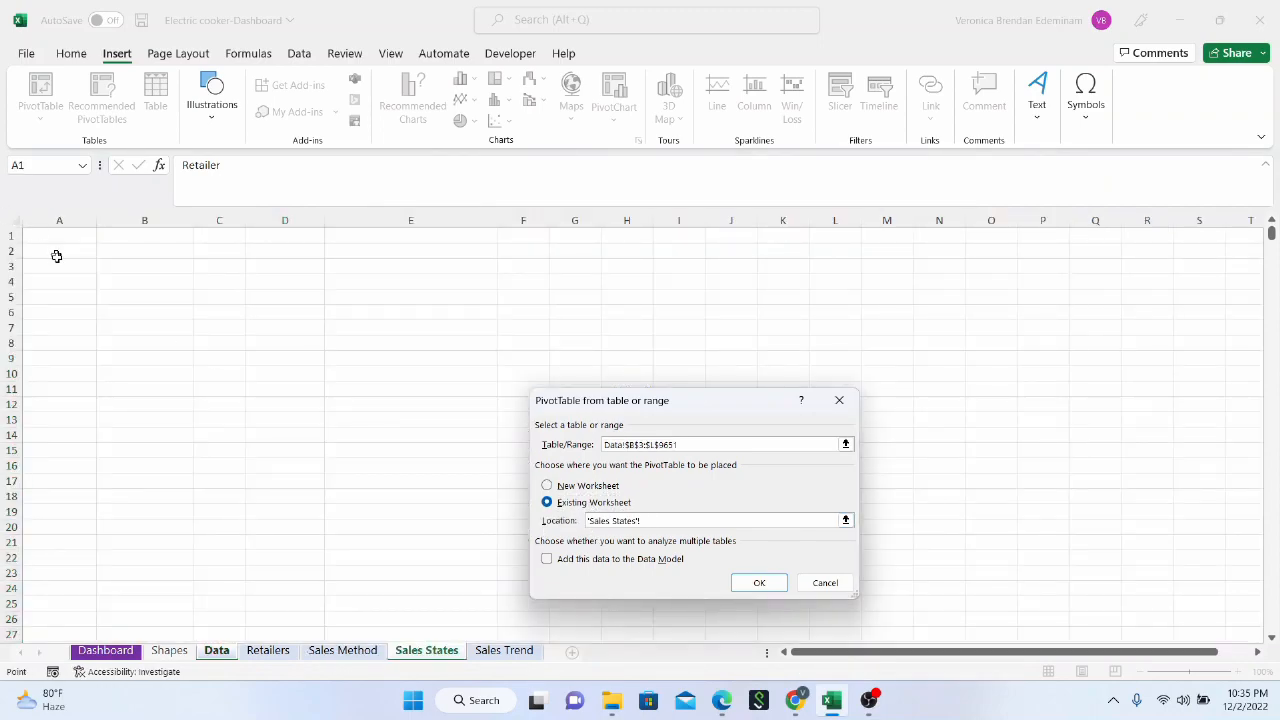
{"action": "left_click", "coordinate": [57, 254]}
{"action": "left_click", "coordinate": [741, 585]}
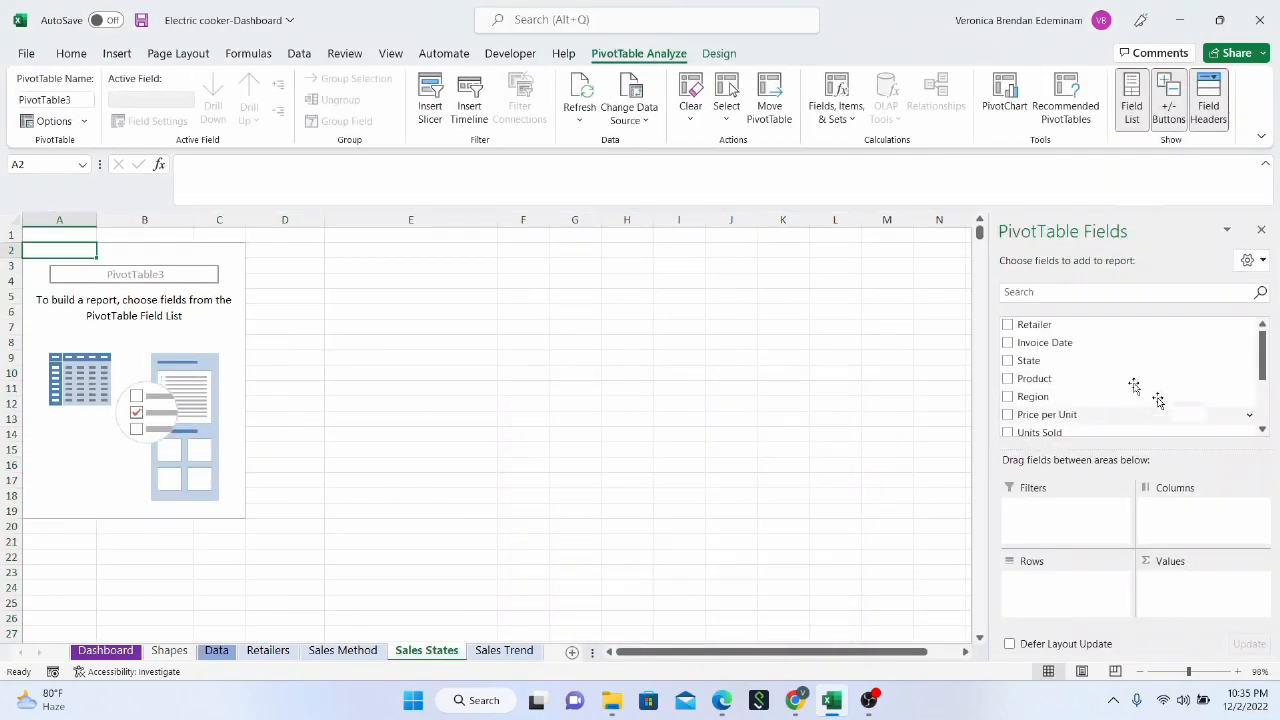
Build the Sales States pivot table with State as rows and the sum of Total Sales as values
{"action": "left_click_drag", "start_coordinate": [1097, 363], "coordinate": [1080, 598]}
{"action": "scroll", "coordinate": [1125, 385], "scroll_direction": "down", "scroll_amount": 3}
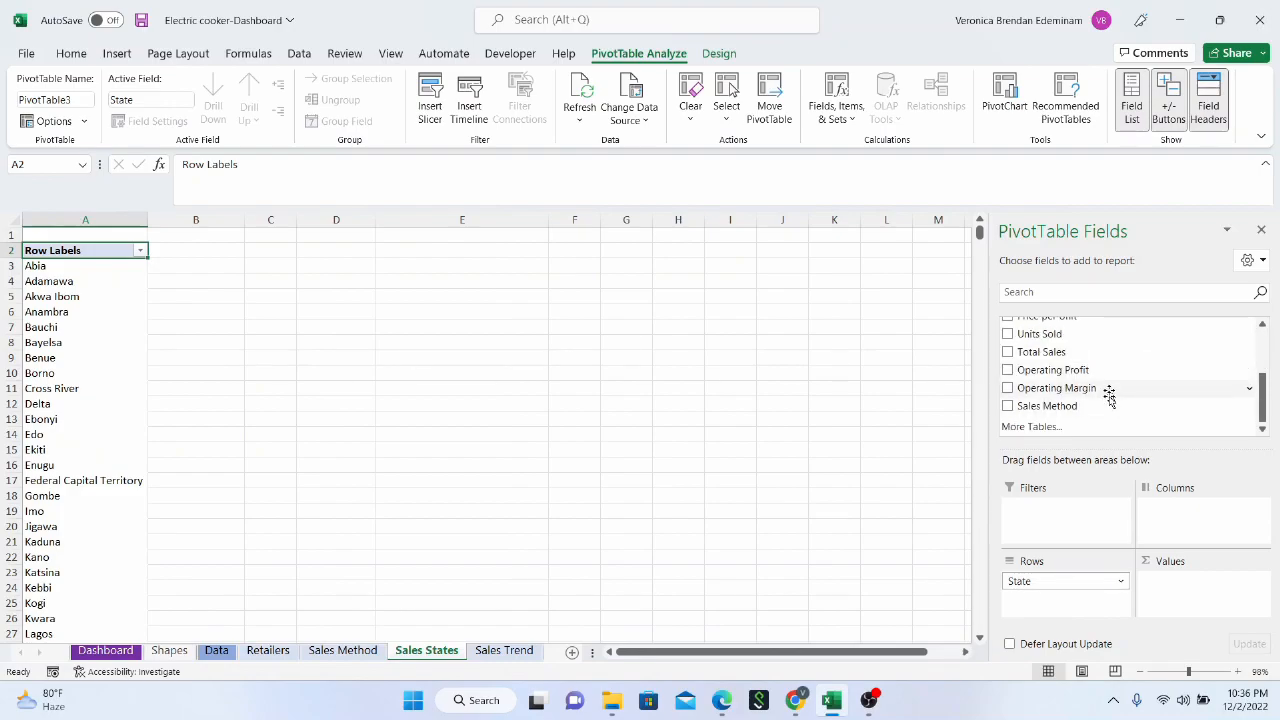
{"action": "left_click_drag", "start_coordinate": [1108, 352], "coordinate": [1210, 612]}
Apply the comma number format to the whole Sum of Total Sales column B in the Sales States sheet
{"action": "scroll", "coordinate": [162, 306], "scroll_direction": "down", "scroll_amount": 6}
{"action": "scroll", "coordinate": [162, 306], "scroll_direction": "up", "scroll_amount": 6}
{"action": "left_click", "coordinate": [219, 221]}
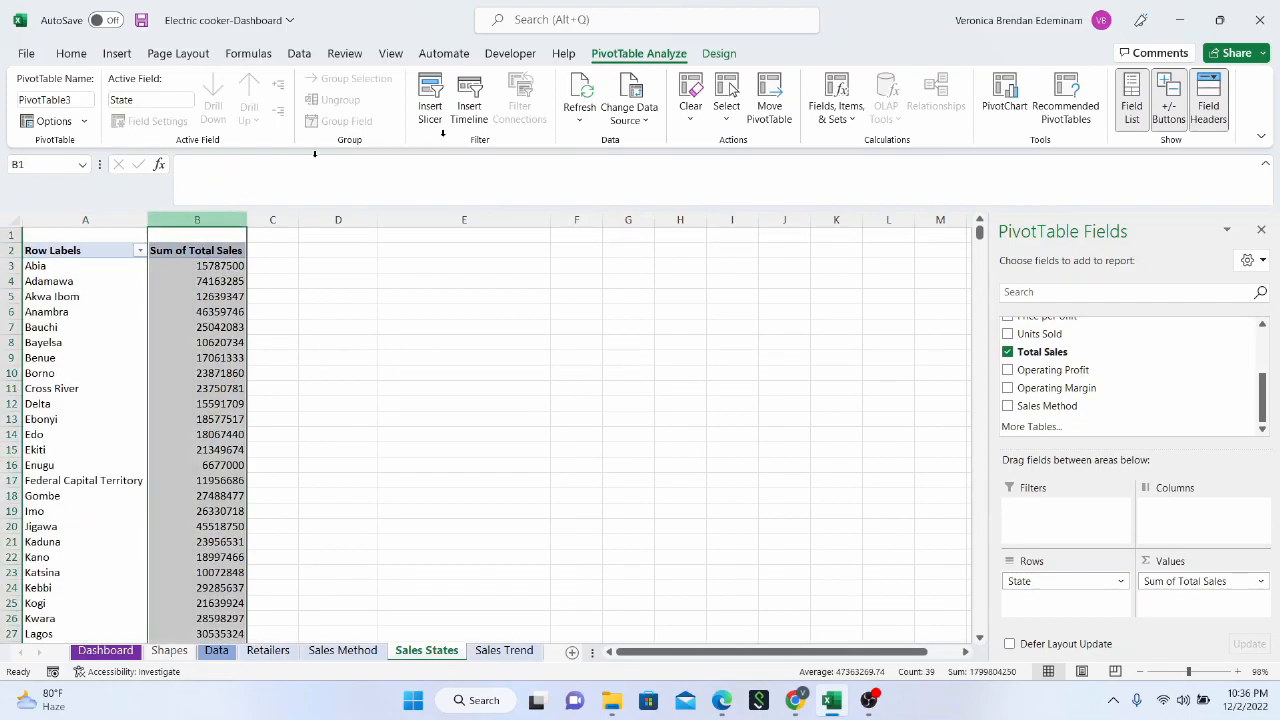
{"action": "left_click", "coordinate": [649, 112]}
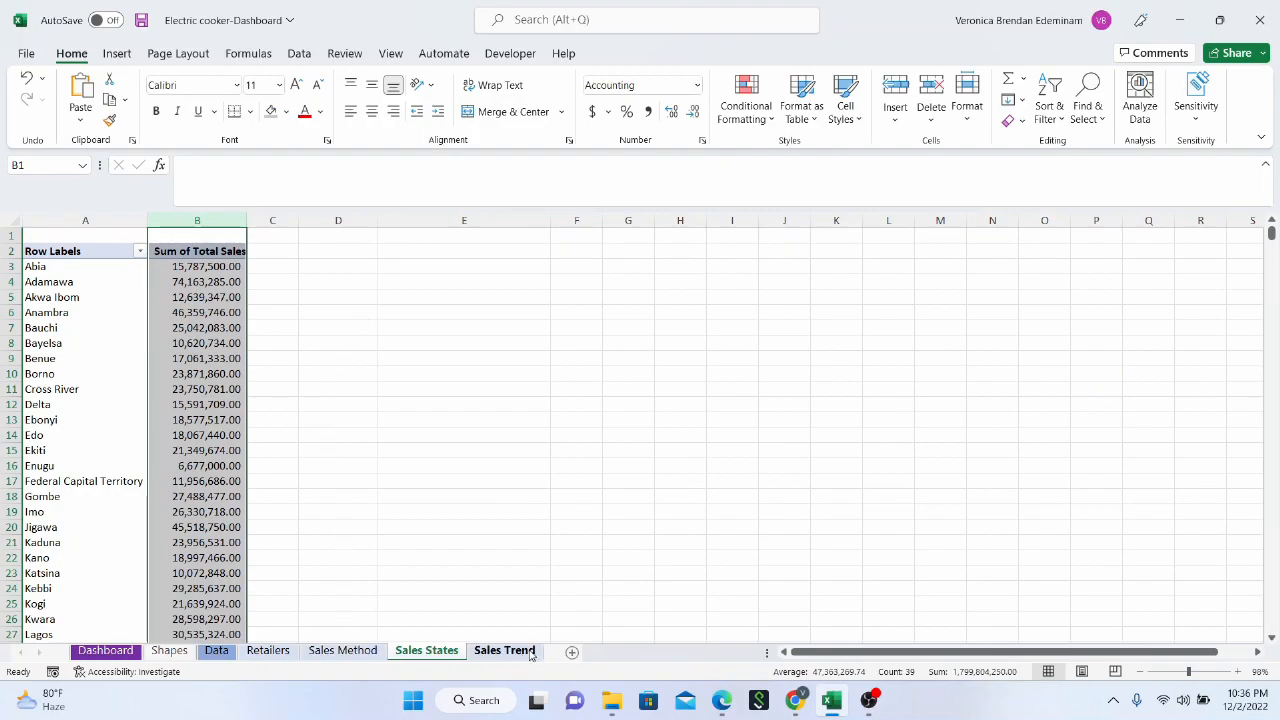
Return to the sales data on the Data sheet as the source for the Sales Trend pivot table
{"action": "left_click", "coordinate": [505, 651]}
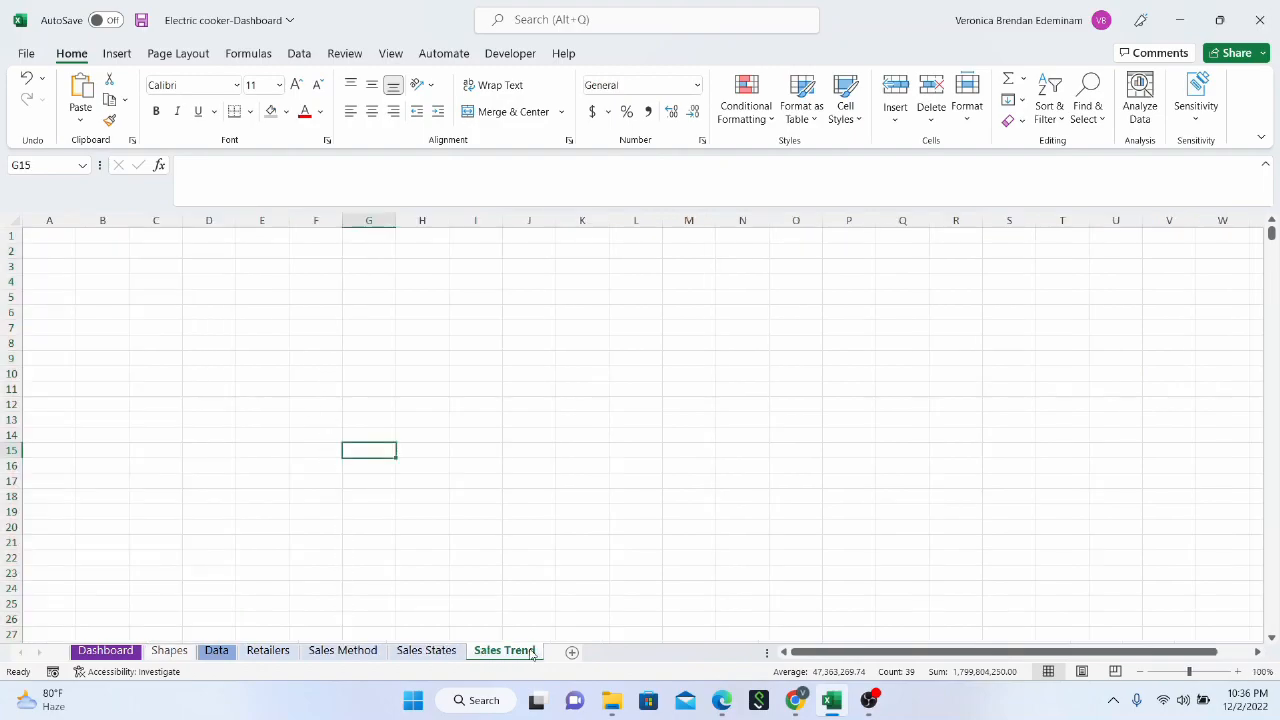
{"action": "left_click", "coordinate": [216, 651]}
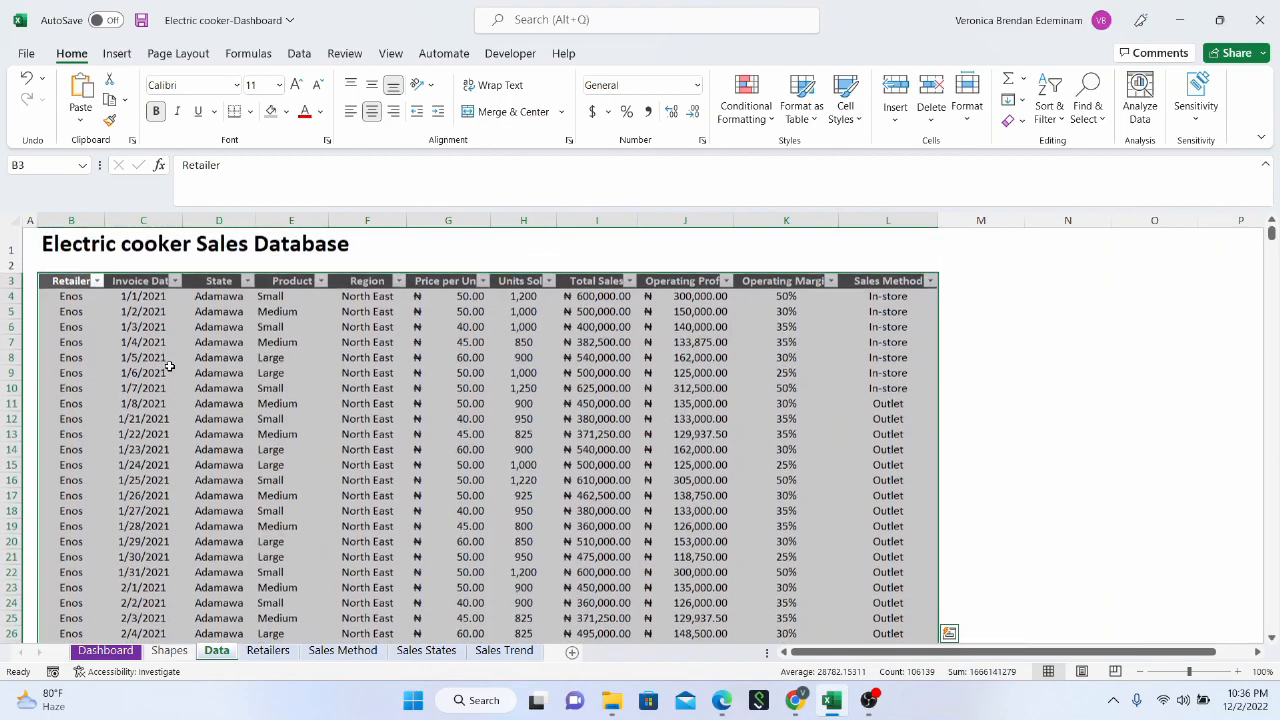
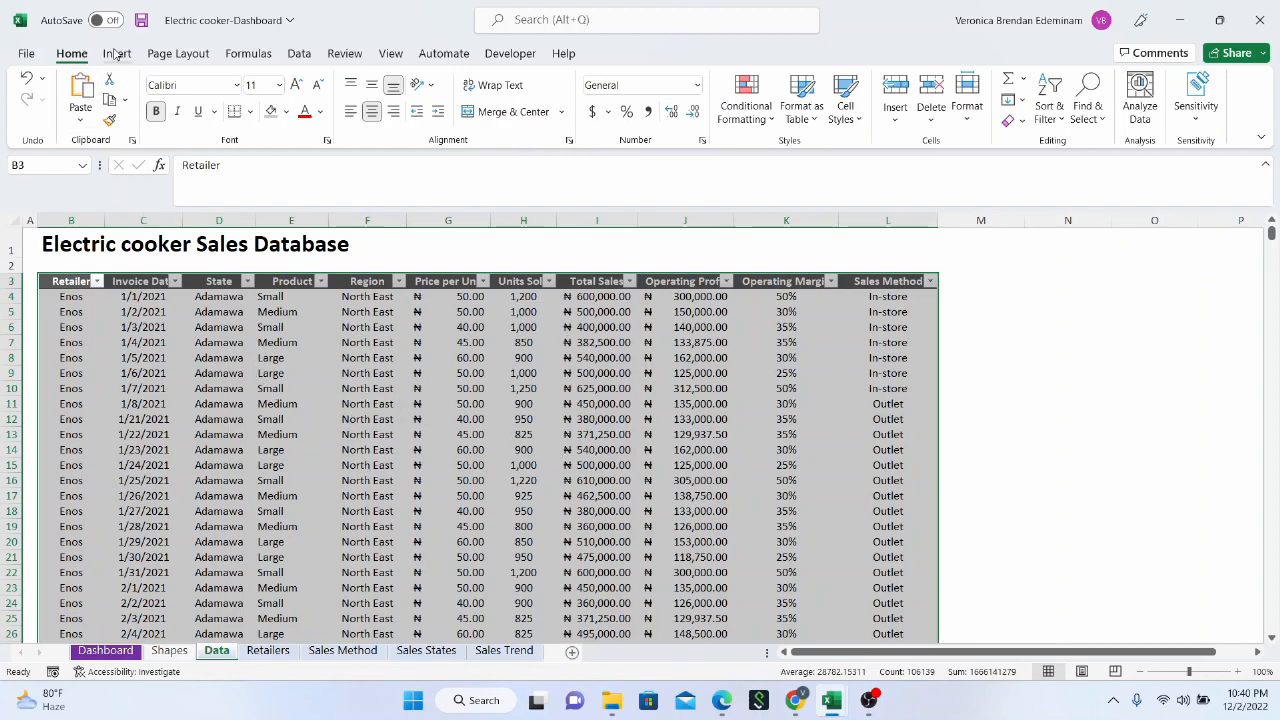
Insert a pivot table from the sales data range B3:L9651 into the existing Sales Trend sheet at cell A2
{"action": "left_click", "coordinate": [116, 53]}
{"action": "left_click", "coordinate": [40, 92]}
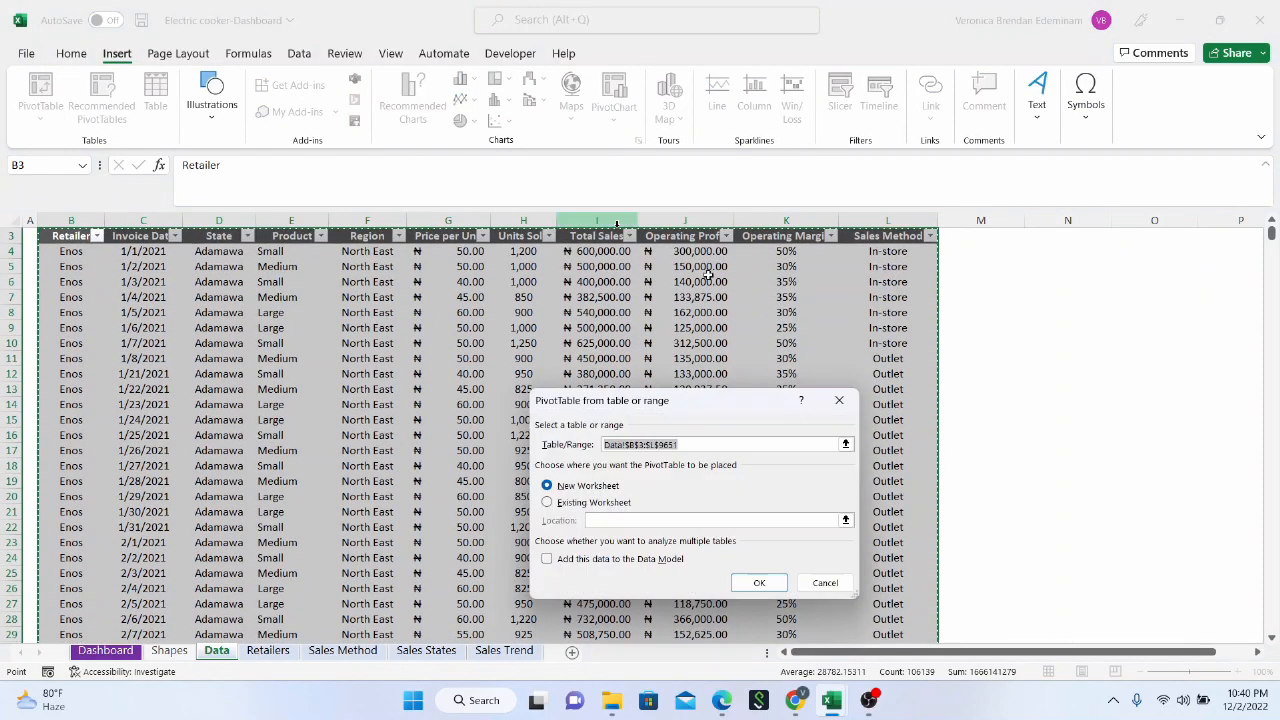
{"action": "left_click", "coordinate": [595, 502]}
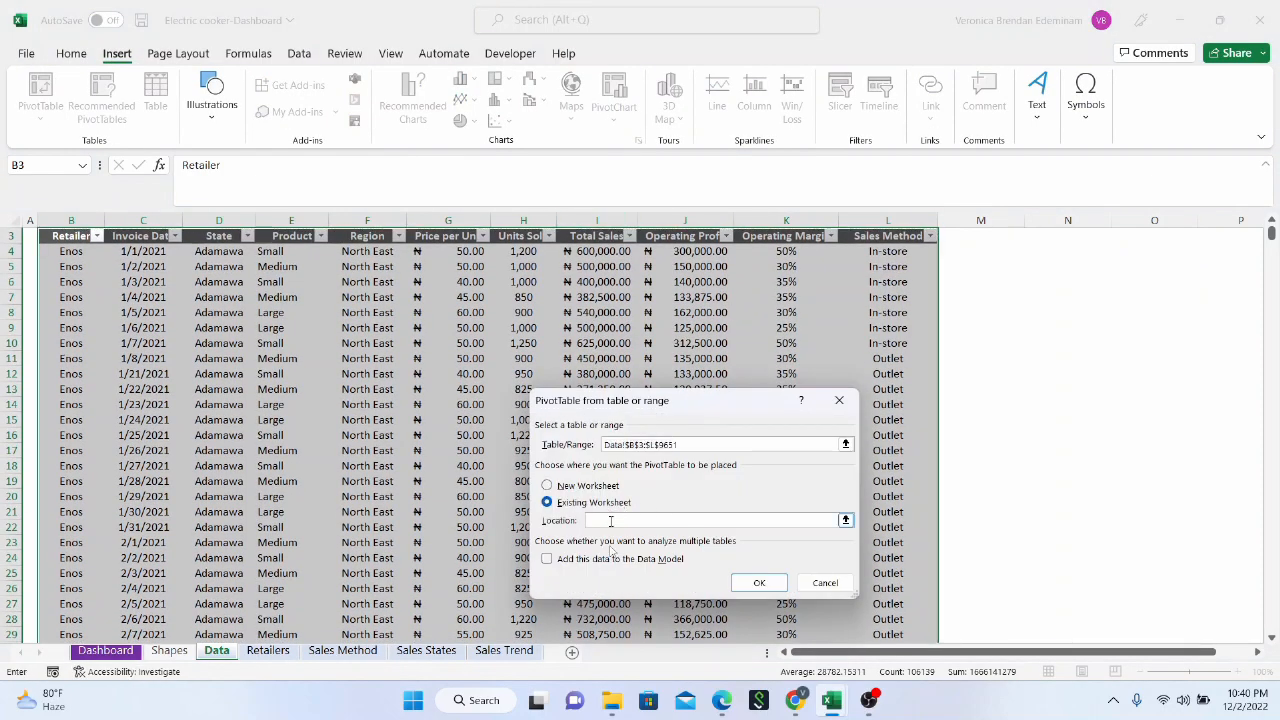
{"action": "left_click", "coordinate": [504, 650]}
{"action": "left_click", "coordinate": [62, 253]}
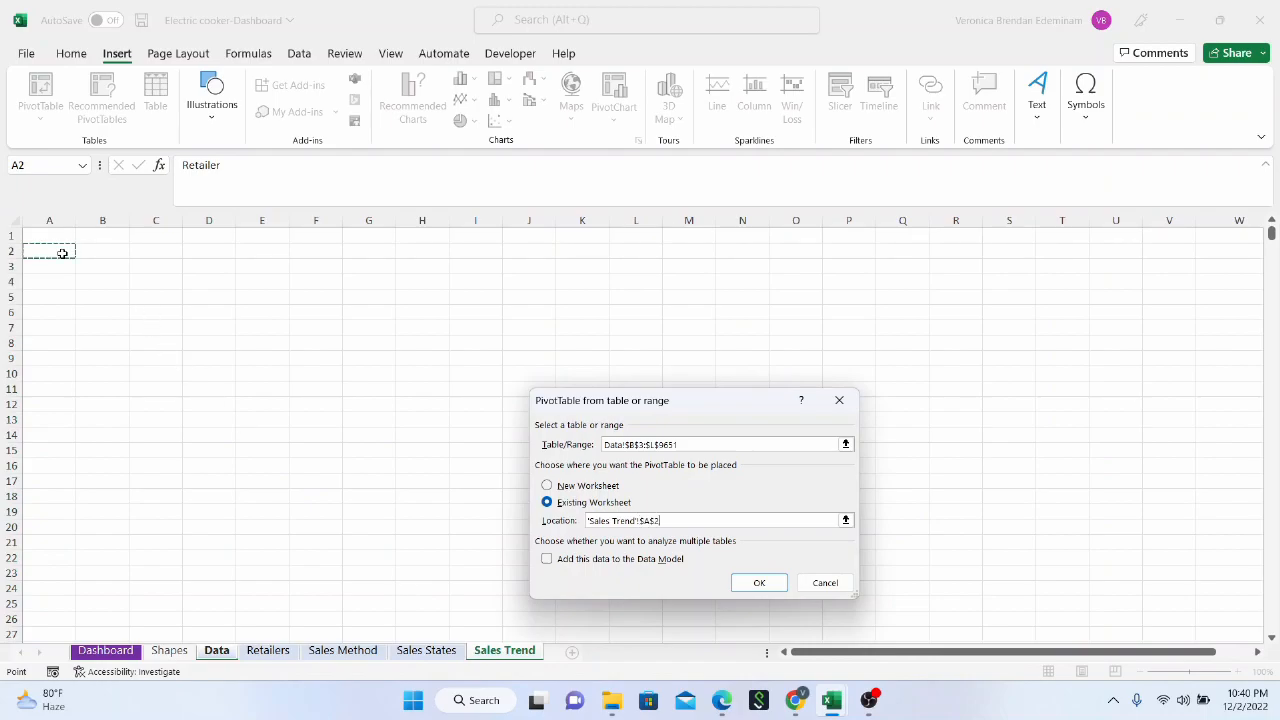
{"action": "left_click", "coordinate": [752, 583]}
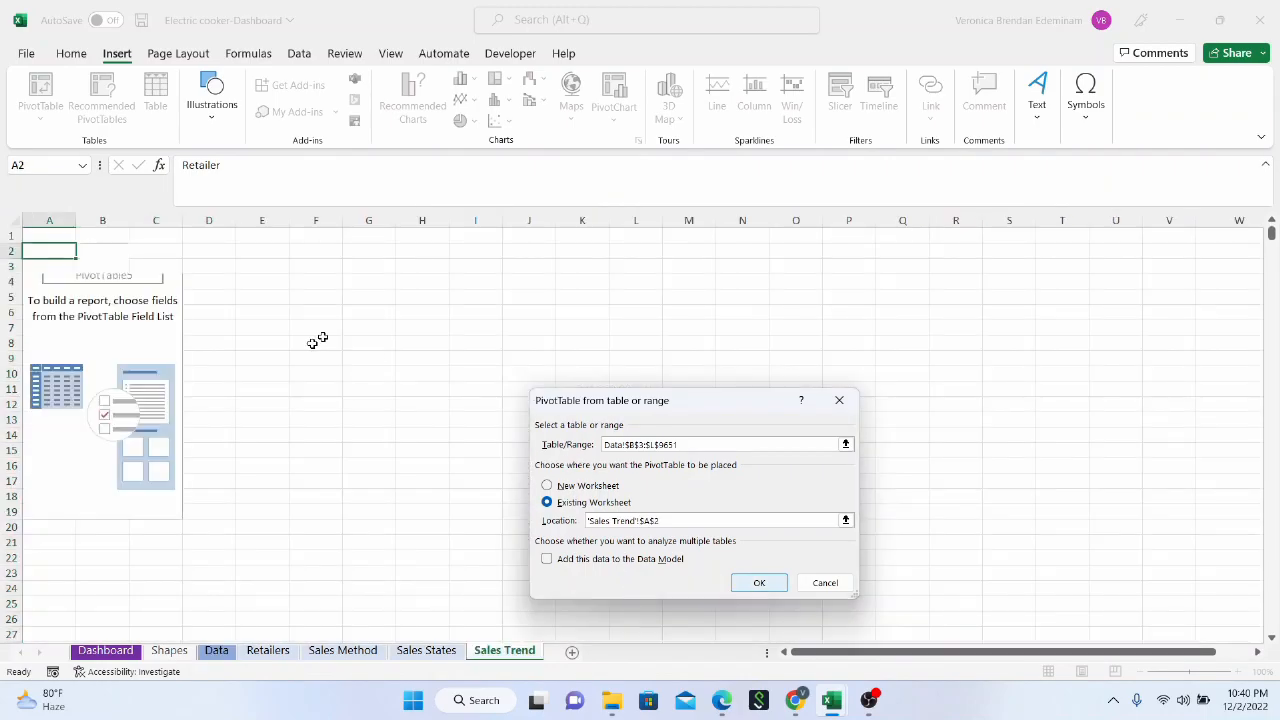
Build the Sales Trend pivot table with Invoice Date as rows and the sum of Total Sales as values
{"action": "left_click_drag", "start_coordinate": [1045, 343], "coordinate": [1057, 591]}
{"action": "scroll", "coordinate": [1103, 380], "scroll_direction": "down", "scroll_amount": 2}
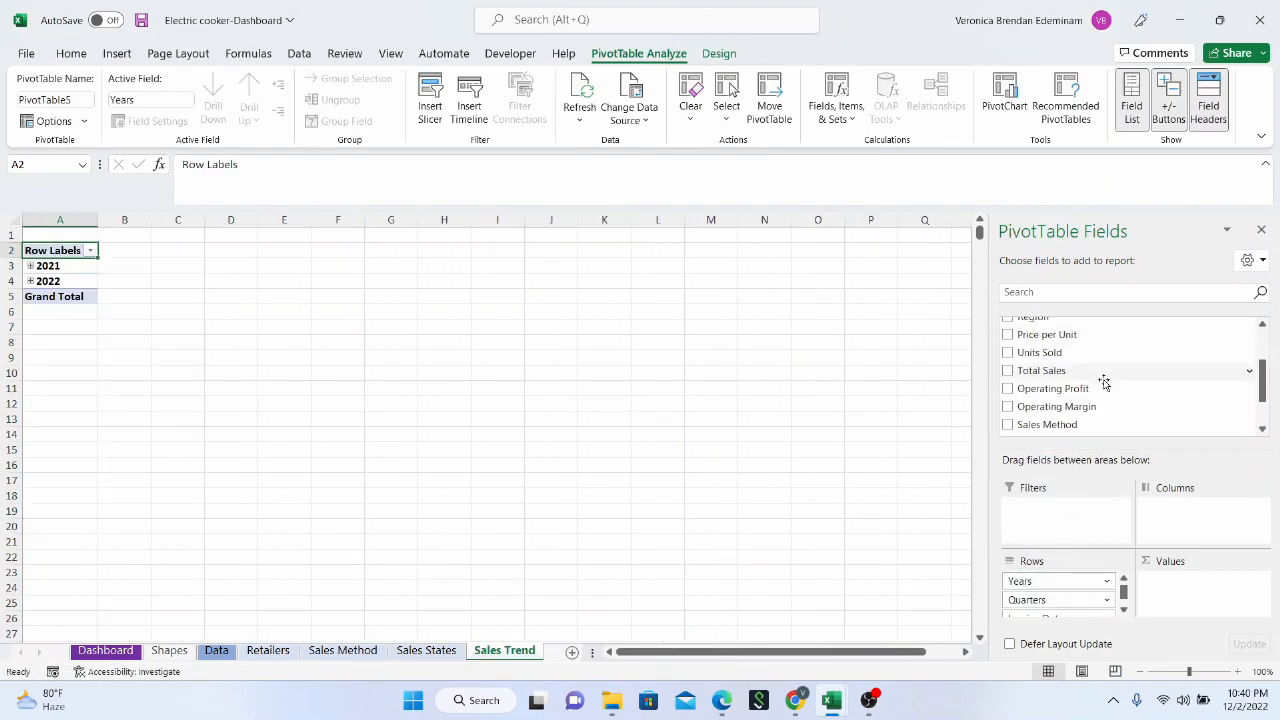
{"action": "left_click_drag", "start_coordinate": [1094, 376], "coordinate": [1170, 590]}
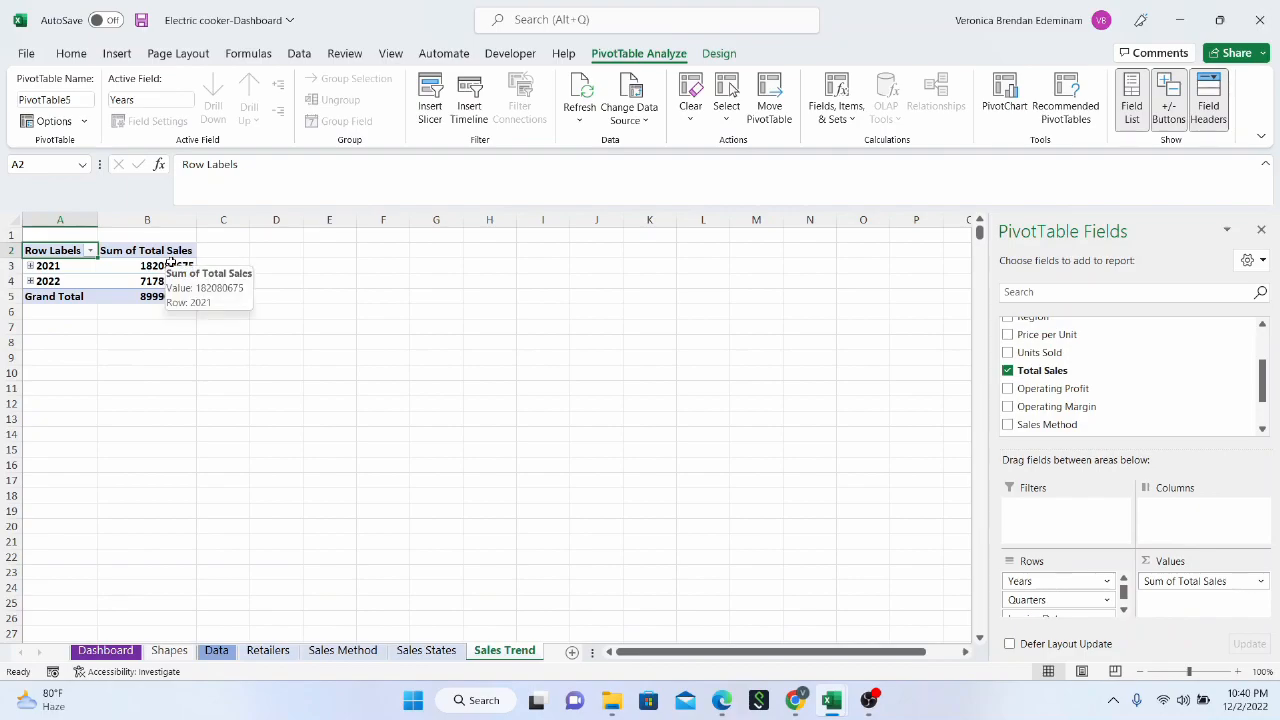
Remove the Quarters field from the Sales Trend pivot rows and expand 2021 and 2022 to show their months
{"action": "left_click", "coordinate": [31, 266]}
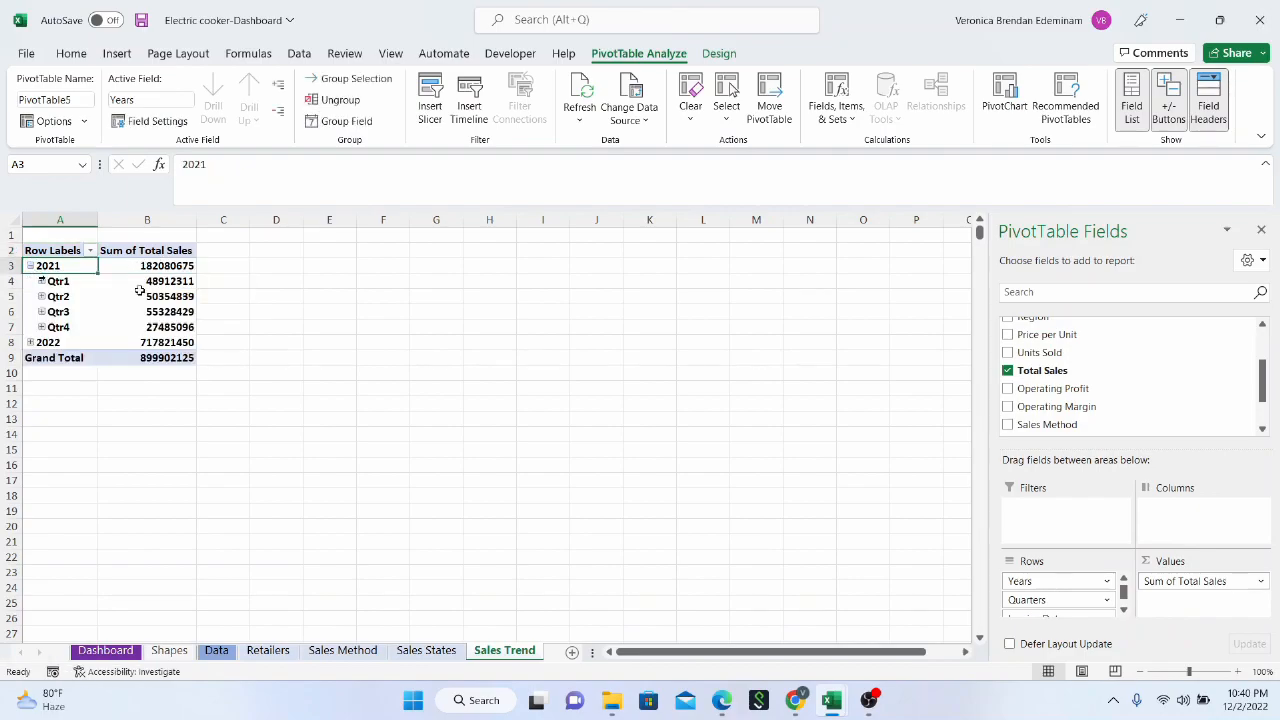
{"action": "scroll", "coordinate": [1068, 595], "scroll_direction": "down", "scroll_amount": 1}
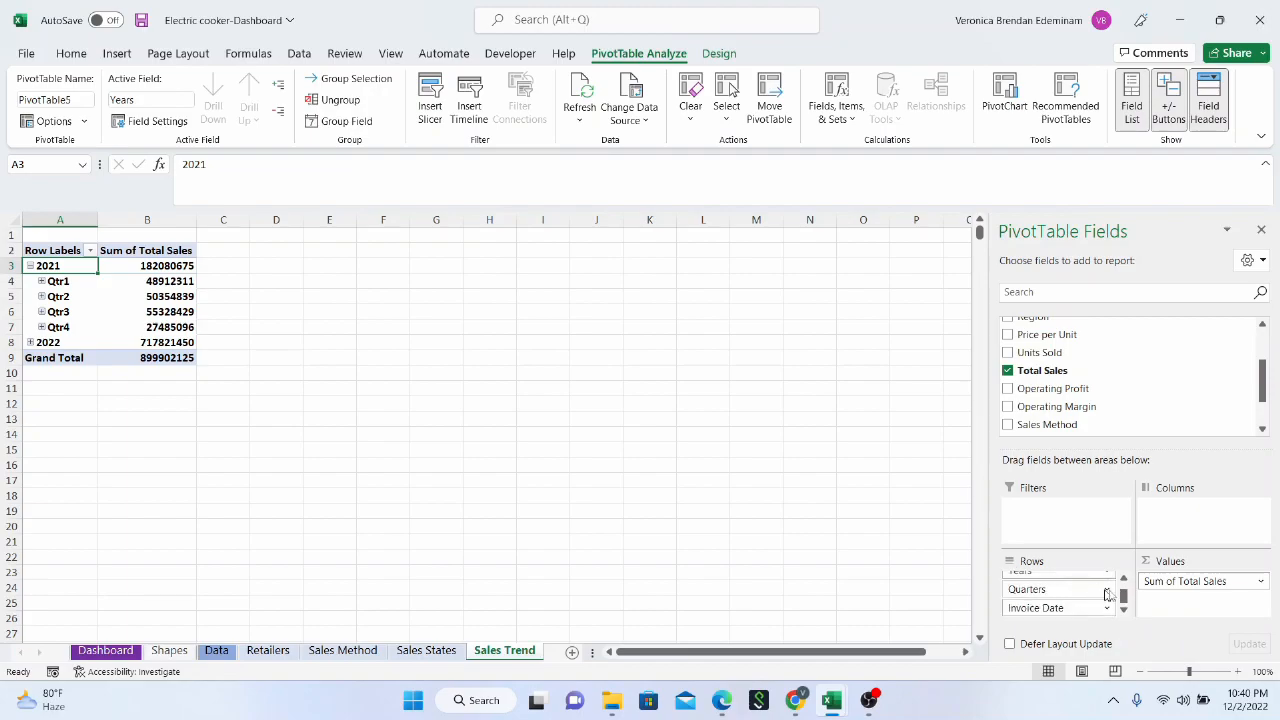
{"action": "left_click", "coordinate": [1104, 590]}
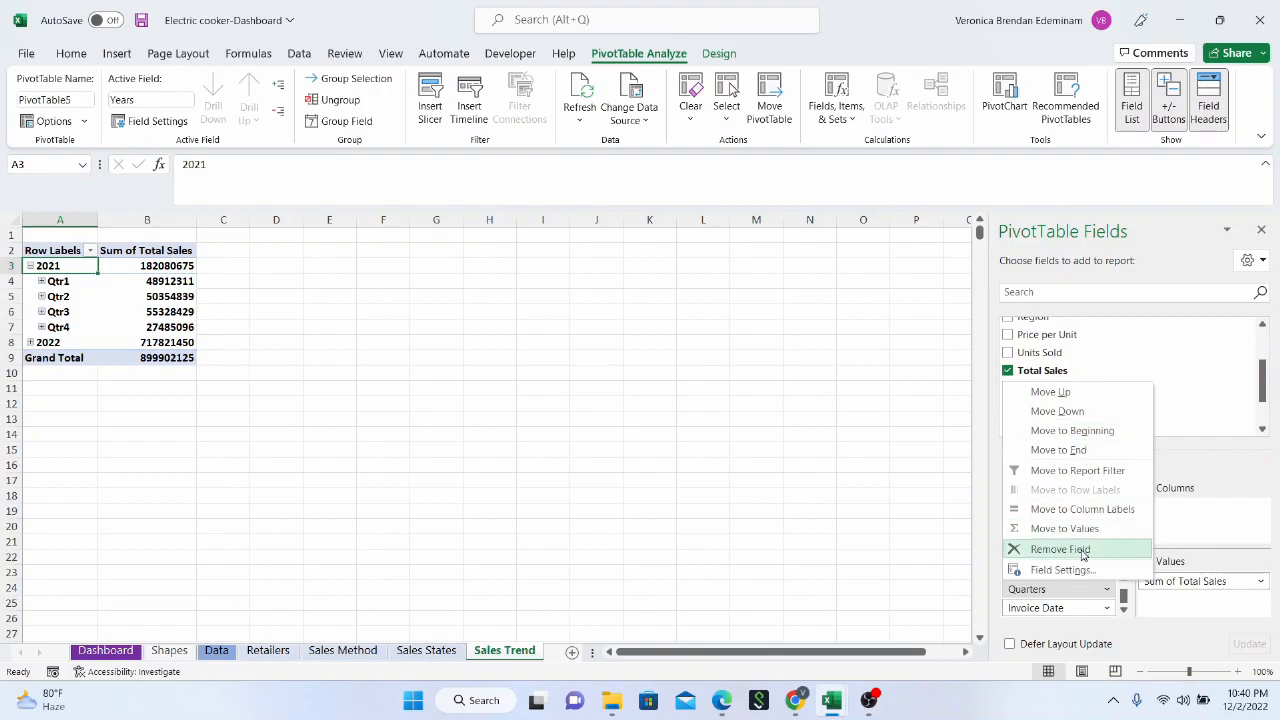
{"action": "left_click", "coordinate": [1088, 549]}
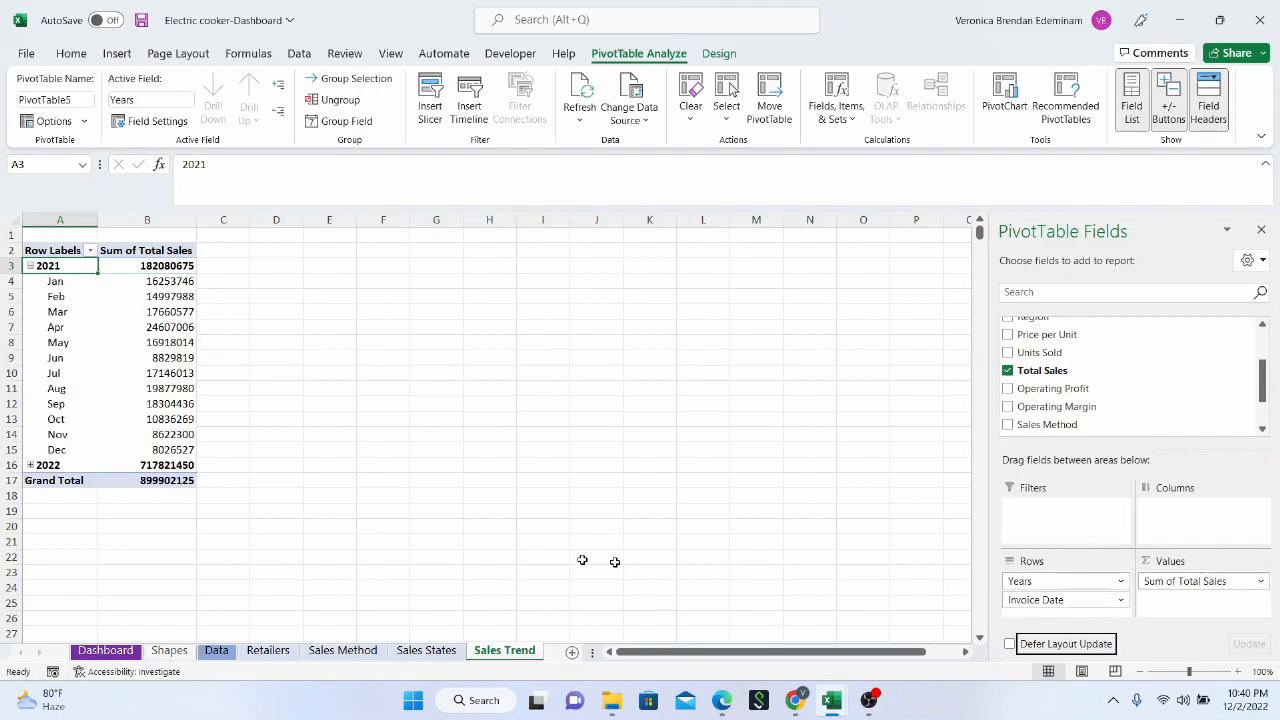
{"action": "left_click", "coordinate": [30, 465]}
{"action": "scroll", "coordinate": [143, 458], "scroll_direction": "down", "scroll_amount": 8}
{"action": "scroll", "coordinate": [143, 460], "scroll_direction": "up", "scroll_amount": 8}
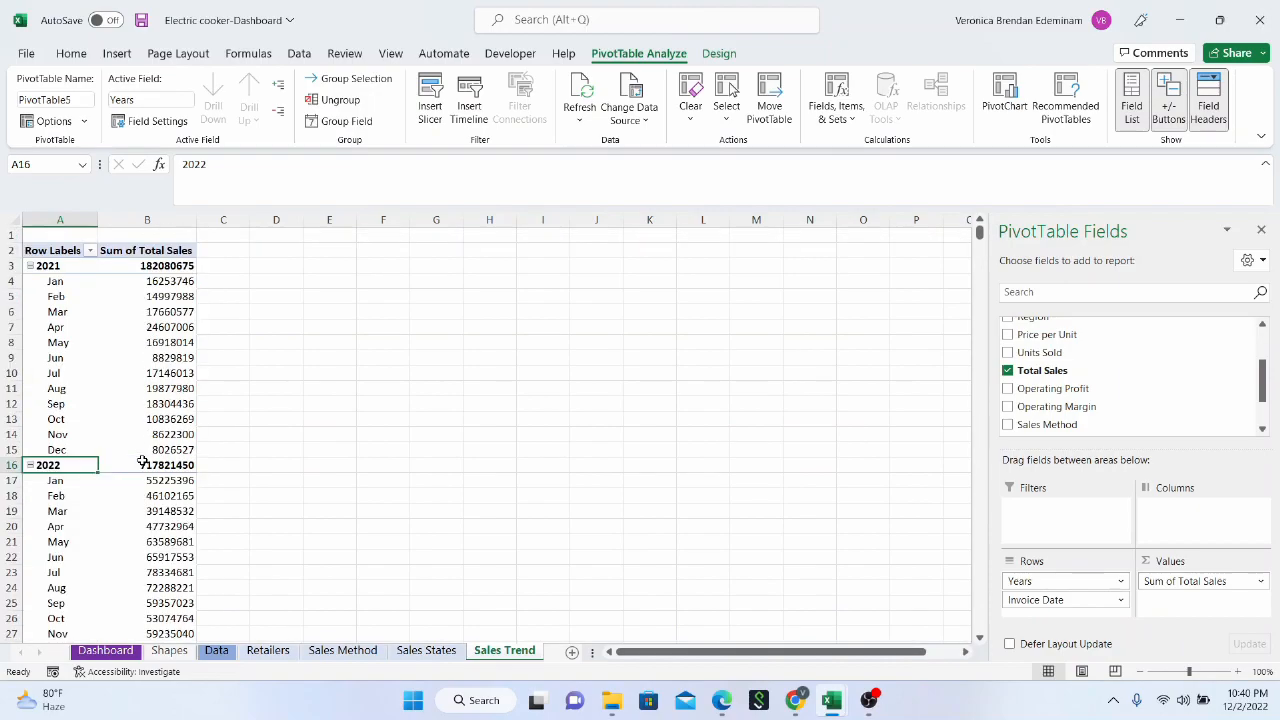
Apply the comma number format to the whole Sum of Total Sales column B in the Sales Trend sheet
{"action": "left_click", "coordinate": [175, 222]}
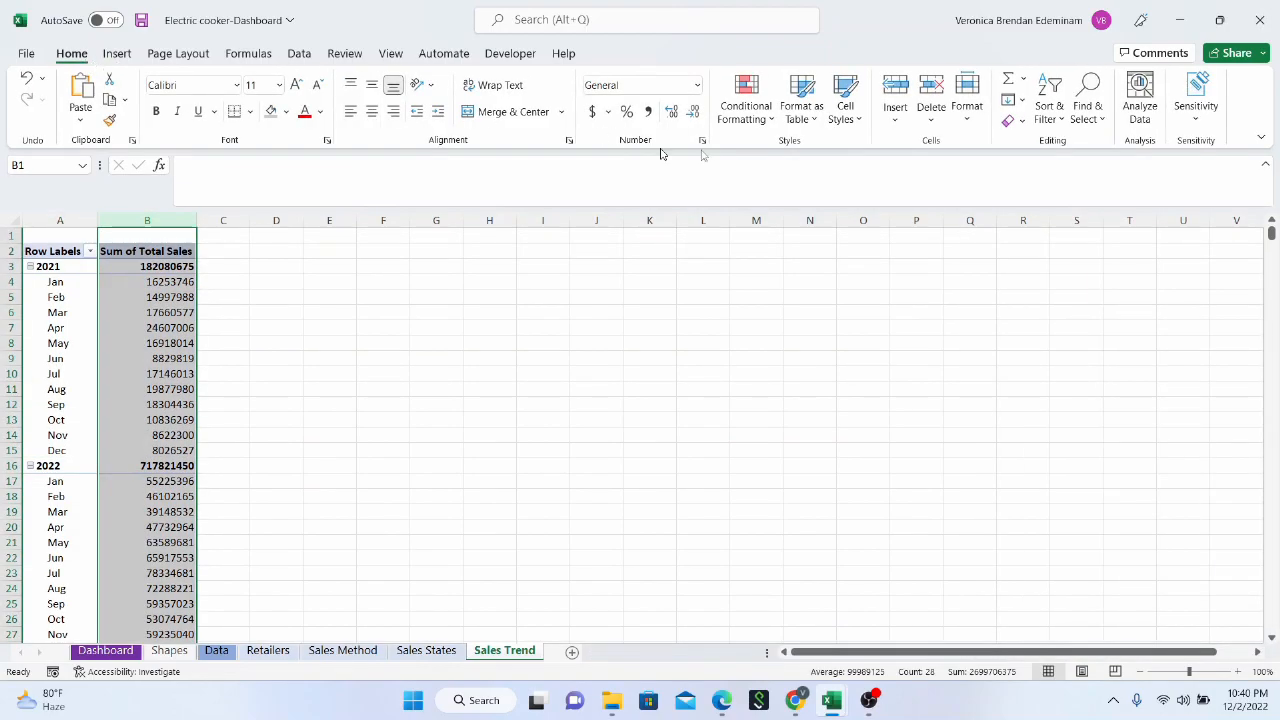
{"action": "left_click", "coordinate": [648, 112]}
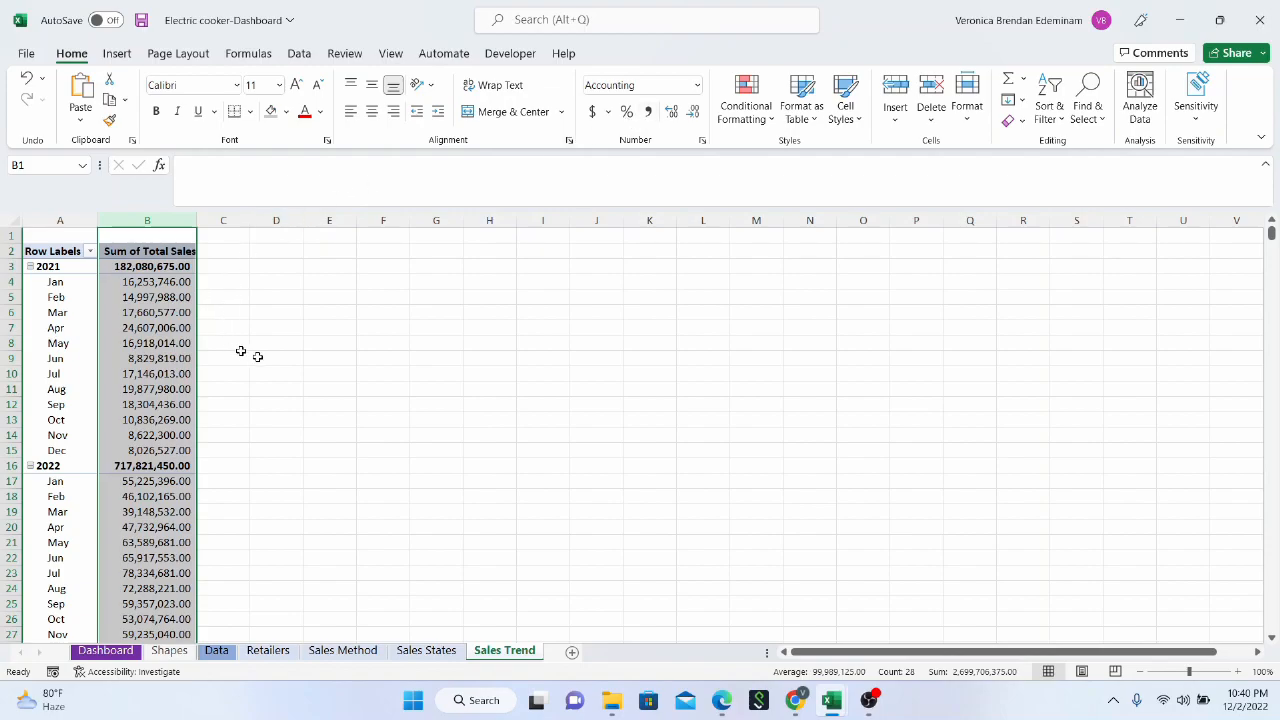
{"action": "scroll", "coordinate": [300, 405], "scroll_direction": "down", "scroll_amount": 3}
{"action": "scroll", "coordinate": [300, 405], "scroll_direction": "up", "scroll_amount": 3}
{"action": "left_click", "coordinate": [378, 364]}
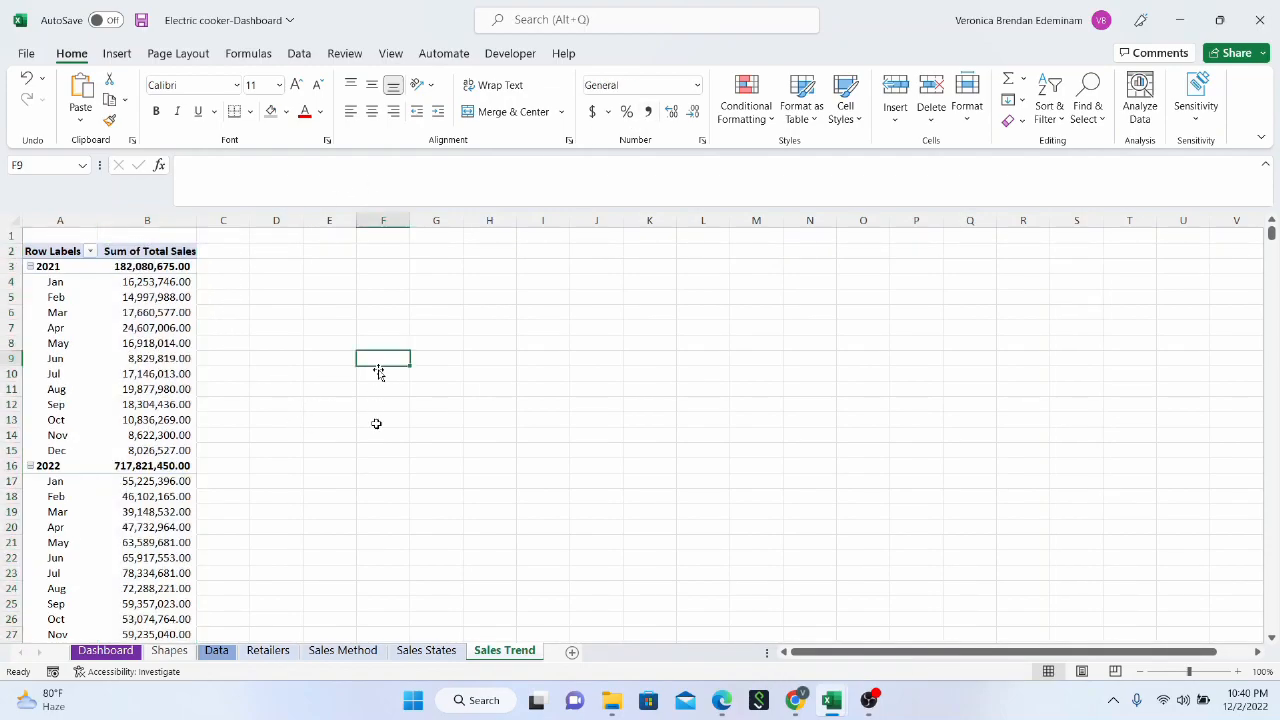
Review the finished pivot tables on the Retailers, Sales Method, Sales States and Sales Trend sheets
{"action": "left_click", "coordinate": [268, 651]}
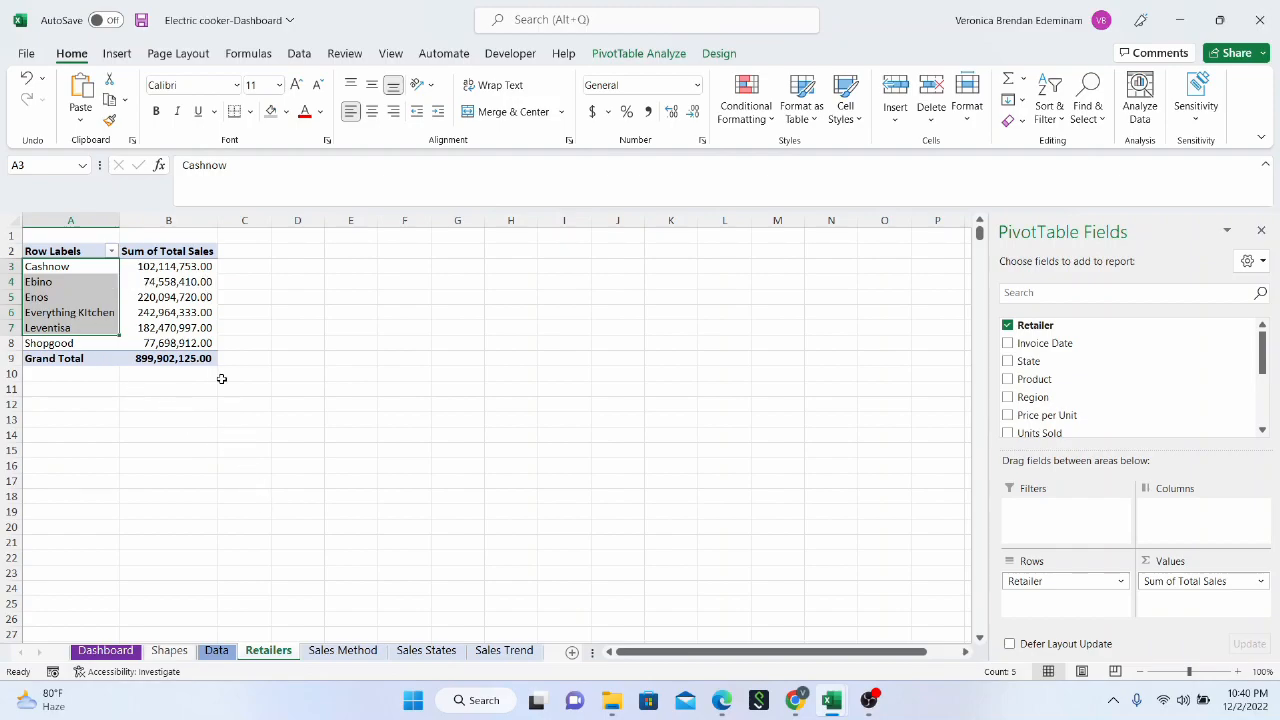
{"action": "left_click", "coordinate": [343, 651]}
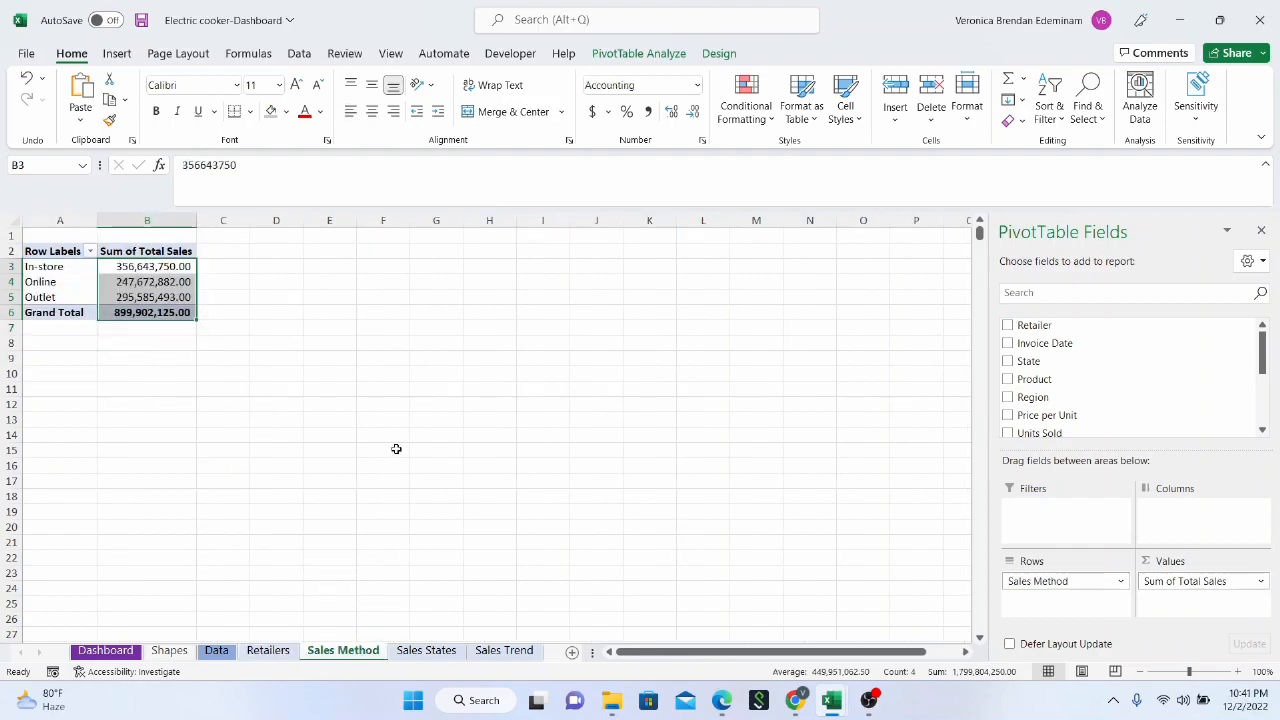
{"action": "left_click", "coordinate": [428, 651]}
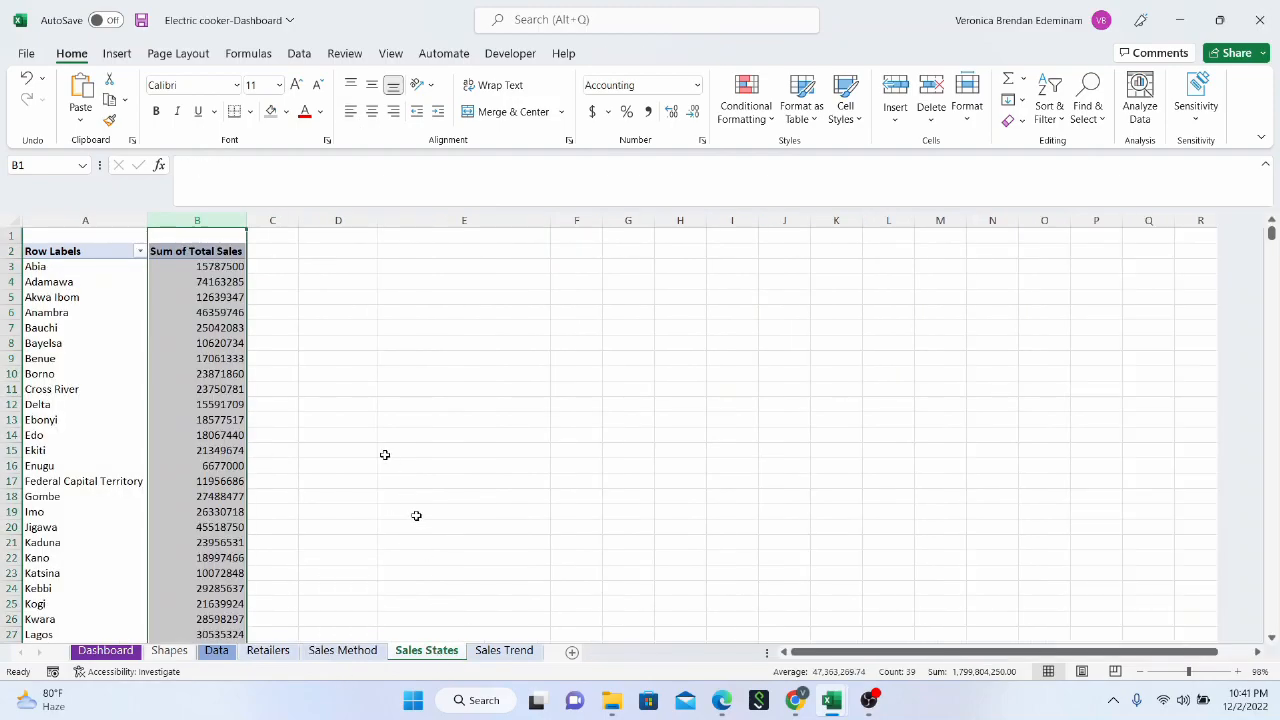
{"action": "scroll", "coordinate": [400, 440], "scroll_direction": "down", "scroll_amount": 10}
{"action": "left_click", "coordinate": [394, 398]}
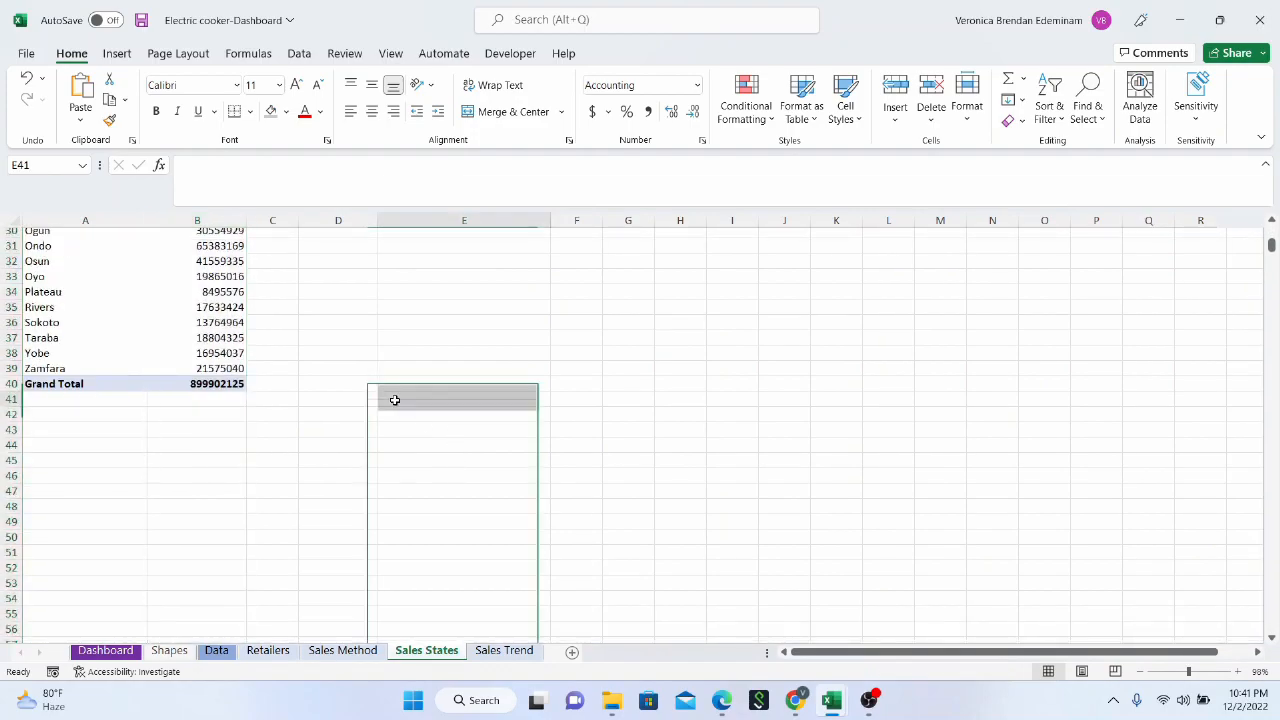
{"action": "scroll", "coordinate": [251, 266], "scroll_direction": "up", "scroll_amount": 10}
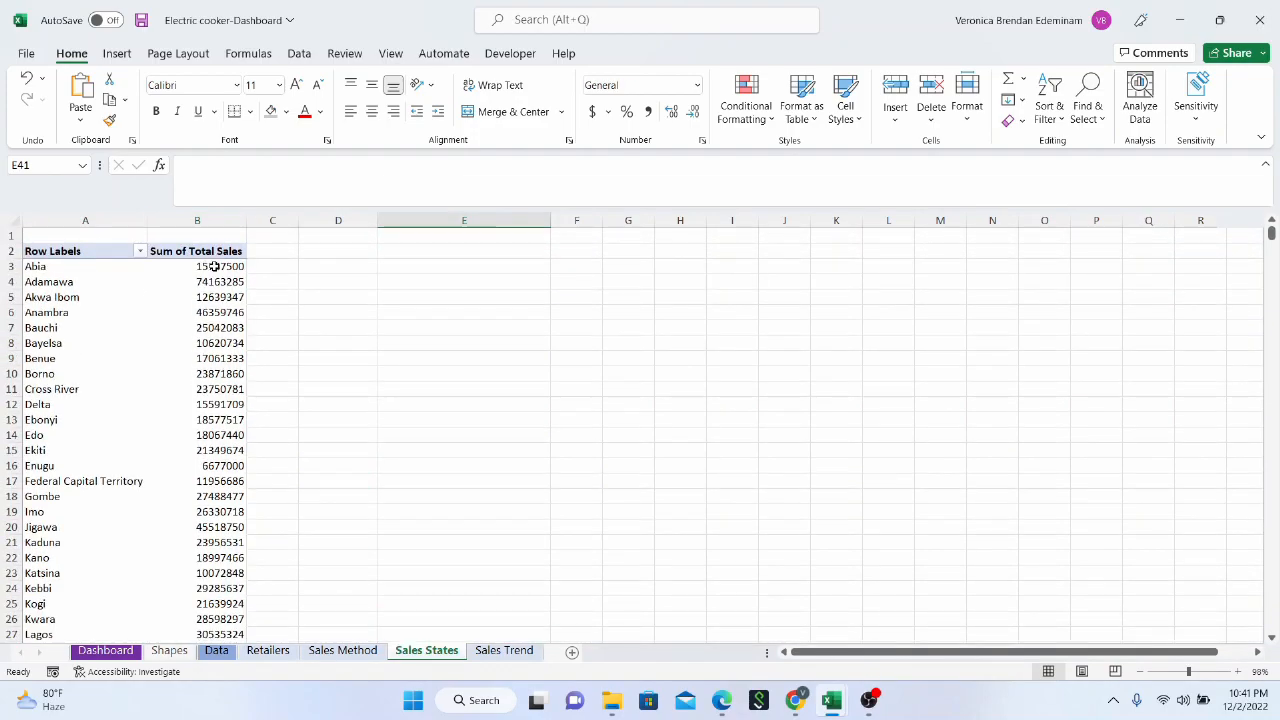
{"action": "mouse_move", "coordinate": [214, 266]}
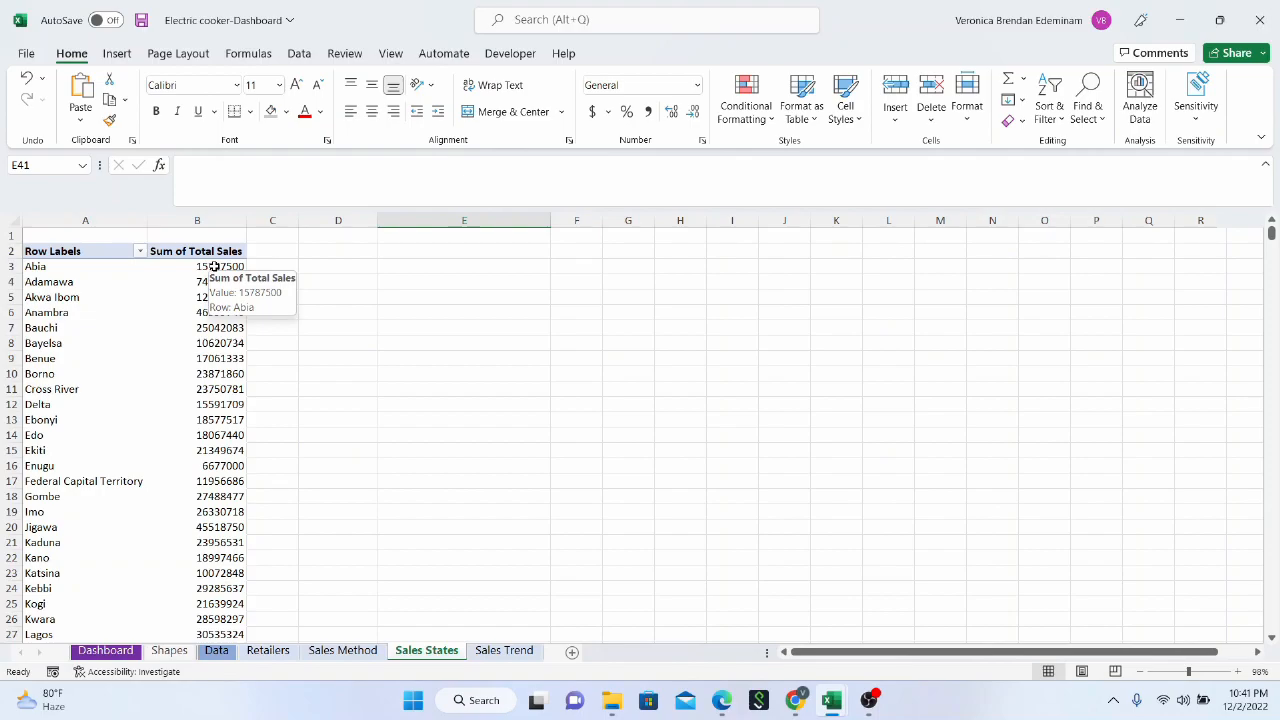
{"action": "left_click", "coordinate": [500, 650]}
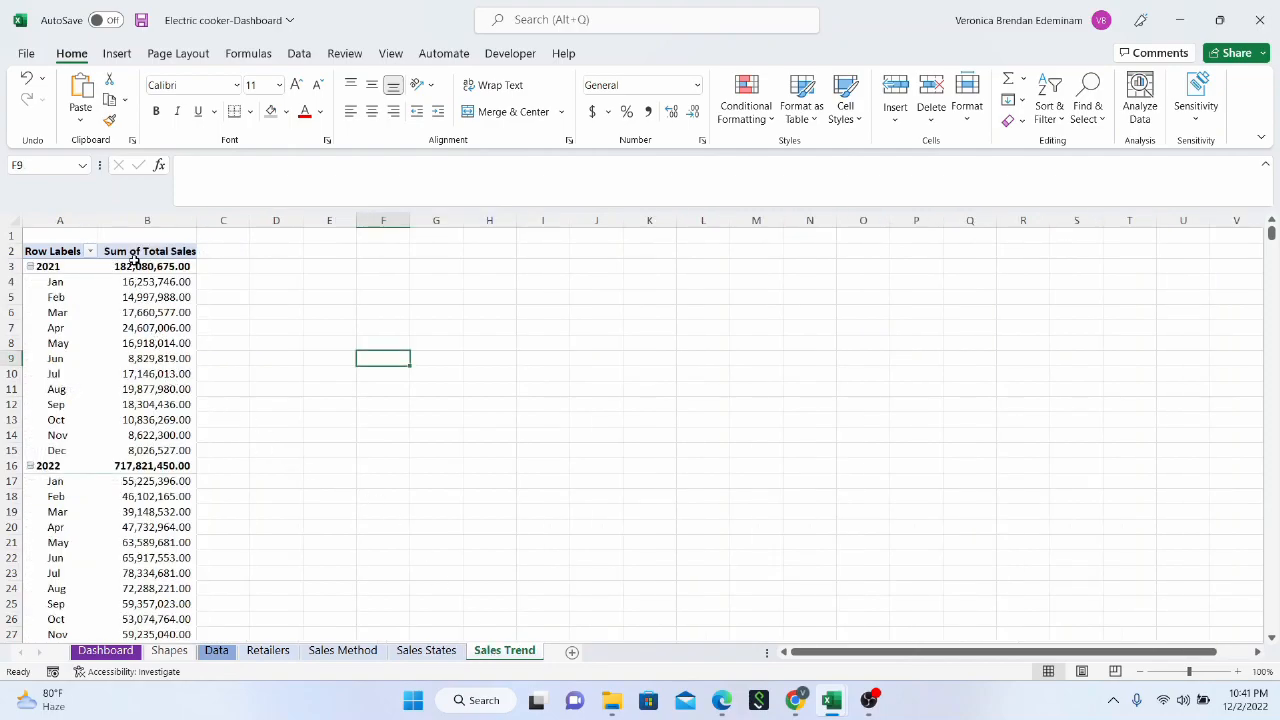
{"action": "left_click", "coordinate": [130, 307]}
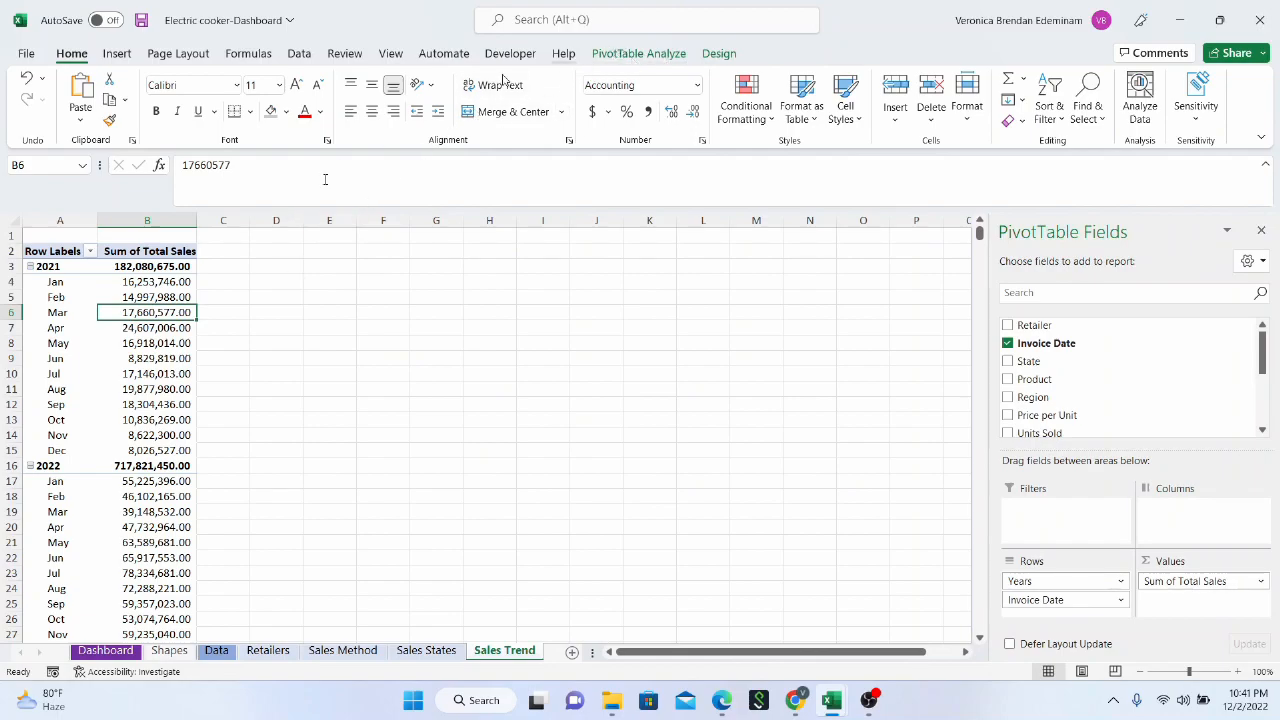
{"action": "left_click", "coordinate": [288, 328]}
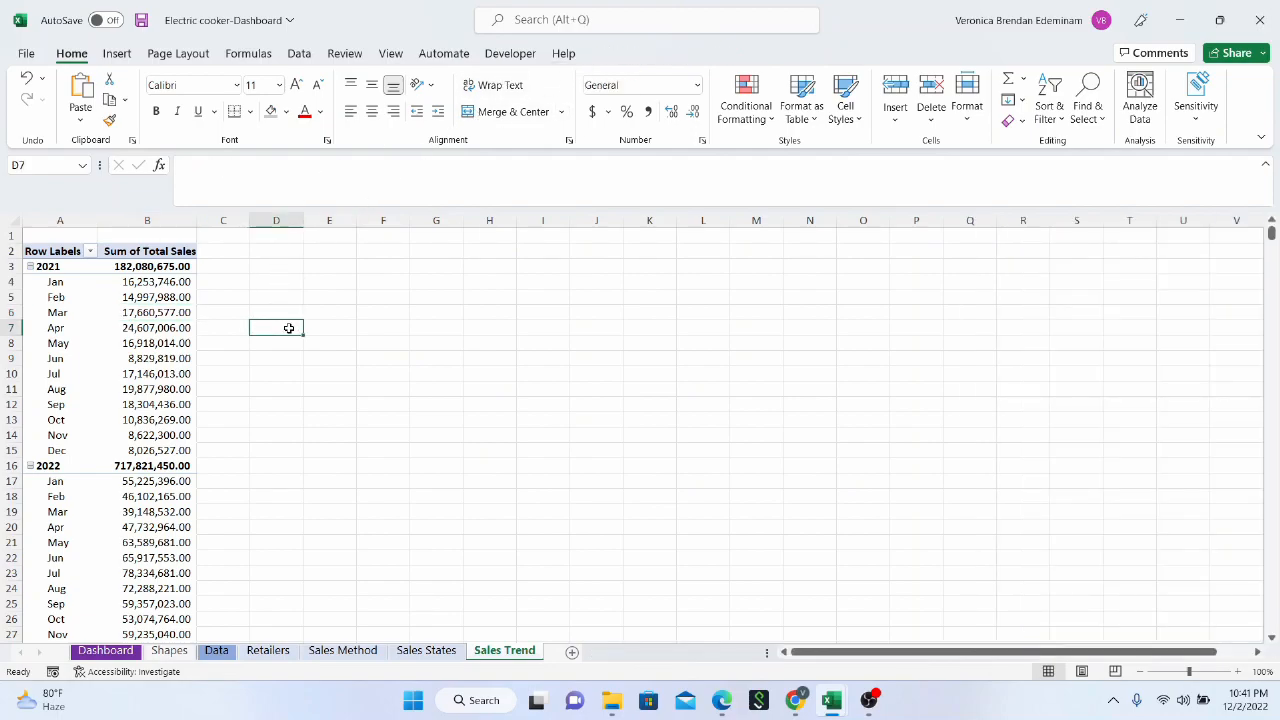
Insert a Line PivotChart based on the Sales Trend pivot table
{"action": "mouse_move", "coordinate": [160, 342]}
{"action": "left_click", "coordinate": [151, 358]}
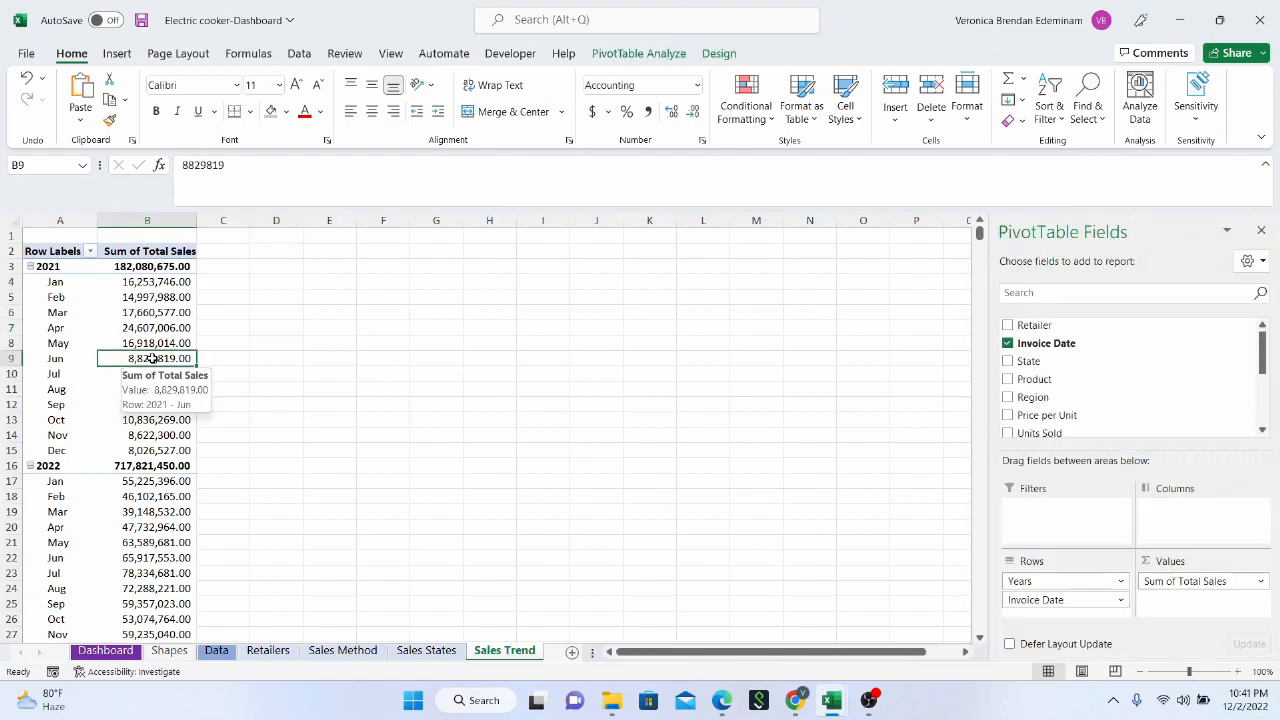
{"action": "left_click", "coordinate": [666, 56]}
{"action": "left_click", "coordinate": [1003, 100]}
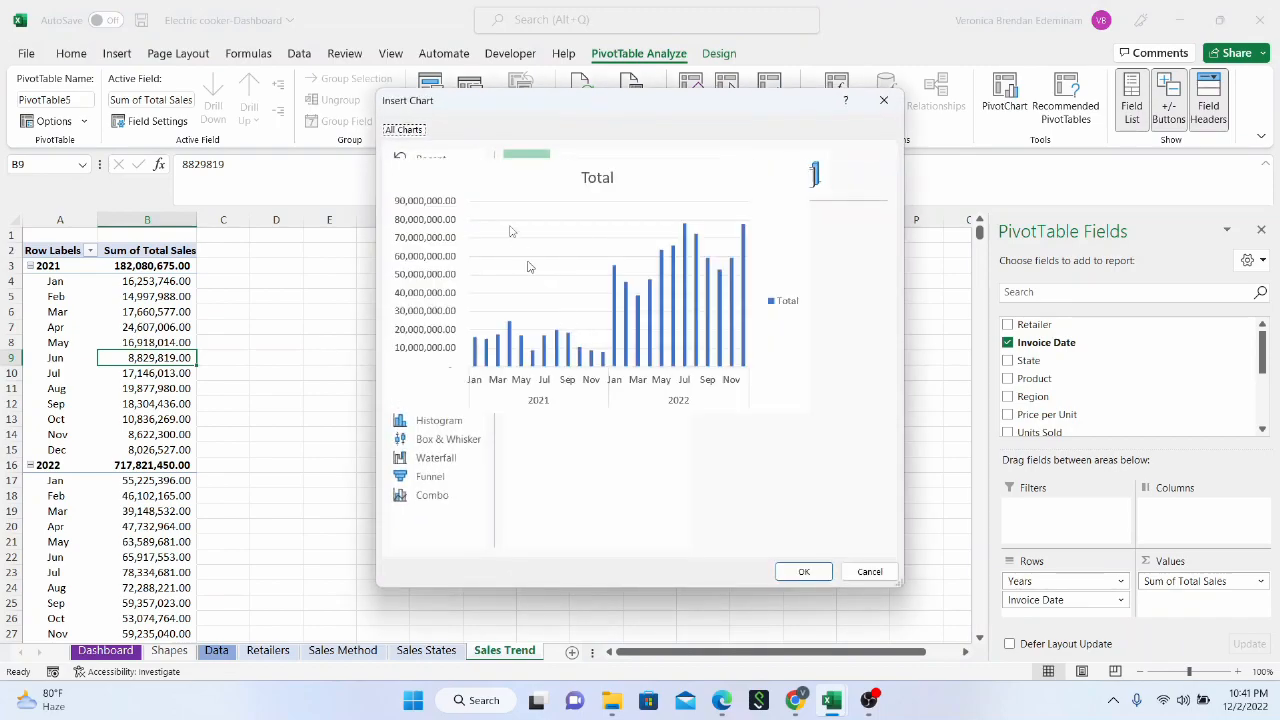
{"action": "left_click", "coordinate": [447, 217]}
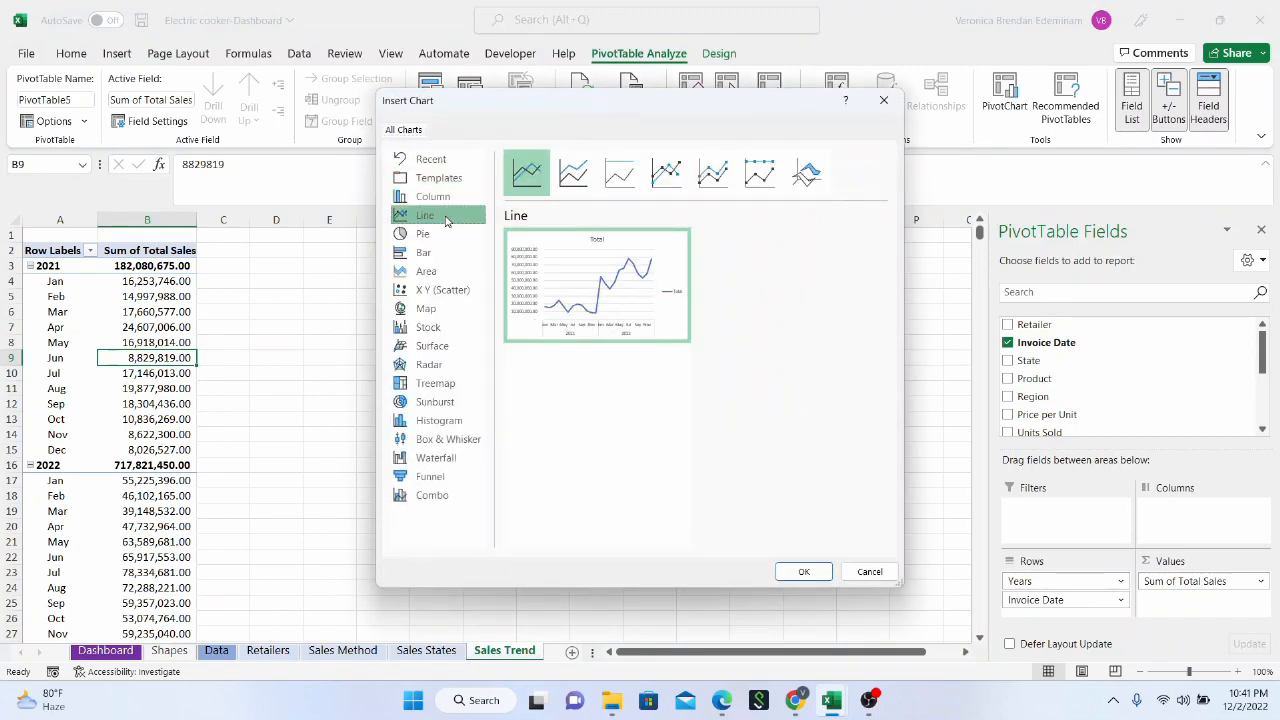
{"action": "mouse_move", "coordinate": [557, 259]}
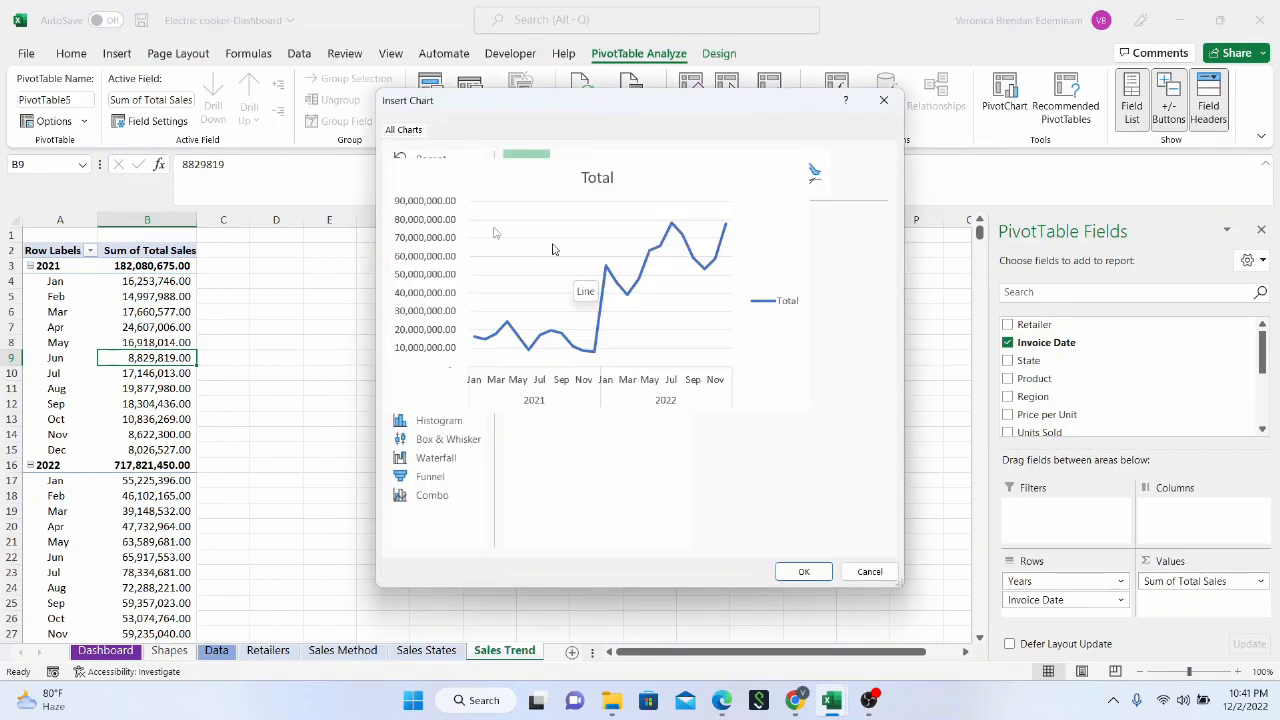
{"action": "mouse_move", "coordinate": [607, 280]}
{"action": "left_click", "coordinate": [813, 573]}
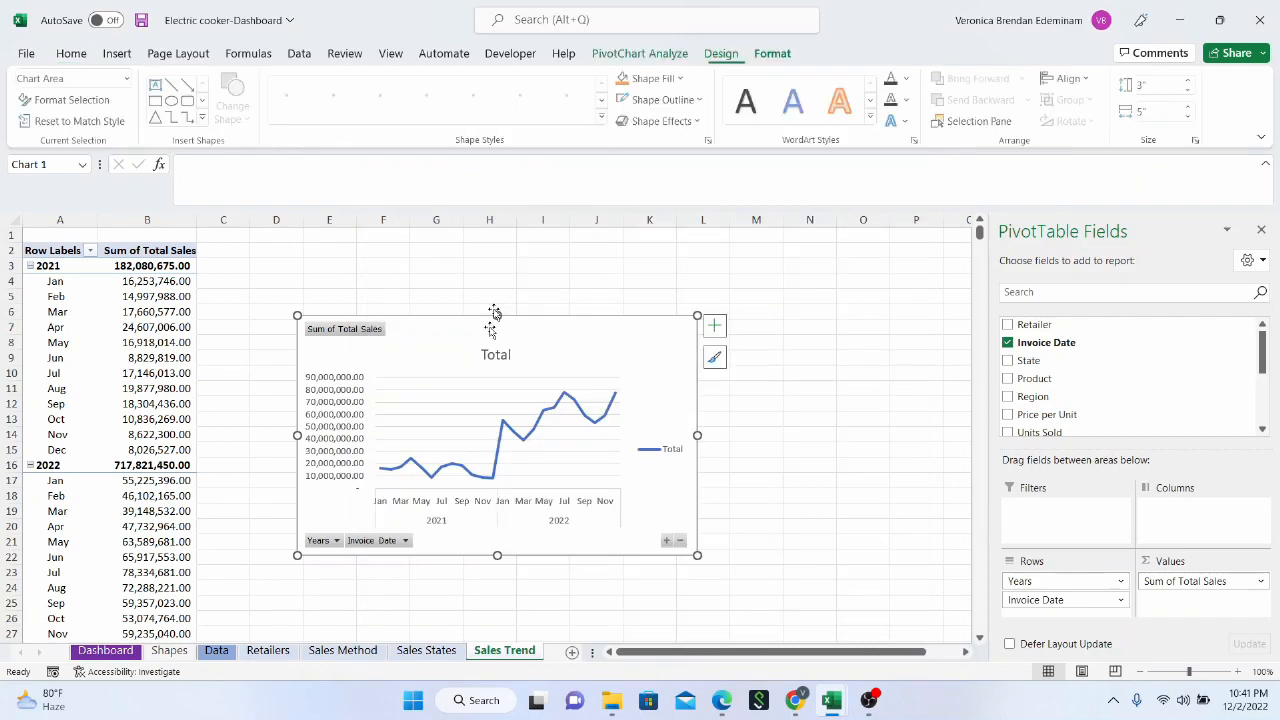
{"action": "right_click", "coordinate": [341, 330]}
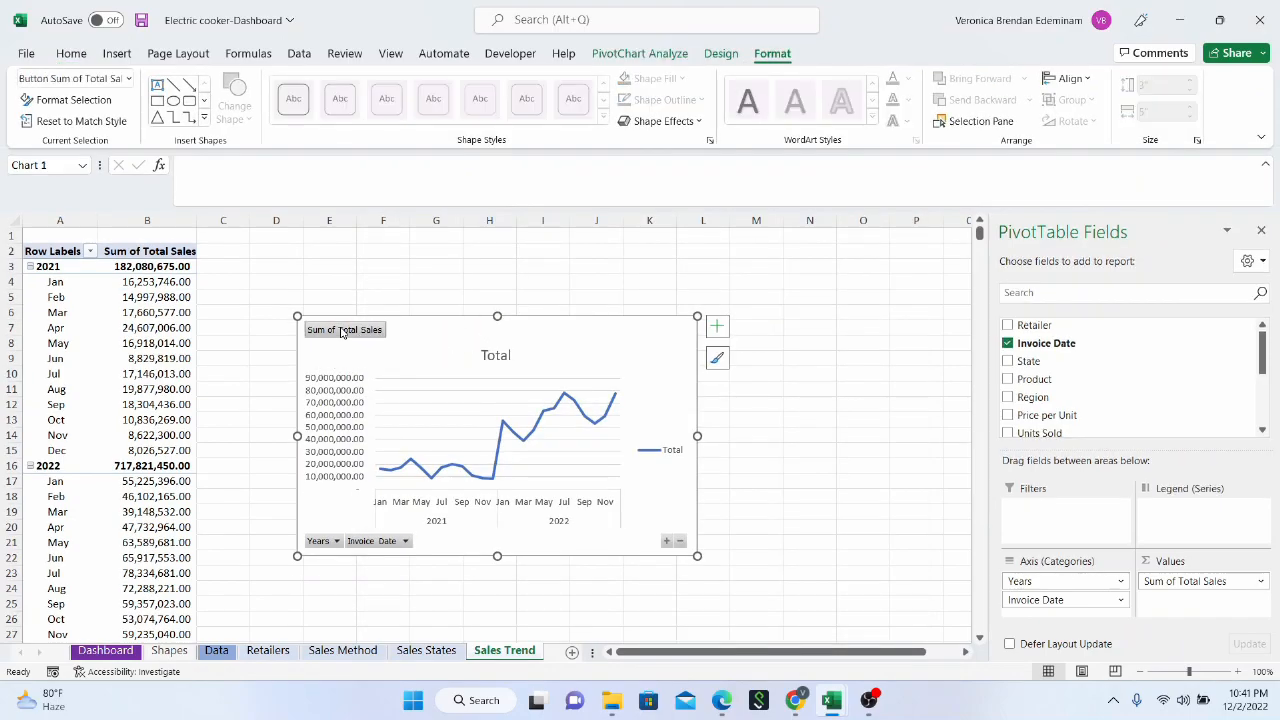
{"action": "left_click", "coordinate": [430, 533]}
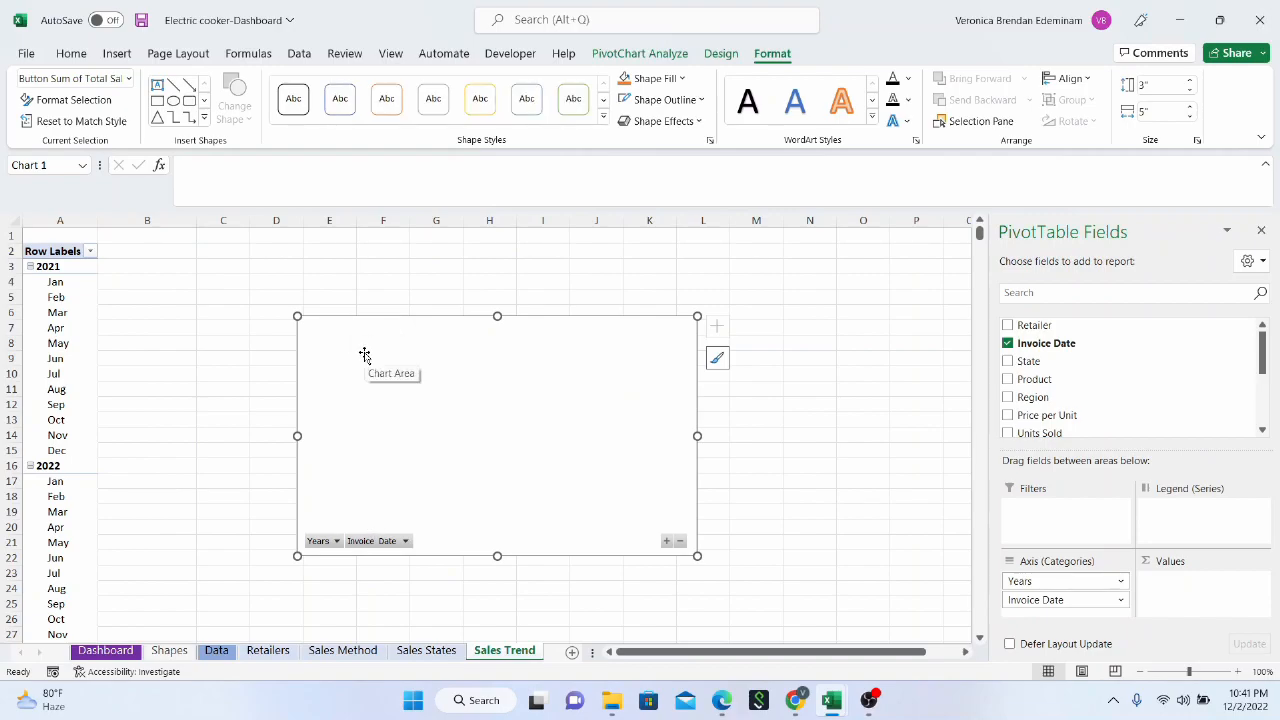
{"action": "key", "text": "ctrl+z"}
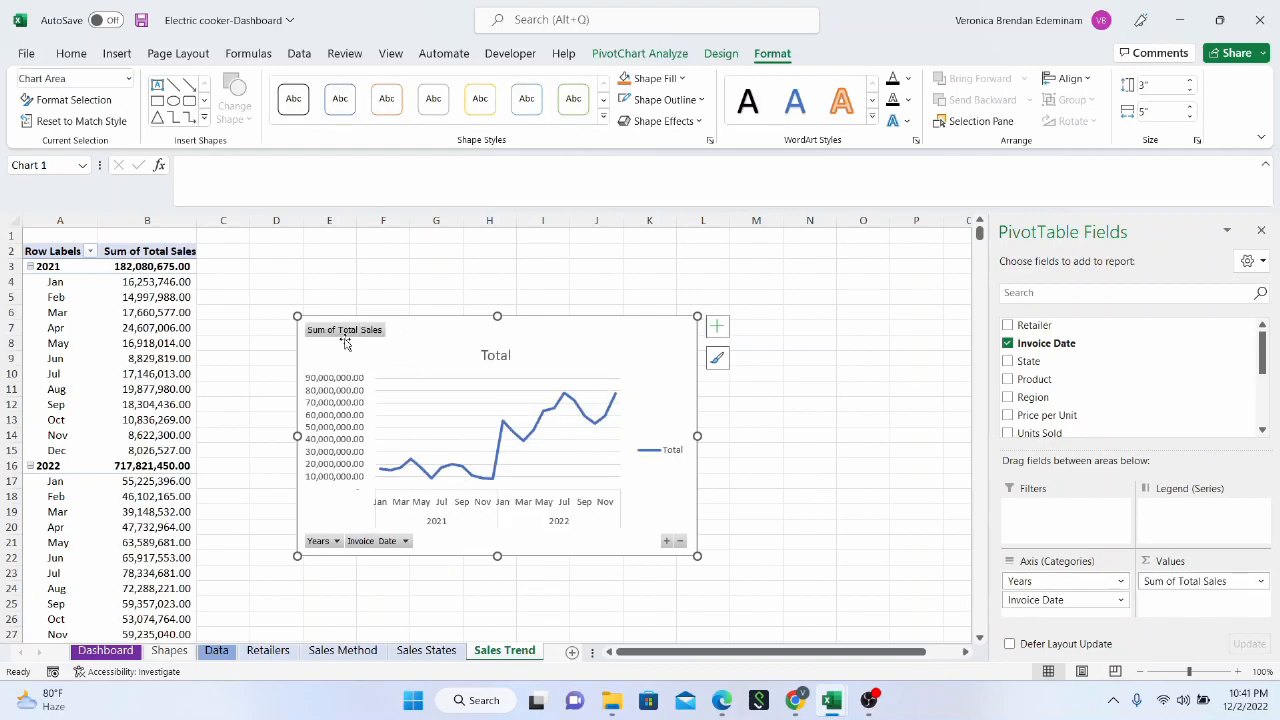
Hide all field buttons on the Sales Trend line chart
{"action": "right_click", "coordinate": [345, 336]}
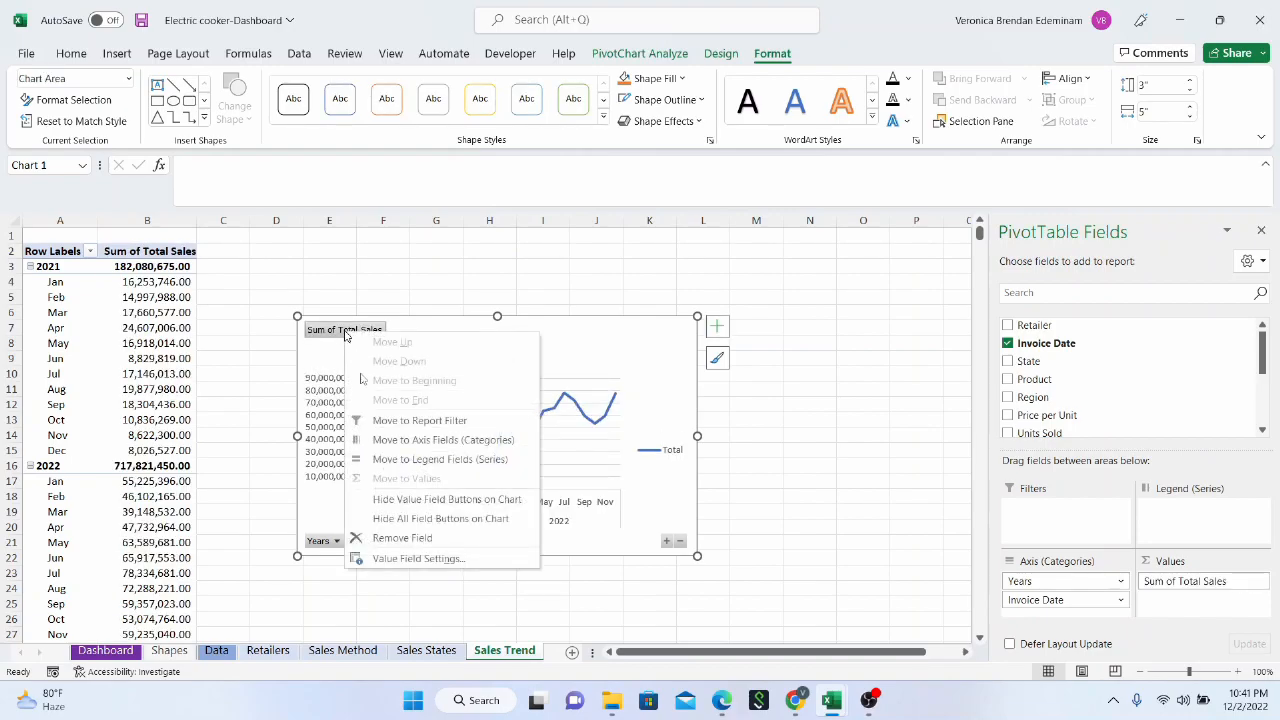
{"action": "left_click", "coordinate": [403, 517]}
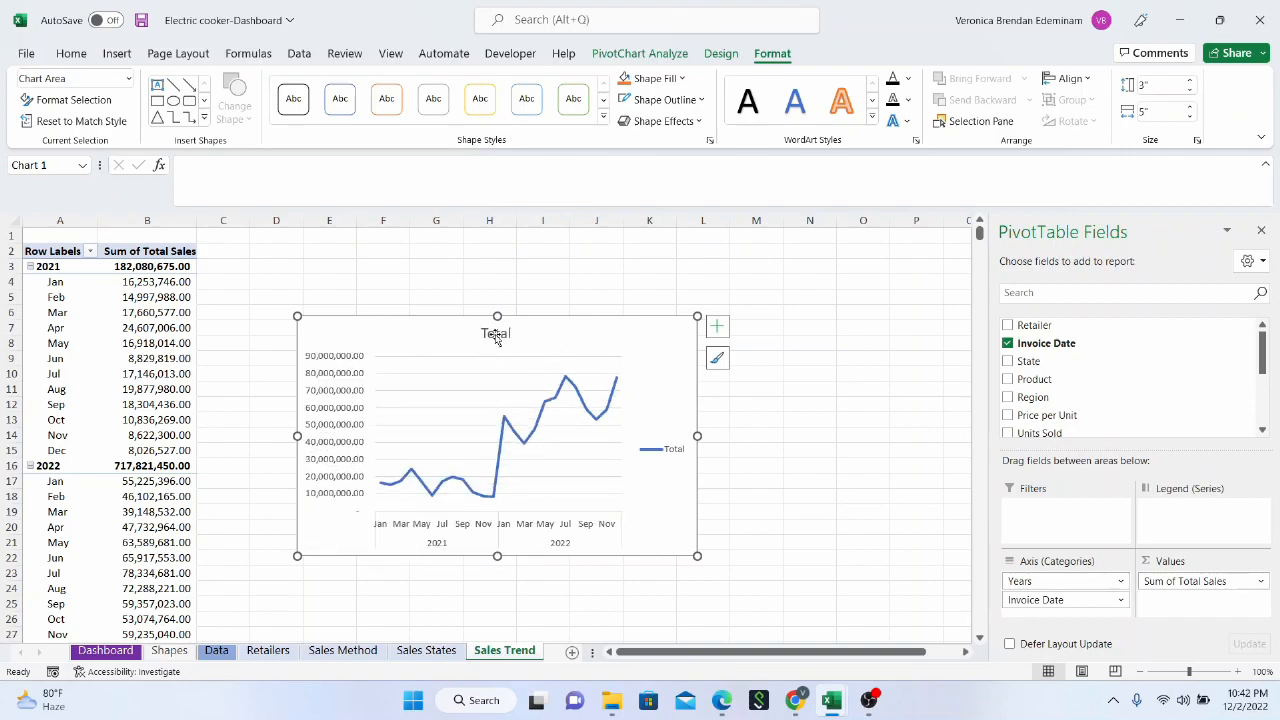
Remove the legend from the Sales Trend line chart
{"action": "right_click", "coordinate": [661, 447]}
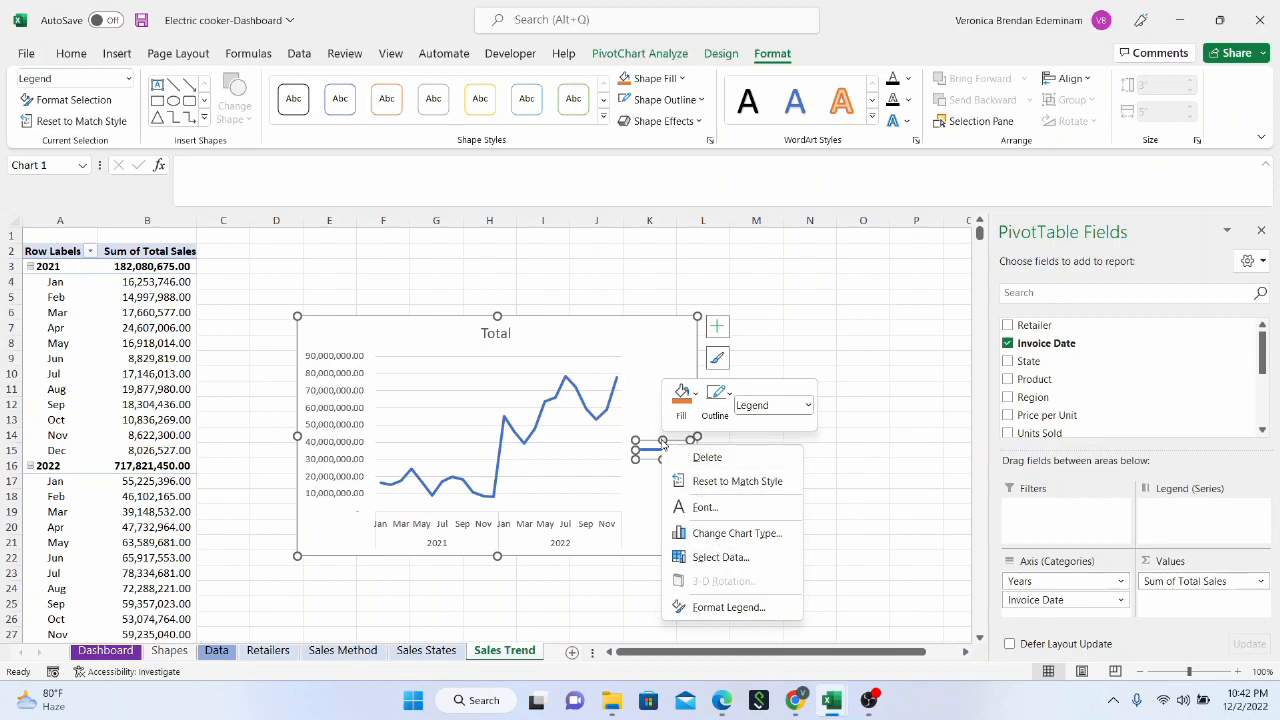
{"action": "left_click", "coordinate": [662, 444]}
{"action": "left_click", "coordinate": [721, 337]}
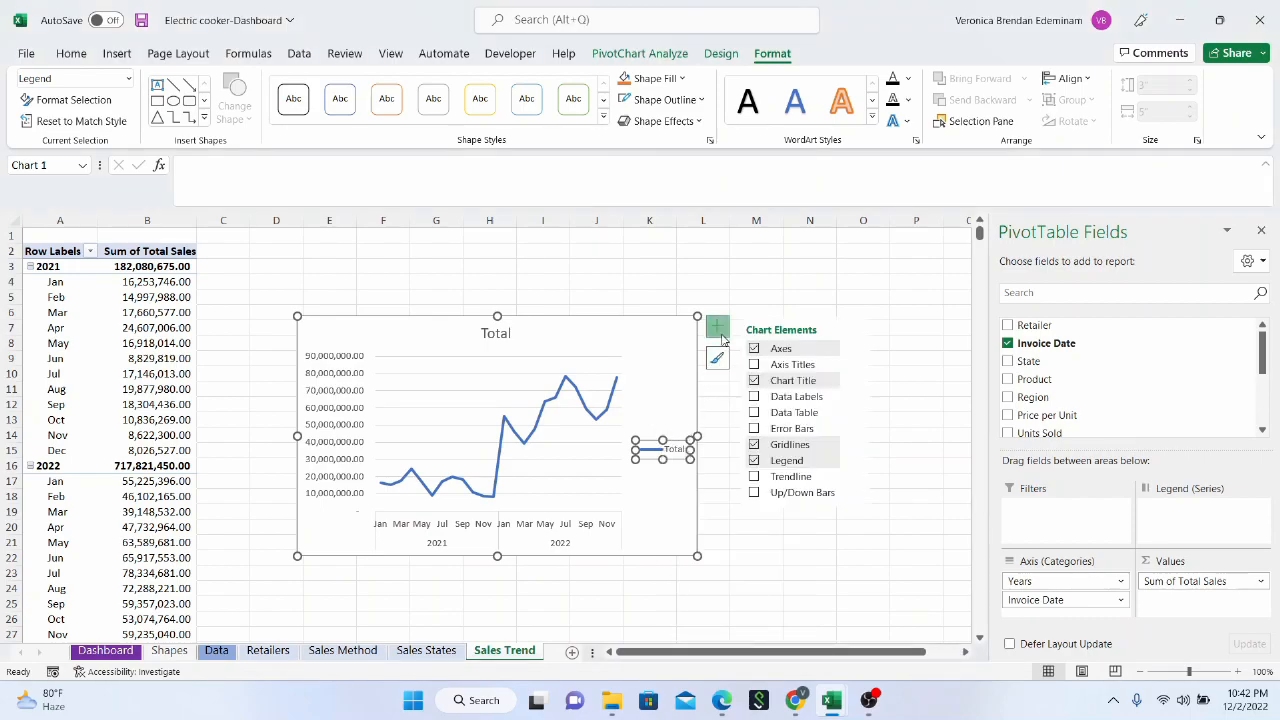
{"action": "left_click", "coordinate": [754, 461]}
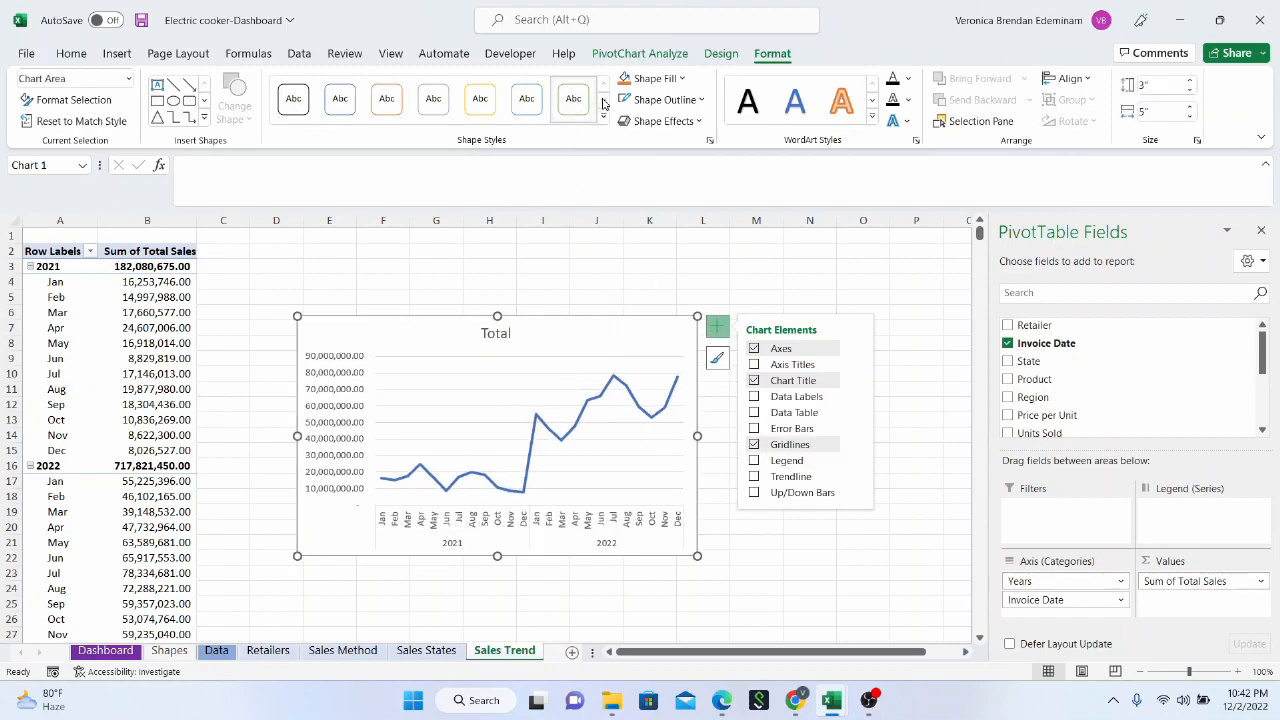
Try hiding the axes and showing axis titles on the Sales Trend line chart
{"action": "left_click", "coordinate": [754, 349]}
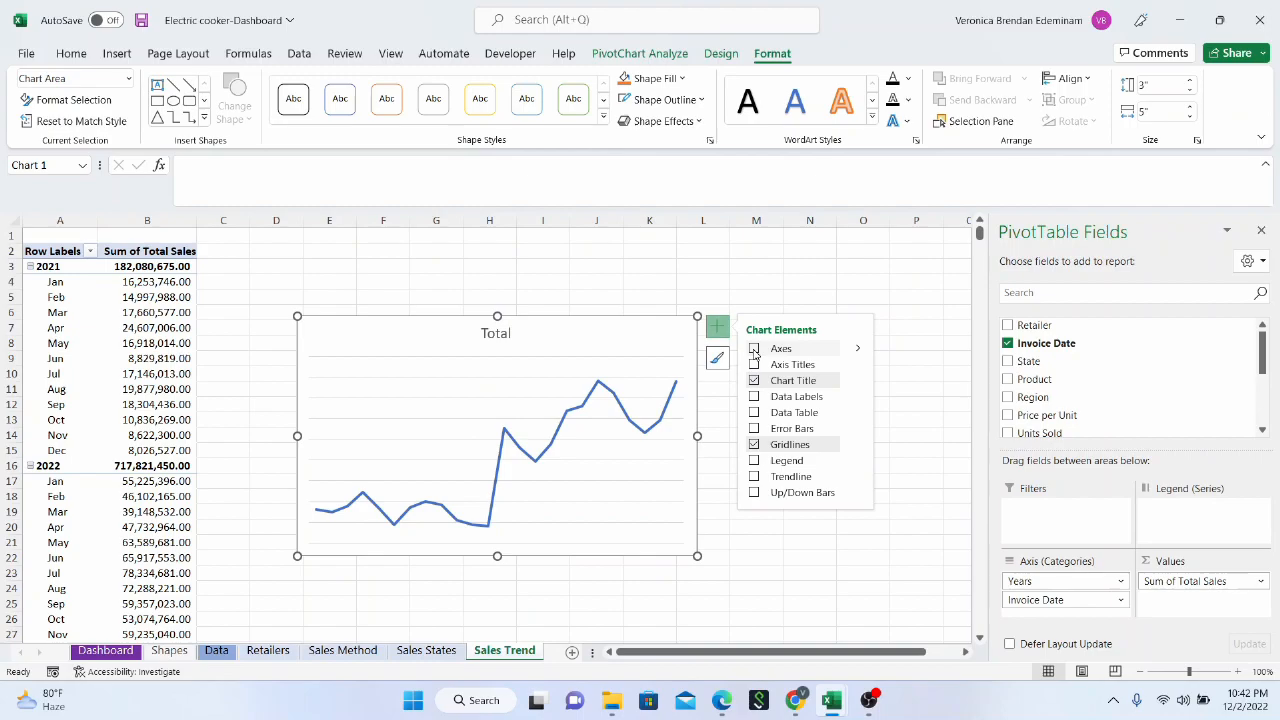
{"action": "left_click", "coordinate": [754, 349]}
{"action": "left_click", "coordinate": [754, 365]}
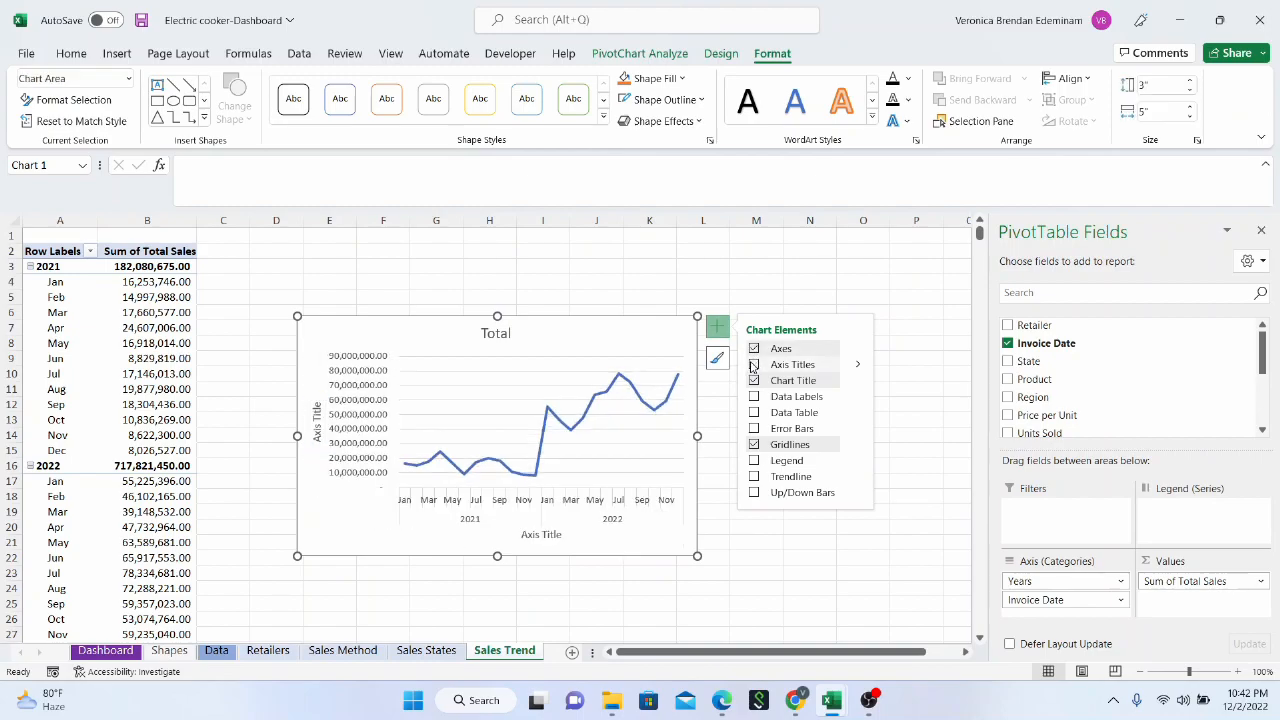
{"action": "left_click", "coordinate": [754, 365]}
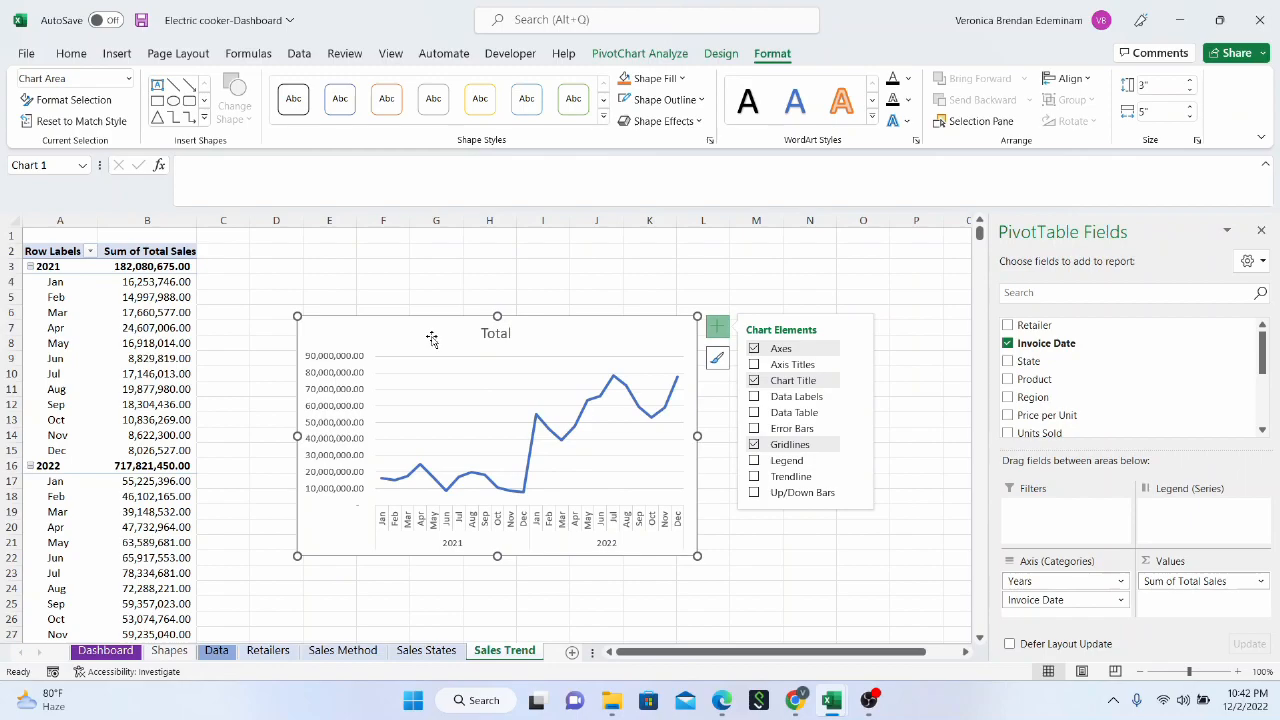
Apply the fifth chart style in the gallery, with line markers and a bold title, to the Sales Trend chart
{"action": "left_click", "coordinate": [720, 56]}
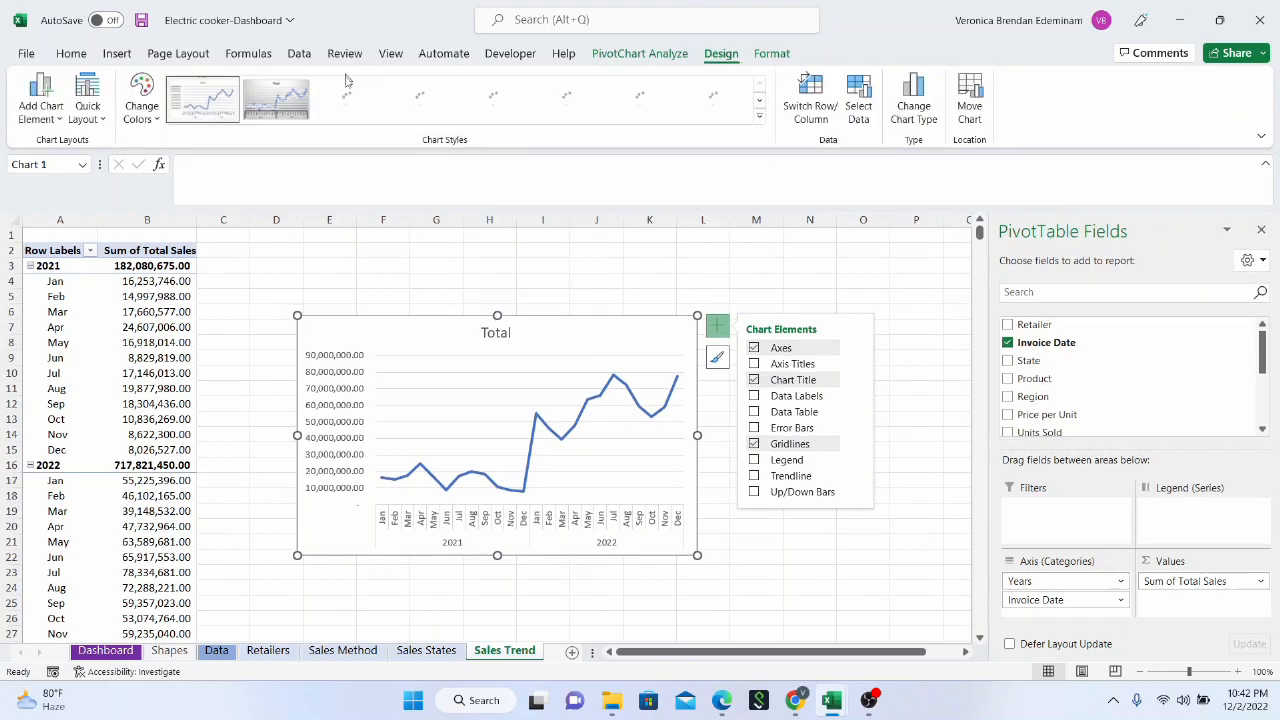
{"action": "left_click", "coordinate": [760, 120]}
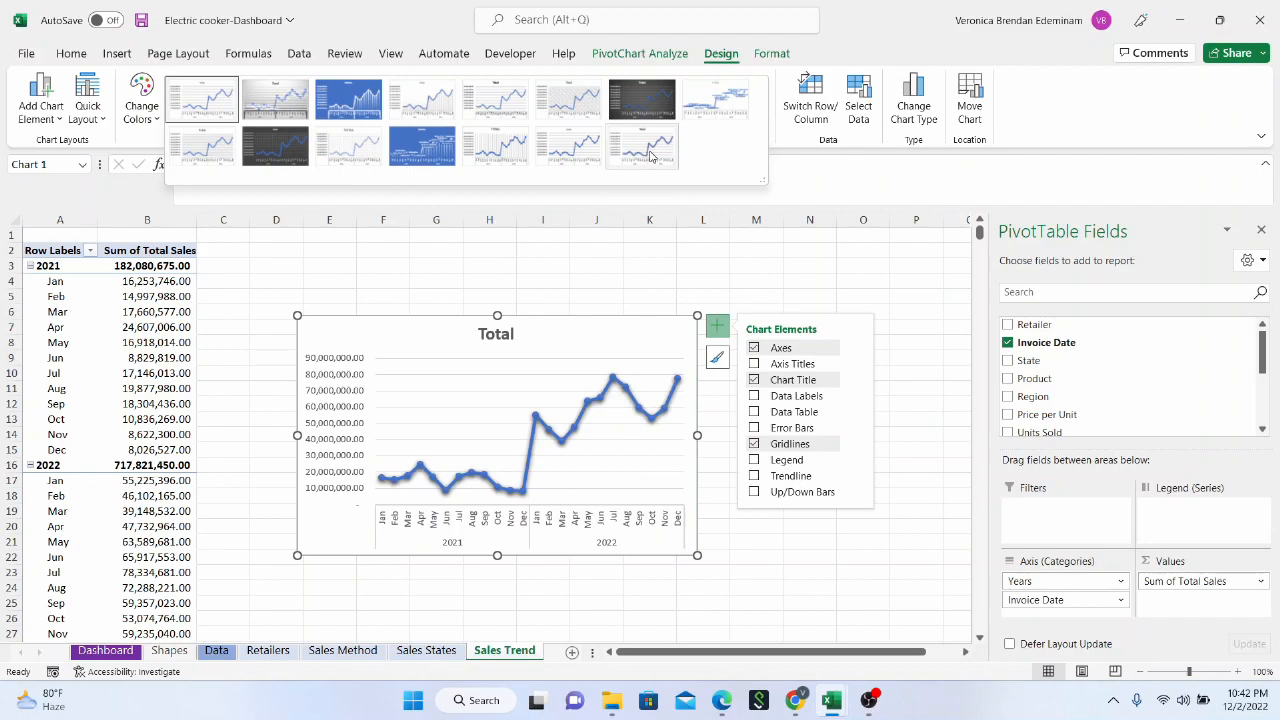
{"action": "left_click", "coordinate": [415, 104]}
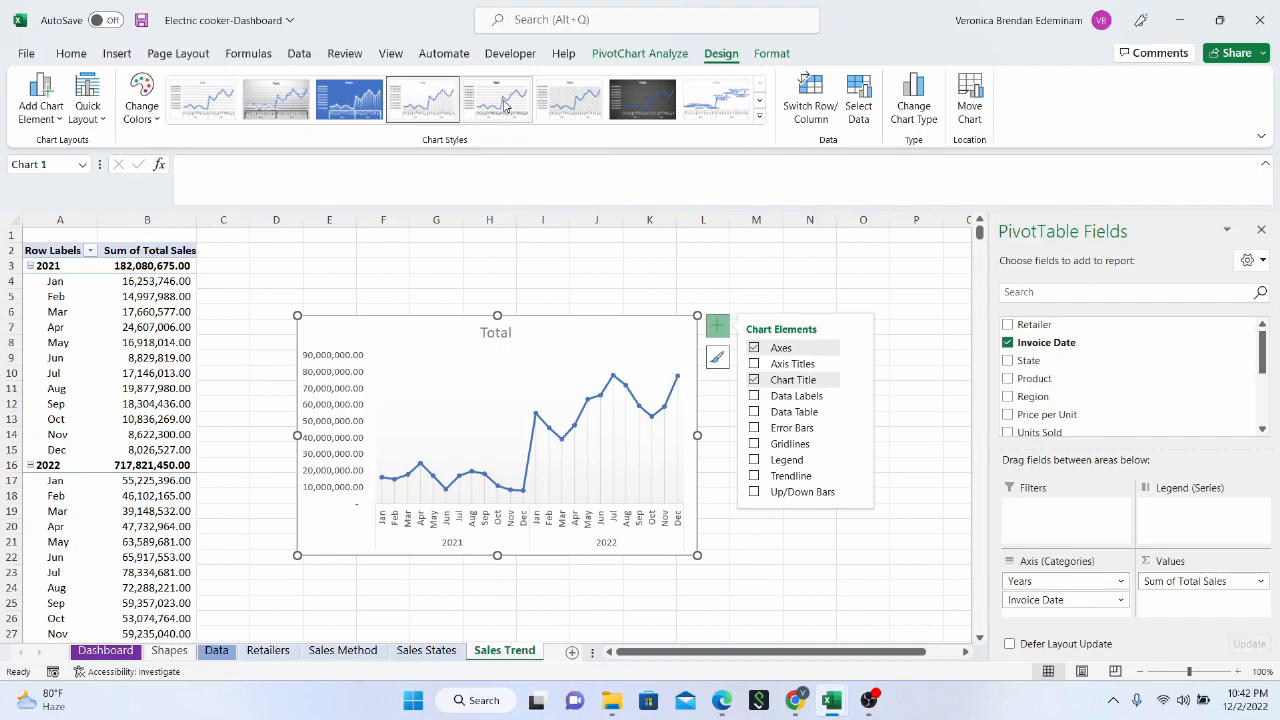
{"action": "left_click", "coordinate": [809, 541]}
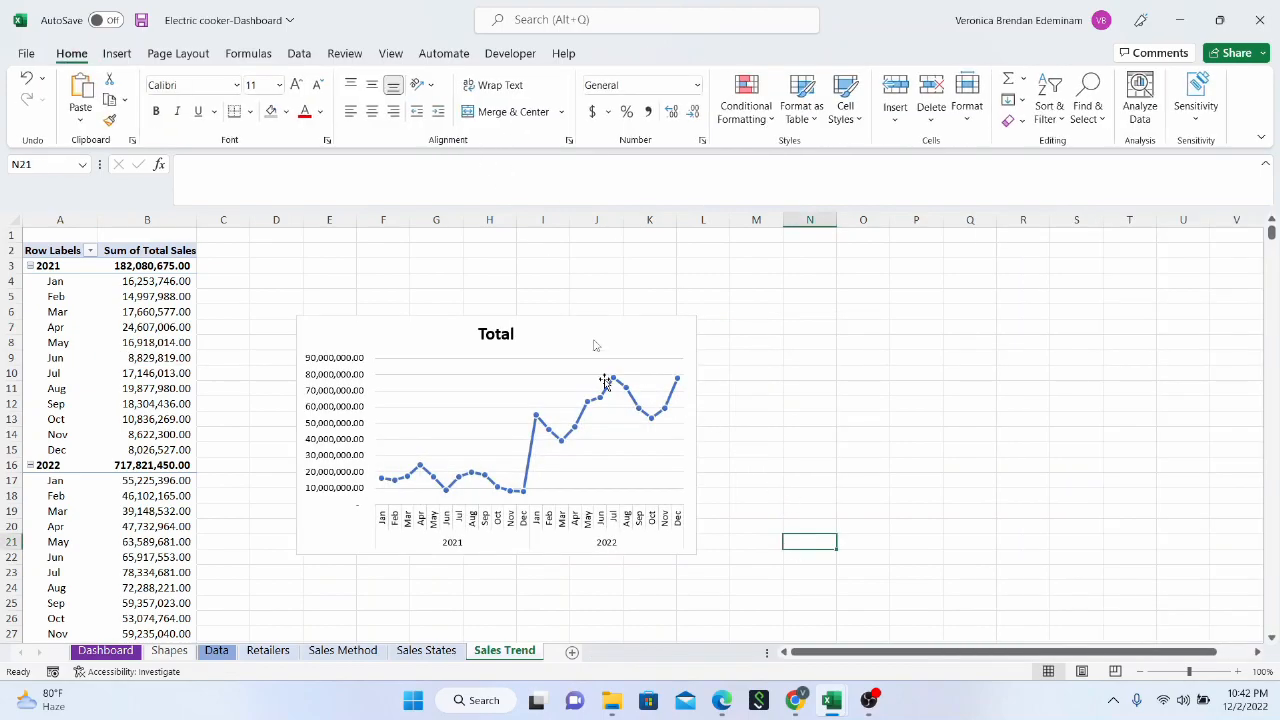
Move the line chart up and away from the pivot table, and delete its Total title
{"action": "left_click_drag", "start_coordinate": [551, 318], "coordinate": [652, 277]}
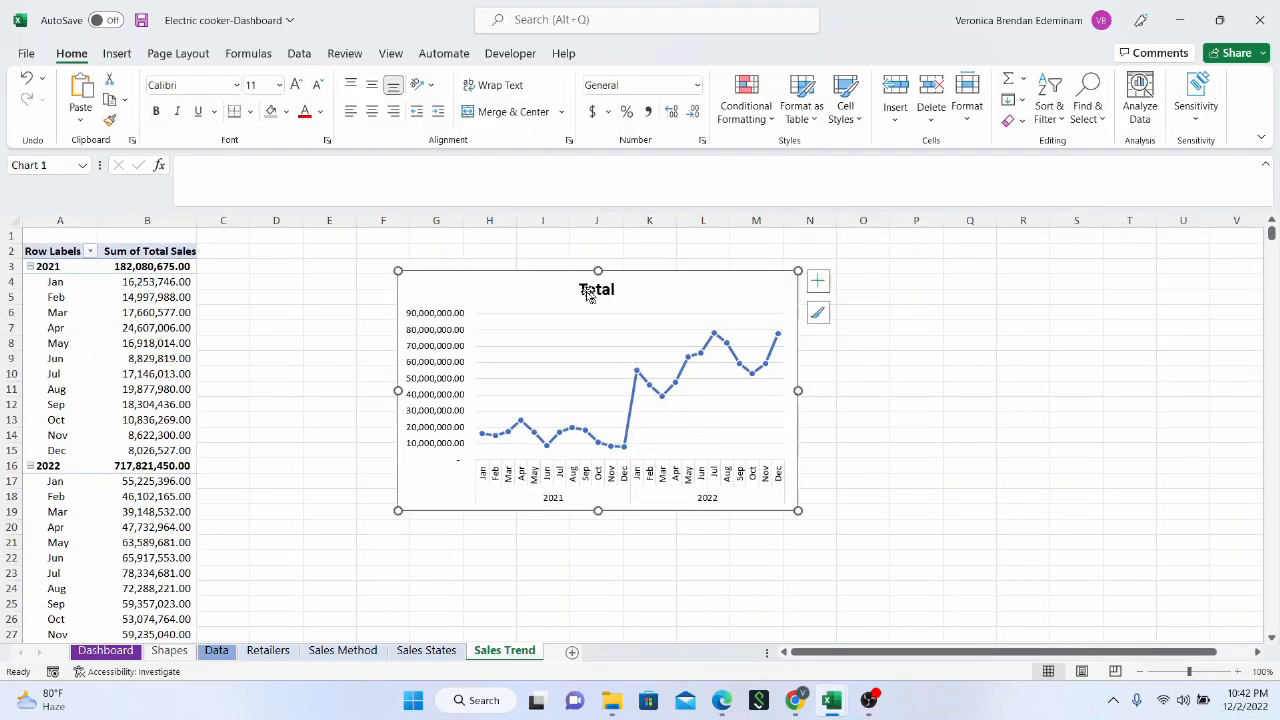
{"action": "left_click", "coordinate": [589, 292]}
{"action": "left_click", "coordinate": [589, 284]}
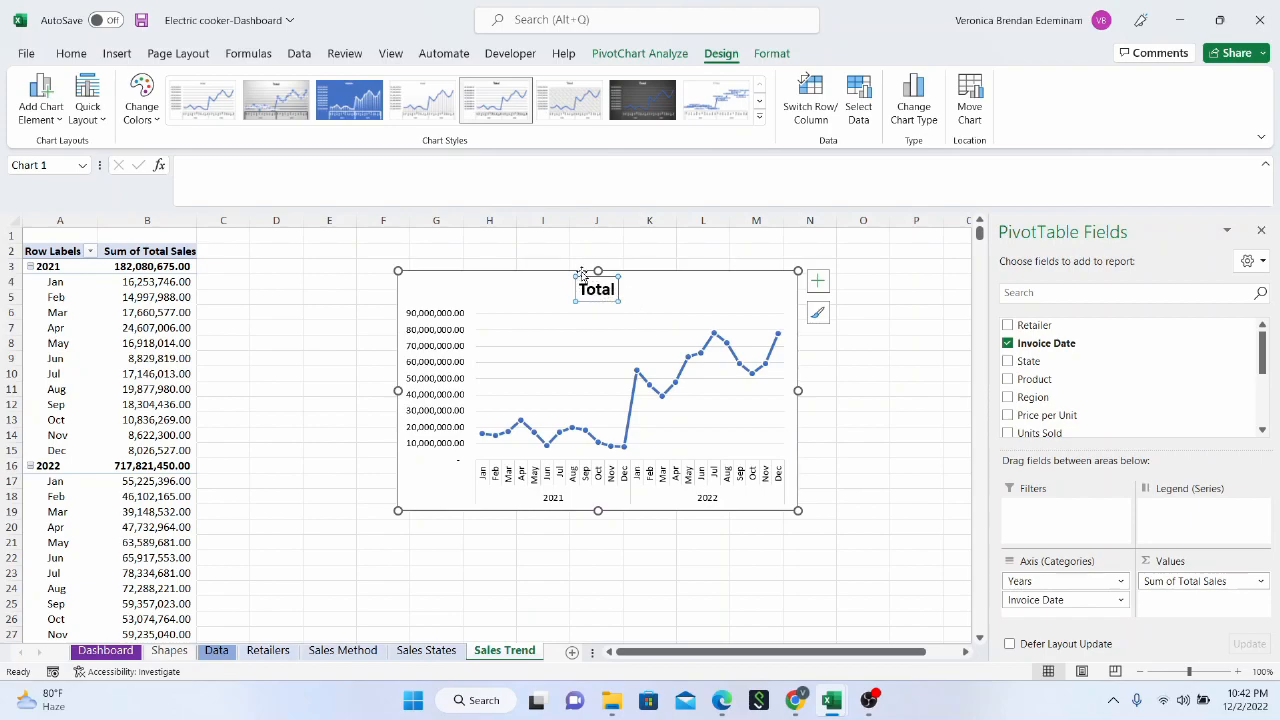
{"action": "key", "text": "Delete"}
Widen the line chart to about column Q and shorten it to about row 14
{"action": "left_click_drag", "start_coordinate": [800, 391], "coordinate": [965, 391]}
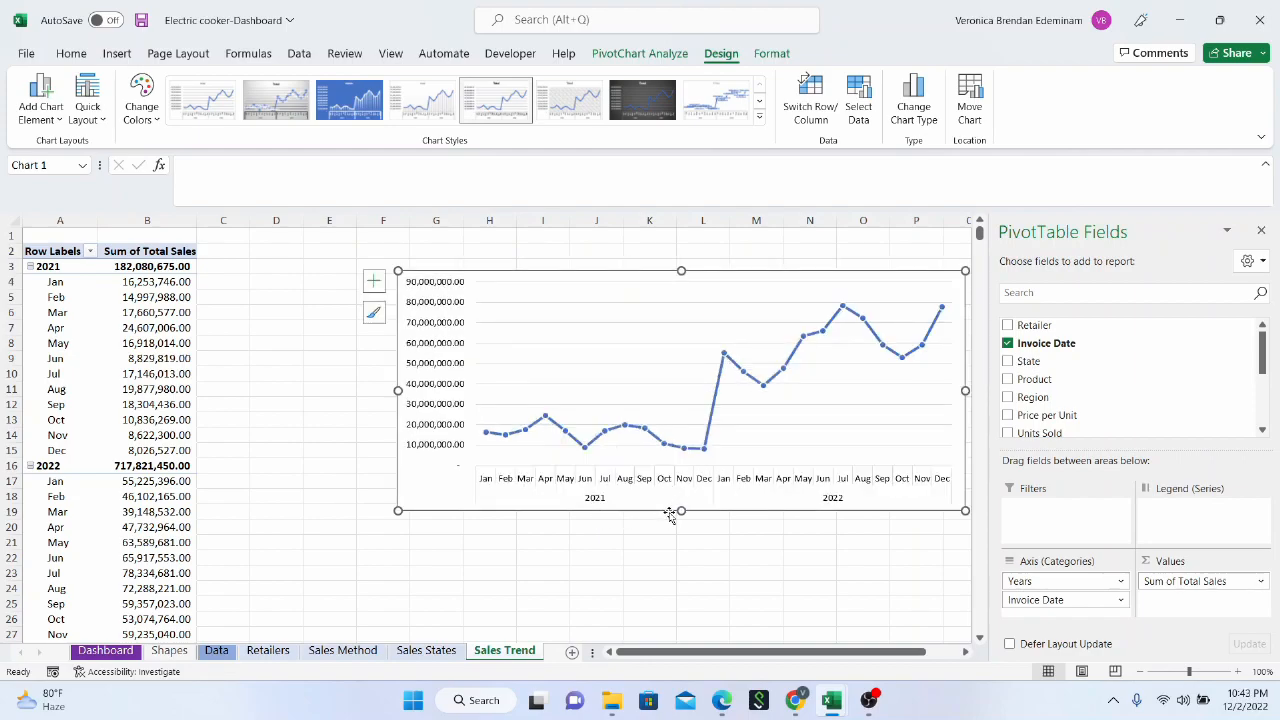
{"action": "left_click_drag", "start_coordinate": [681, 510], "coordinate": [676, 439]}
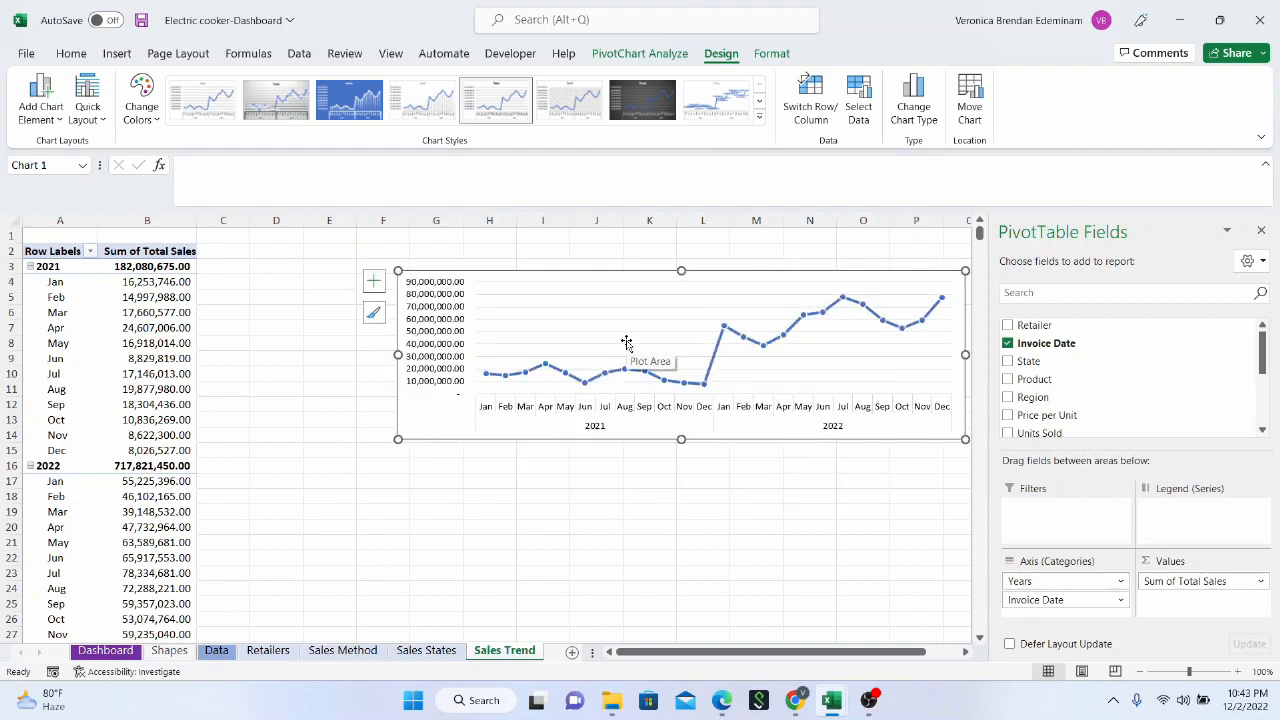
Copy the Sales Trend line chart onto the Dashboard sheet and position it within the wide upper SELECT AREA panel
{"action": "key", "text": "ctrl"}
{"action": "key", "text": "ctrl+c"}
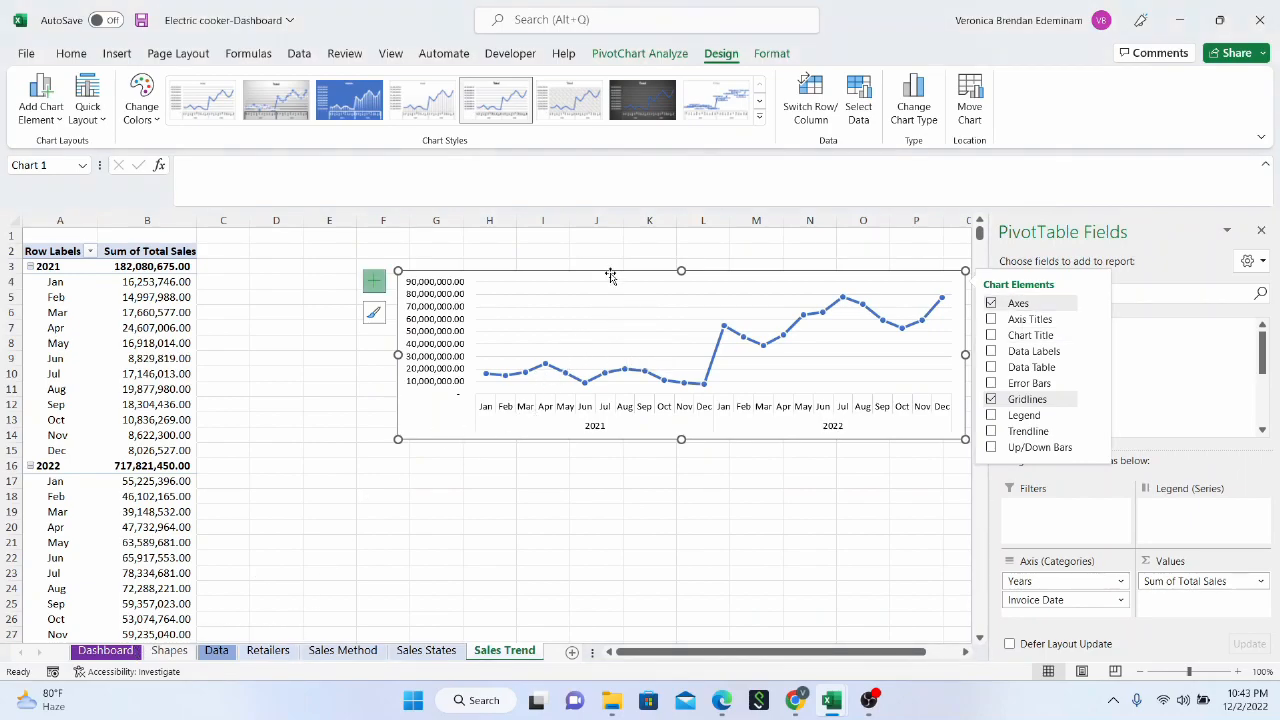
{"action": "left_click", "coordinate": [686, 538]}
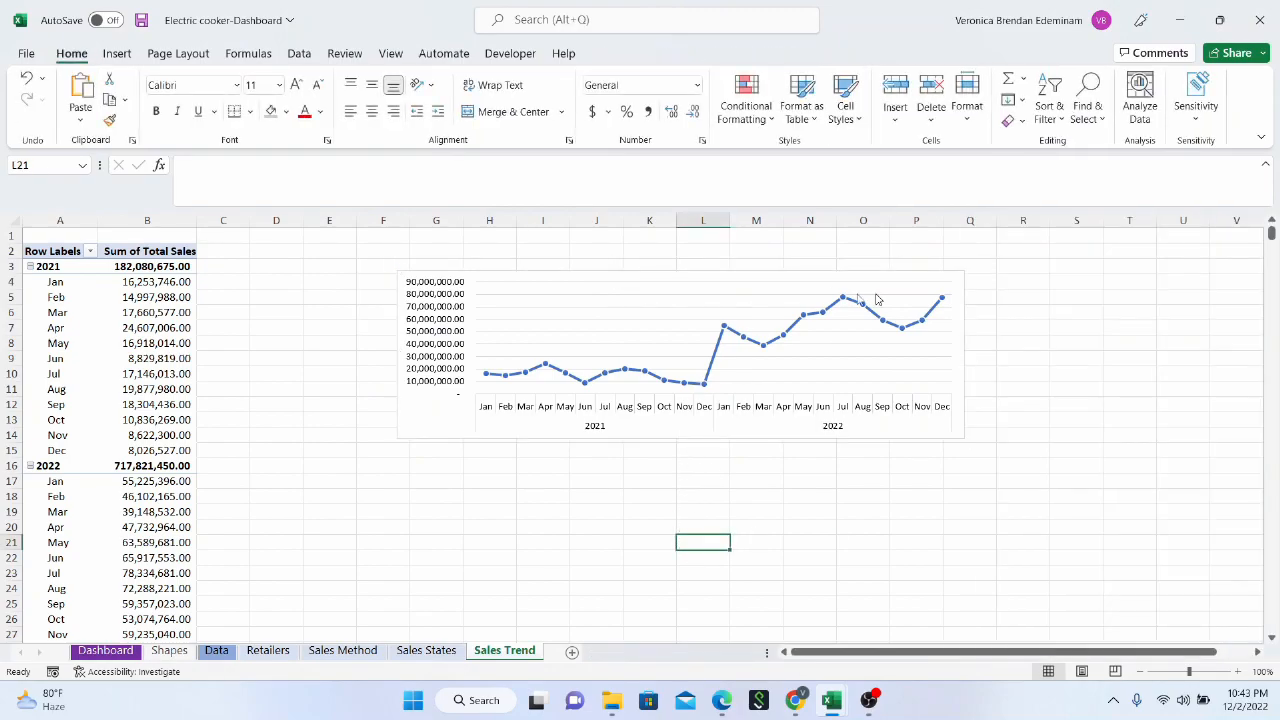
{"action": "left_click", "coordinate": [728, 283]}
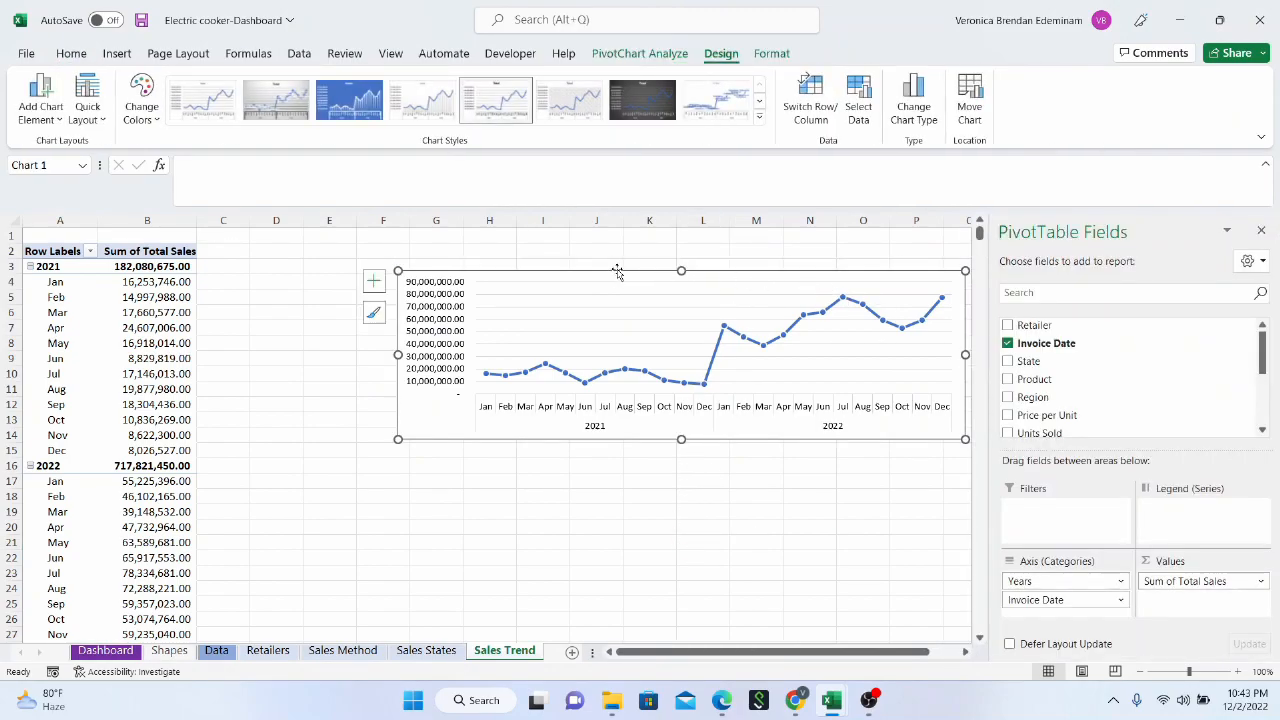
{"action": "left_click", "coordinate": [1262, 232]}
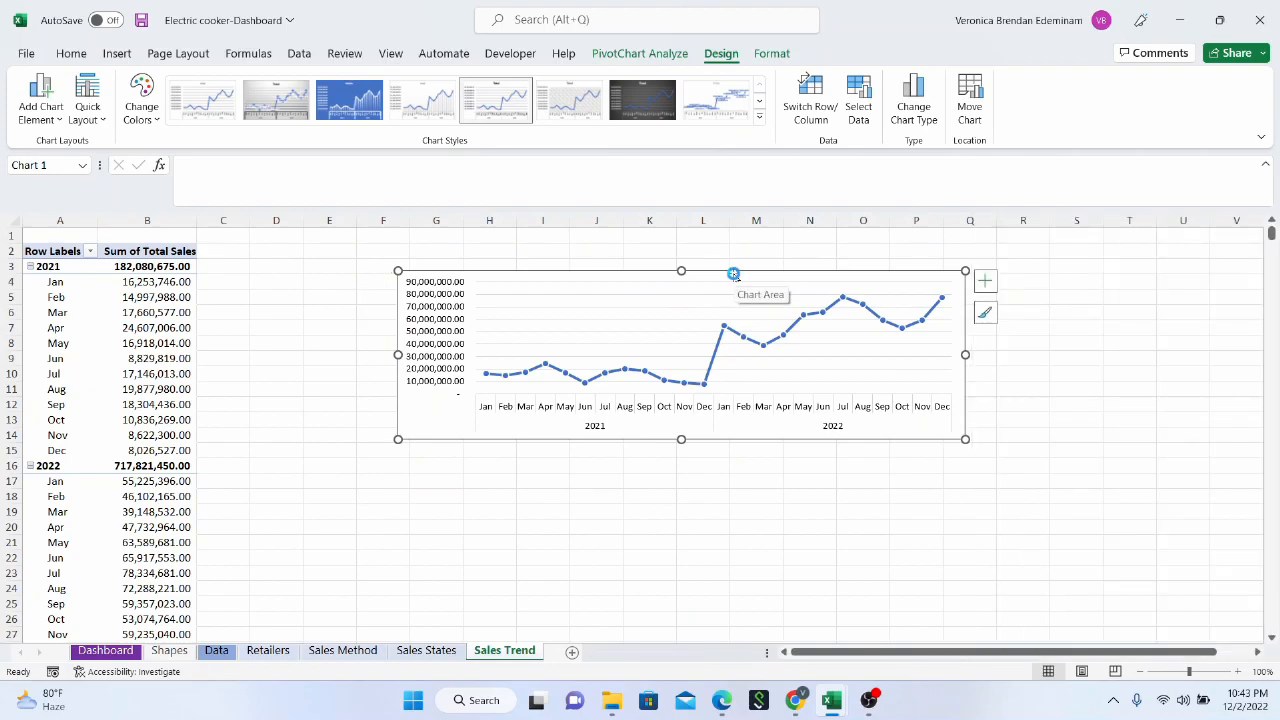
{"action": "left_click", "coordinate": [105, 651]}
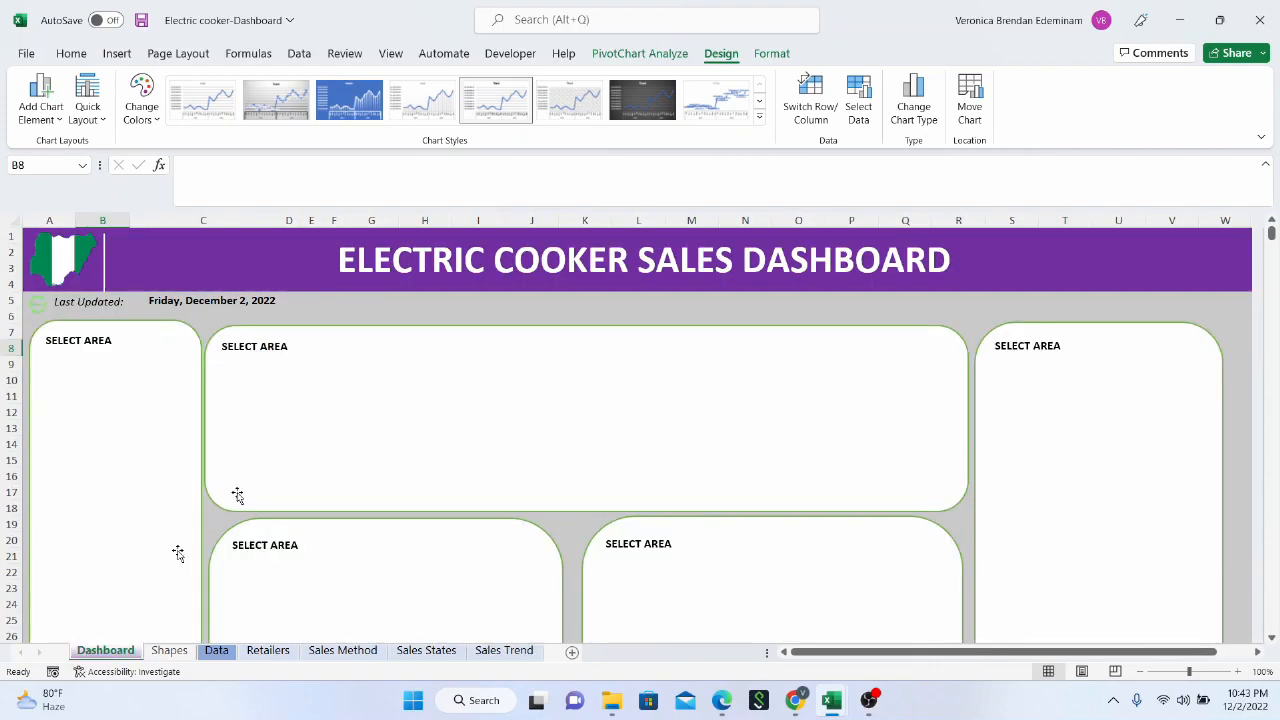
{"action": "left_click", "coordinate": [344, 400]}
{"action": "key", "text": "ctrl+v"}
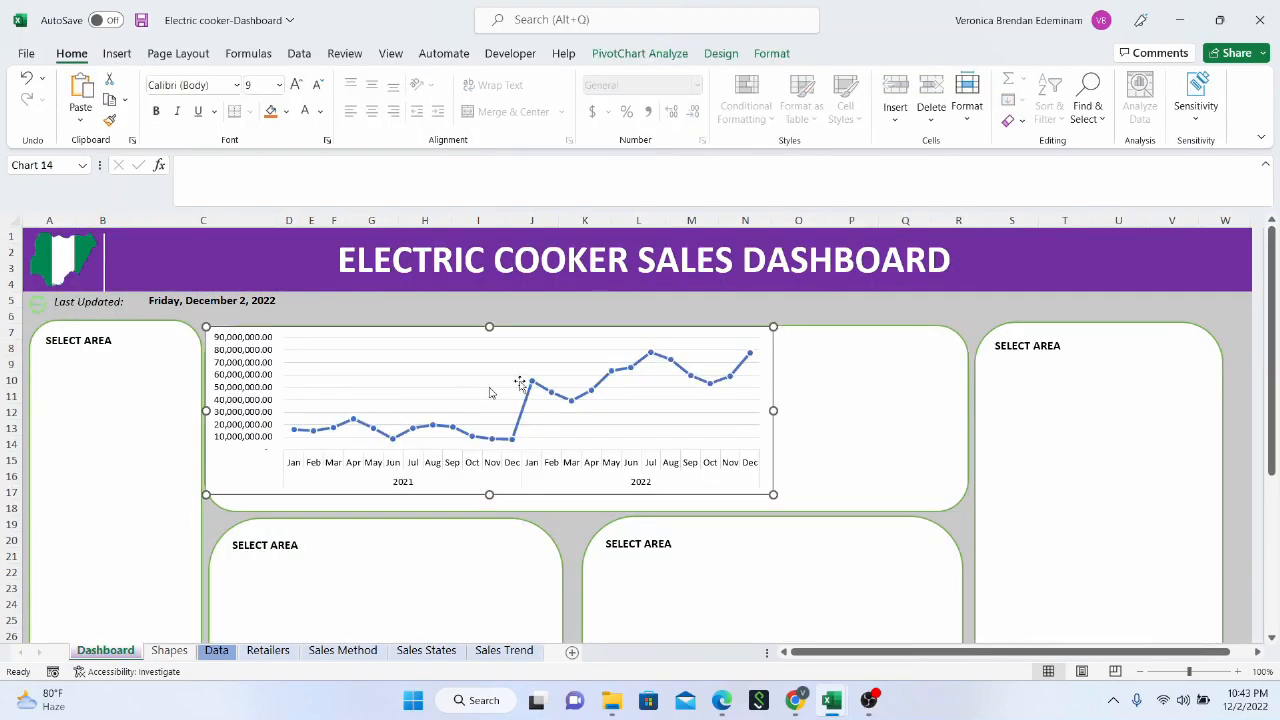
{"action": "left_click_drag", "start_coordinate": [510, 333], "coordinate": [625, 341]}
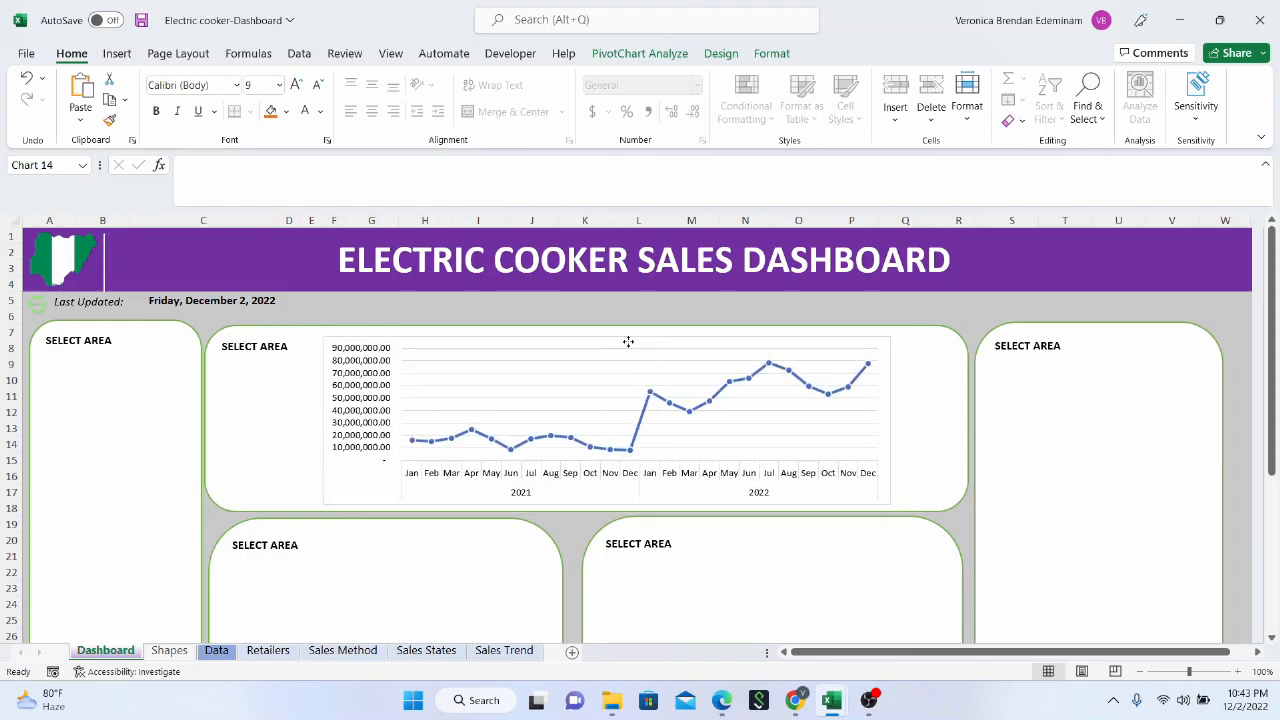
Delete the pasted line chart from the Dashboard sheet
{"action": "right_click", "coordinate": [709, 347]}
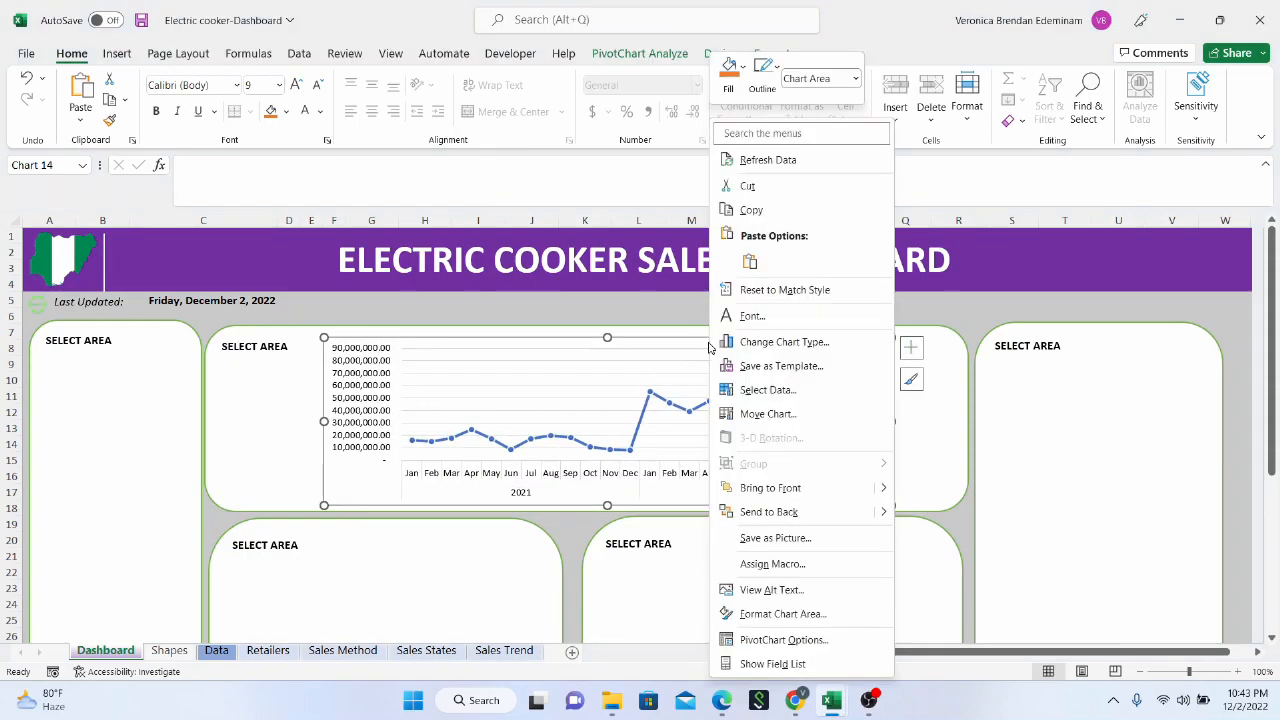
{"action": "left_click", "coordinate": [628, 362]}
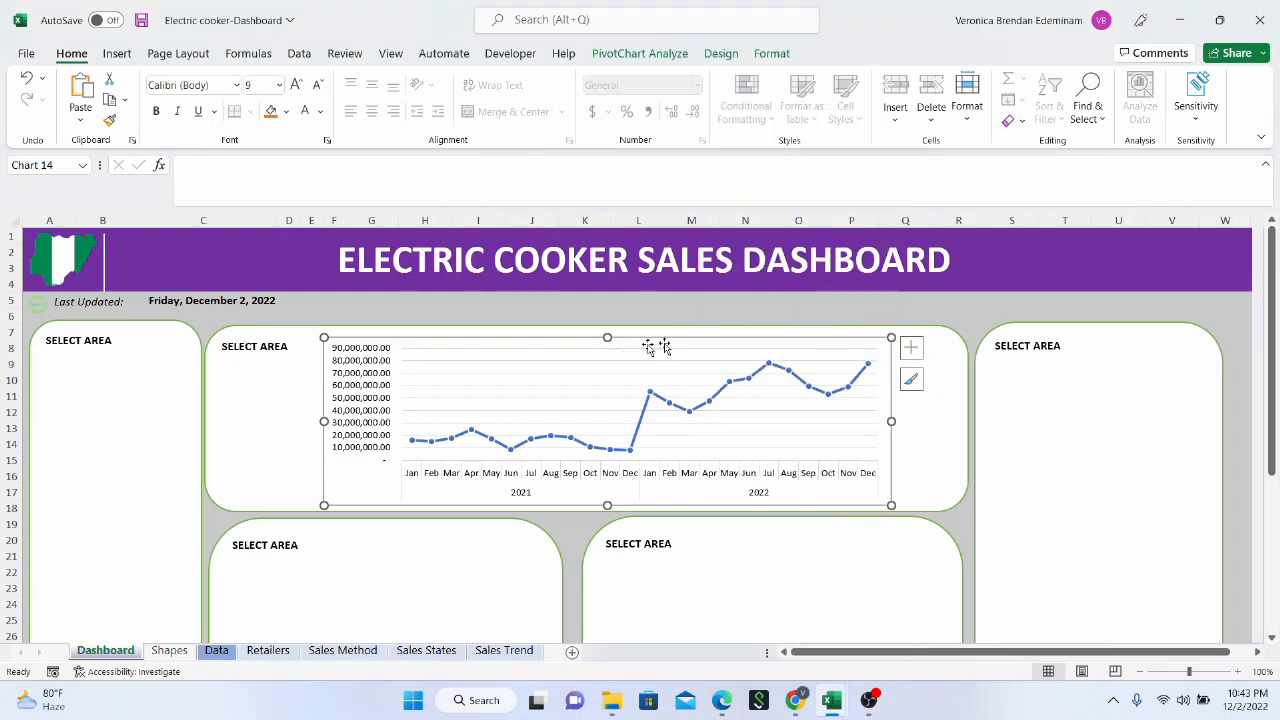
{"action": "right_click", "coordinate": [810, 344]}
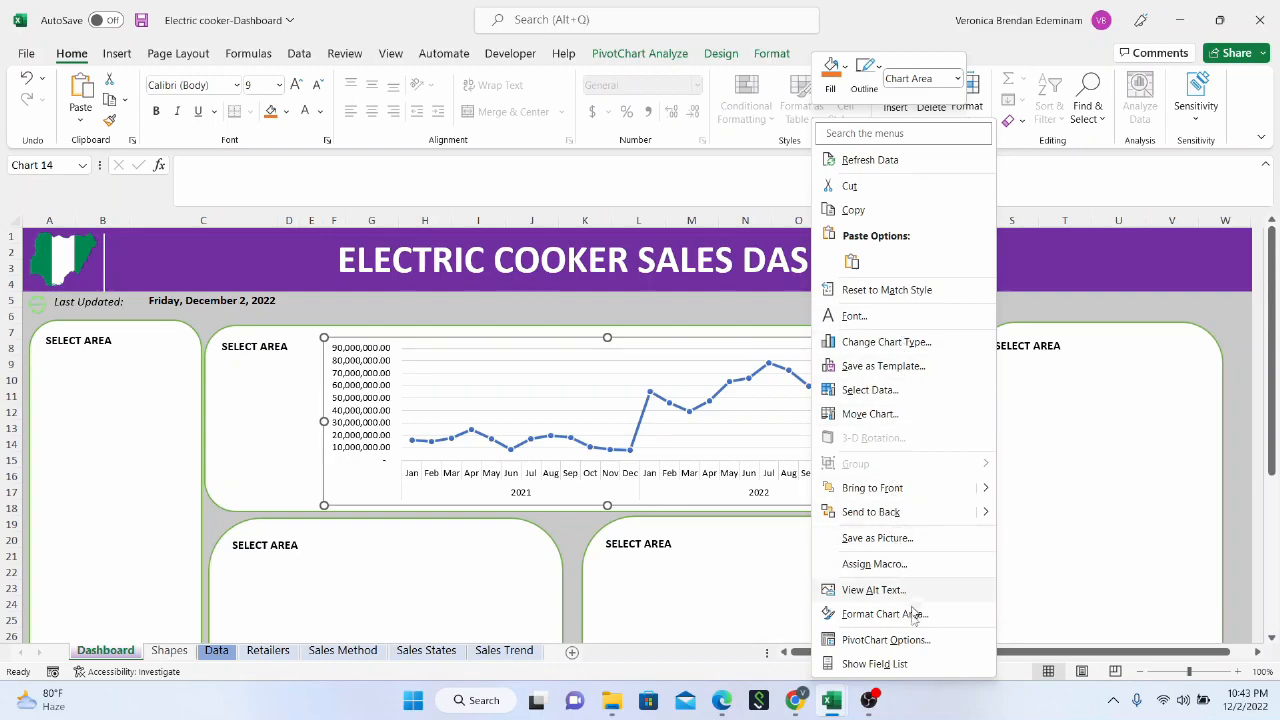
{"action": "left_click", "coordinate": [664, 350]}
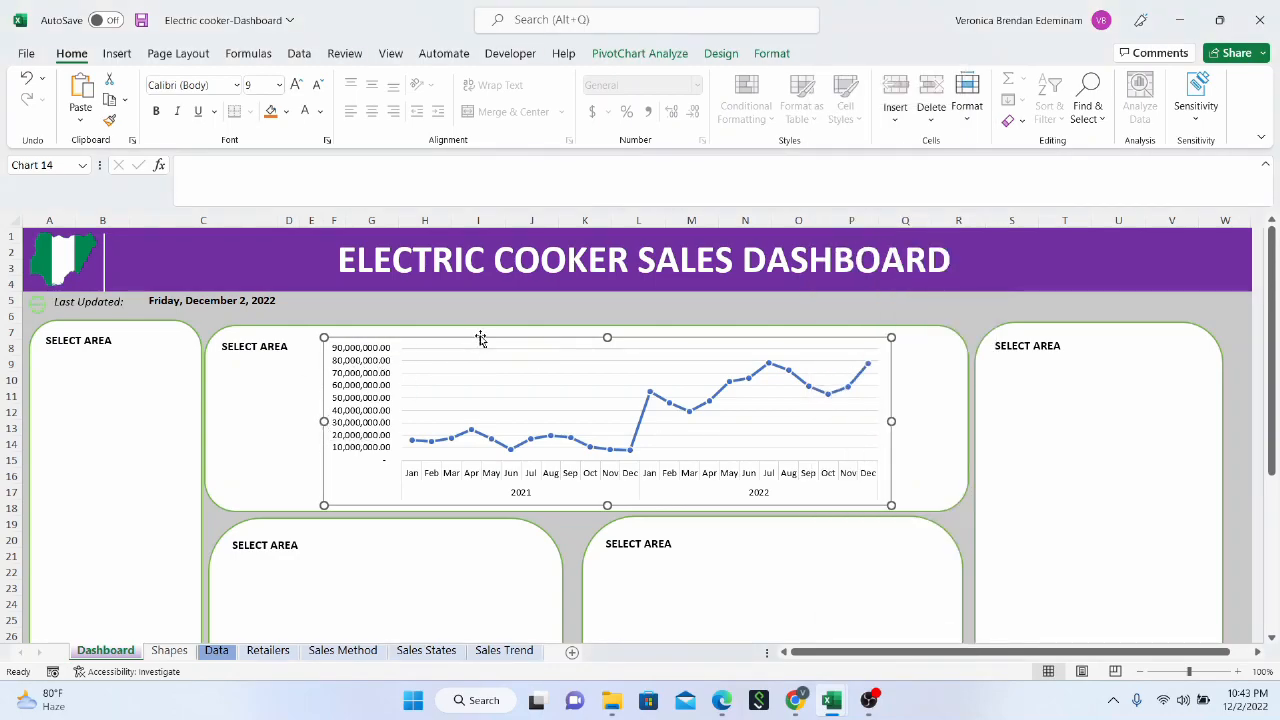
{"action": "key", "text": "Delete"}
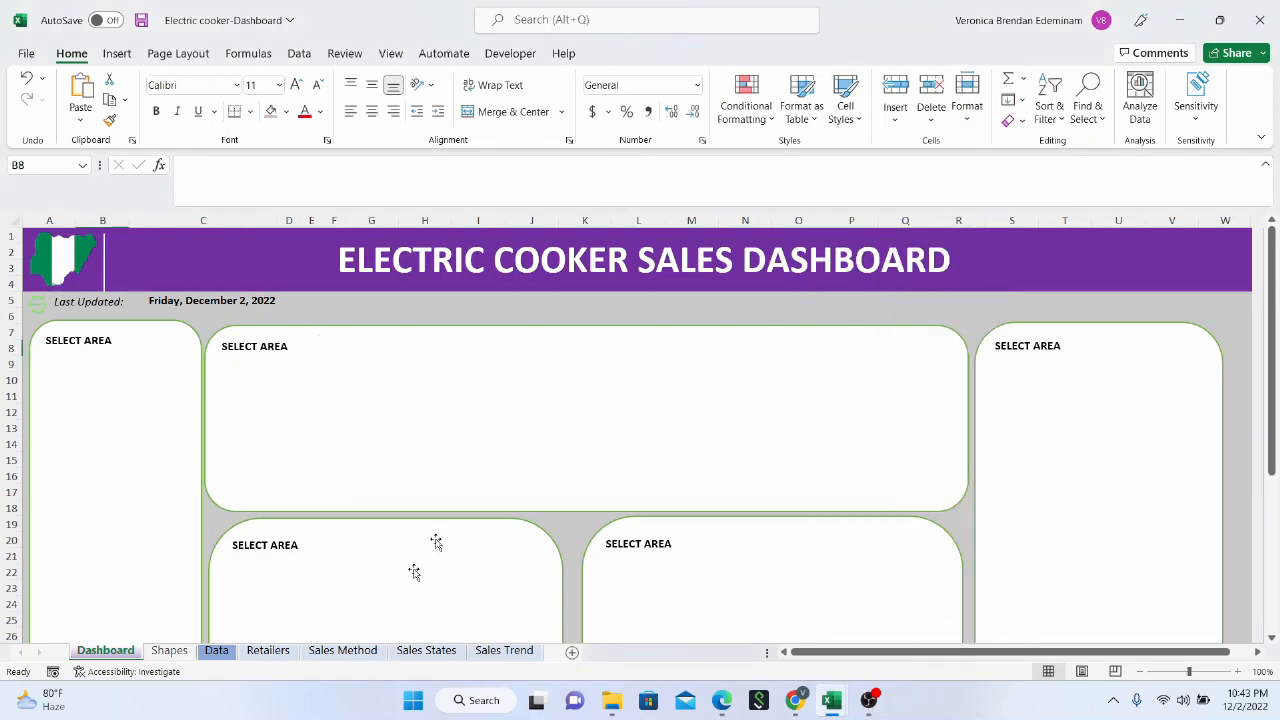
Set the chart area border of the line chart on the Sales Trend sheet to No line
{"action": "left_click", "coordinate": [482, 656]}
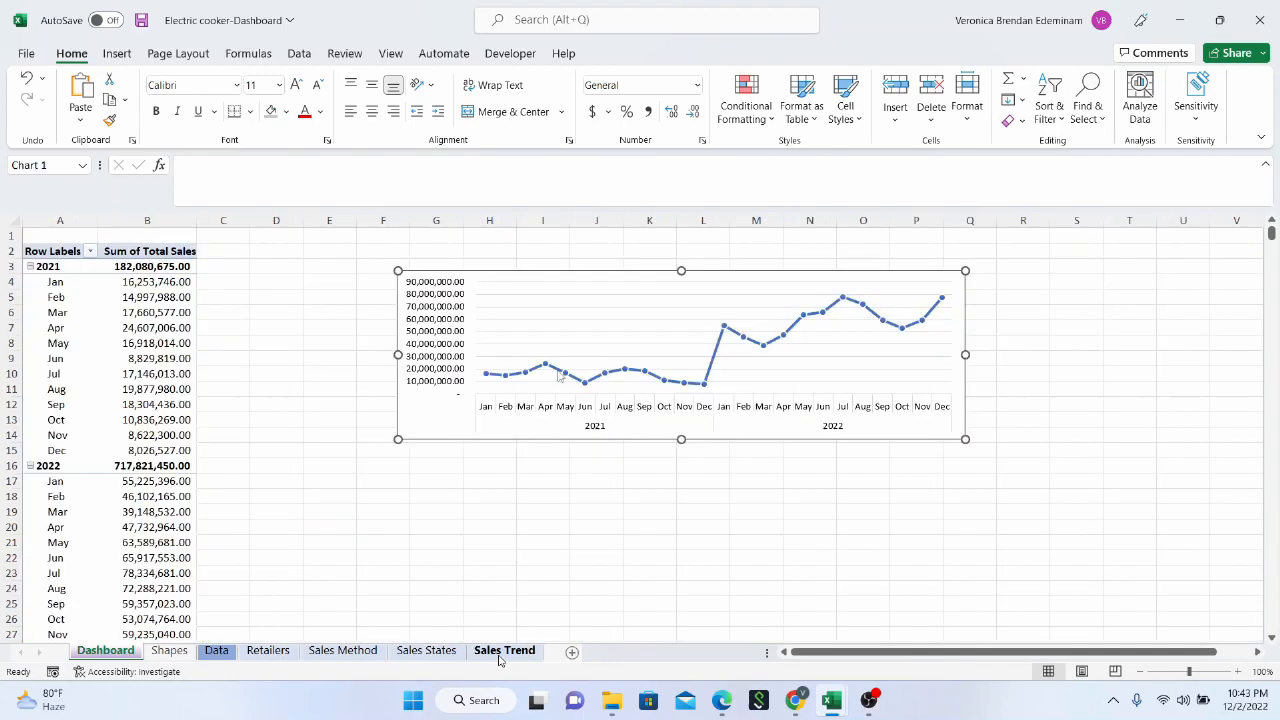
{"action": "left_click", "coordinate": [765, 541]}
{"action": "left_click", "coordinate": [763, 279]}
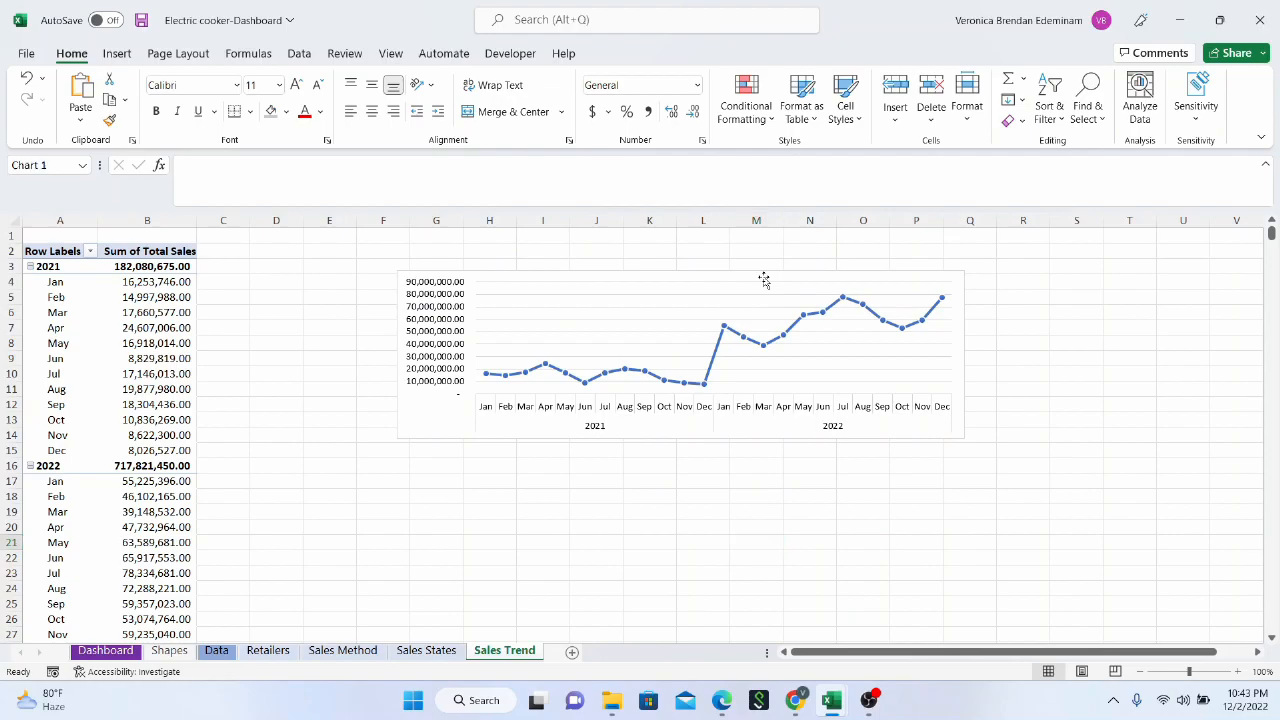
{"action": "right_click", "coordinate": [764, 279]}
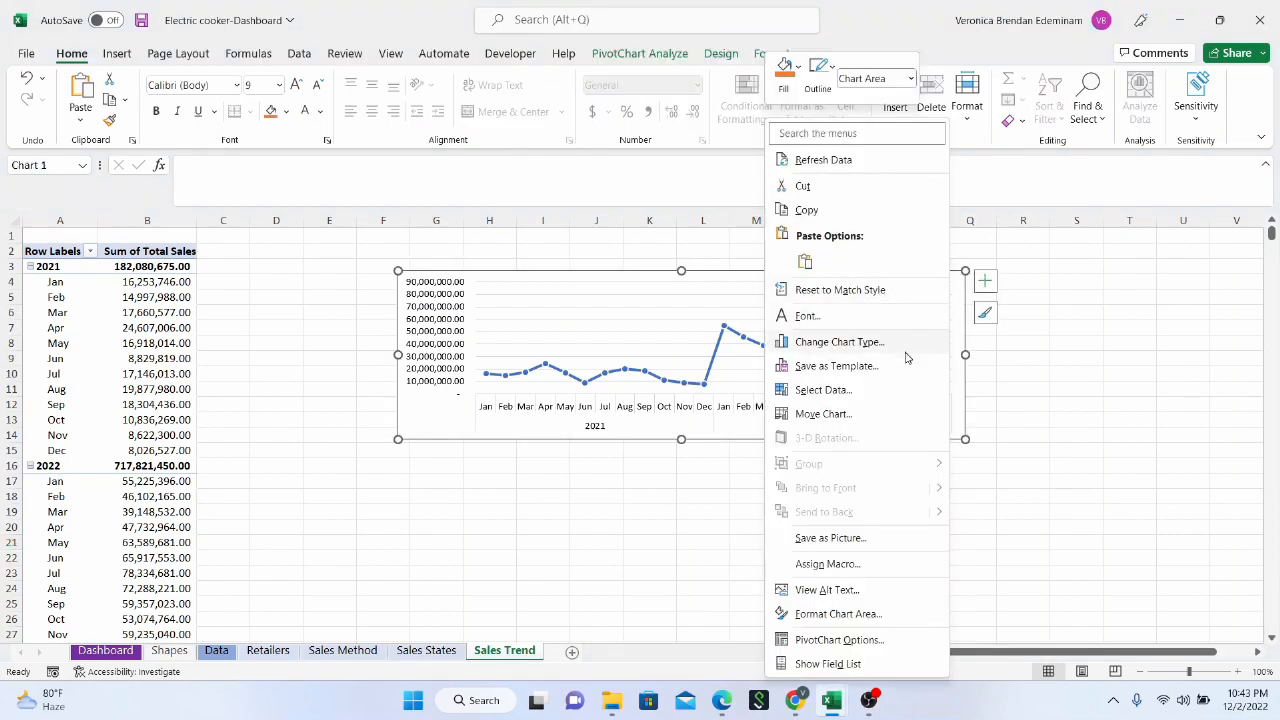
{"action": "left_click", "coordinate": [869, 620]}
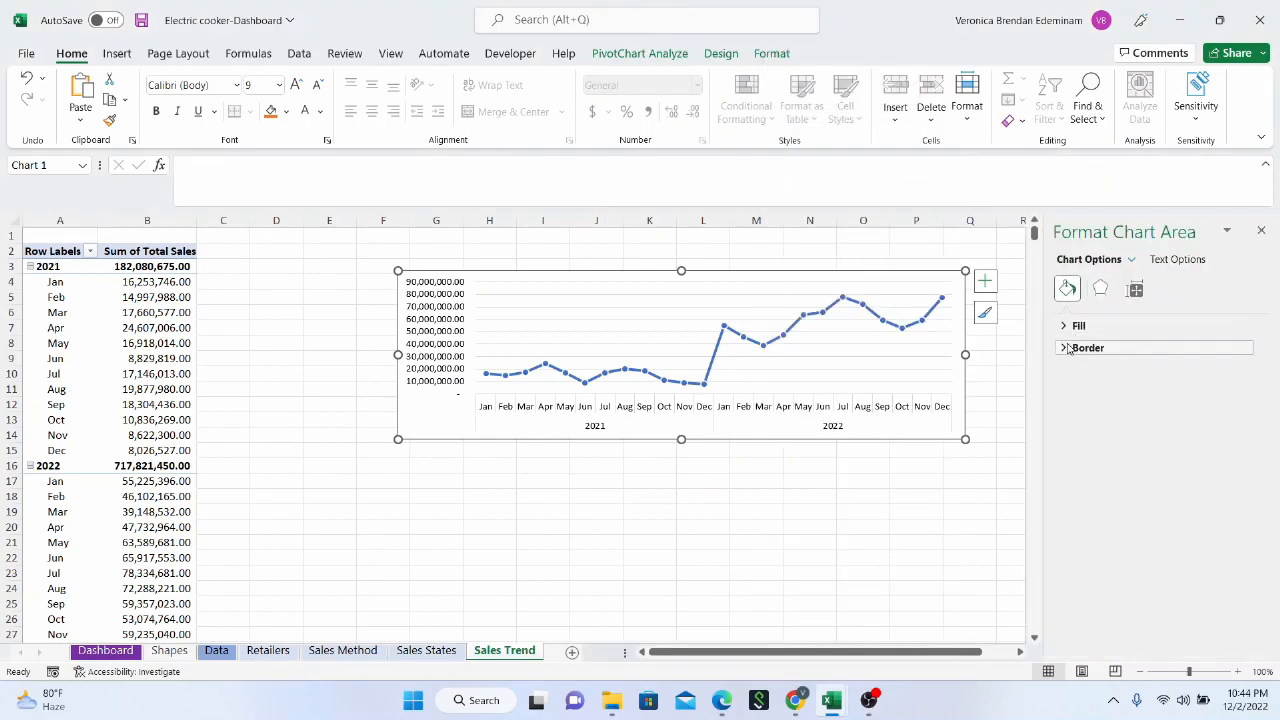
{"action": "left_click", "coordinate": [1068, 347]}
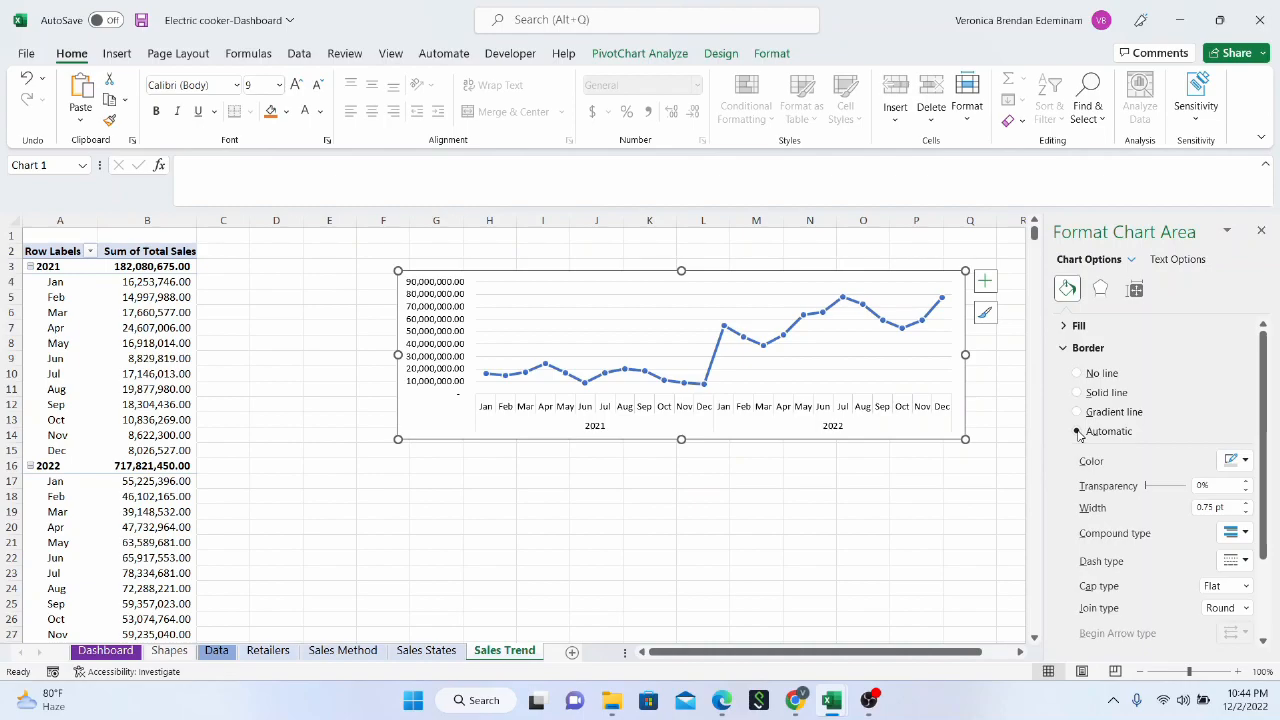
{"action": "scroll", "coordinate": [1134, 530], "scroll_direction": "down", "scroll_amount": 2}
{"action": "scroll", "coordinate": [1134, 530], "scroll_direction": "up", "scroll_amount": 2}
{"action": "left_click", "coordinate": [1101, 290]}
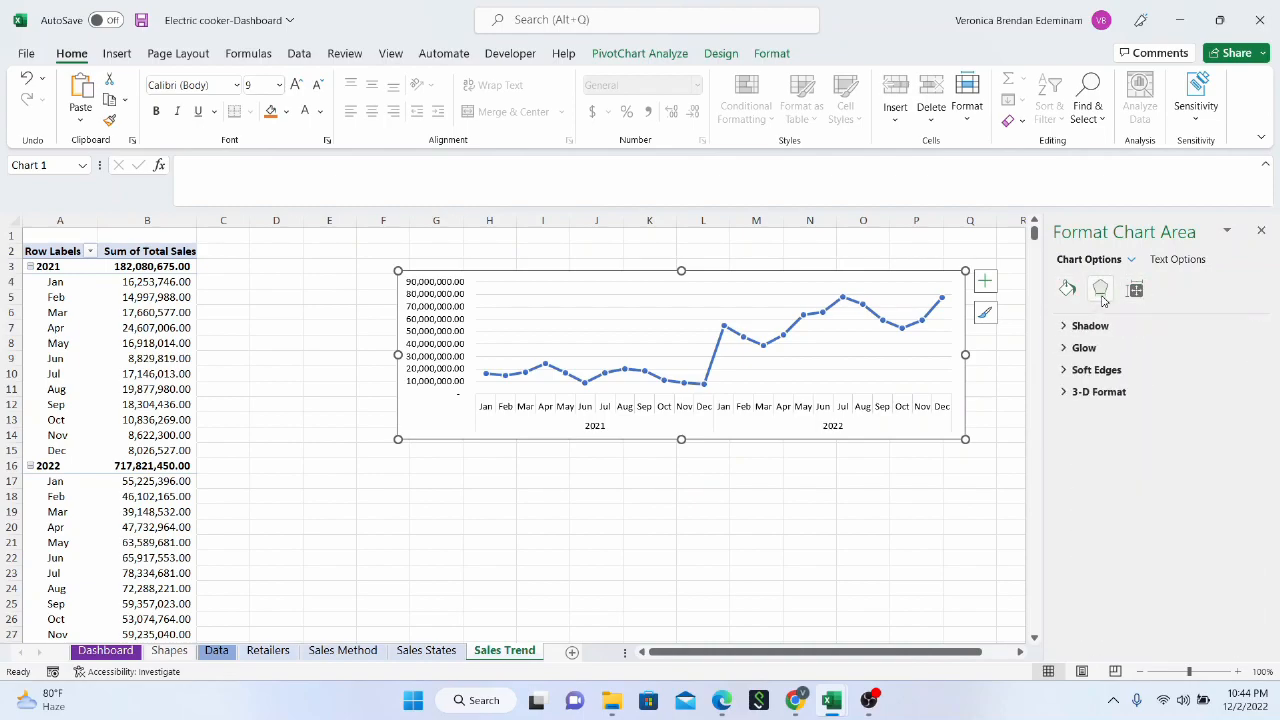
{"action": "left_click", "coordinate": [1135, 289]}
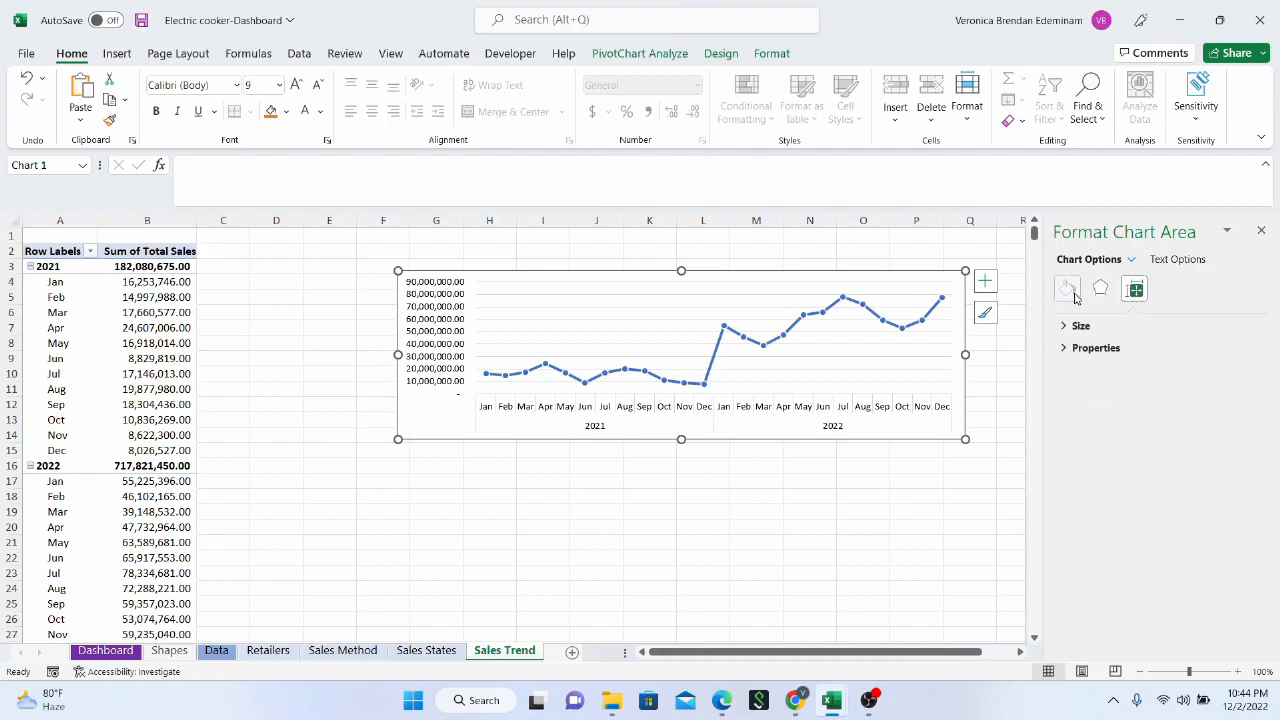
{"action": "left_click", "coordinate": [1072, 291]}
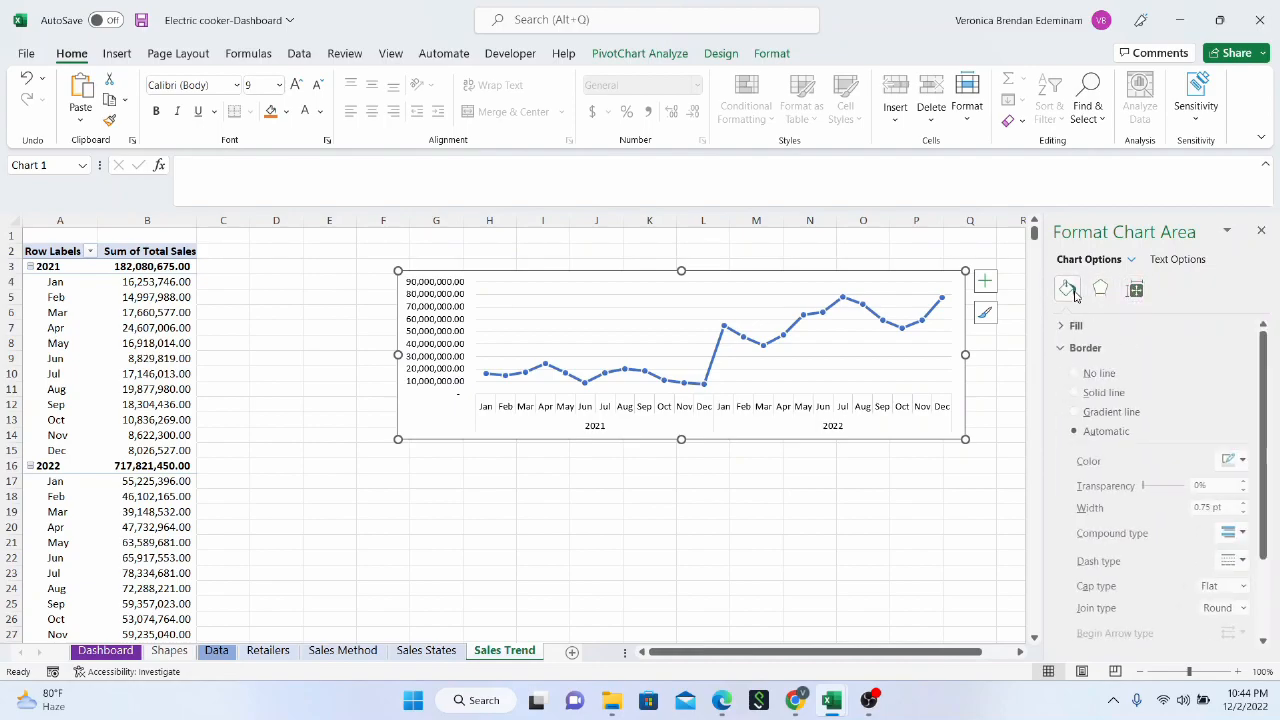
{"action": "left_click", "coordinate": [1081, 375]}
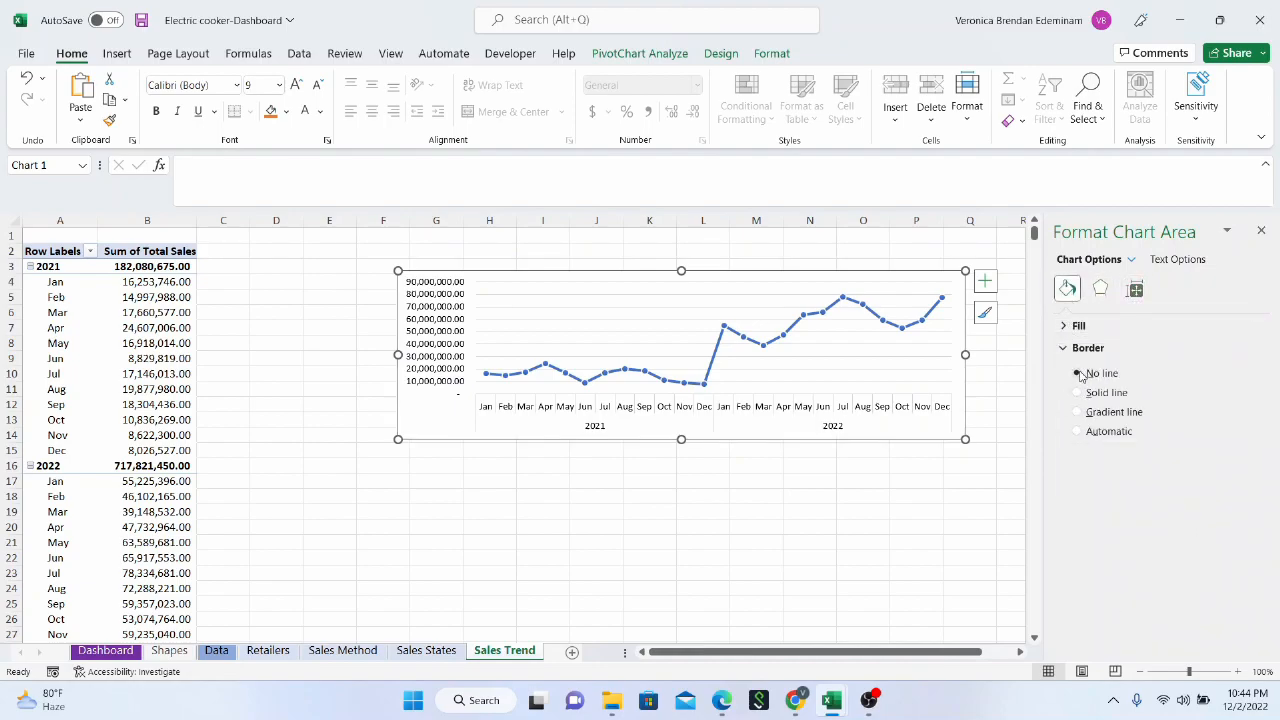
Copy the borderless line chart from the Sales Trend sheet and paste it onto the Dashboard sheet
{"action": "left_click", "coordinate": [927, 475]}
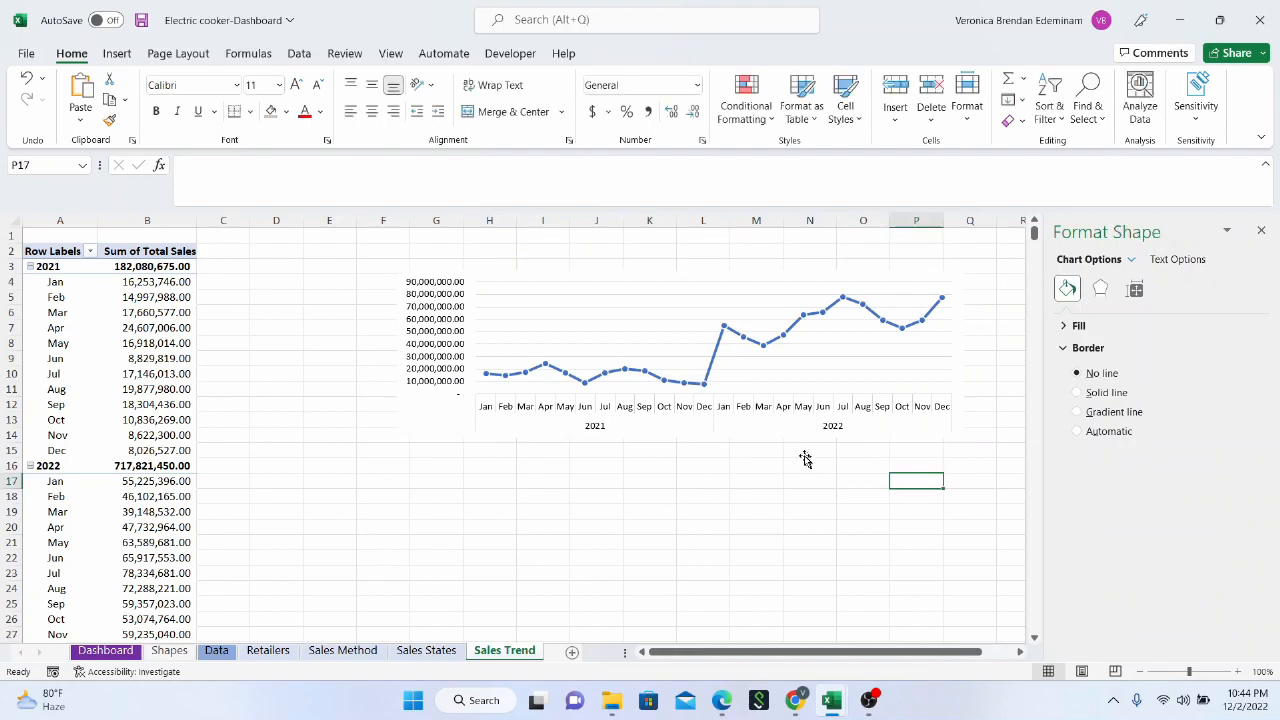
{"action": "left_click", "coordinate": [660, 275]}
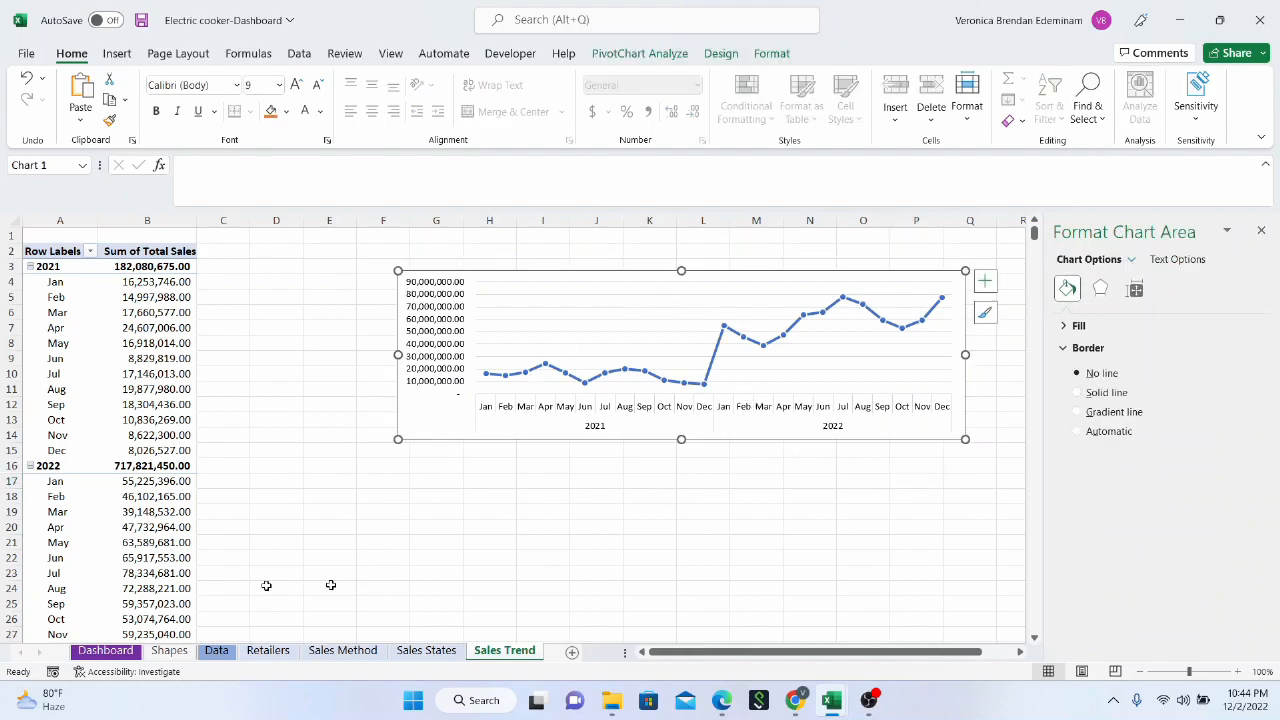
{"action": "left_click", "coordinate": [105, 650]}
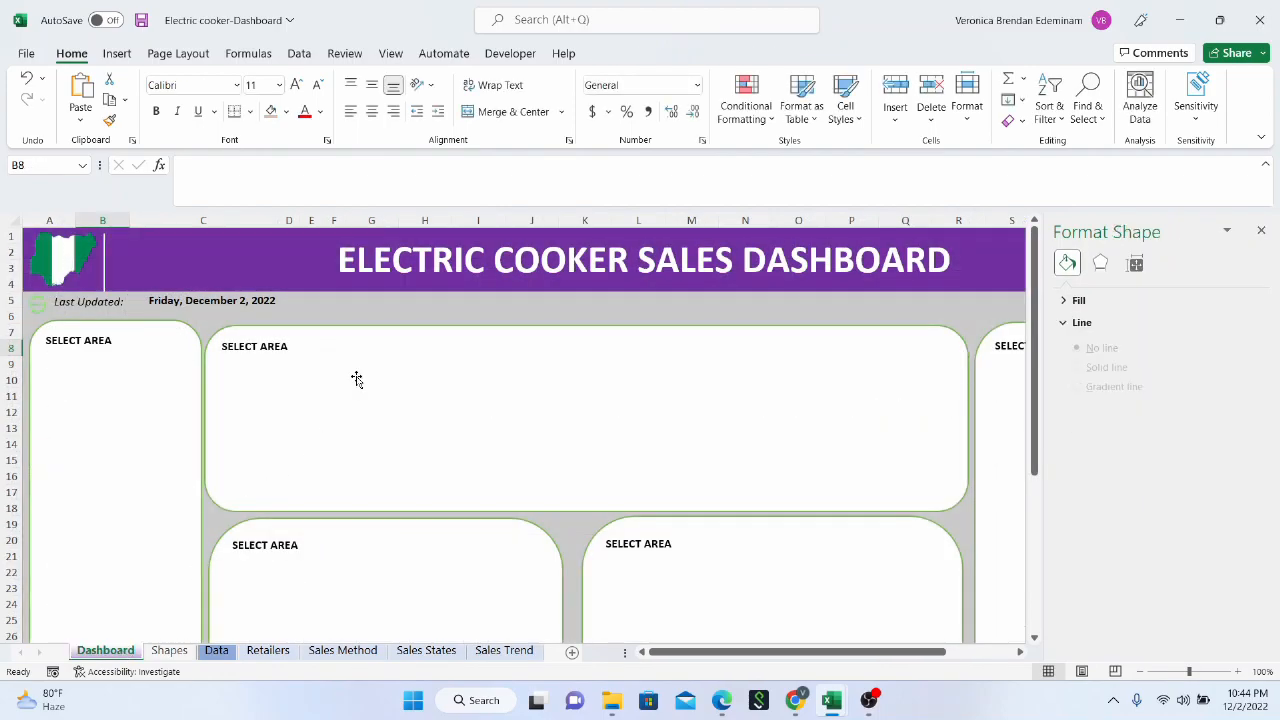
{"action": "left_click", "coordinate": [356, 379]}
{"action": "key", "text": "ctrl+v"}
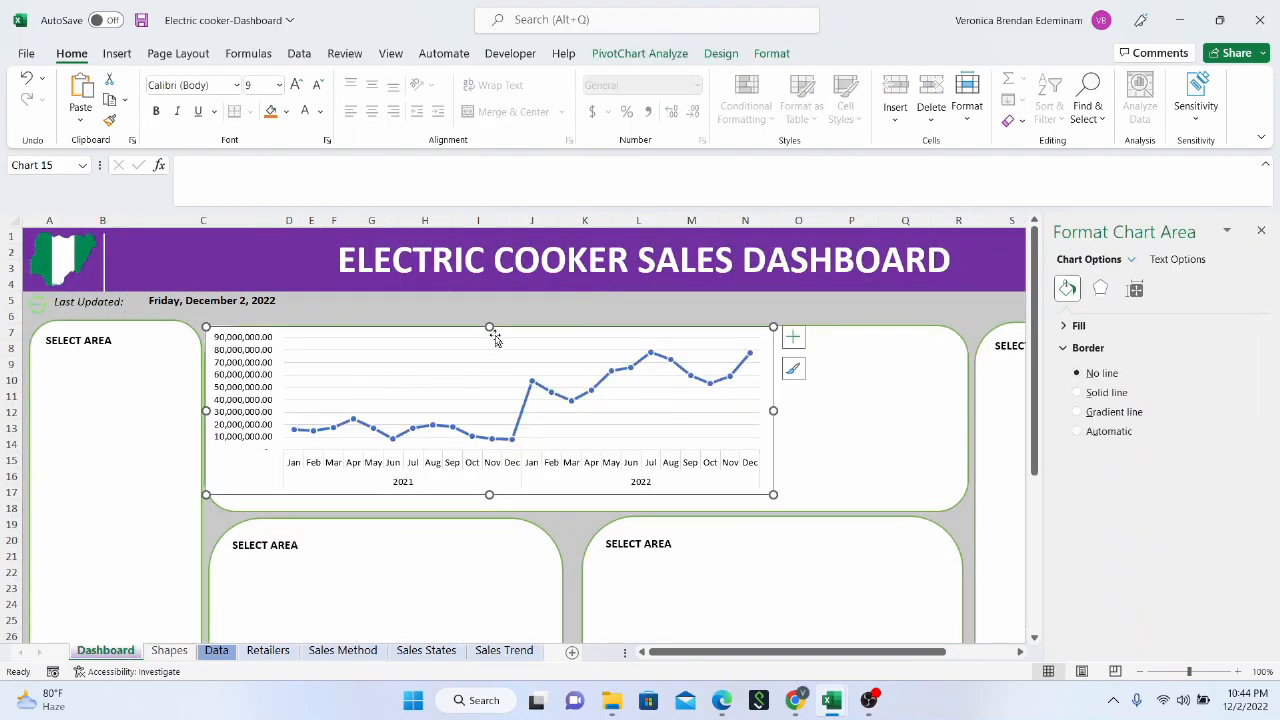
Move the pasted line chart beside the wide upper panel's title and enlarge it to the panel's right and lower edges
{"action": "left_click_drag", "start_coordinate": [493, 330], "coordinate": [597, 334]}
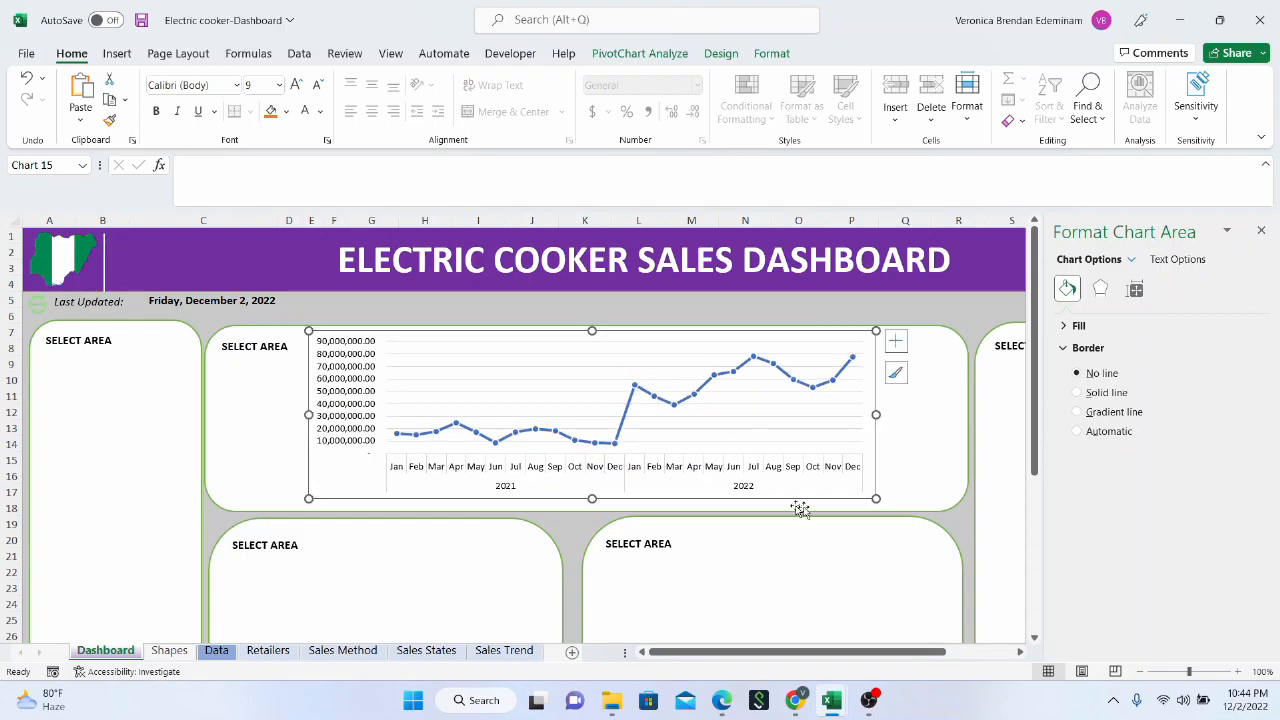
{"action": "left_click_drag", "start_coordinate": [876, 497], "coordinate": [952, 505]}
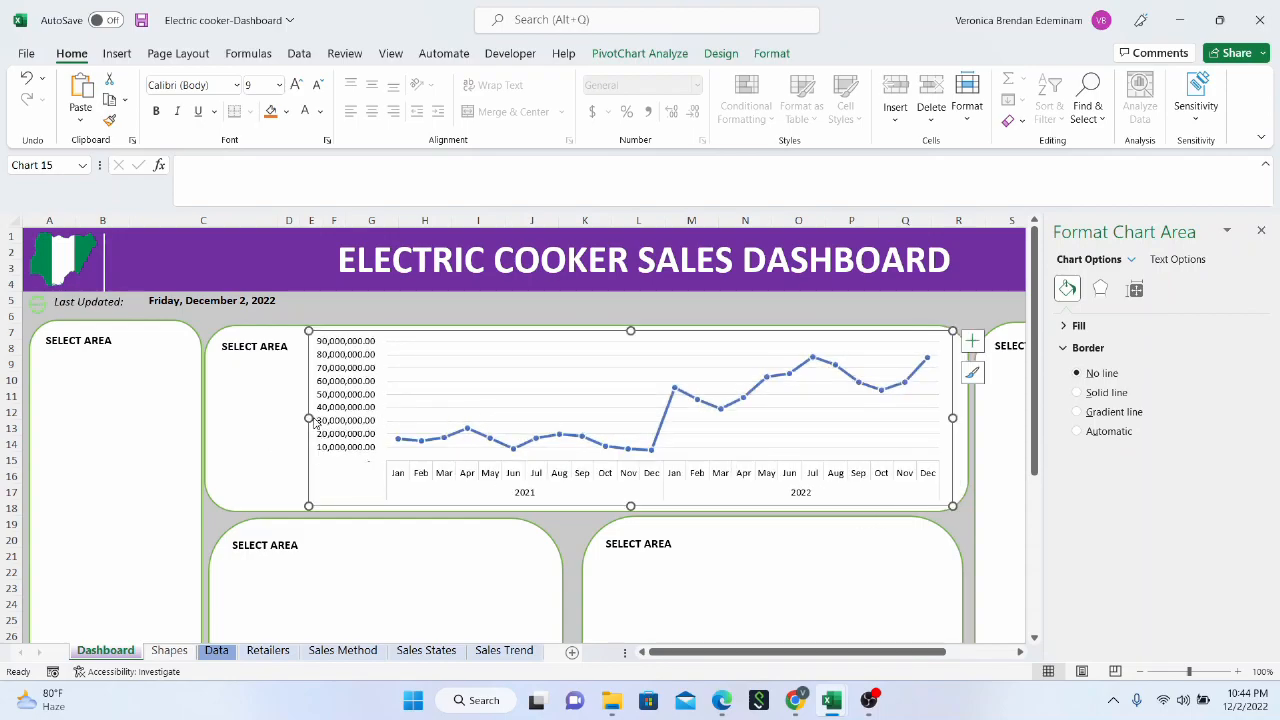
{"action": "mouse_move", "coordinate": [309, 418]}
{"action": "left_mouse_down"}
{"action": "mouse_move", "coordinate": [217, 437]}
{"action": "mouse_move", "coordinate": [308, 418]}
{"action": "left_mouse_up"}
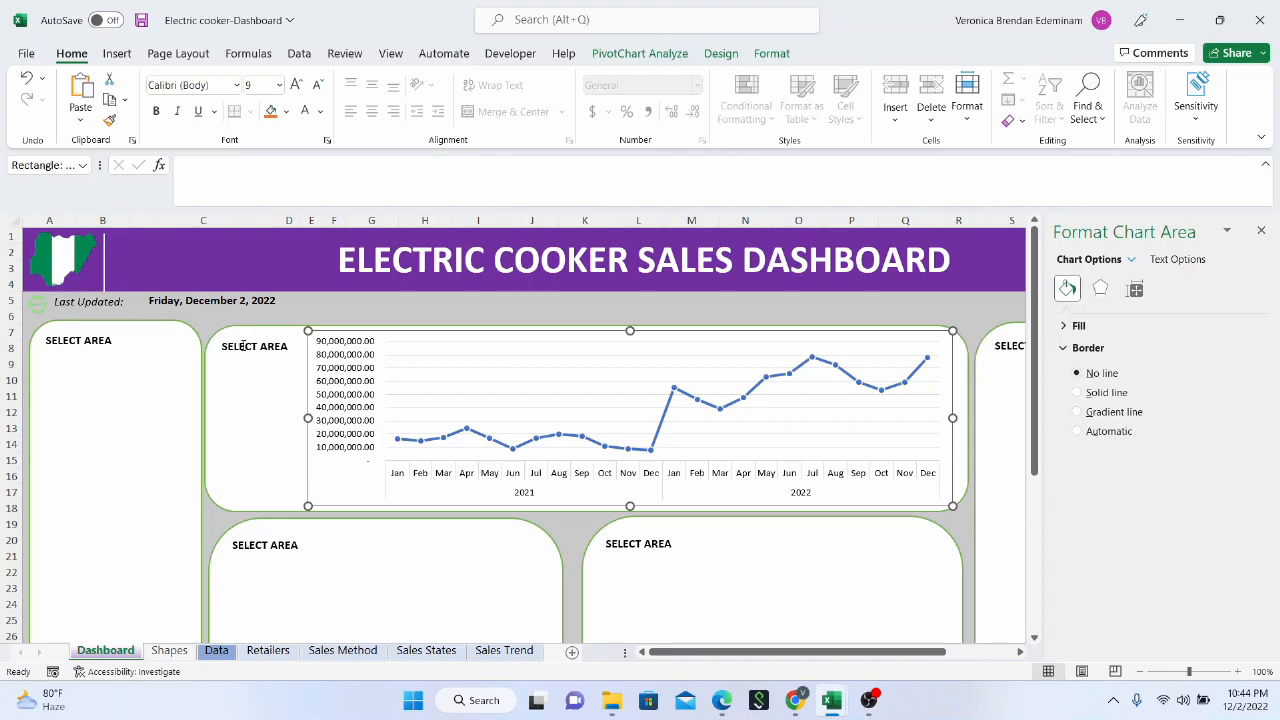
Retitle the wide upper panel SALES BY MONTH and set the line chart's area fill to No fill
{"action": "left_click", "coordinate": [242, 346]}
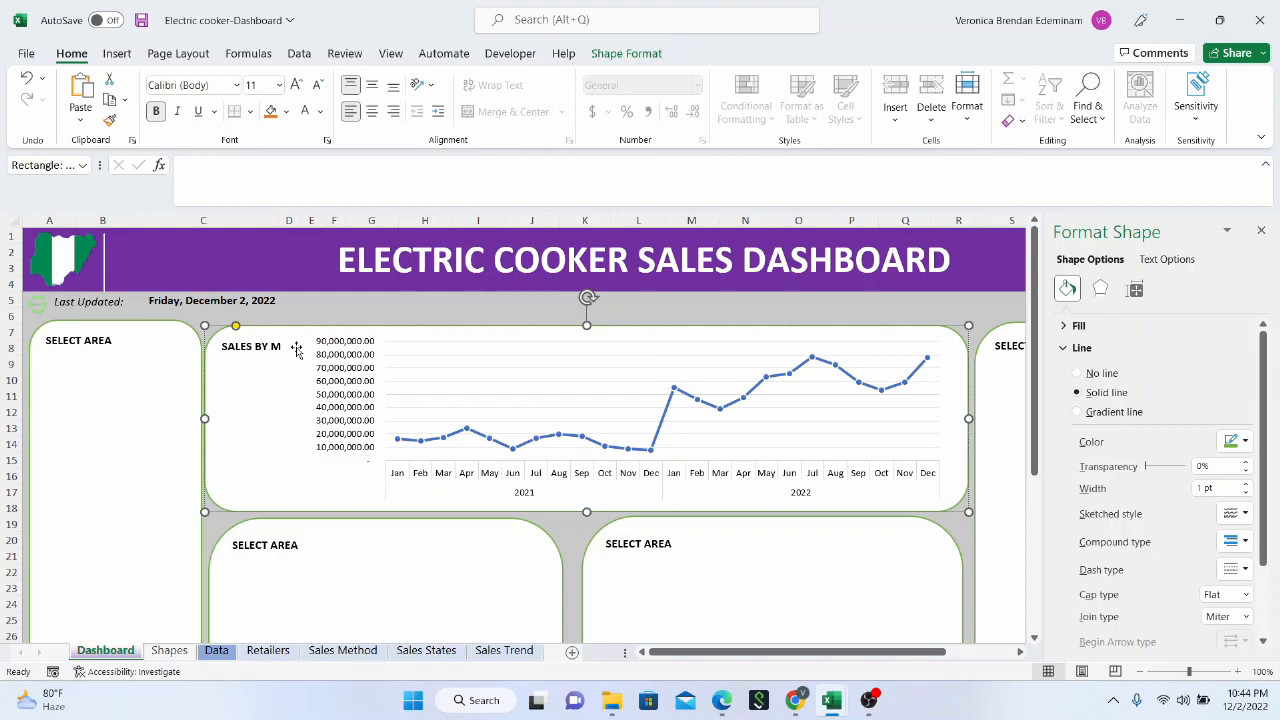
{"action": "left_click", "coordinate": [430, 337]}
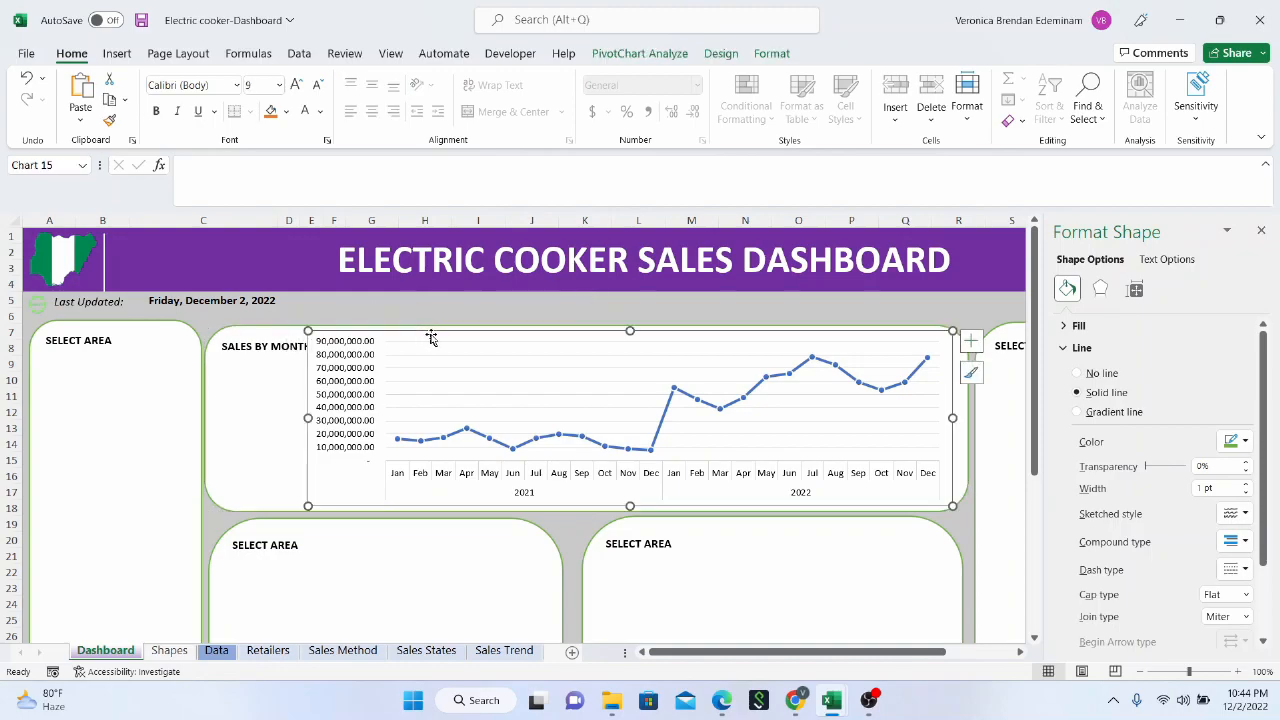
{"action": "left_click", "coordinate": [1088, 327]}
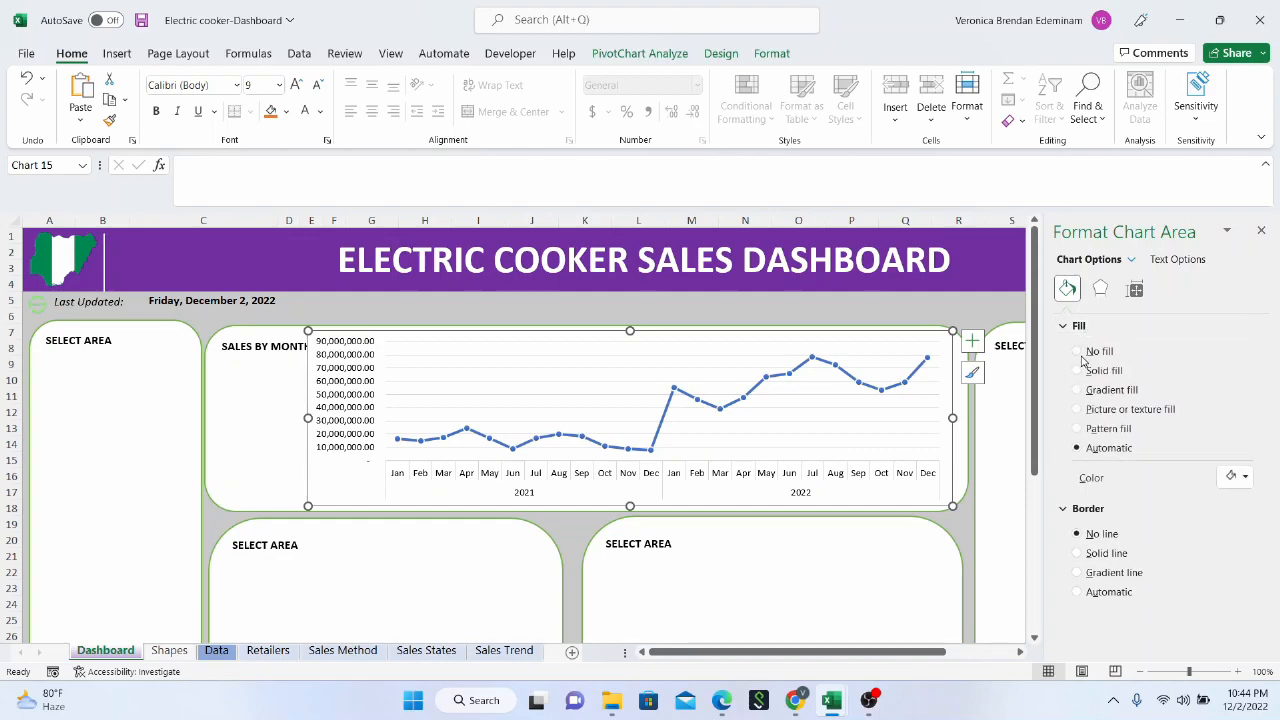
{"action": "left_click", "coordinate": [1080, 354]}
Widen the line chart to the panel's left edge and lower its upper edge to sit beneath the SALES BY MONTH title
{"action": "left_click_drag", "start_coordinate": [308, 418], "coordinate": [216, 418]}
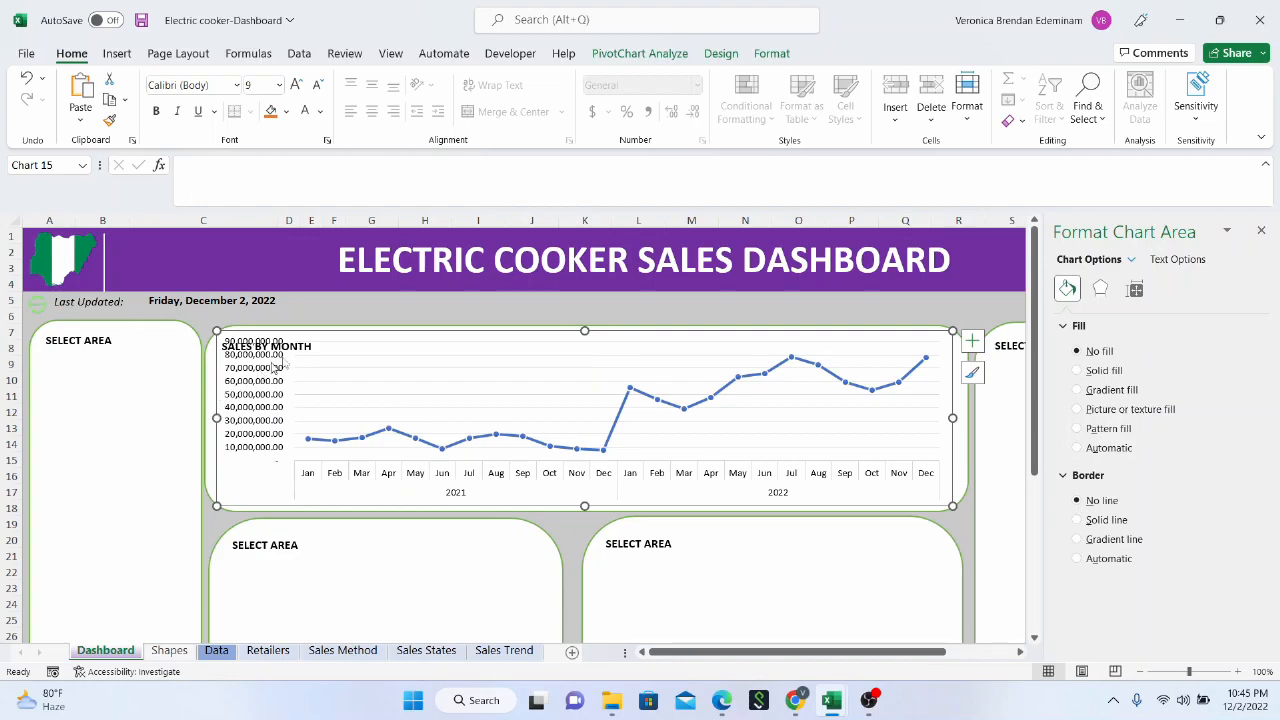
{"action": "left_click", "coordinate": [332, 337]}
{"action": "left_click", "coordinate": [333, 336]}
{"action": "left_click_drag", "start_coordinate": [586, 331], "coordinate": [585, 346]}
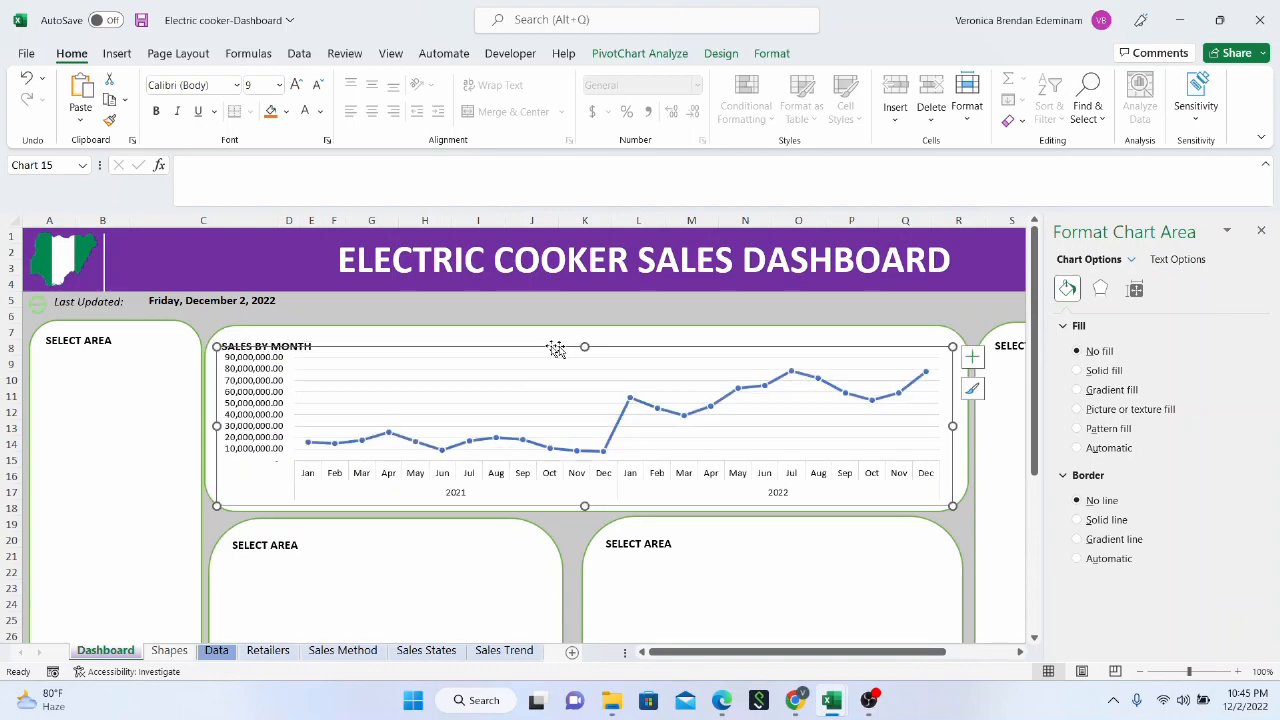
{"action": "left_click", "coordinate": [551, 334]}
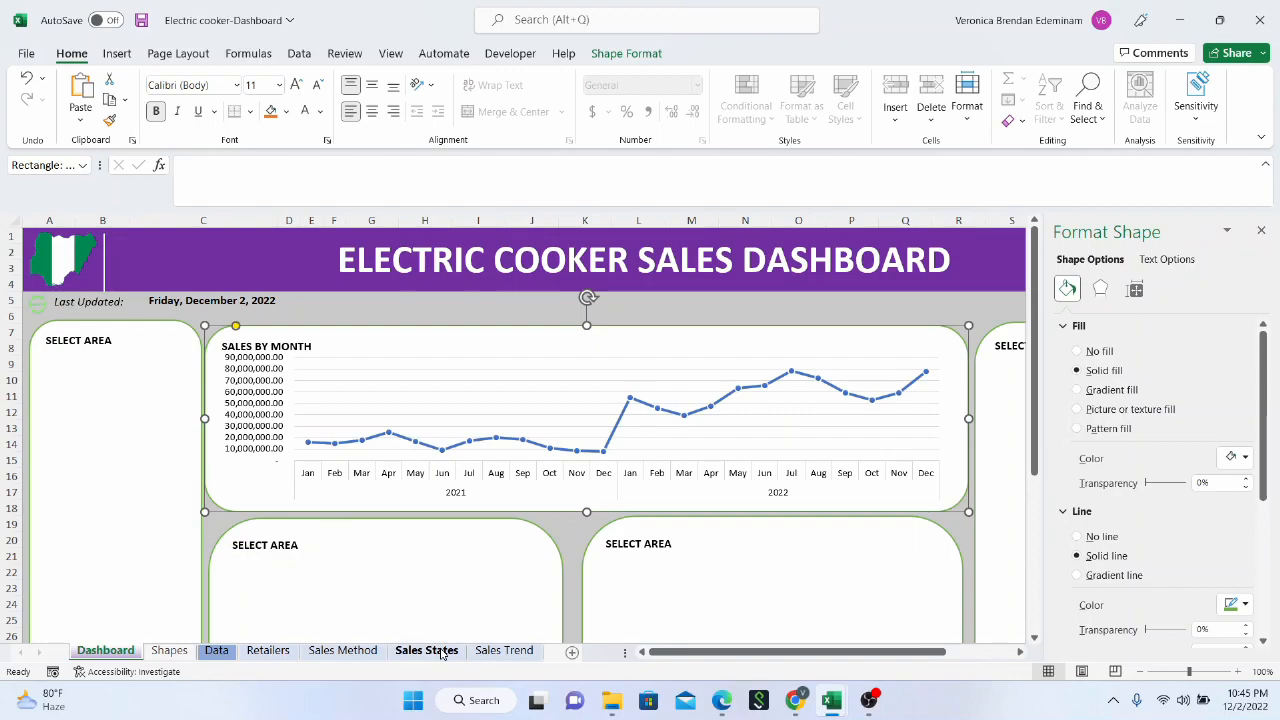
Try to insert a filled map chart from the pivot table range A3:B39 on the Sales States sheet
{"action": "left_click", "coordinate": [441, 651]}
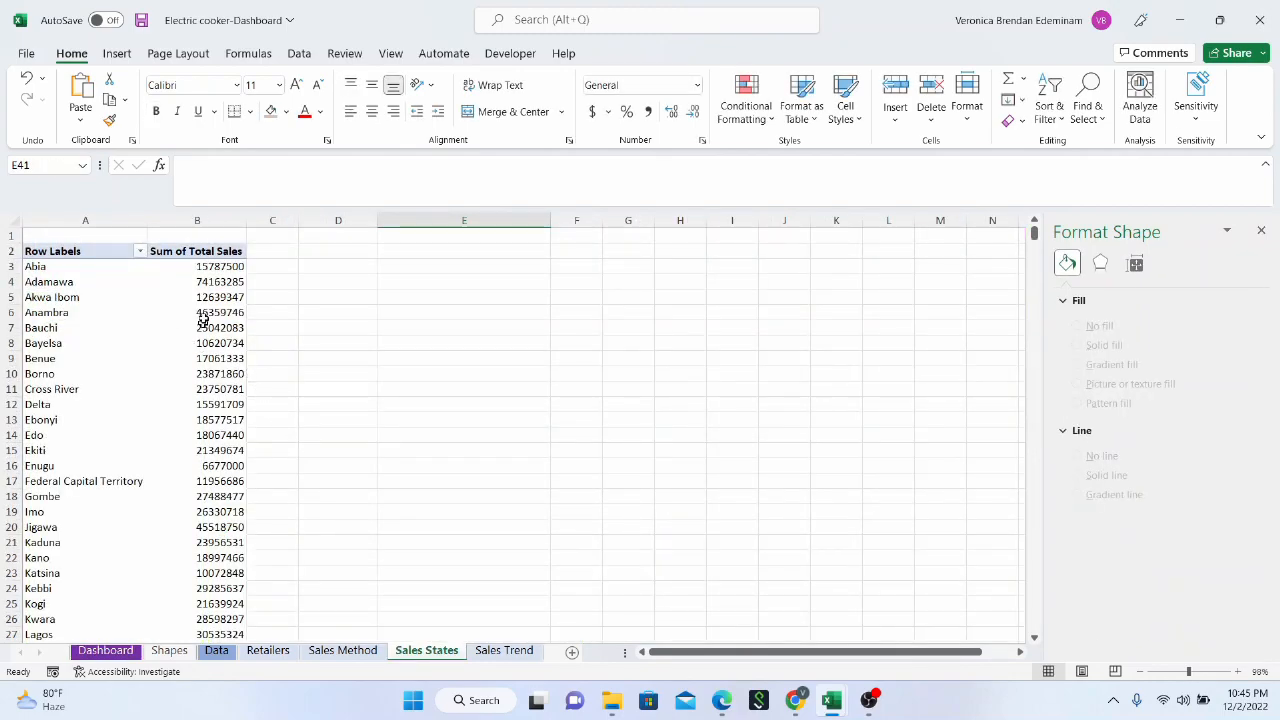
{"action": "left_click", "coordinate": [199, 314]}
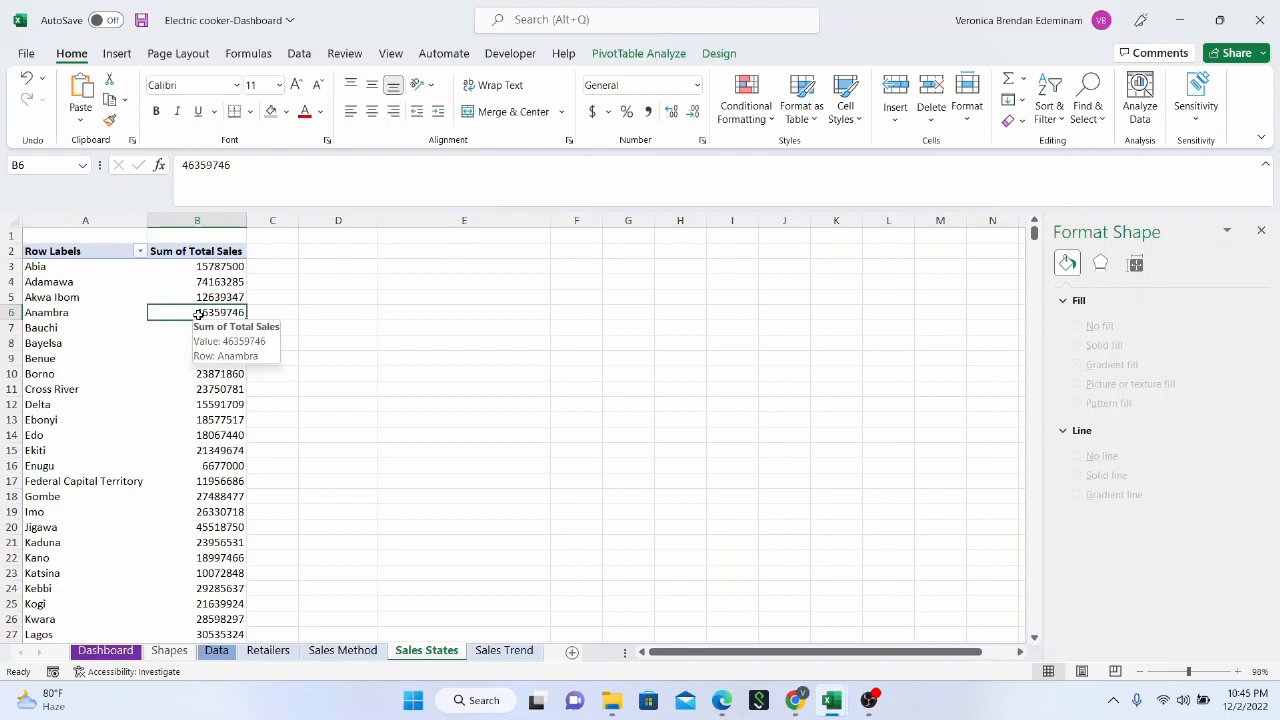
{"action": "left_click", "coordinate": [76, 224]}
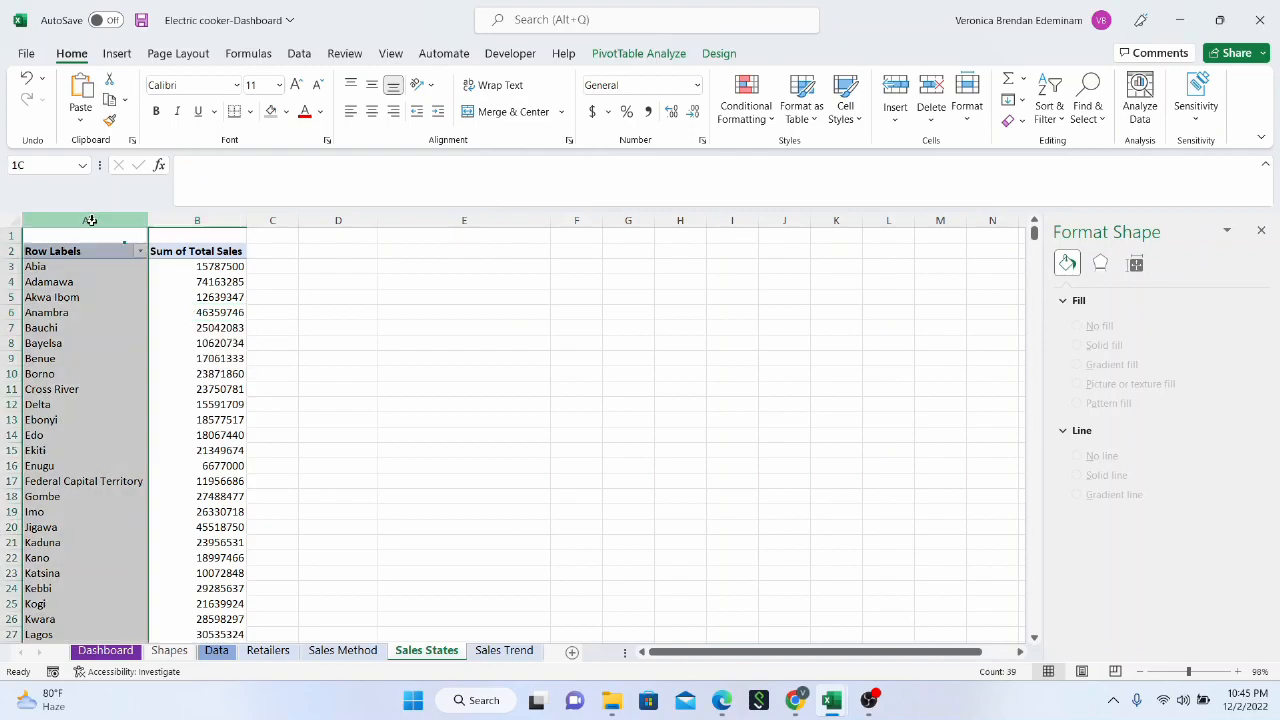
{"action": "scroll", "coordinate": [45, 420], "scroll_direction": "down", "scroll_amount": 10}
{"action": "scroll", "coordinate": [45, 420], "scroll_direction": "up", "scroll_amount": 10}
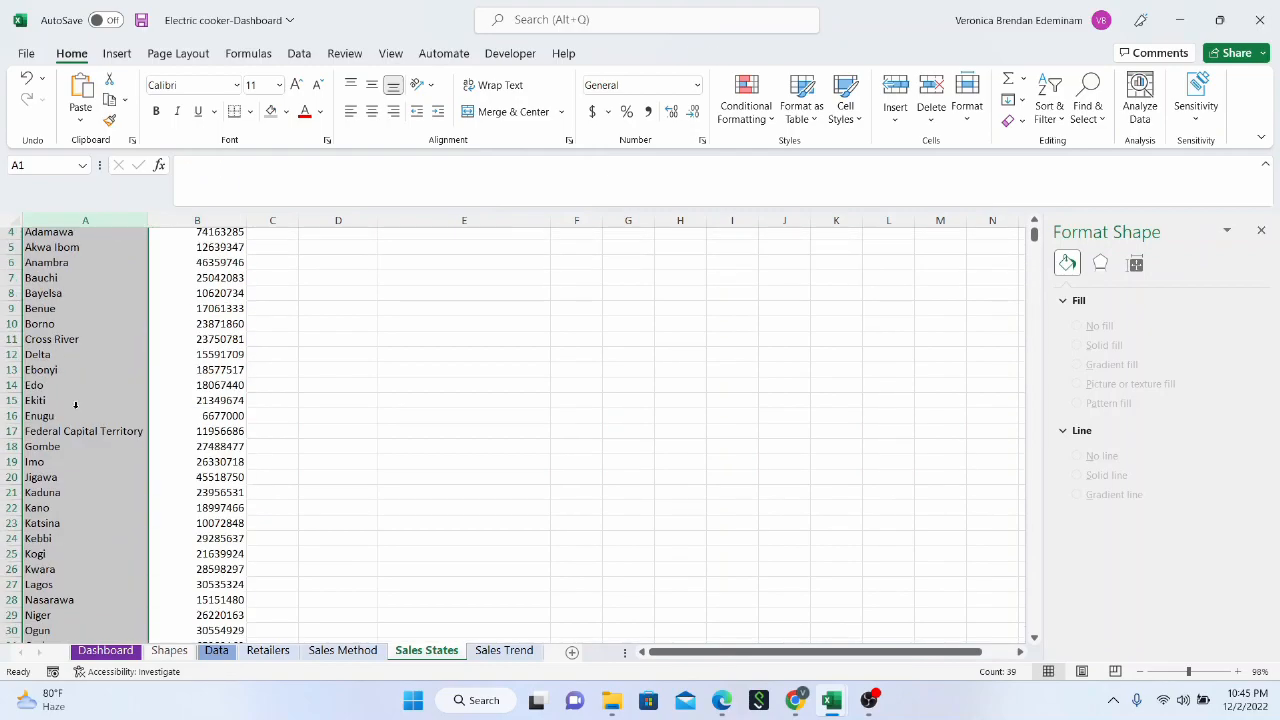
{"action": "left_click_drag", "start_coordinate": [60, 270], "coordinate": [184, 598]}
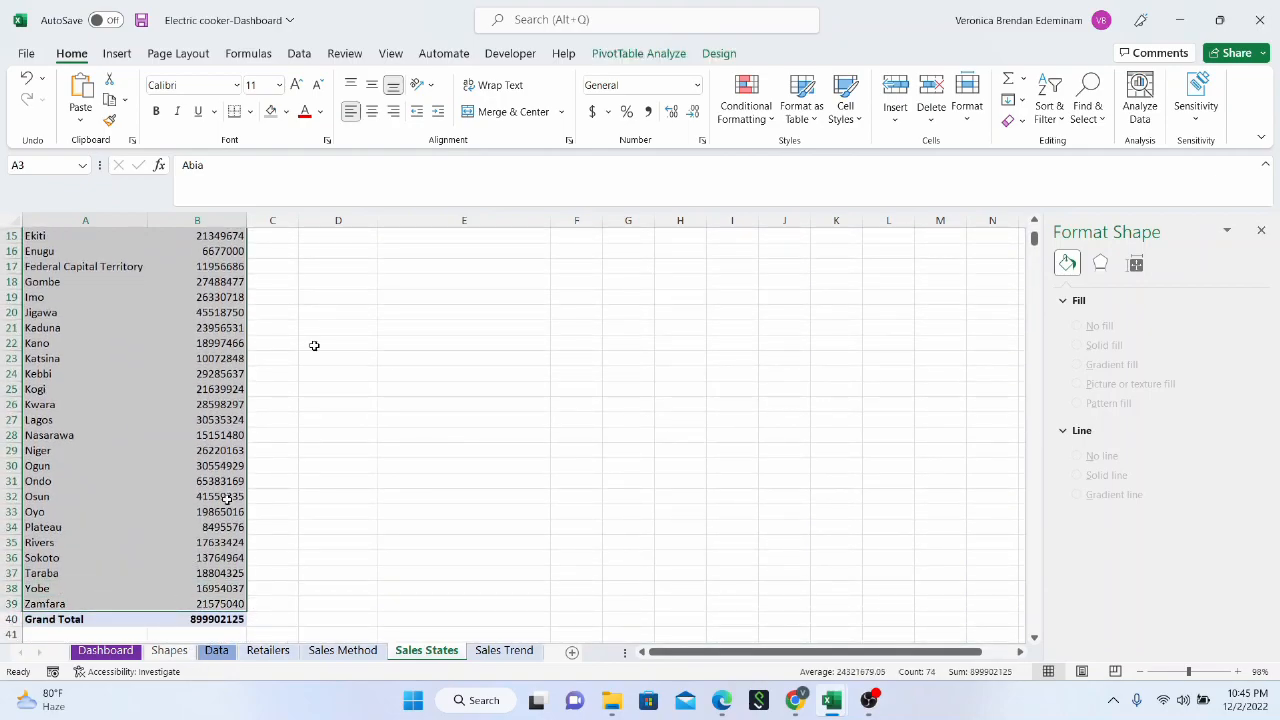
{"action": "left_click", "coordinate": [116, 53]}
{"action": "left_click", "coordinate": [571, 100]}
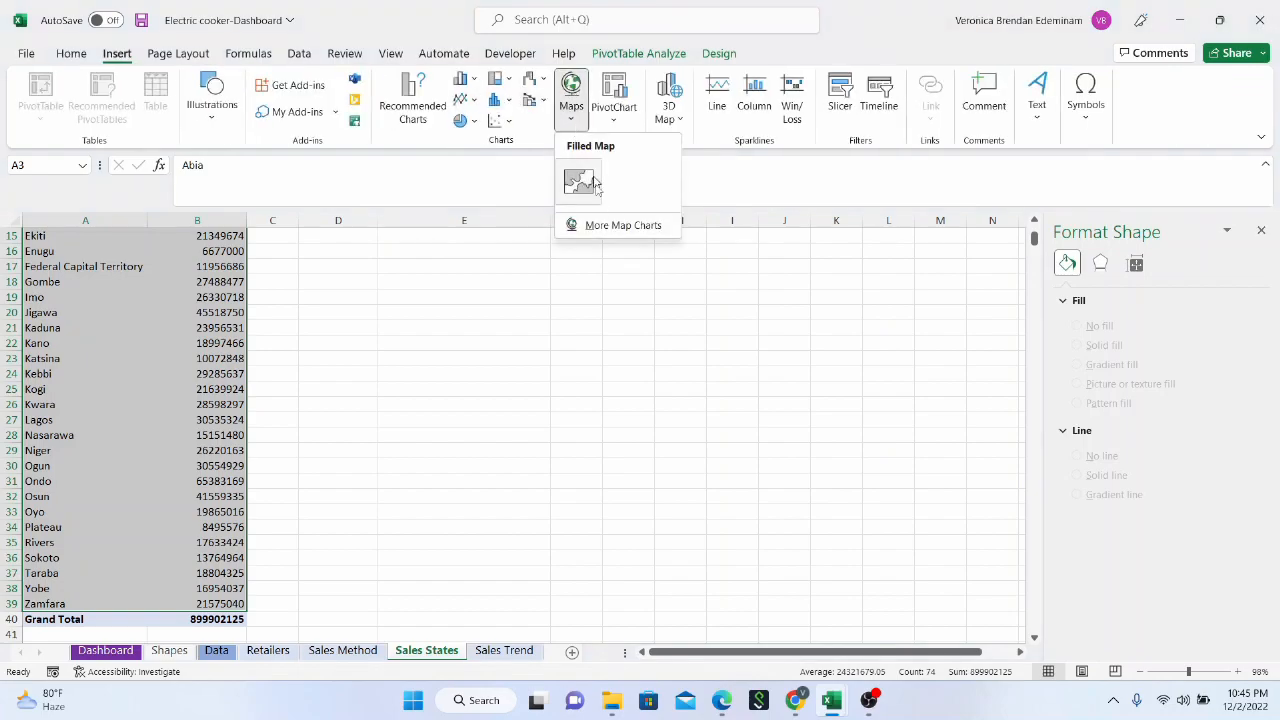
{"action": "left_click", "coordinate": [584, 190]}
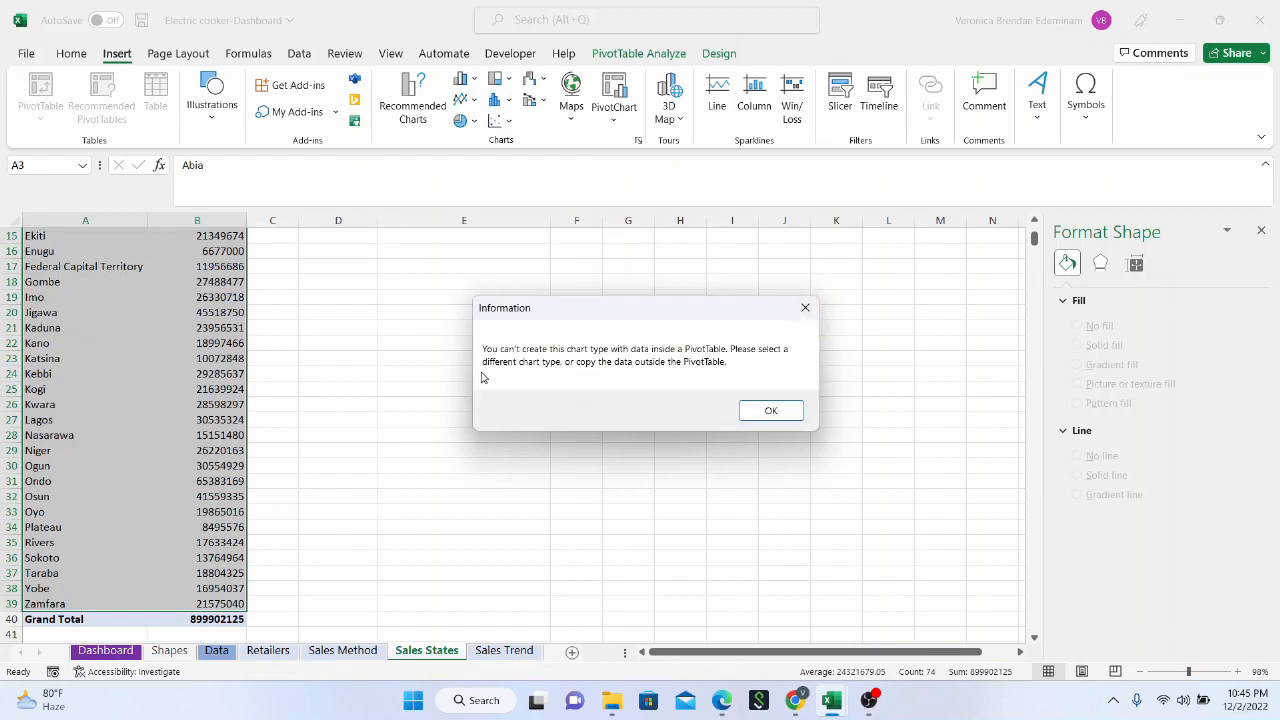
{"action": "left_click", "coordinate": [805, 307]}
Copy the state names in A3:A39 of the Sales States sheet and paste them outside the pivot table starting at D3
{"action": "scroll", "coordinate": [93, 333], "scroll_direction": "up", "scroll_amount": 5}
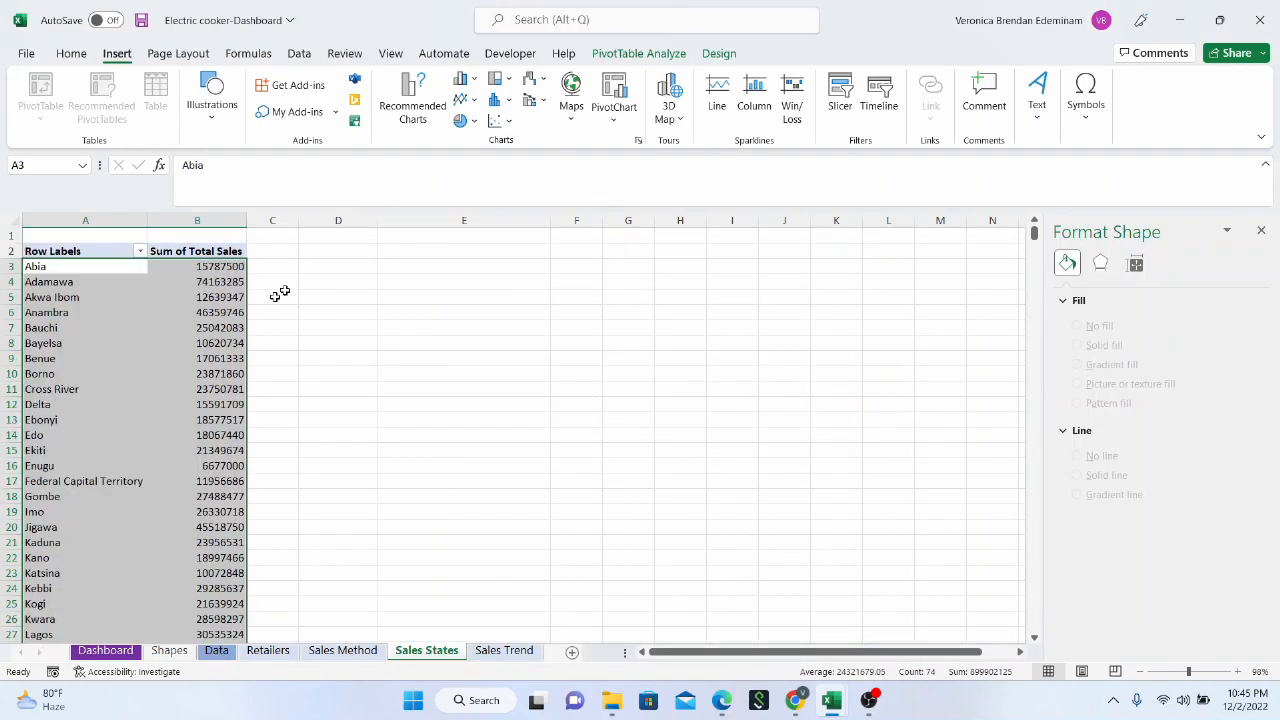
{"action": "left_click", "coordinate": [314, 270]}
{"action": "left_click_drag", "start_coordinate": [81, 266], "coordinate": [77, 603]}
{"action": "key", "text": "ctrl+c"}
{"action": "scroll", "coordinate": [343, 370], "scroll_direction": "up", "scroll_amount": 5}
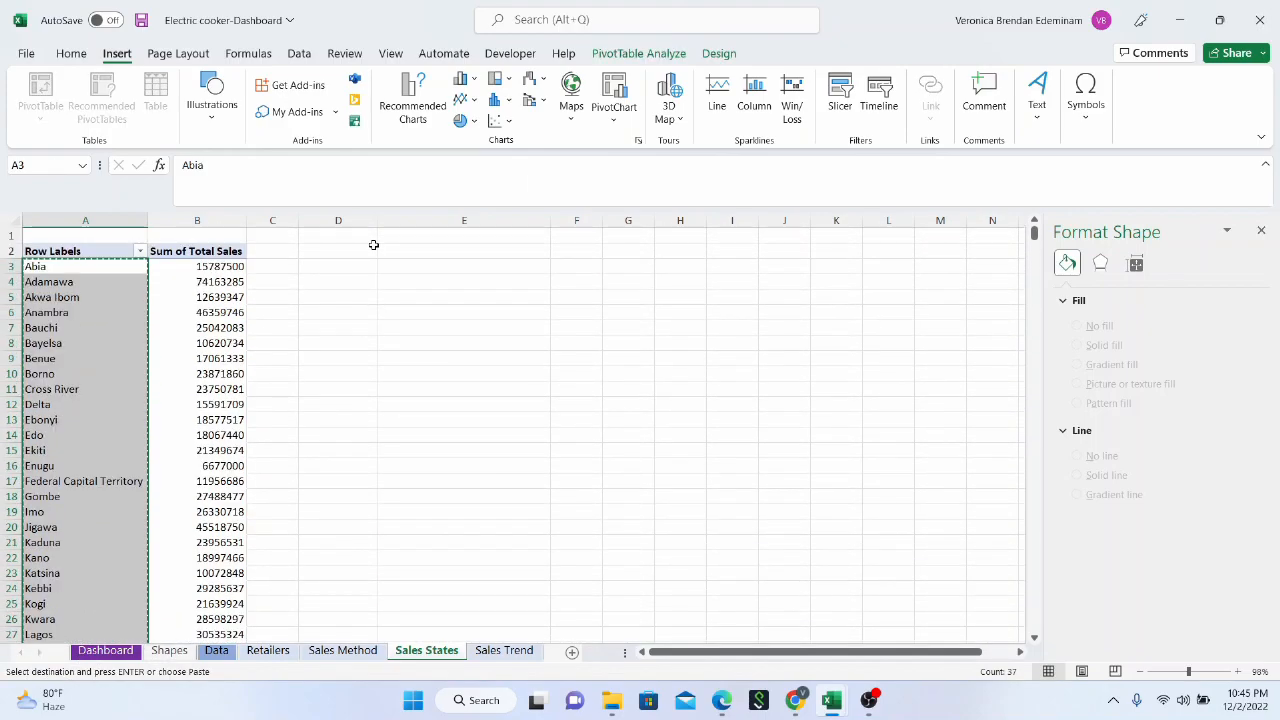
{"action": "left_click", "coordinate": [358, 262]}
{"action": "right_click", "coordinate": [368, 272]}
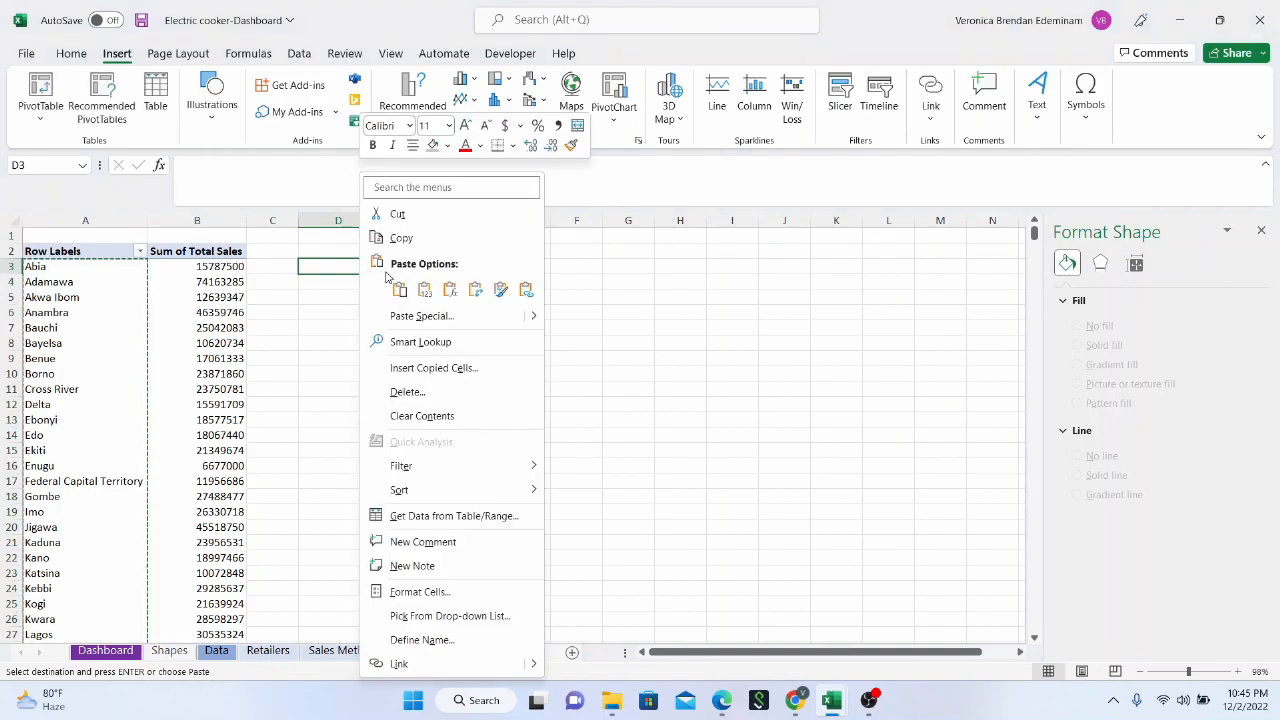
{"action": "left_click", "coordinate": [415, 288]}
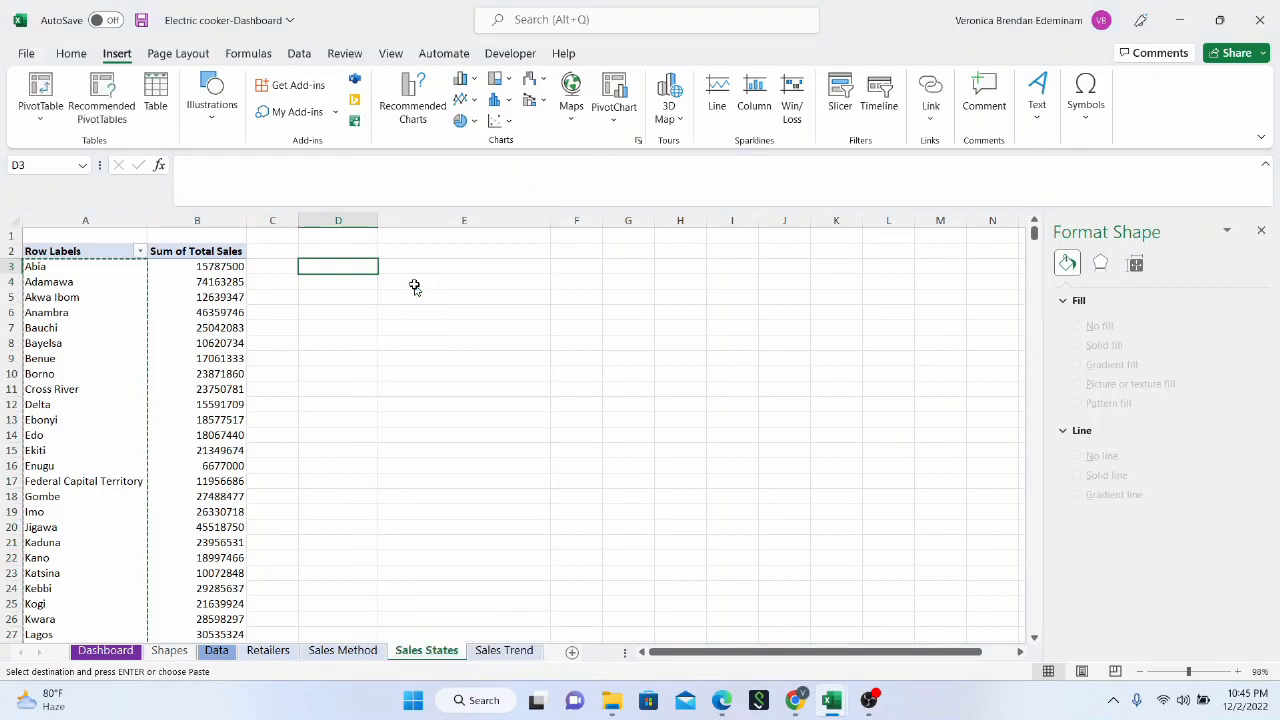
Copy the states' total sales in B3:B39, excluding the grand total, and paste them starting at E3
{"action": "left_click", "coordinate": [340, 265]}
{"action": "left_click", "coordinate": [218, 268]}
{"action": "key", "text": "ctrl+shift+Down"}
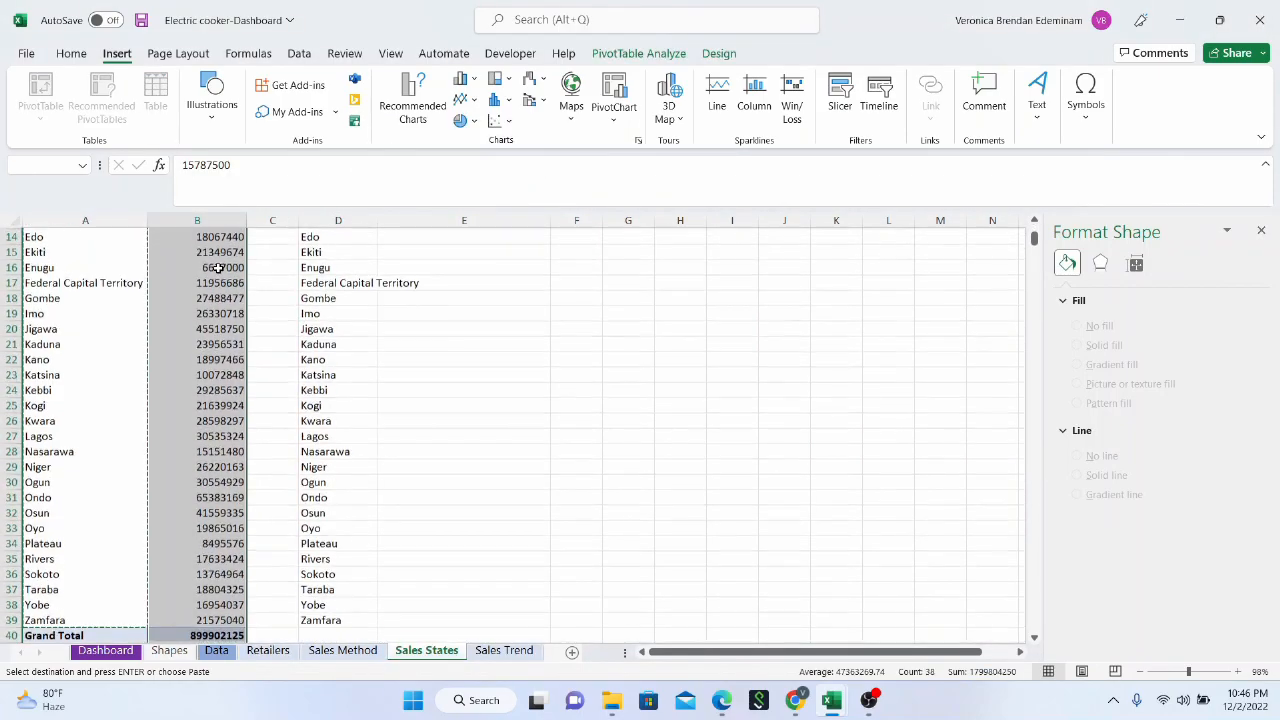
{"action": "scroll", "coordinate": [207, 260], "scroll_direction": "up", "scroll_amount": 5}
{"action": "left_click_drag", "start_coordinate": [217, 278], "coordinate": [198, 617]}
{"action": "scroll", "coordinate": [419, 377], "scroll_direction": "up", "scroll_amount": 5}
{"action": "left_click", "coordinate": [441, 267]}
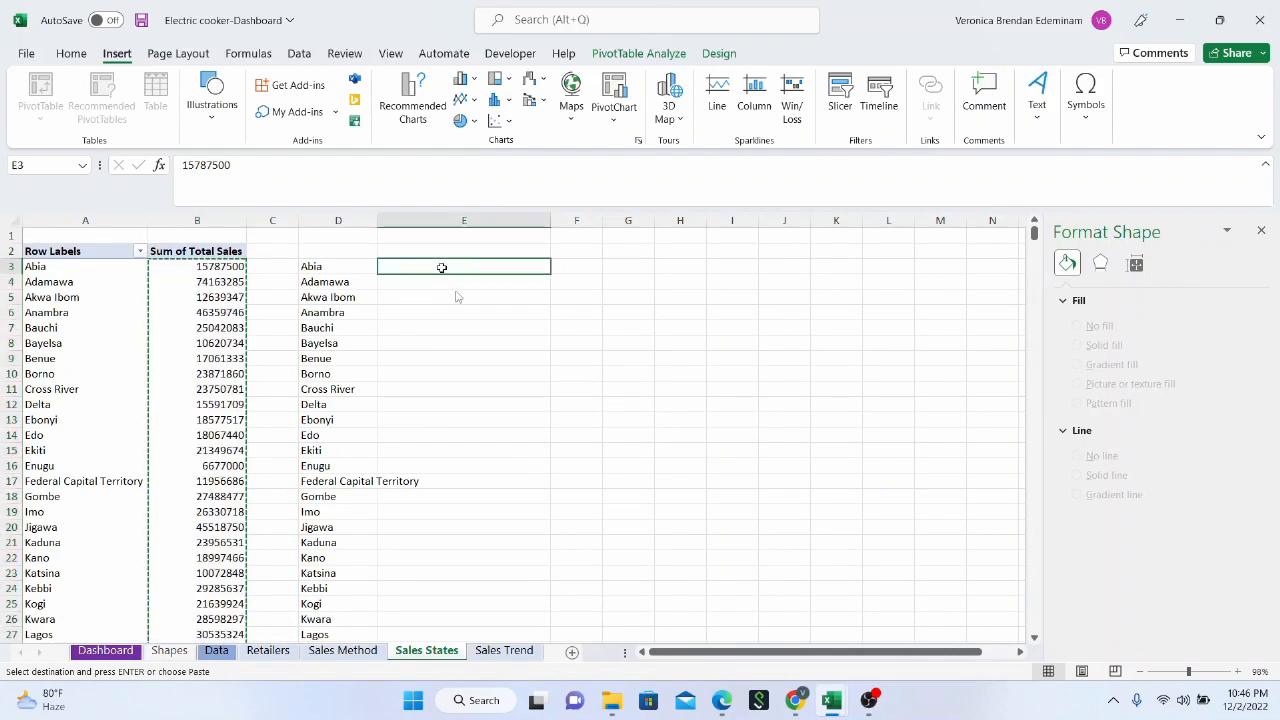
{"action": "right_click", "coordinate": [441, 267]}
{"action": "left_click", "coordinate": [506, 289]}
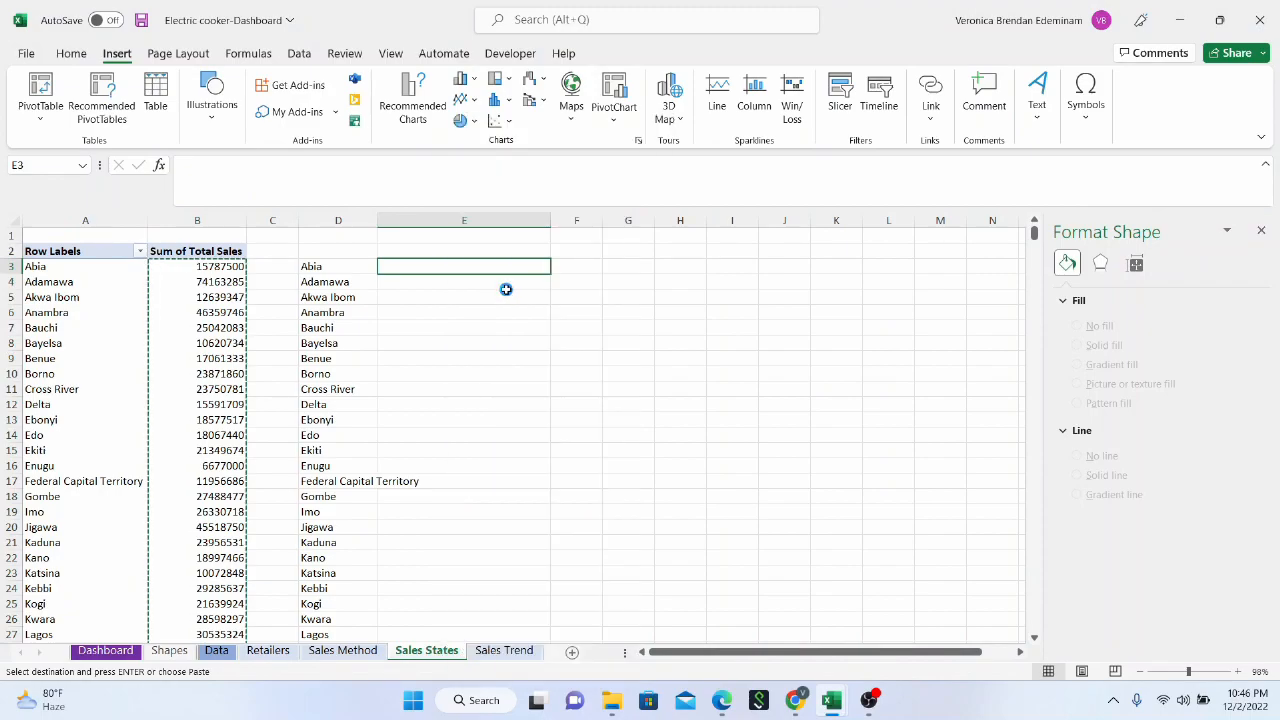
Apply the comma number style to the copied sales figures in E3:E39
{"action": "left_click", "coordinate": [71, 53]}
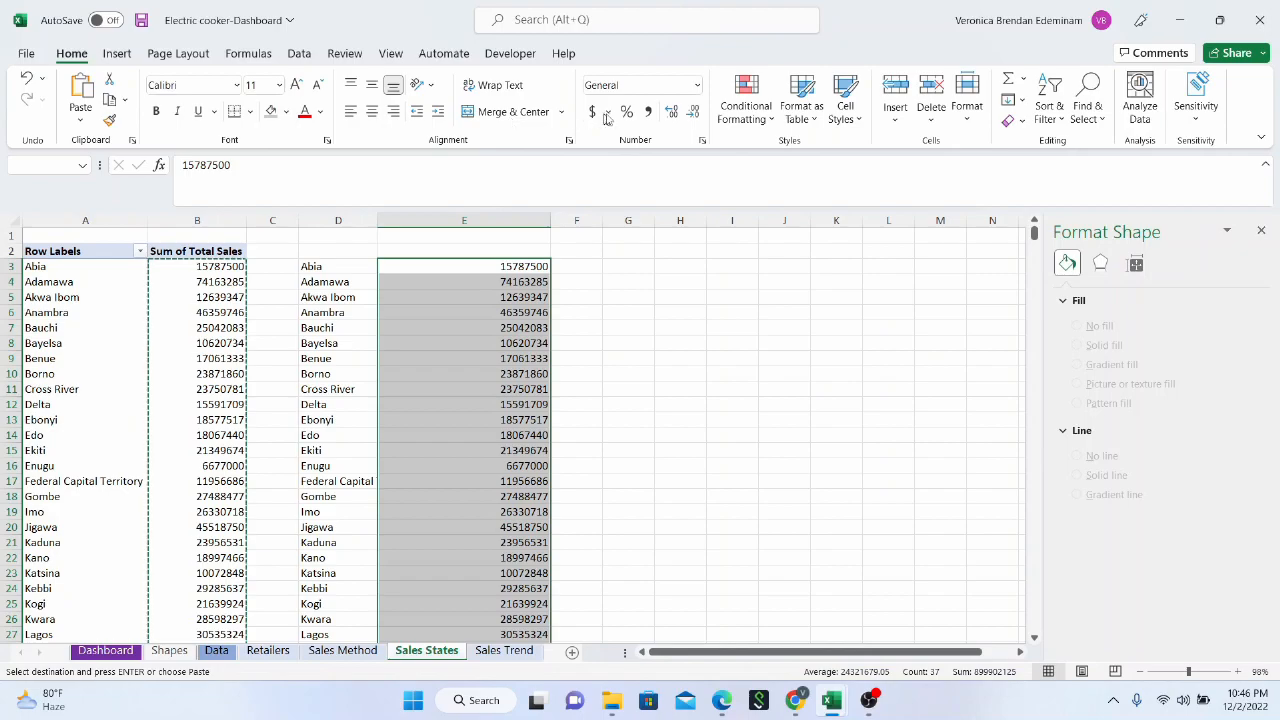
{"action": "left_click", "coordinate": [648, 112]}
{"action": "scroll", "coordinate": [463, 390], "scroll_direction": "down", "scroll_amount": 11}
{"action": "scroll", "coordinate": [468, 386], "scroll_direction": "up", "scroll_amount": 11}
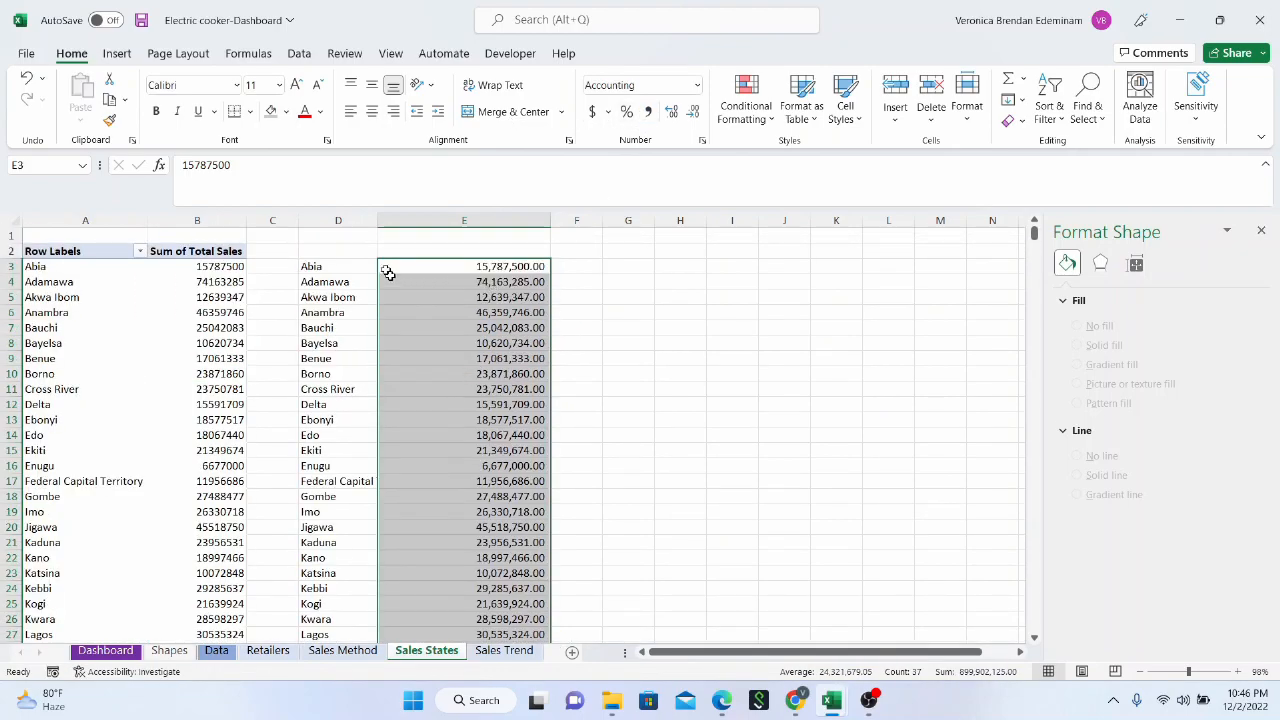
Add the headers STATES in D2 and TOTAL SALES in E2 above the copied data
{"action": "left_click", "coordinate": [353, 251]}
{"action": "type", "text": "STATES"}
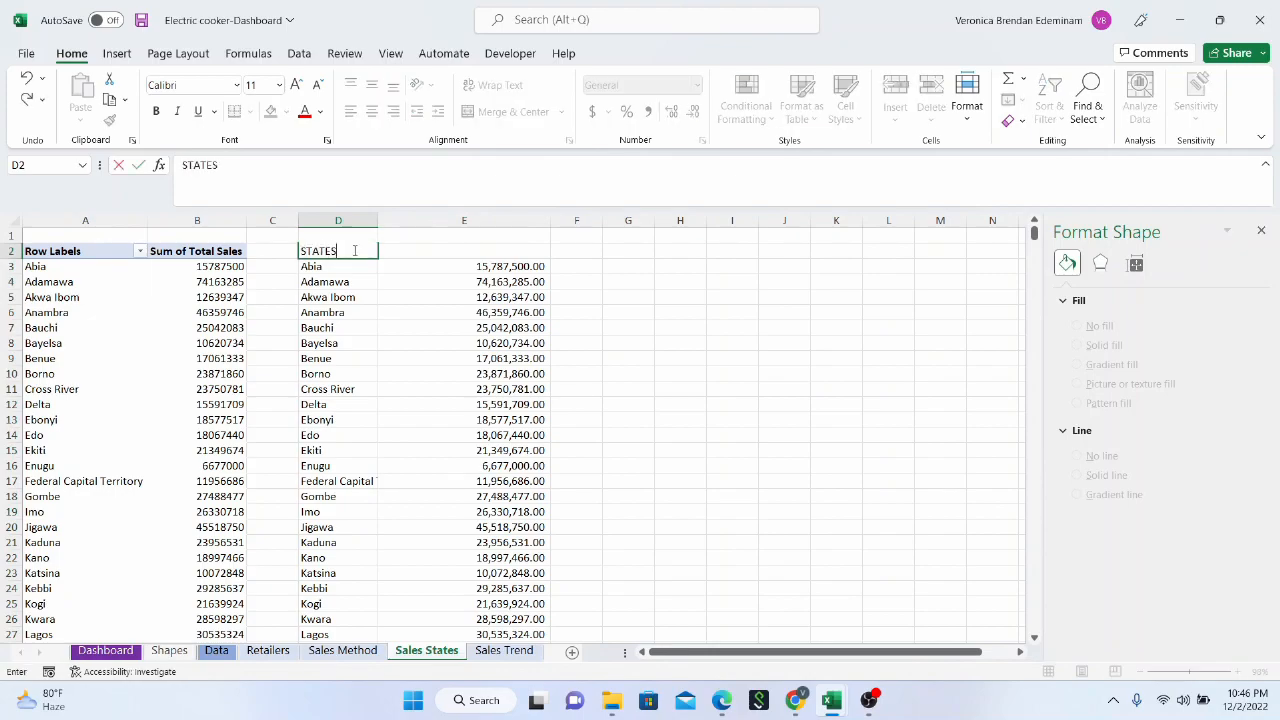
{"action": "key", "text": "Tab"}
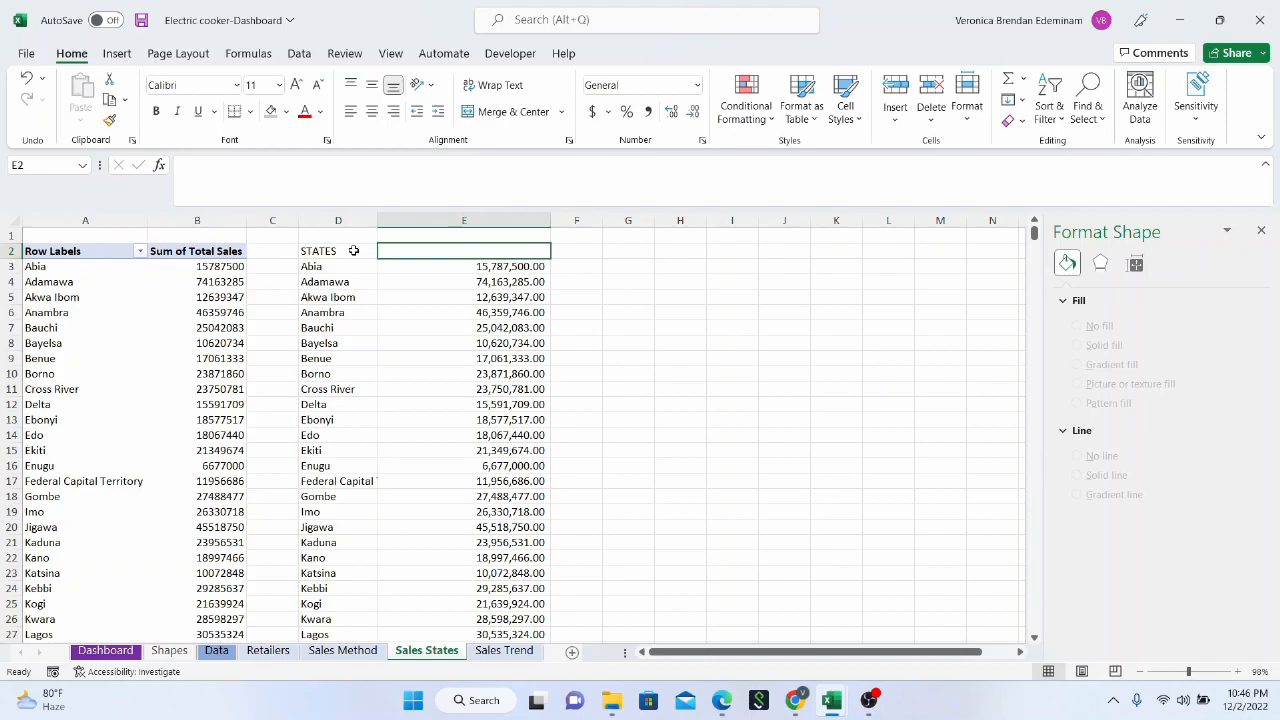
{"action": "type", "text": "TOTAL SALES"}
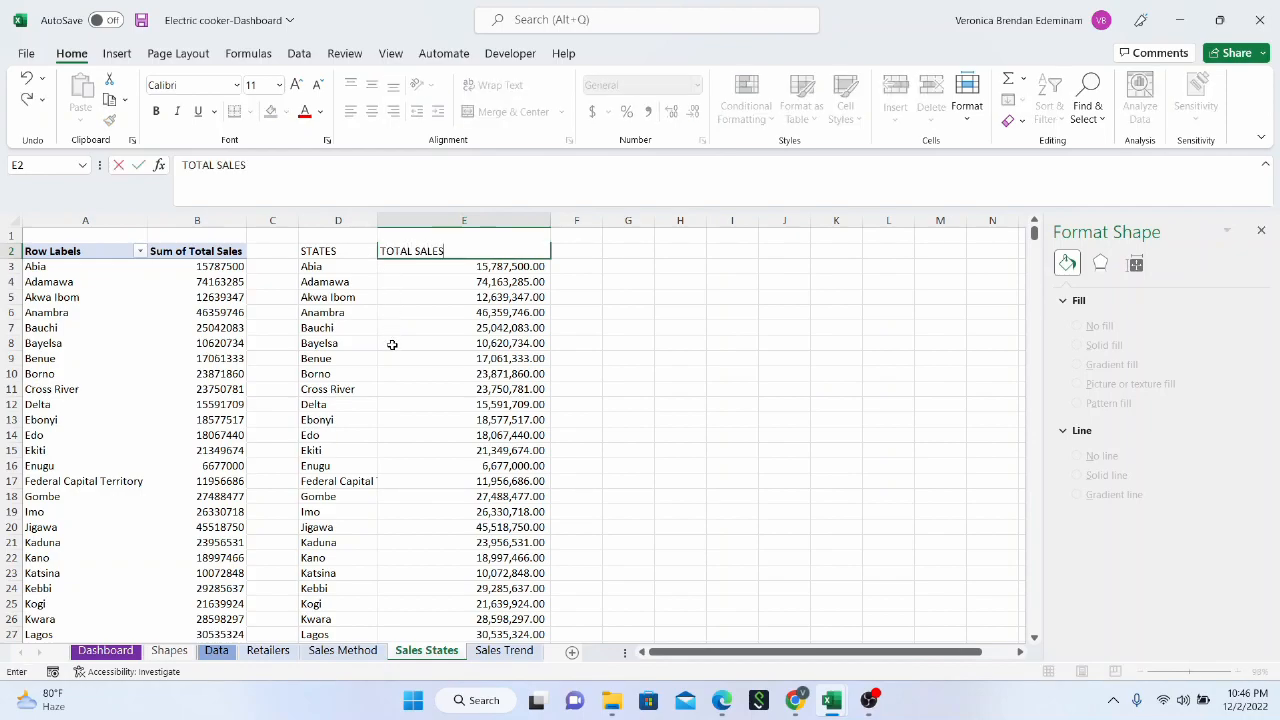
{"action": "key", "text": "Return"}
Insert a filled map chart from the state names and sales figures in D3:E39
{"action": "left_click", "coordinate": [337, 267]}
{"action": "left_click_drag", "start_coordinate": [386, 278], "coordinate": [500, 585]}
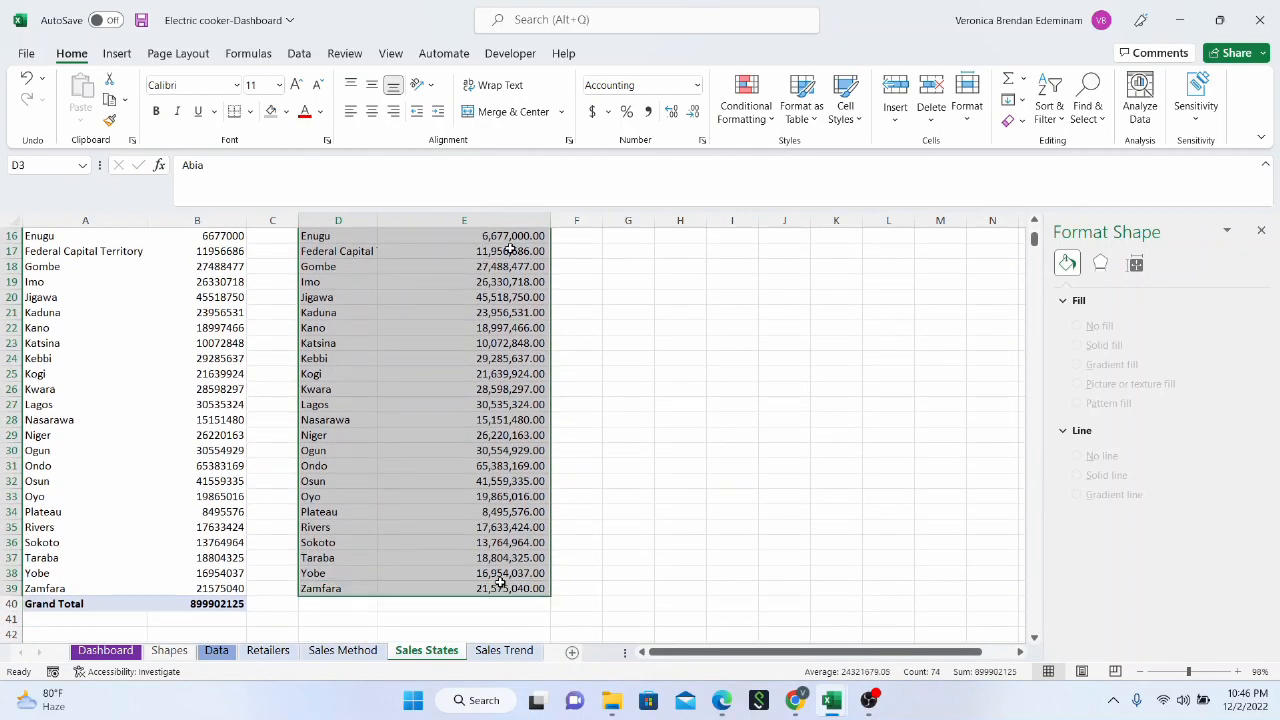
{"action": "left_click", "coordinate": [115, 56]}
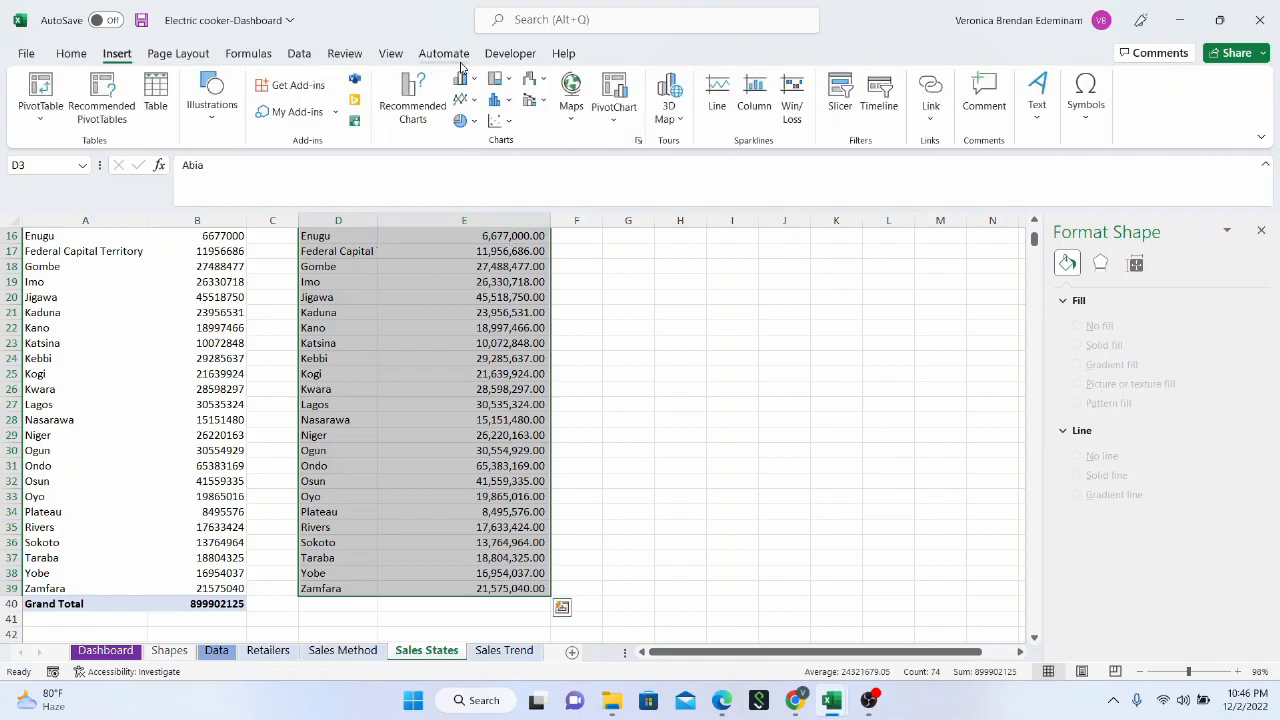
{"action": "left_click", "coordinate": [573, 123]}
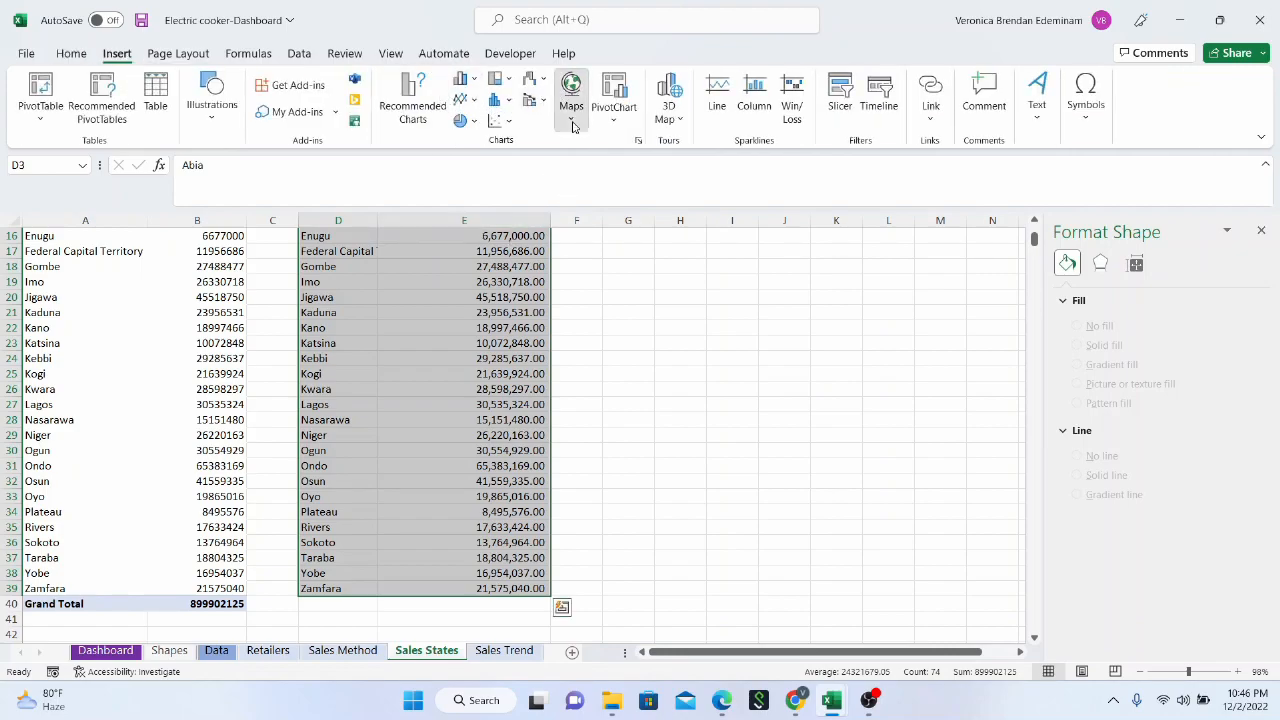
{"action": "left_click", "coordinate": [569, 187]}
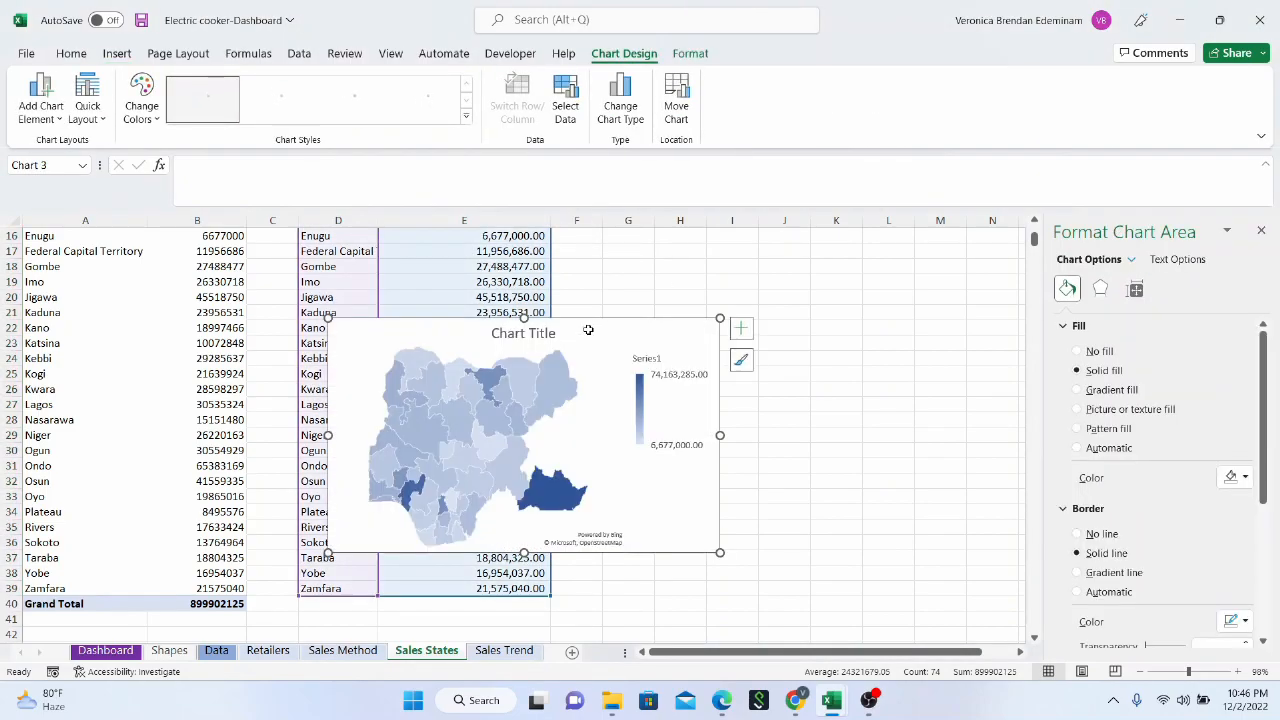
Move the map chart into the blank columns beside the copied state data, near the top rows
{"action": "scroll", "coordinate": [612, 380], "scroll_direction": "up", "scroll_amount": 4}
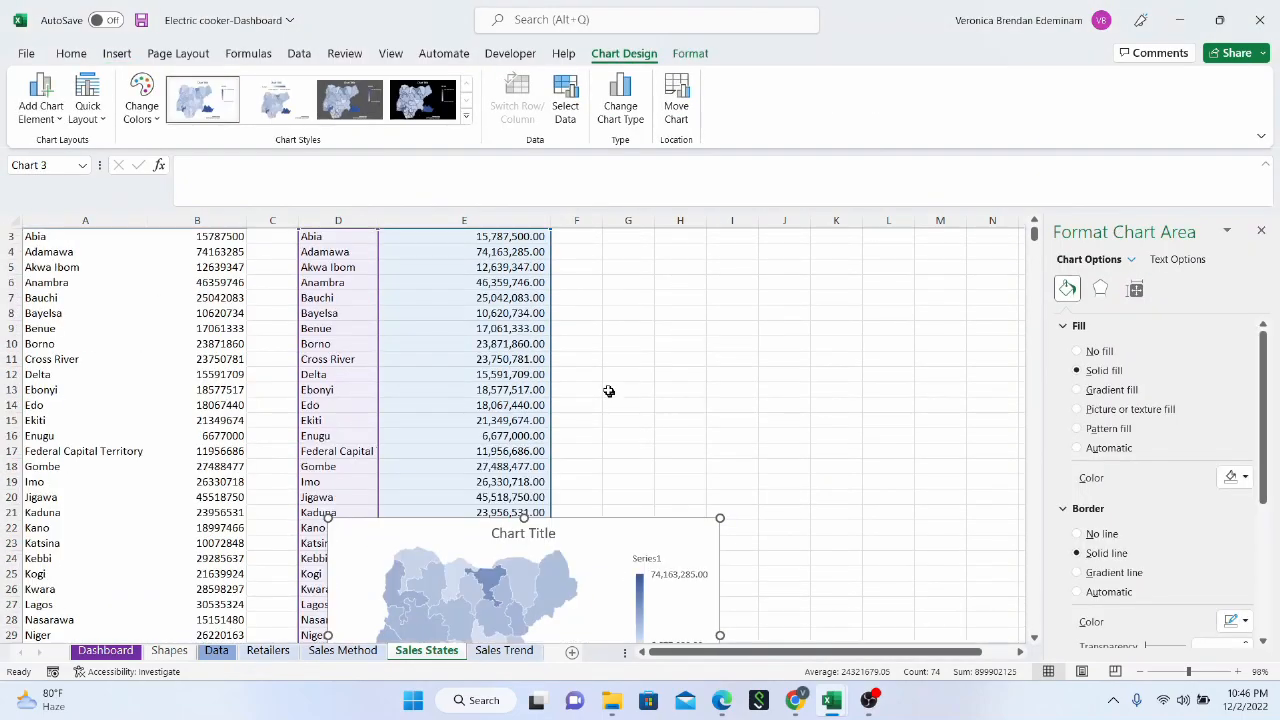
{"action": "left_click", "coordinate": [606, 560]}
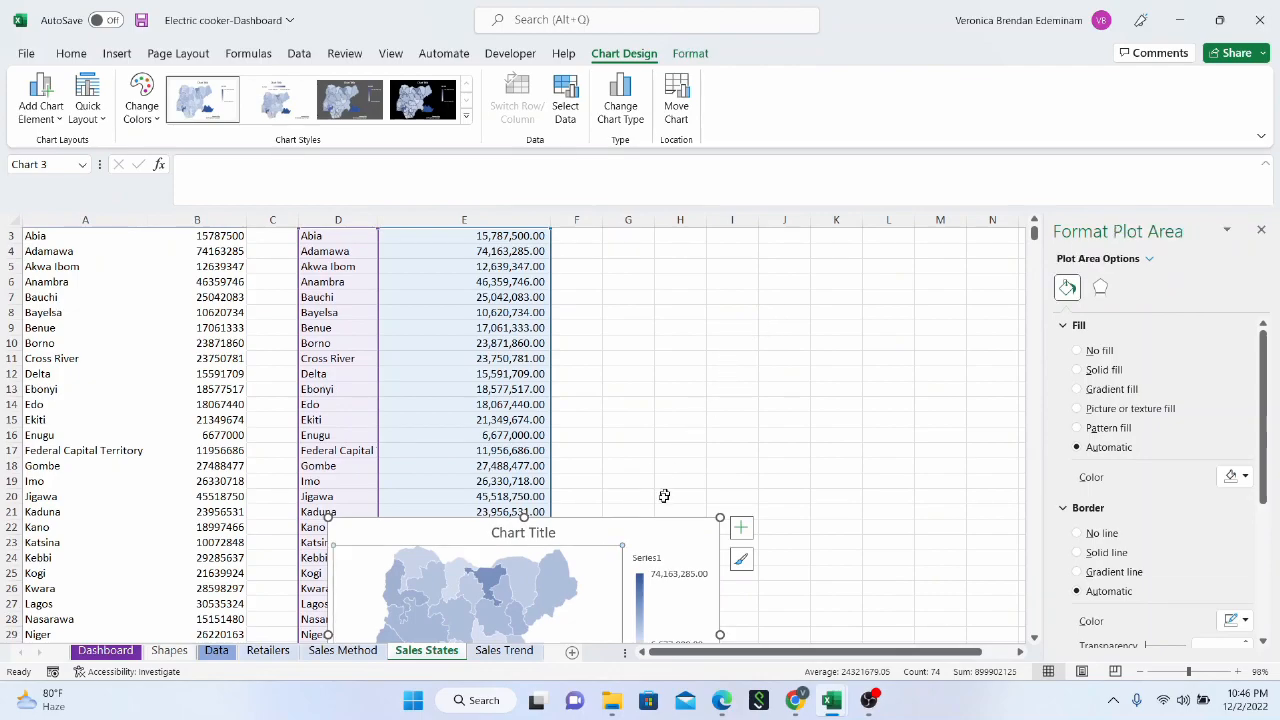
{"action": "left_click_drag", "start_coordinate": [646, 529], "coordinate": [861, 262]}
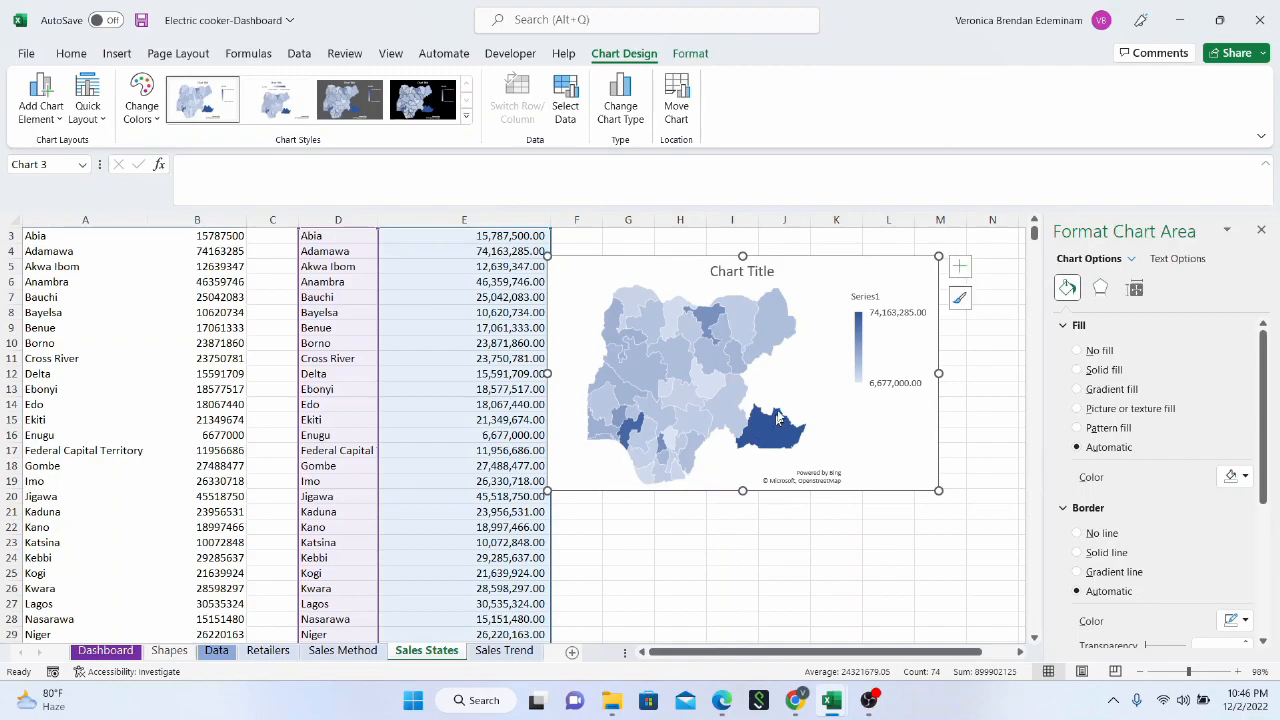
{"action": "mouse_move", "coordinate": [775, 428]}
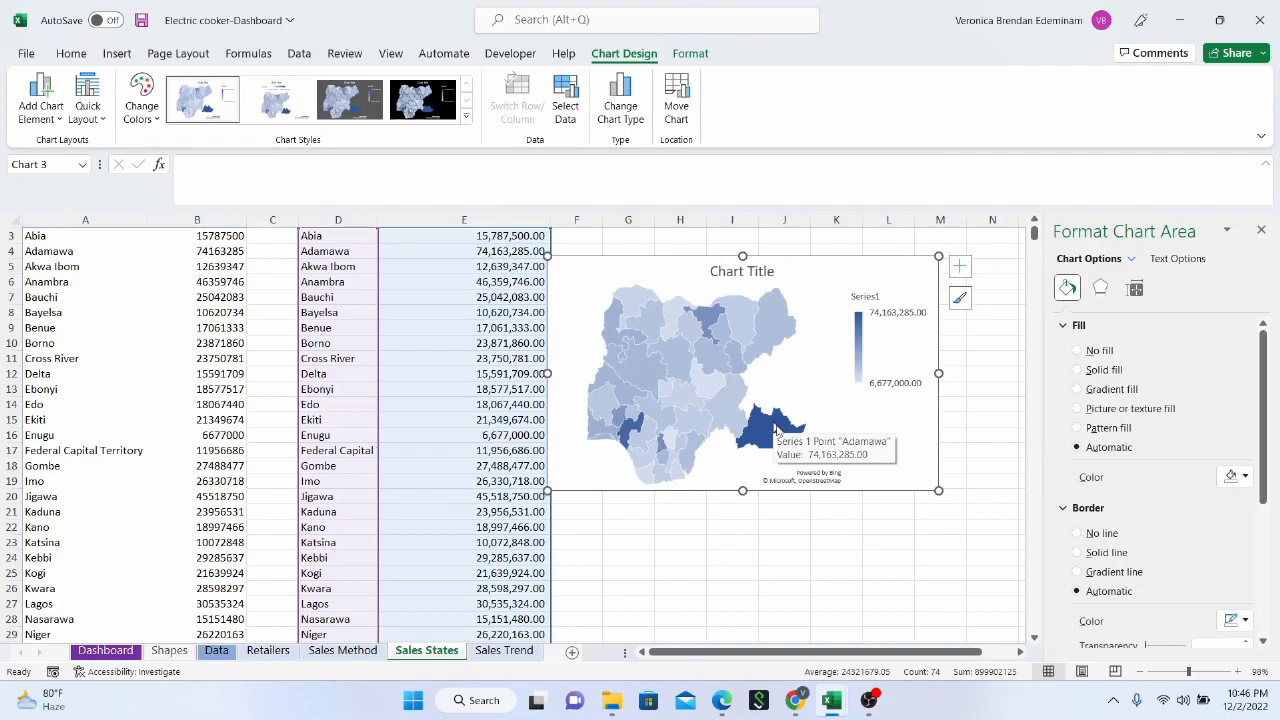
{"action": "left_click_drag", "start_coordinate": [809, 266], "coordinate": [863, 262]}
Clear the Adamawa entry and its sales figure from D4:E4 of the copied data
{"action": "scroll", "coordinate": [510, 402], "scroll_direction": "down", "scroll_amount": 2}
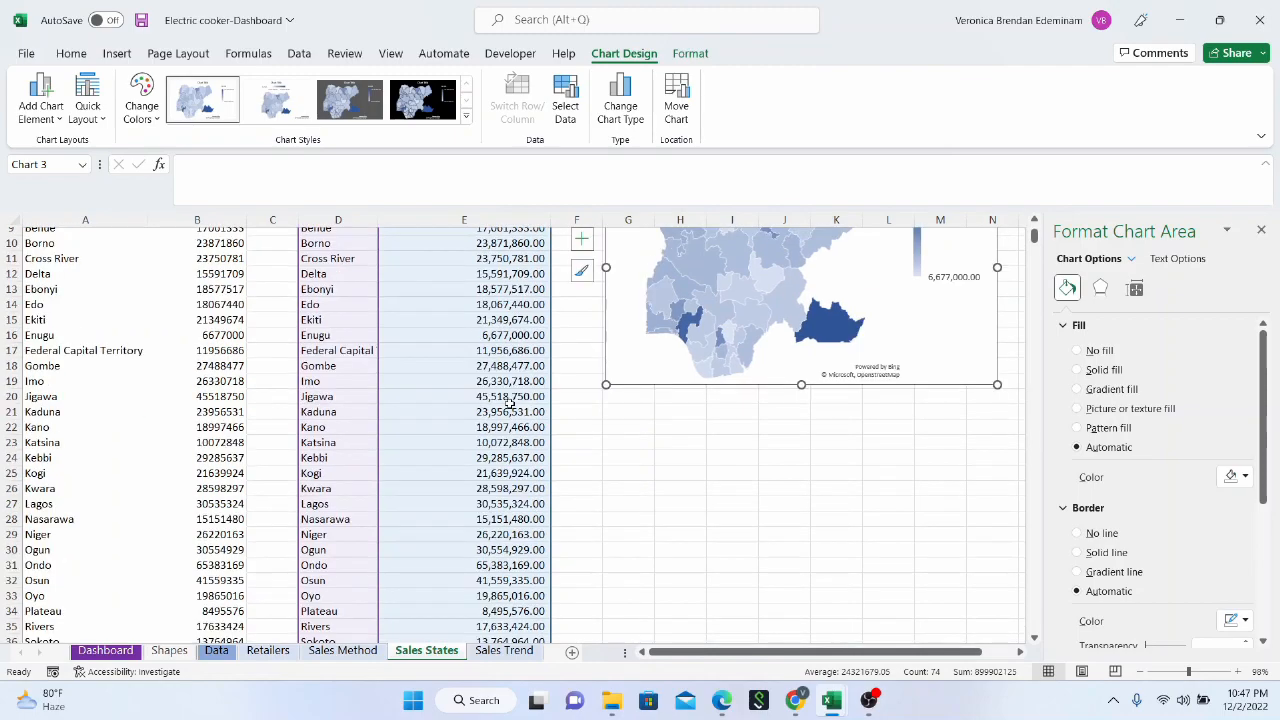
{"action": "scroll", "coordinate": [510, 402], "scroll_direction": "up", "scroll_amount": 3}
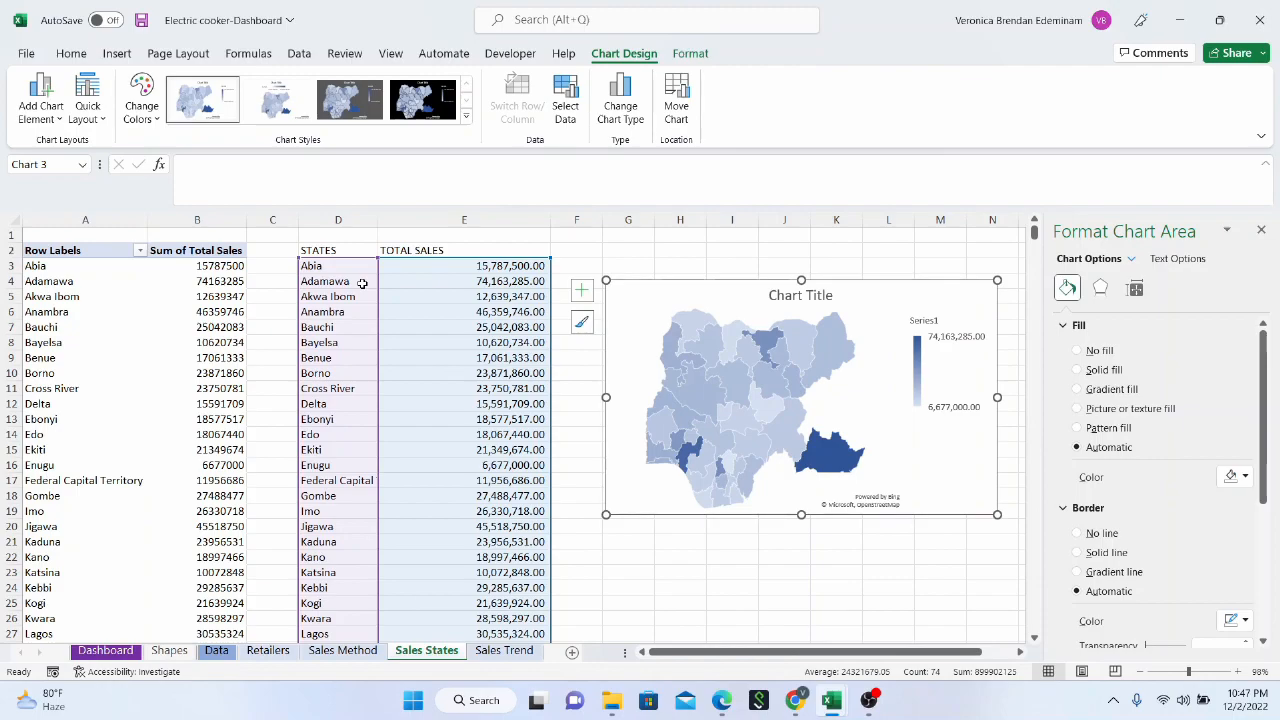
{"action": "left_click_drag", "start_coordinate": [362, 284], "coordinate": [460, 284]}
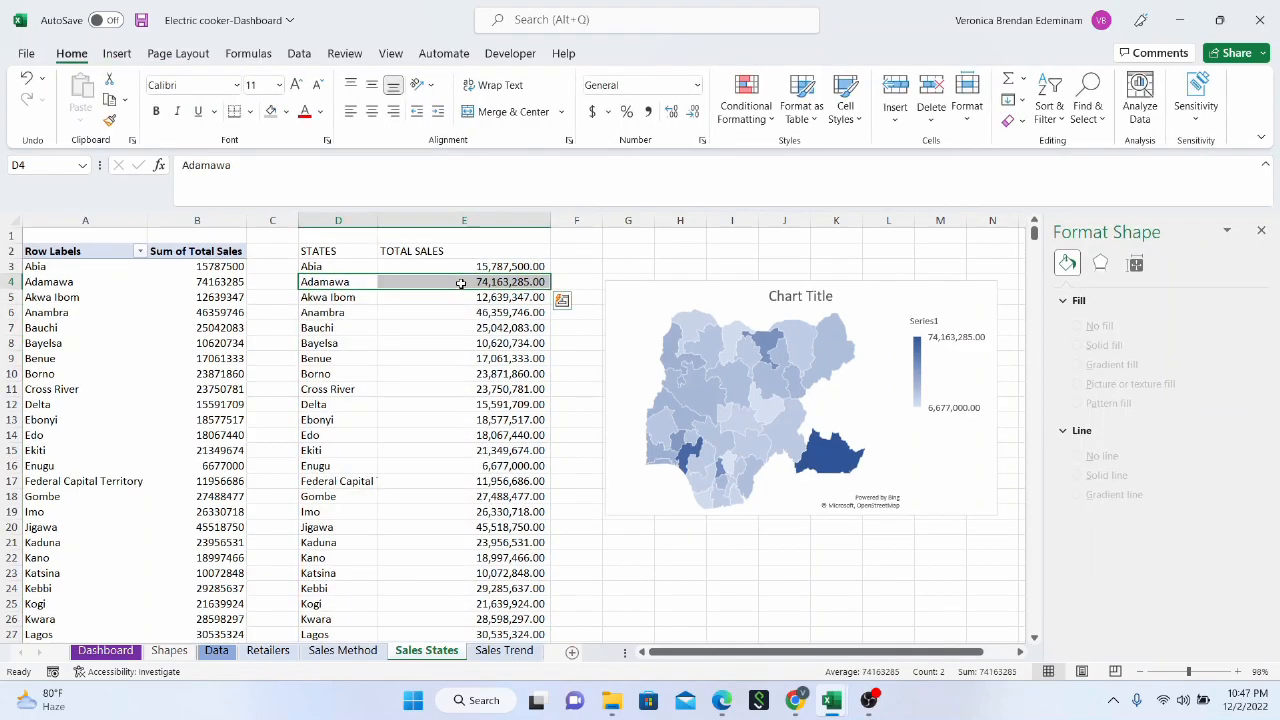
{"action": "key", "text": "Delete"}
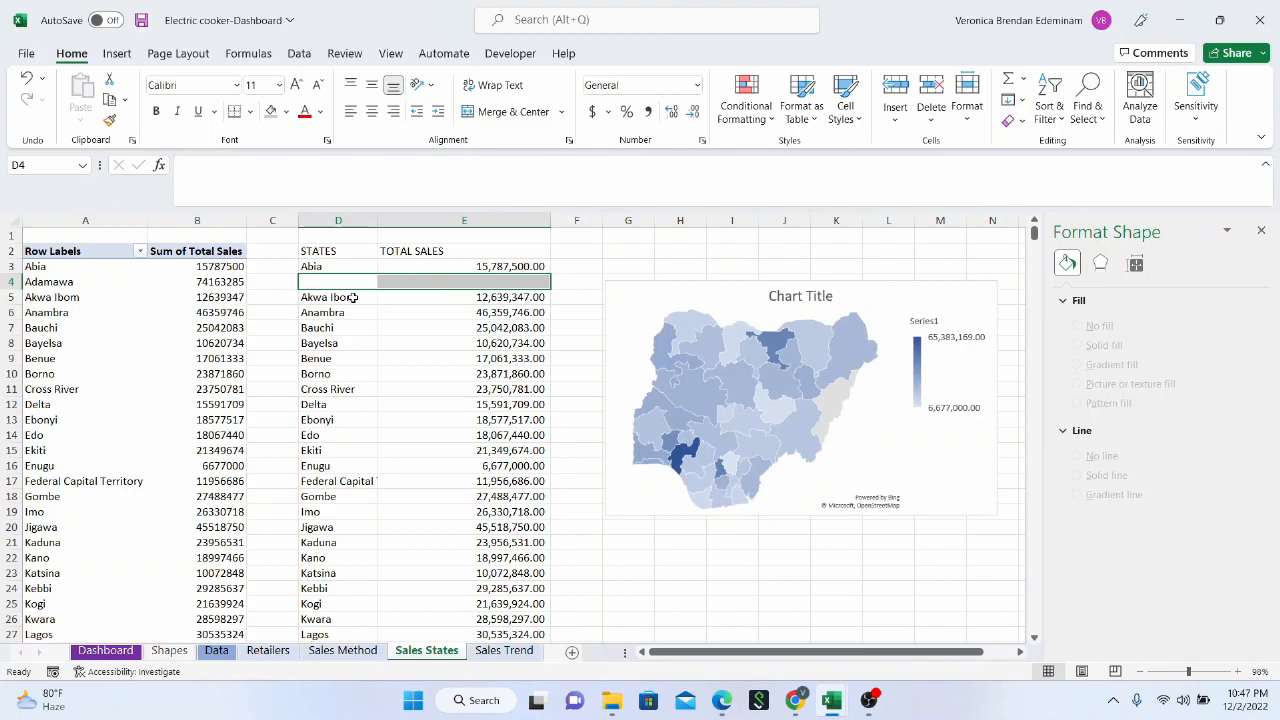
Move the remaining states and sales in D5:E39 up one row to start at D4, closing the gap
{"action": "left_click_drag", "start_coordinate": [352, 297], "coordinate": [496, 617]}
{"action": "scroll", "coordinate": [420, 420], "scroll_direction": "up", "scroll_amount": 5}
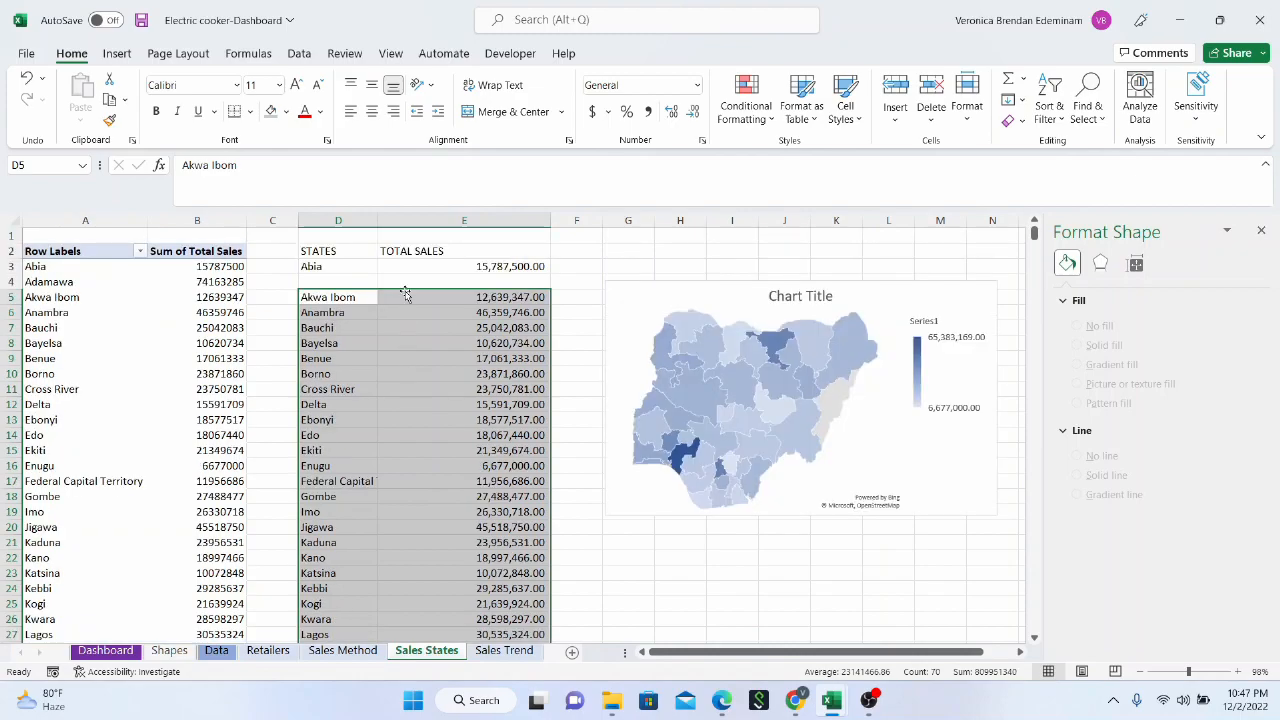
{"action": "left_click_drag", "start_coordinate": [408, 286], "coordinate": [408, 280]}
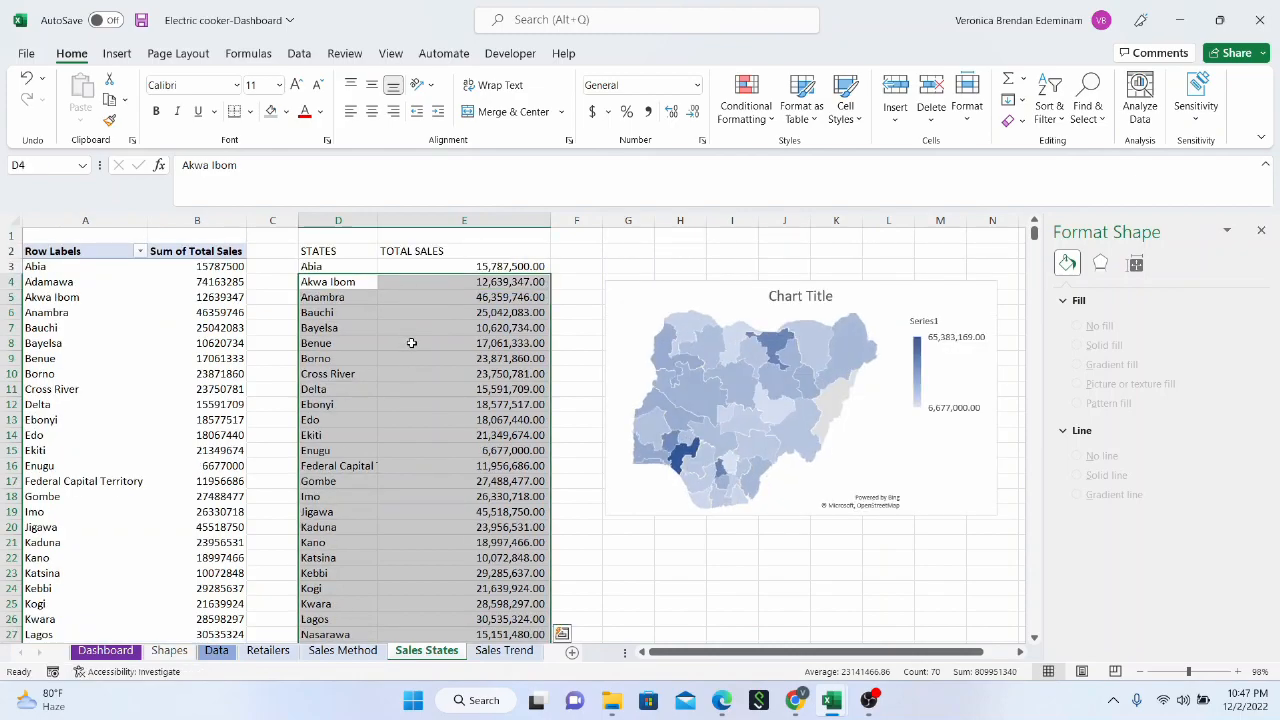
{"action": "scroll", "coordinate": [412, 344], "scroll_direction": "down", "scroll_amount": 7}
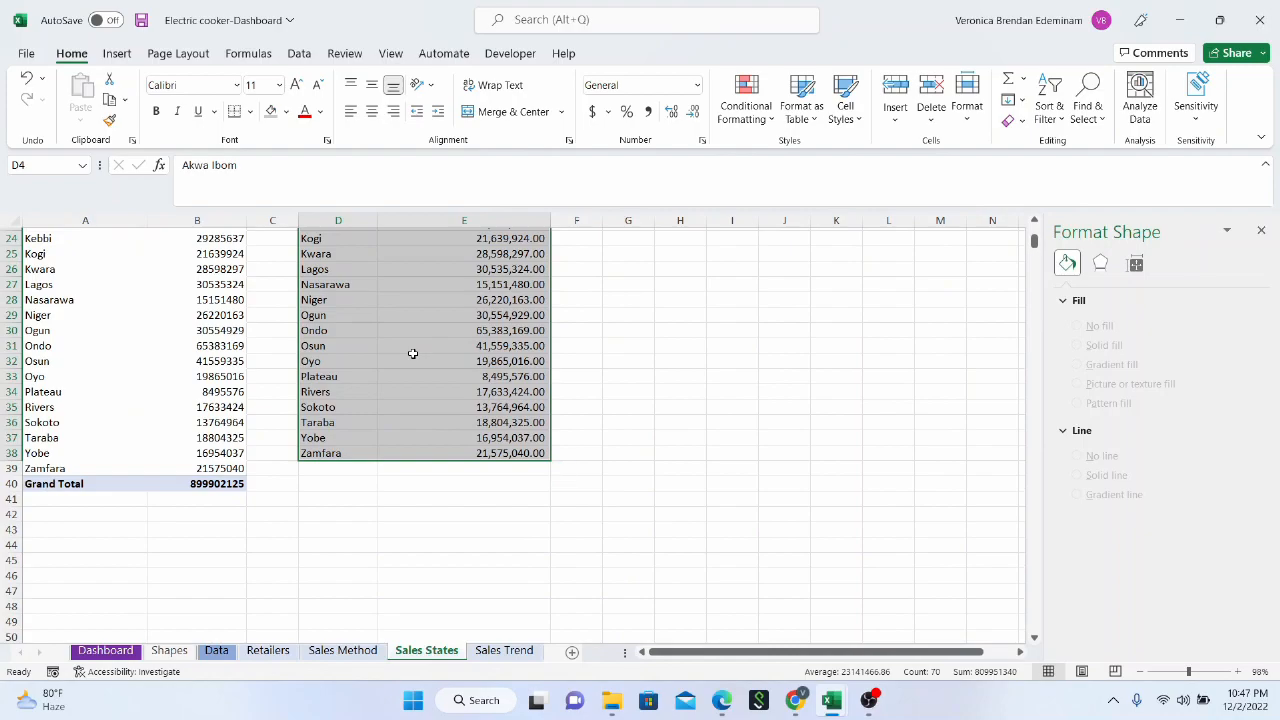
{"action": "scroll", "coordinate": [412, 344], "scroll_direction": "up", "scroll_amount": 7}
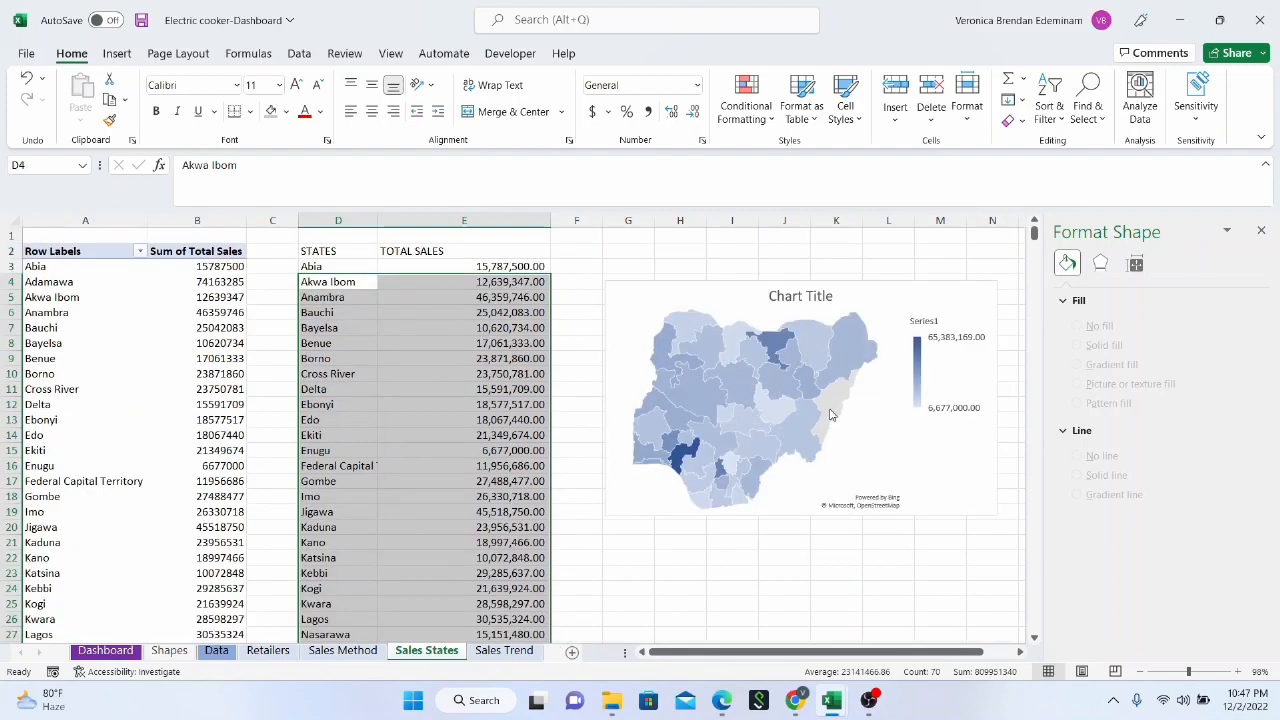
Shift the map chart closer to the data so that it sits against column E
{"action": "mouse_move", "coordinate": [830, 414]}
{"action": "left_click_drag", "start_coordinate": [856, 293], "coordinate": [799, 285]}
{"action": "left_click", "coordinate": [744, 357]}
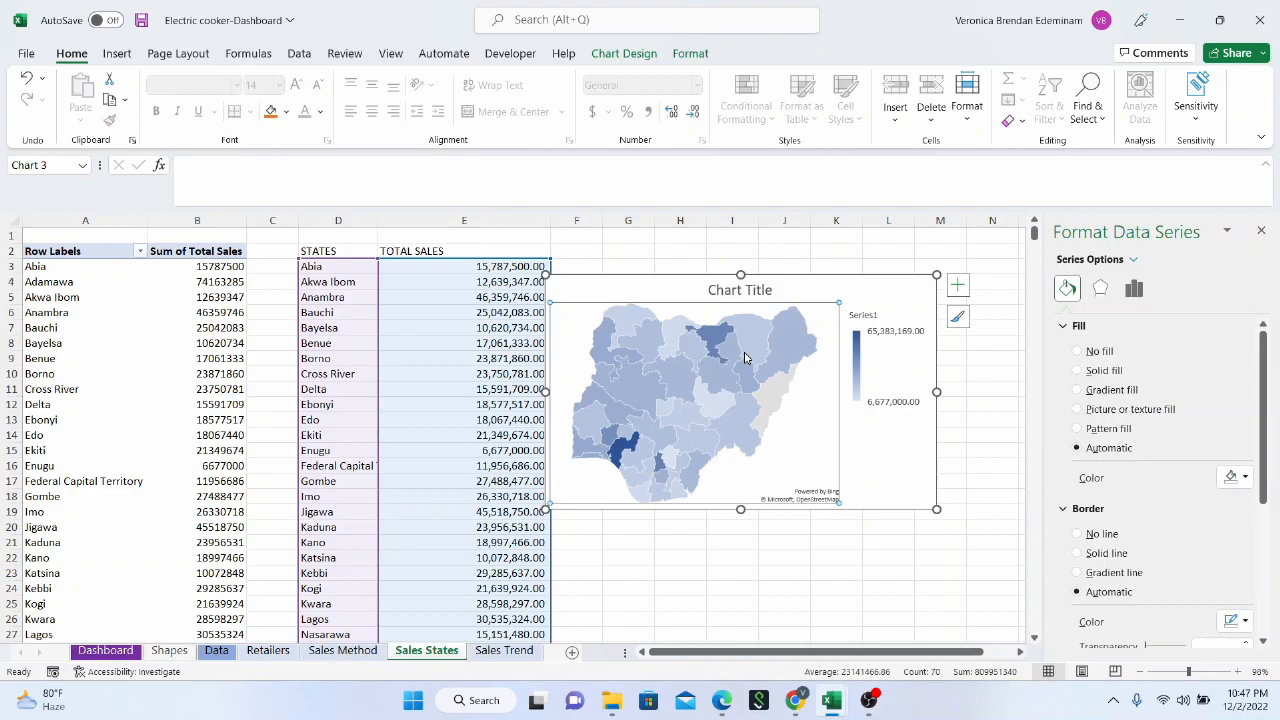
Give the map's plot area a solid purple border with 34% transparency
{"action": "left_click", "coordinate": [812, 314]}
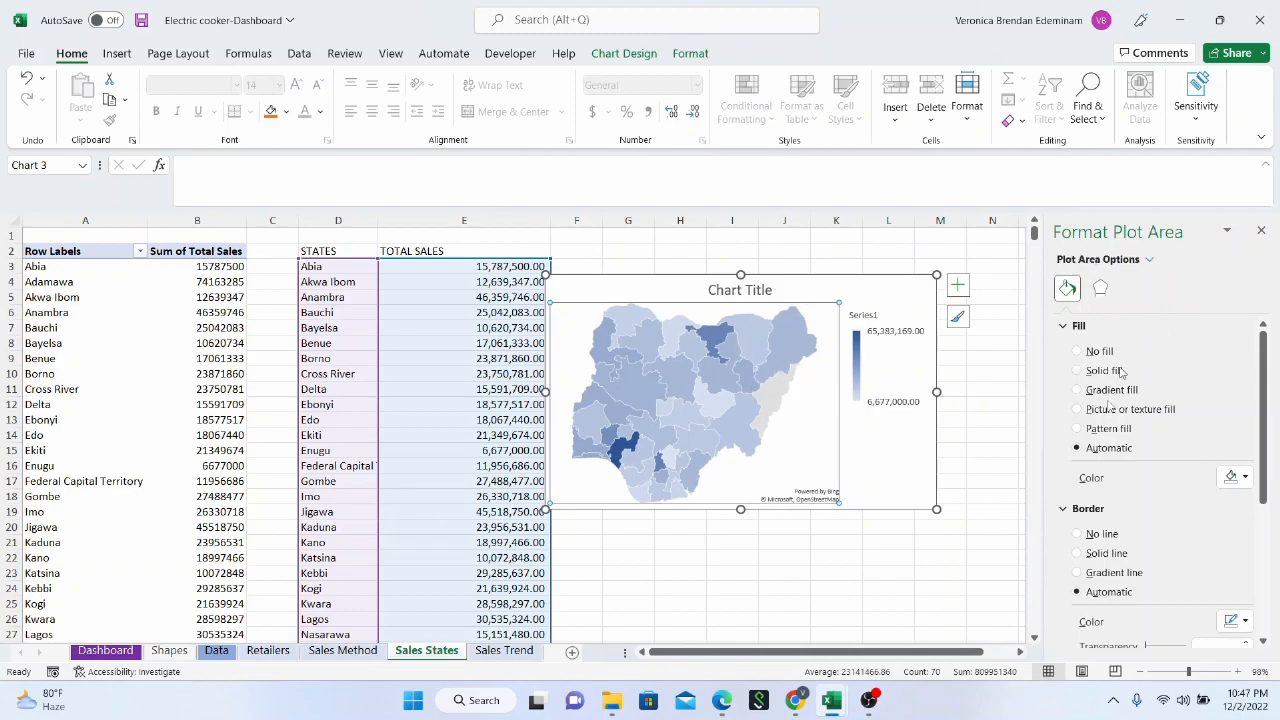
{"action": "scroll", "coordinate": [1132, 525], "scroll_direction": "down", "scroll_amount": 5}
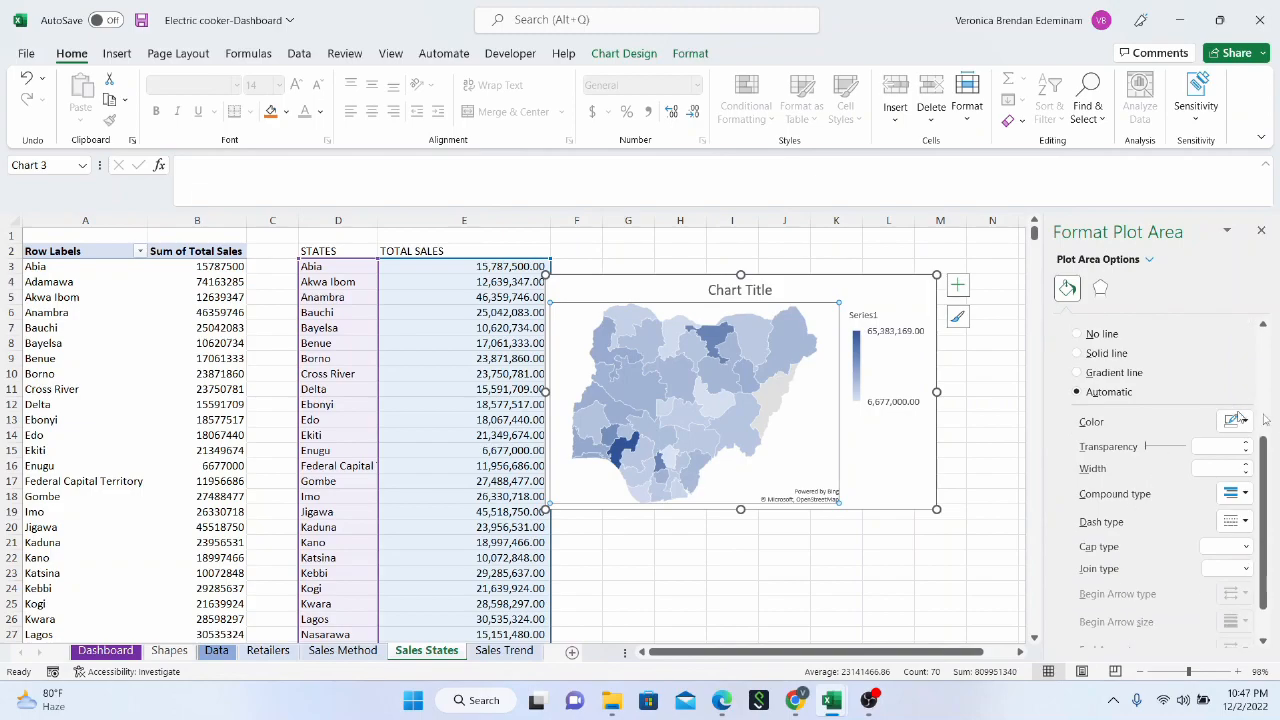
{"action": "left_click", "coordinate": [1243, 421]}
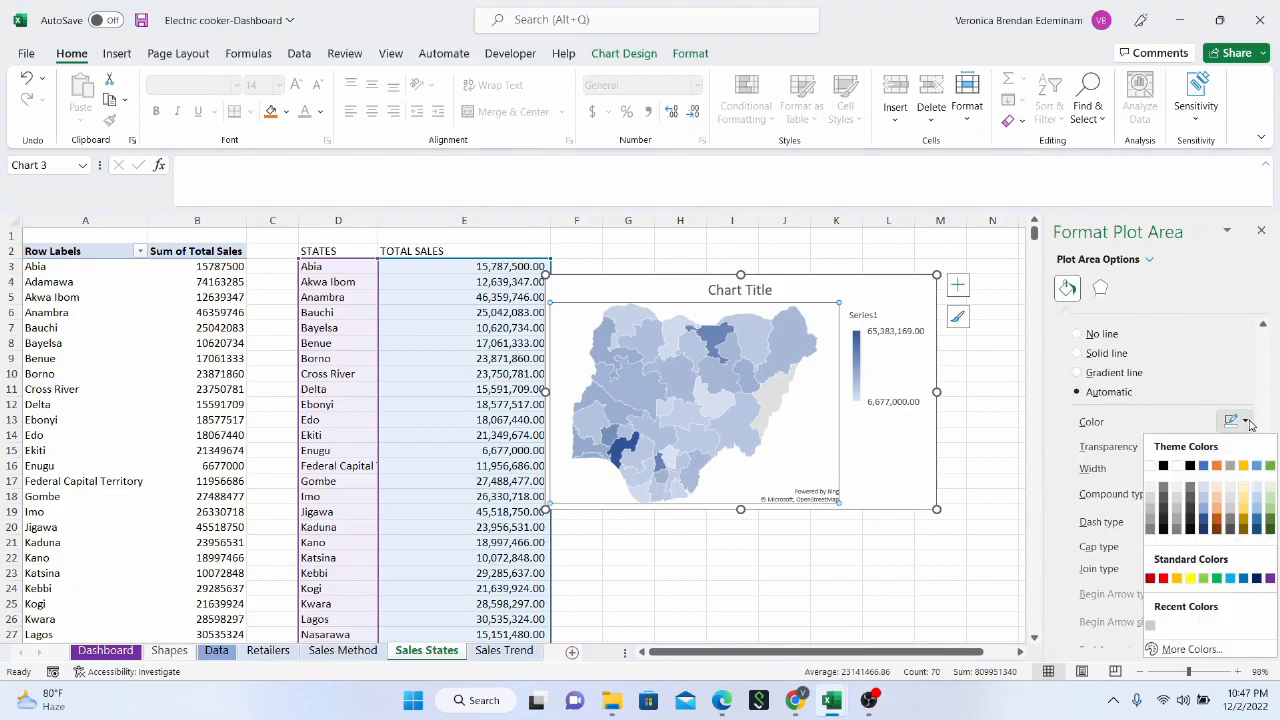
{"action": "left_click", "coordinate": [1269, 579]}
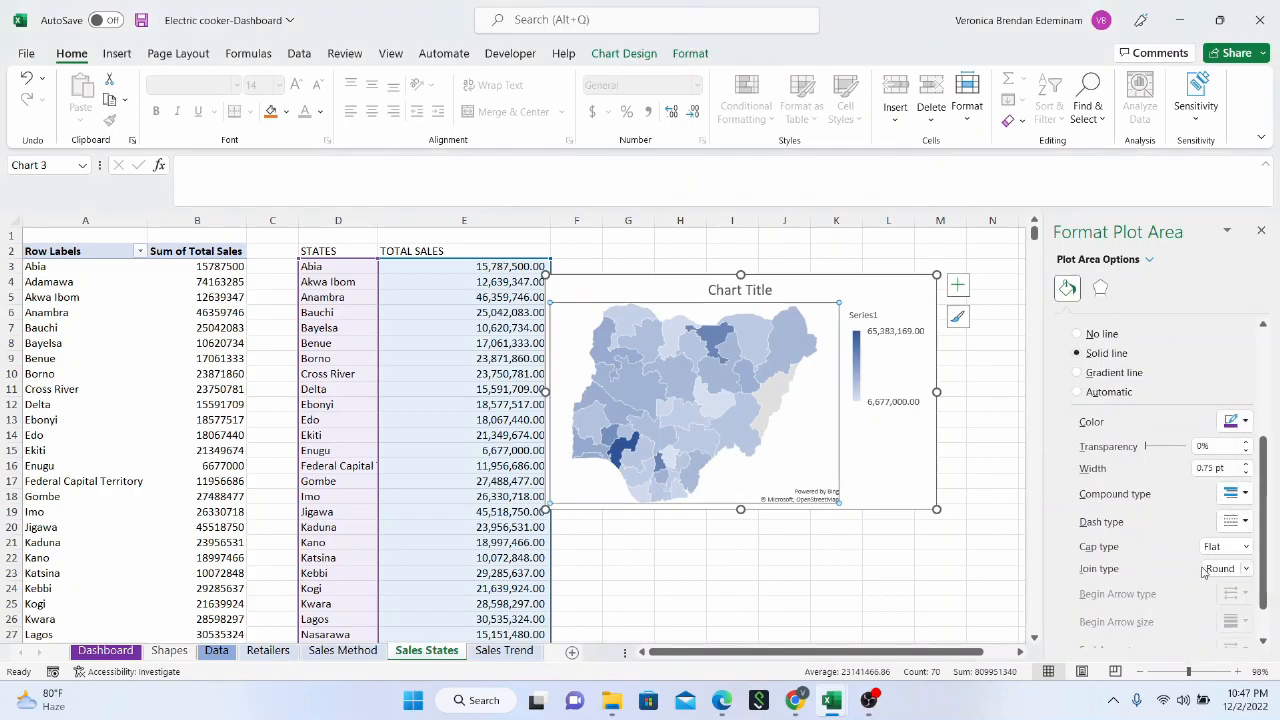
{"action": "scroll", "coordinate": [1203, 570], "scroll_direction": "down", "scroll_amount": 1}
{"action": "scroll", "coordinate": [1207, 545], "scroll_direction": "up", "scroll_amount": 4}
{"action": "scroll", "coordinate": [1216, 517], "scroll_direction": "down", "scroll_amount": 2}
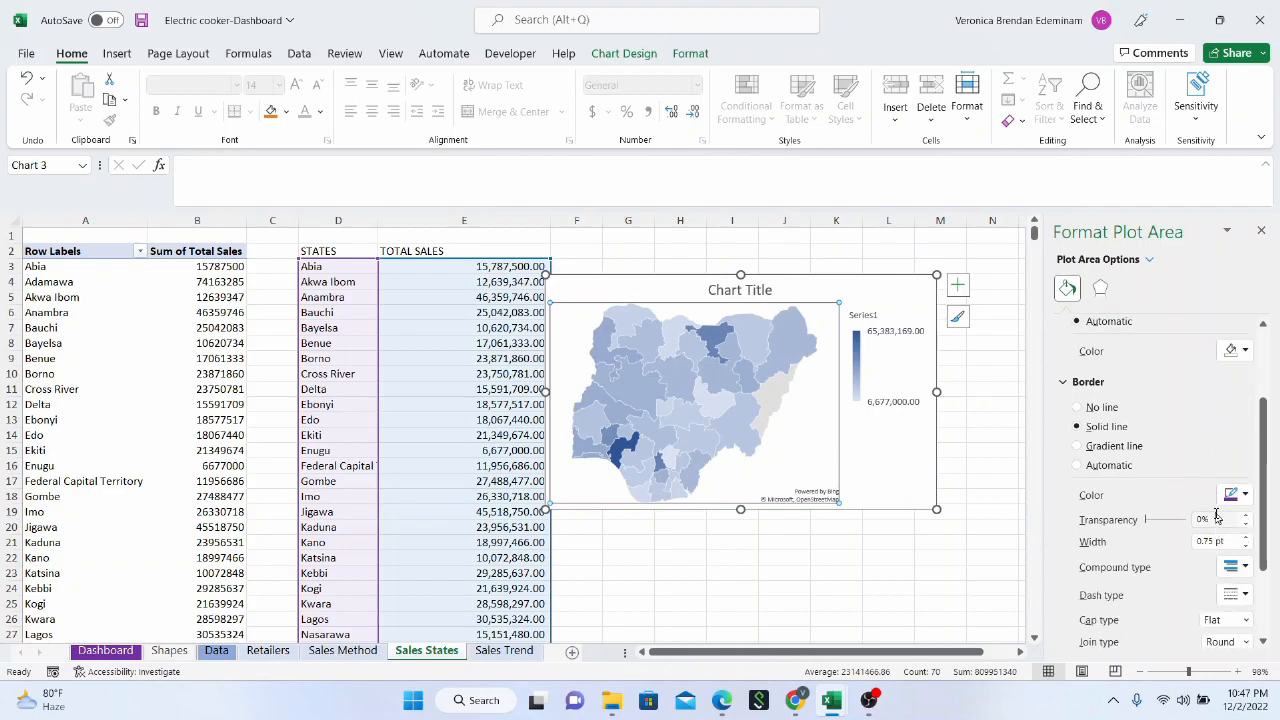
{"action": "left_click", "coordinate": [1160, 520]}
{"action": "left_click", "coordinate": [825, 293]}
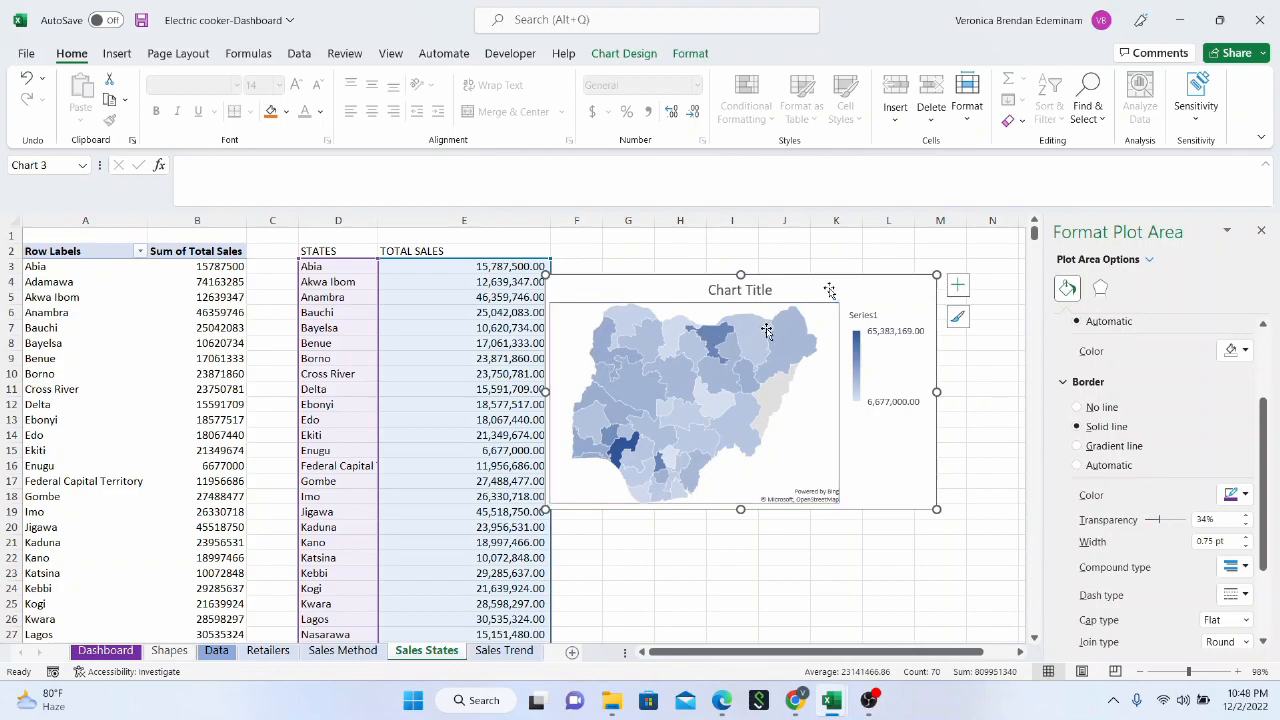
Select the map's data series and open its Series Color settings
{"action": "left_click", "coordinate": [714, 404]}
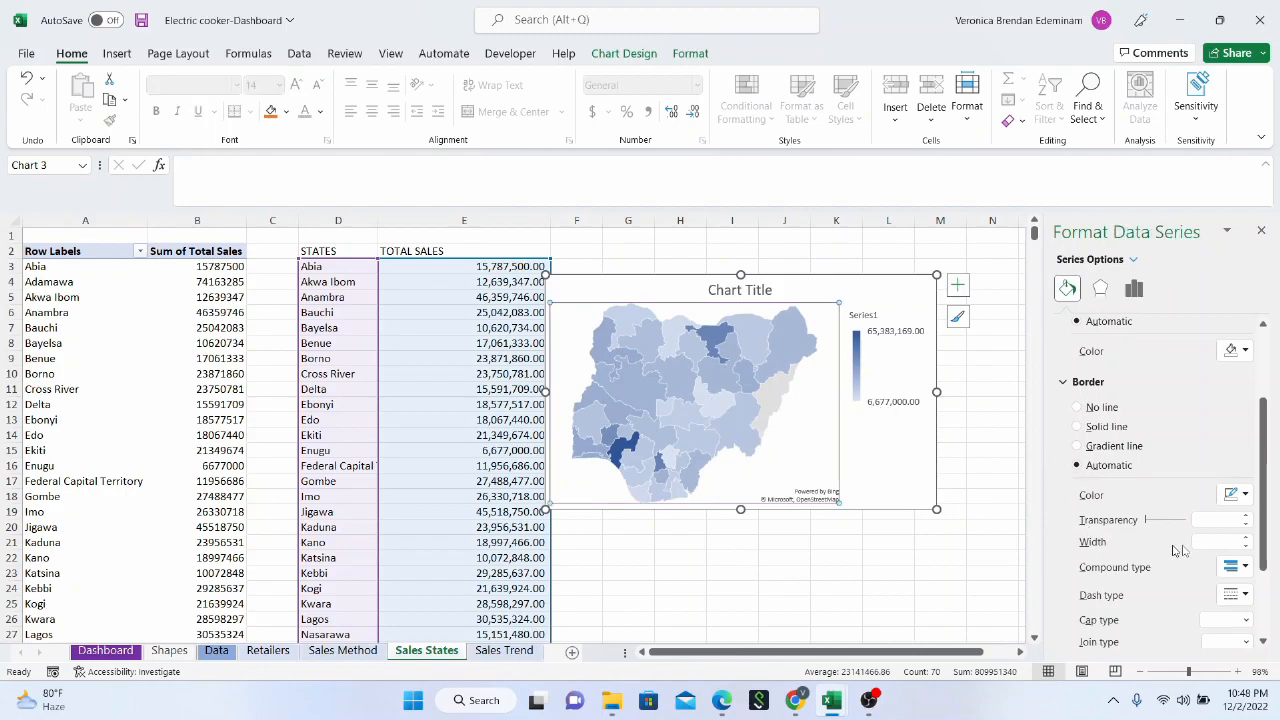
{"action": "scroll", "coordinate": [1178, 478], "scroll_direction": "up", "scroll_amount": 2}
{"action": "scroll", "coordinate": [1148, 410], "scroll_direction": "up", "scroll_amount": 1}
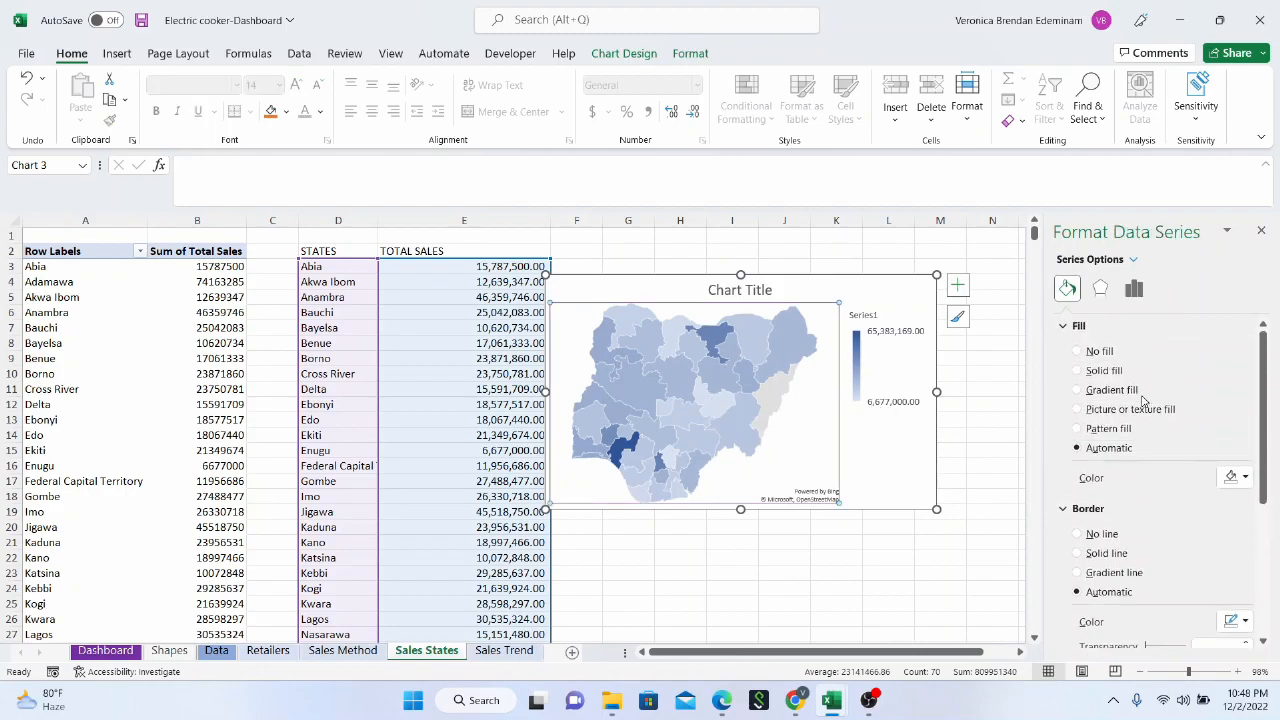
{"action": "left_click", "coordinate": [1107, 290]}
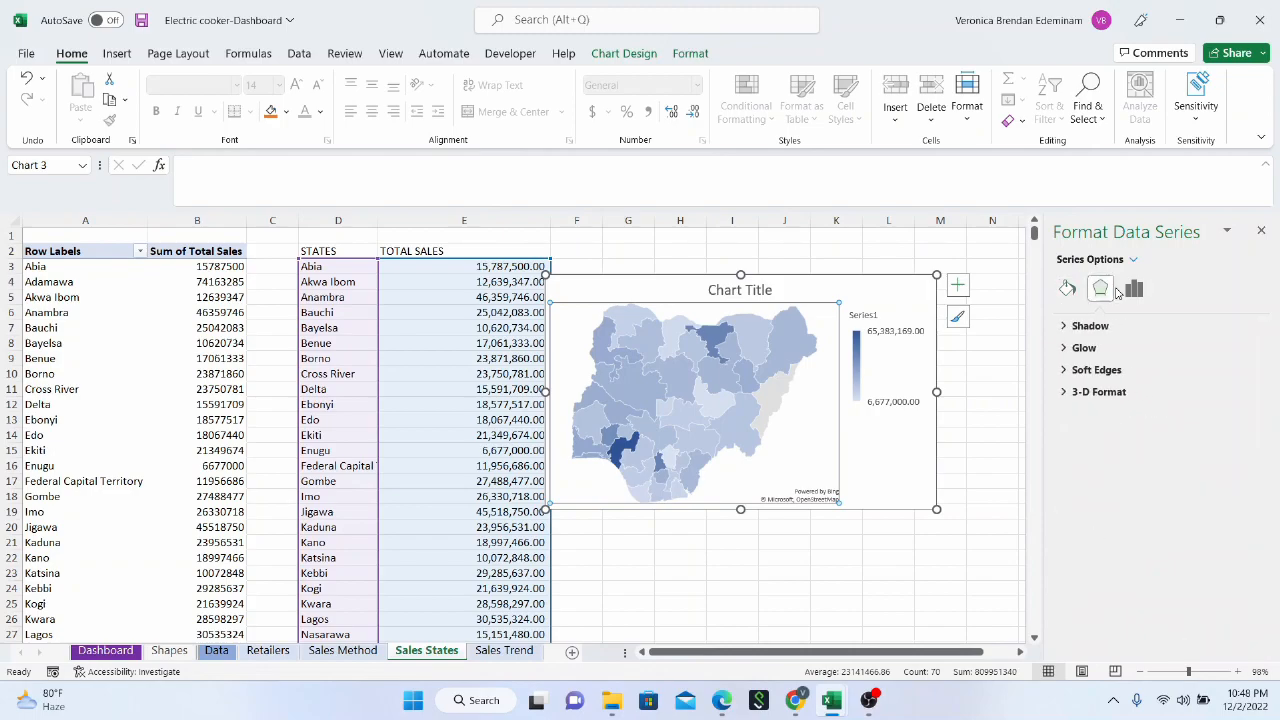
{"action": "left_click", "coordinate": [1134, 288]}
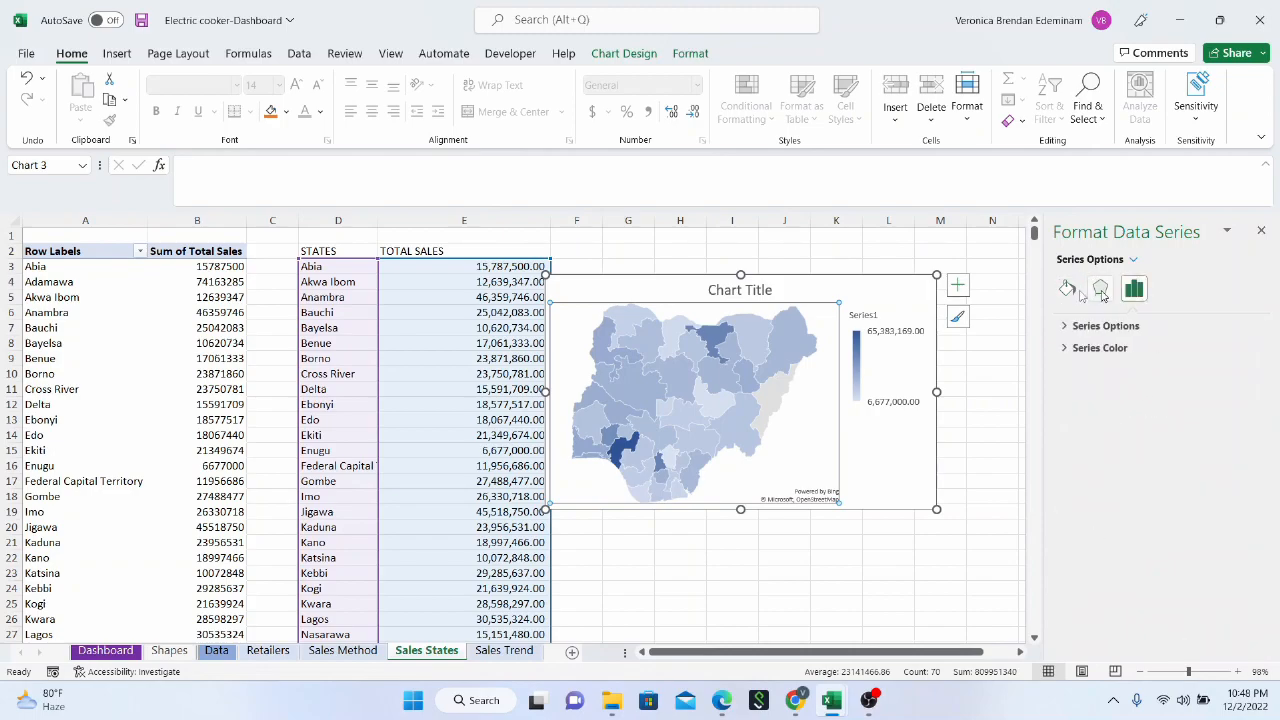
{"action": "left_click", "coordinate": [1068, 352]}
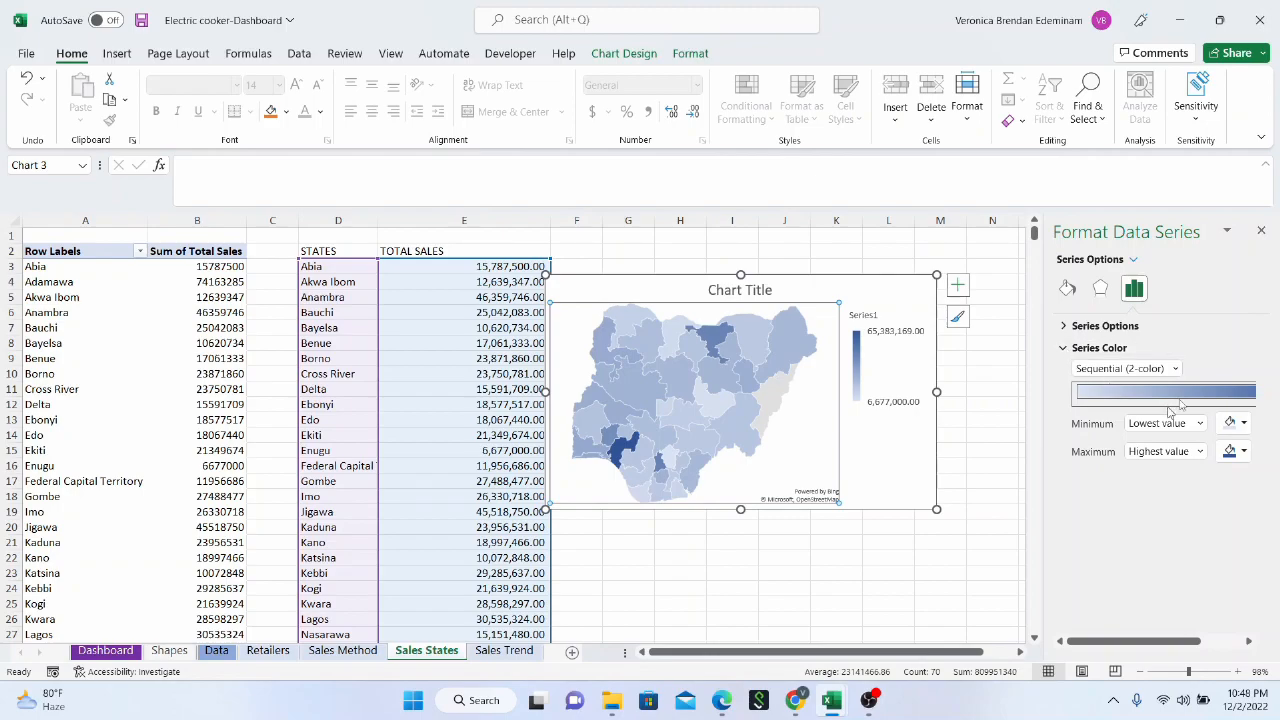
Try the Diverging (3-color) scale on the map series and return it to Sequential (2-color)
{"action": "left_click", "coordinate": [1176, 369]}
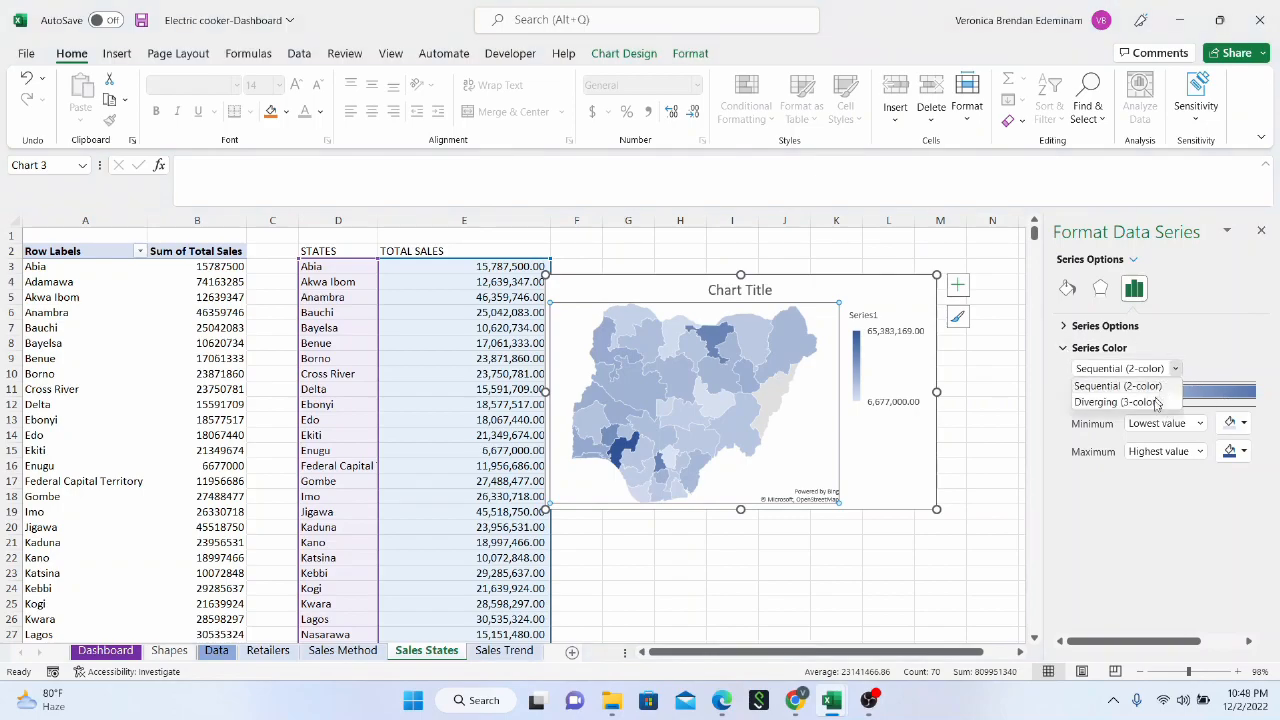
{"action": "left_click", "coordinate": [1155, 402]}
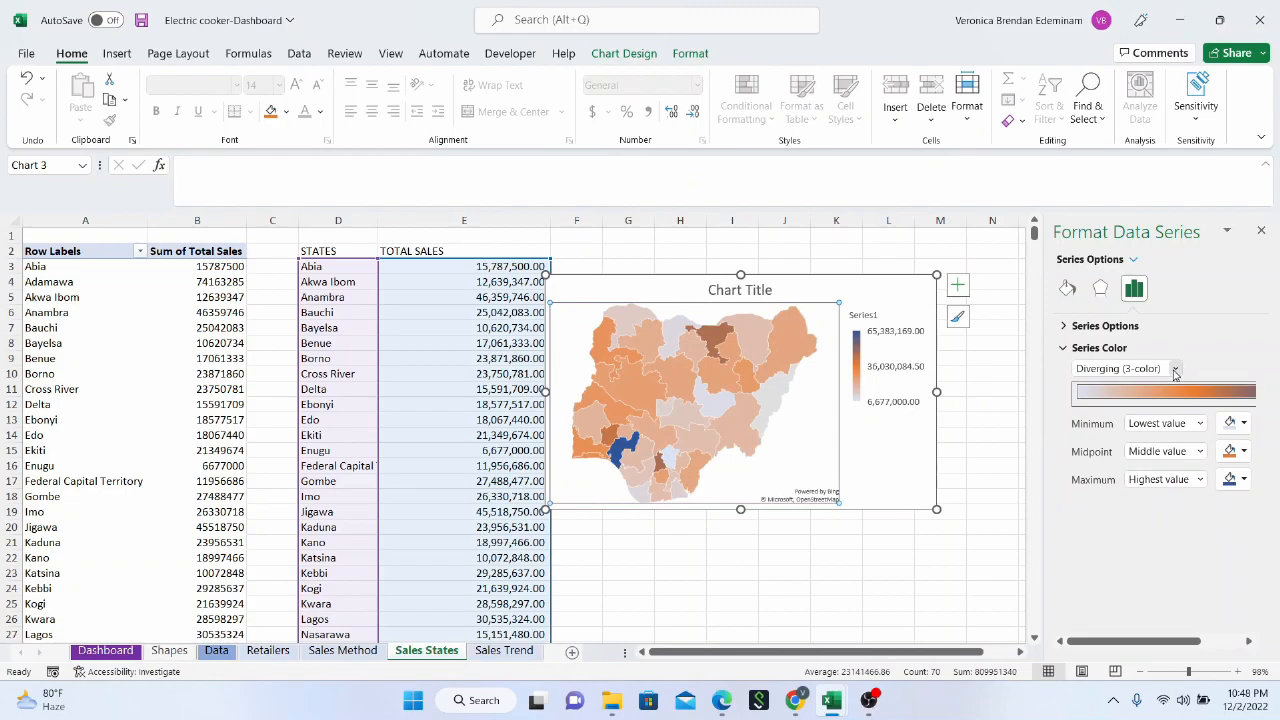
{"action": "left_click", "coordinate": [1176, 370]}
{"action": "left_click", "coordinate": [1145, 388]}
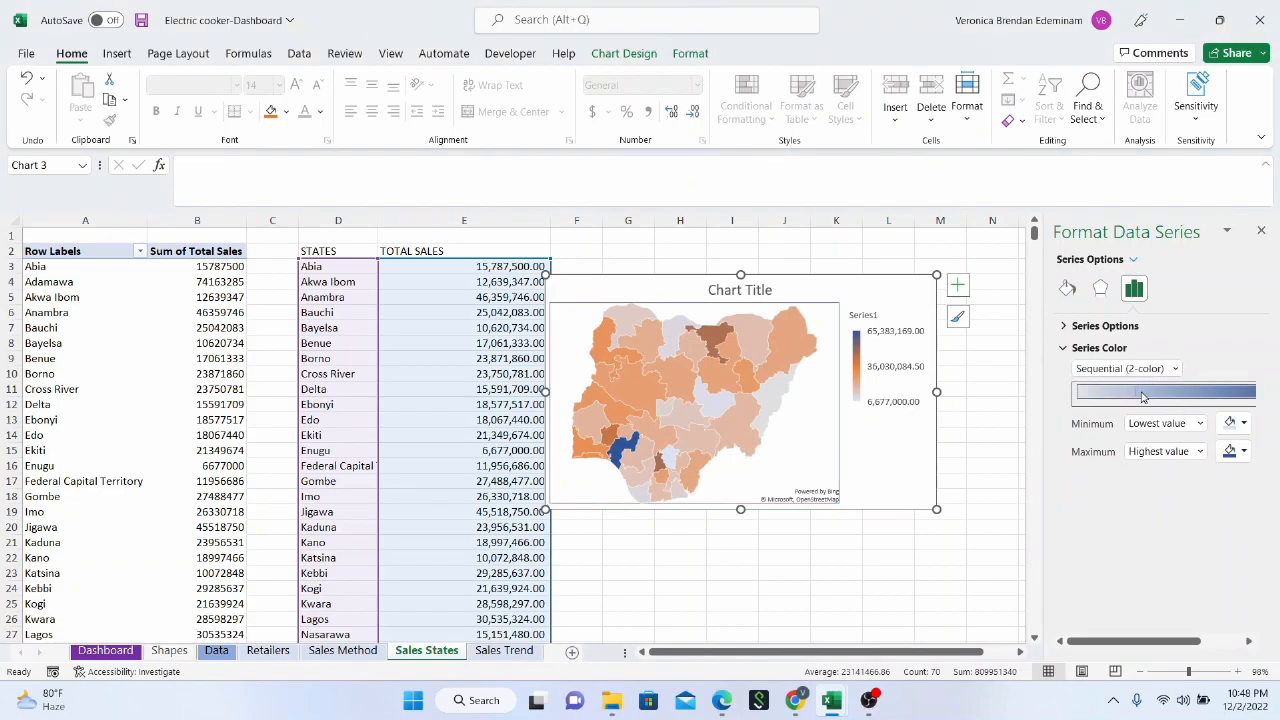
Set the map's color scale to the lightest theme green for the lowest value and the darkest theme green for the highest
{"action": "left_click", "coordinate": [1245, 424]}
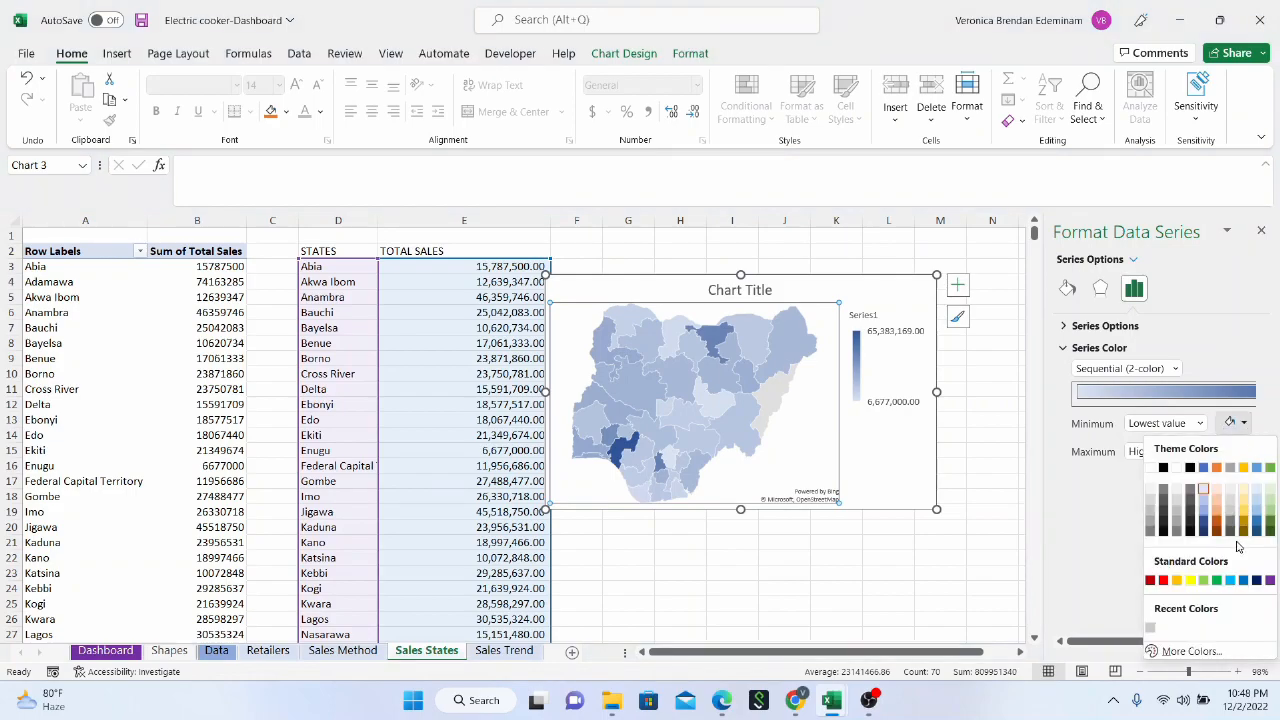
{"action": "left_click", "coordinate": [1270, 491]}
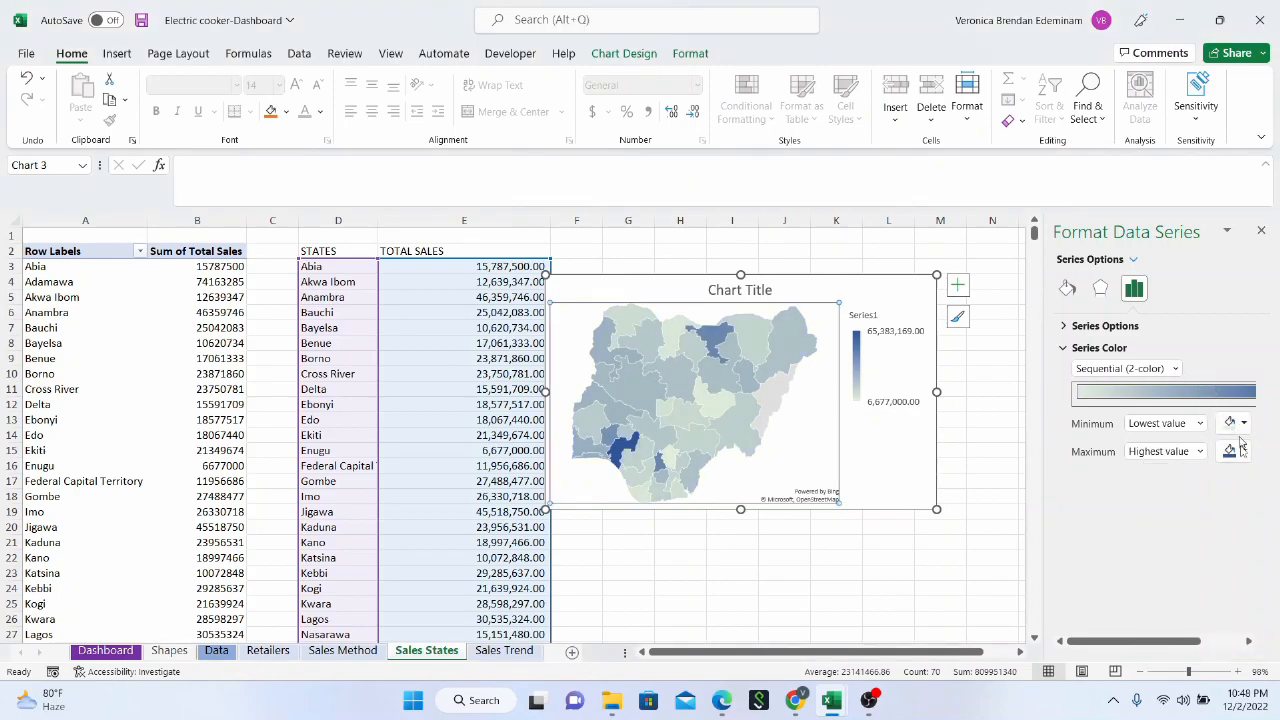
{"action": "left_click", "coordinate": [1245, 457]}
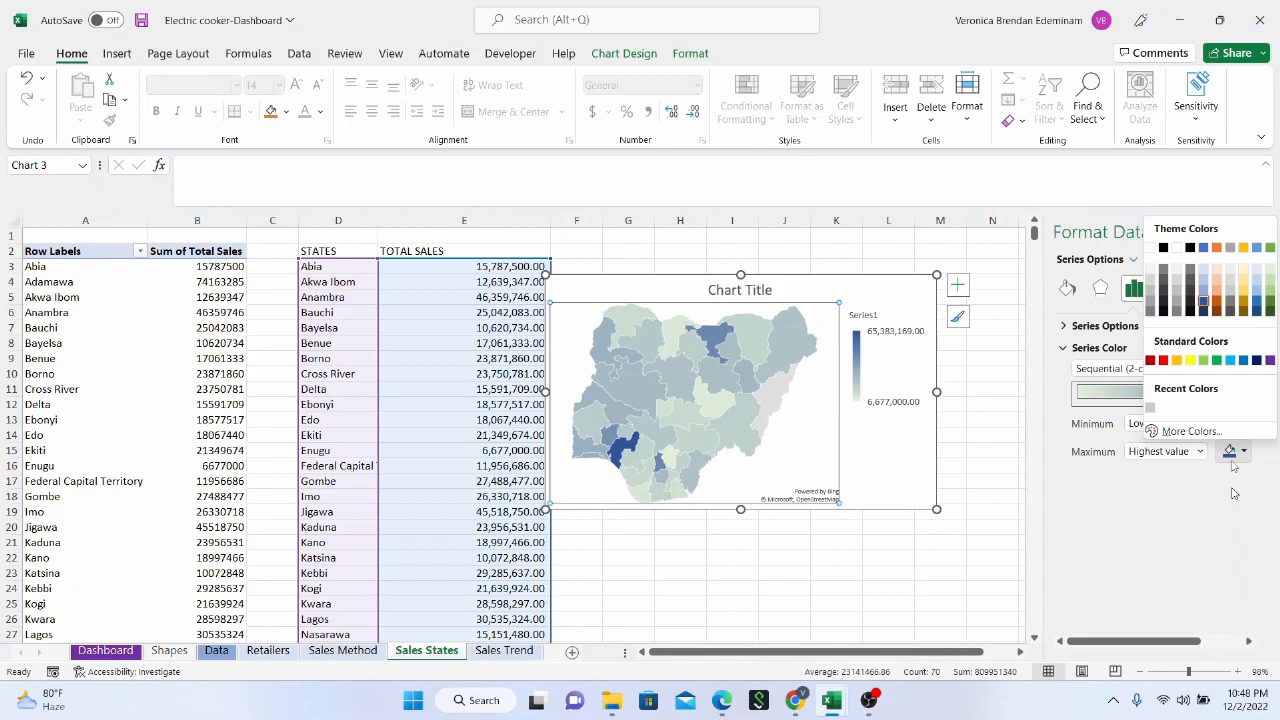
{"action": "left_click", "coordinate": [1270, 313]}
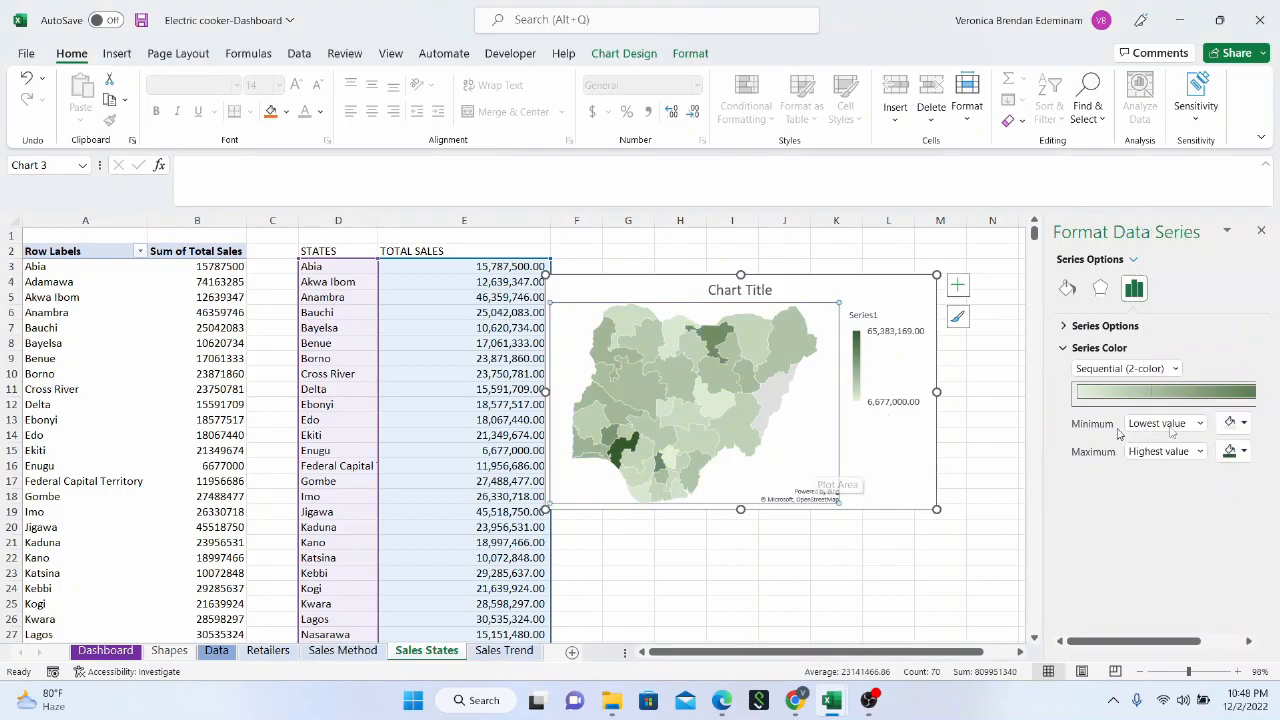
Set the map scale's highest-value color to a custom, brighter and more saturated dark green
{"action": "left_click", "coordinate": [1246, 455]}
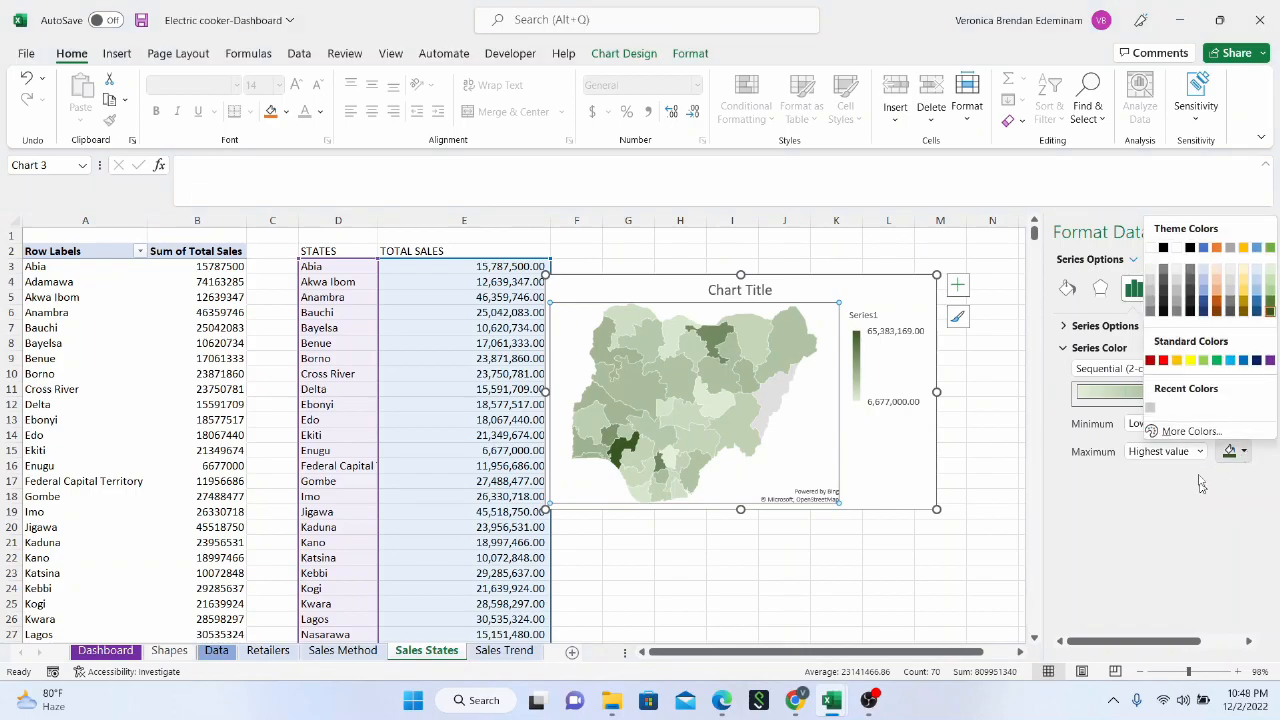
{"action": "left_click", "coordinate": [1190, 432]}
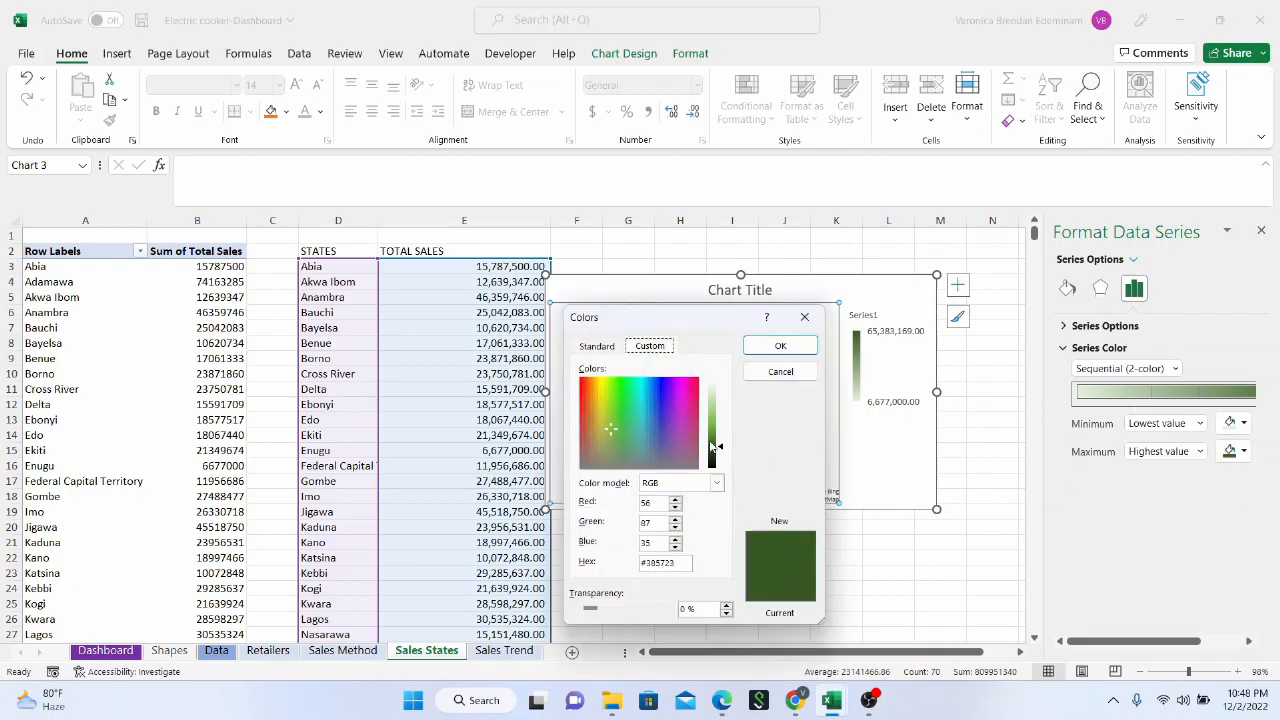
{"action": "left_click", "coordinate": [622, 386]}
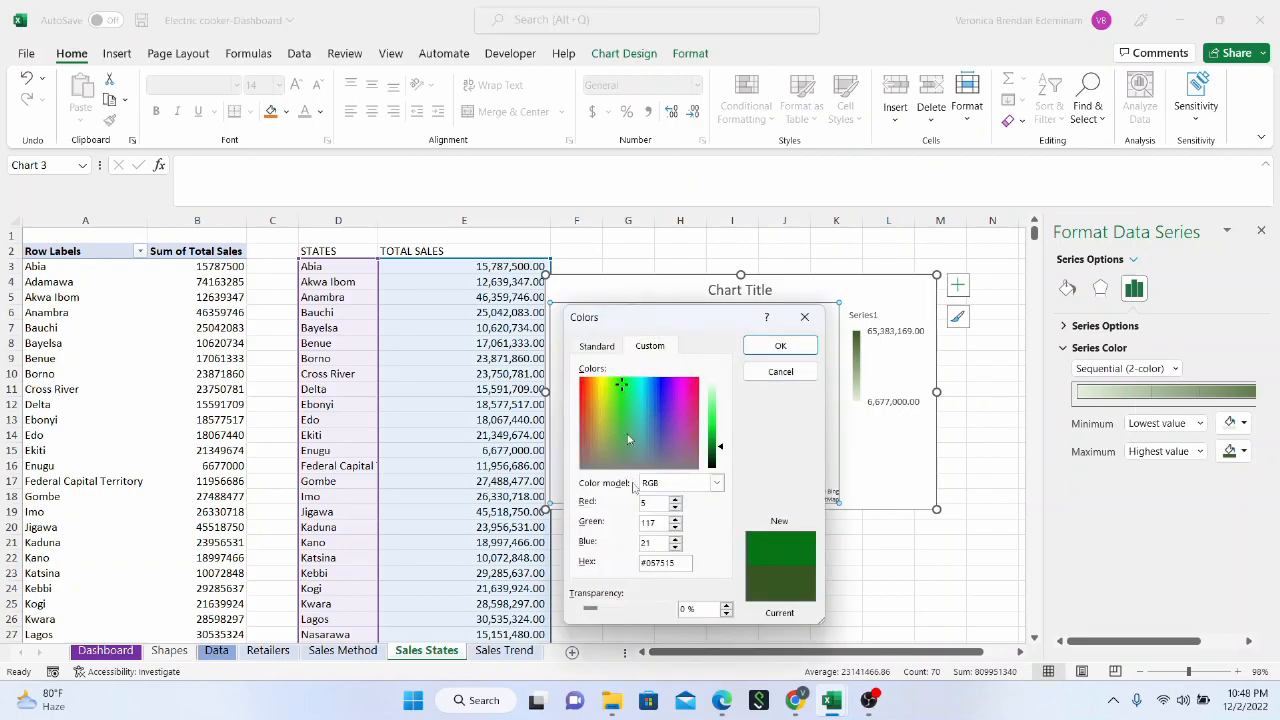
{"action": "left_click", "coordinate": [780, 345]}
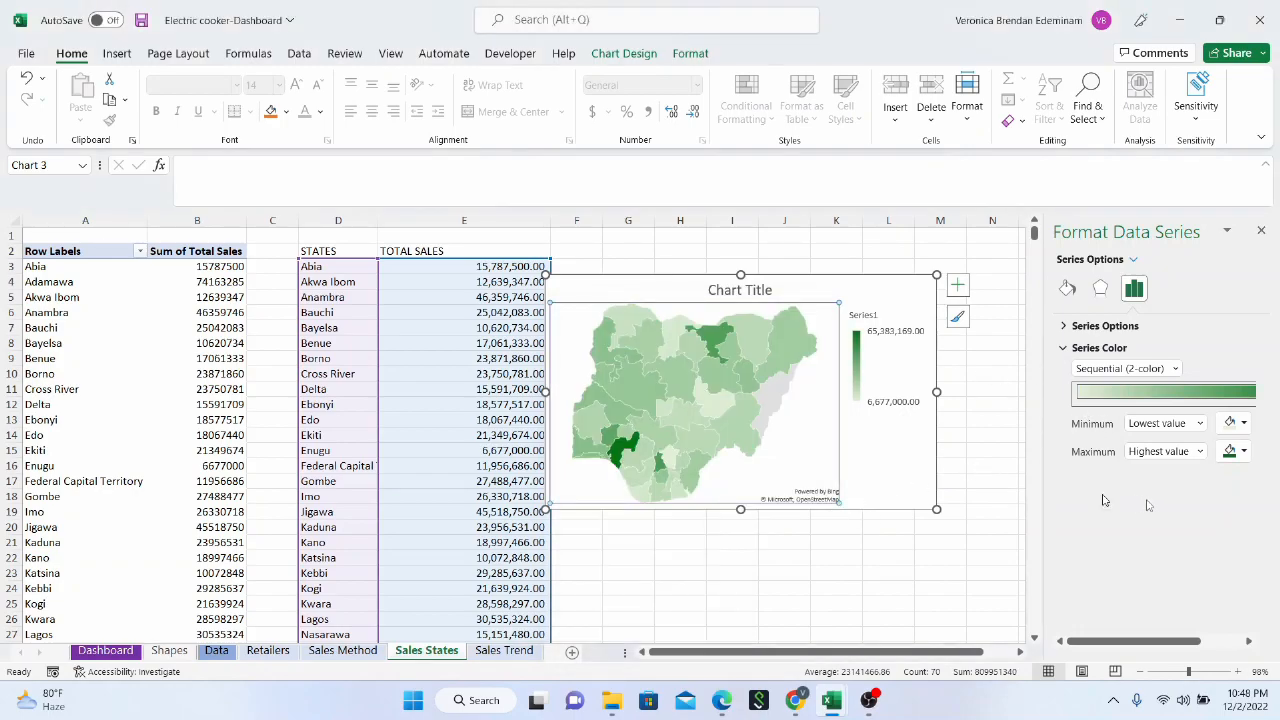
{"action": "mouse_move", "coordinate": [714, 407]}
{"action": "left_click", "coordinate": [894, 460]}
{"action": "left_click", "coordinate": [899, 576]}
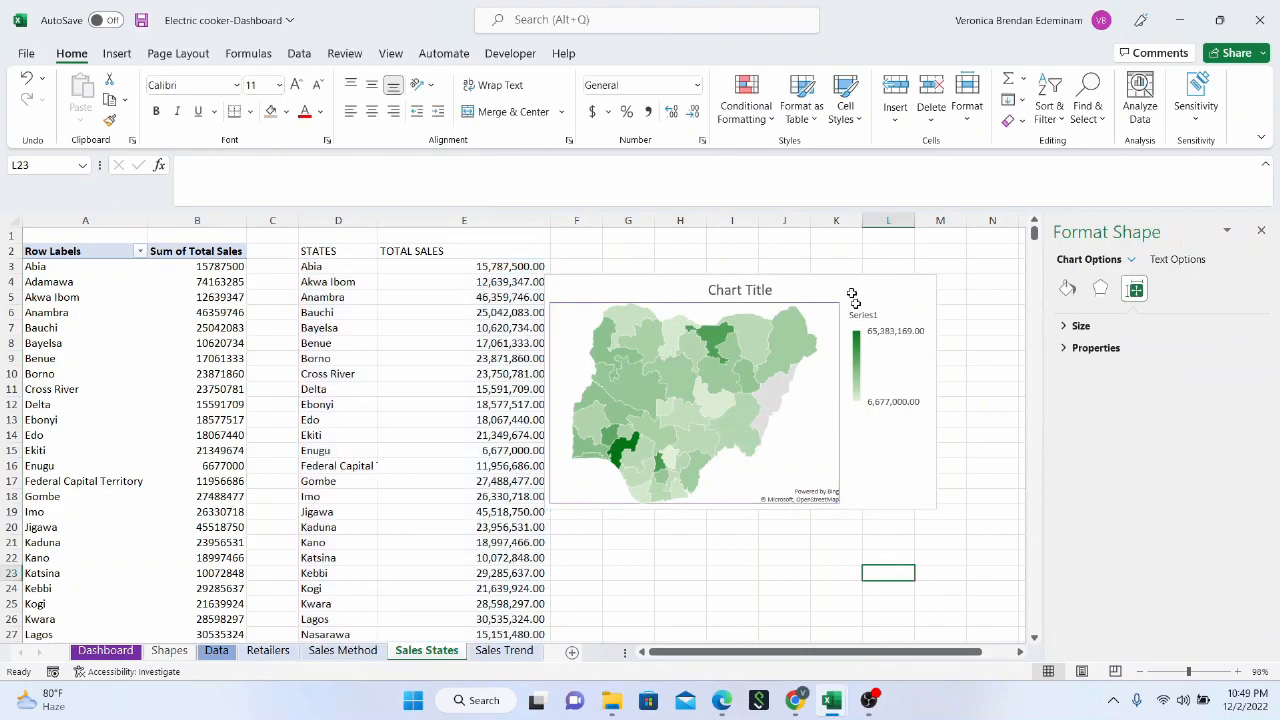
Set the map's plot area to no fill and no border line
{"action": "left_click", "coordinate": [817, 313]}
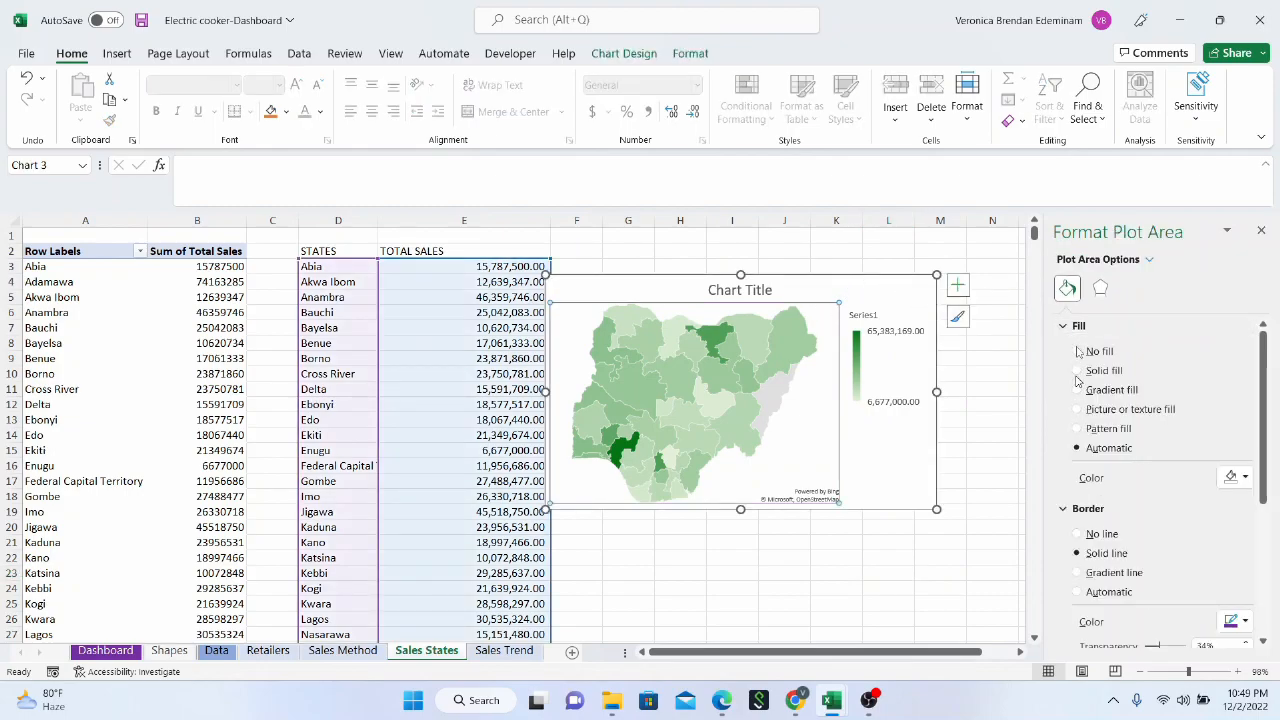
{"action": "left_click", "coordinate": [1080, 352]}
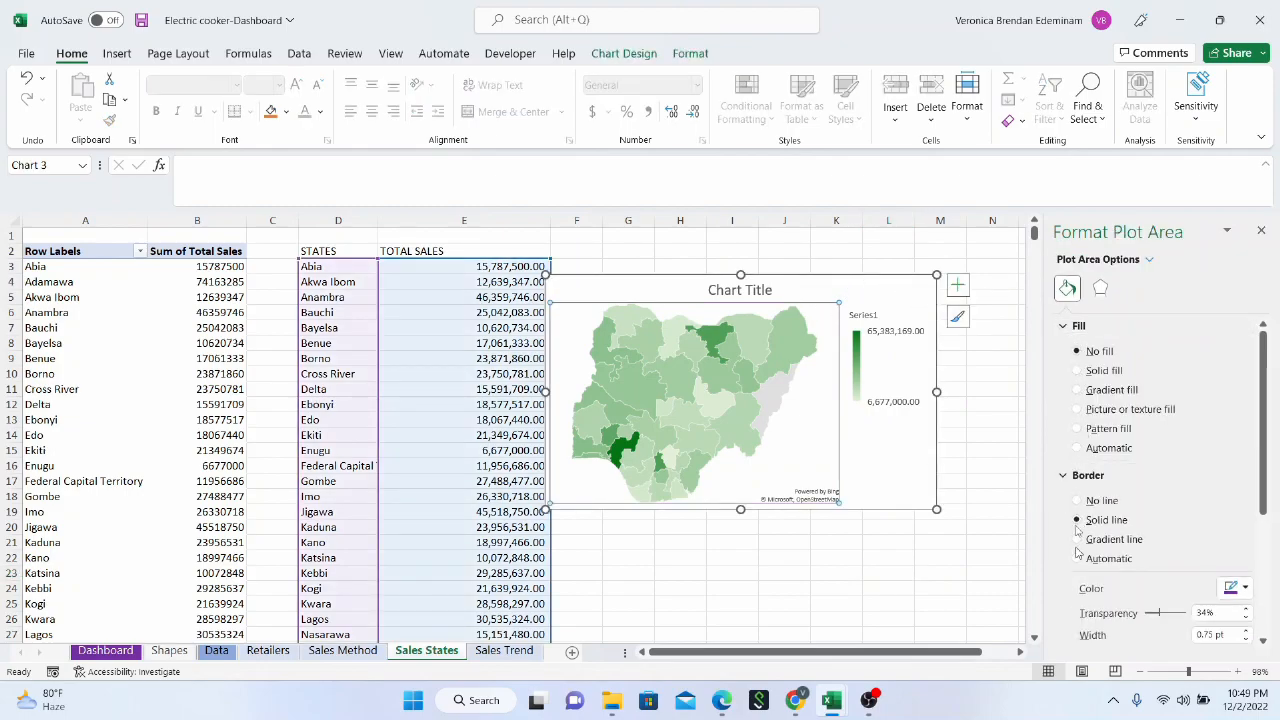
{"action": "left_click", "coordinate": [1078, 500]}
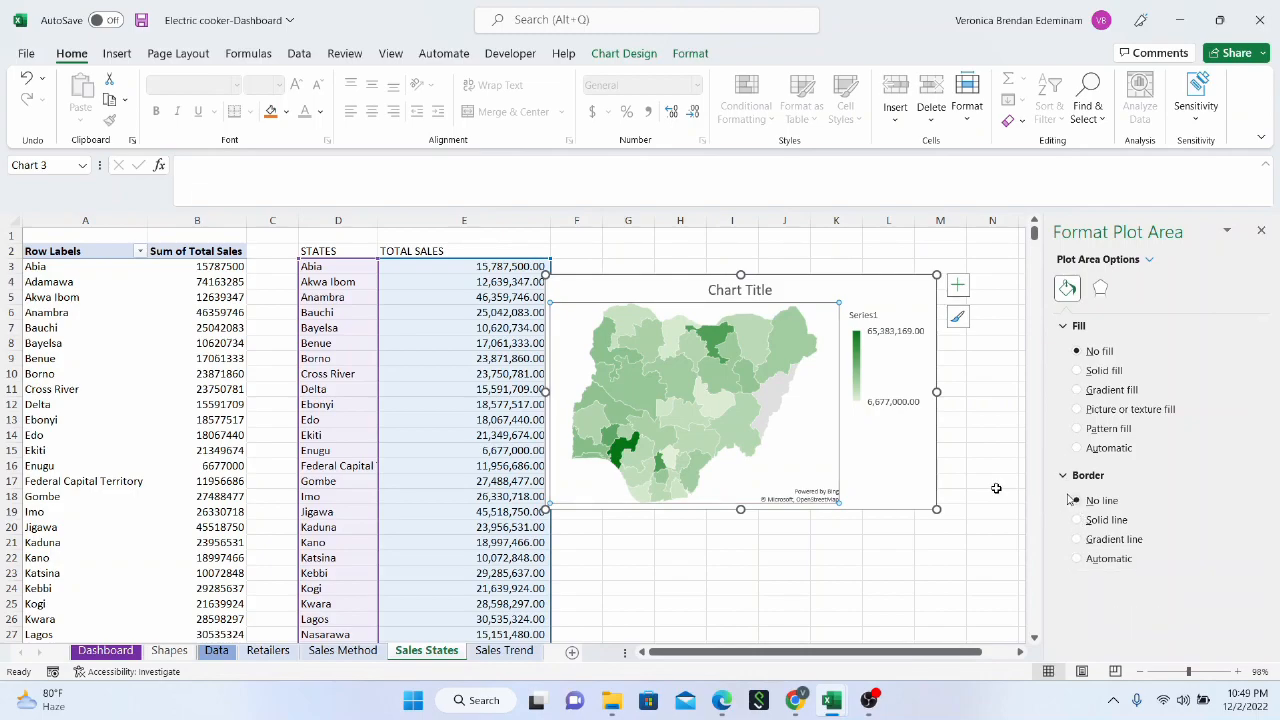
{"action": "left_click", "coordinate": [949, 510]}
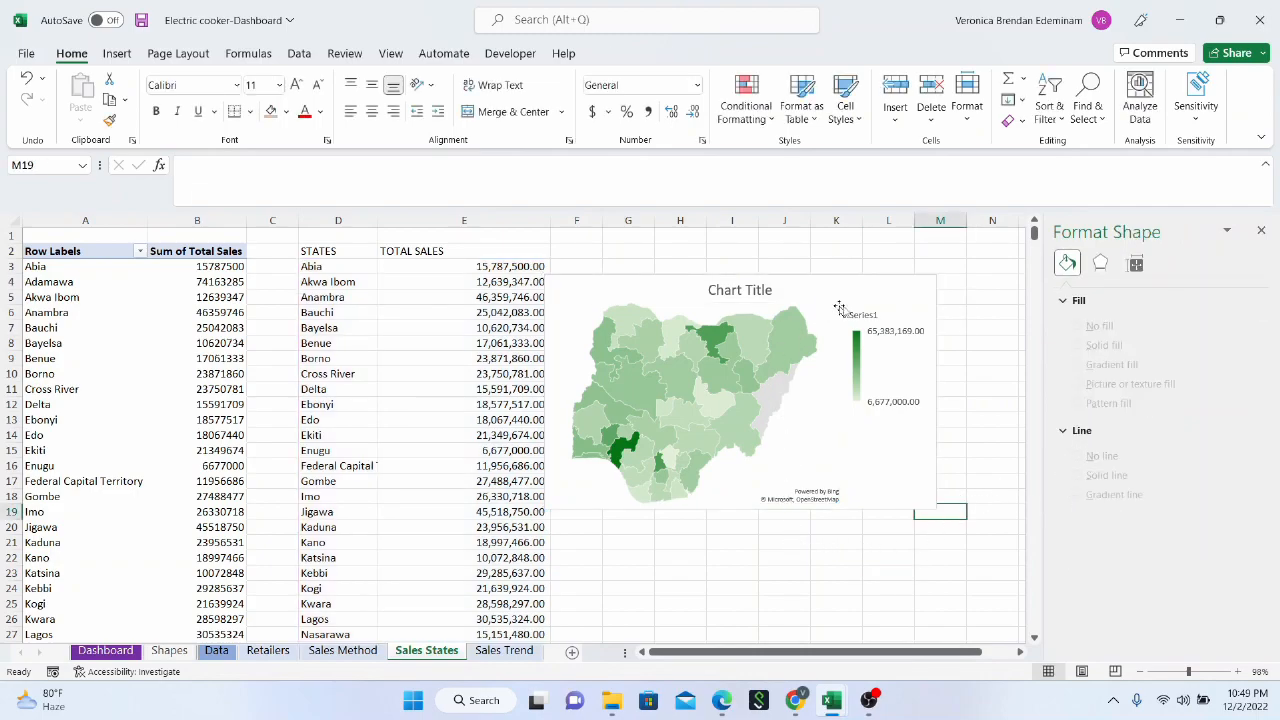
Delete the map chart's legend and chart title
{"action": "left_click", "coordinate": [884, 328]}
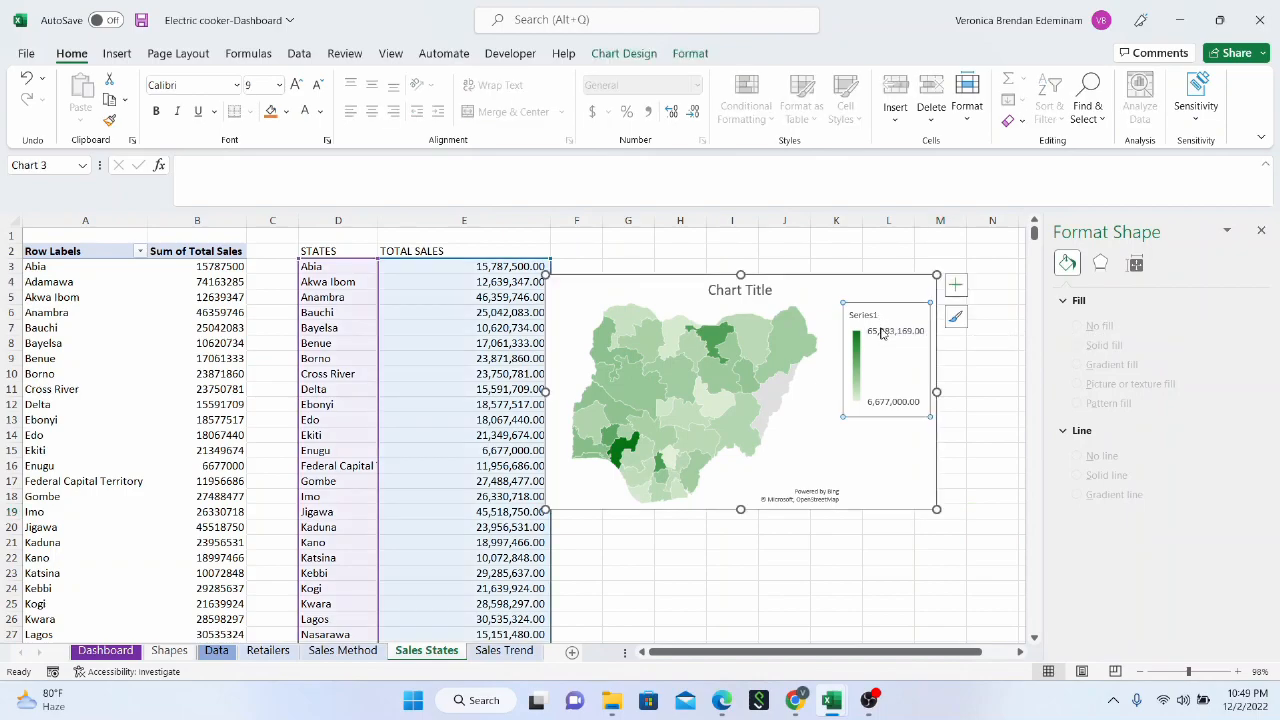
{"action": "key", "text": "Delete"}
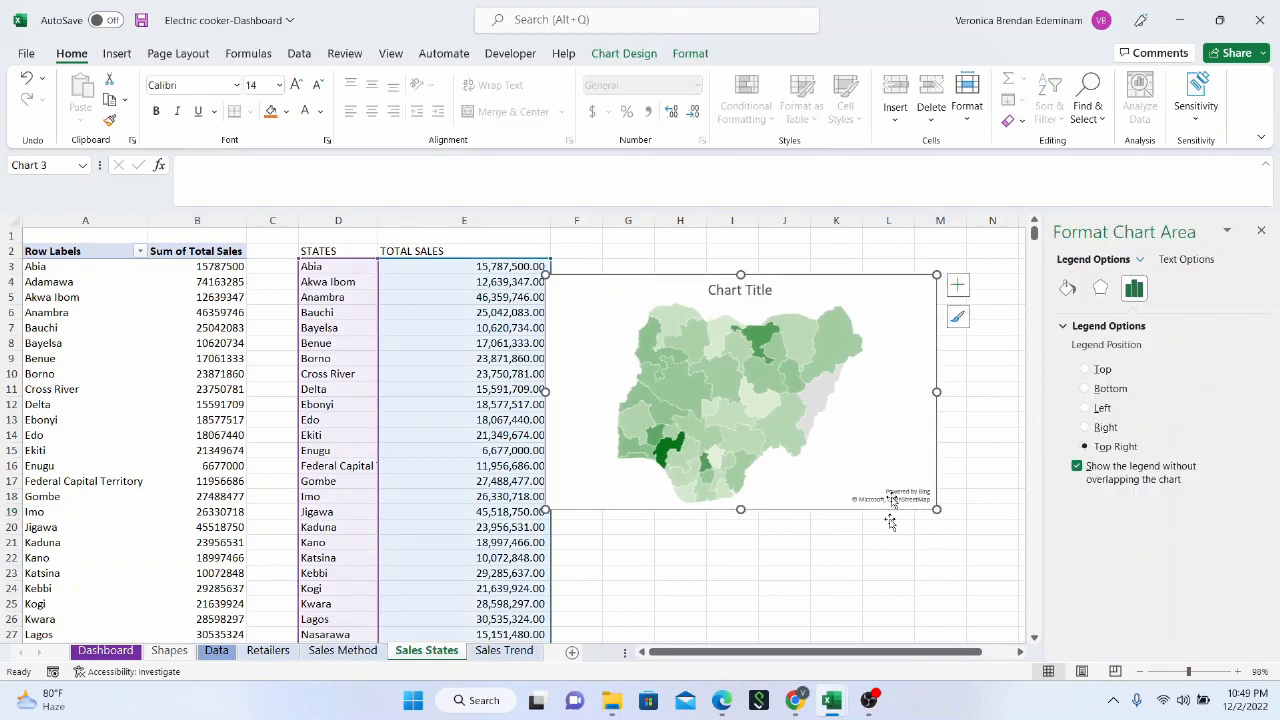
{"action": "left_click", "coordinate": [746, 293]}
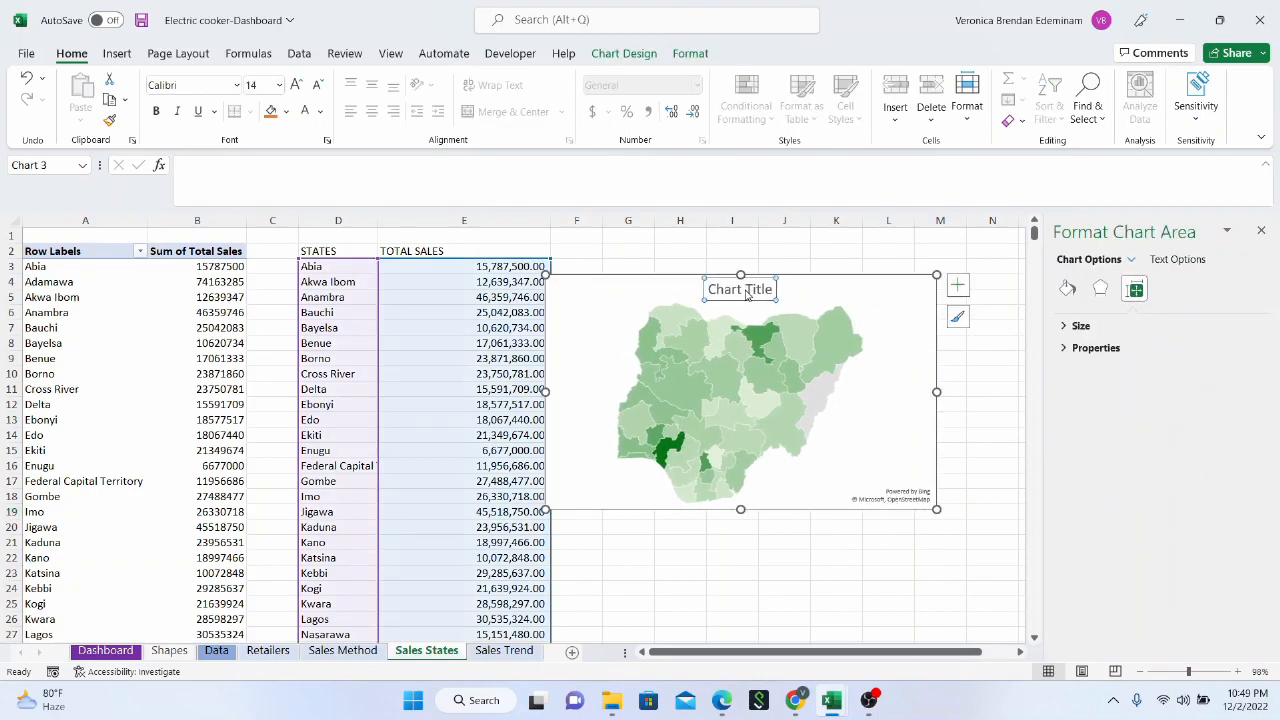
{"action": "key", "text": "Delete"}
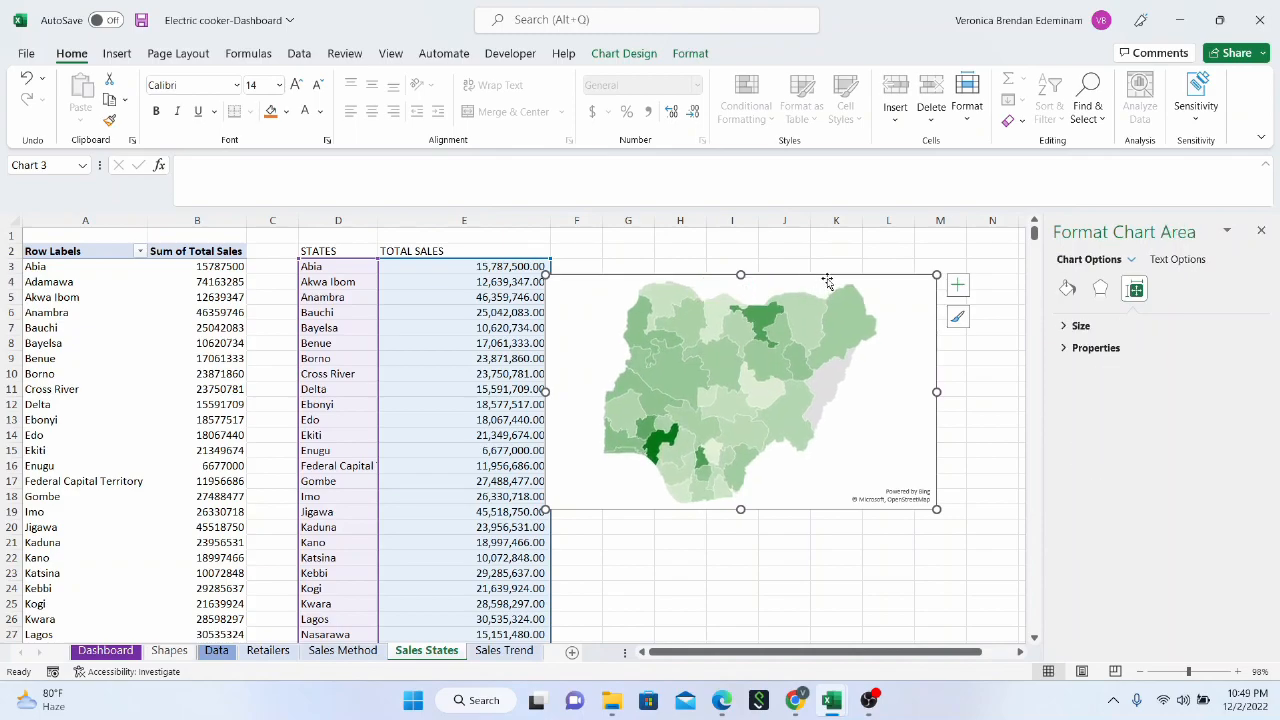
{"action": "right_click", "coordinate": [828, 280]}
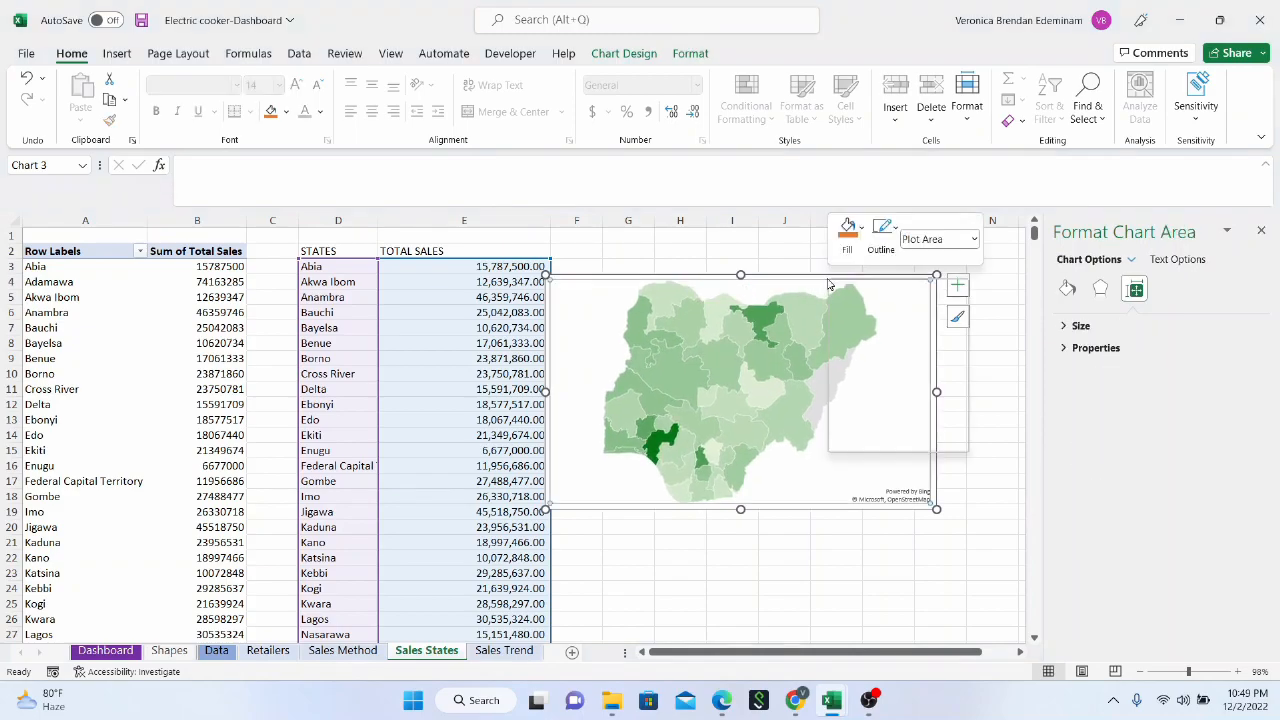
{"action": "left_click", "coordinate": [876, 488]}
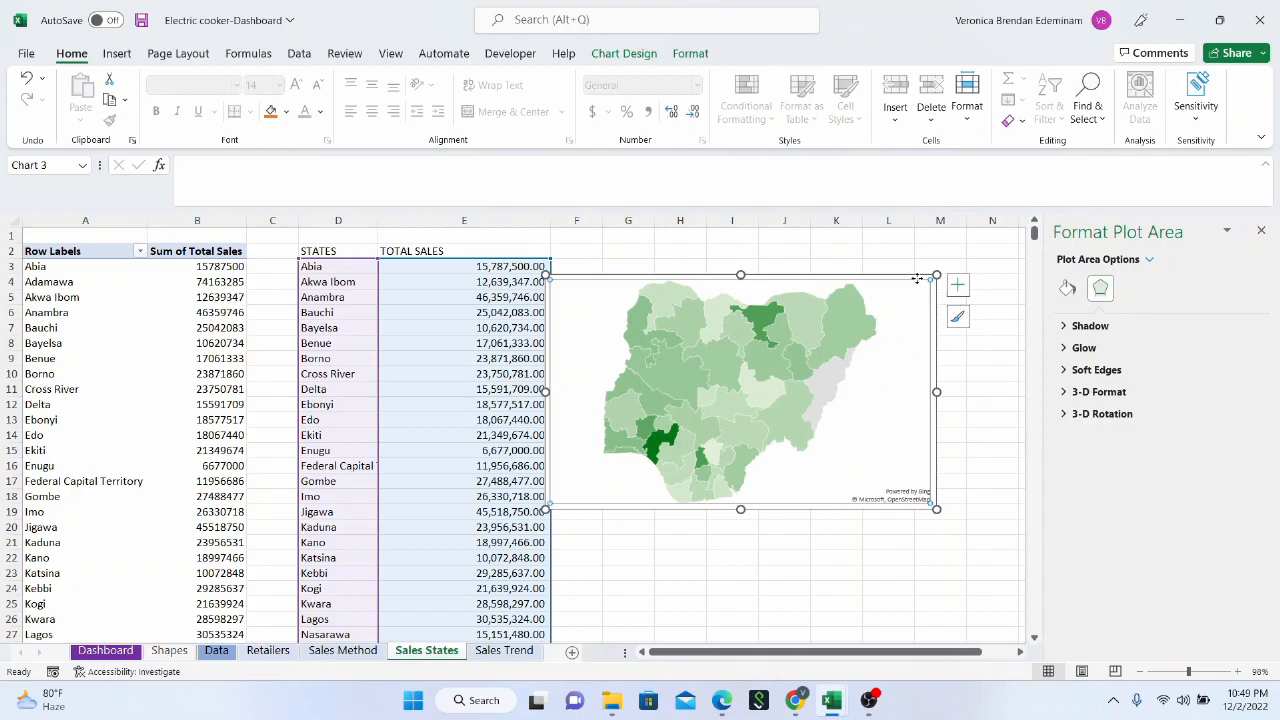
{"action": "left_click", "coordinate": [957, 285]}
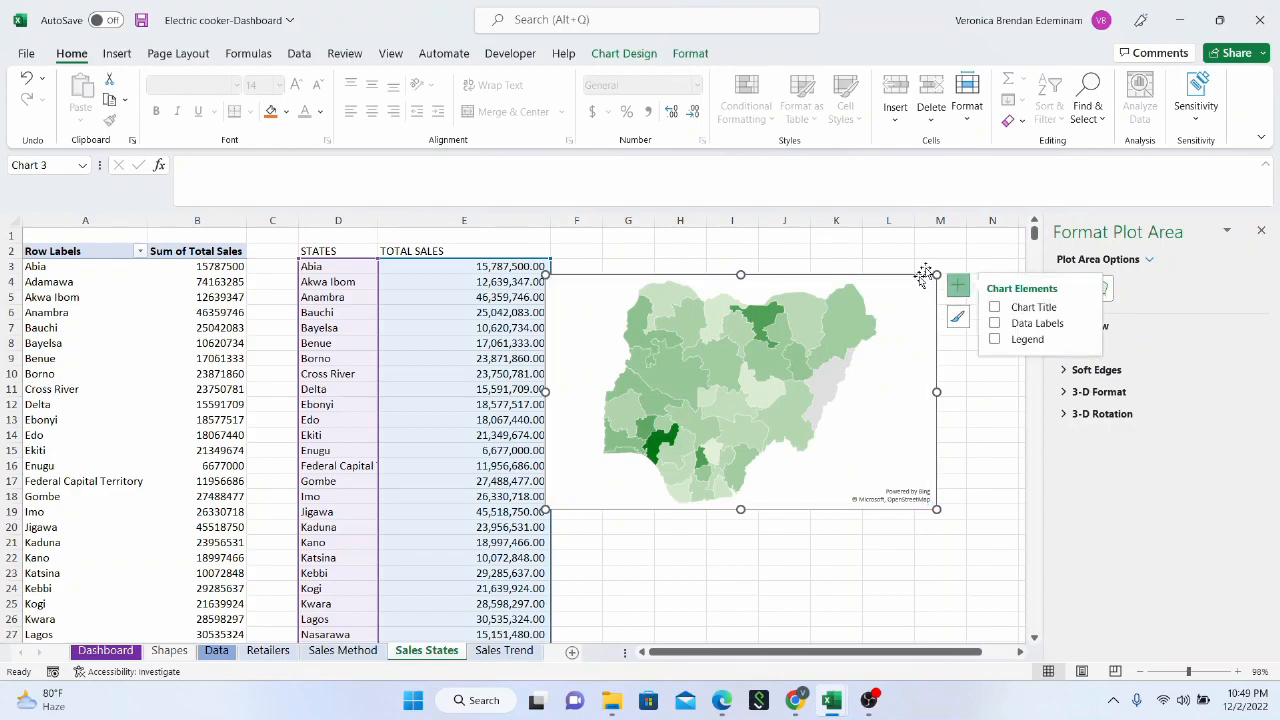
Copy the map chart and paste it onto the Dashboard sheet at the right-hand empty panel below the SALES BY MONTH chart
{"action": "key", "text": "ctrl+c"}
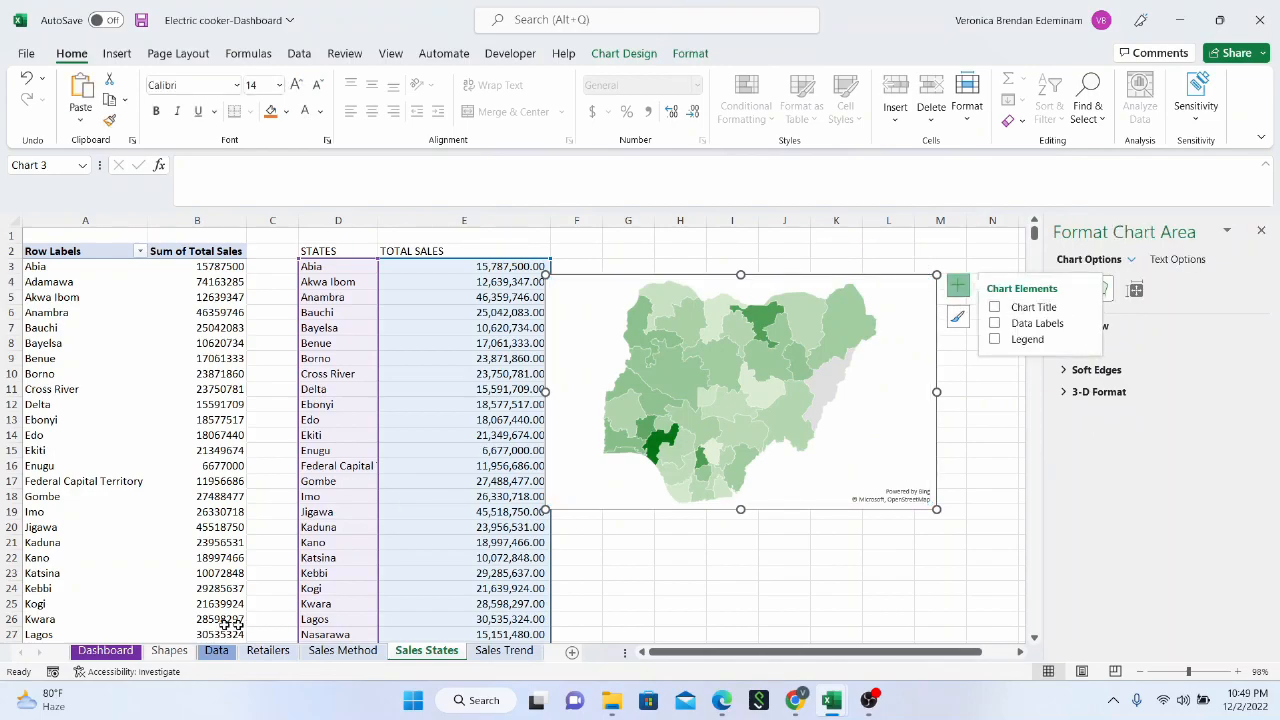
{"action": "left_click", "coordinate": [124, 657]}
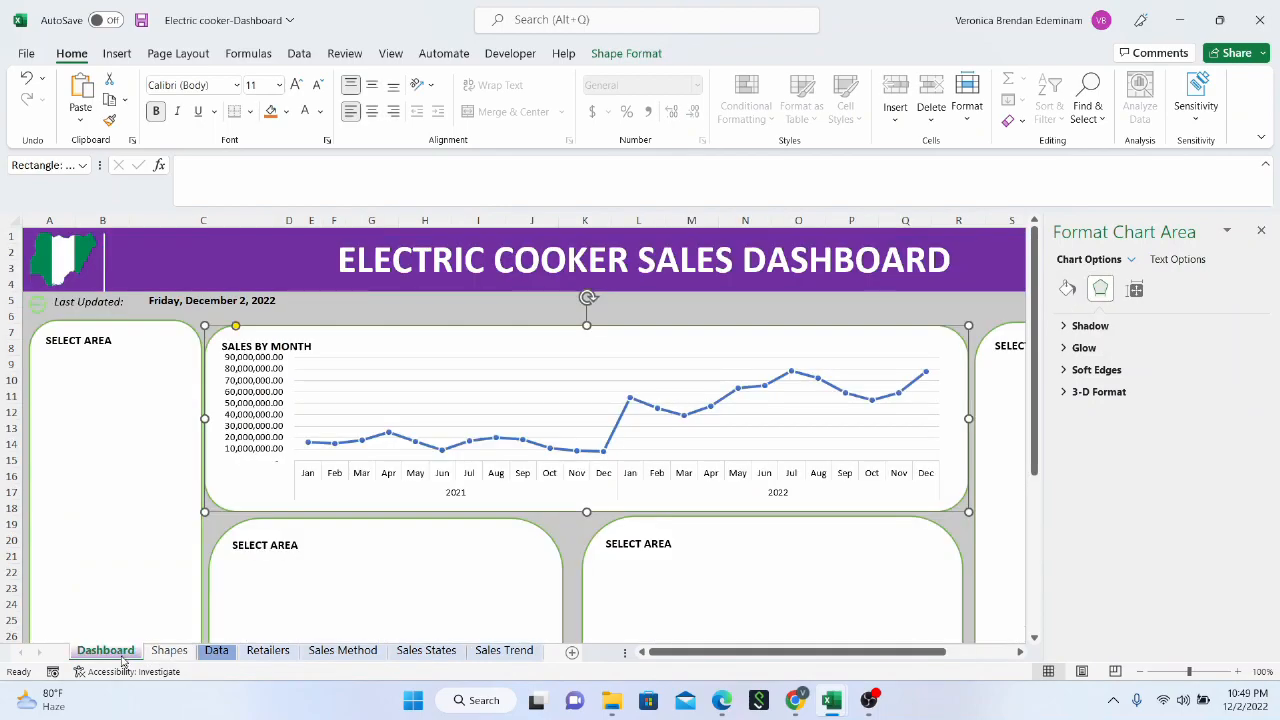
{"action": "scroll", "coordinate": [516, 524], "scroll_direction": "down", "scroll_amount": 2}
{"action": "scroll", "coordinate": [516, 524], "scroll_direction": "down", "scroll_amount": 1}
{"action": "left_click", "coordinate": [803, 494]}
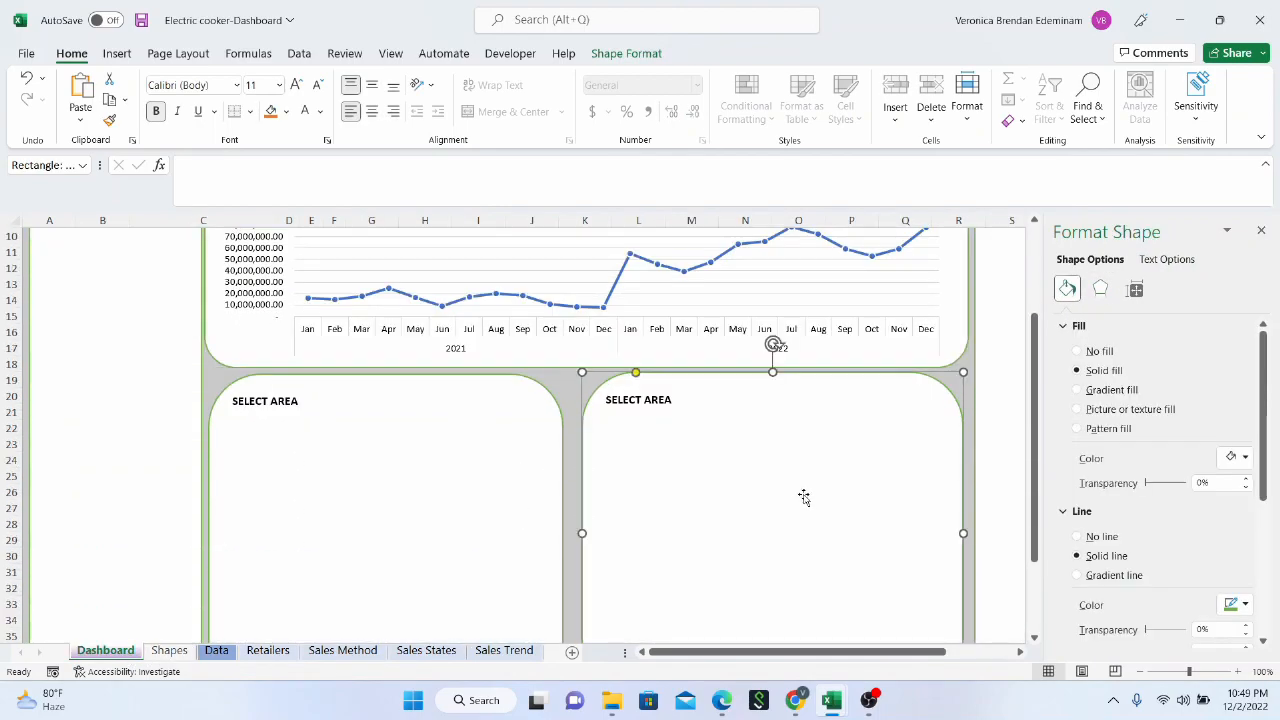
{"action": "scroll", "coordinate": [509, 446], "scroll_direction": "down", "scroll_amount": 2}
{"action": "left_click", "coordinate": [370, 405]}
{"action": "left_click", "coordinate": [710, 407]}
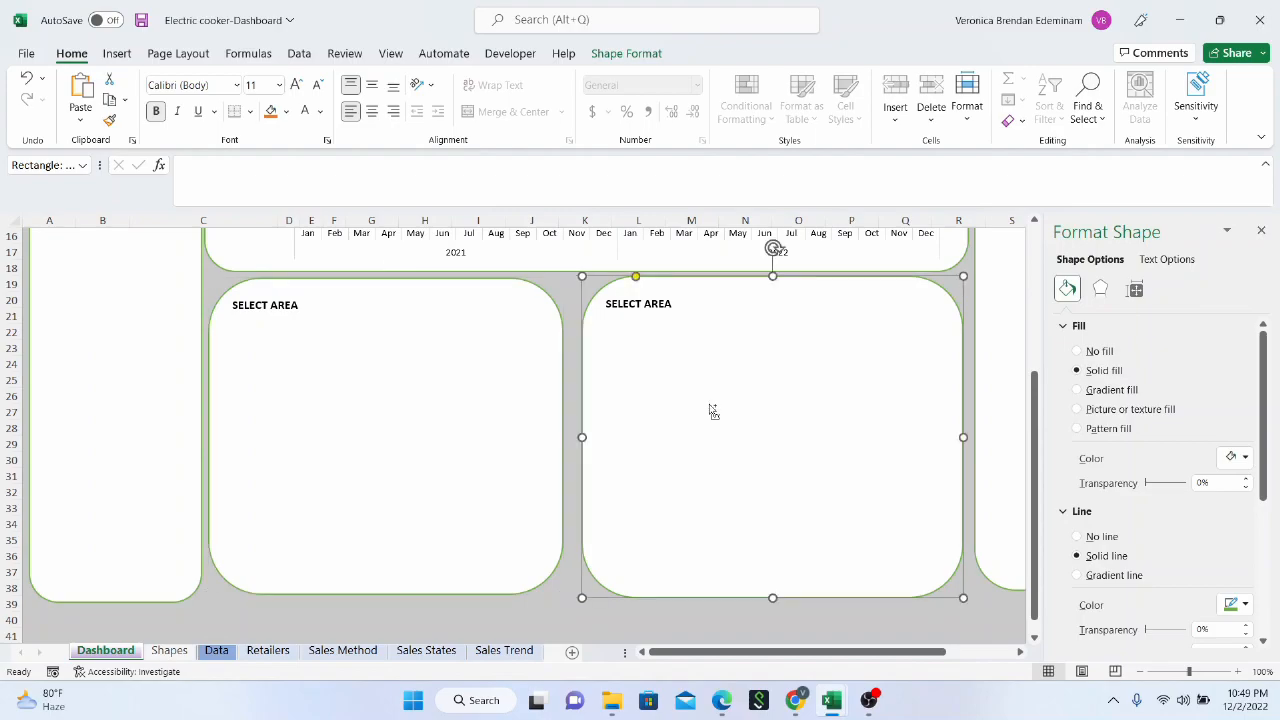
{"action": "key", "text": "ctrl+v"}
Resize and position the pasted map so that it covers the right-hand SELECT AREA panel
{"action": "left_click_drag", "start_coordinate": [984, 518], "coordinate": [908, 531]}
{"action": "left_click_drag", "start_coordinate": [746, 534], "coordinate": [752, 578]}
{"action": "left_click_drag", "start_coordinate": [908, 428], "coordinate": [949, 445]}
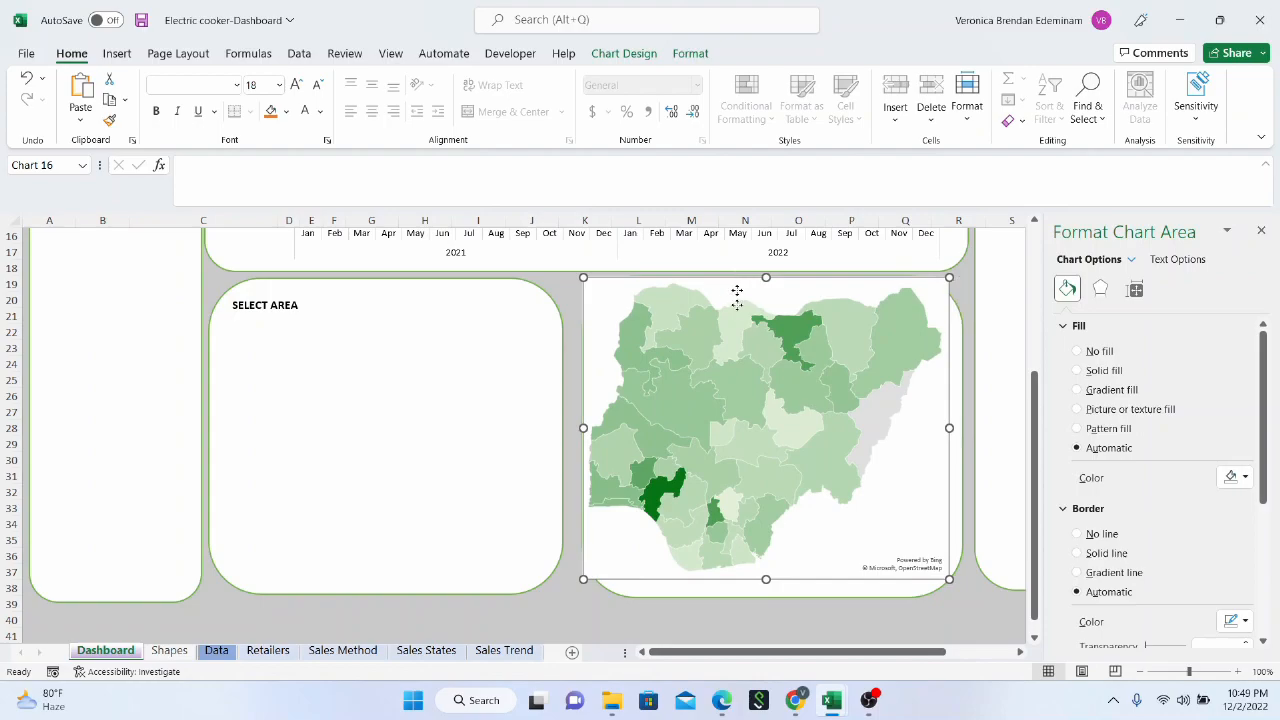
Shift the map down off the panel's heading and change the heading to SALES BY STATES
{"action": "left_click_drag", "start_coordinate": [736, 300], "coordinate": [737, 376]}
{"action": "left_click", "coordinate": [700, 316]}
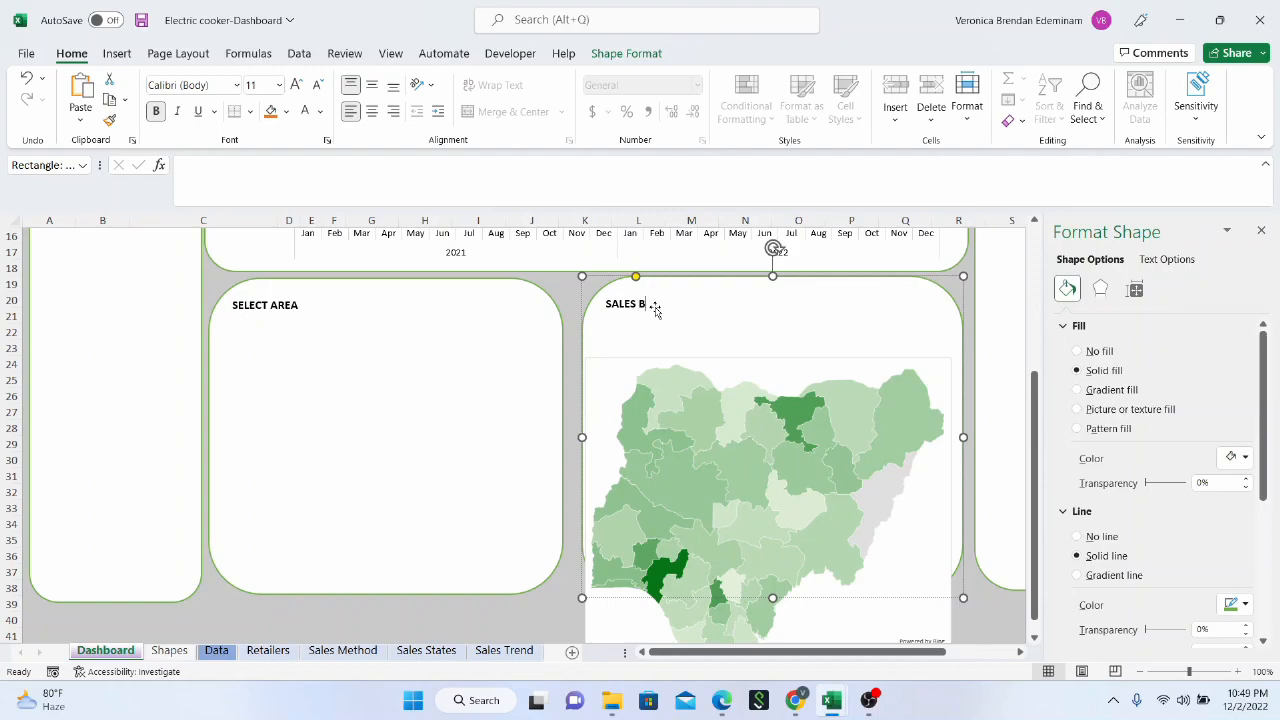
{"action": "left_click", "coordinate": [747, 360]}
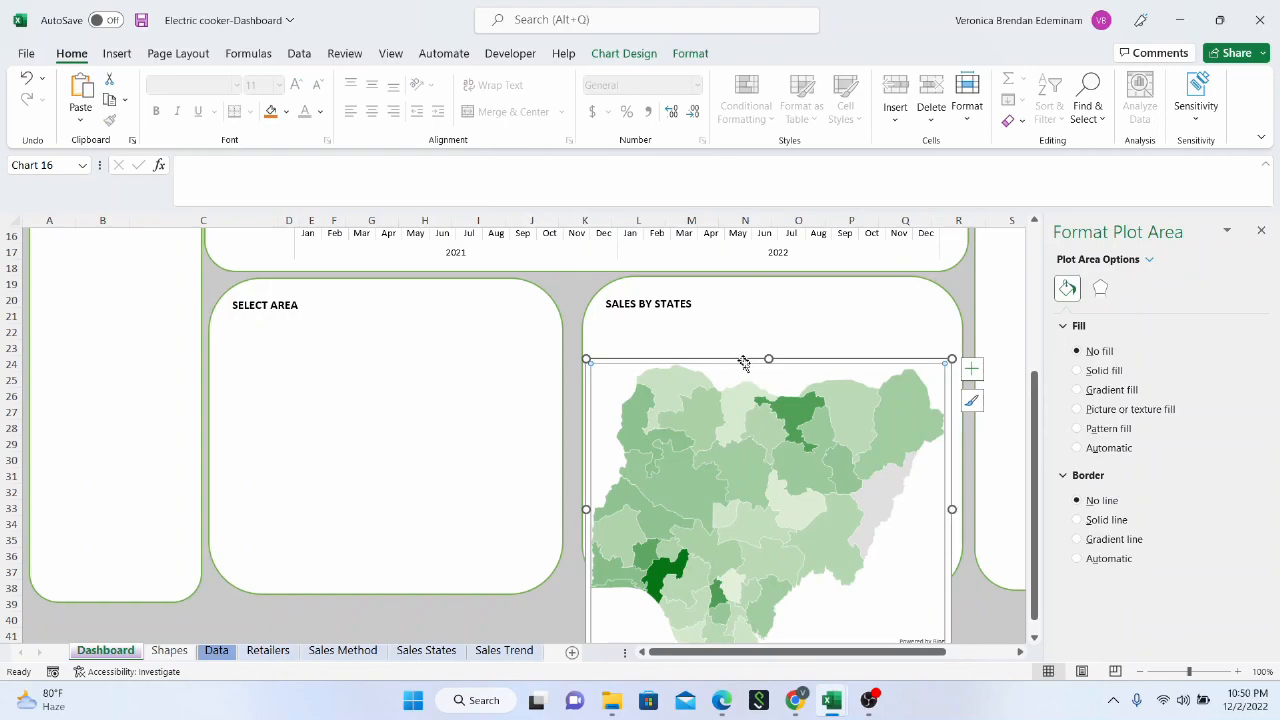
Move the map back up over its panel and set the chart area to no border line and no fill
{"action": "left_click_drag", "start_coordinate": [746, 355], "coordinate": [748, 293]}
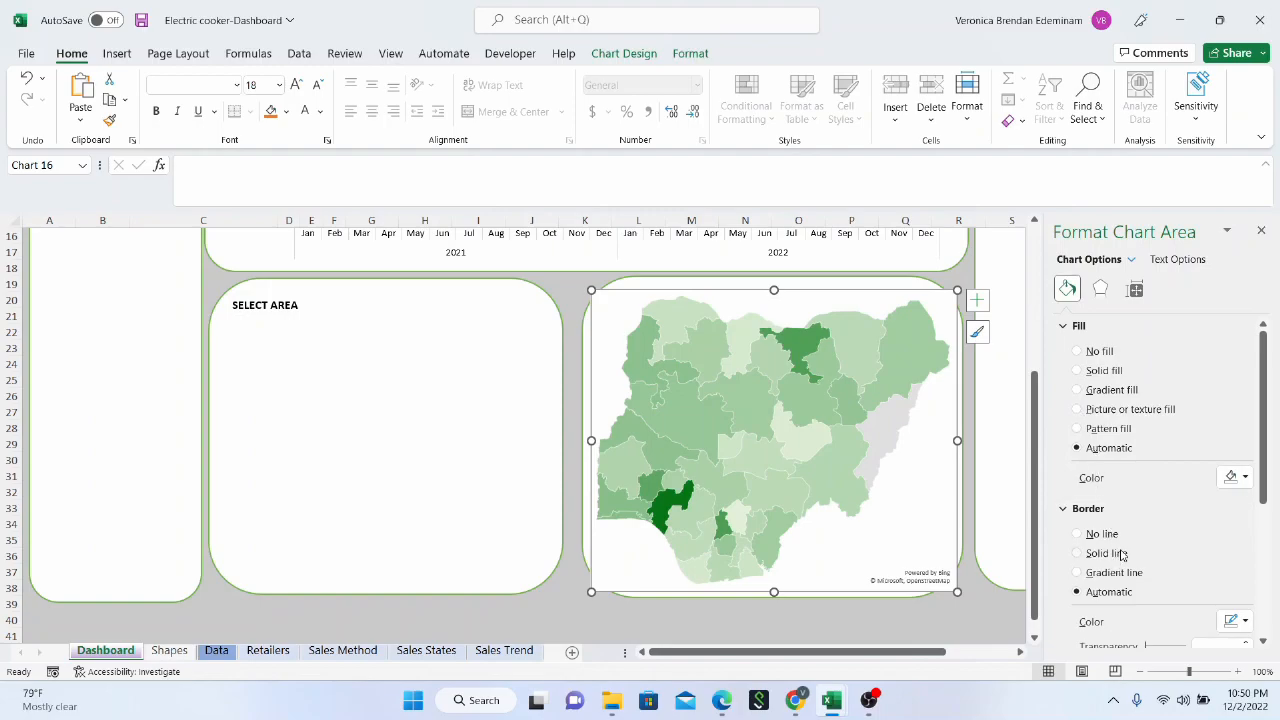
{"action": "scroll", "coordinate": [1110, 540], "scroll_direction": "down", "scroll_amount": 1}
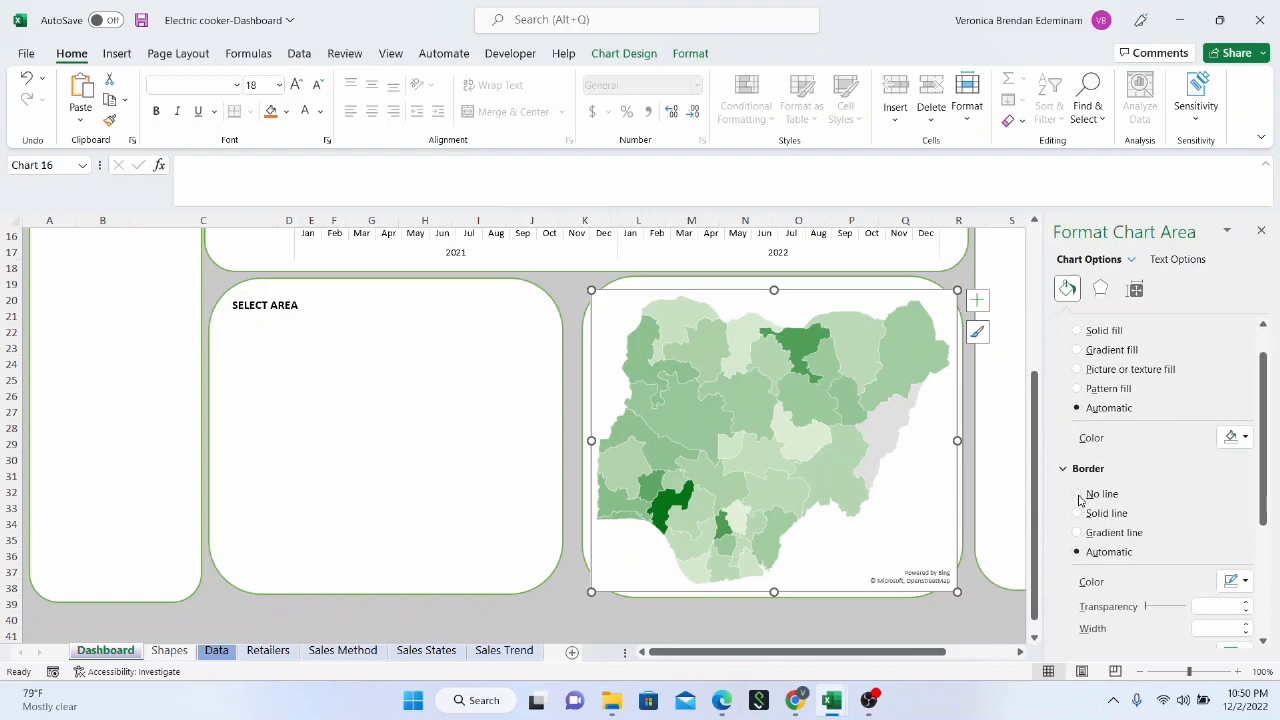
{"action": "left_click", "coordinate": [1080, 496]}
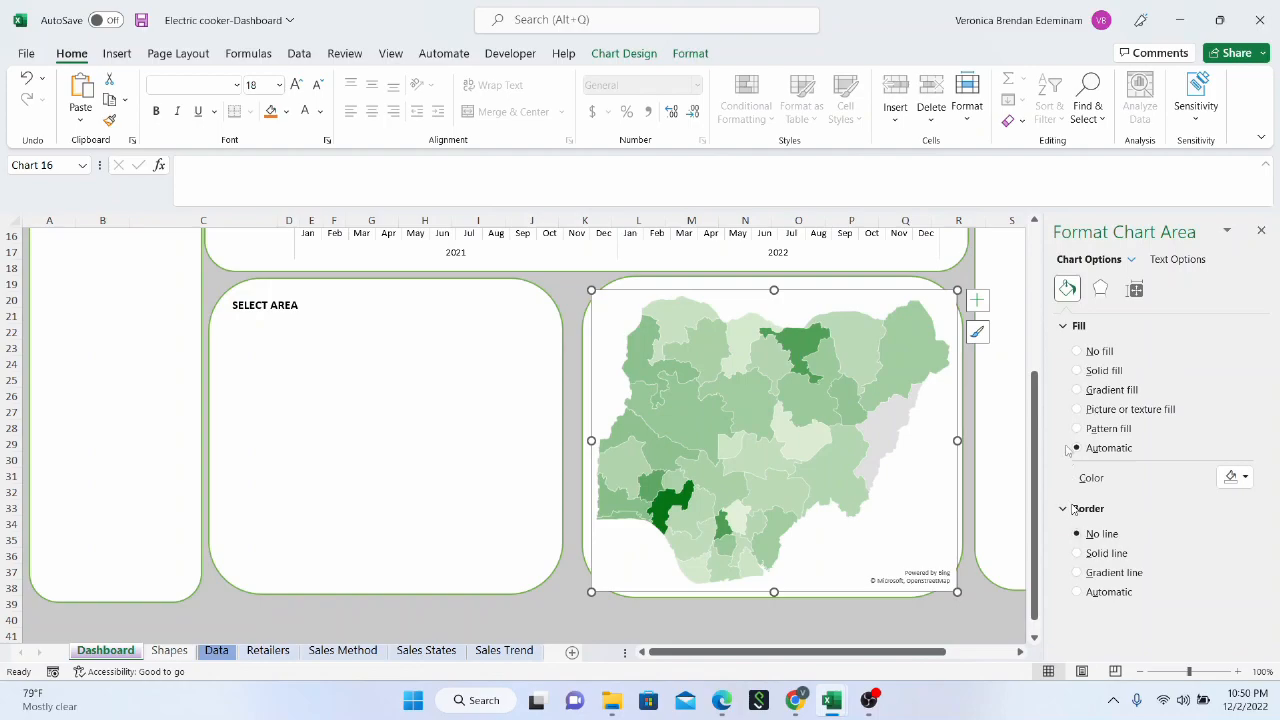
{"action": "left_click", "coordinate": [1080, 351]}
Place the map just below the SALES BY STATES heading and shrink it slightly to fit inside the panel
{"action": "left_click", "coordinate": [797, 318]}
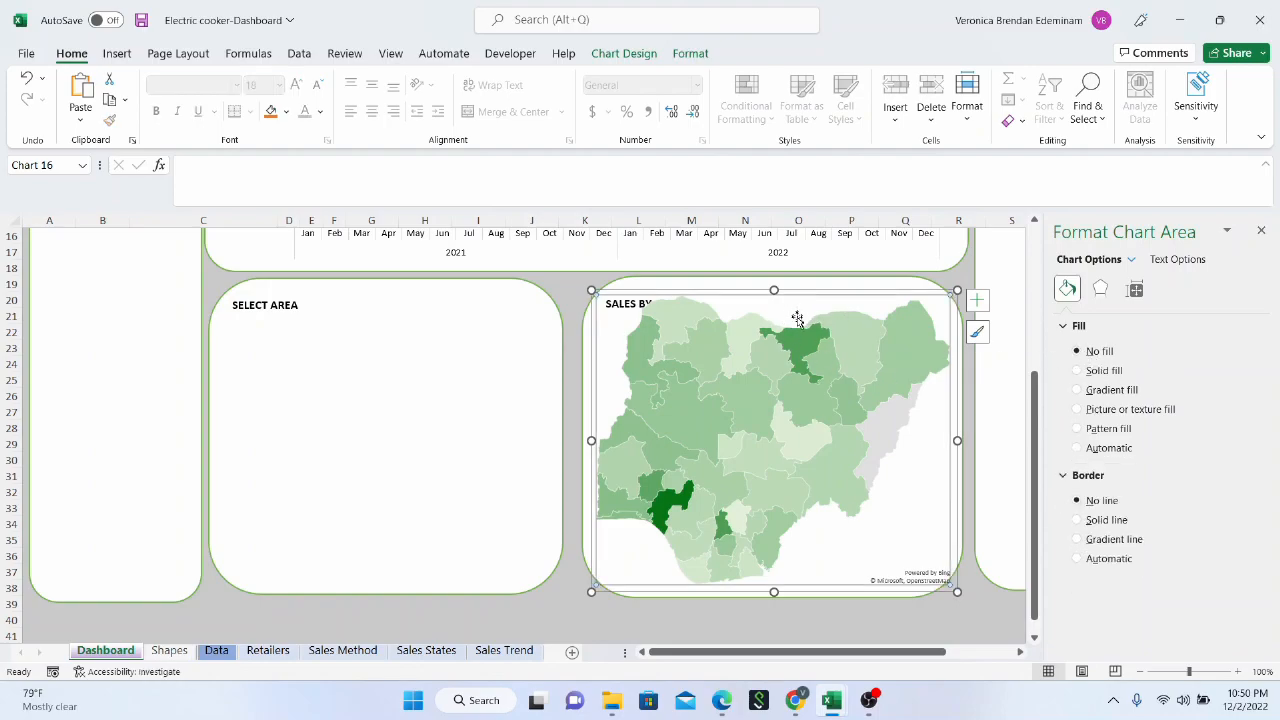
{"action": "left_click_drag", "start_coordinate": [804, 294], "coordinate": [798, 313]}
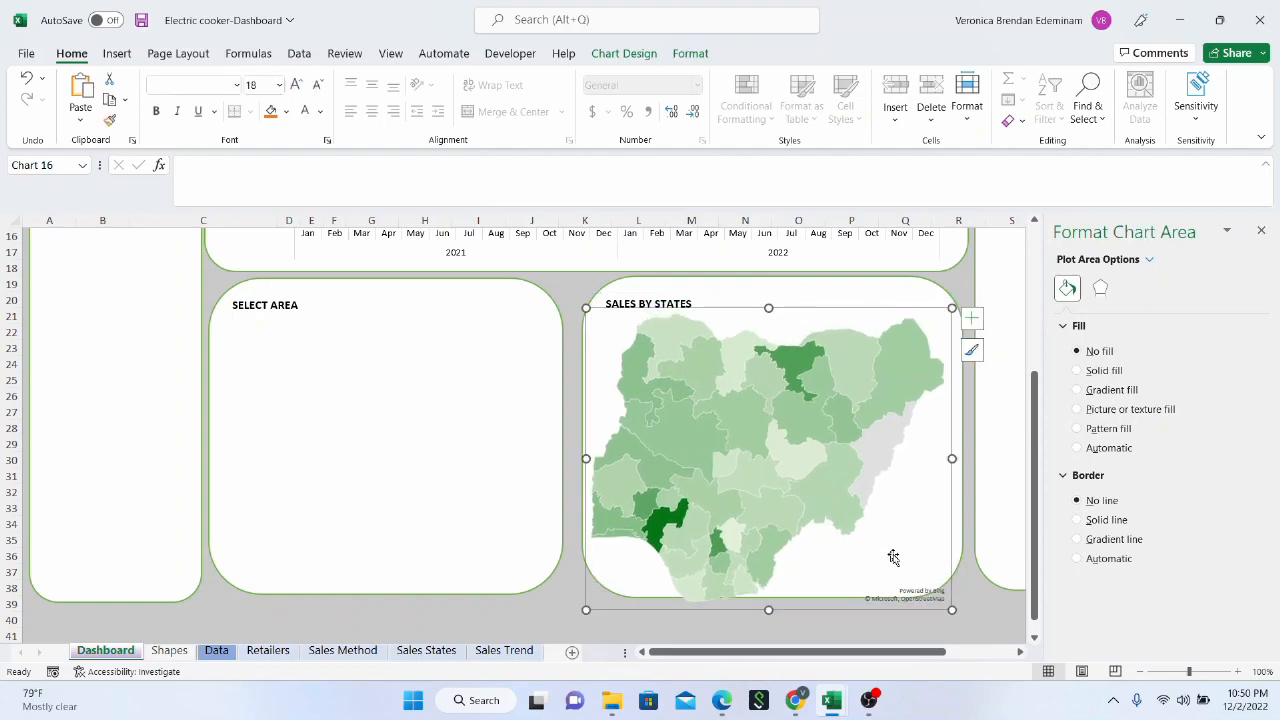
{"action": "left_click_drag", "start_coordinate": [951, 608], "coordinate": [935, 593]}
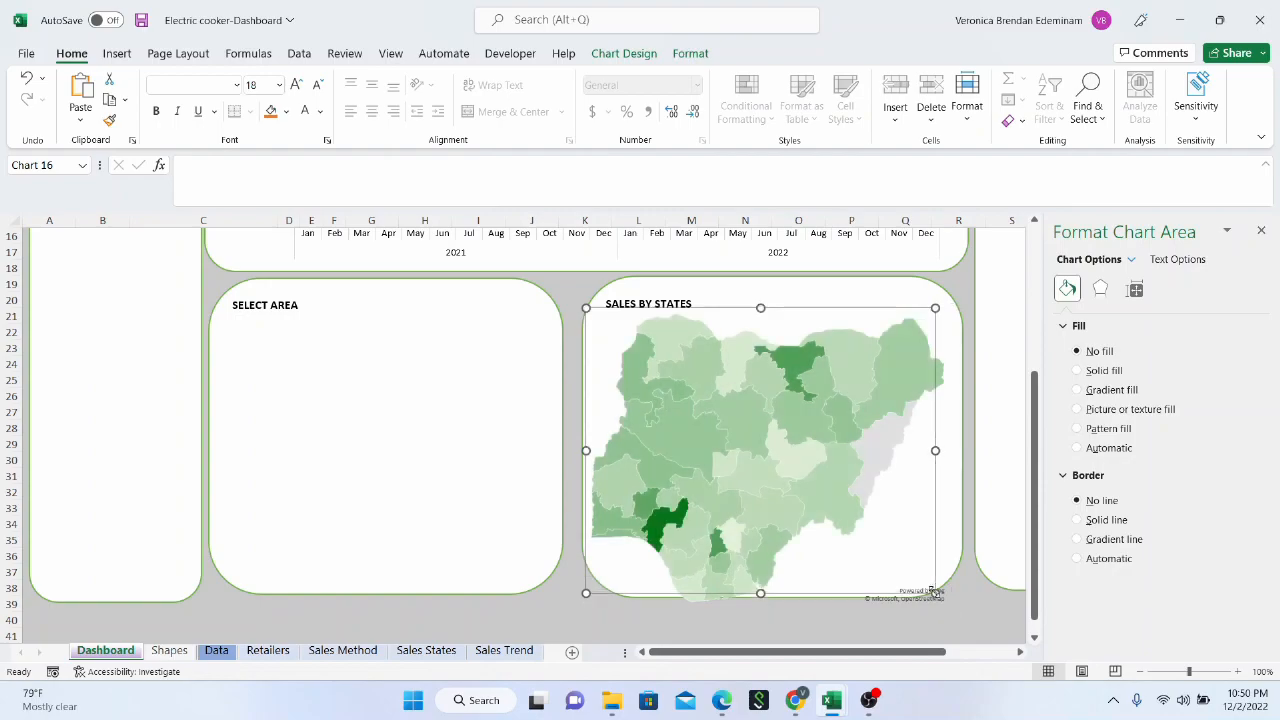
{"action": "left_click", "coordinate": [837, 291]}
Insert a doughnut PivotChart based on the pivot table in the Sales Method sheet
{"action": "left_click", "coordinate": [450, 397]}
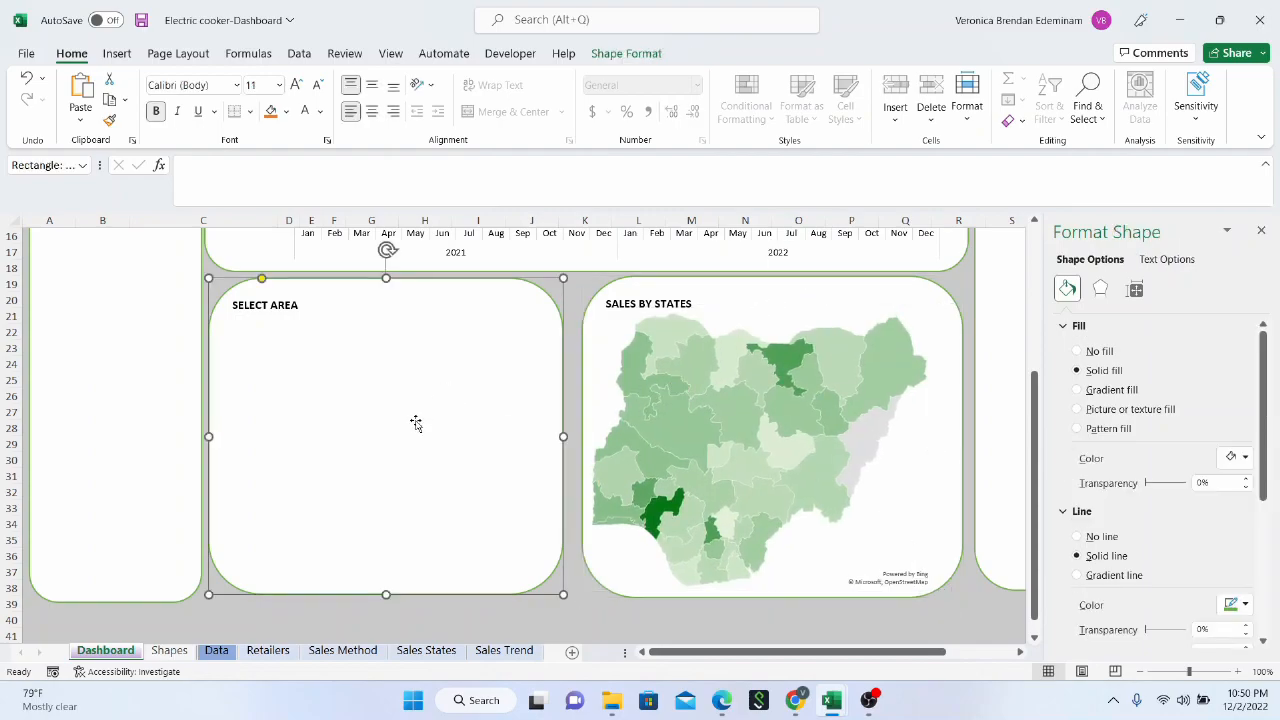
{"action": "scroll", "coordinate": [417, 423], "scroll_direction": "up", "scroll_amount": 5}
{"action": "scroll", "coordinate": [400, 460], "scroll_direction": "down", "scroll_amount": 4}
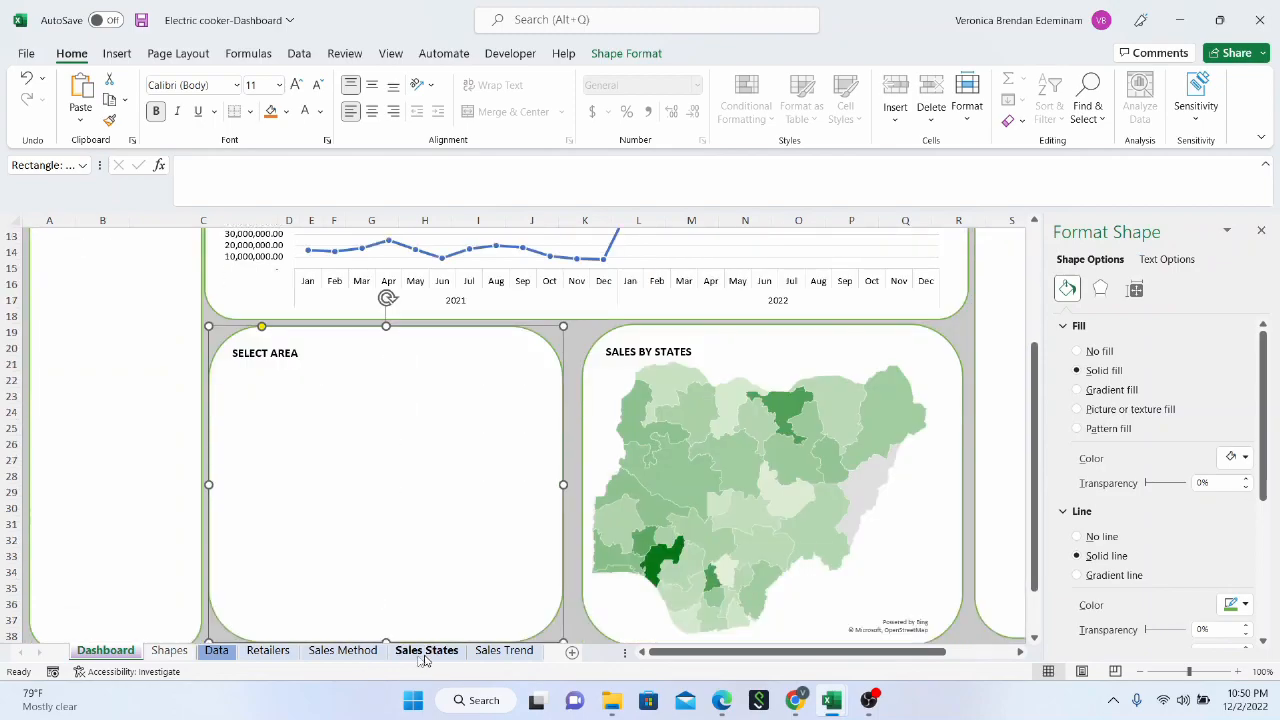
{"action": "left_click", "coordinate": [343, 651]}
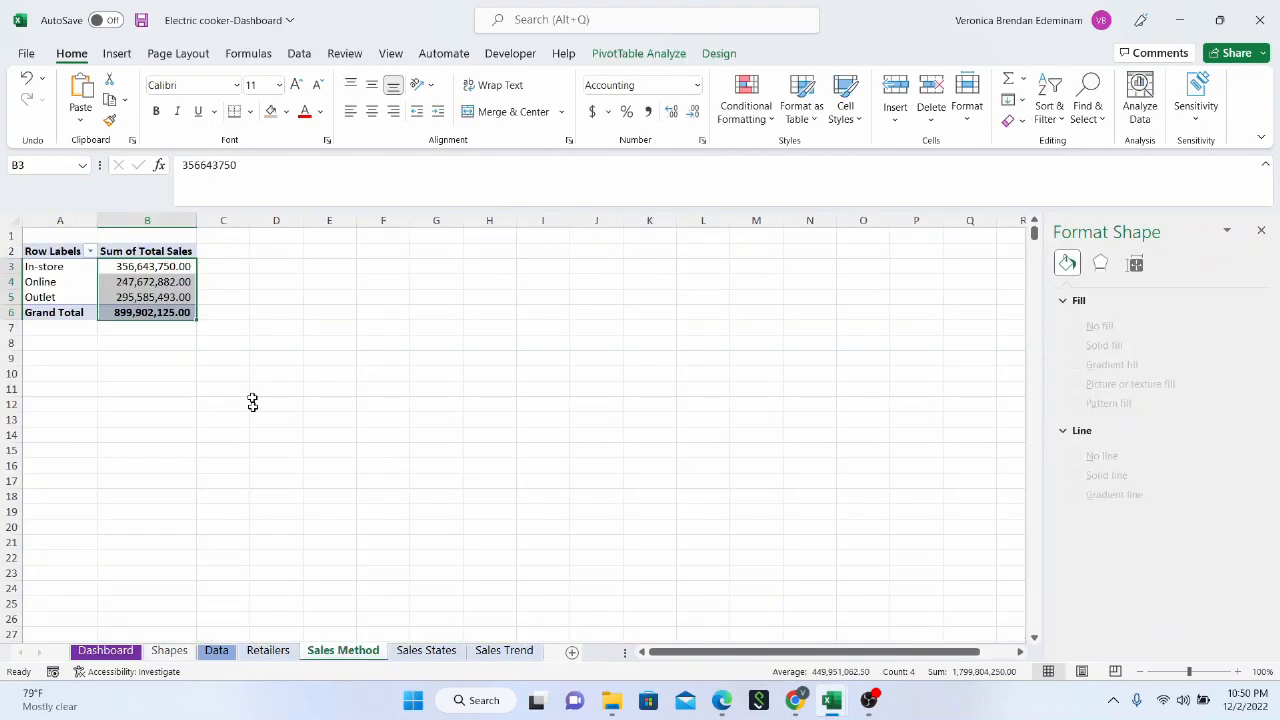
{"action": "left_click", "coordinate": [137, 265]}
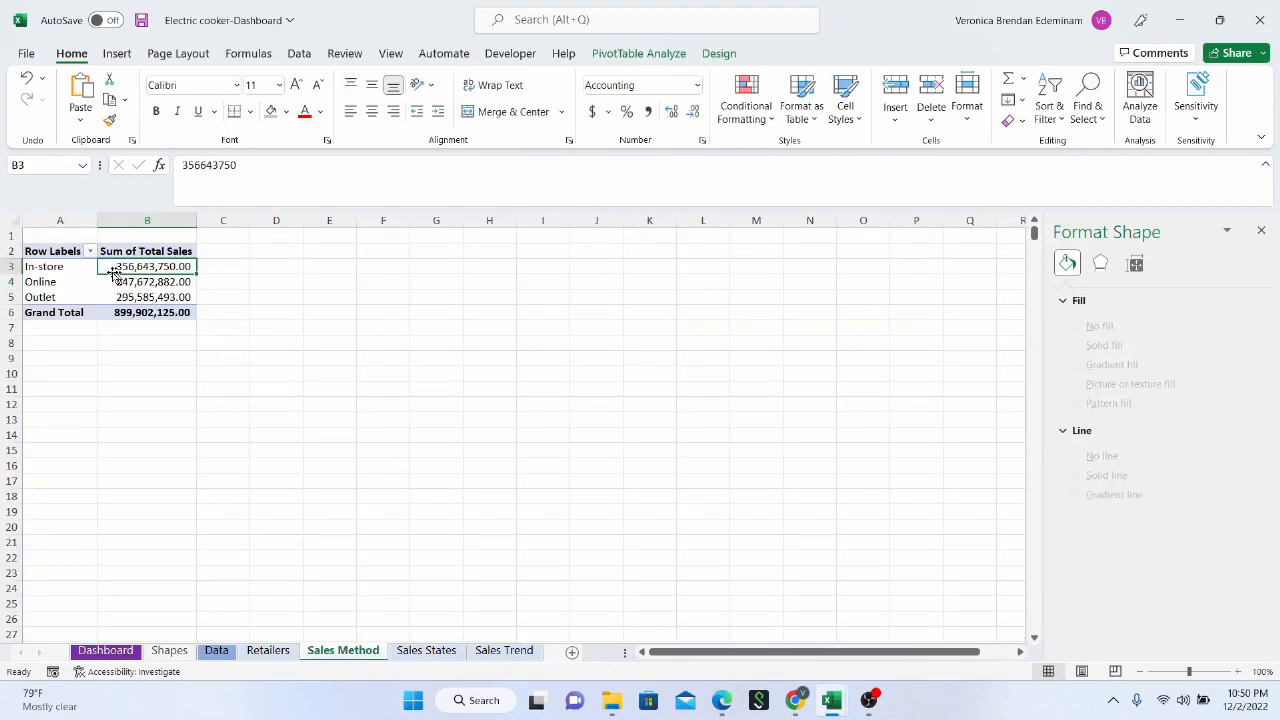
{"action": "left_click", "coordinate": [636, 56]}
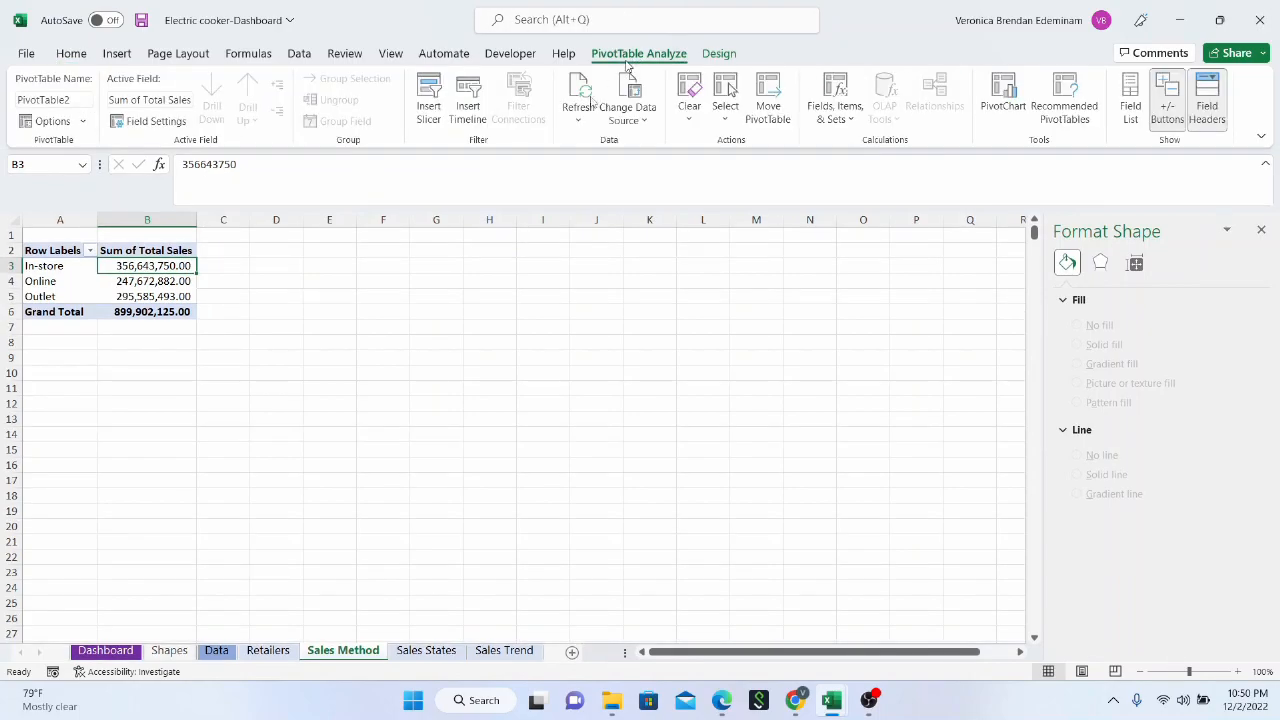
{"action": "left_click", "coordinate": [1005, 98]}
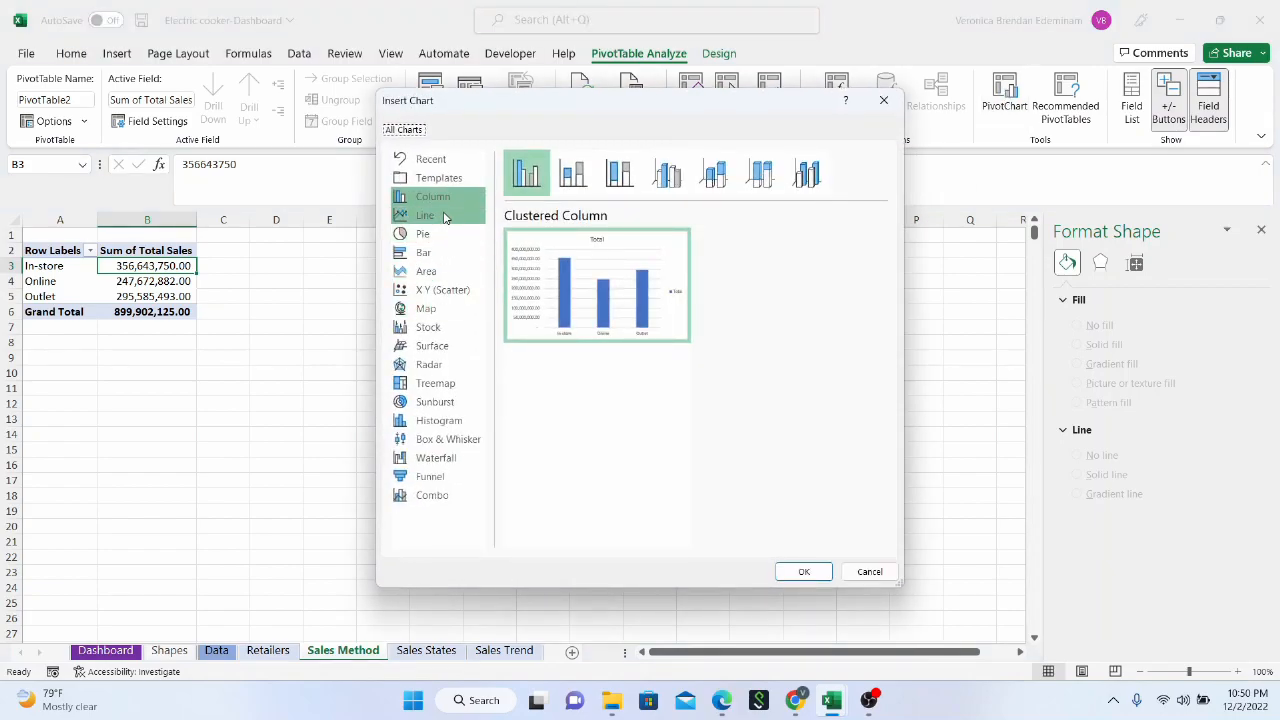
{"action": "left_click", "coordinate": [444, 236]}
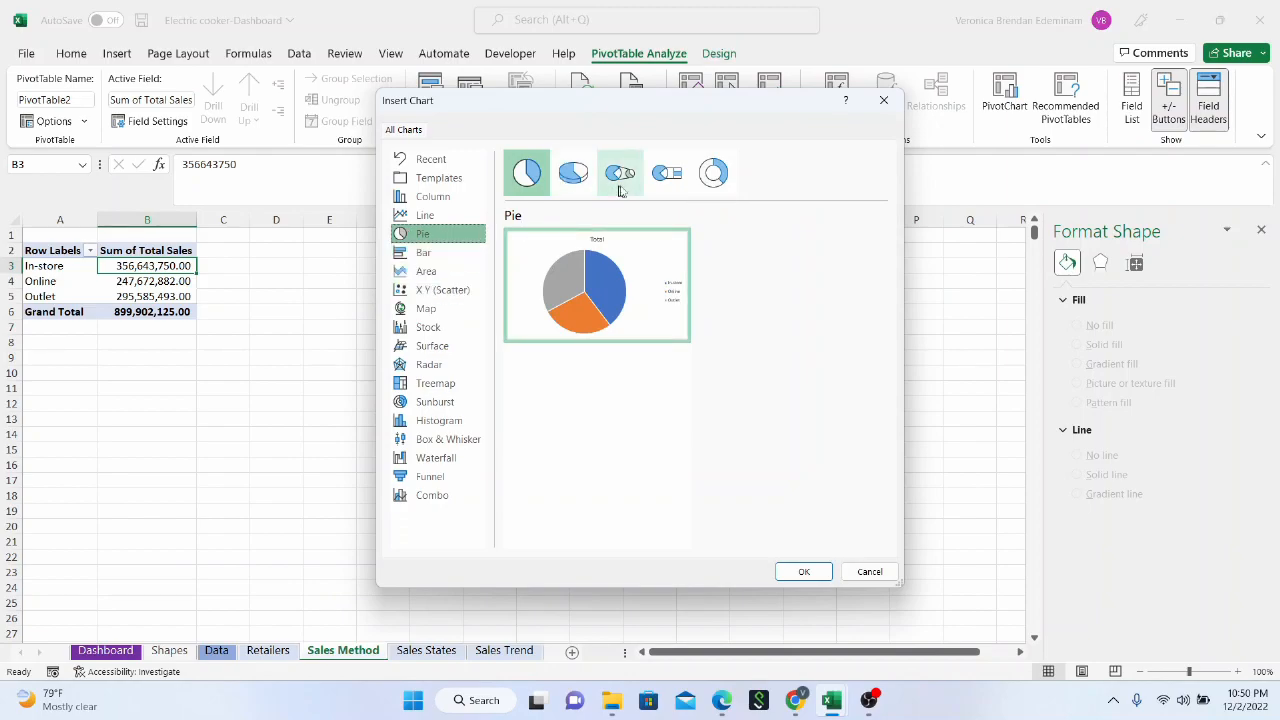
{"action": "left_click", "coordinate": [713, 173]}
{"action": "mouse_move", "coordinate": [651, 250]}
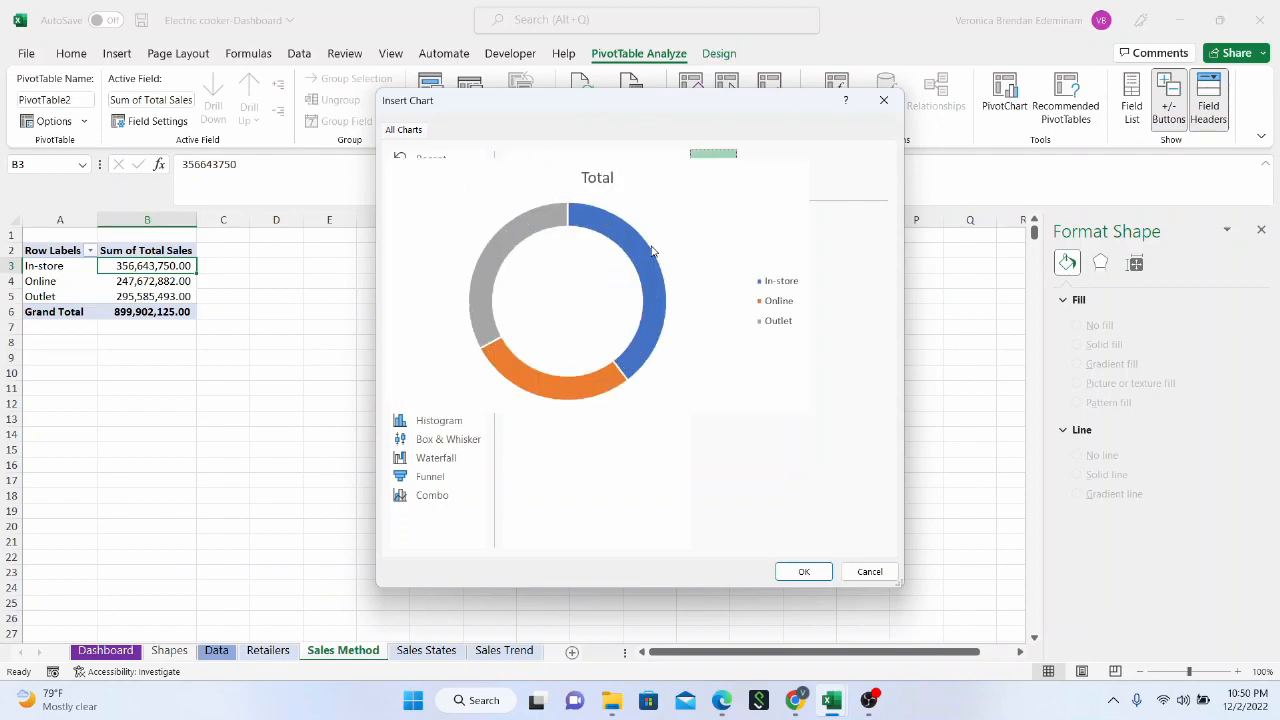
{"action": "left_click", "coordinate": [791, 566]}
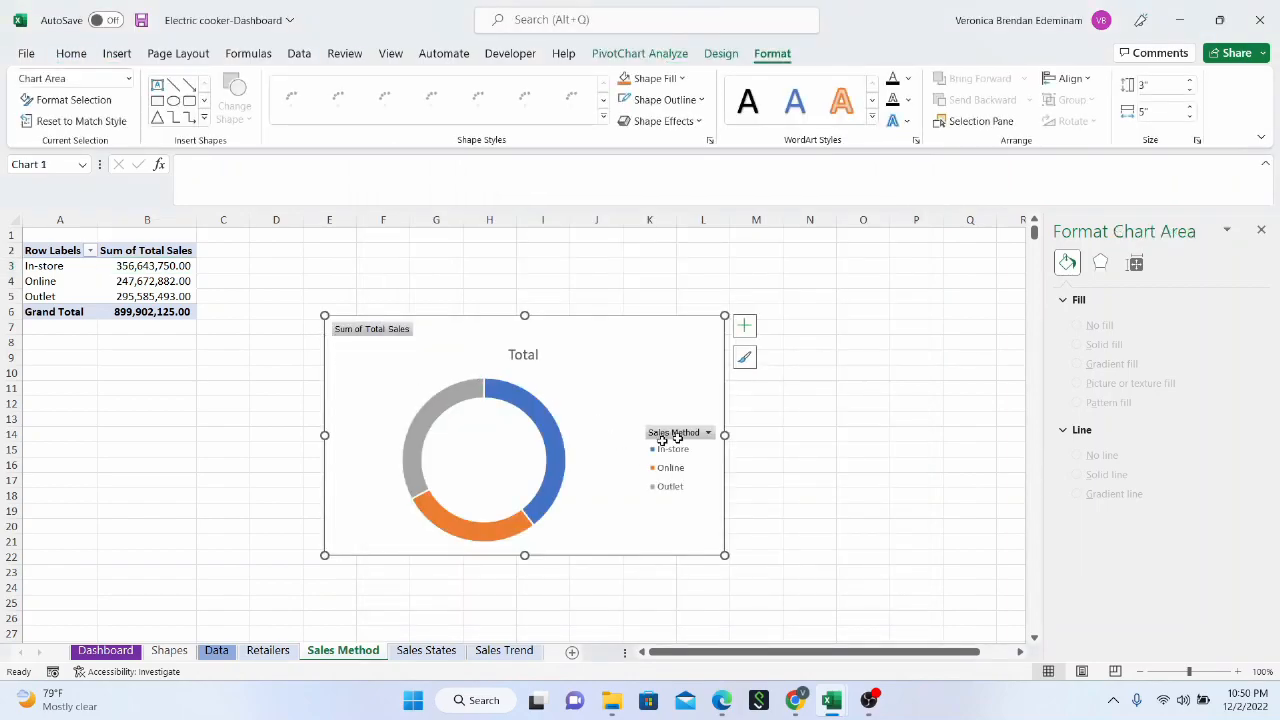
Hide all field buttons on the doughnut chart and shrink the chart to about 2.61" high by 4.11" wide
{"action": "left_click", "coordinate": [387, 334]}
{"action": "right_click", "coordinate": [388, 334]}
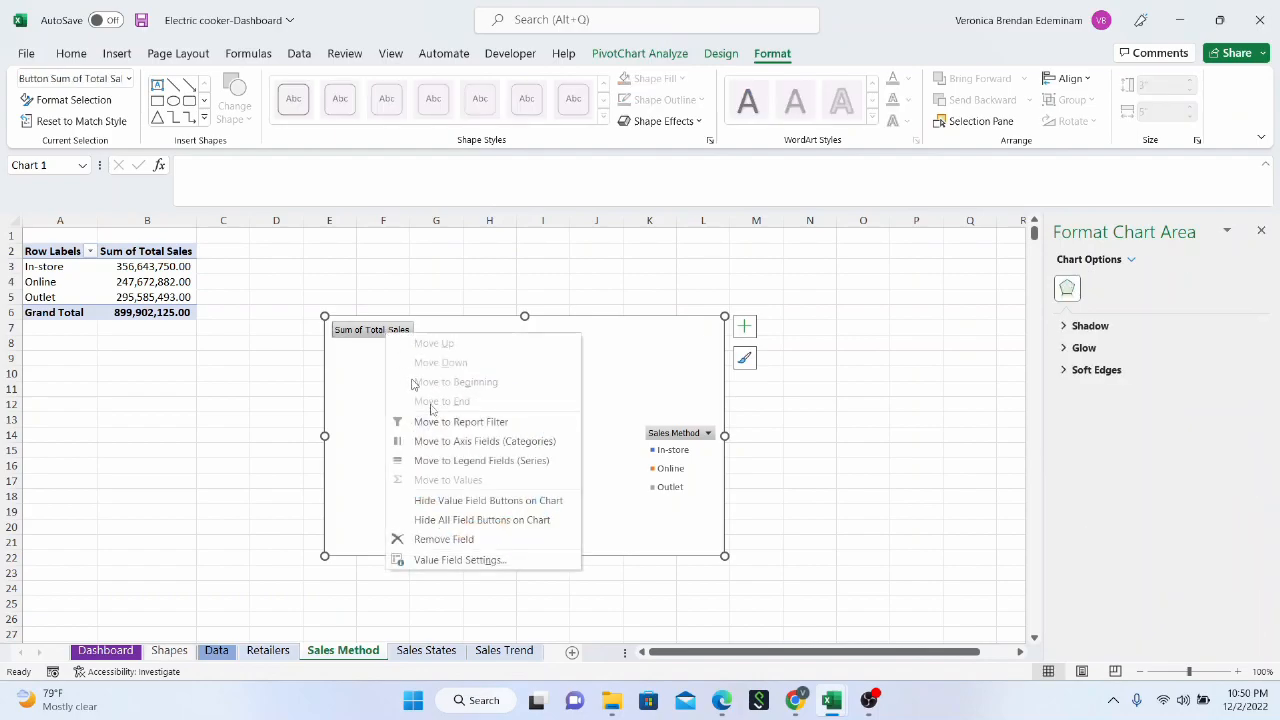
{"action": "left_click", "coordinate": [480, 520]}
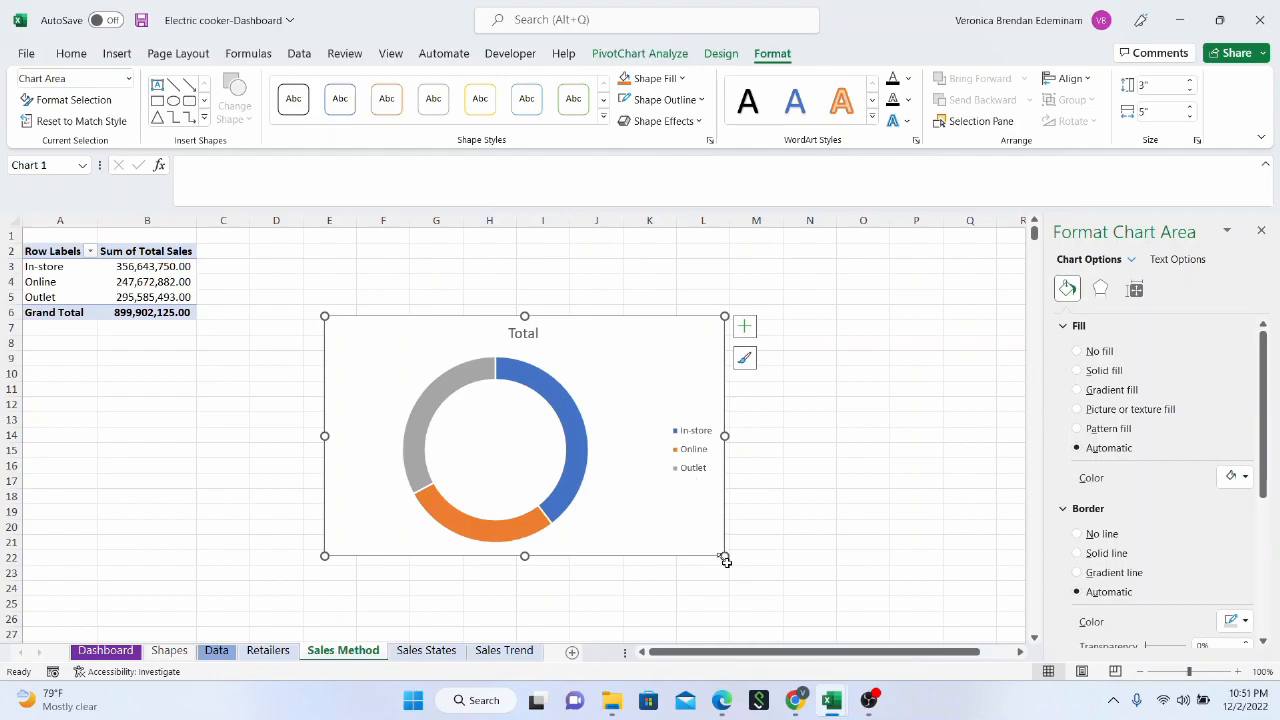
{"action": "left_click_drag", "start_coordinate": [727, 555], "coordinate": [653, 525]}
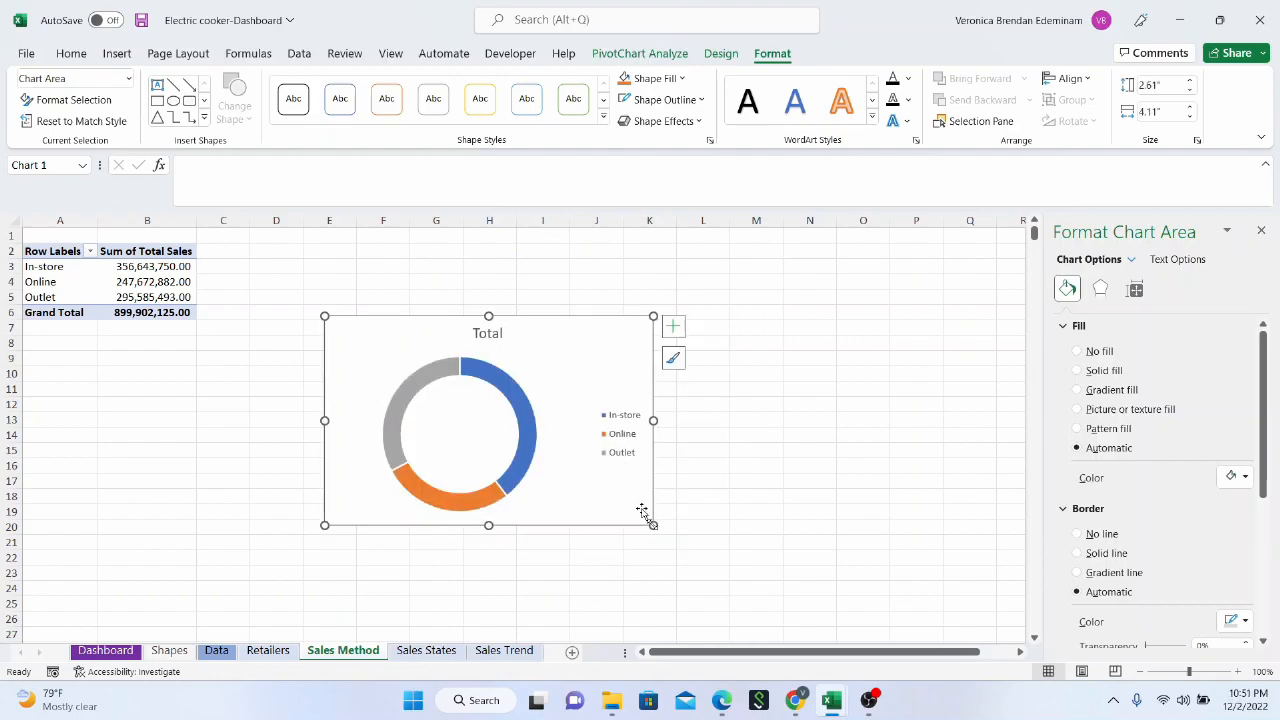
{"action": "left_click", "coordinate": [511, 399]}
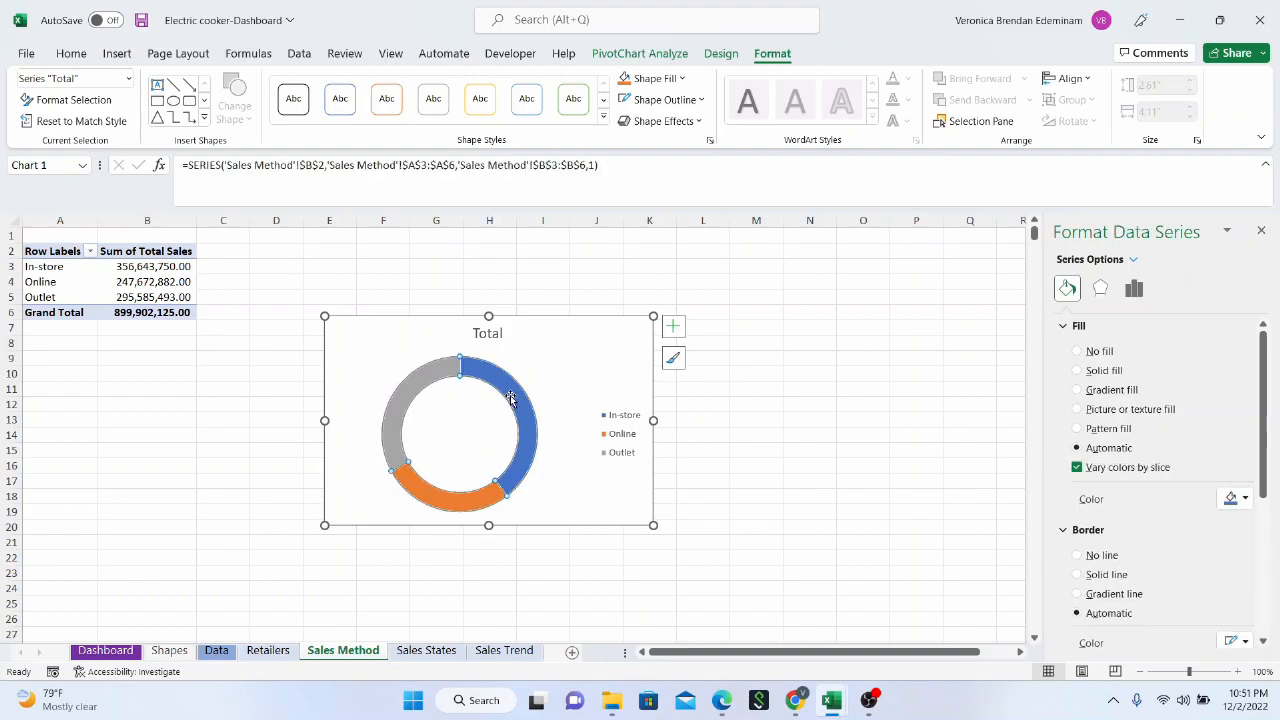
{"action": "left_click", "coordinate": [721, 55]}
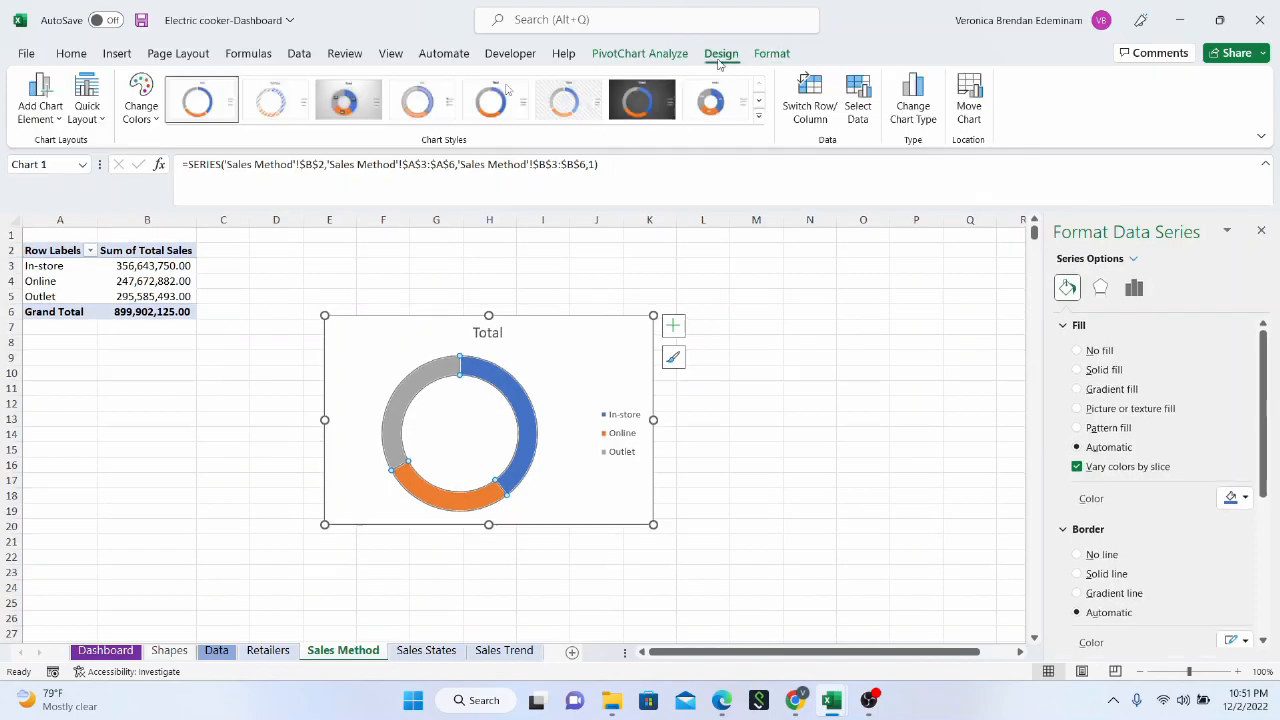
{"action": "left_click", "coordinate": [759, 120]}
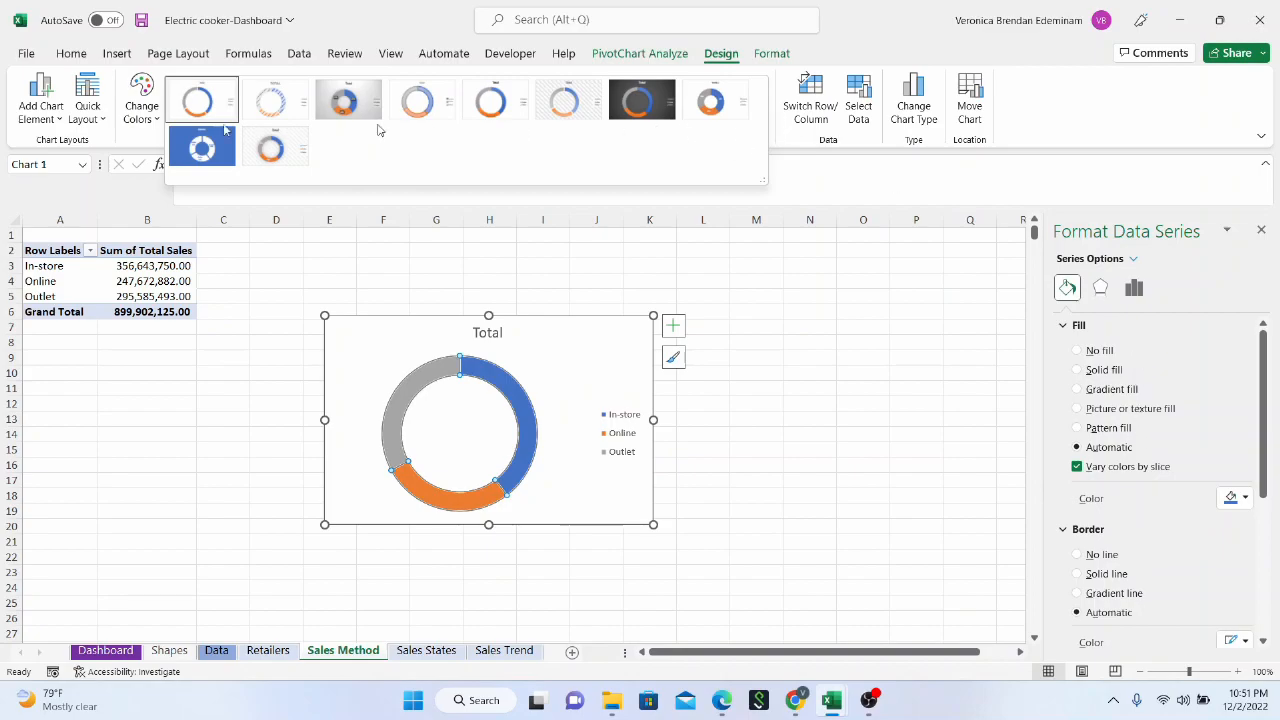
{"action": "left_click", "coordinate": [520, 409]}
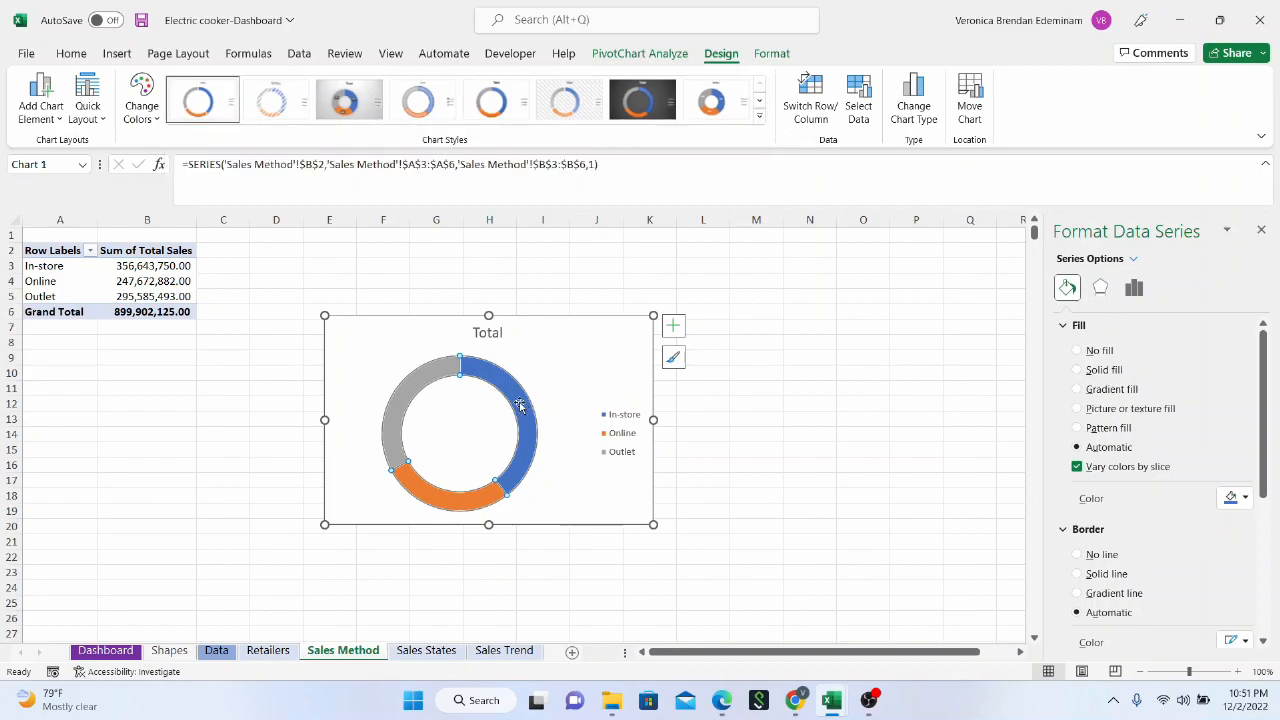
{"action": "right_click", "coordinate": [521, 407]}
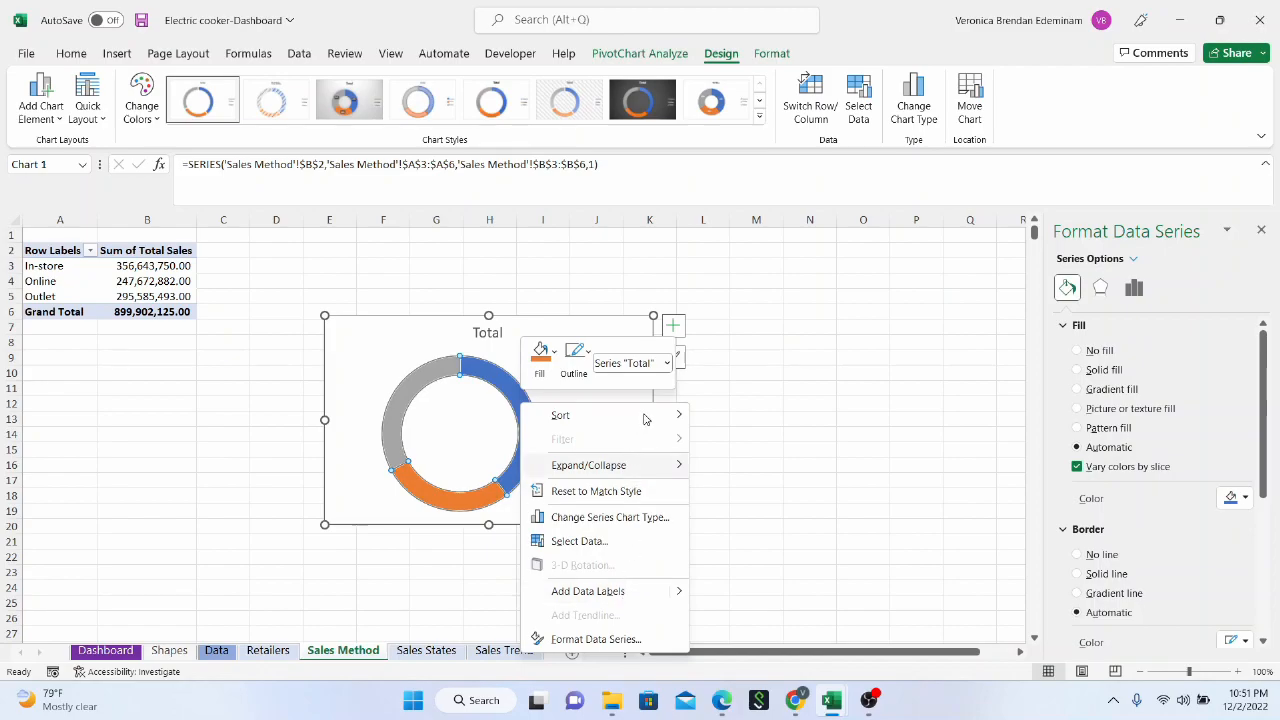
{"action": "key", "text": "Escape"}
Reduce the hole size of the doughnut series to 51%
{"action": "left_click", "coordinate": [1100, 287]}
{"action": "left_click", "coordinate": [1133, 287]}
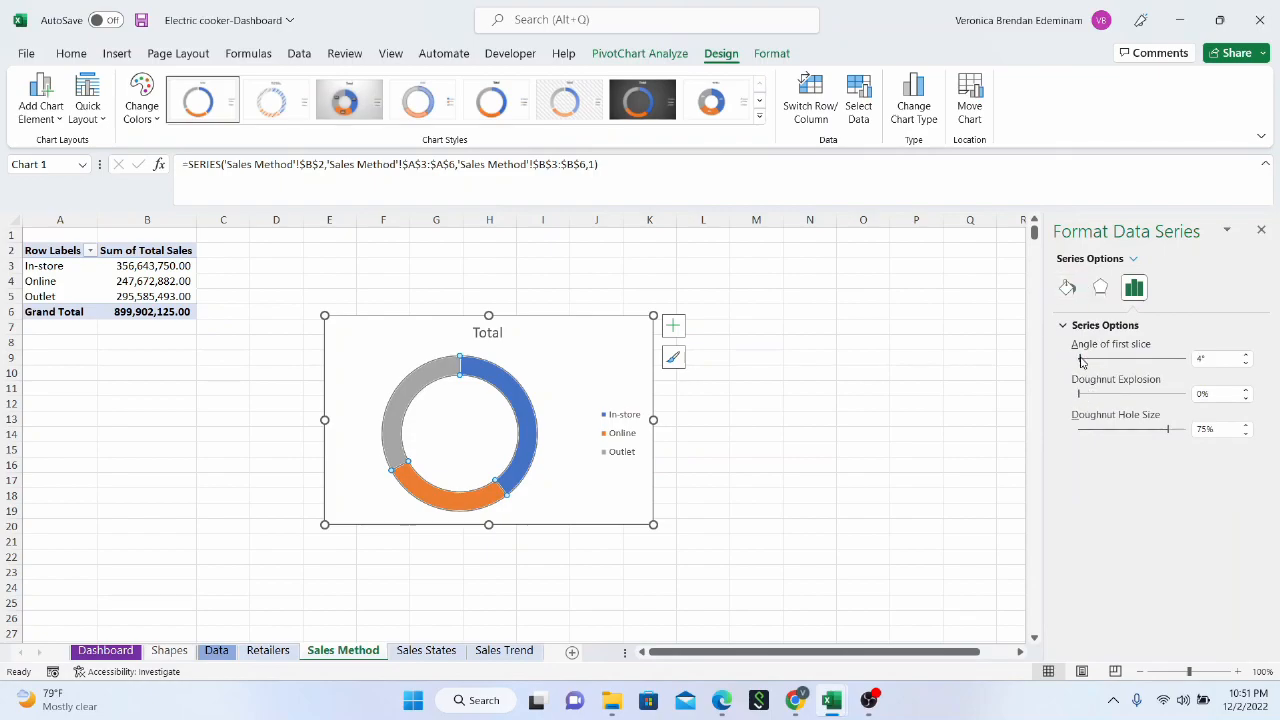
{"action": "left_click_drag", "start_coordinate": [1168, 434], "coordinate": [1133, 438]}
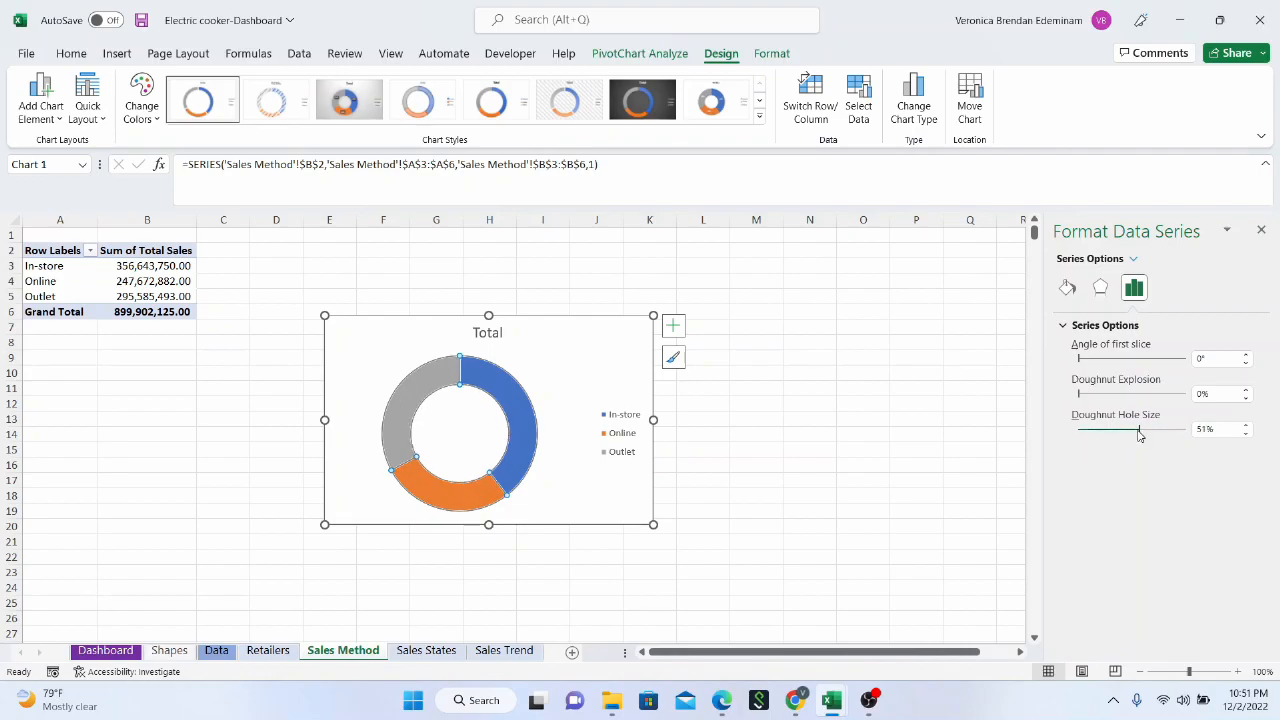
{"action": "left_click", "coordinate": [551, 394]}
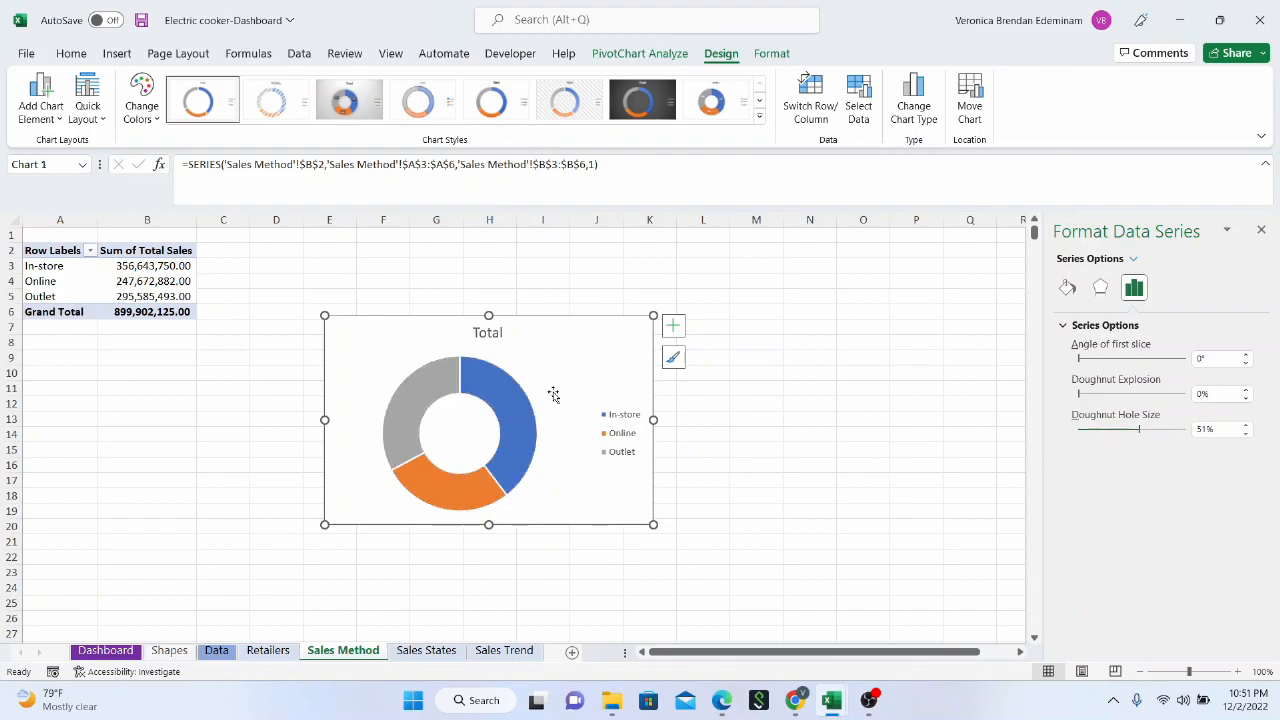
Look through the doughnut series' fill, border, shadow and 3-D format settings
{"action": "left_click", "coordinate": [475, 395]}
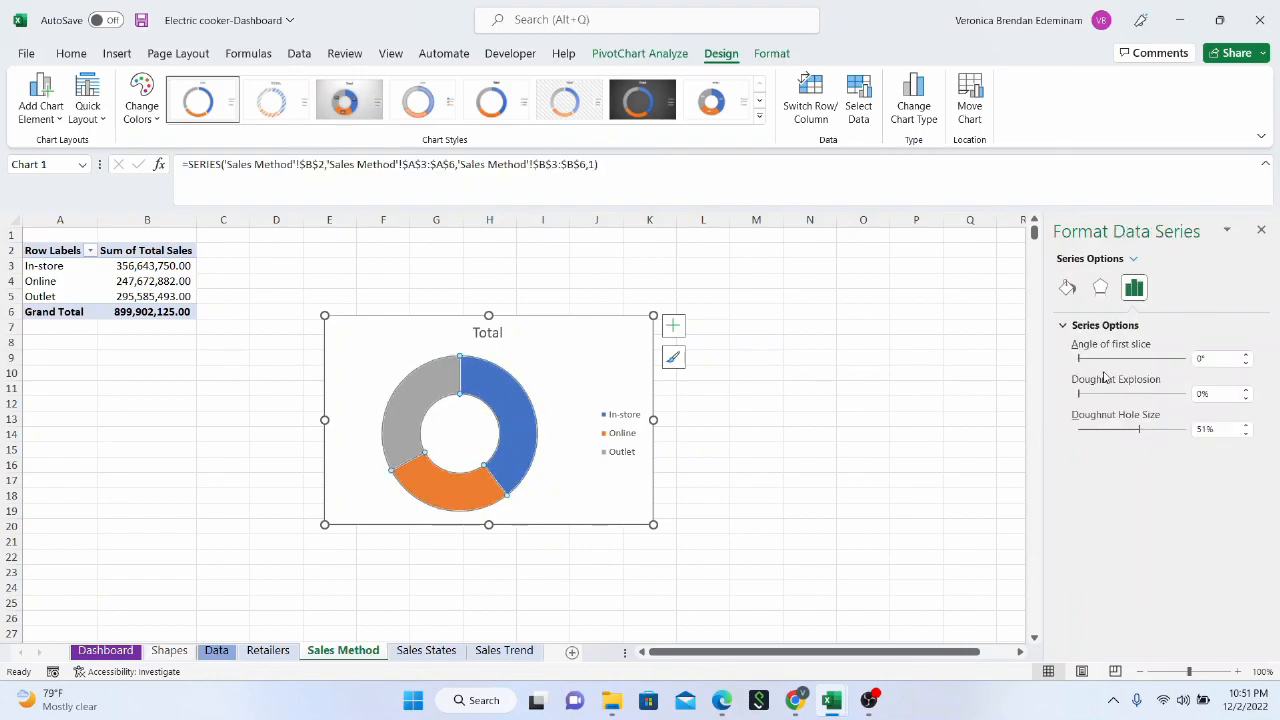
{"action": "left_click", "coordinate": [1097, 296]}
{"action": "left_click", "coordinate": [1067, 288]}
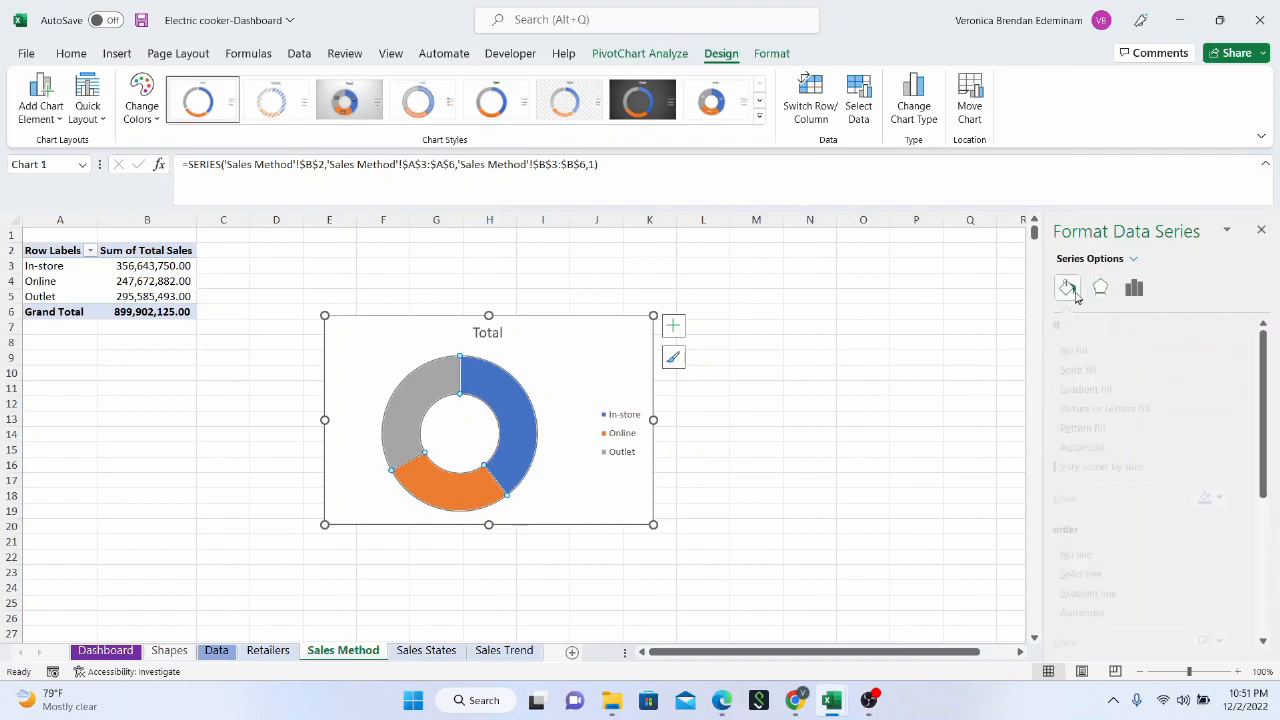
{"action": "scroll", "coordinate": [1105, 450], "scroll_direction": "down", "scroll_amount": 3}
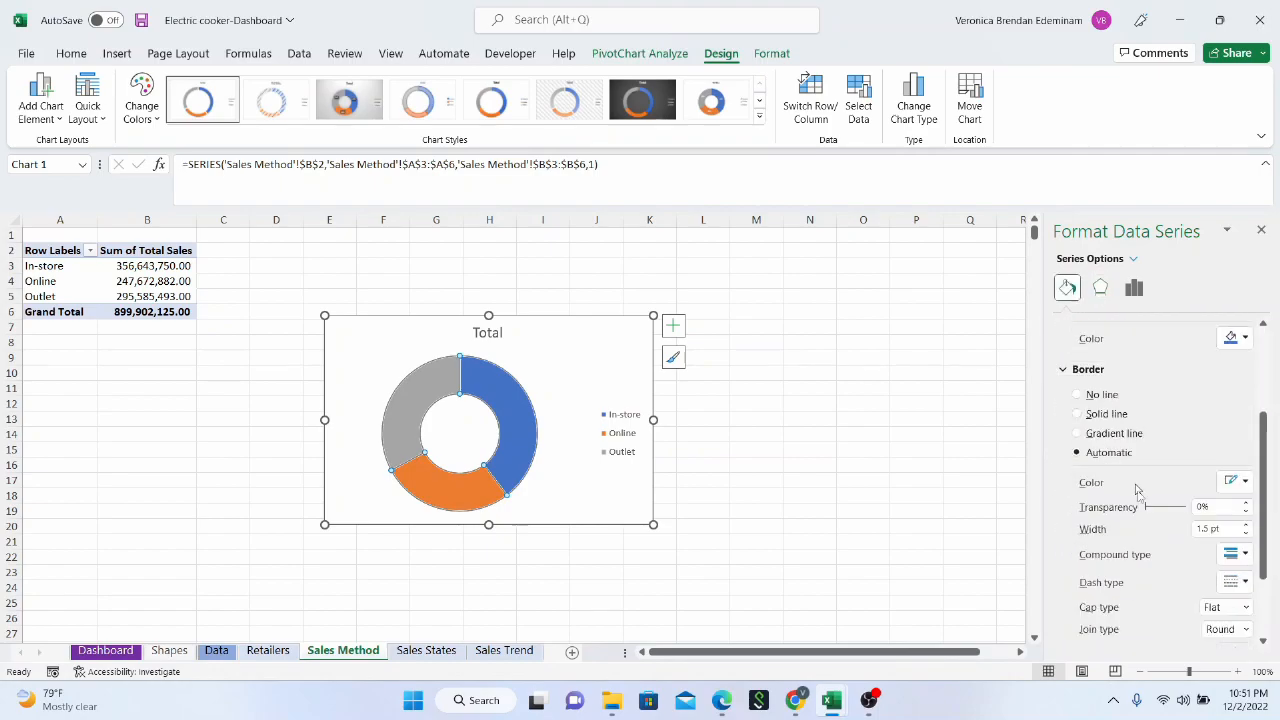
{"action": "left_click", "coordinate": [1134, 288]}
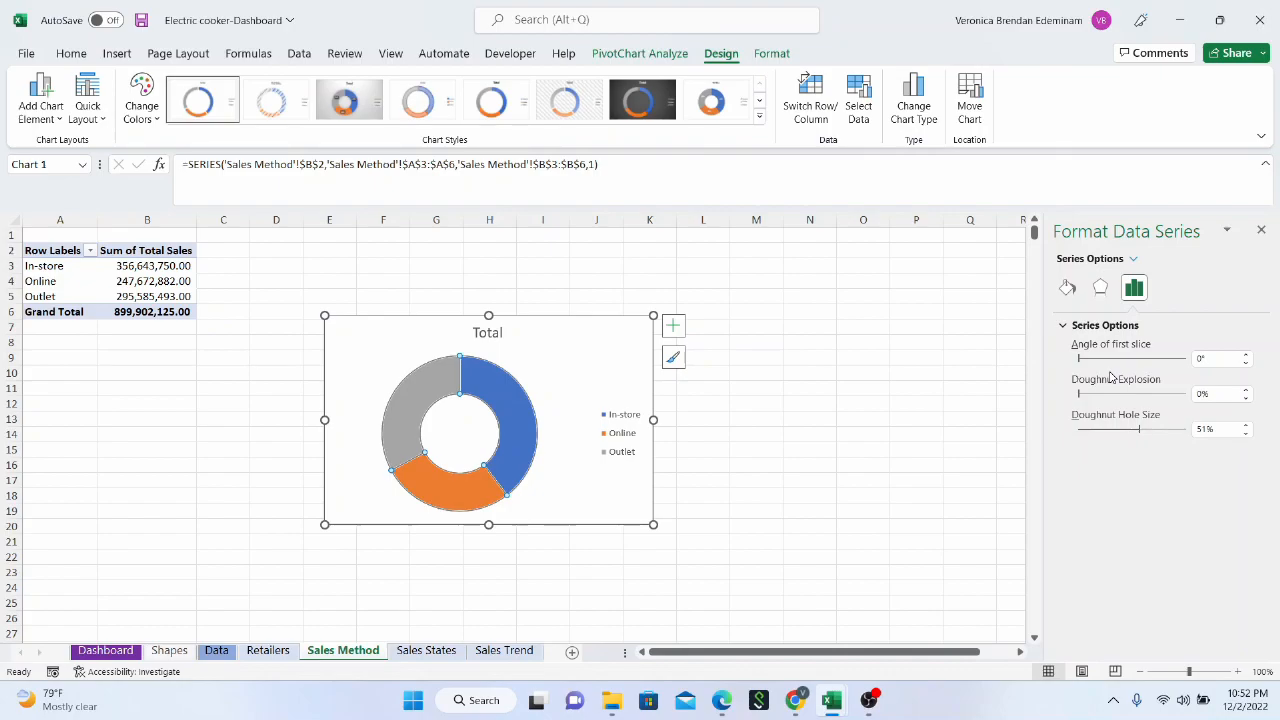
{"action": "left_click", "coordinate": [1099, 288]}
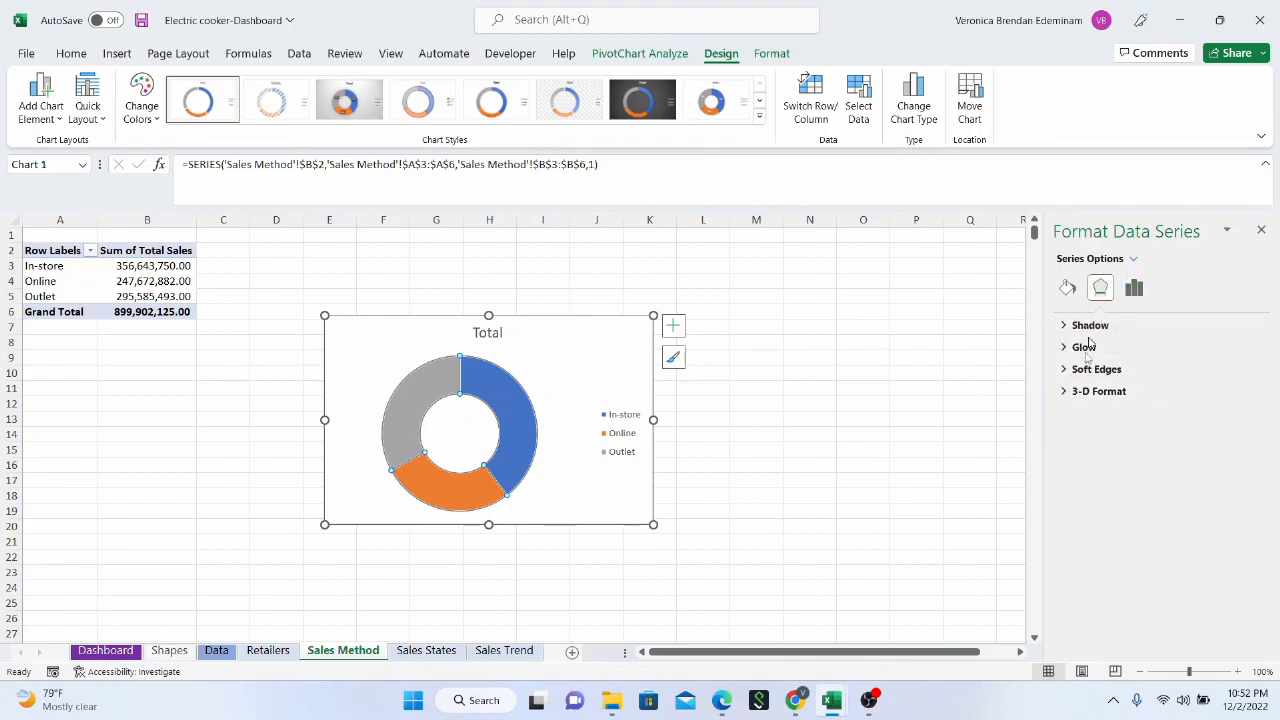
{"action": "left_click", "coordinate": [1067, 392]}
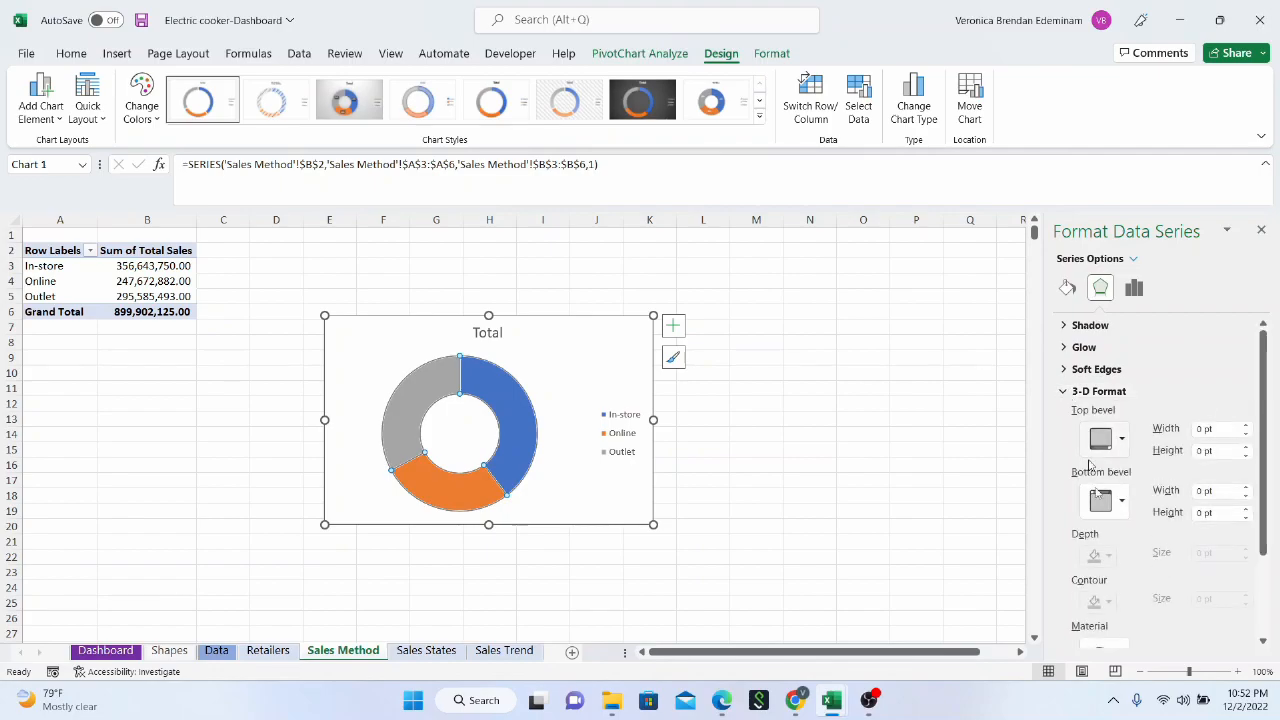
{"action": "scroll", "coordinate": [1098, 490], "scroll_direction": "down", "scroll_amount": 3}
{"action": "scroll", "coordinate": [1089, 462], "scroll_direction": "up", "scroll_amount": 3}
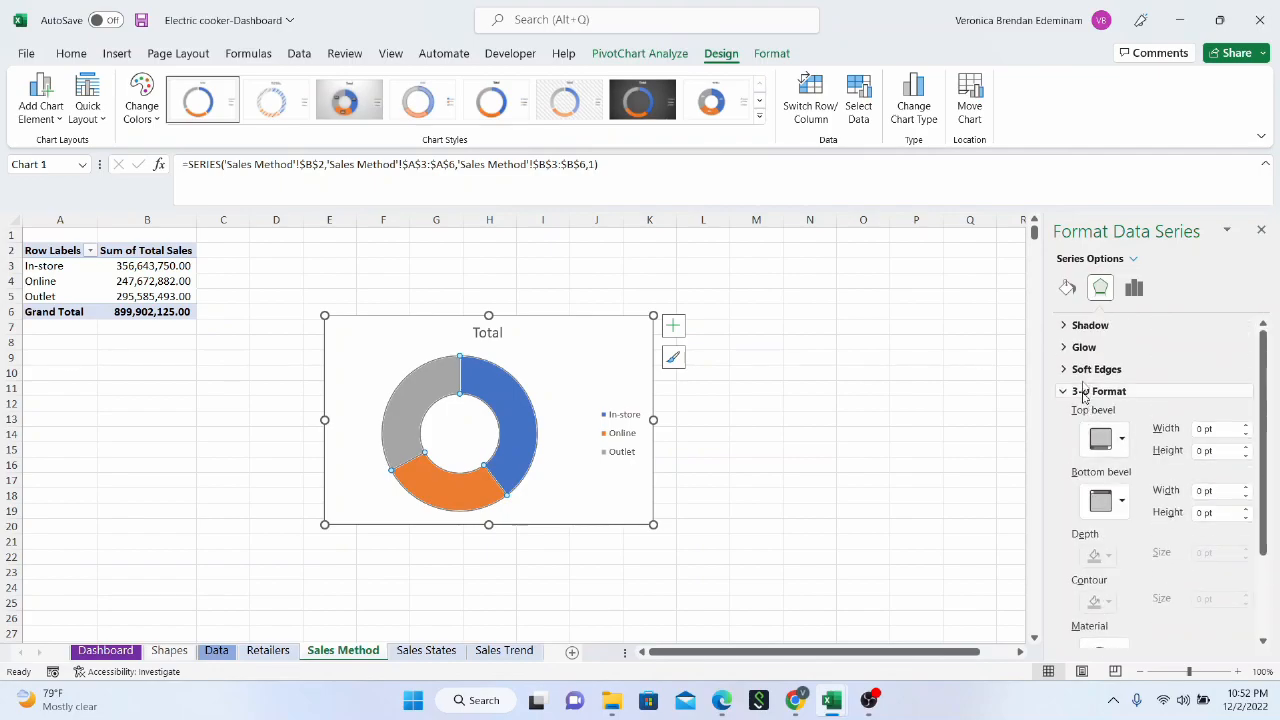
{"action": "left_click", "coordinate": [1068, 328]}
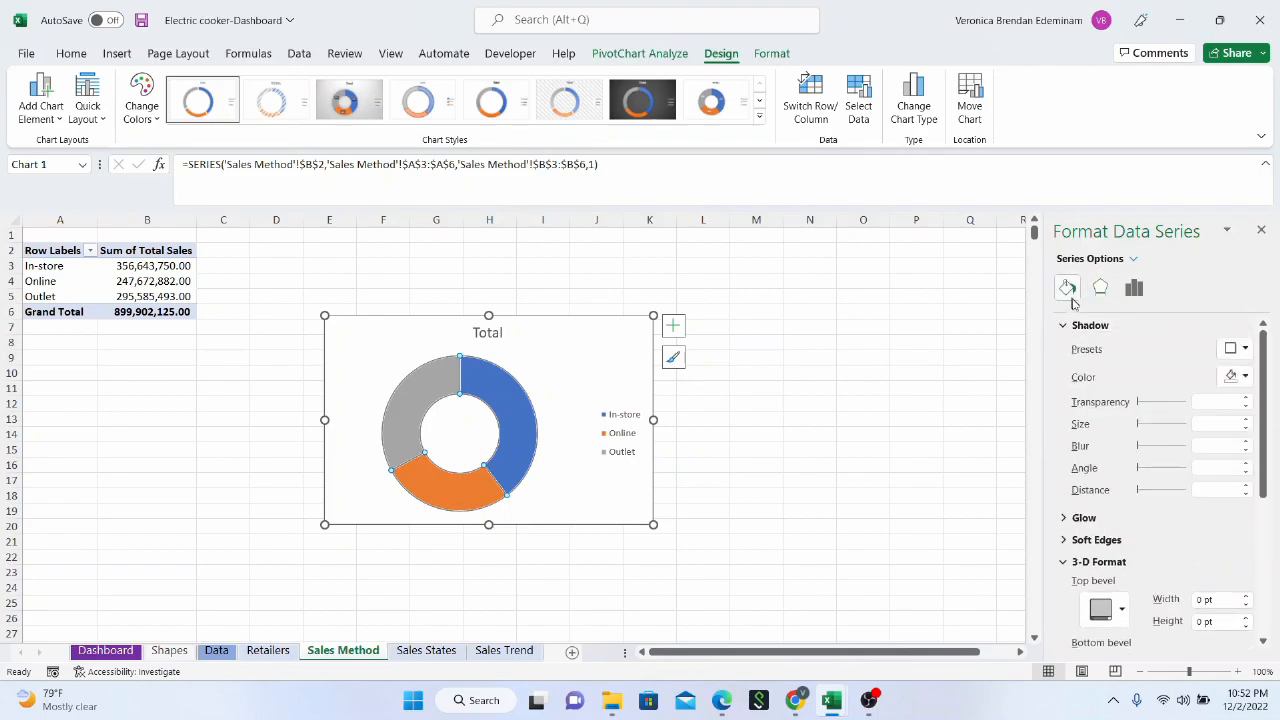
{"action": "left_click", "coordinate": [1067, 288]}
{"action": "scroll", "coordinate": [1166, 549], "scroll_direction": "down", "scroll_amount": 3}
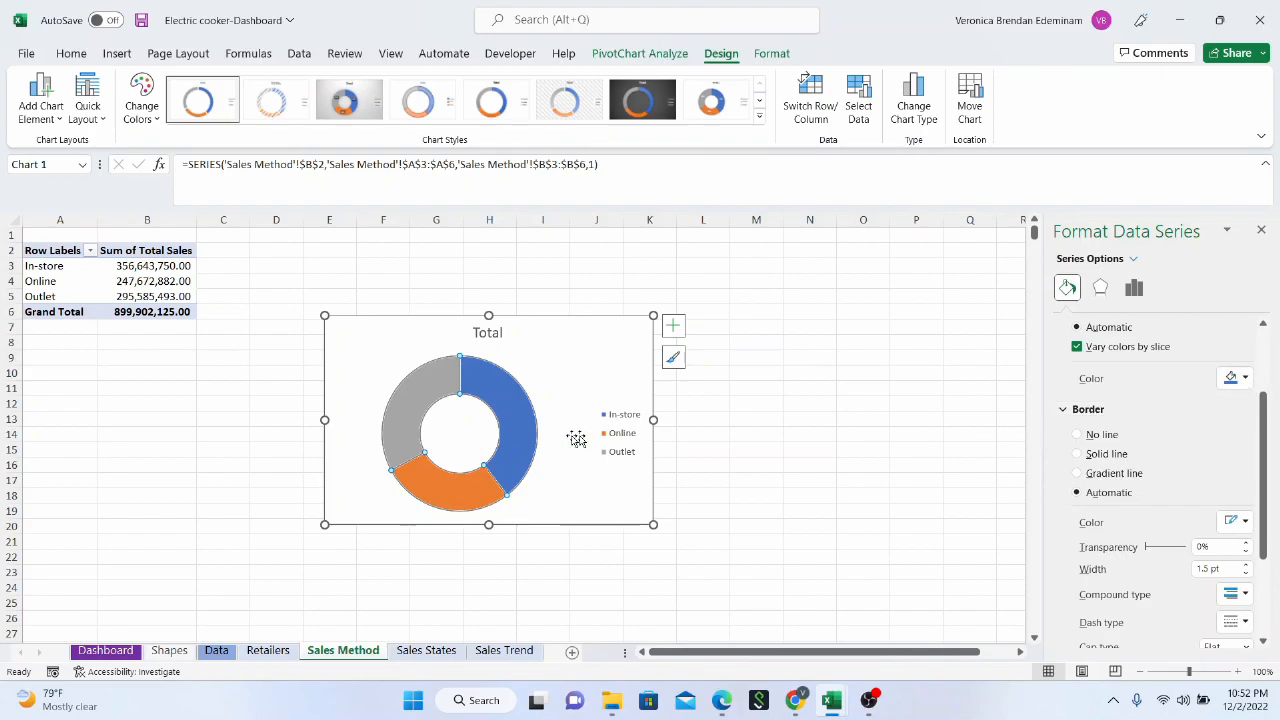
Fill the In-store slice with the Accent 1 blue tint one shade darker than Blue, Accent 1, Lighter 60%
{"action": "left_click", "coordinate": [515, 440]}
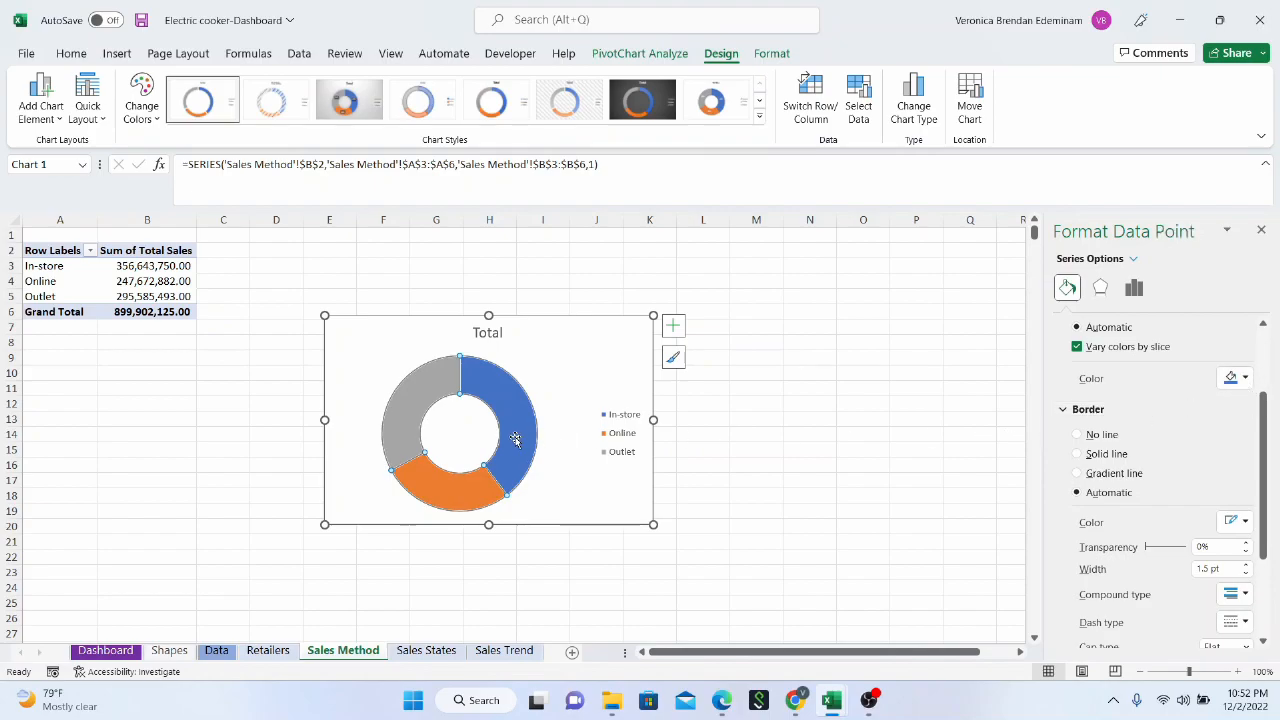
{"action": "left_click", "coordinate": [1244, 378]}
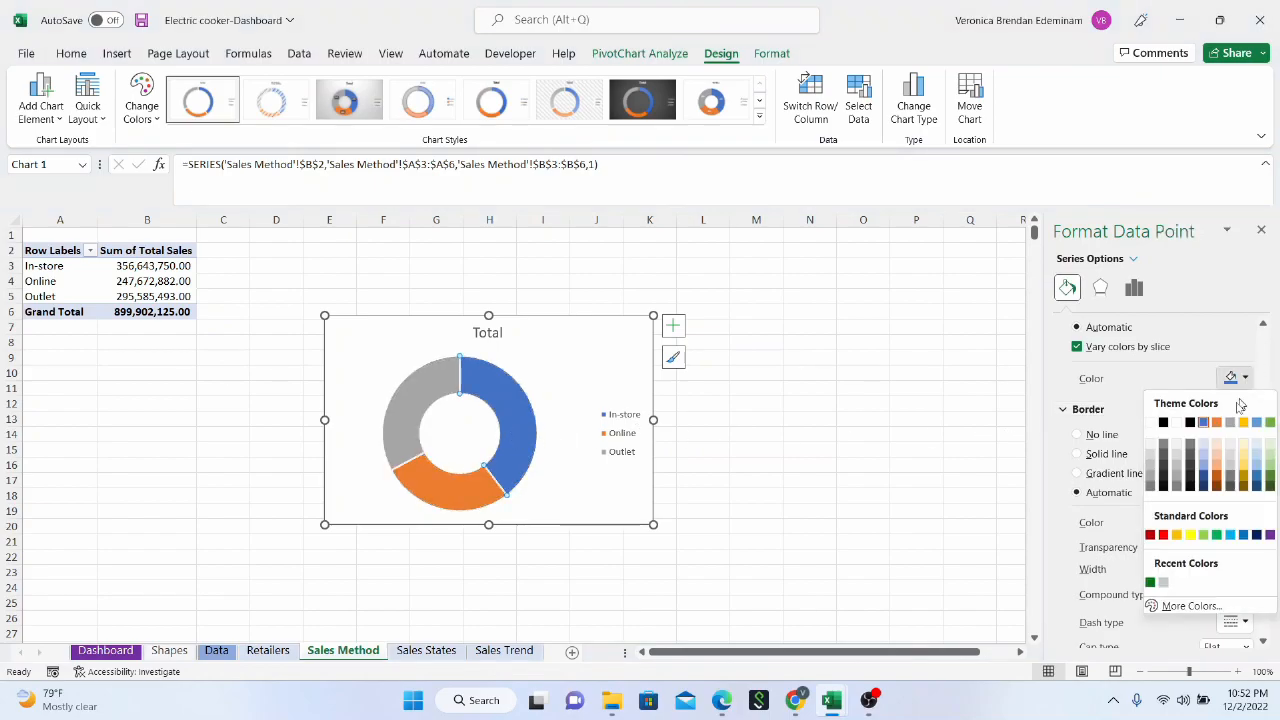
{"action": "left_click", "coordinate": [1203, 456]}
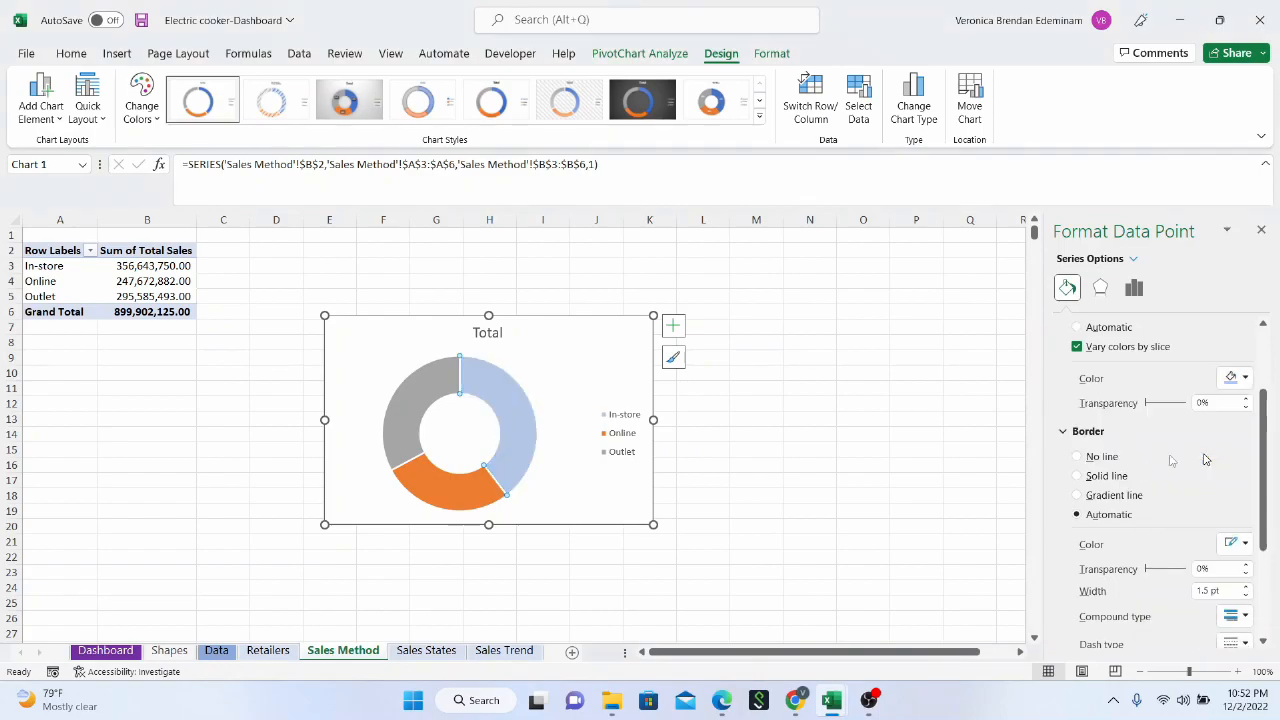
{"action": "left_click", "coordinate": [1240, 377]}
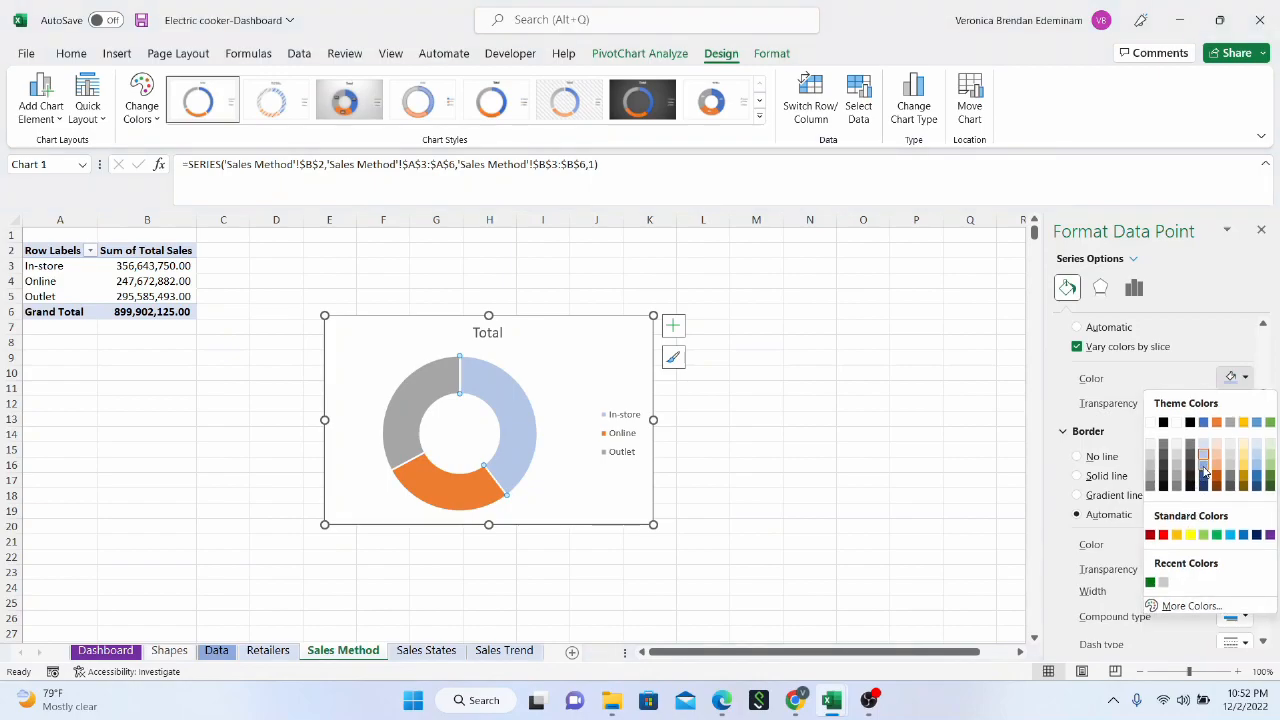
{"action": "left_click", "coordinate": [1204, 471]}
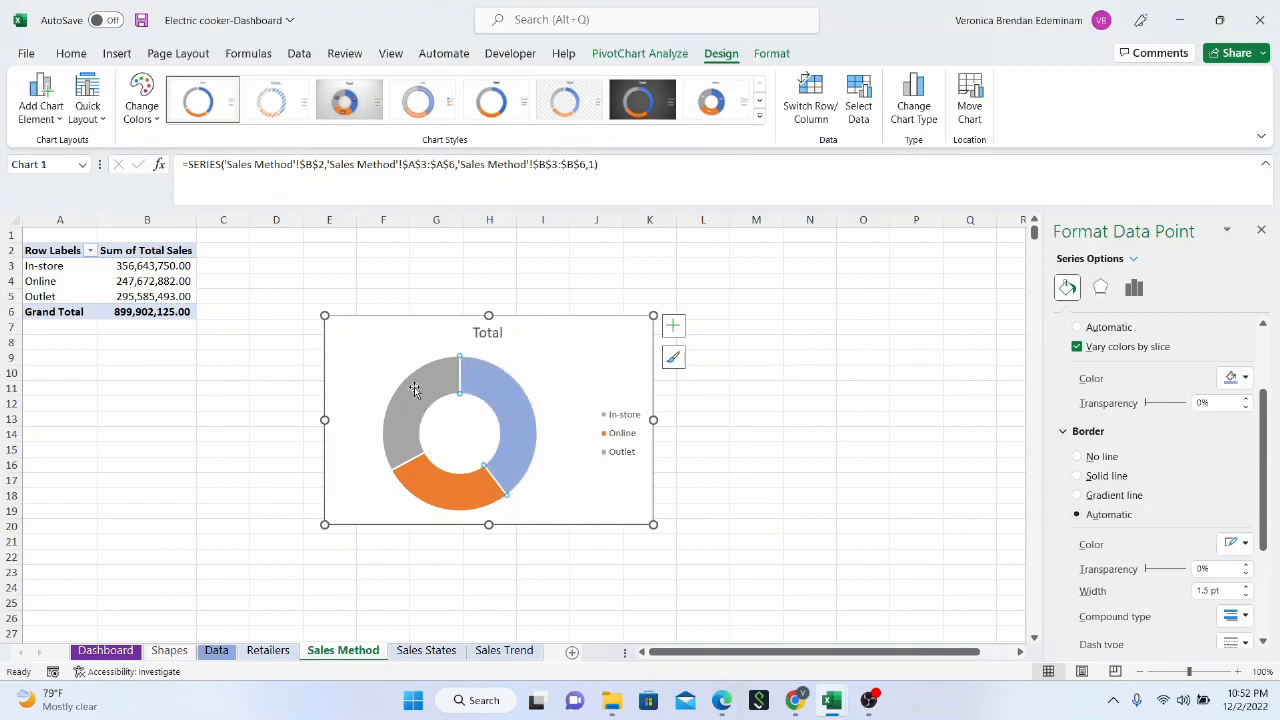
Fill the doughnut's Outlet slice with standard Purple and delete the chart title
{"action": "left_click", "coordinate": [1240, 377]}
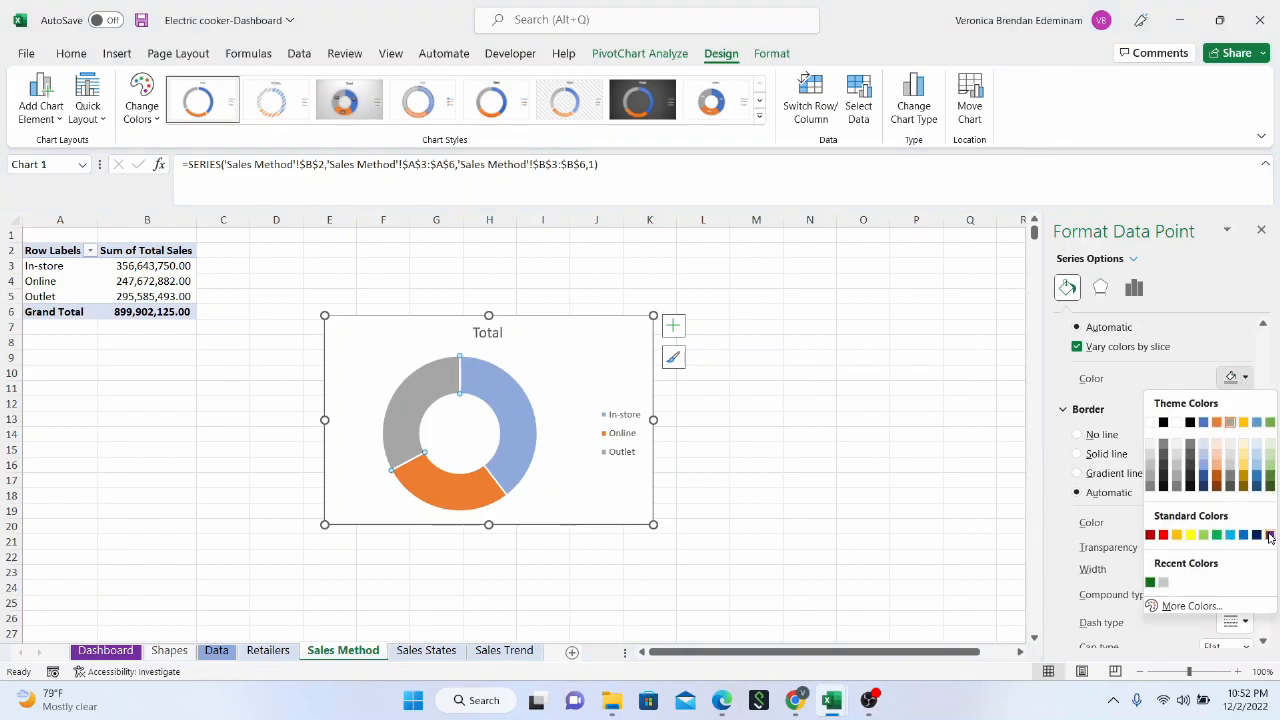
{"action": "left_click", "coordinate": [1268, 537]}
{"action": "left_click", "coordinate": [615, 376]}
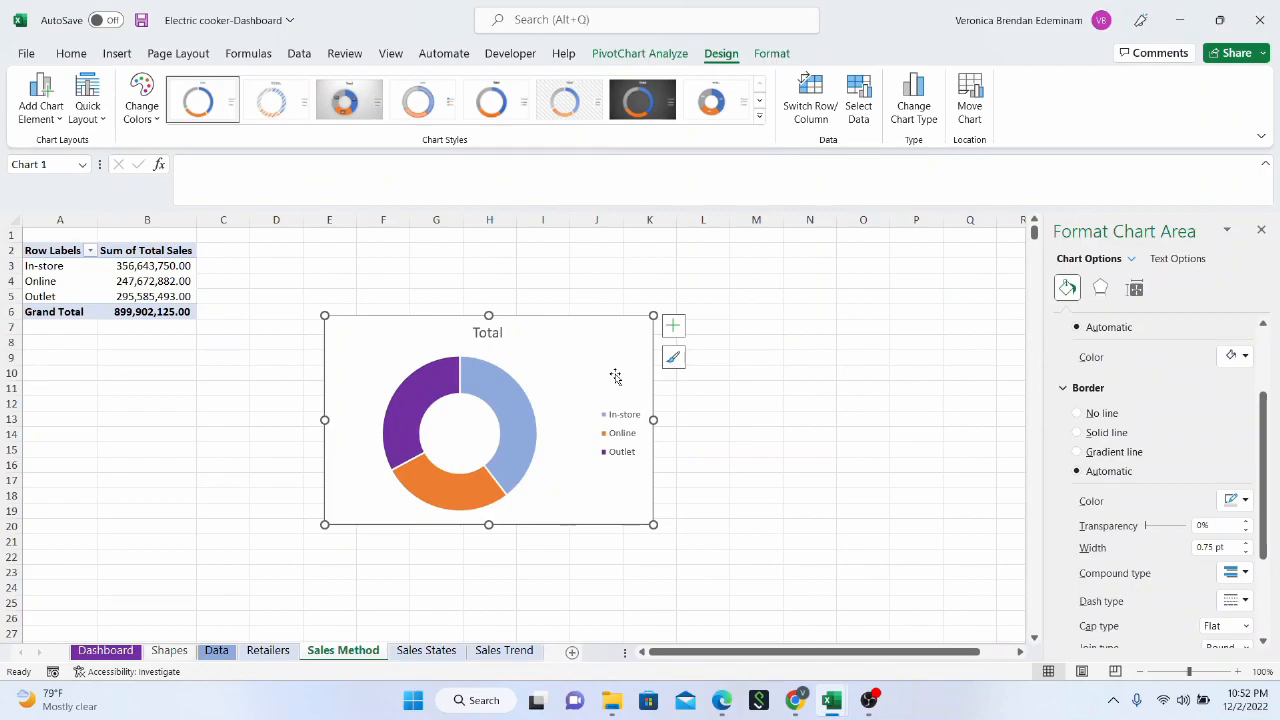
{"action": "left_click", "coordinate": [474, 335]}
{"action": "key", "text": "Delete"}
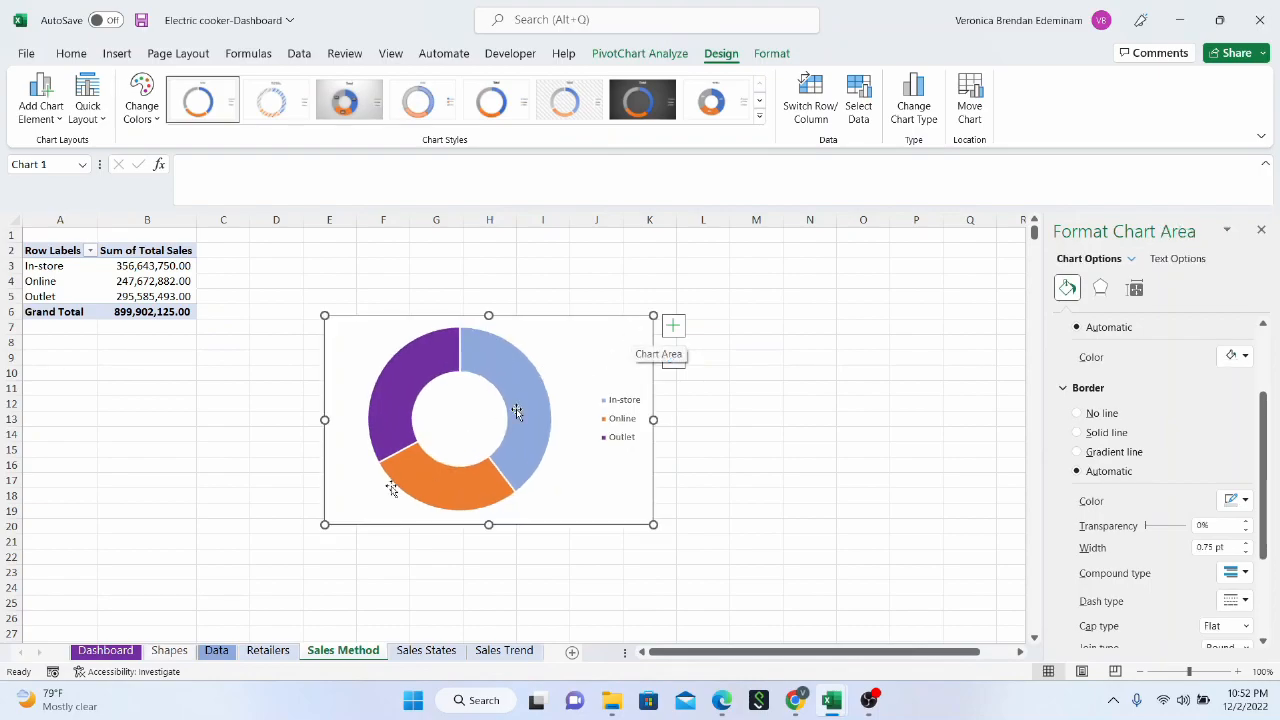
Paste the doughnut chart onto the Dashboard sheet and fit it inside the empty panel beside the Sales by States map
{"action": "left_click", "coordinate": [112, 651]}
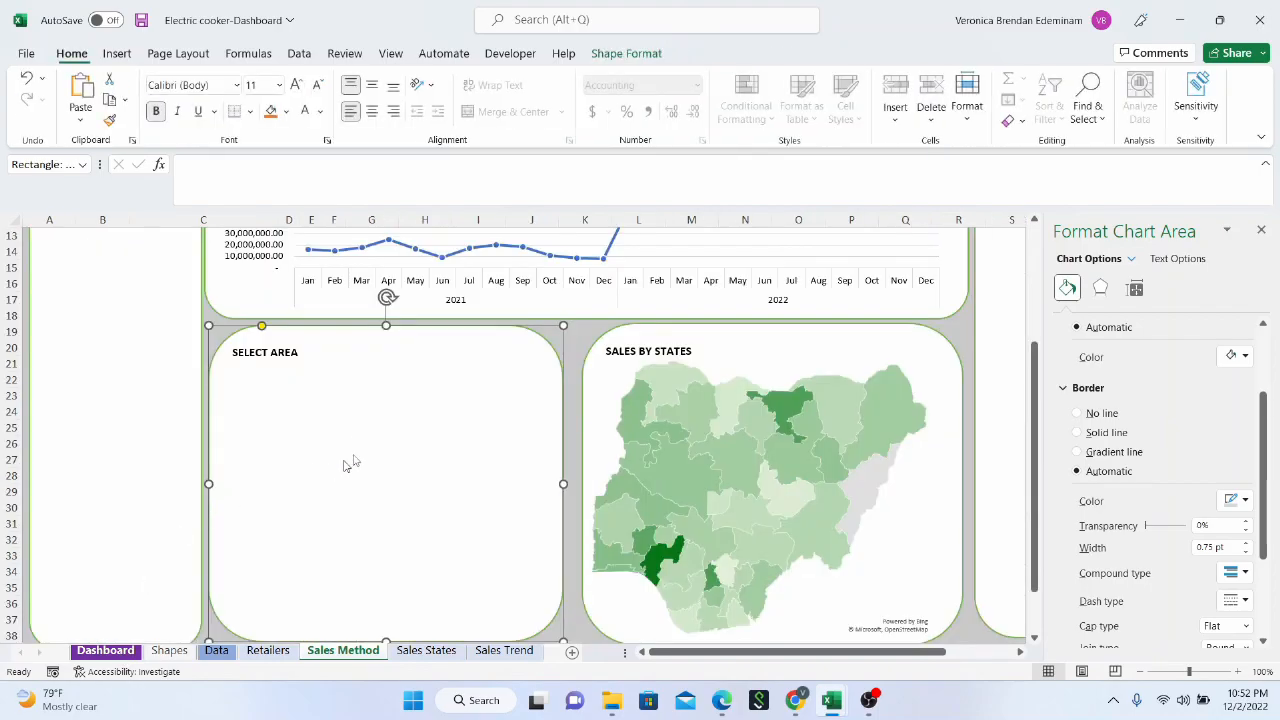
{"action": "scroll", "coordinate": [357, 432], "scroll_direction": "up", "scroll_amount": 10}
{"action": "key", "text": "ctrl+v"}
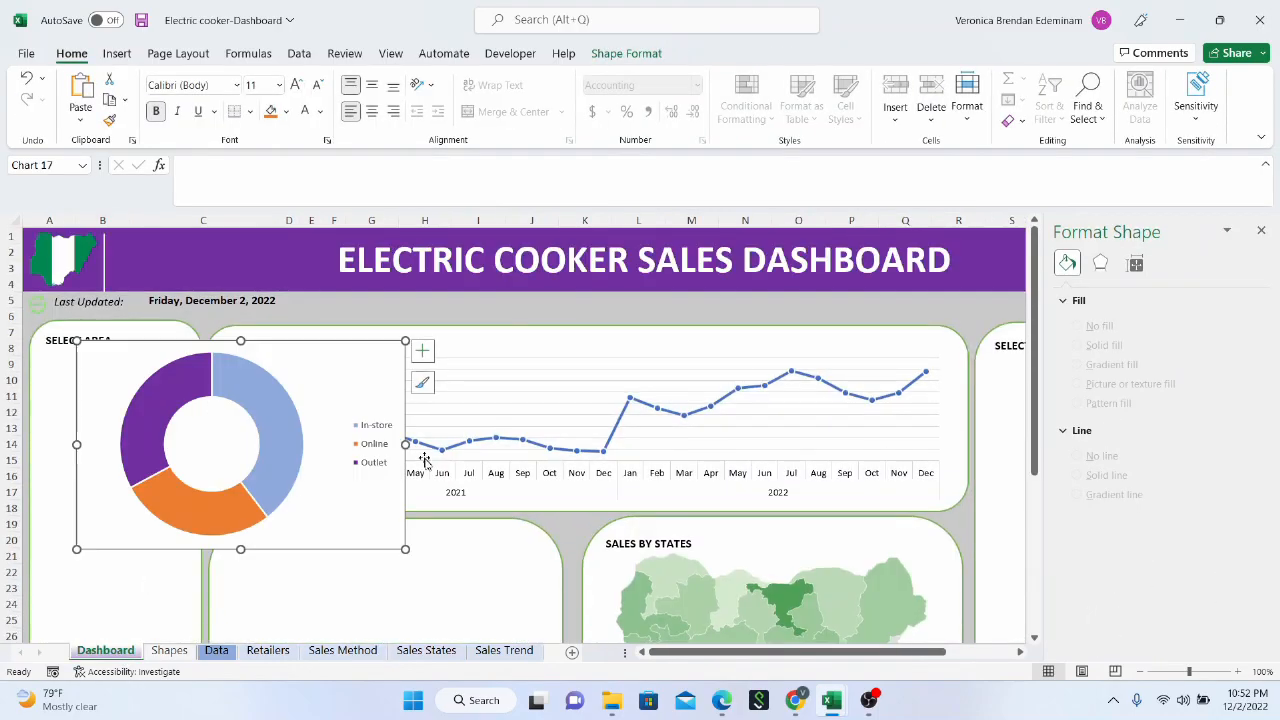
{"action": "scroll", "coordinate": [300, 367], "scroll_direction": "down", "scroll_amount": 2}
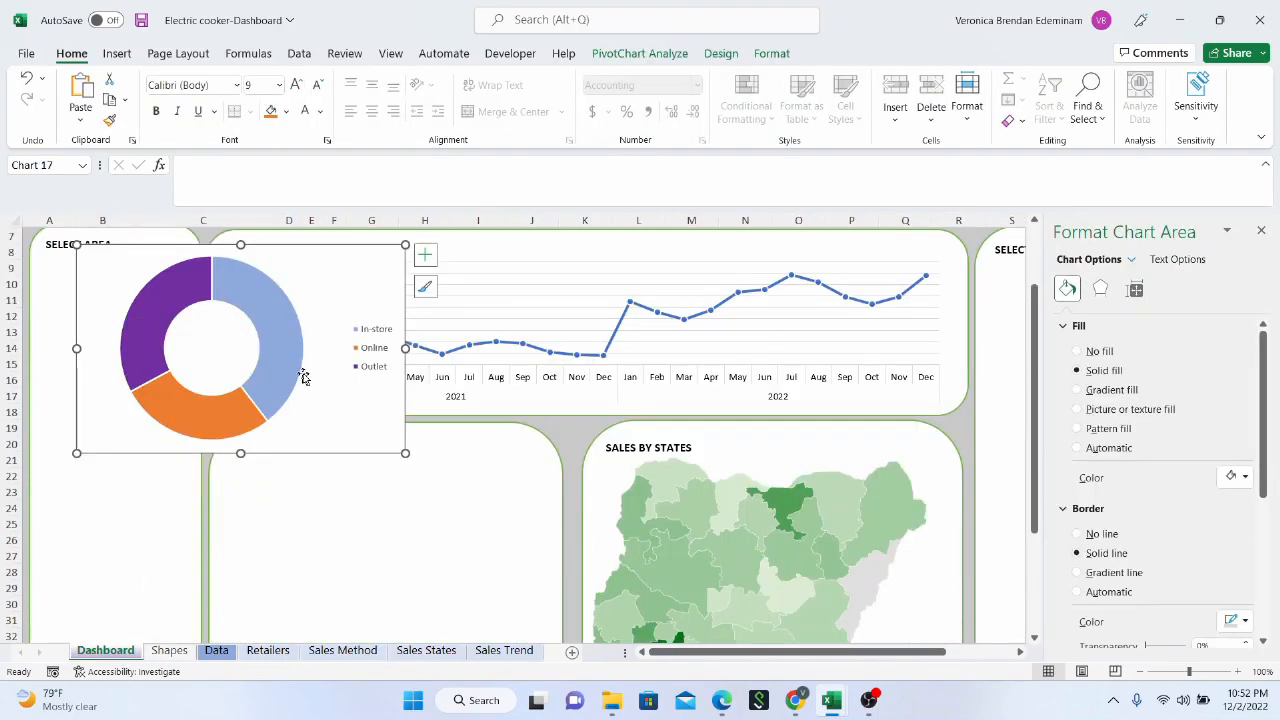
{"action": "left_click_drag", "start_coordinate": [323, 371], "coordinate": [466, 586]}
{"action": "scroll", "coordinate": [449, 558], "scroll_direction": "down", "scroll_amount": 3}
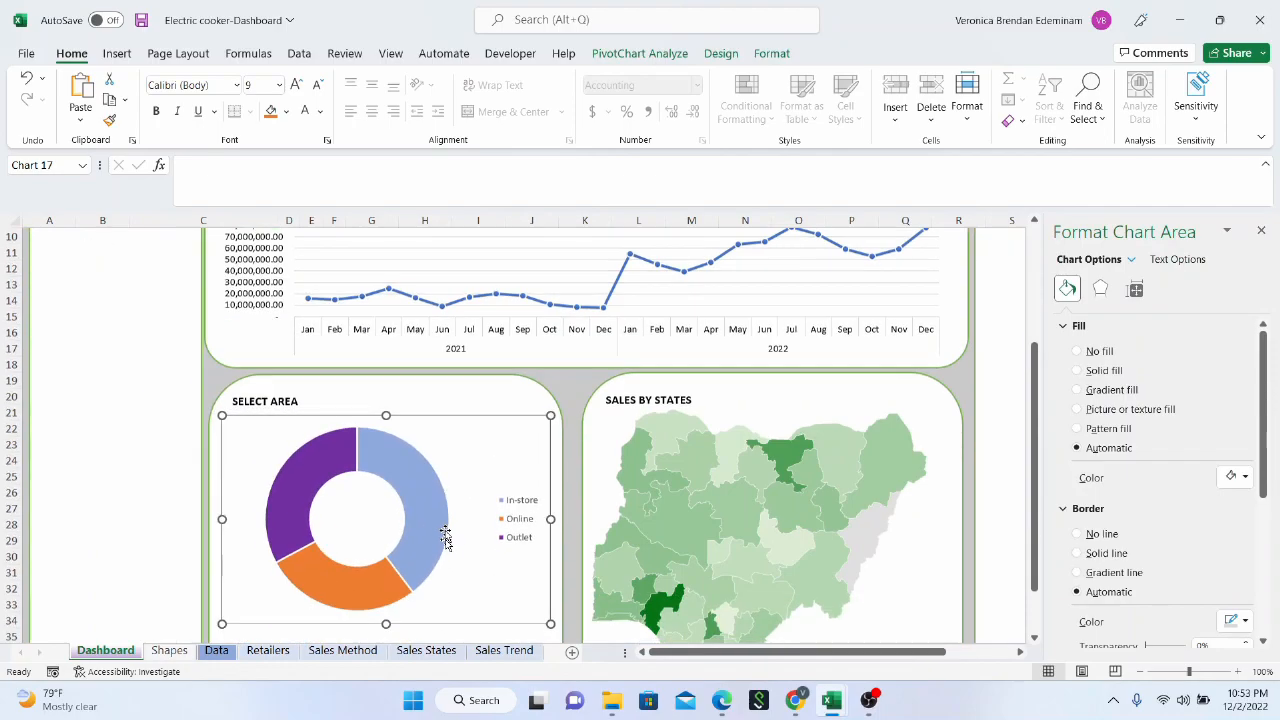
{"action": "left_click_drag", "start_coordinate": [222, 527], "coordinate": [230, 572]}
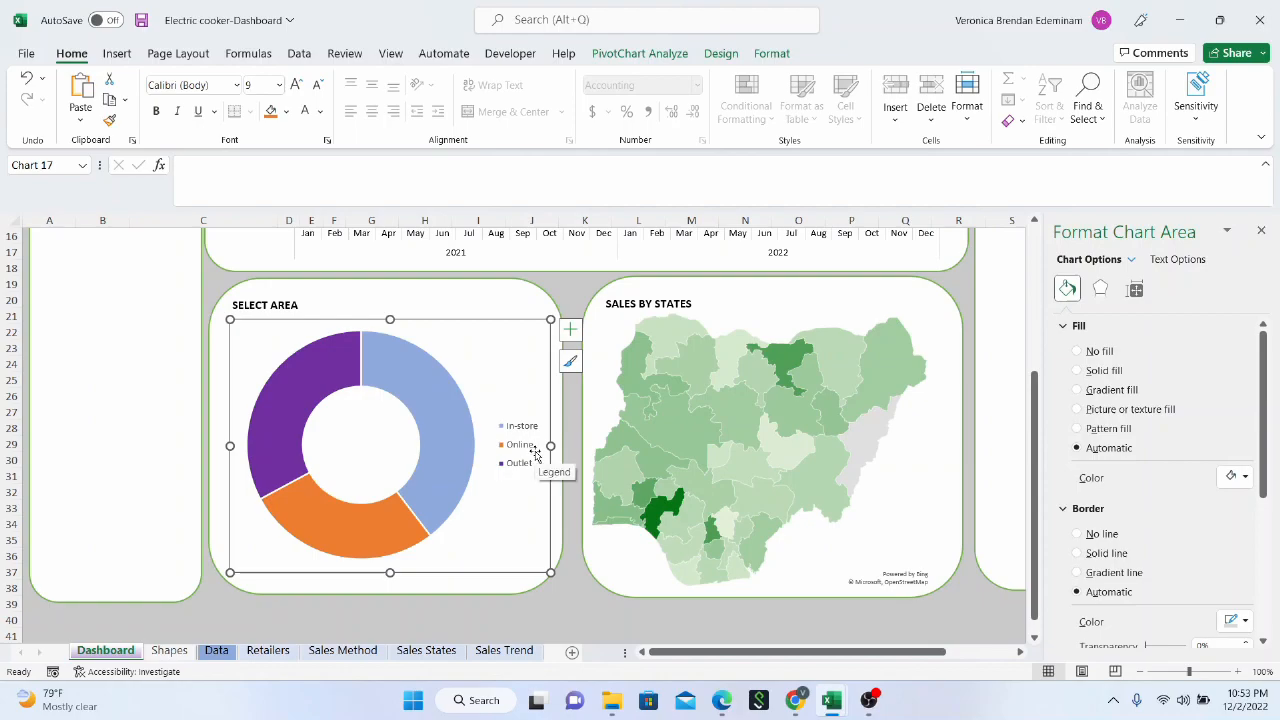
Change the doughnut panel's heading on the Dashboard sheet to SALES METHOD
{"action": "left_click", "coordinate": [366, 654]}
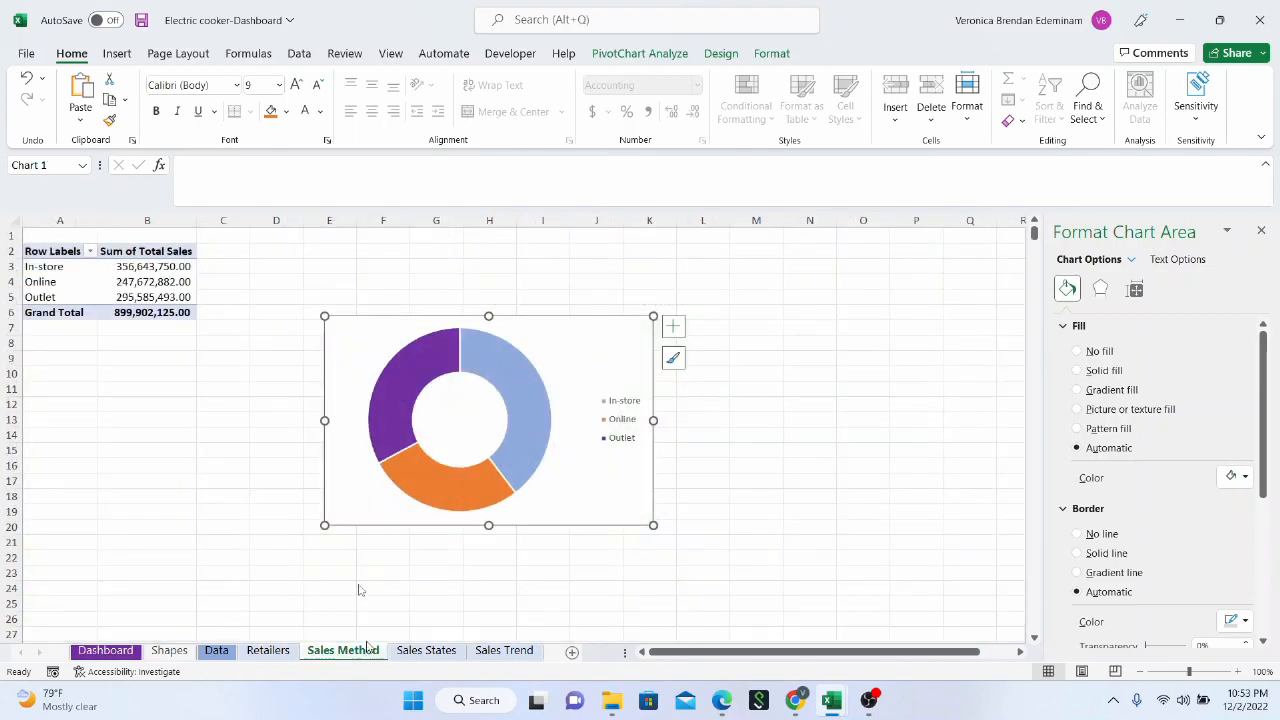
{"action": "left_click", "coordinate": [128, 652]}
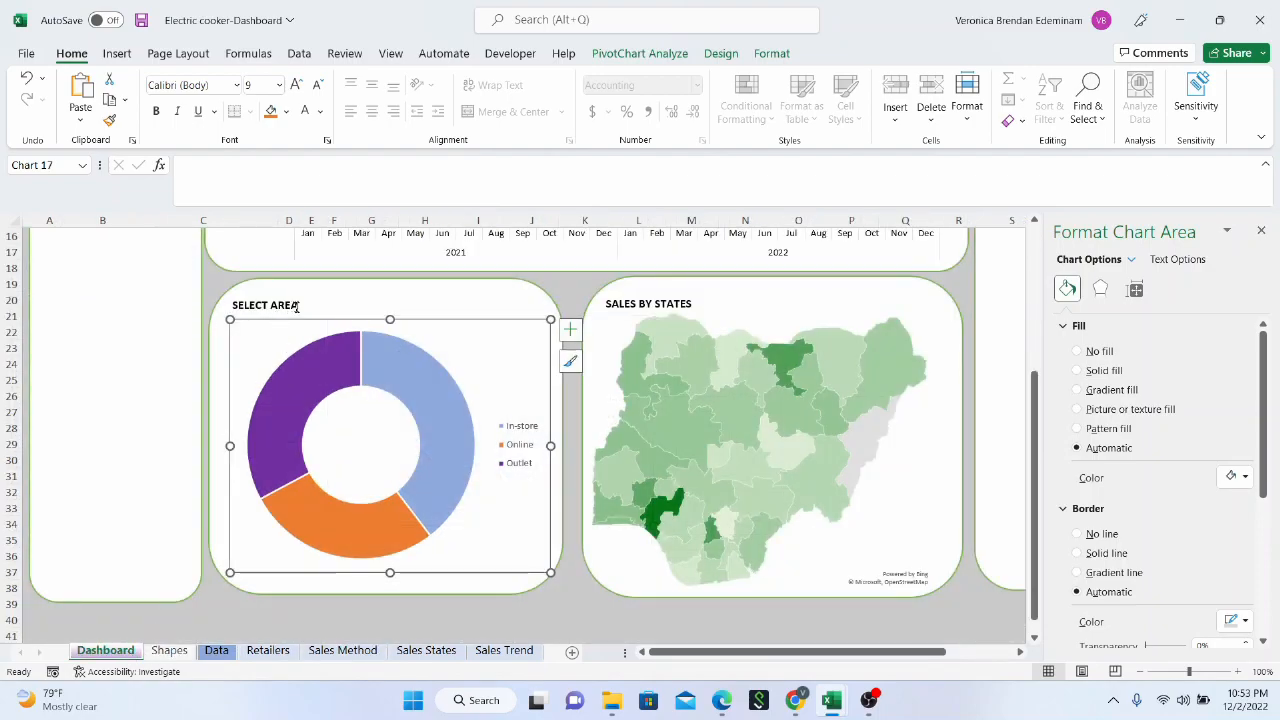
{"action": "left_click", "coordinate": [296, 306]}
{"action": "key", "text": "BackSpace"}
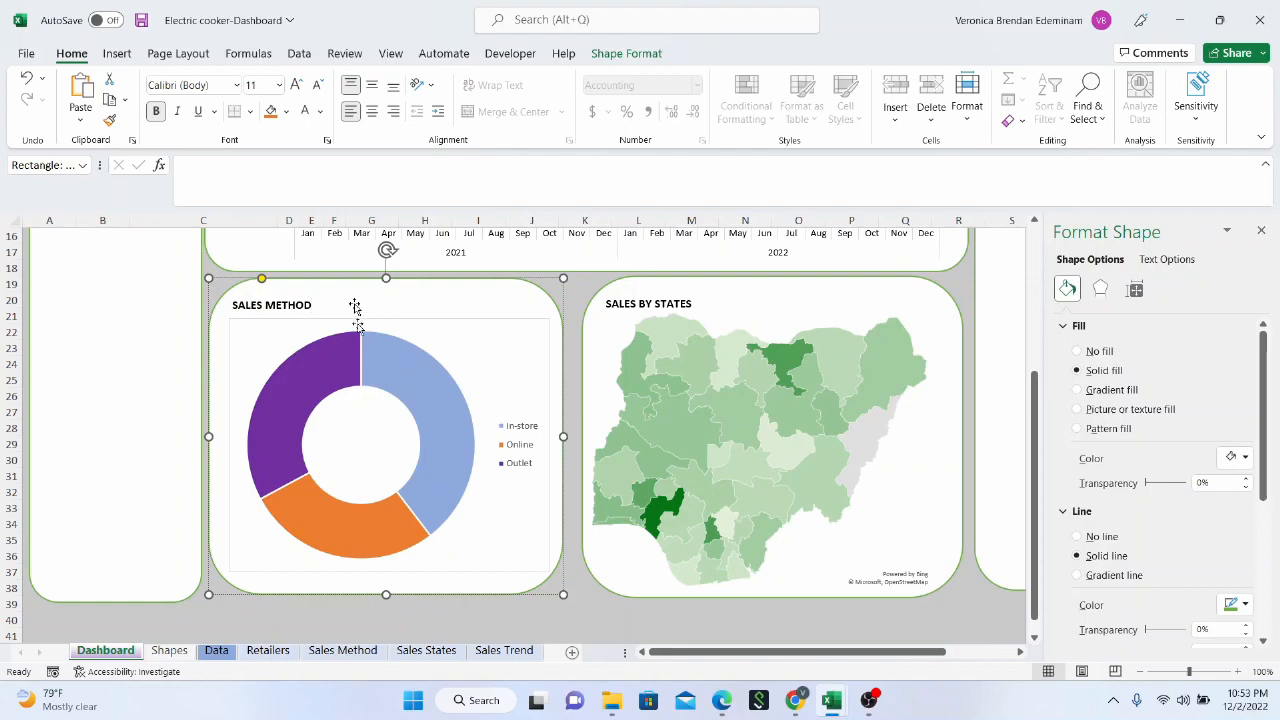
Remove the doughnut chart's border line and extend the chart slightly upward toward the panel heading
{"action": "left_click", "coordinate": [459, 325]}
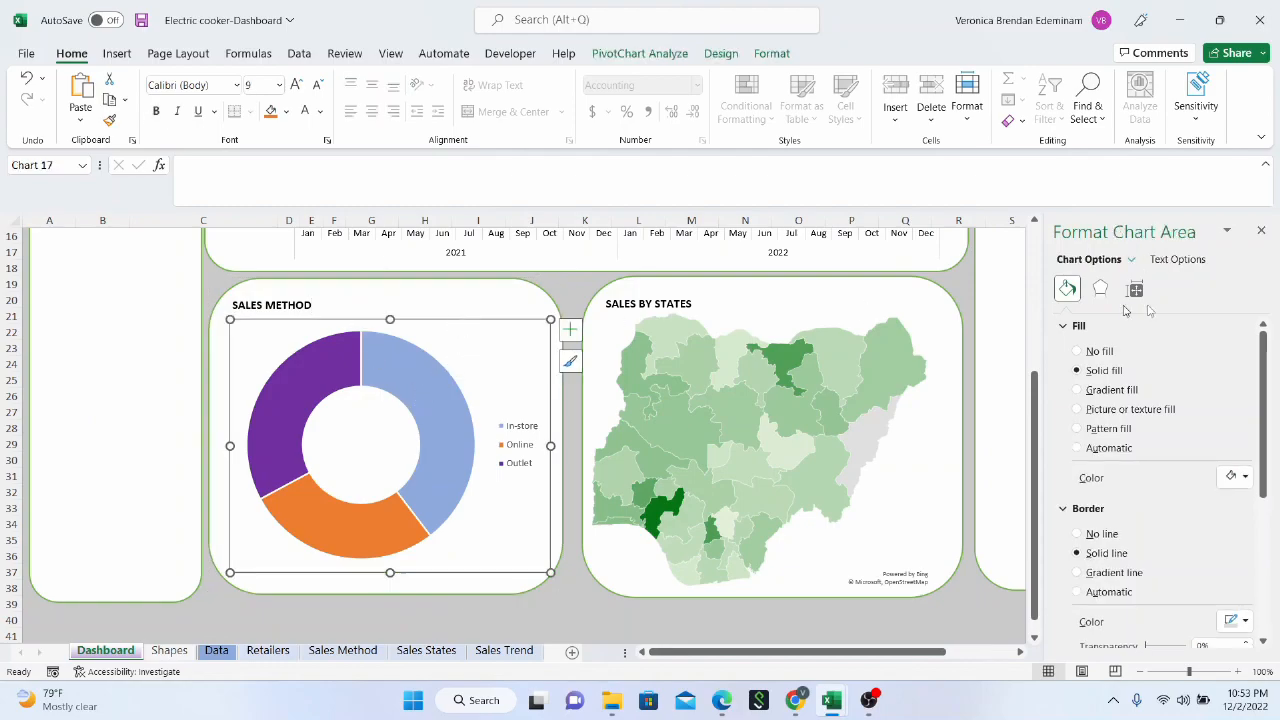
{"action": "left_click", "coordinate": [1080, 536]}
{"action": "left_click", "coordinate": [437, 306]}
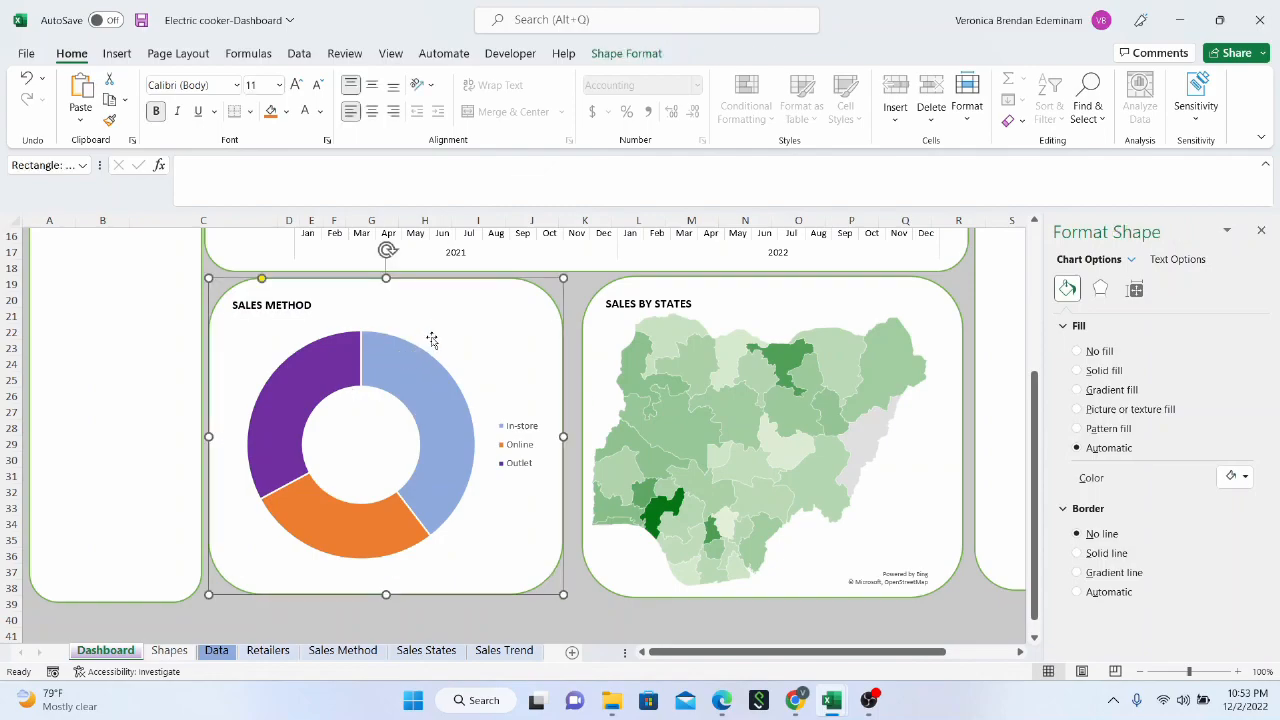
{"action": "left_click", "coordinate": [432, 340]}
{"action": "left_click", "coordinate": [430, 321]}
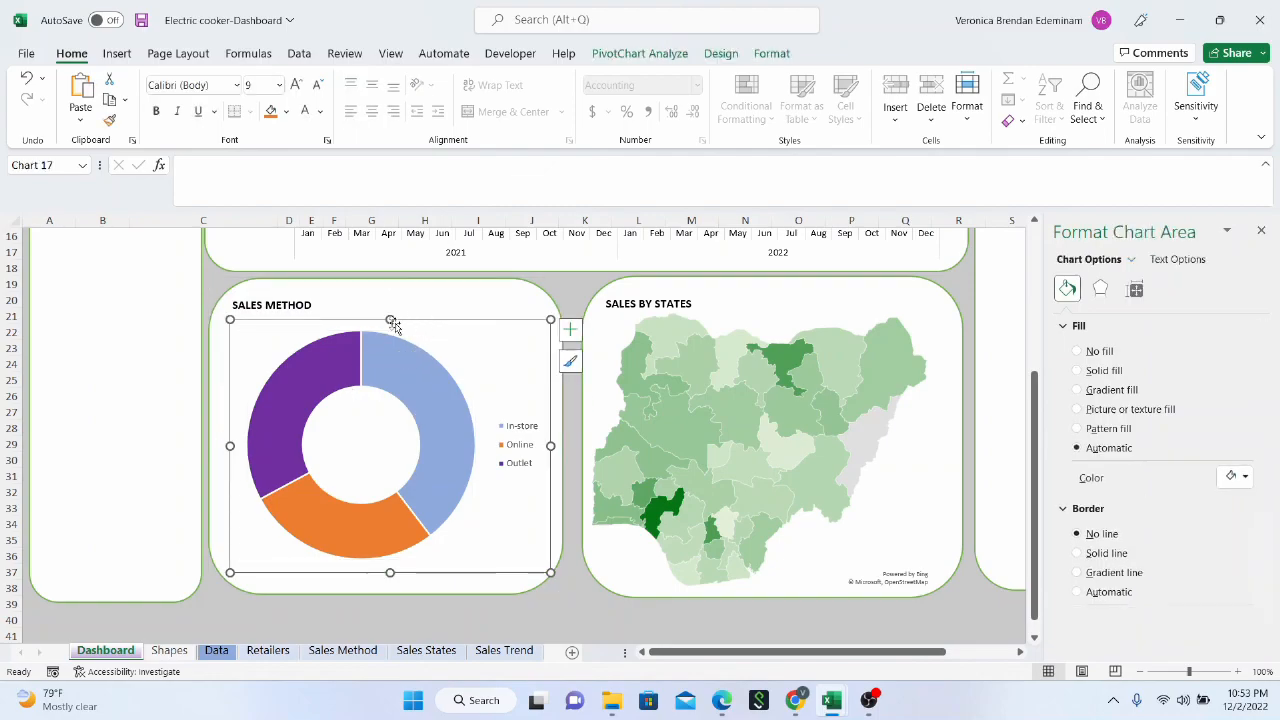
{"action": "left_click_drag", "start_coordinate": [390, 320], "coordinate": [389, 314]}
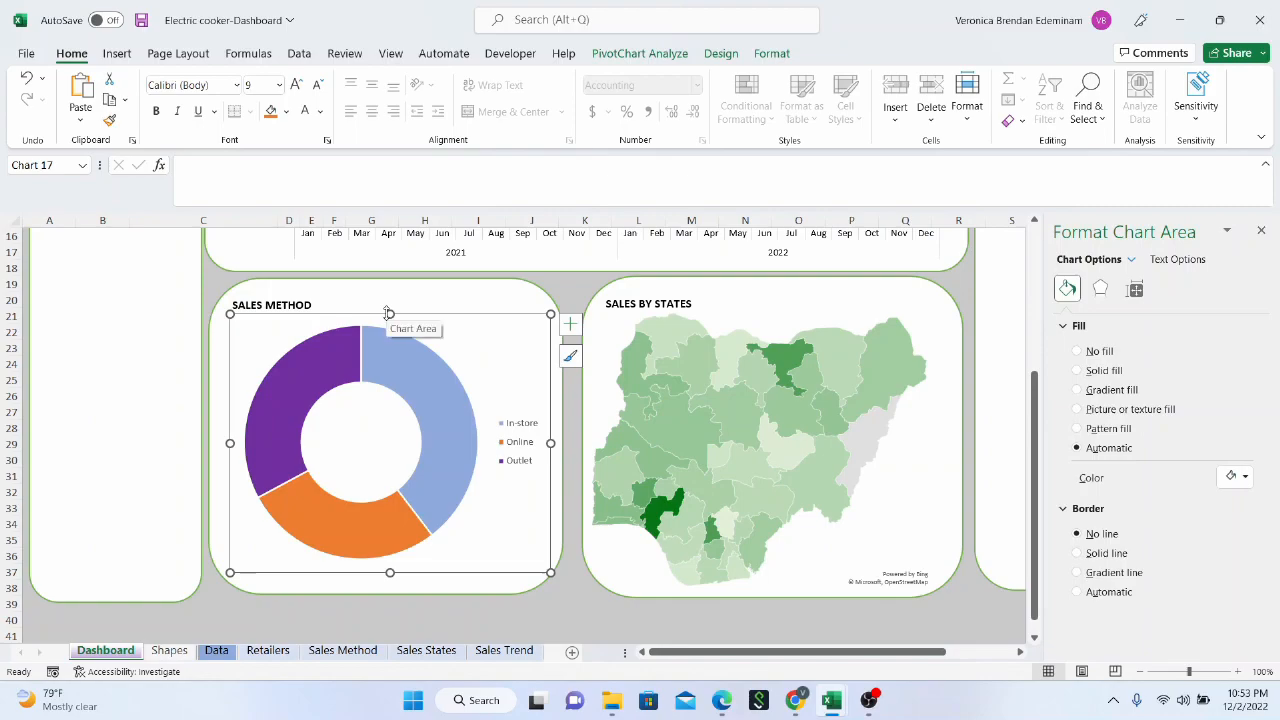
Insert a clustered bar PivotChart from the total sales PivotTable on the Retailers sheet
{"action": "scroll", "coordinate": [763, 444], "scroll_direction": "up", "scroll_amount": 5}
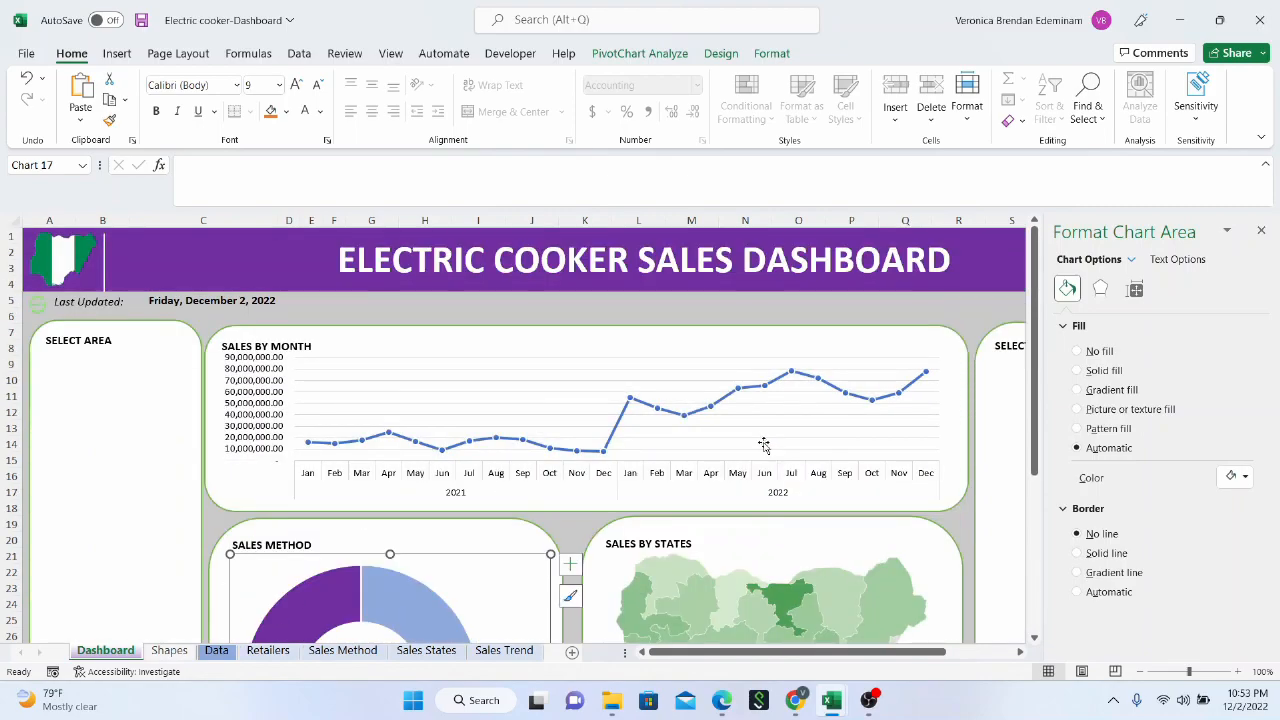
{"action": "scroll", "coordinate": [842, 446], "scroll_direction": "down", "scroll_amount": 1}
{"action": "left_click_drag", "start_coordinate": [815, 650], "coordinate": [1005, 666]}
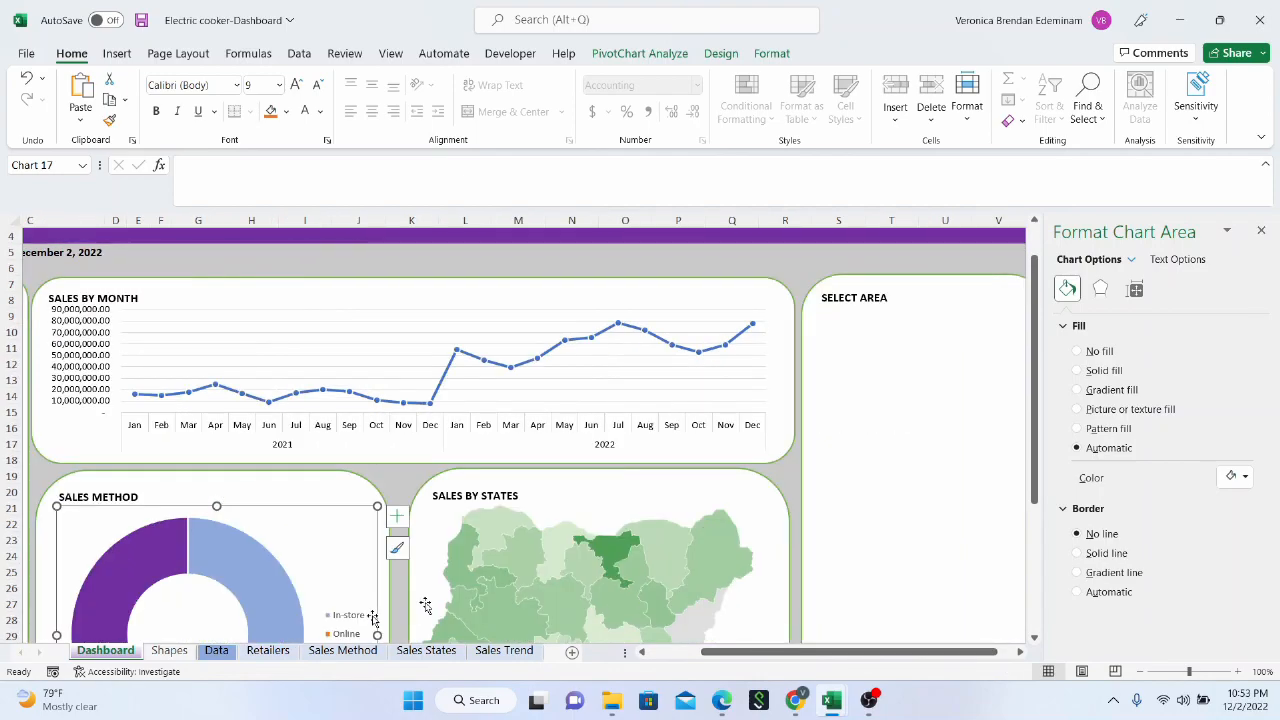
{"action": "left_click", "coordinate": [268, 650]}
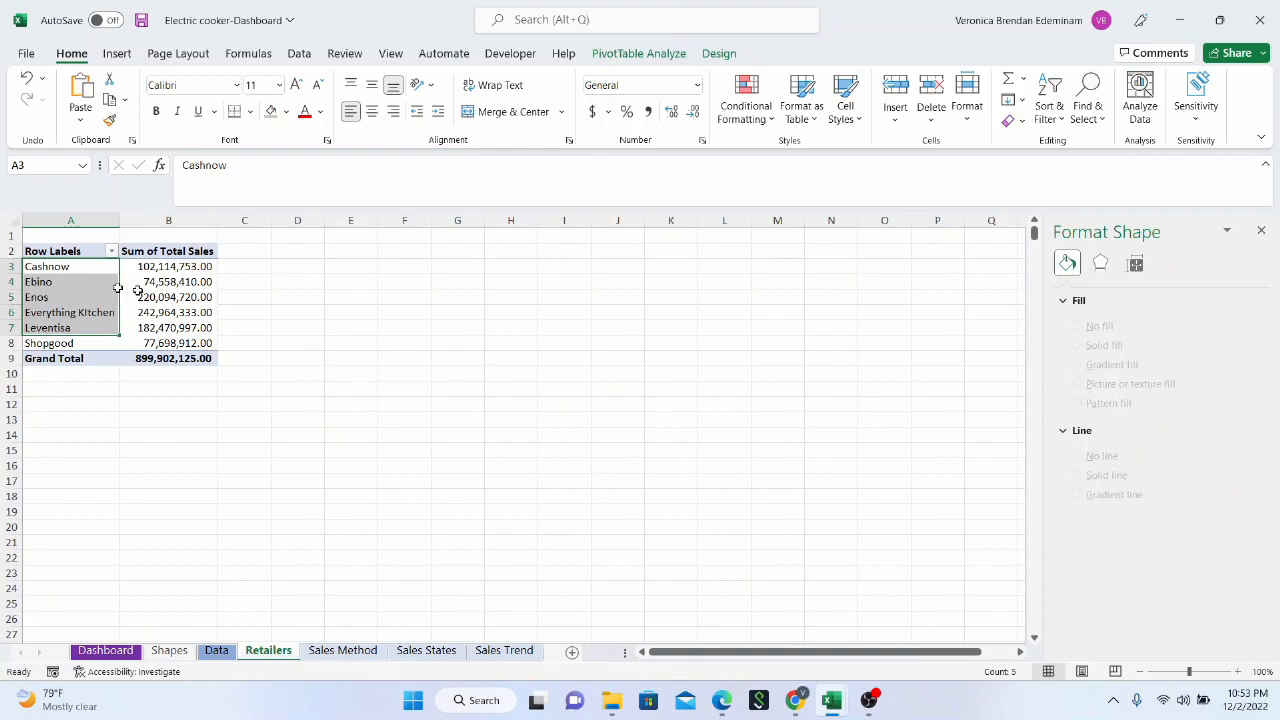
{"action": "left_click", "coordinate": [177, 294]}
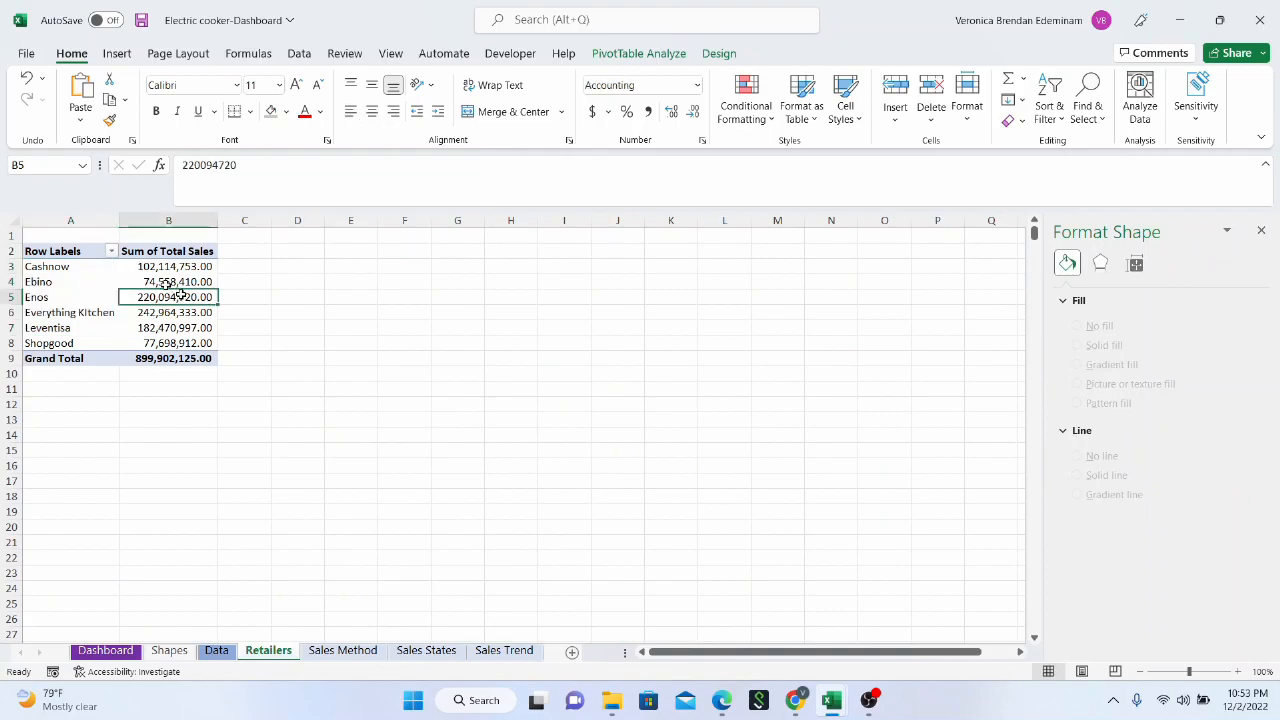
{"action": "left_click", "coordinate": [672, 53]}
{"action": "left_click", "coordinate": [1005, 95]}
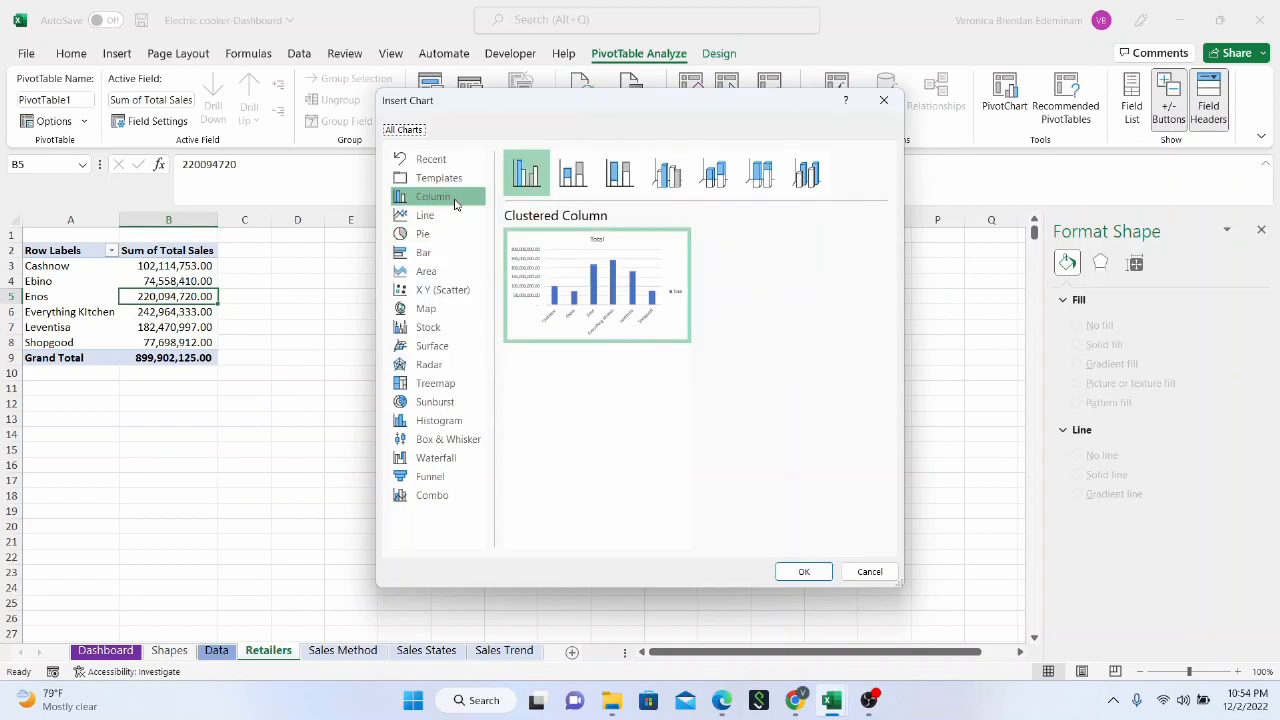
{"action": "left_click", "coordinate": [444, 255]}
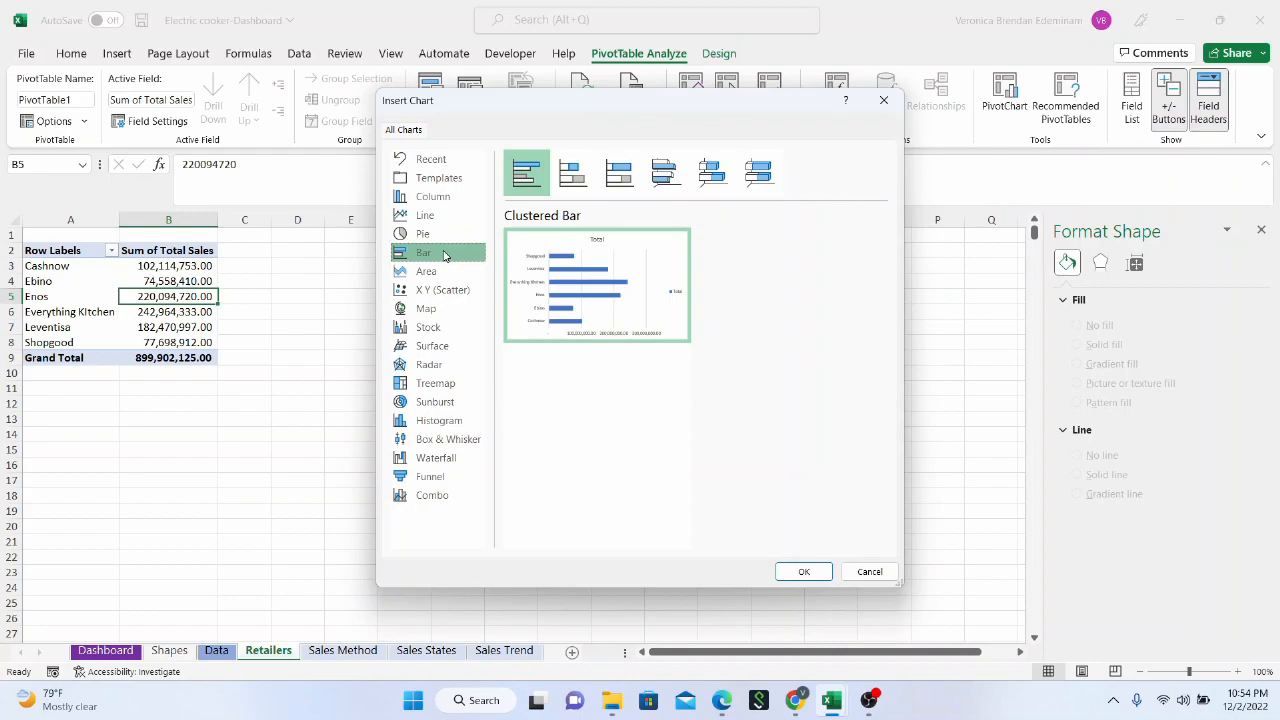
{"action": "mouse_move", "coordinate": [587, 259]}
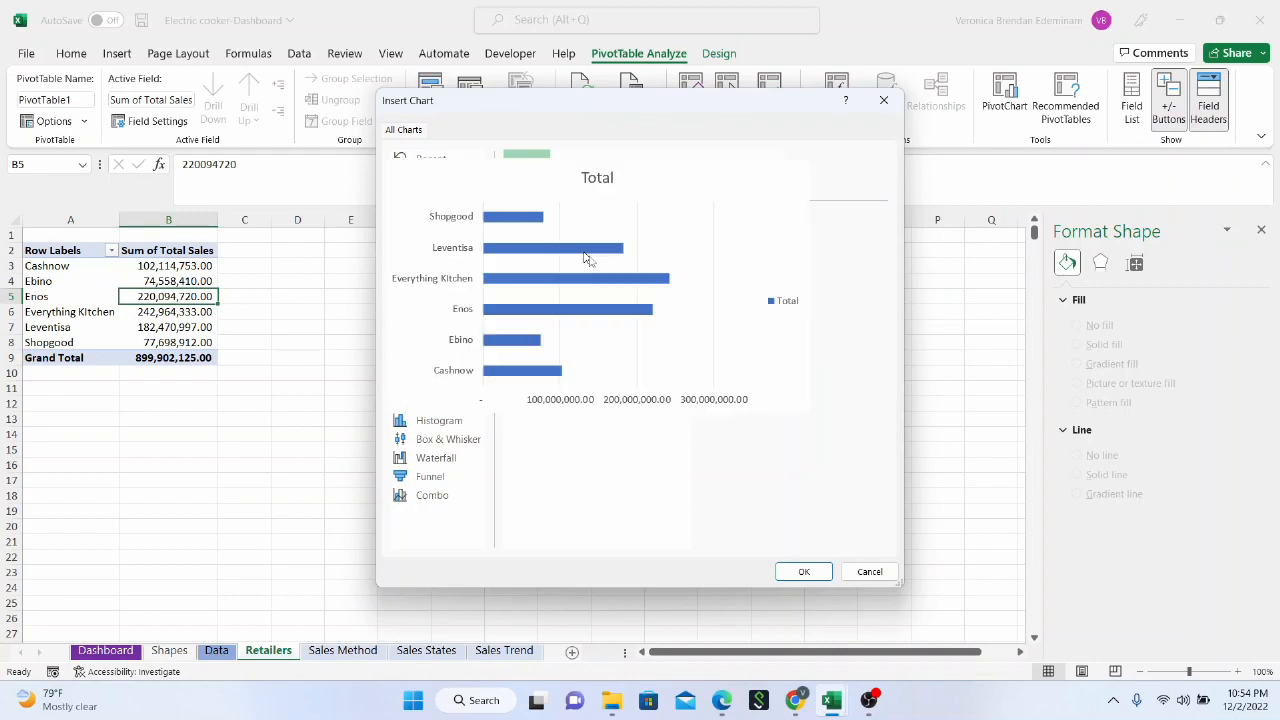
{"action": "left_click", "coordinate": [803, 571]}
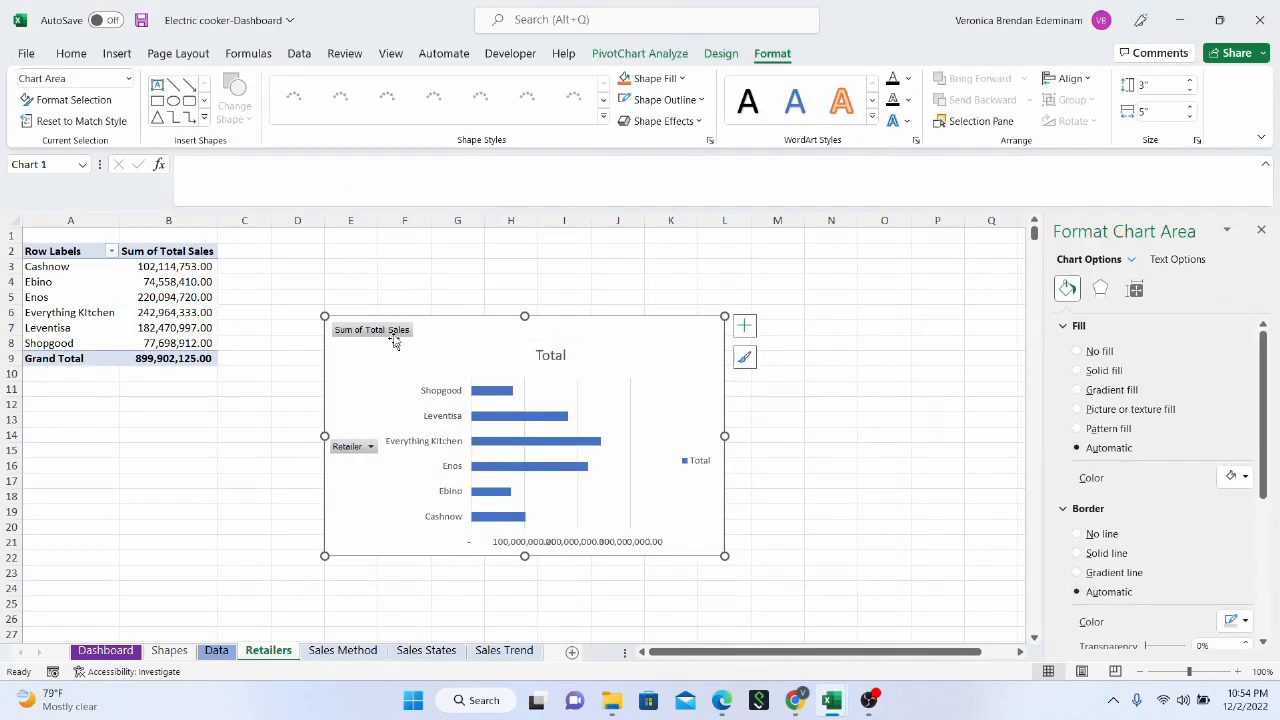
Hide all field buttons on the retailers bar chart and delete its legend
{"action": "right_click", "coordinate": [393, 334]}
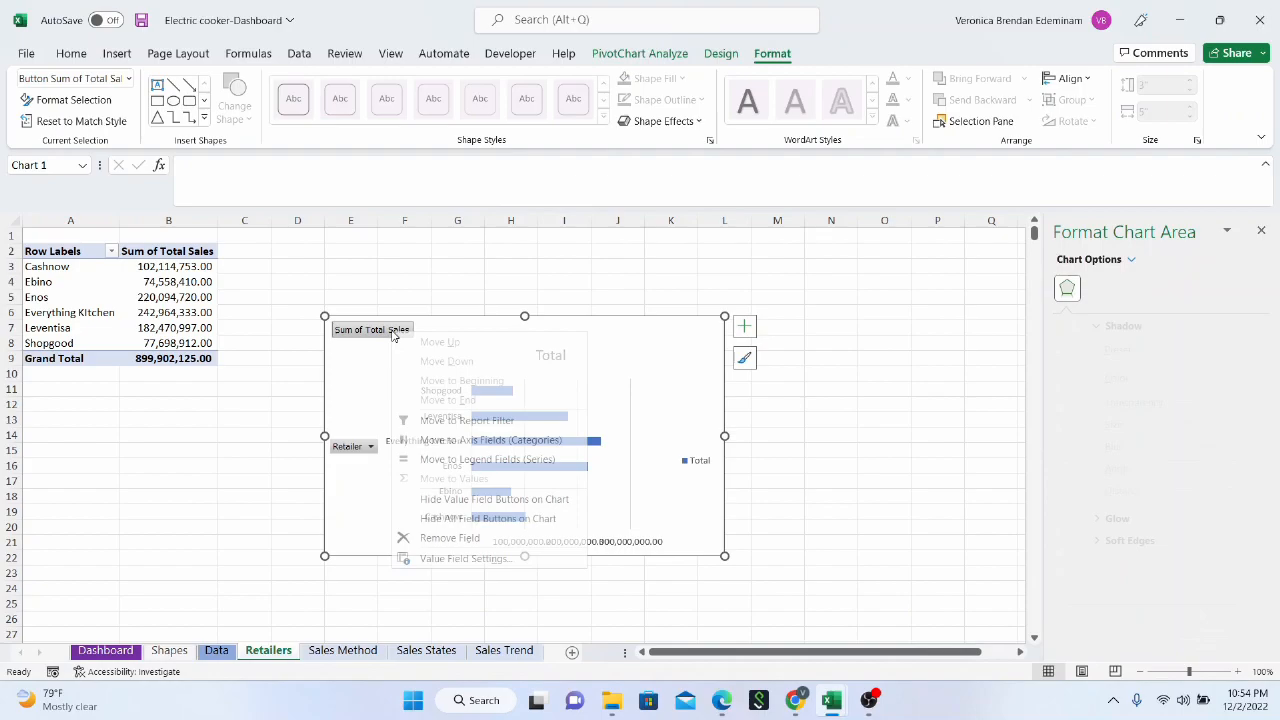
{"action": "left_click", "coordinate": [463, 518]}
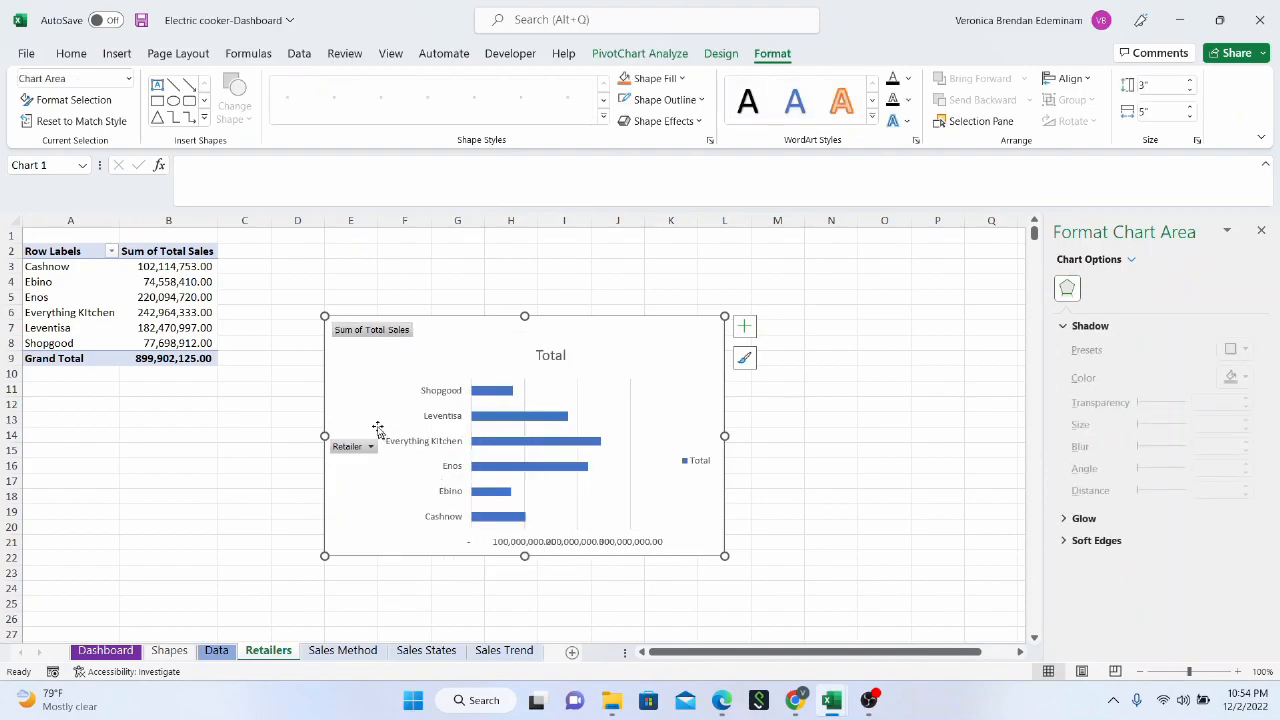
{"action": "left_click", "coordinate": [700, 452]}
{"action": "key", "text": "Delete"}
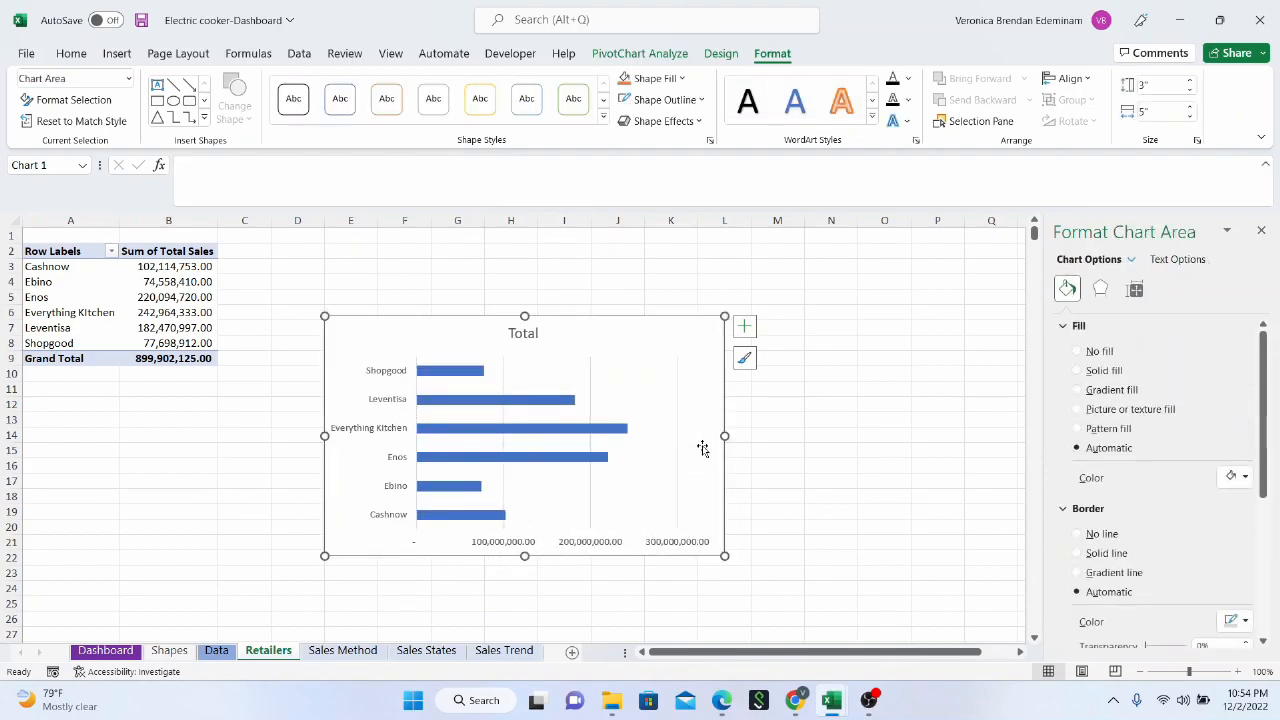
Delete the retailers bar chart's title and narrow the chart to about 4.29" wide
{"action": "left_click", "coordinate": [530, 334]}
{"action": "right_click", "coordinate": [532, 336]}
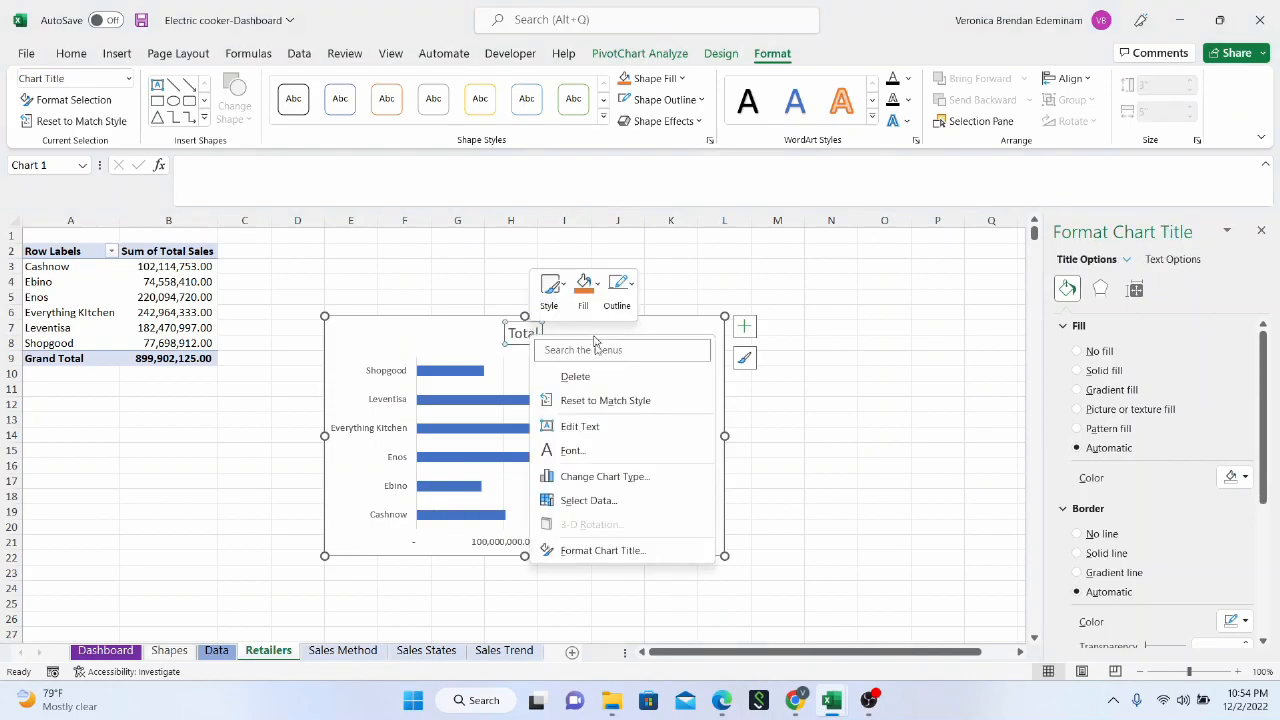
{"action": "left_click", "coordinate": [575, 376]}
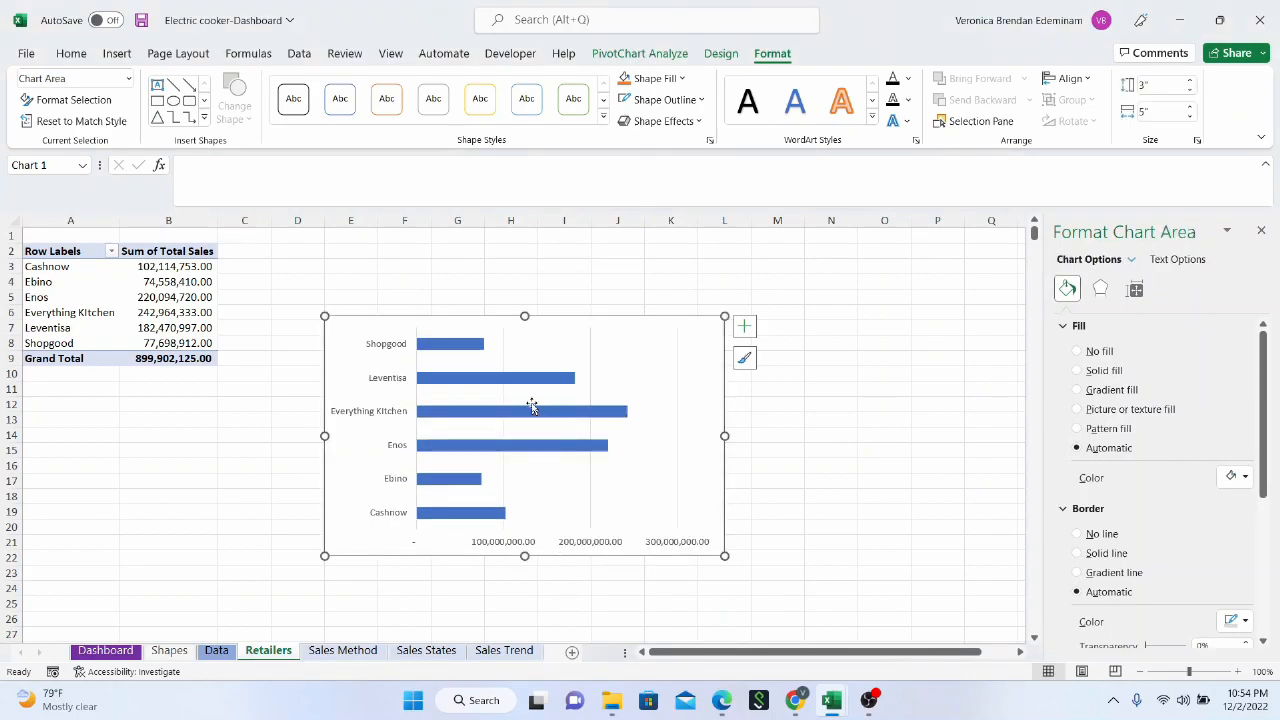
{"action": "left_click_drag", "start_coordinate": [727, 435], "coordinate": [668, 435]}
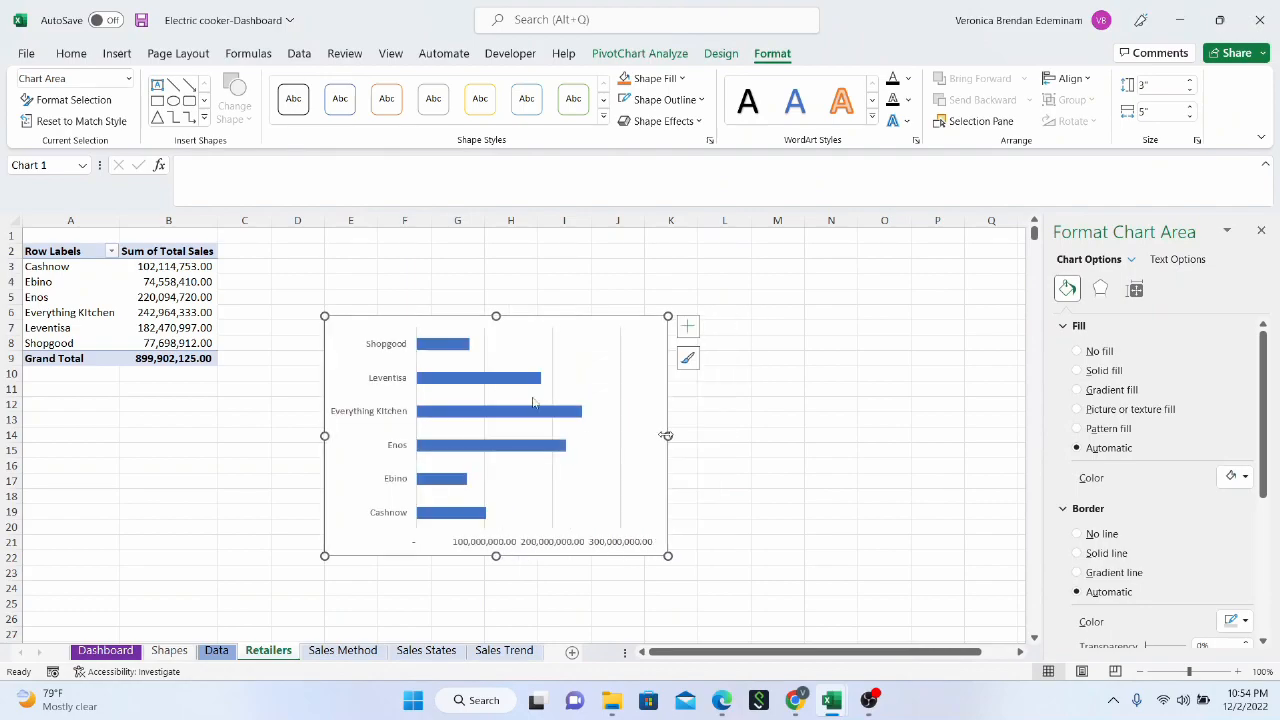
Apply the fourth chart style to the retailers bar chart and fill its bars with standard Green
{"action": "left_click", "coordinate": [455, 347]}
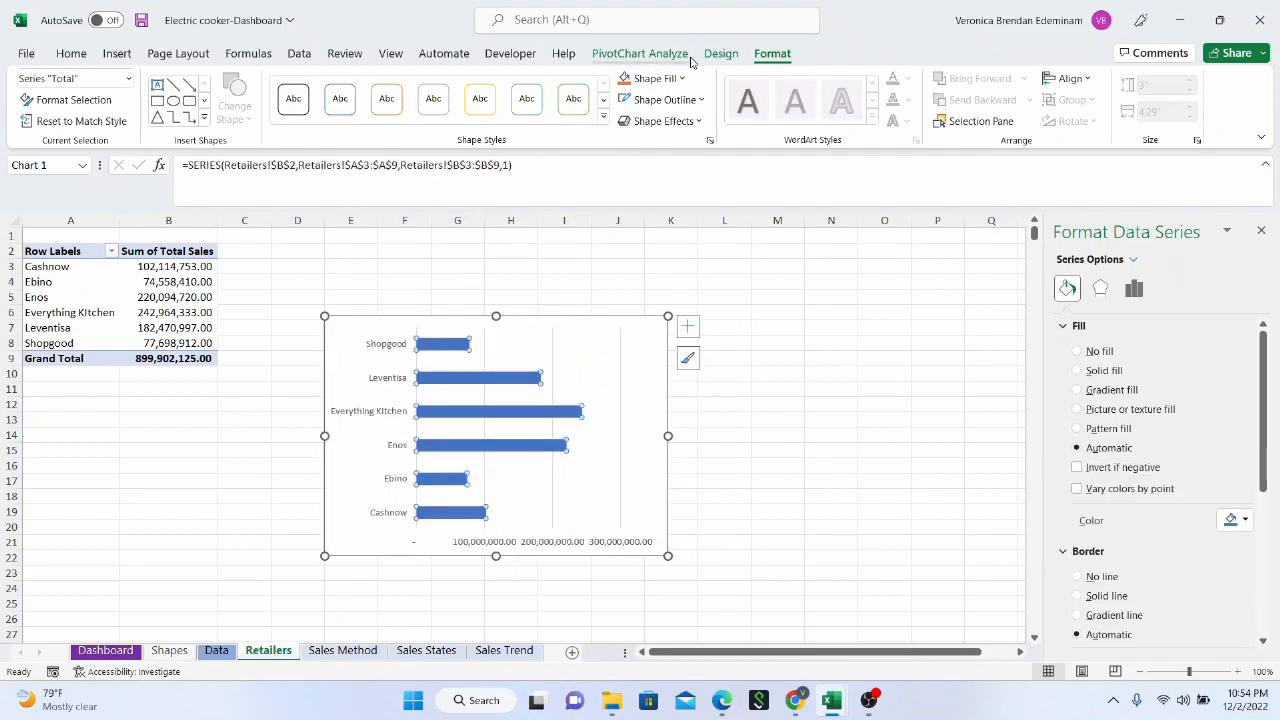
{"action": "left_click", "coordinate": [721, 53]}
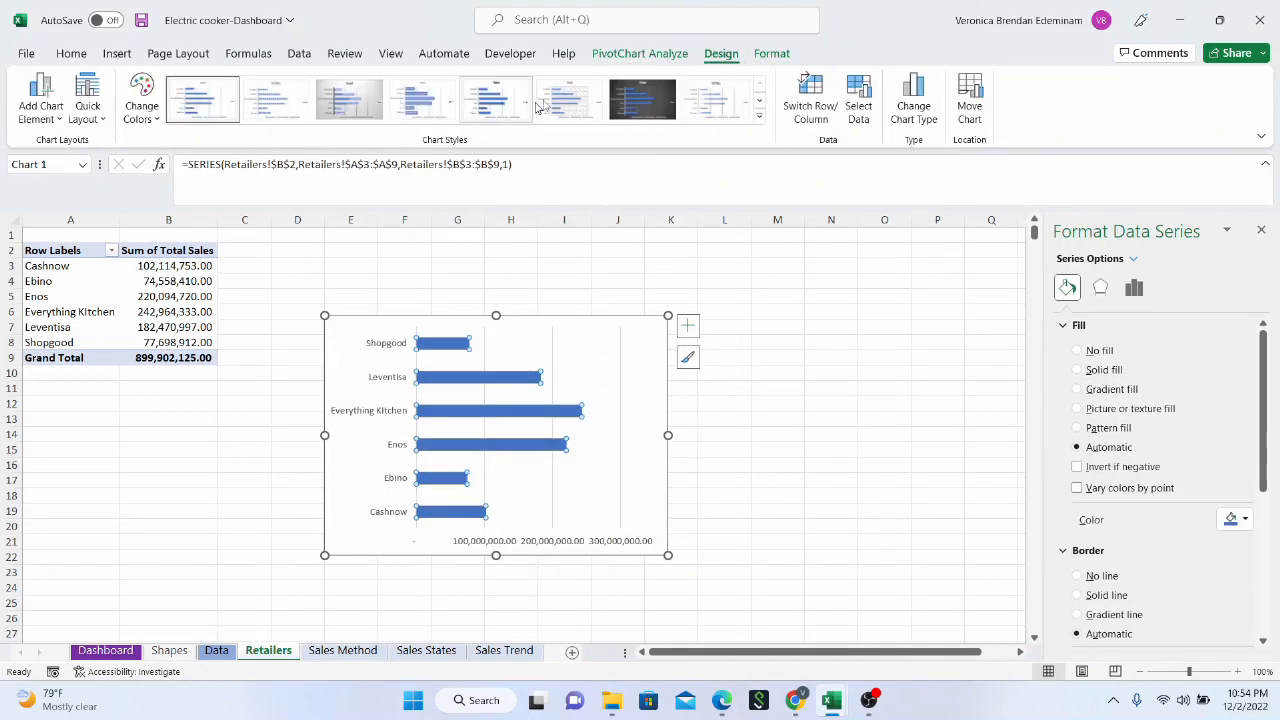
{"action": "left_click", "coordinate": [426, 112]}
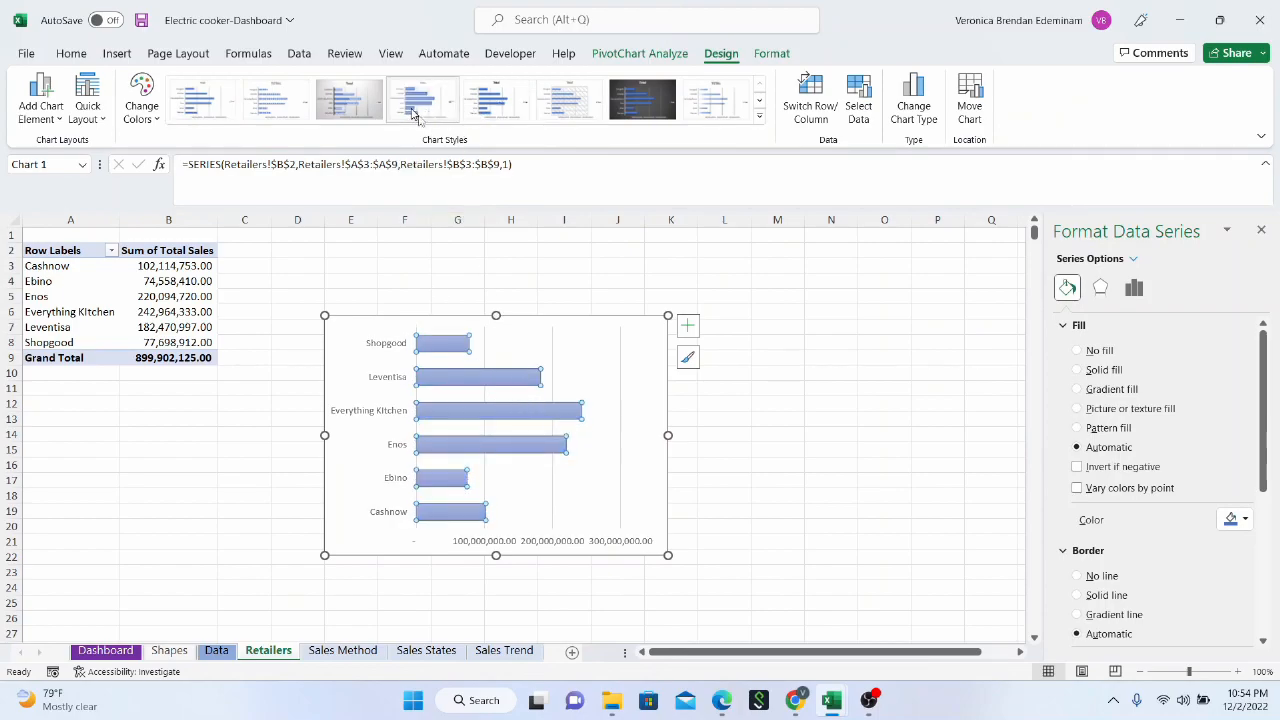
{"action": "left_click", "coordinate": [1244, 520]}
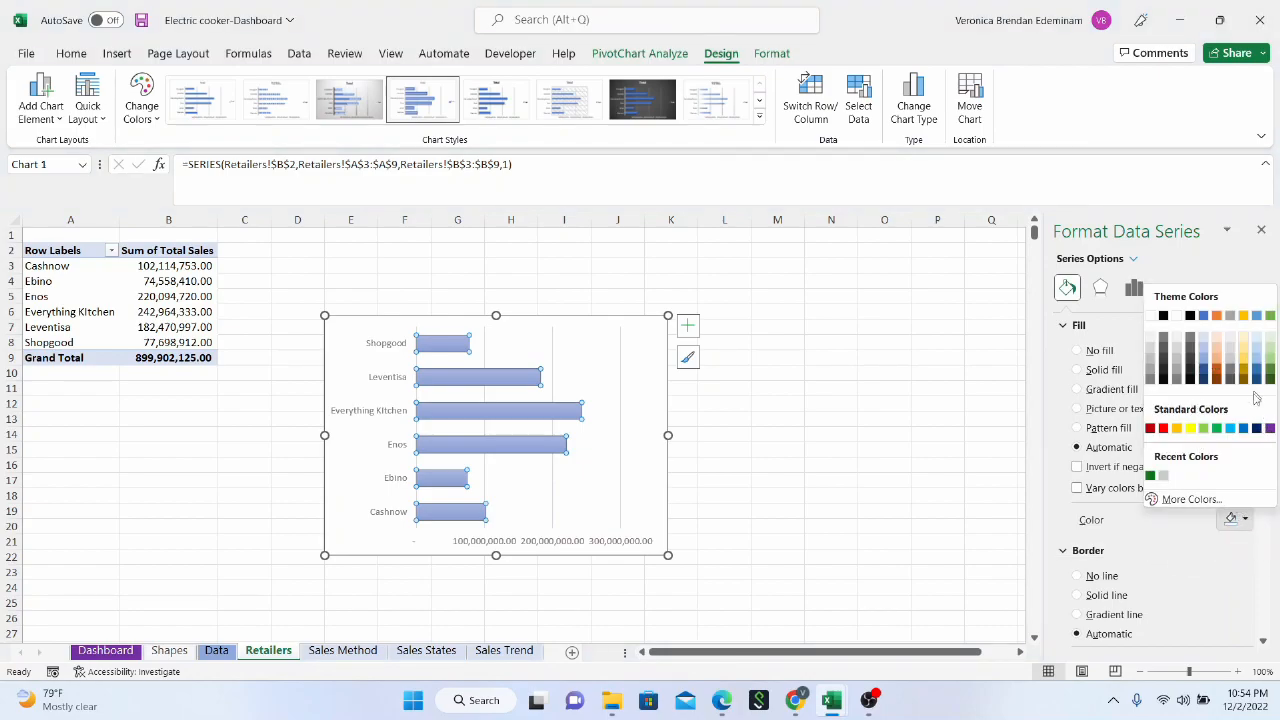
{"action": "left_click", "coordinate": [1217, 428]}
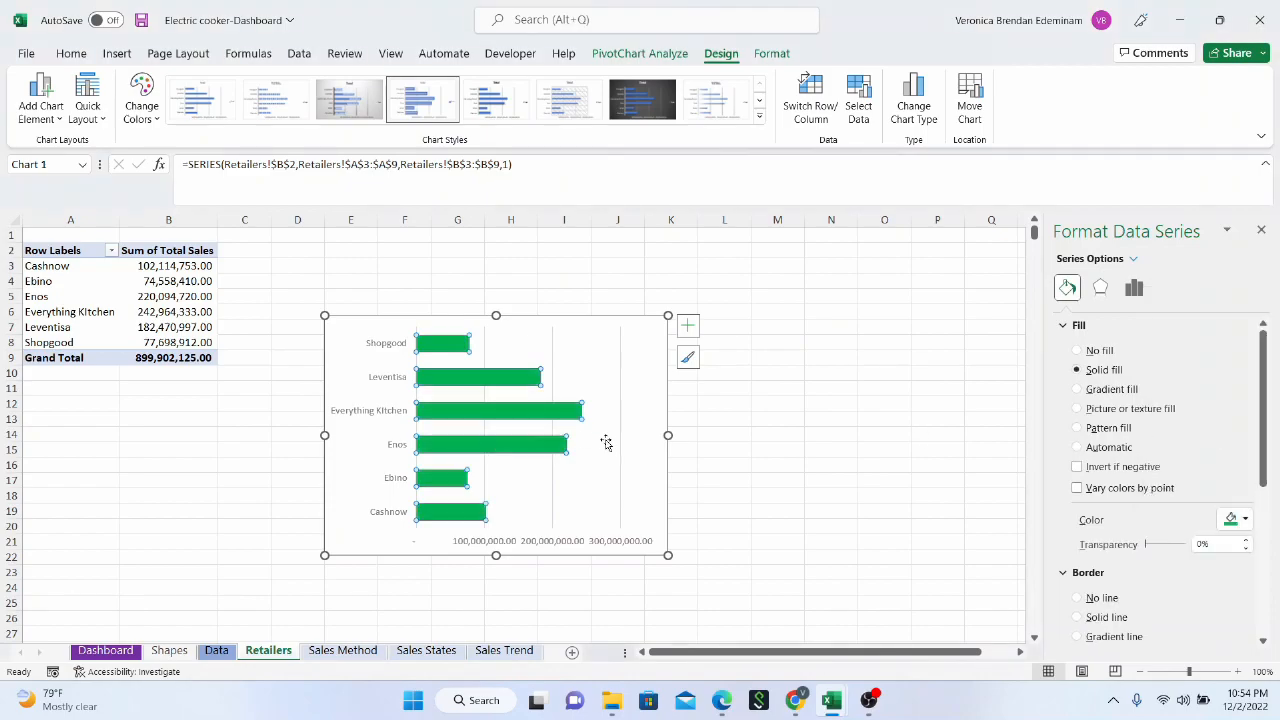
{"action": "scroll", "coordinate": [604, 442], "scroll_direction": "down", "scroll_amount": 2}
{"action": "scroll", "coordinate": [611, 449], "scroll_direction": "up", "scroll_amount": 2}
{"action": "mouse_move", "coordinate": [450, 454]}
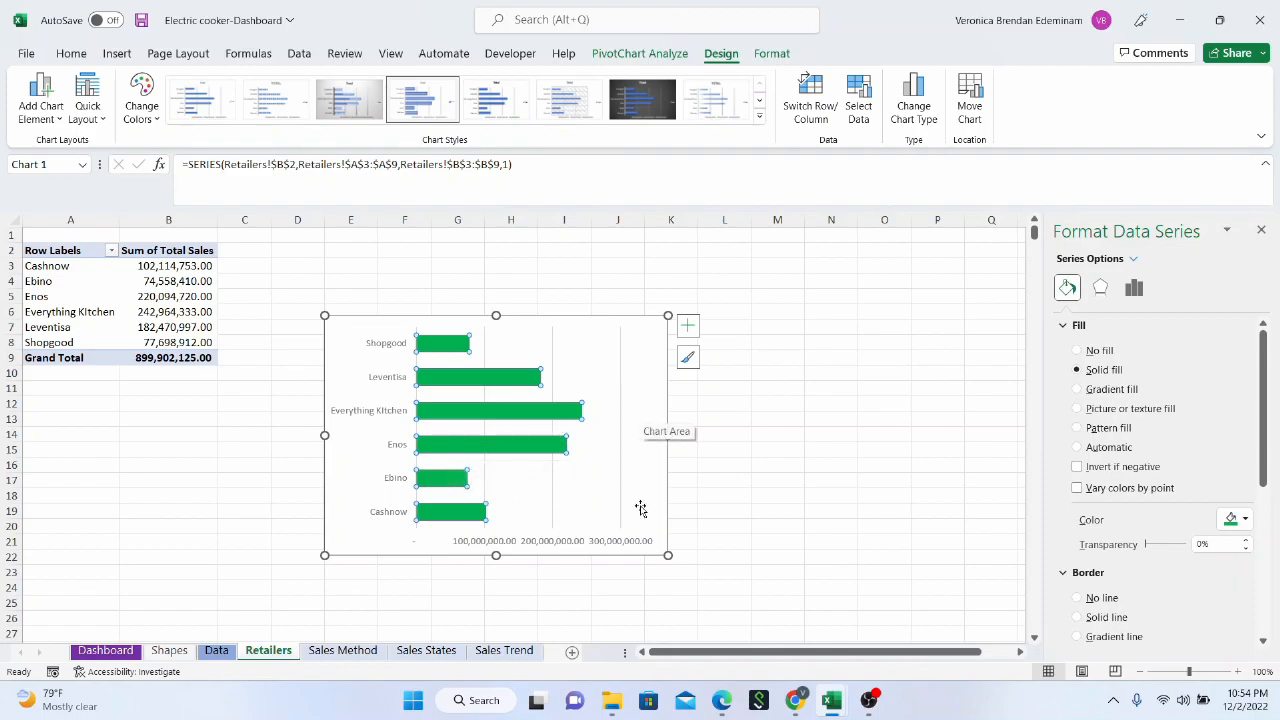
Make the retailers bar chart taller and slightly narrower, and paste a copy of it onto the Dashboard sheet
{"action": "left_click_drag", "start_coordinate": [668, 555], "coordinate": [642, 618]}
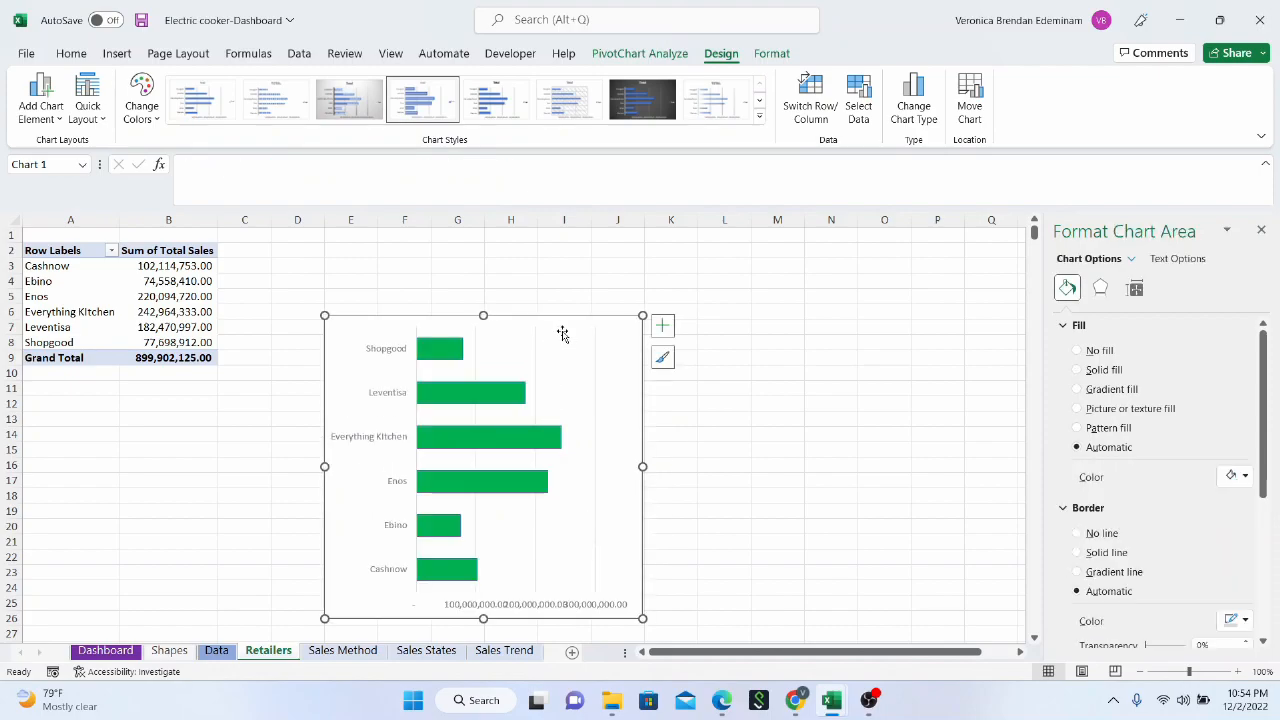
{"action": "left_click", "coordinate": [105, 651]}
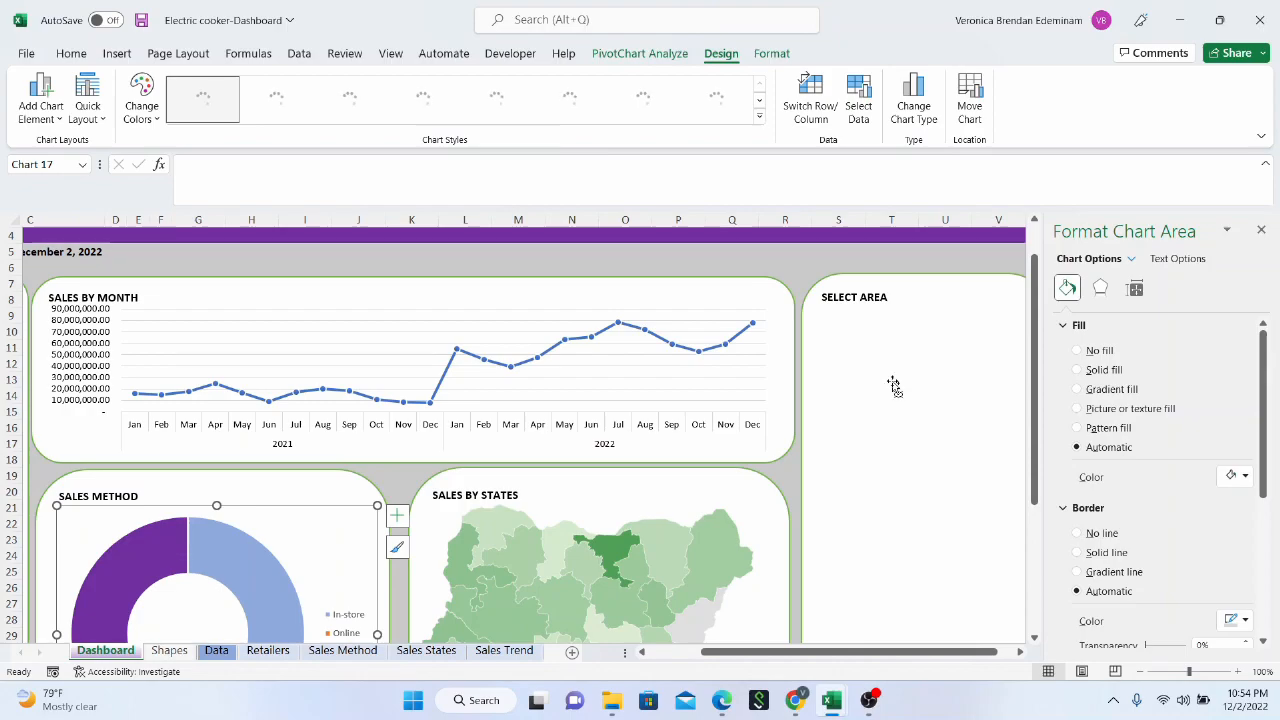
{"action": "left_click", "coordinate": [912, 425]}
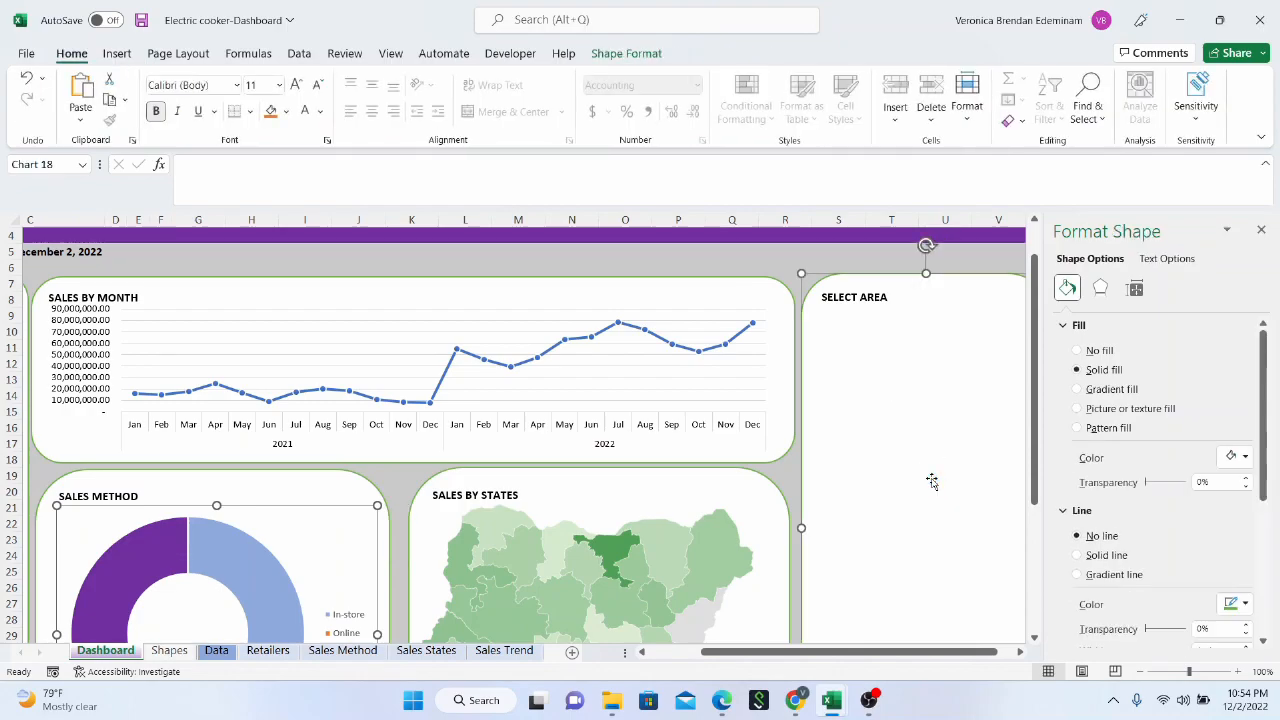
{"action": "key", "text": "ctrl+v"}
{"action": "scroll", "coordinate": [929, 472], "scroll_direction": "down", "scroll_amount": 3}
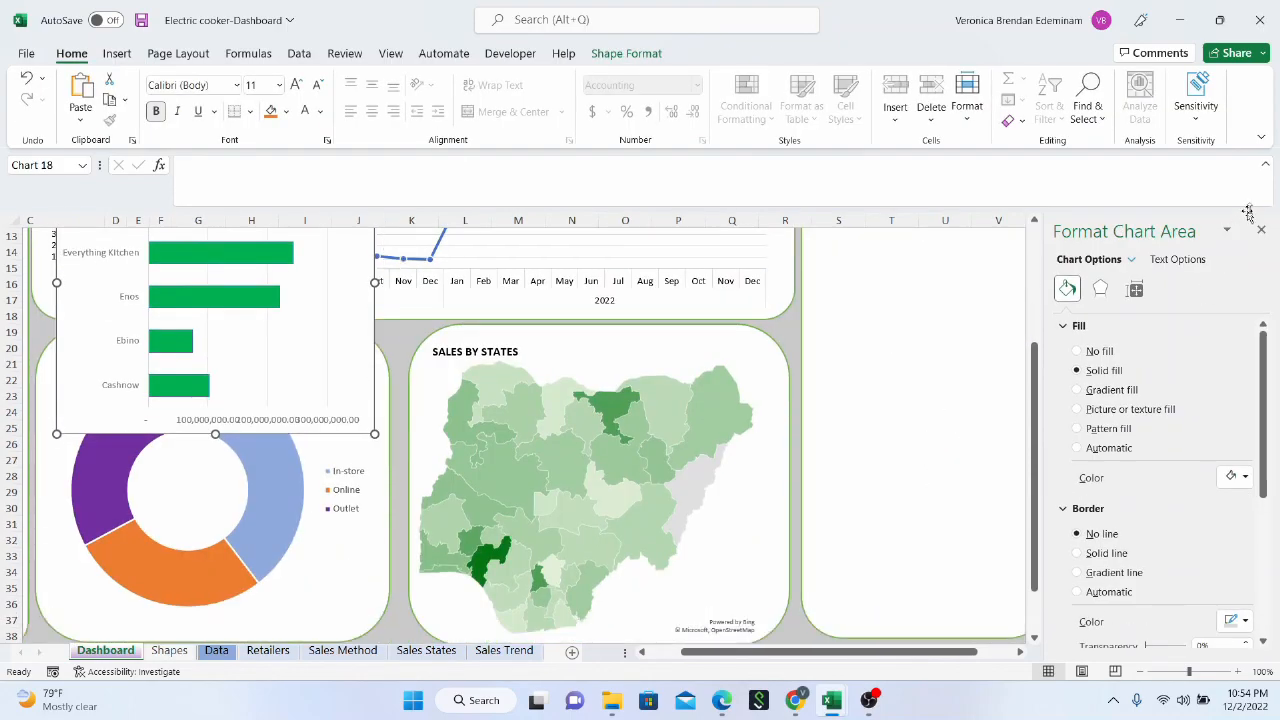
{"action": "scroll", "coordinate": [1248, 213], "scroll_direction": "up", "scroll_amount": 1}
{"action": "left_click", "coordinate": [1261, 229]}
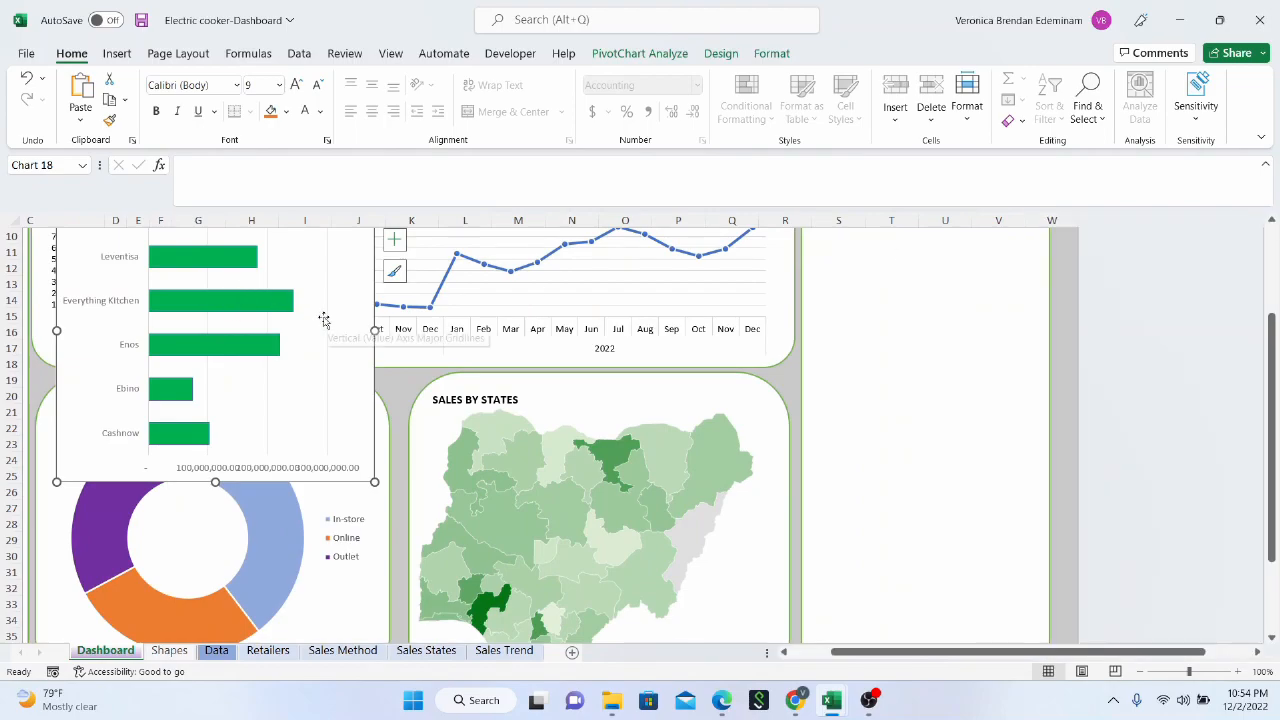
Move the pasted retailers chart over the empty panel beside Sales by Month and resize it to roughly the panel's height
{"action": "scroll", "coordinate": [324, 318], "scroll_direction": "up", "scroll_amount": 3}
{"action": "left_click_drag", "start_coordinate": [288, 328], "coordinate": [993, 349]}
{"action": "scroll", "coordinate": [1077, 390], "scroll_direction": "down", "scroll_amount": 1}
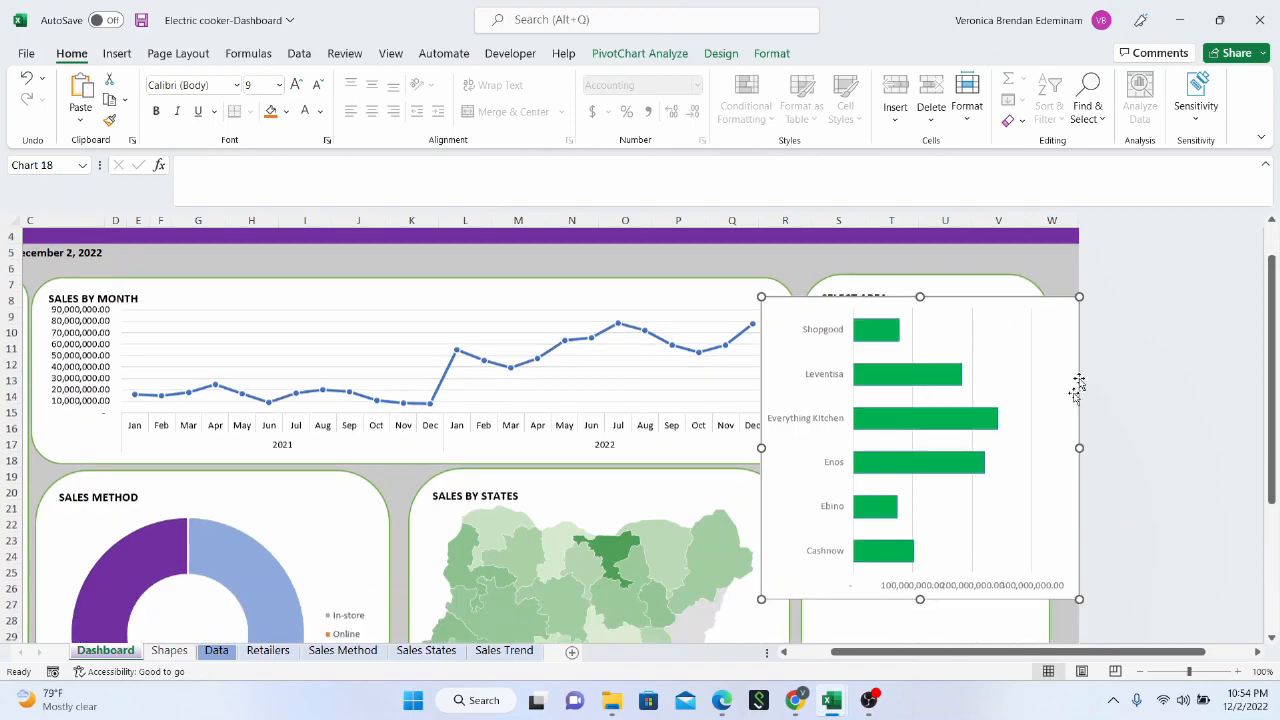
{"action": "scroll", "coordinate": [1077, 390], "scroll_direction": "down", "scroll_amount": 2}
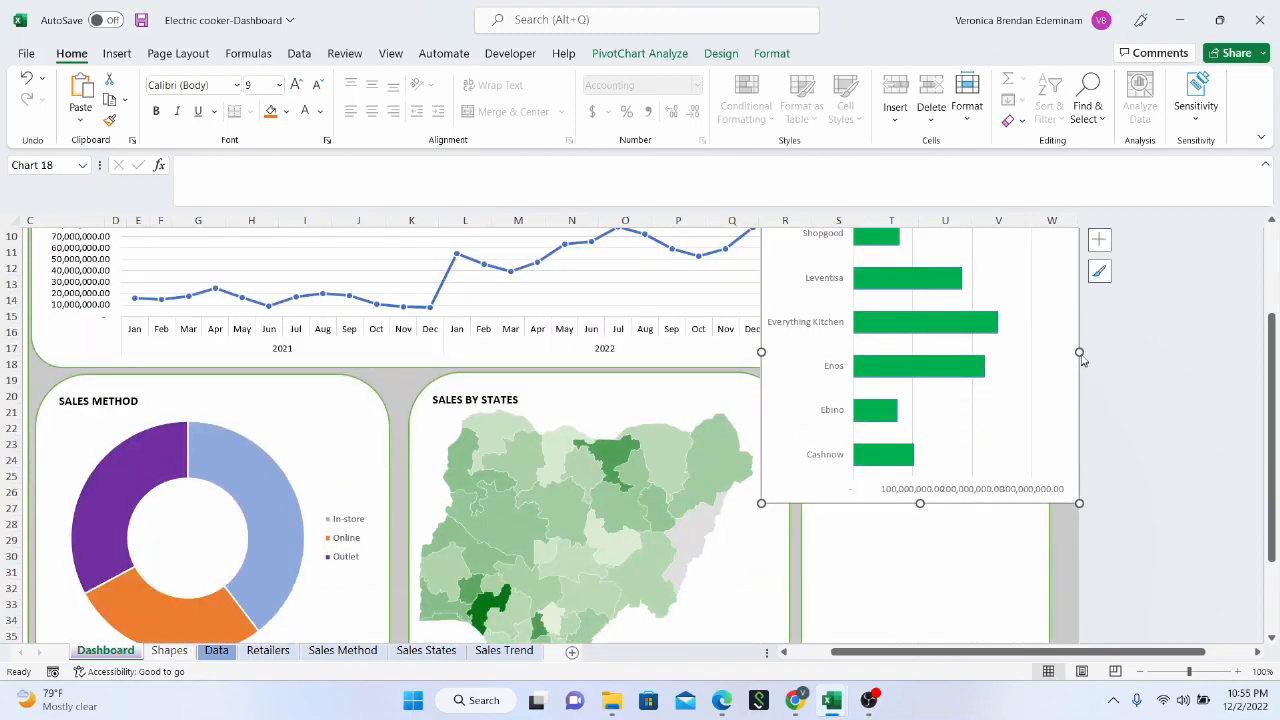
{"action": "left_click_drag", "start_coordinate": [920, 510], "coordinate": [940, 638]}
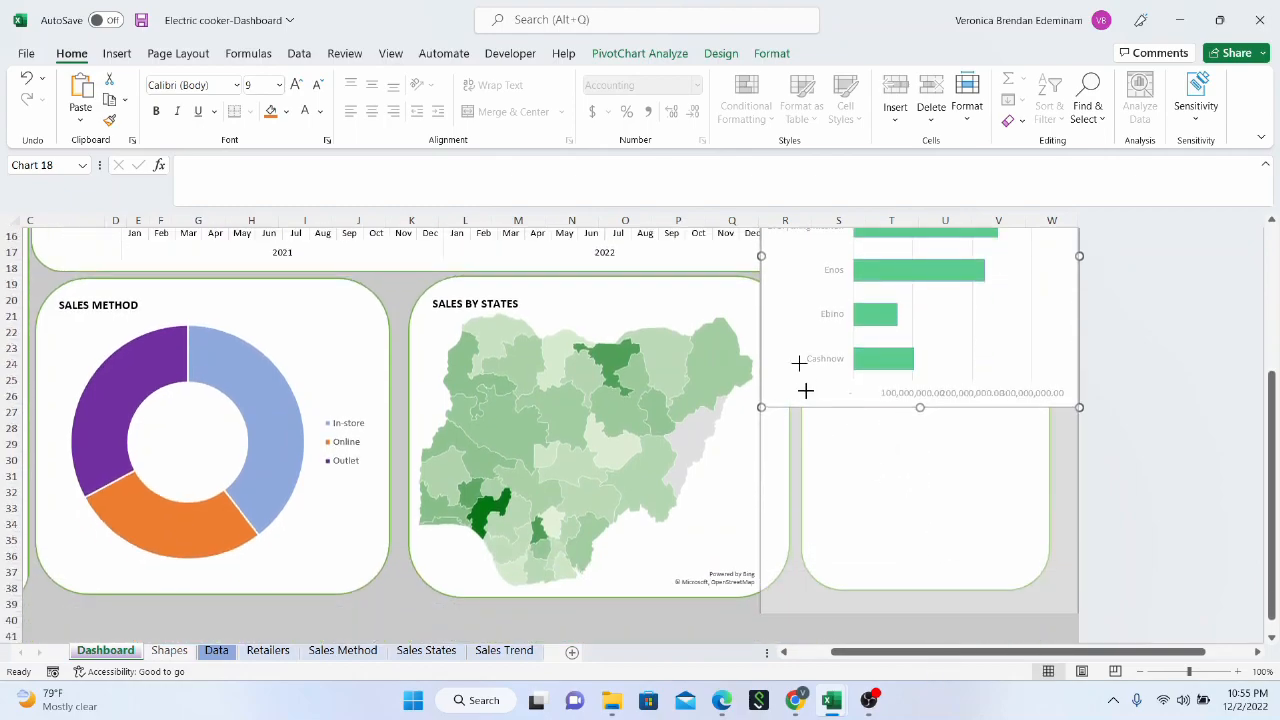
{"action": "mouse_move", "coordinate": [760, 371]}
{"action": "left_mouse_down"}
{"action": "mouse_move", "coordinate": [837, 369]}
{"action": "mouse_move", "coordinate": [821, 364]}
{"action": "left_mouse_up"}
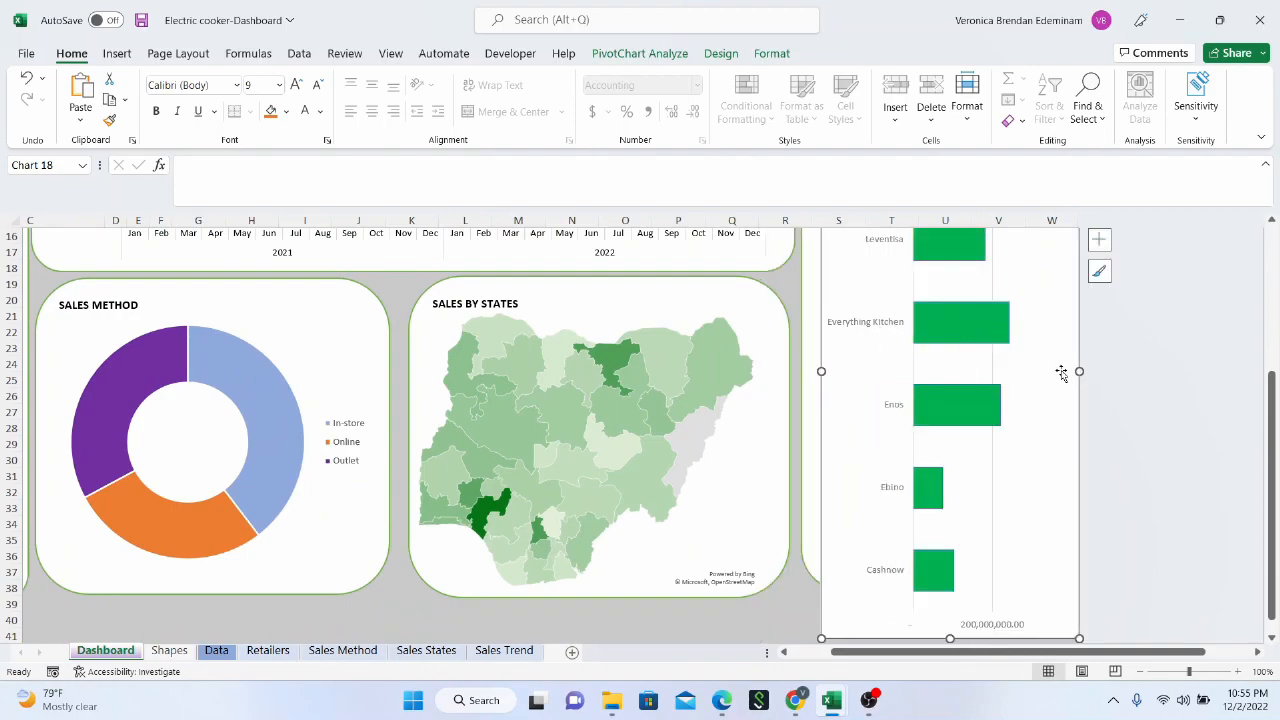
{"action": "scroll", "coordinate": [991, 471], "scroll_direction": "down", "scroll_amount": 2}
{"action": "left_click_drag", "start_coordinate": [950, 542], "coordinate": [935, 484]}
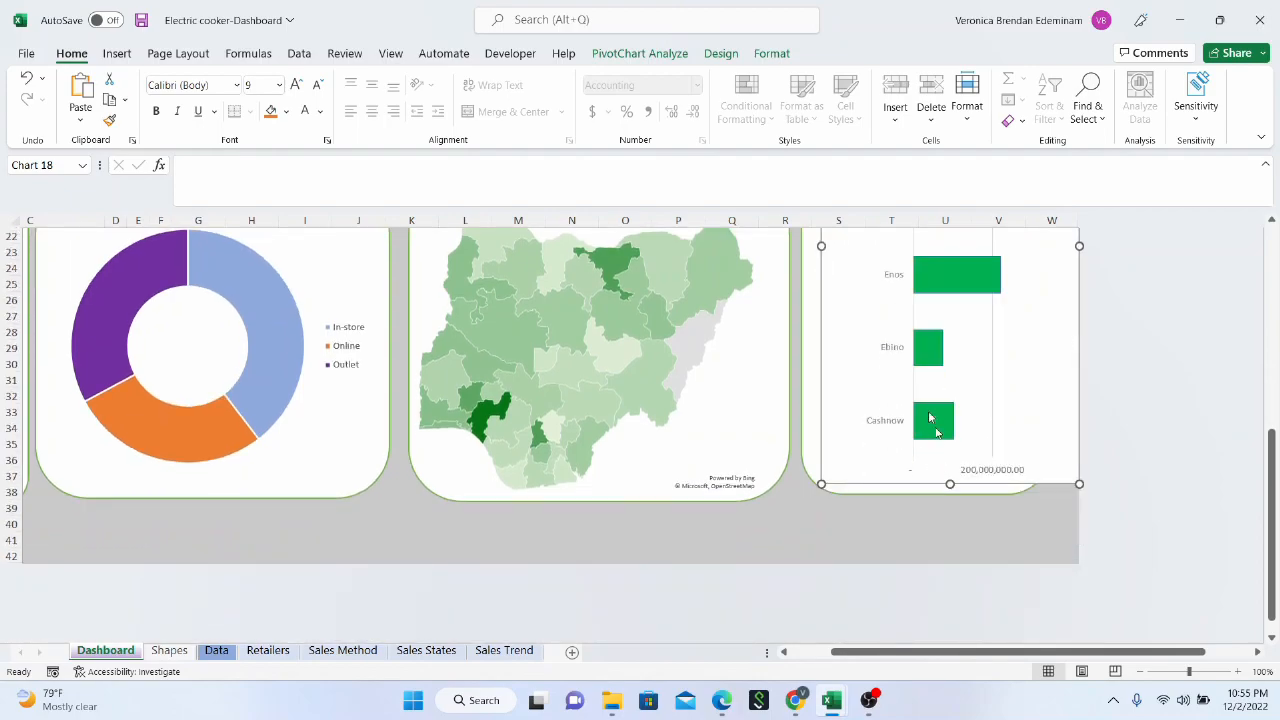
Zoom the dashboard out to 80% and narrow the retailers chart to fit inside its panel's width
{"action": "scroll", "coordinate": [935, 430], "scroll_direction": "up", "scroll_amount": 4}
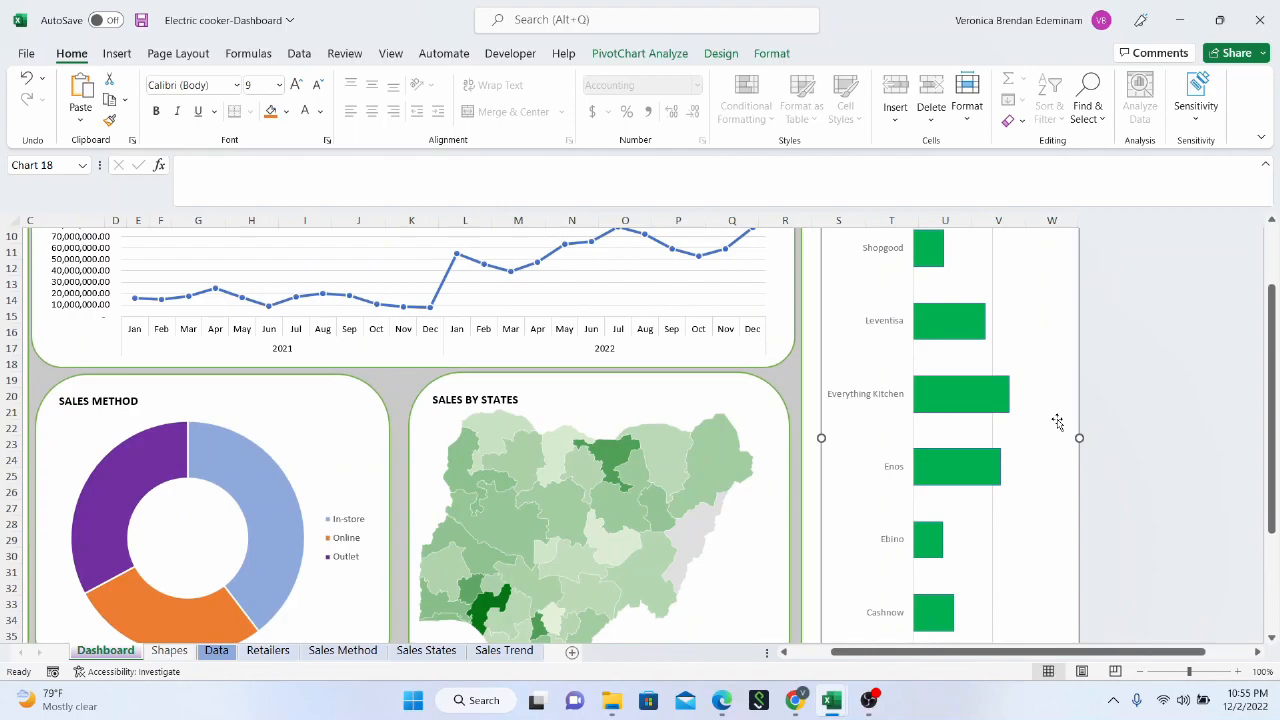
{"action": "scroll", "coordinate": [1057, 421], "scroll_direction": "up", "scroll_amount": 3}
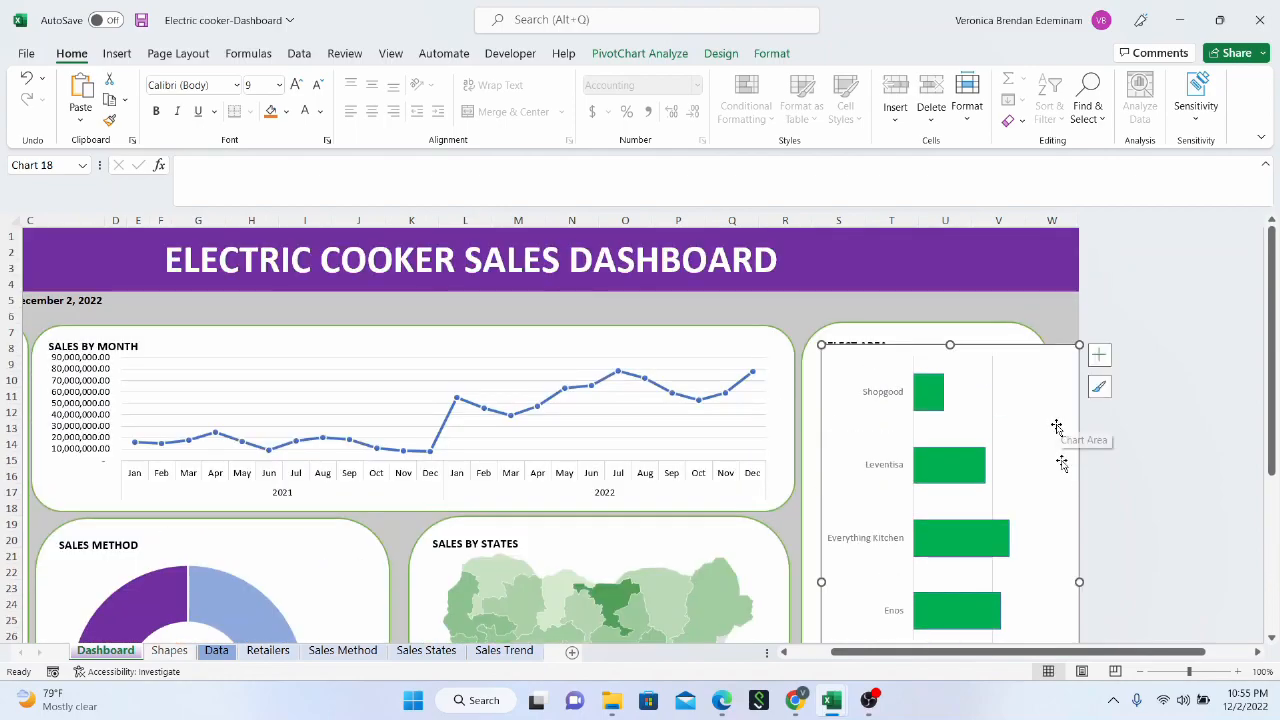
{"action": "left_click", "coordinate": [1137, 672]}
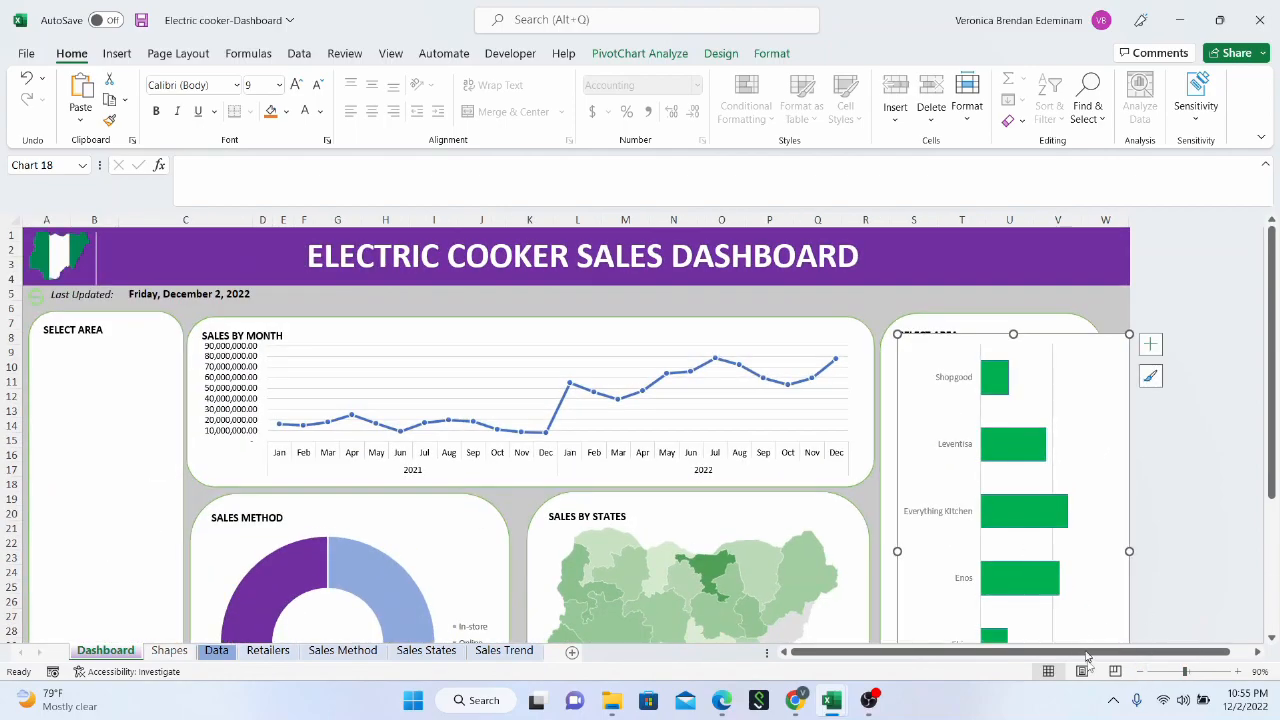
{"action": "left_click", "coordinate": [1139, 672]}
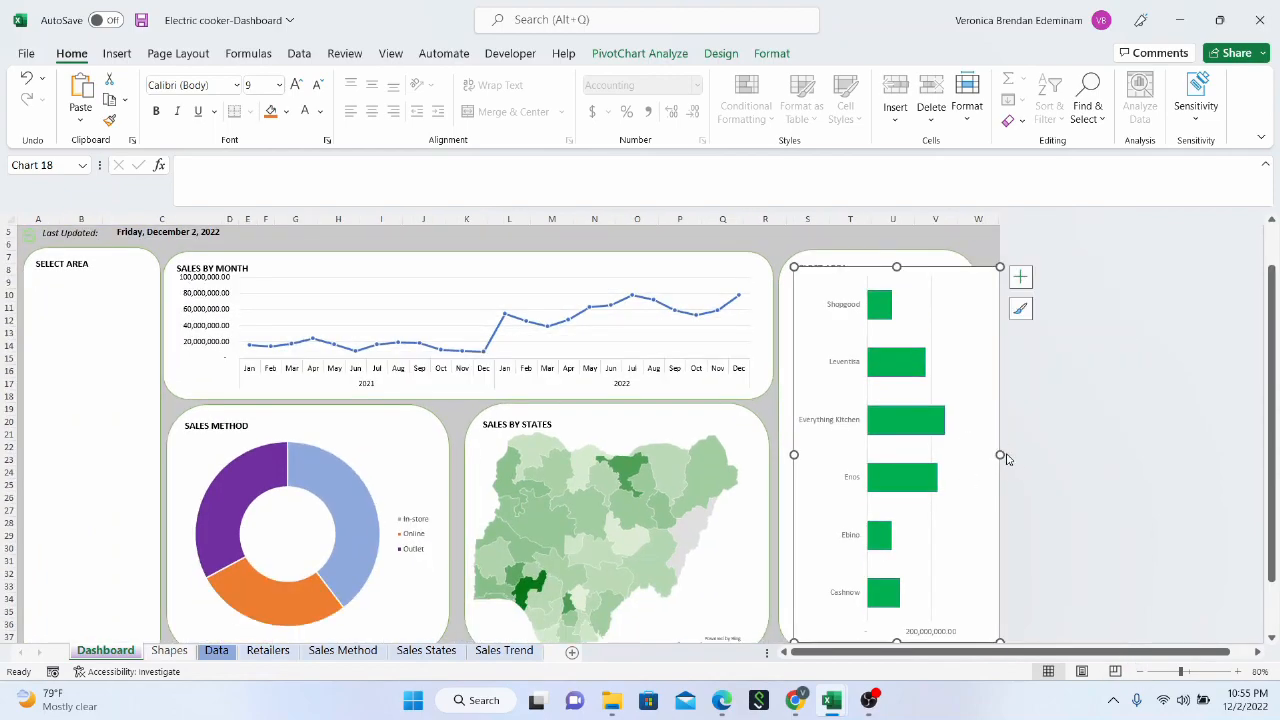
{"action": "left_click_drag", "start_coordinate": [998, 454], "coordinate": [964, 445]}
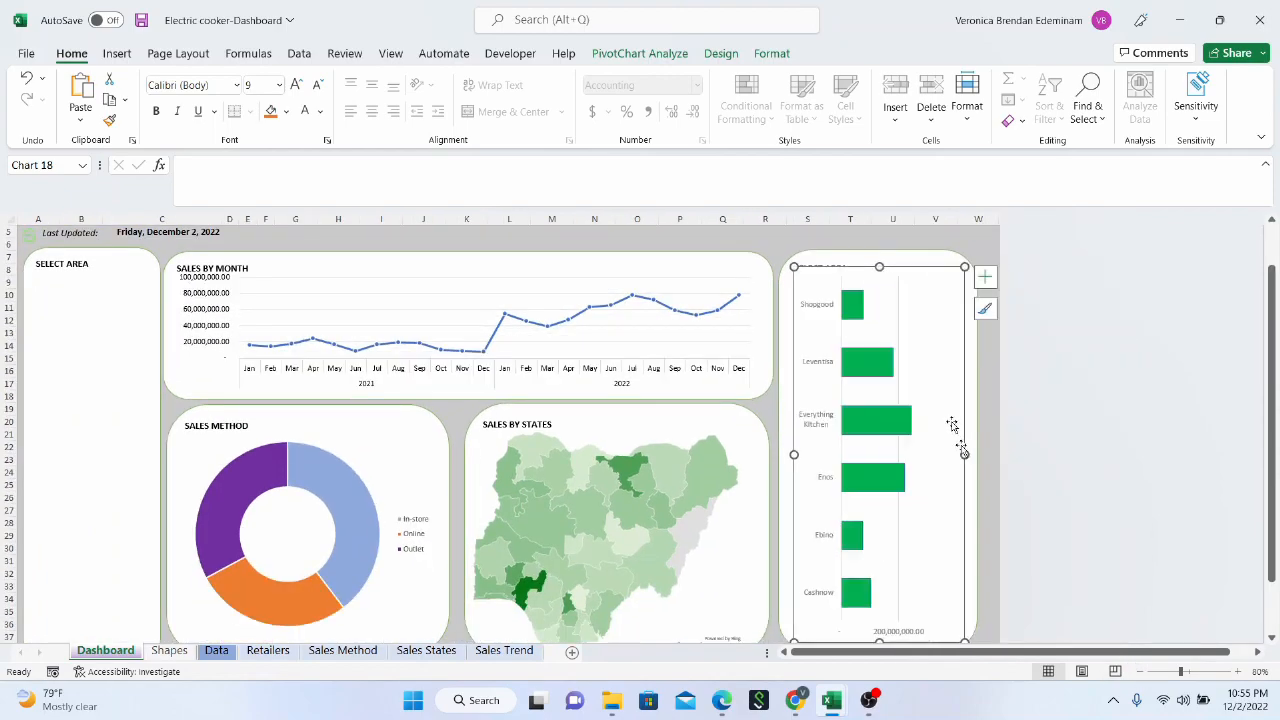
{"action": "scroll", "coordinate": [934, 395], "scroll_direction": "down", "scroll_amount": 1}
{"action": "scroll", "coordinate": [934, 395], "scroll_direction": "down", "scroll_amount": 2}
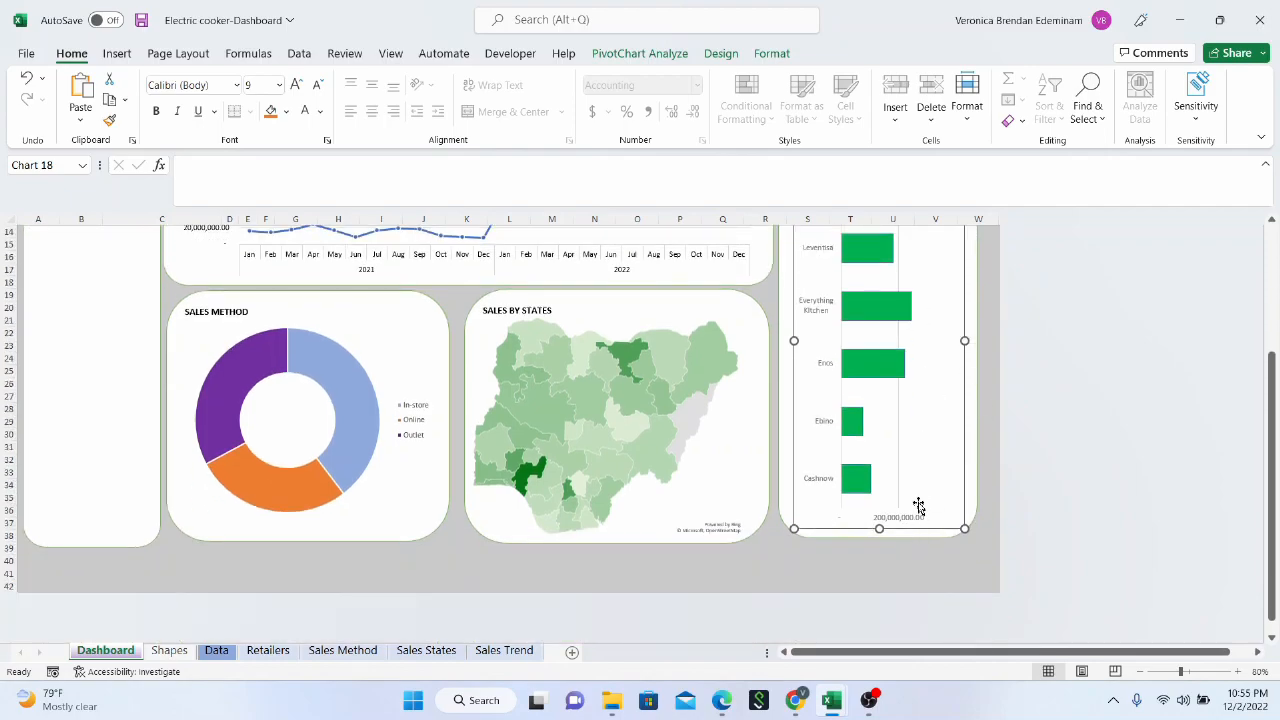
{"action": "scroll", "coordinate": [918, 507], "scroll_direction": "up", "scroll_amount": 4}
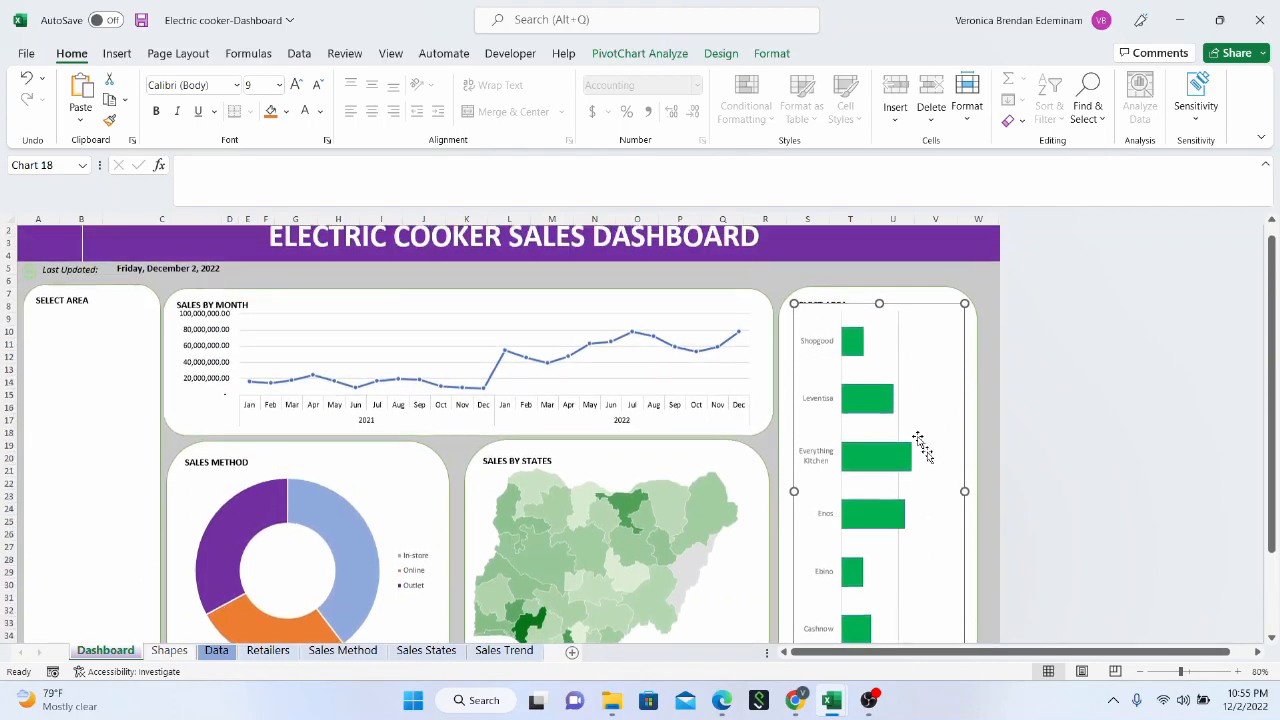
{"action": "scroll", "coordinate": [924, 452], "scroll_direction": "up", "scroll_amount": 1}
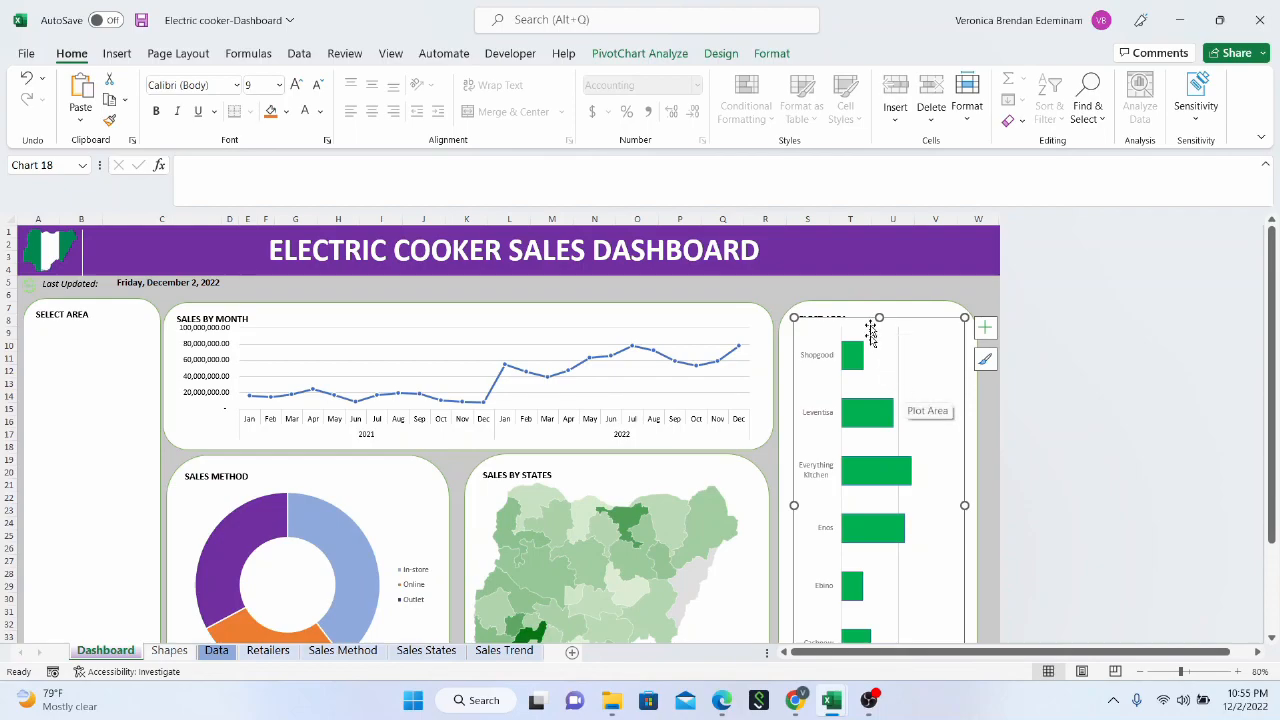
Set the retailers chart area to no line and no fill
{"action": "right_click", "coordinate": [934, 337]}
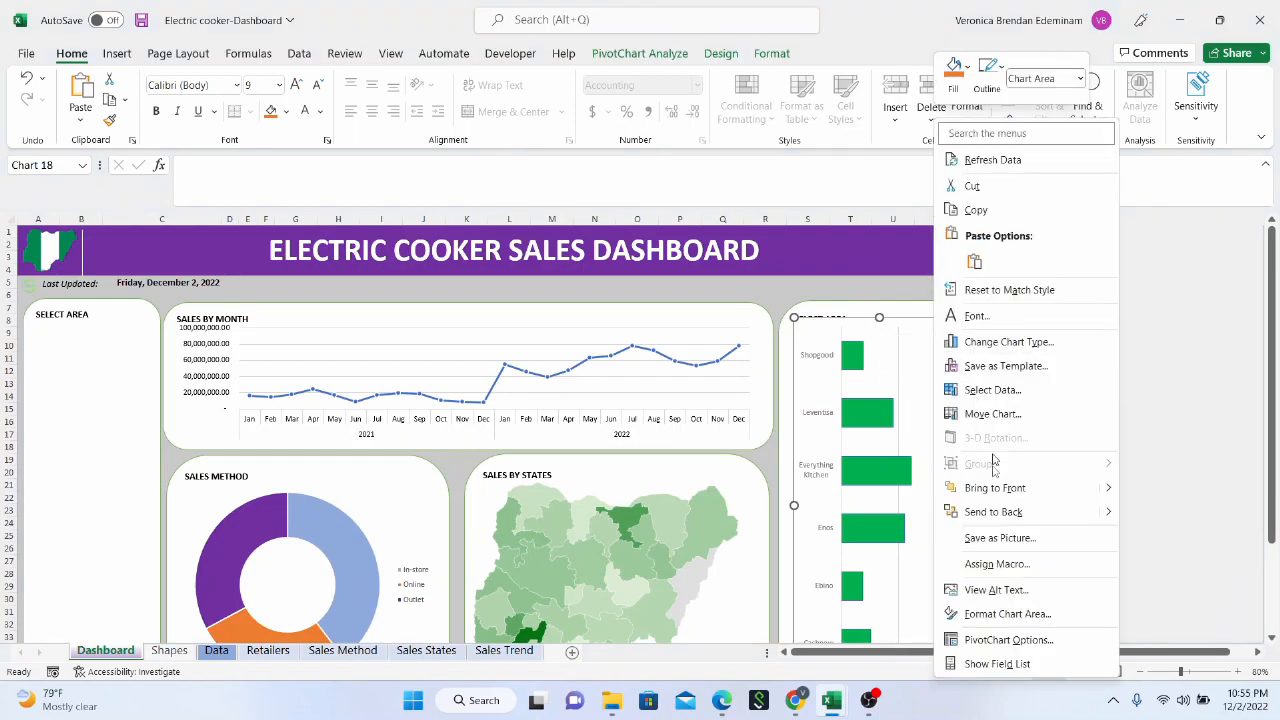
{"action": "left_click", "coordinate": [1024, 613]}
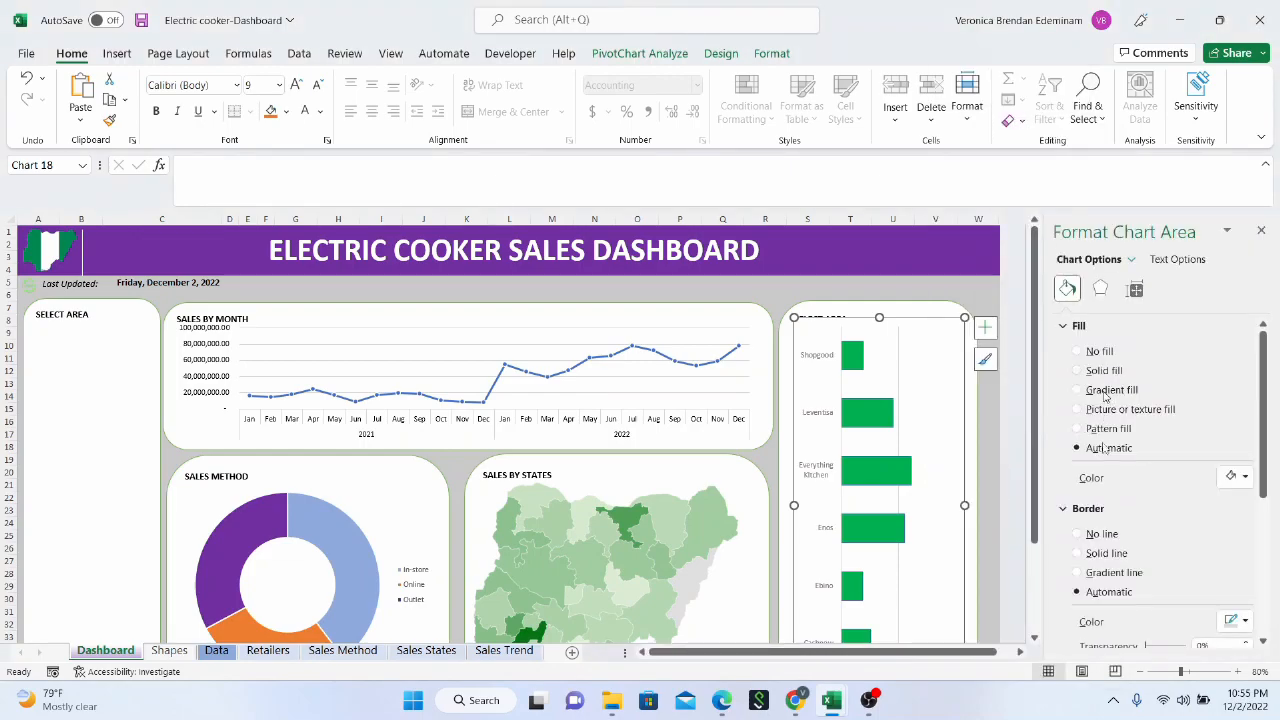
{"action": "left_click", "coordinate": [1078, 535]}
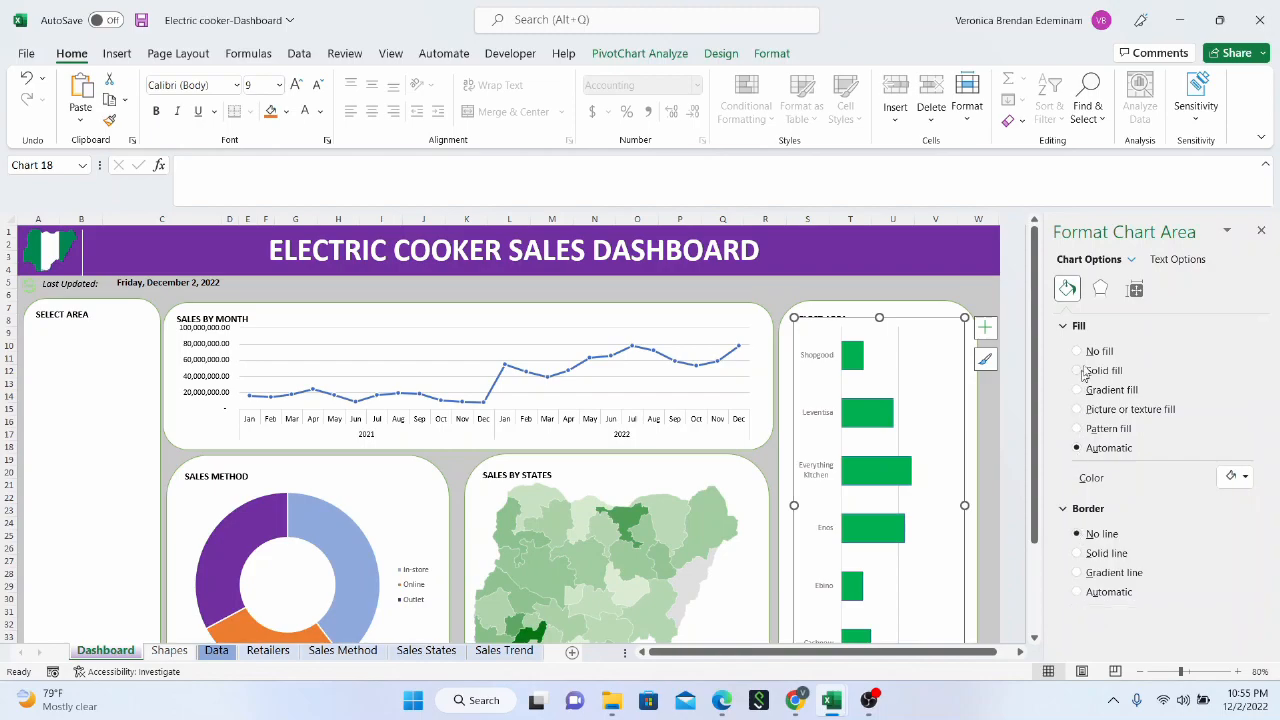
{"action": "left_click", "coordinate": [1078, 351]}
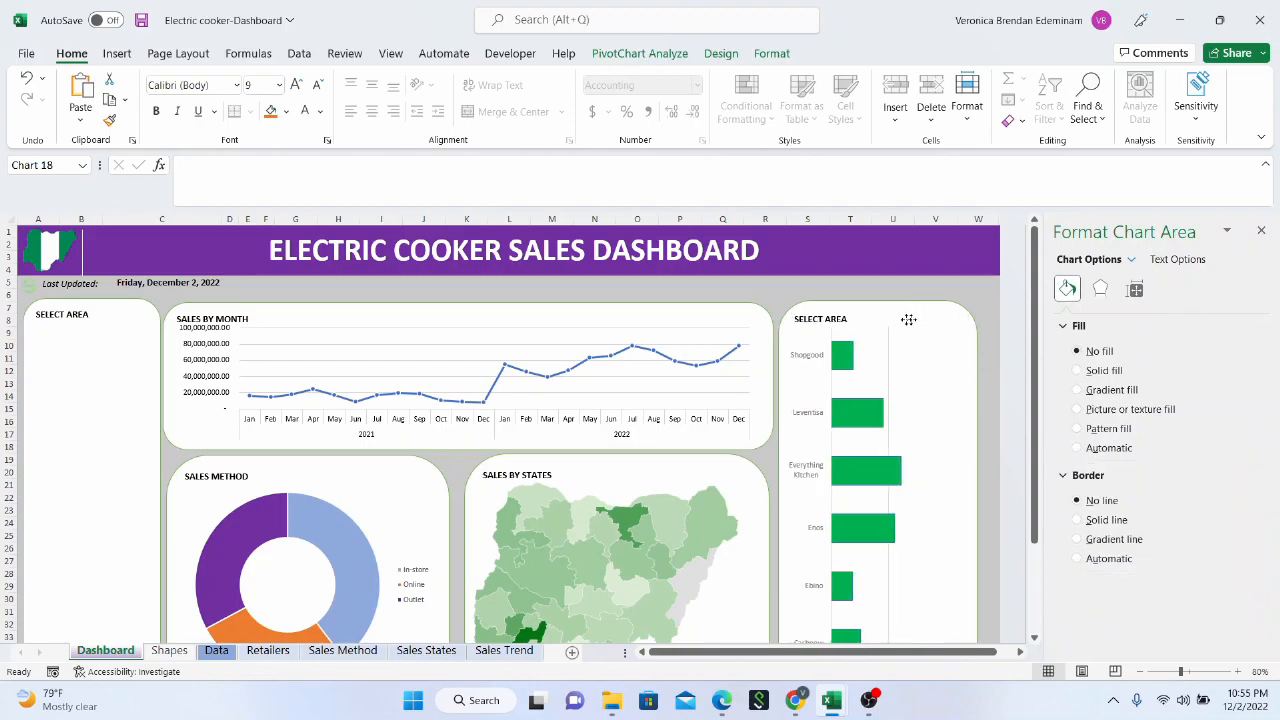
Lower the retailers chart's upper edge below the panel heading and retitle that panel SALES BY RETAILERS
{"action": "left_click", "coordinate": [843, 321]}
{"action": "left_click", "coordinate": [843, 316]}
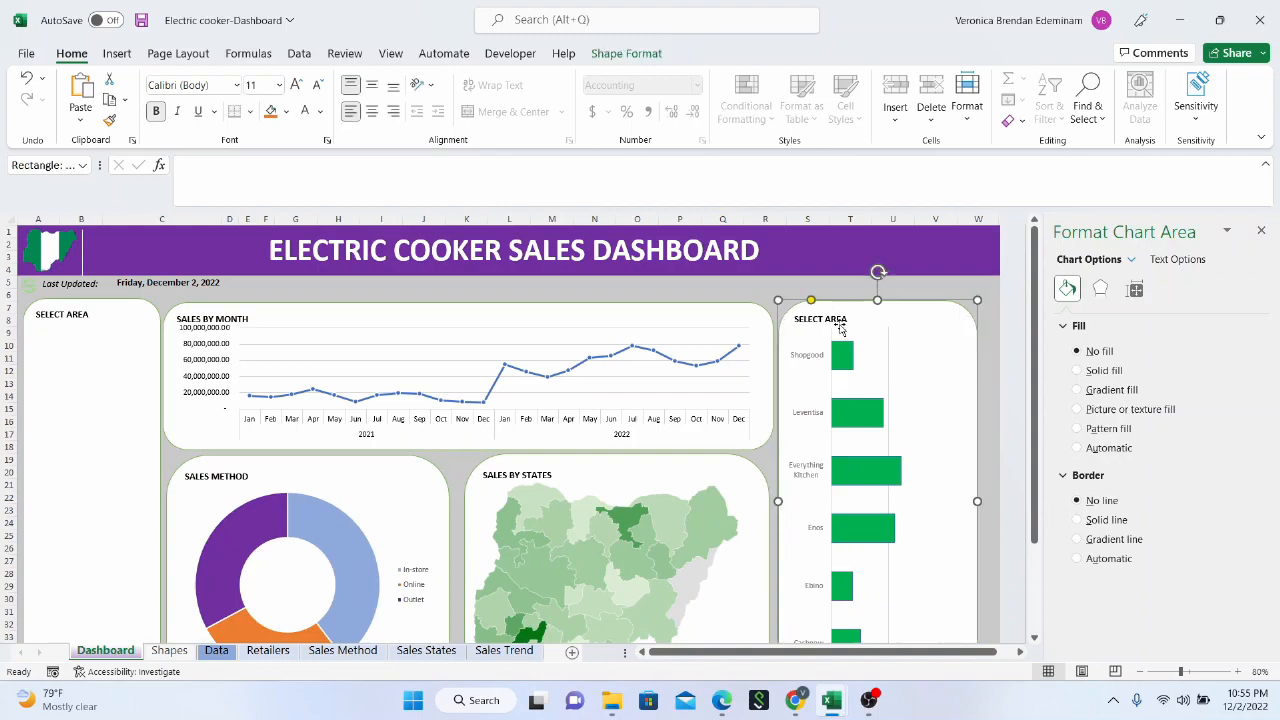
{"action": "scroll", "coordinate": [885, 428], "scroll_direction": "down", "scroll_amount": 4}
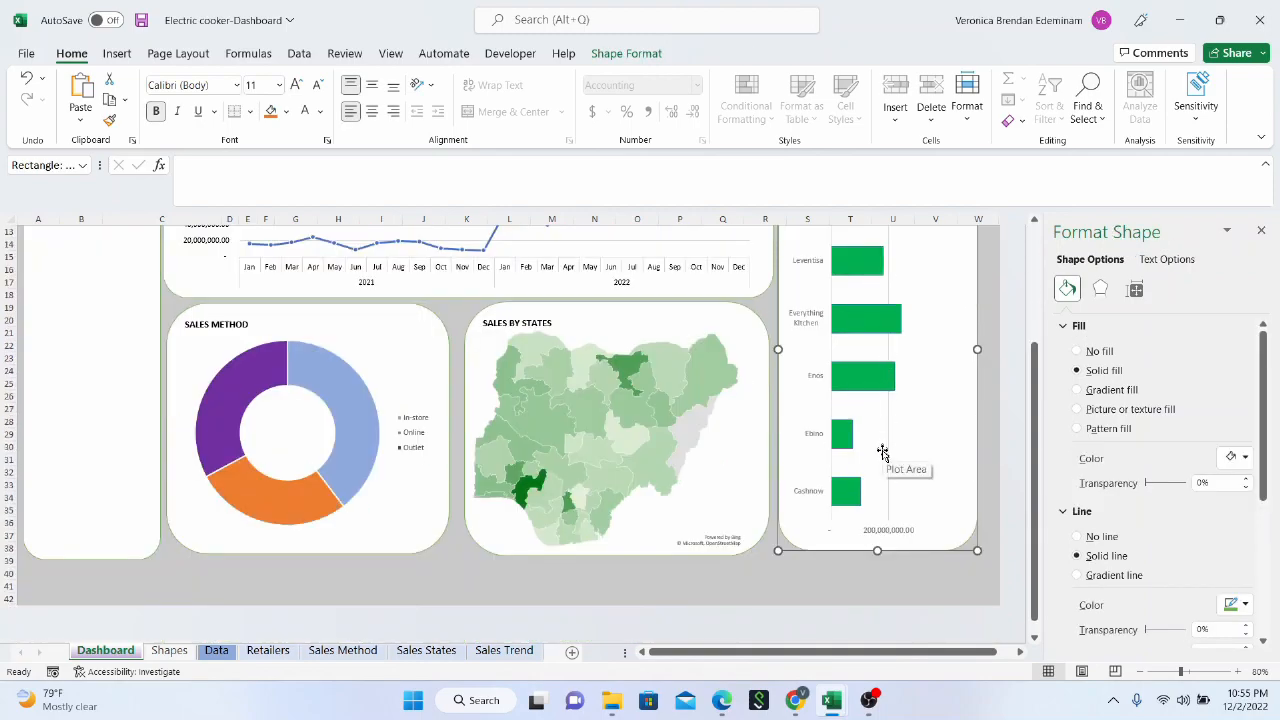
{"action": "scroll", "coordinate": [870, 458], "scroll_direction": "up", "scroll_amount": 4}
{"action": "left_click", "coordinate": [760, 343]}
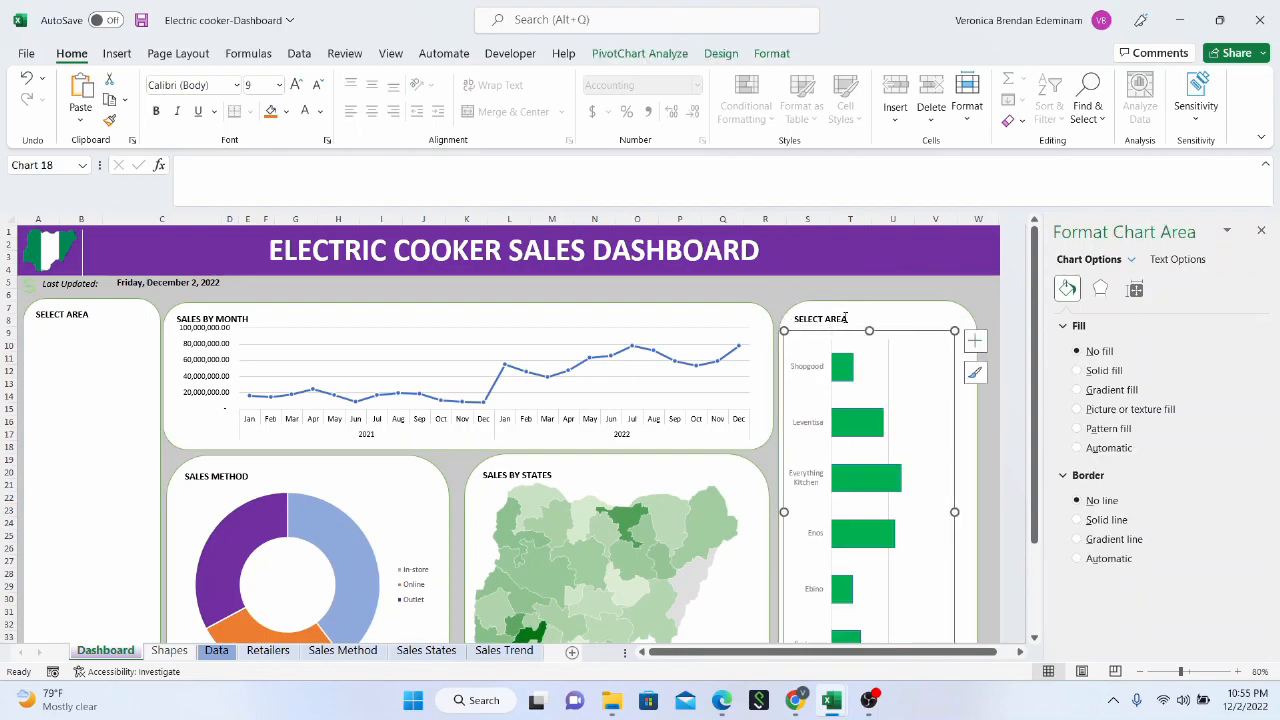
{"action": "left_click", "coordinate": [868, 318]}
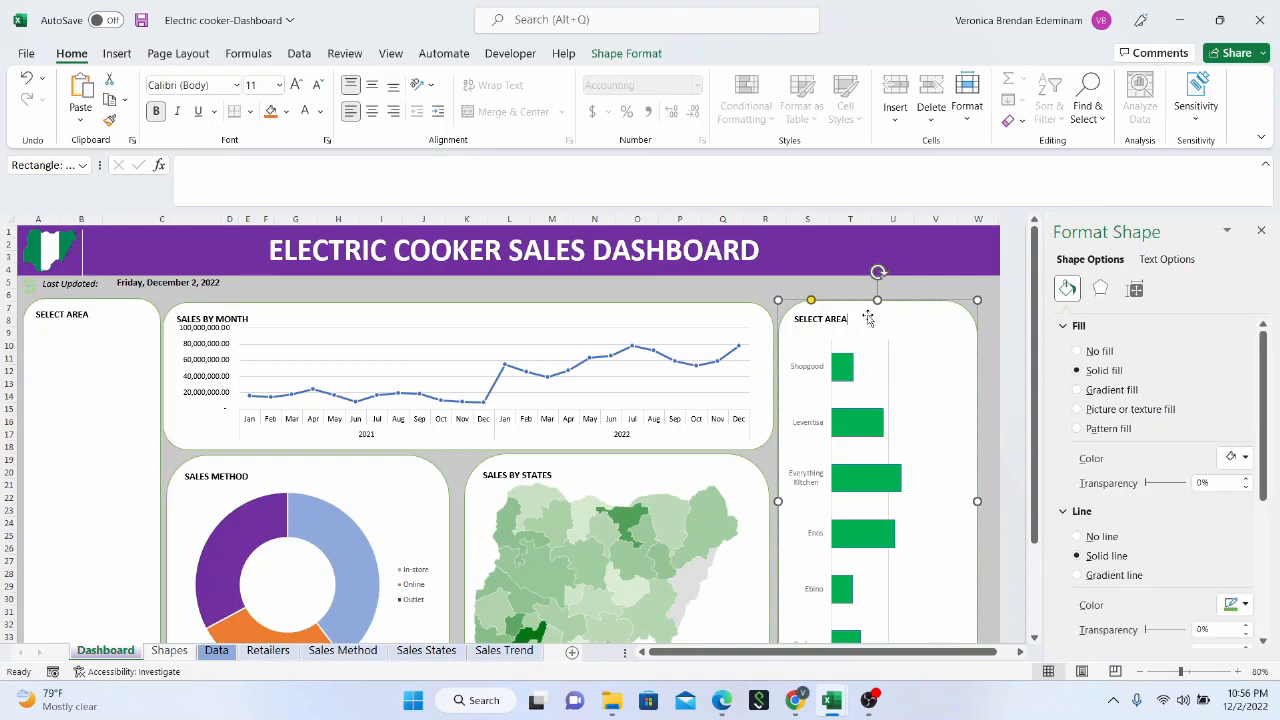
{"action": "left_click", "coordinate": [1261, 231]}
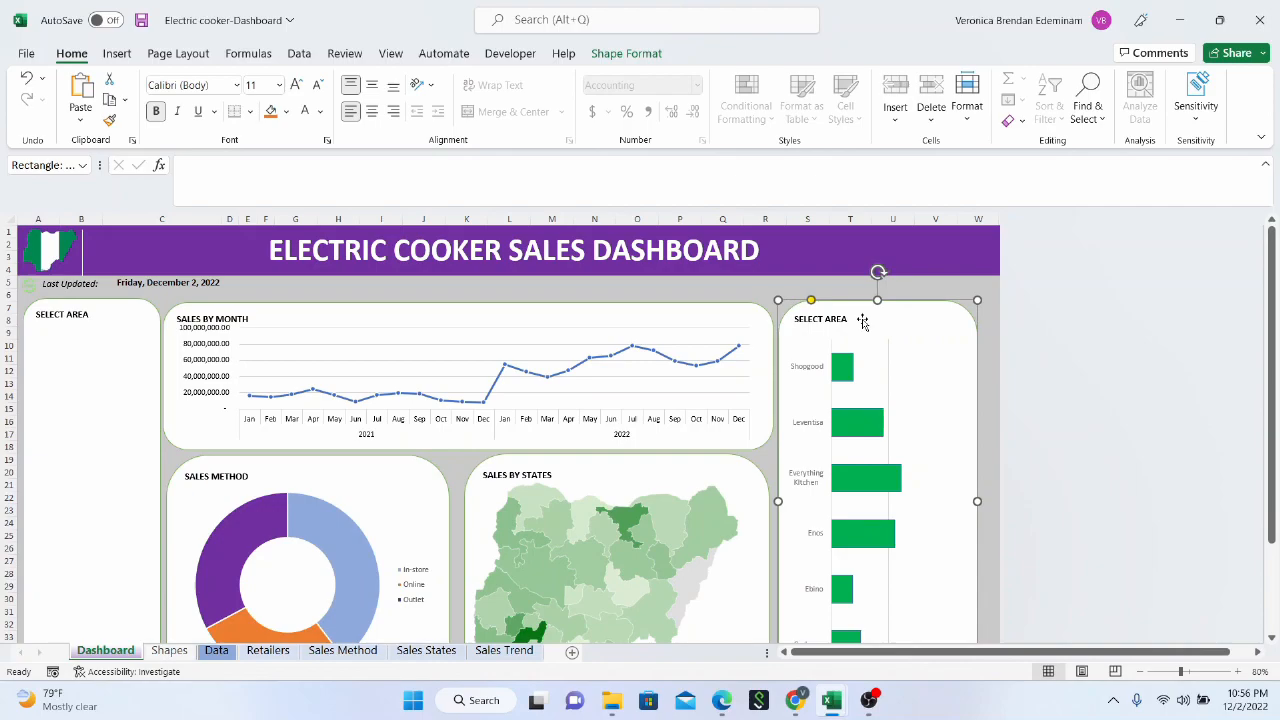
{"action": "left_click", "coordinate": [826, 316]}
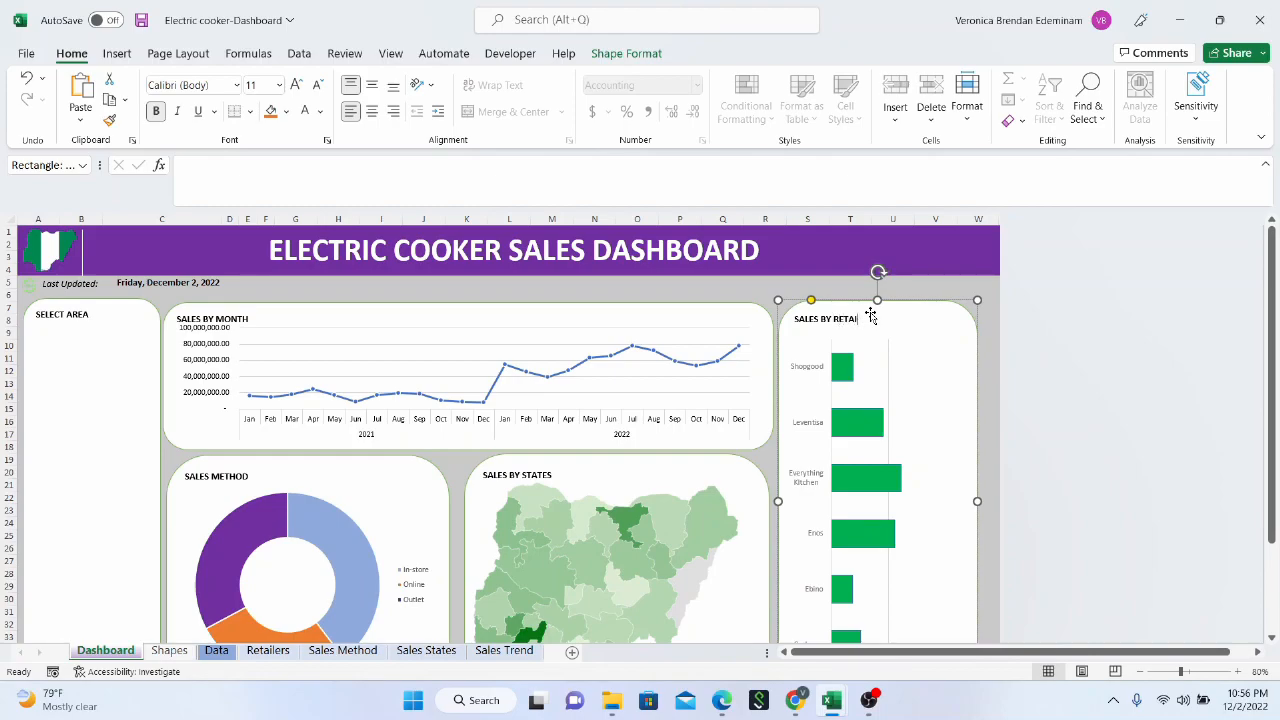
{"action": "left_click", "coordinate": [972, 293]}
Widen the Sales by Retailers panel to the dashboard background's edge and widen its bar chart to match
{"action": "scroll", "coordinate": [814, 523], "scroll_direction": "down", "scroll_amount": 5}
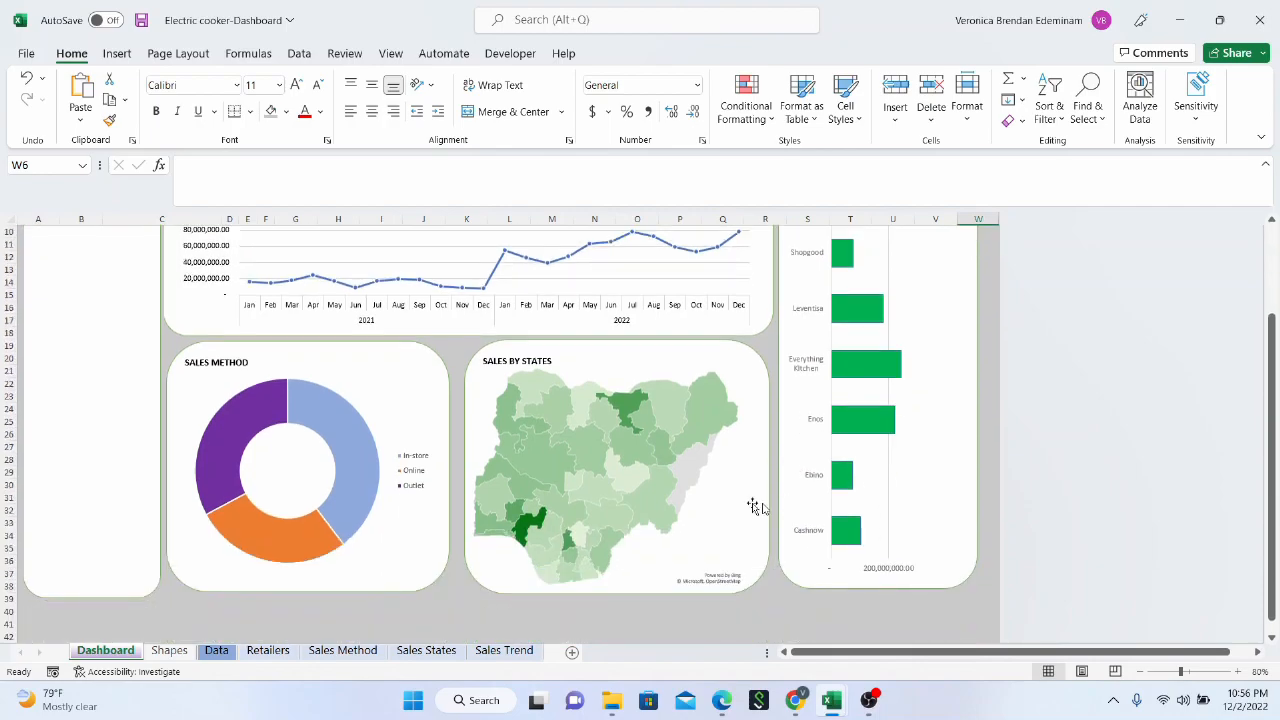
{"action": "scroll", "coordinate": [784, 522], "scroll_direction": "up", "scroll_amount": 5}
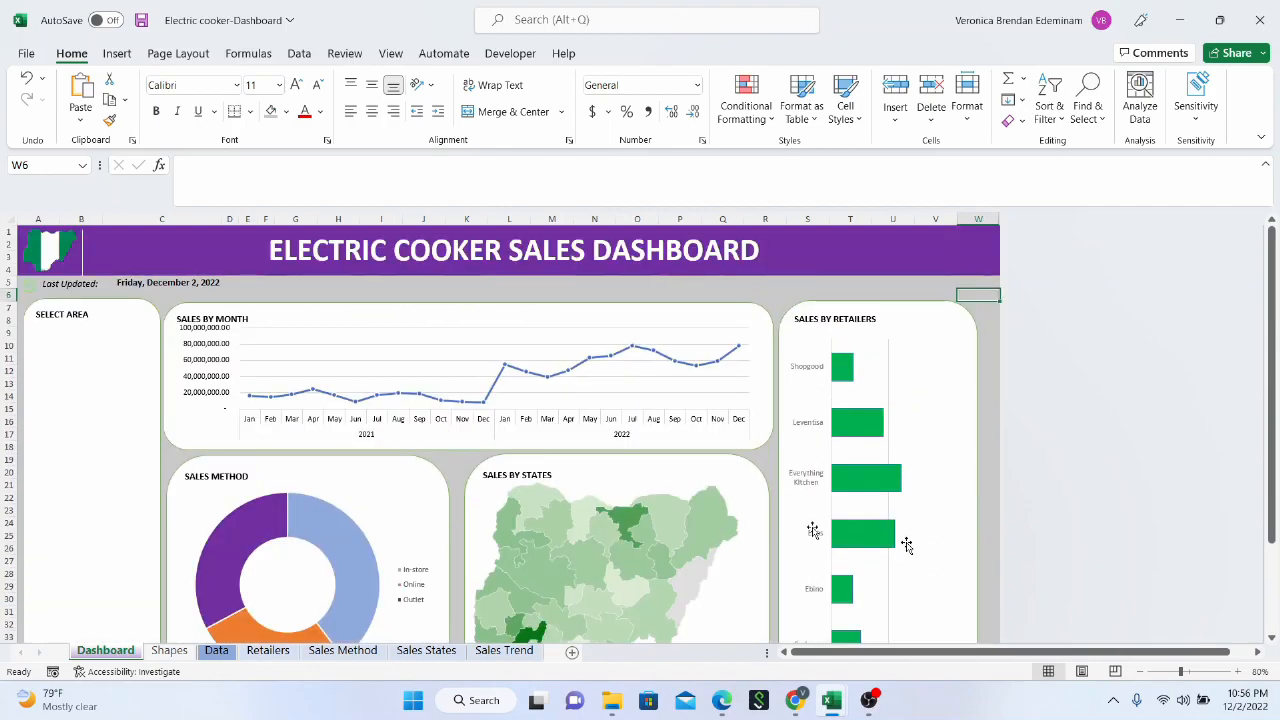
{"action": "scroll", "coordinate": [945, 498], "scroll_direction": "down", "scroll_amount": 3}
{"action": "left_click", "coordinate": [963, 451]}
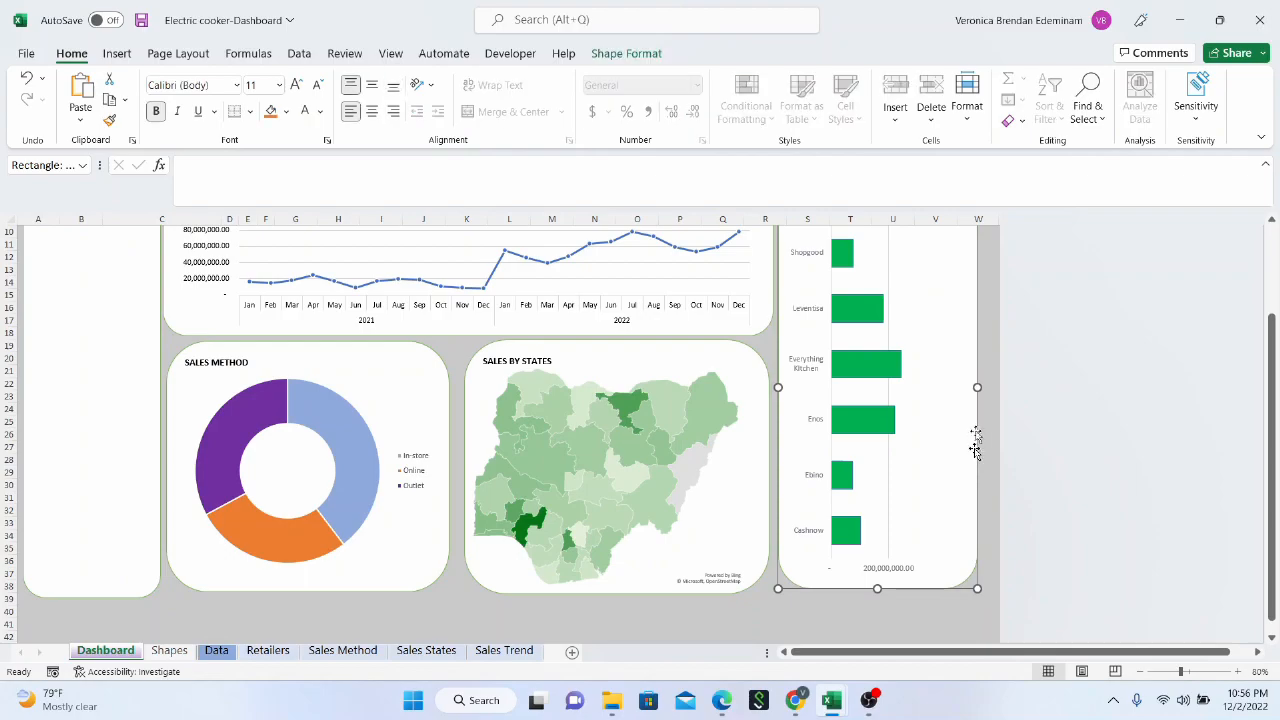
{"action": "left_click_drag", "start_coordinate": [977, 390], "coordinate": [995, 384]}
{"action": "left_click", "coordinate": [937, 449]}
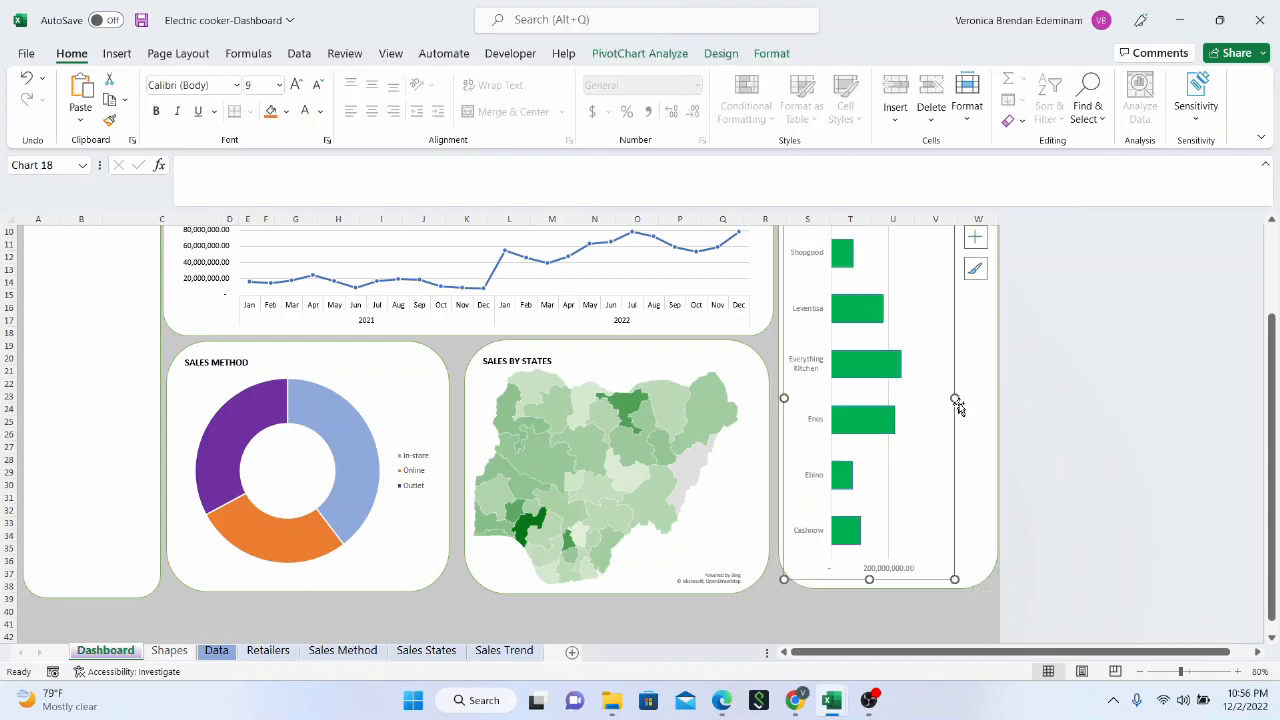
{"action": "left_click_drag", "start_coordinate": [957, 397], "coordinate": [985, 397]}
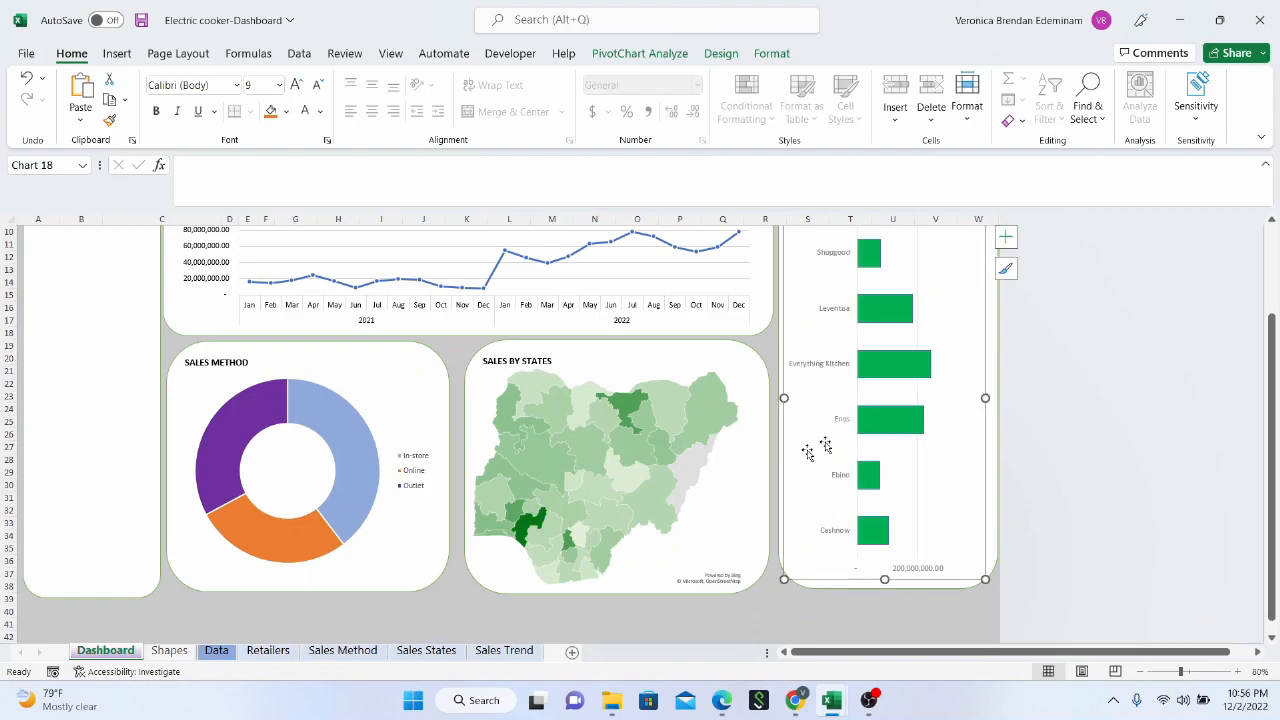
{"action": "scroll", "coordinate": [825, 525], "scroll_direction": "up", "scroll_amount": 3}
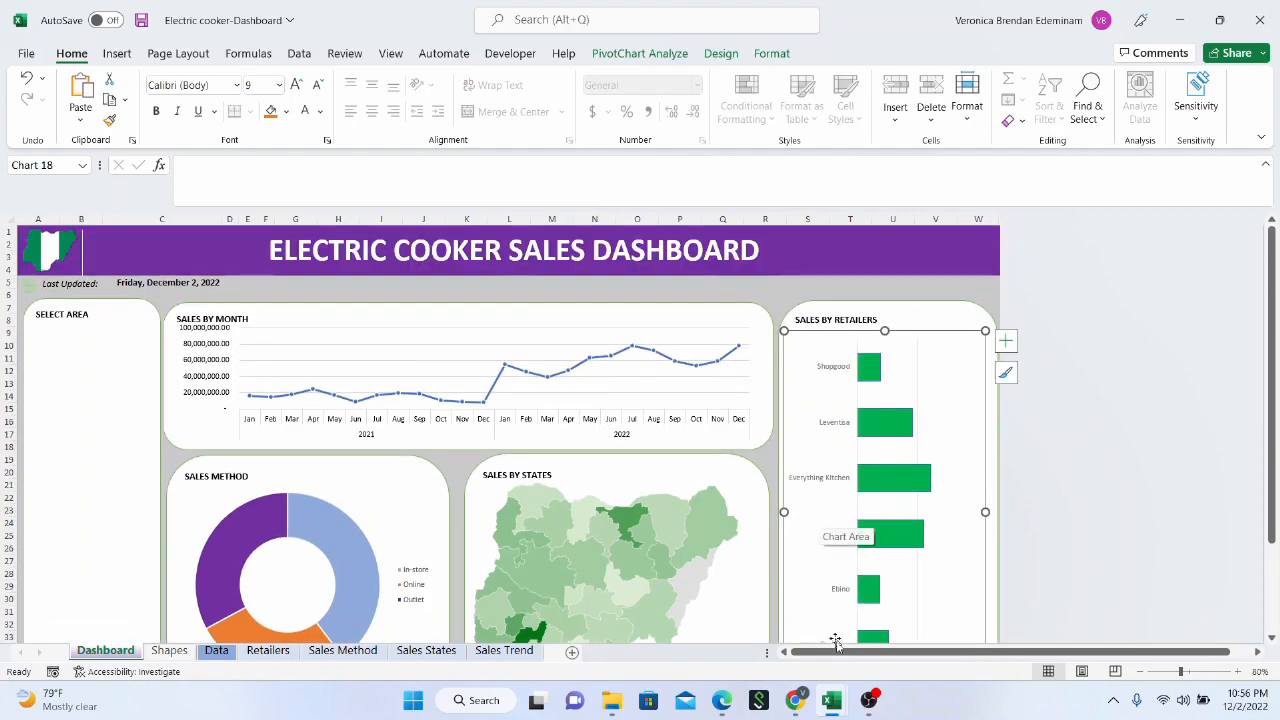
{"action": "left_click", "coordinate": [106, 411]}
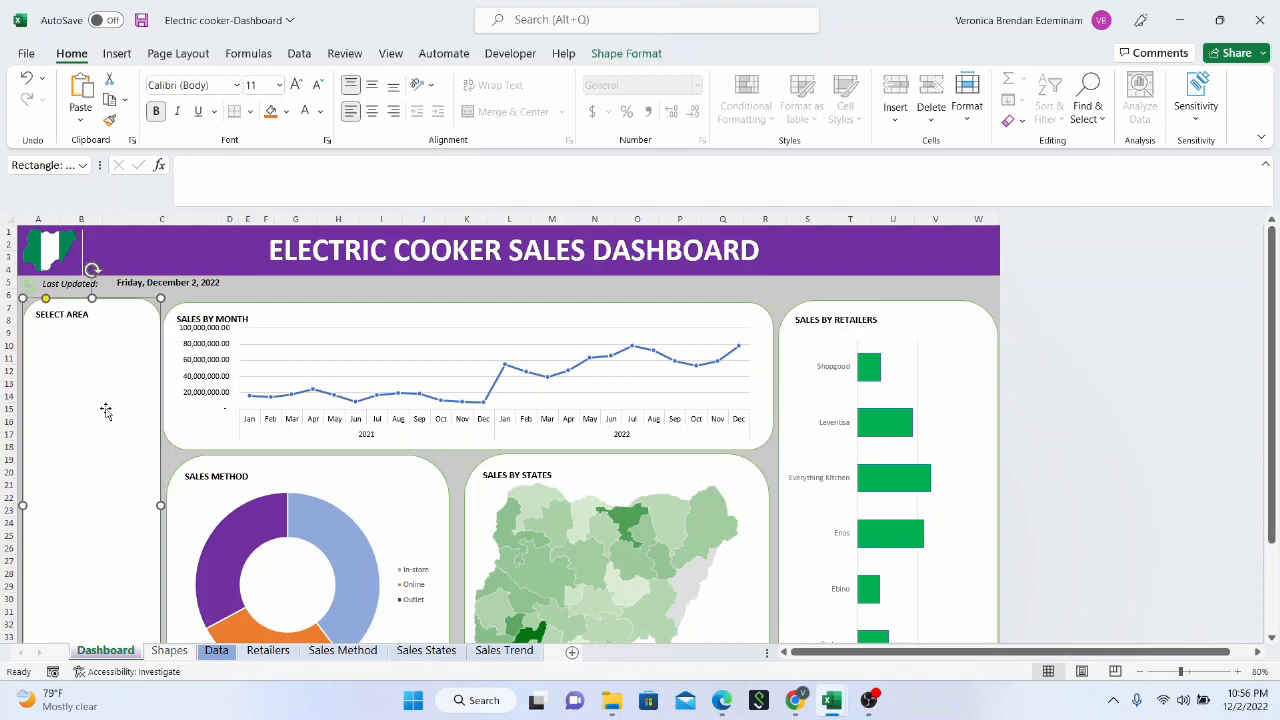
Review the dashboard's overall panel layout, and check the sales records and columns in the Data sheet behind it
{"action": "scroll", "coordinate": [340, 430], "scroll_direction": "down", "scroll_amount": 3}
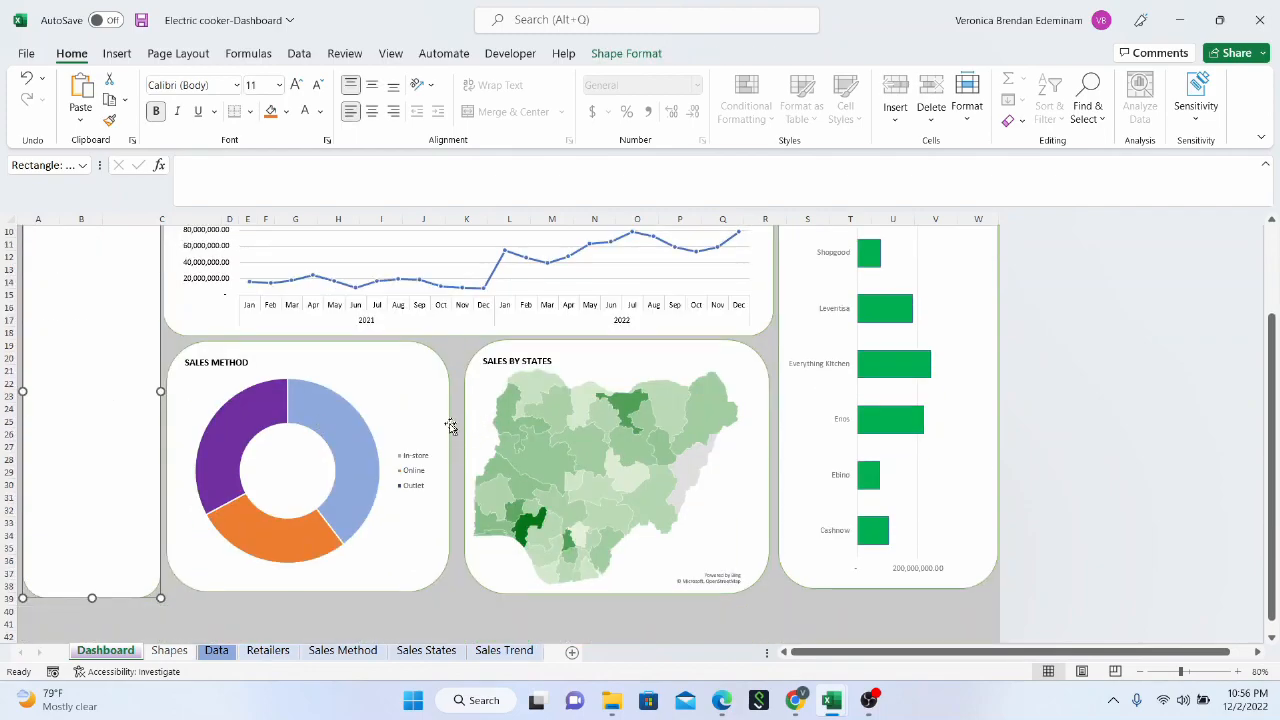
{"action": "scroll", "coordinate": [580, 445], "scroll_direction": "down", "scroll_amount": 1}
{"action": "scroll", "coordinate": [520, 478], "scroll_direction": "up", "scroll_amount": 4}
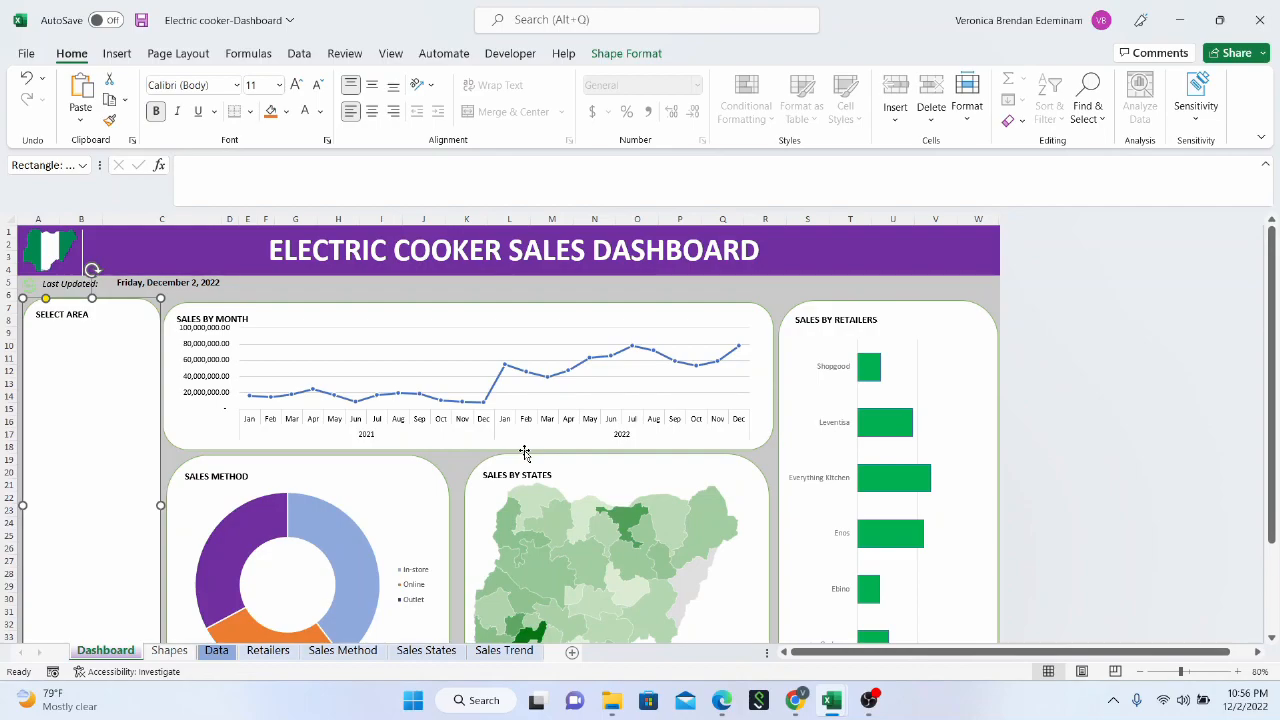
{"action": "scroll", "coordinate": [330, 606], "scroll_direction": "down", "scroll_amount": 1}
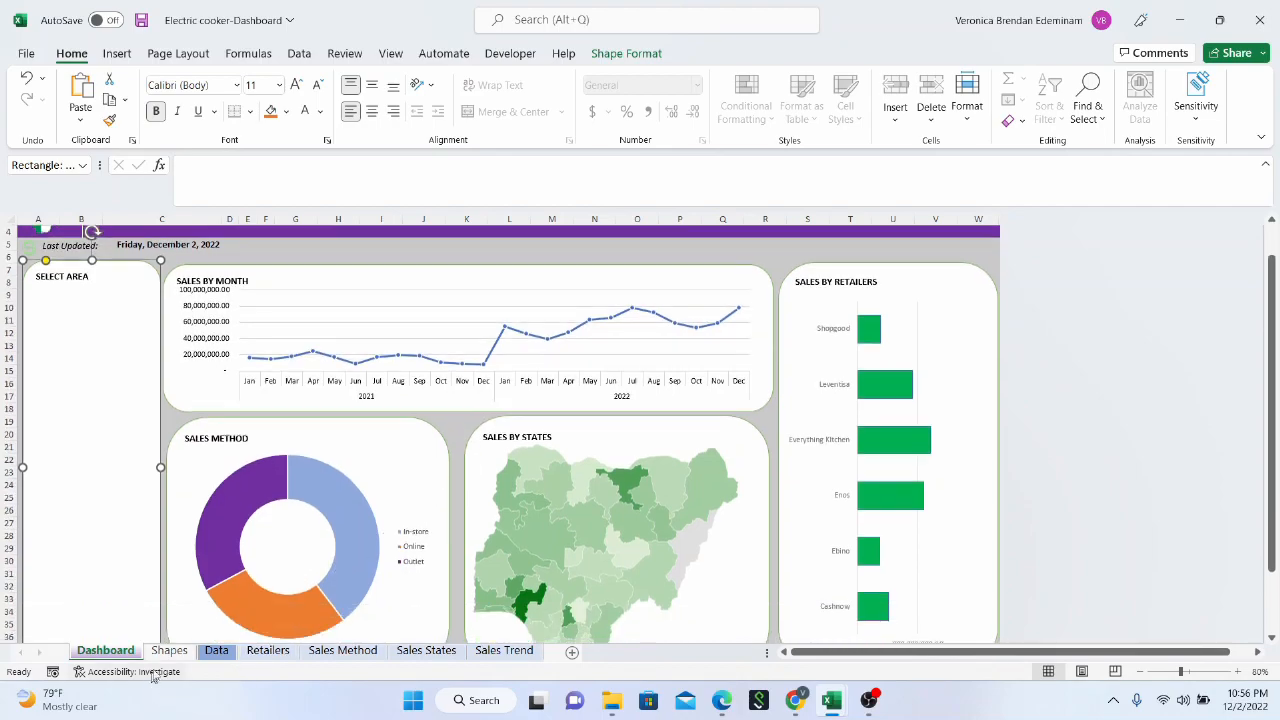
{"action": "left_click", "coordinate": [217, 651]}
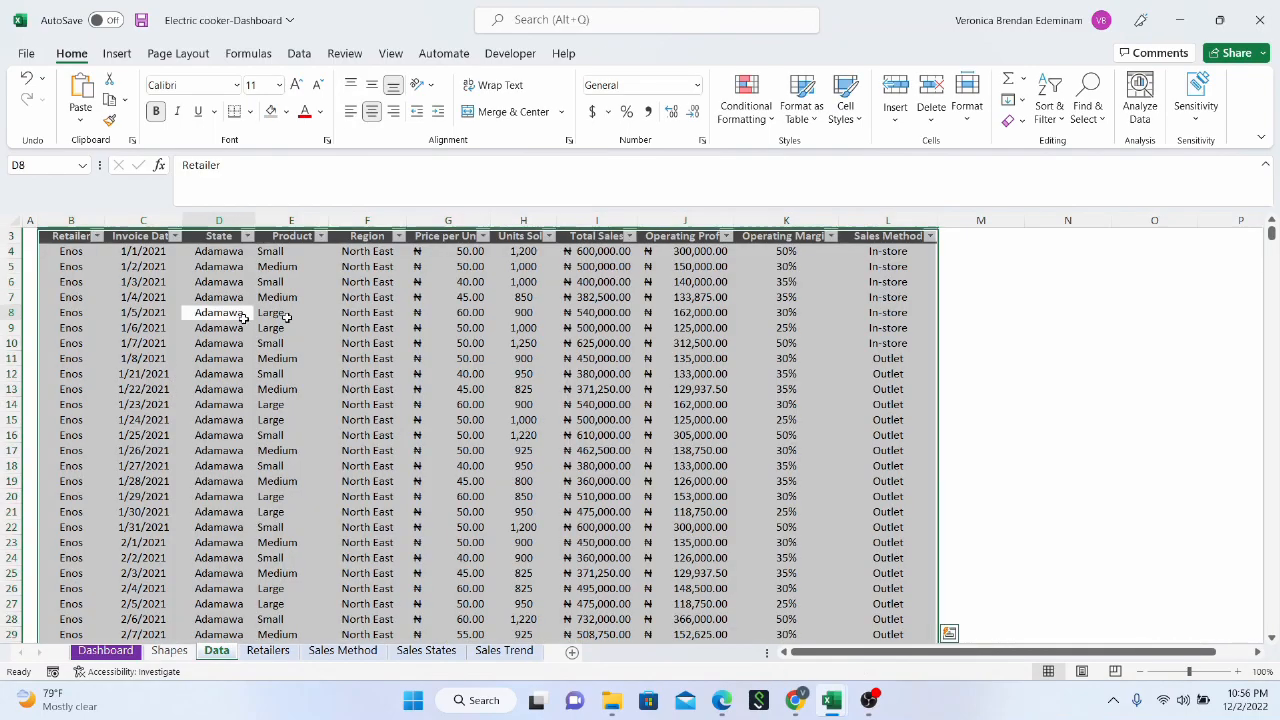
{"action": "left_click", "coordinate": [243, 318]}
{"action": "left_click", "coordinate": [660, 343]}
{"action": "left_click", "coordinate": [862, 358]}
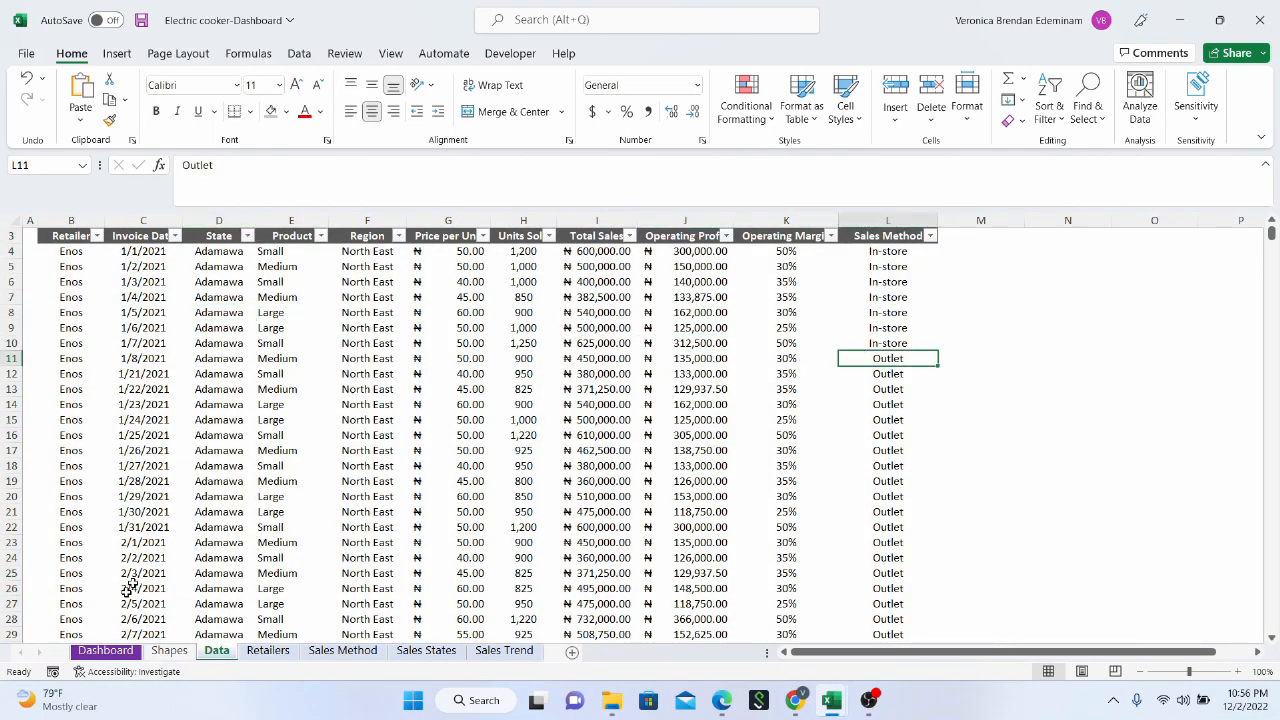
Return to the Dashboard sheet and examine the sales method doughnut, the states map and the retailers bar chart
{"action": "left_click", "coordinate": [100, 650]}
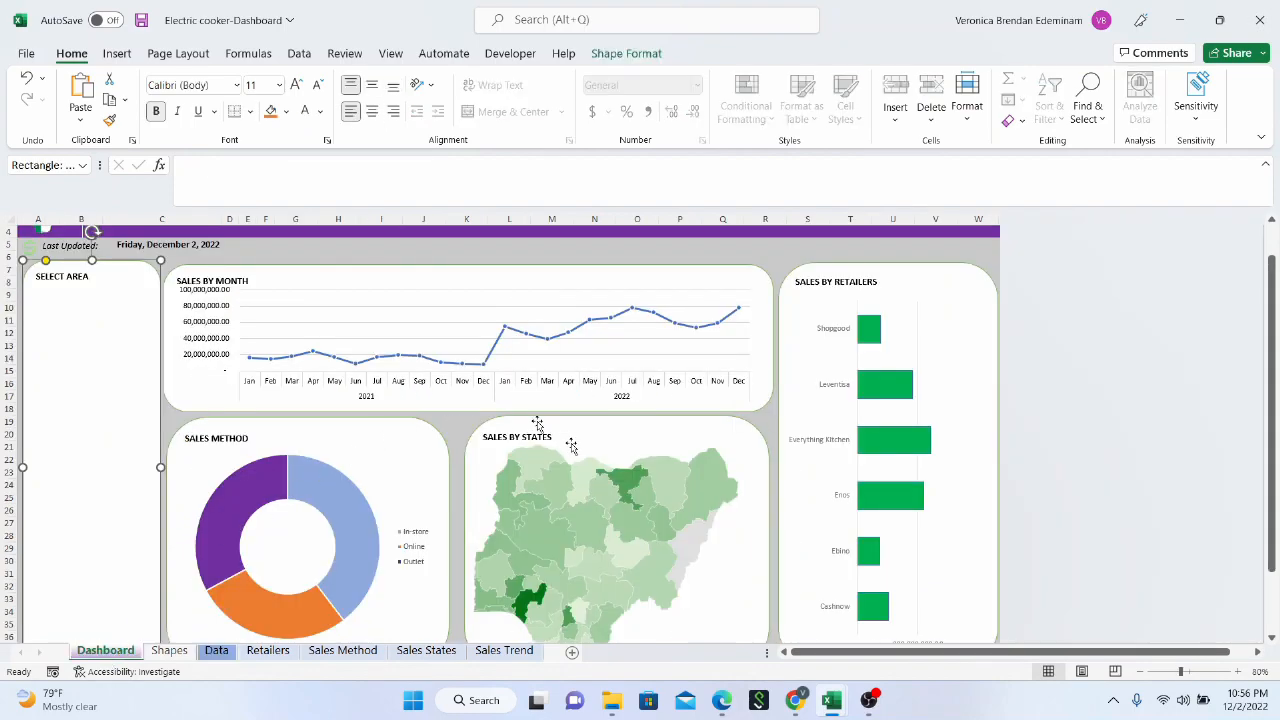
{"action": "scroll", "coordinate": [387, 472], "scroll_direction": "down", "scroll_amount": 3}
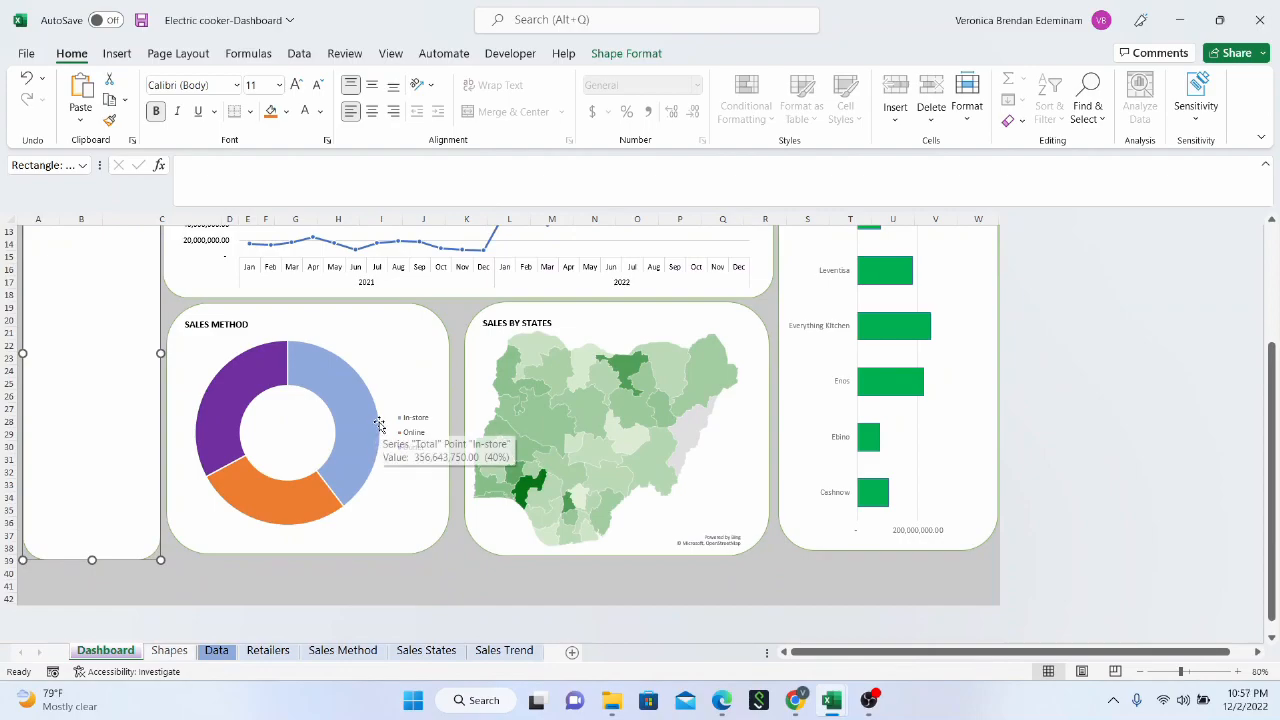
{"action": "left_click", "coordinate": [361, 427]}
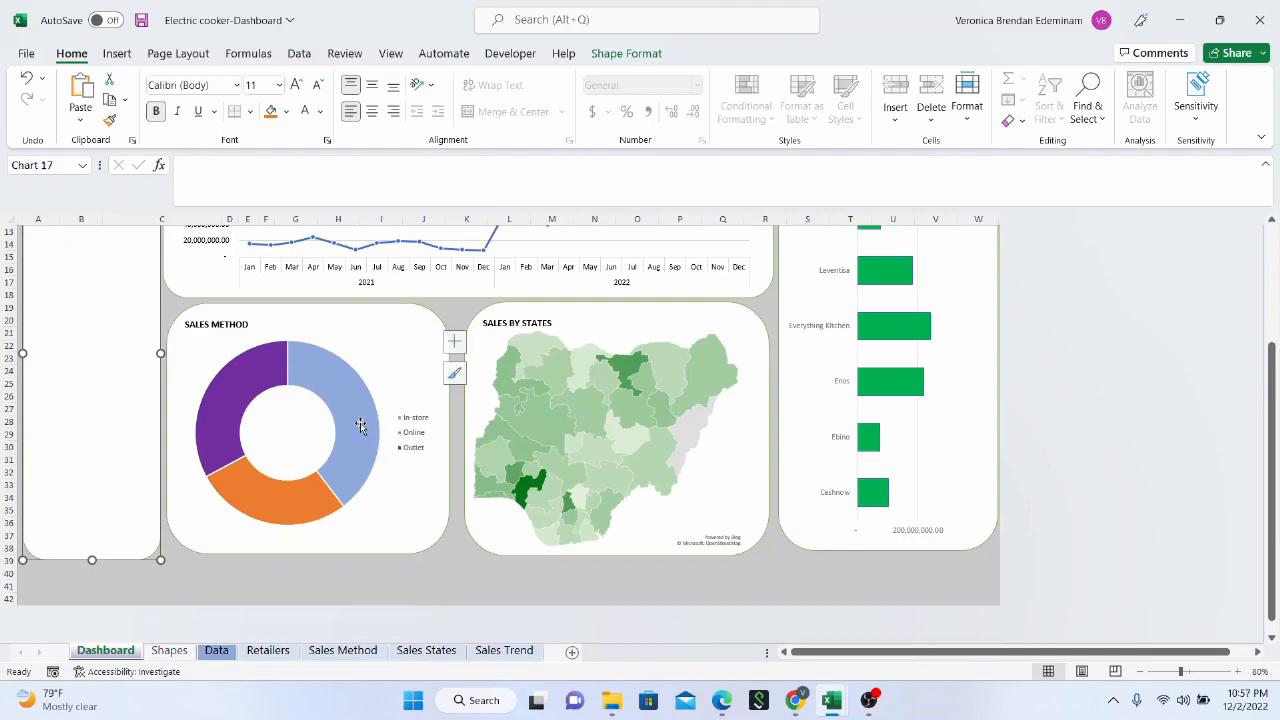
{"action": "left_click", "coordinate": [594, 420]}
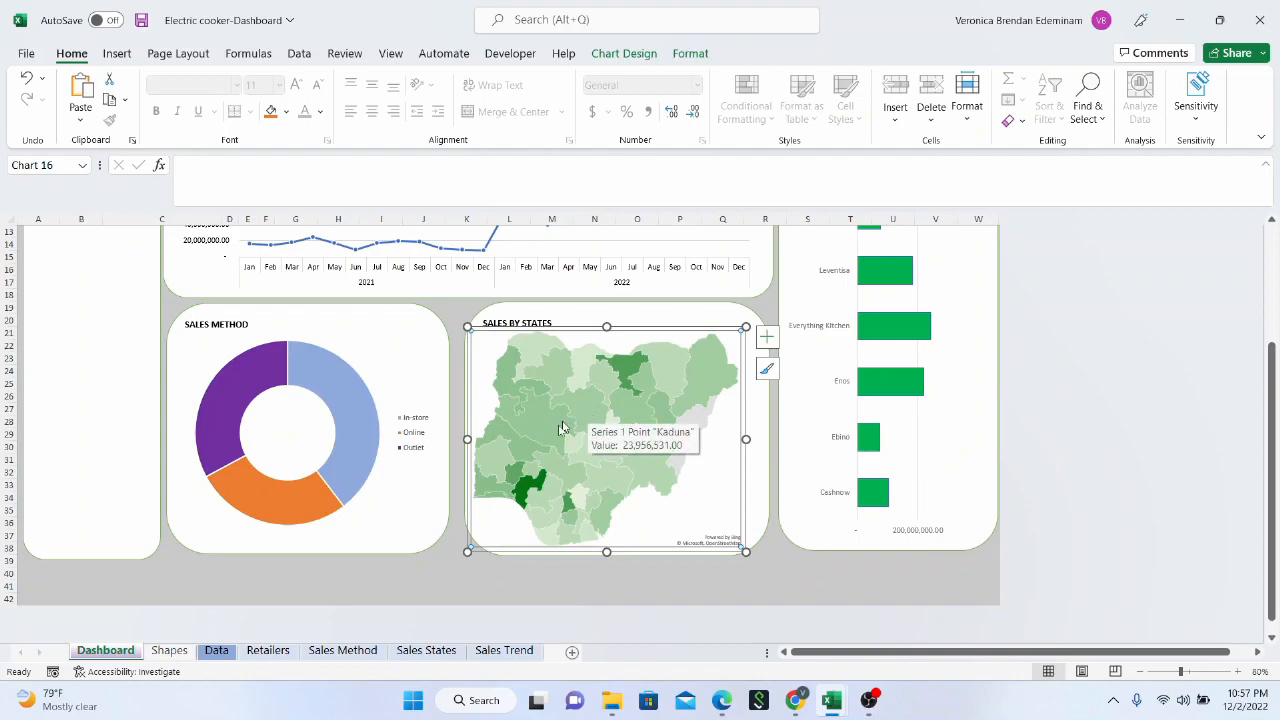
{"action": "left_click", "coordinate": [564, 483]}
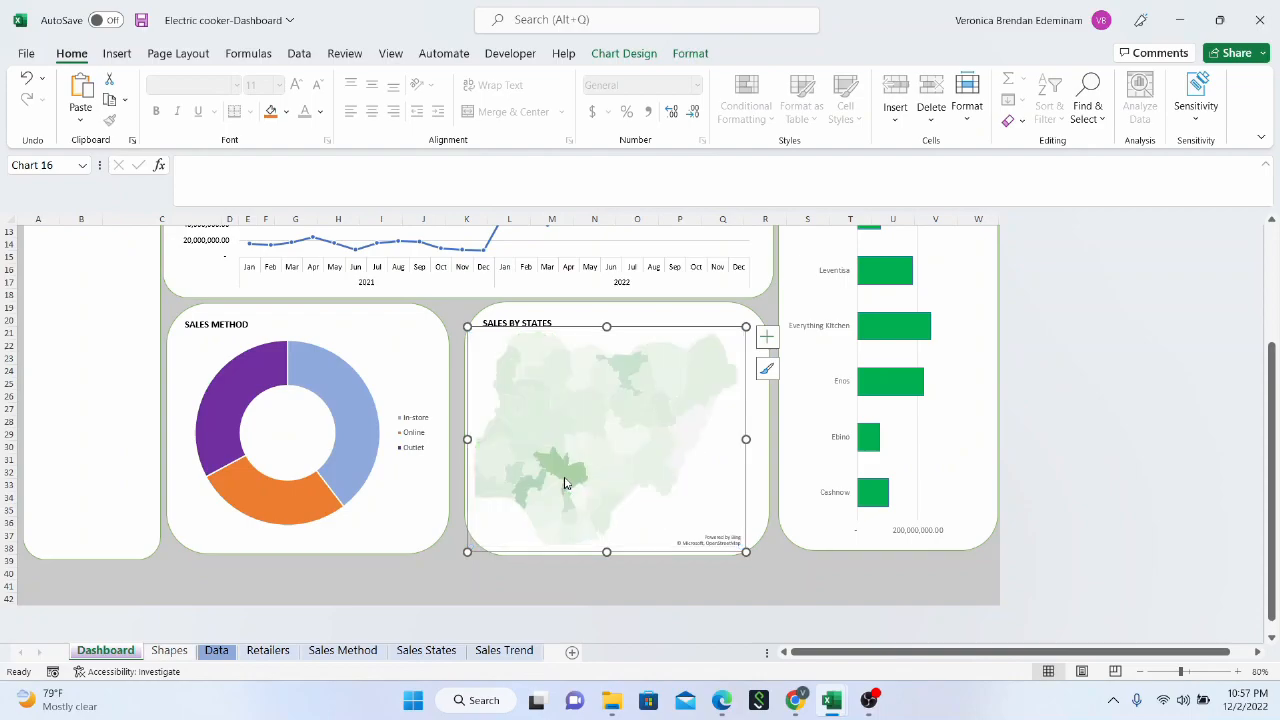
{"action": "left_click", "coordinate": [566, 480]}
{"action": "scroll", "coordinate": [651, 443], "scroll_direction": "up", "scroll_amount": 4}
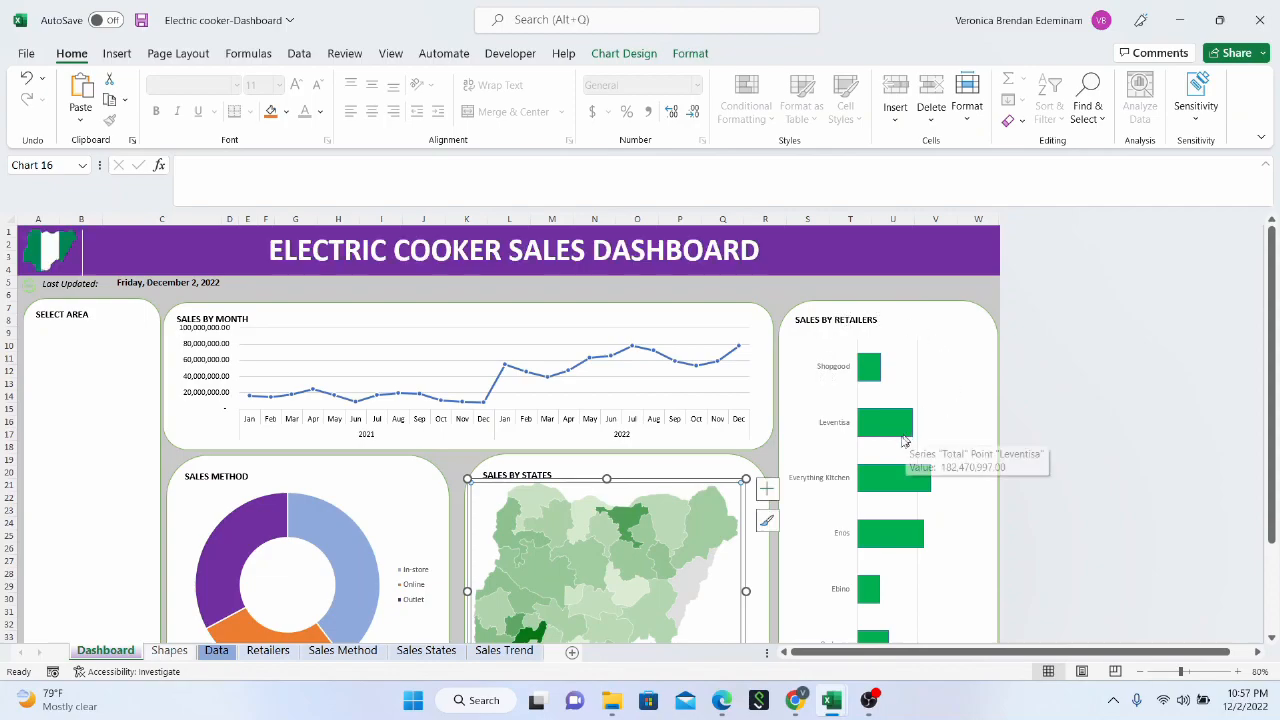
{"action": "scroll", "coordinate": [905, 442], "scroll_direction": "down", "scroll_amount": 1}
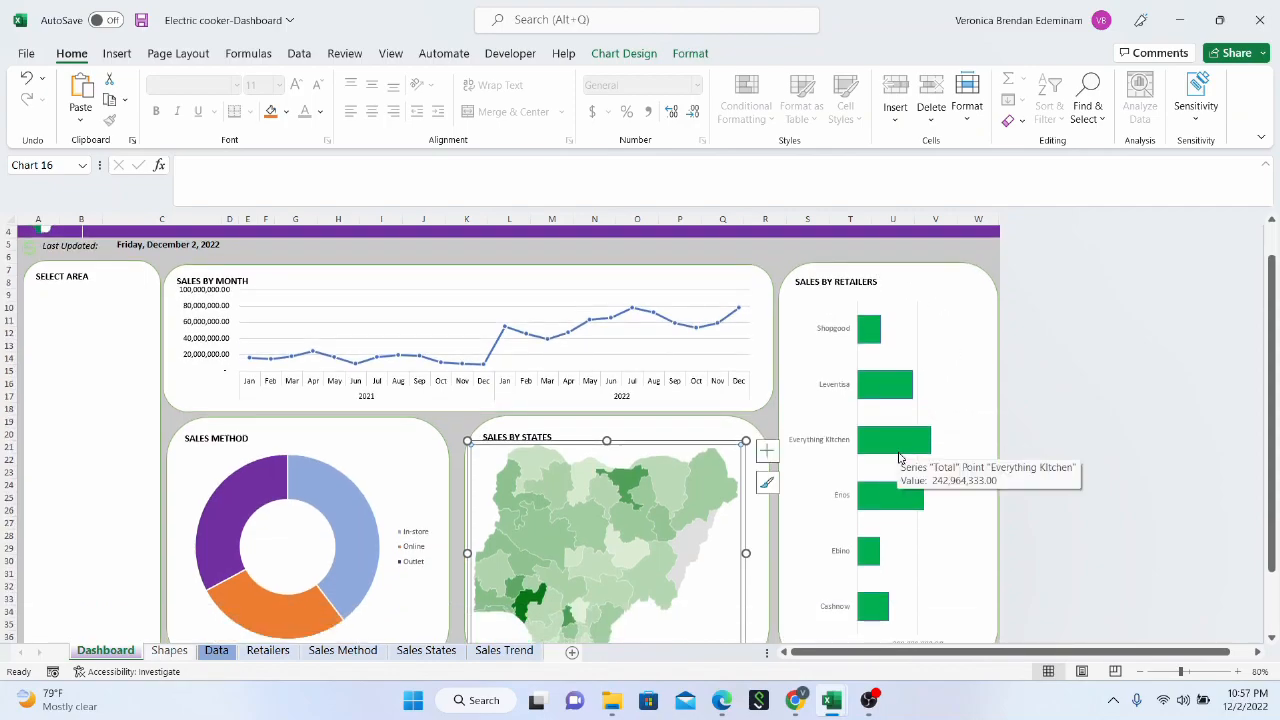
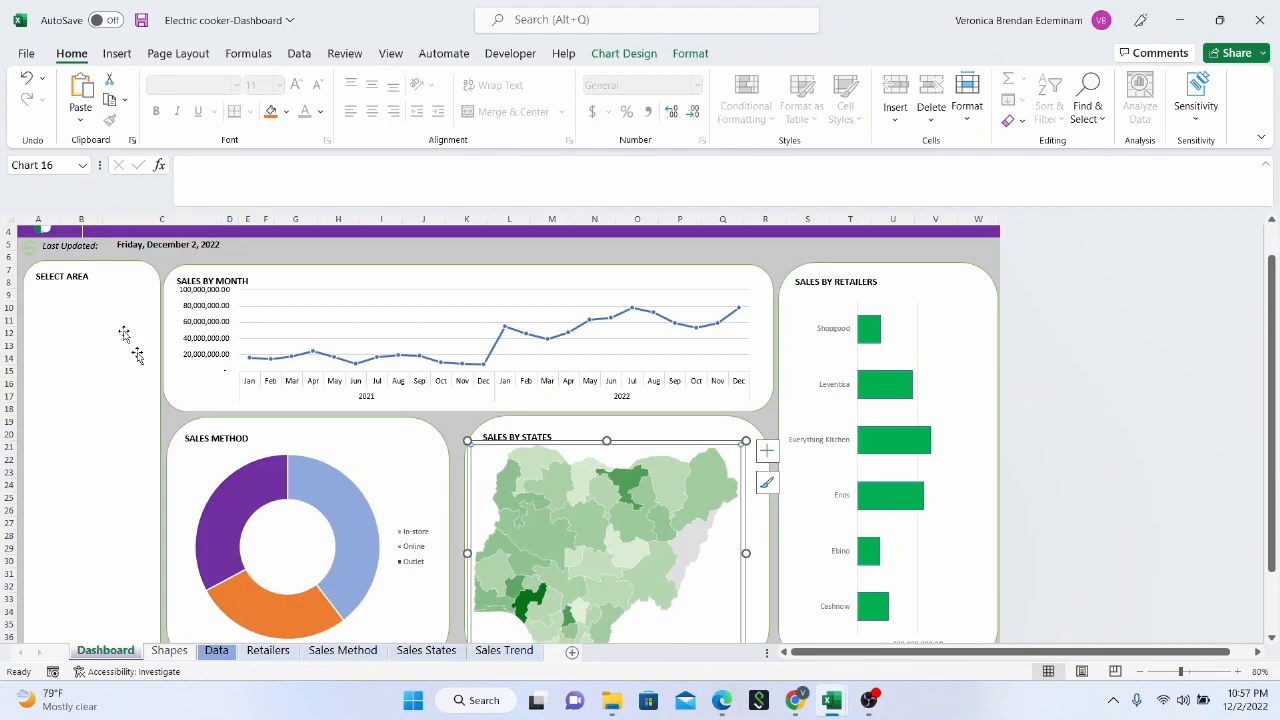
Insert slicers for Retailer, Invoice Date, State and Sales Method from the Sales by Month pivot chart
{"action": "left_click", "coordinate": [643, 434]}
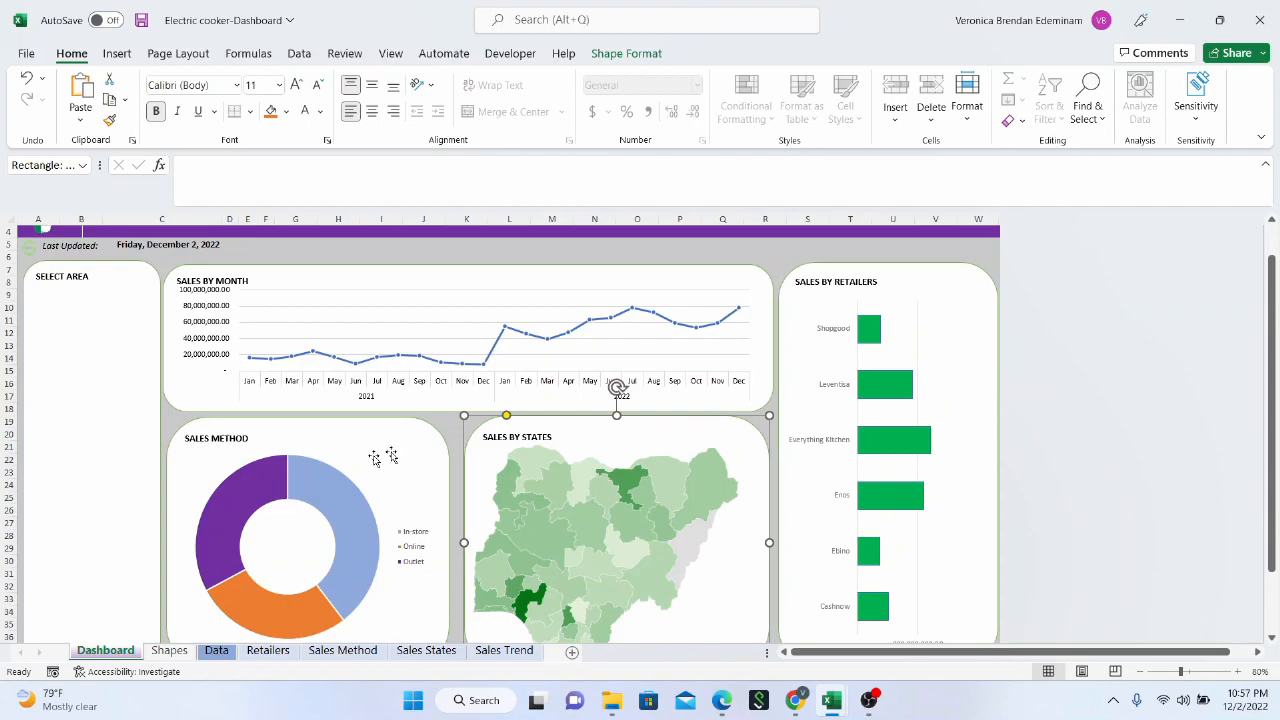
{"action": "left_click", "coordinate": [107, 350]}
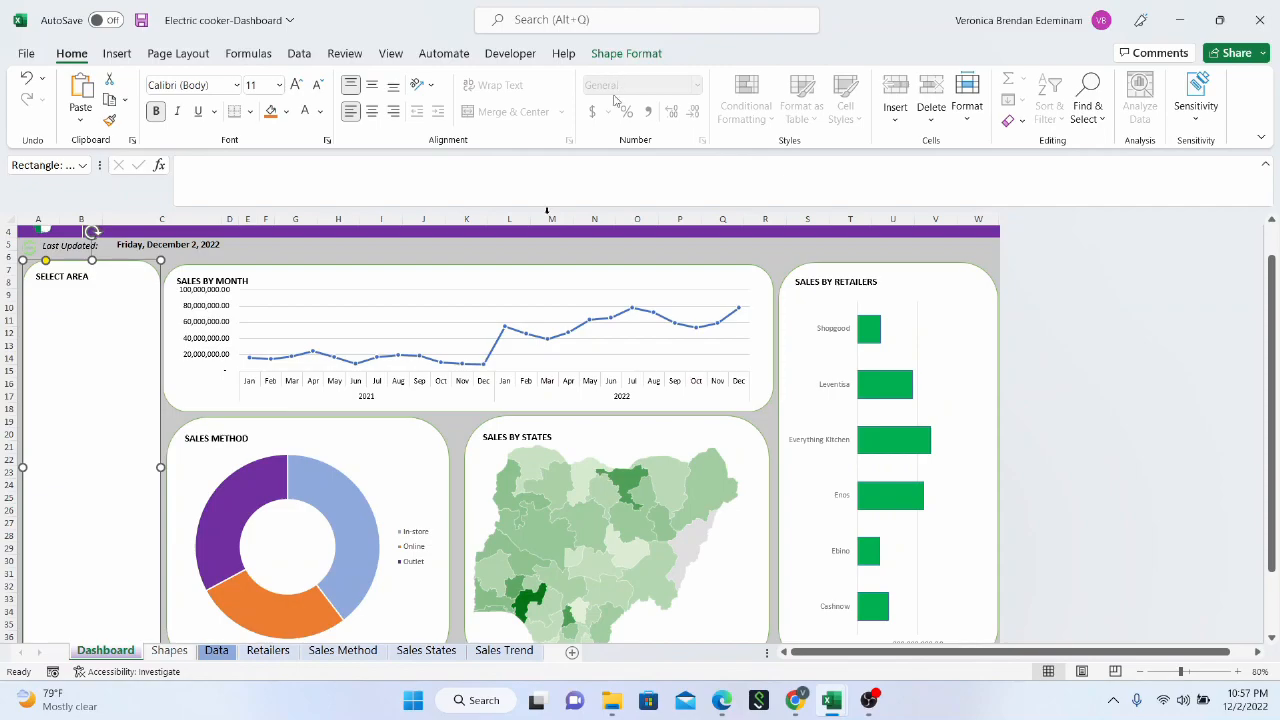
{"action": "left_click", "coordinate": [406, 286]}
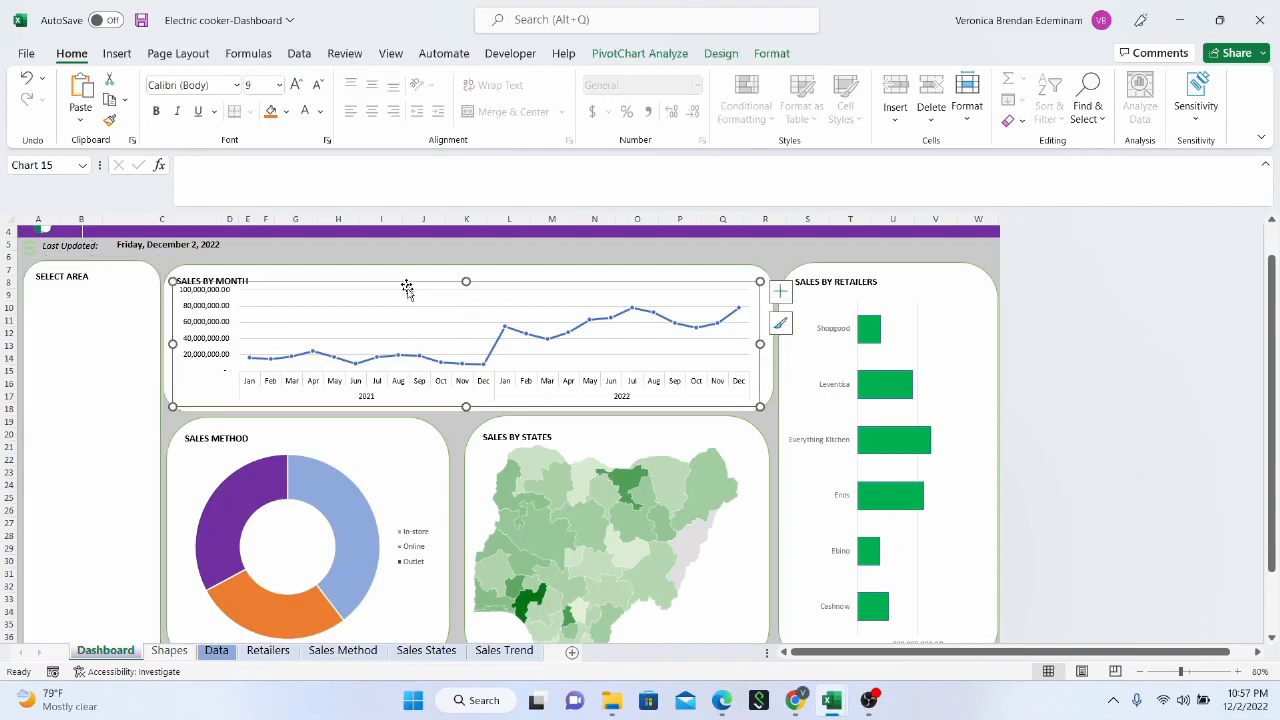
{"action": "left_click", "coordinate": [672, 58]}
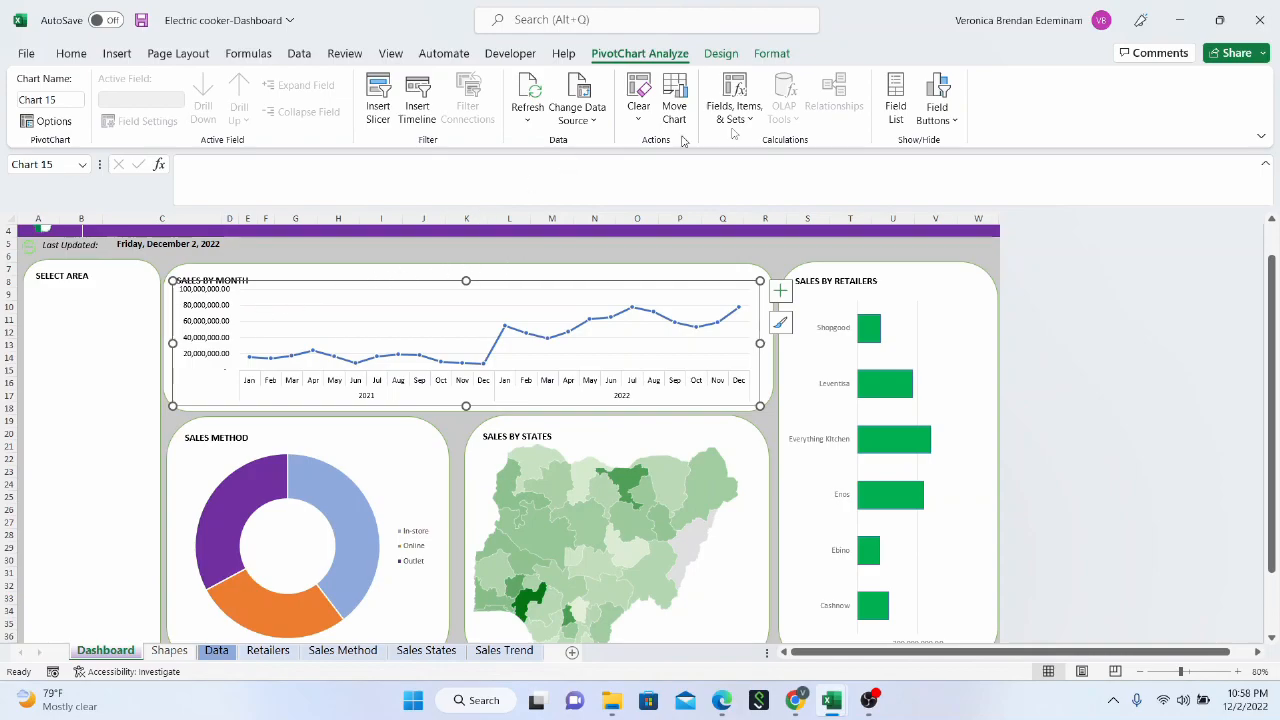
{"action": "left_click", "coordinate": [390, 120]}
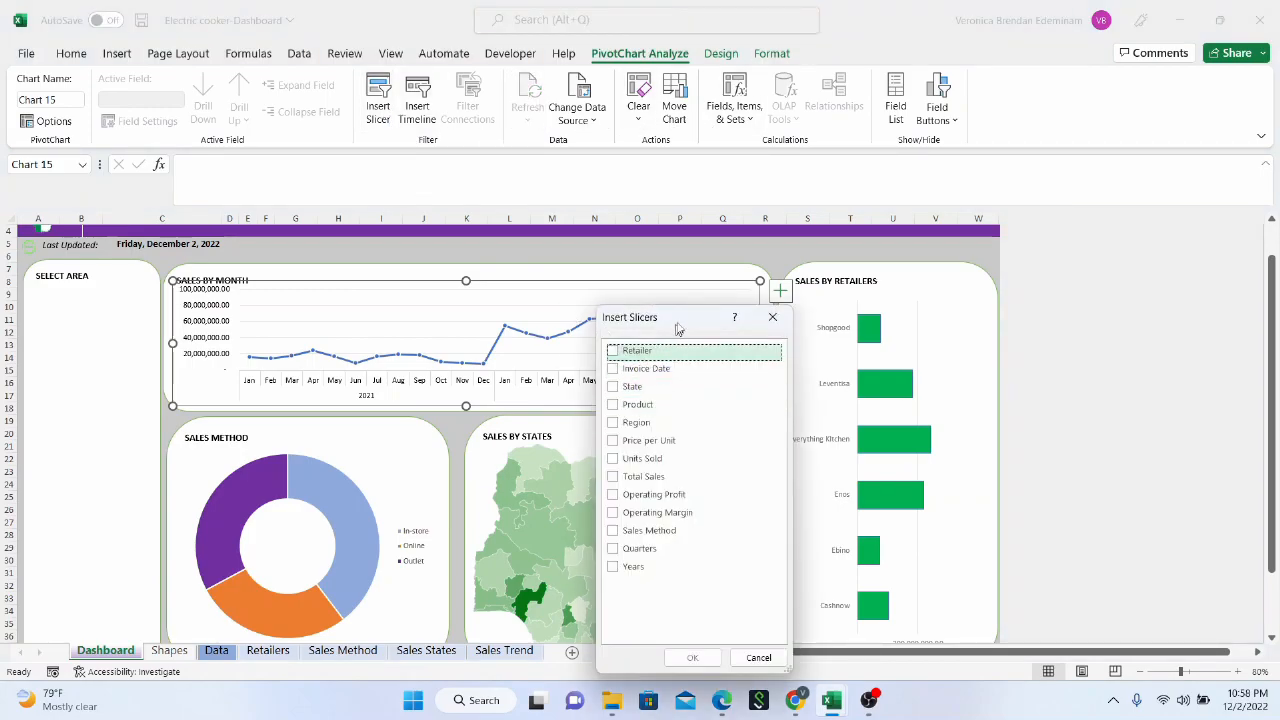
{"action": "left_click_drag", "start_coordinate": [684, 318], "coordinate": [593, 193]}
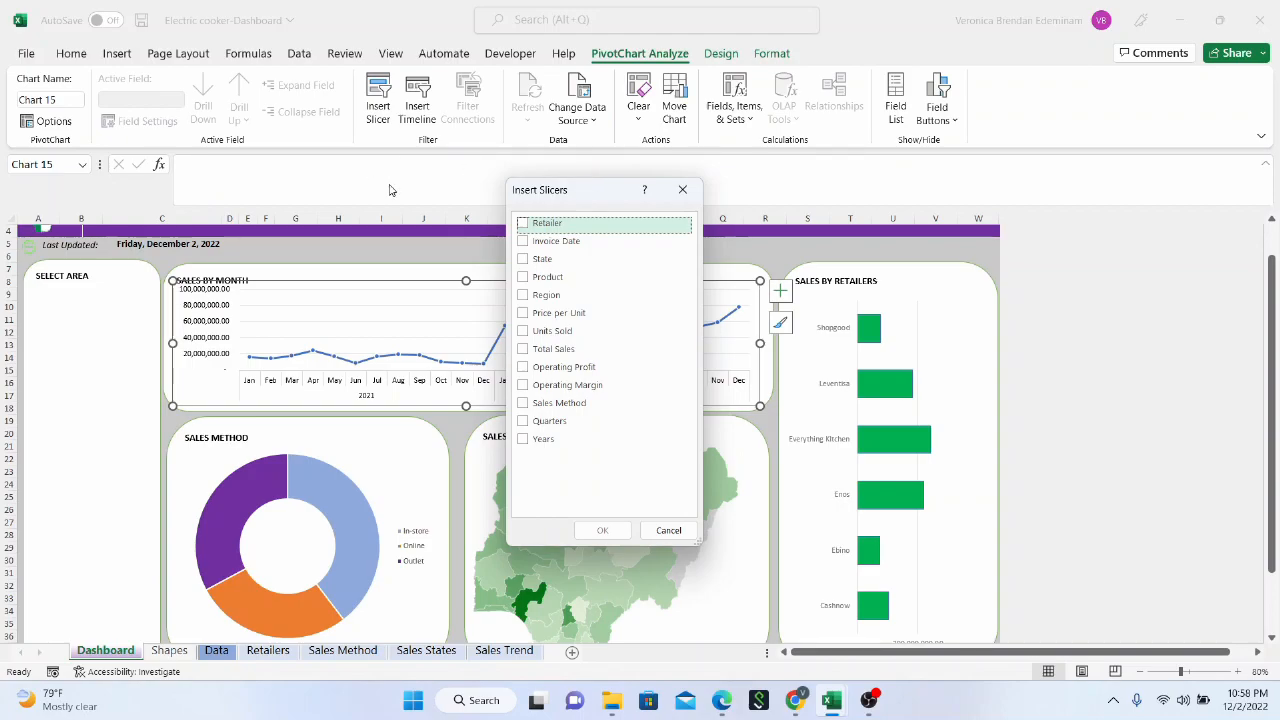
{"action": "left_click", "coordinate": [521, 226]}
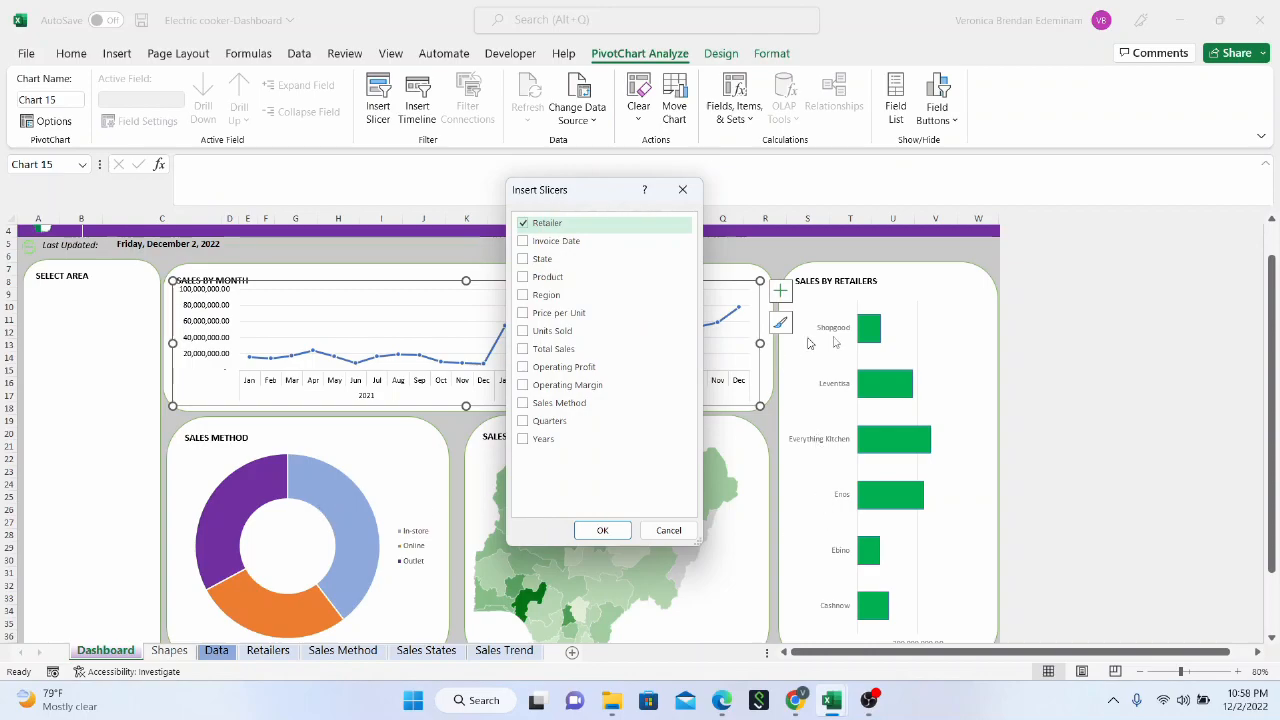
{"action": "left_click", "coordinate": [521, 244]}
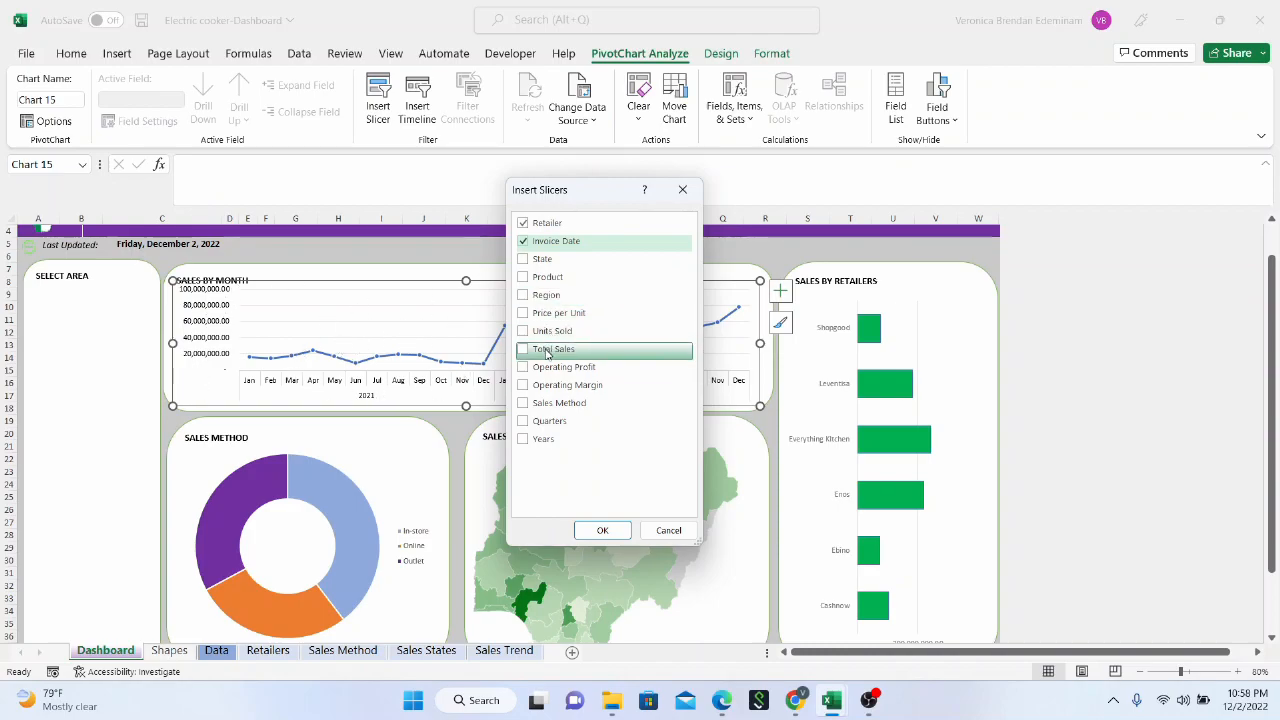
{"action": "left_click", "coordinate": [523, 404]}
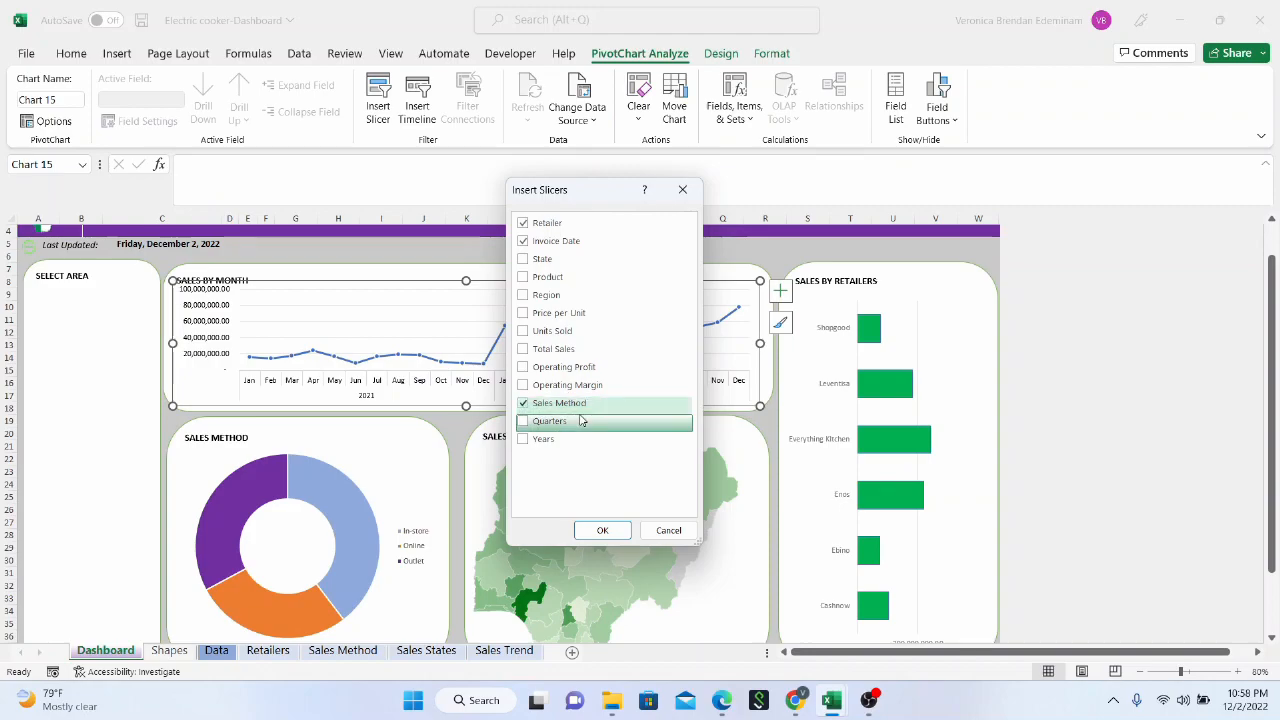
{"action": "left_click_drag", "start_coordinate": [619, 204], "coordinate": [752, 221]}
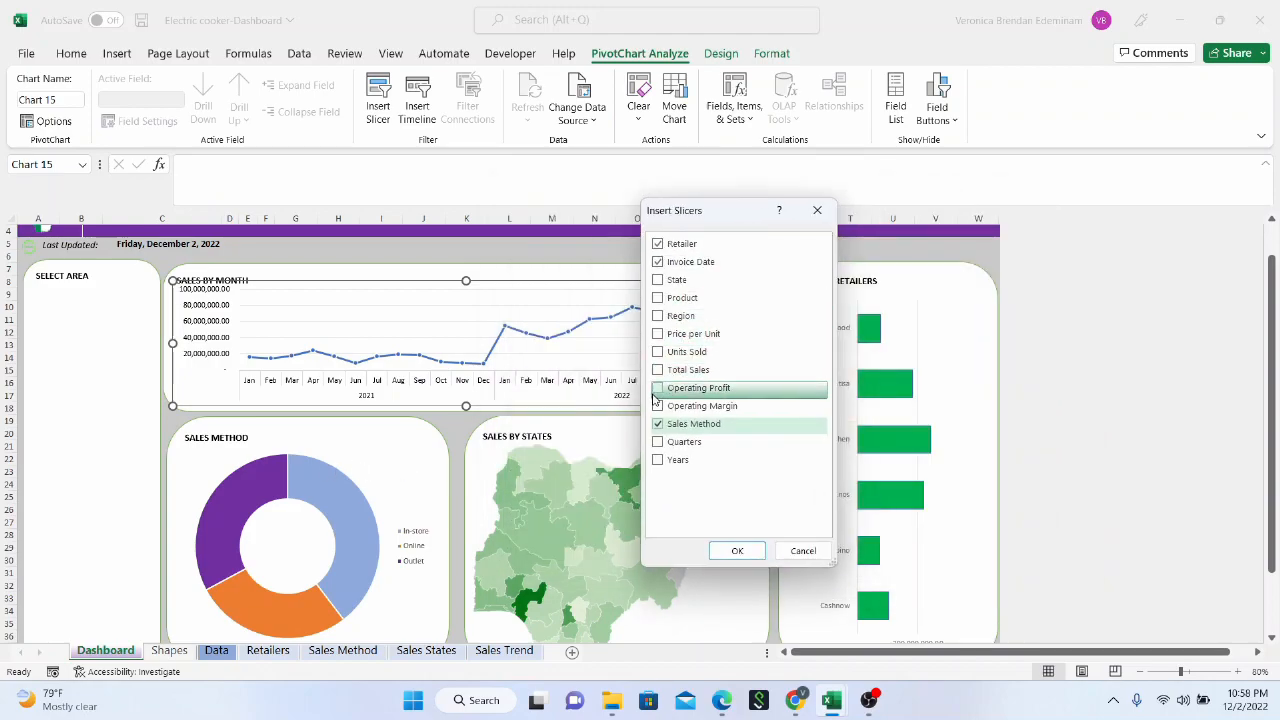
{"action": "left_click", "coordinate": [658, 281]}
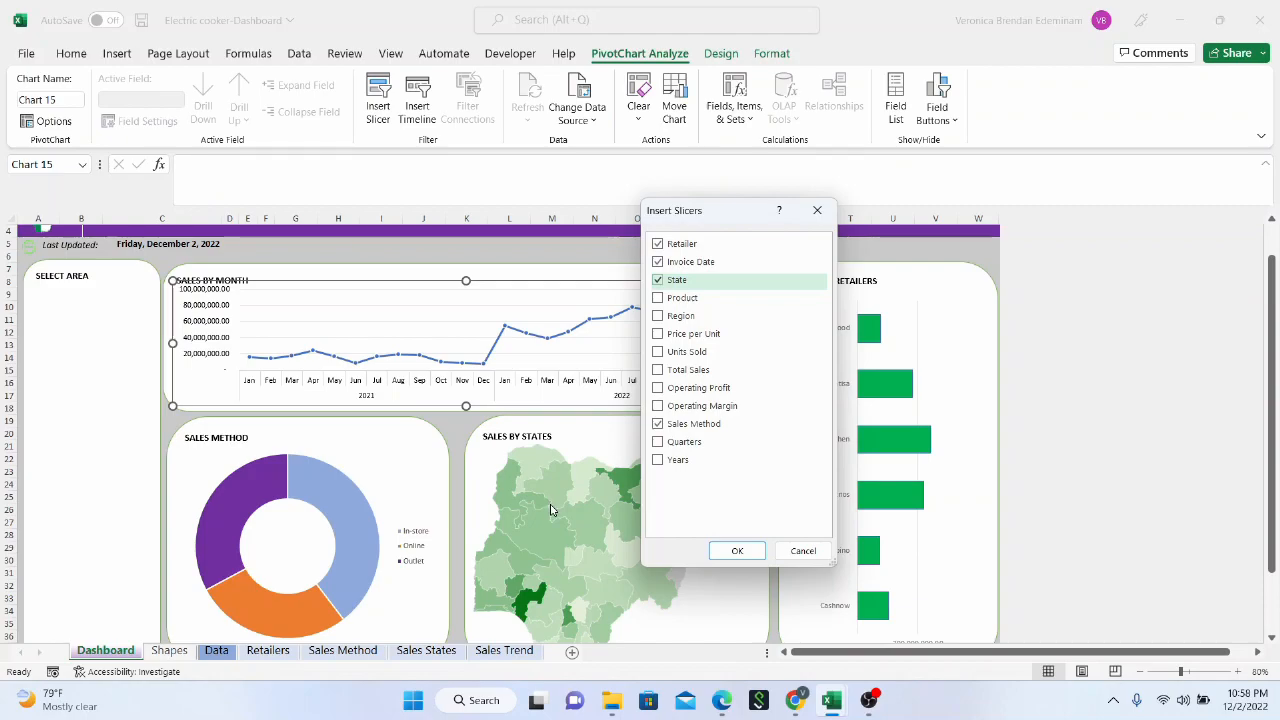
{"action": "left_click", "coordinate": [762, 555]}
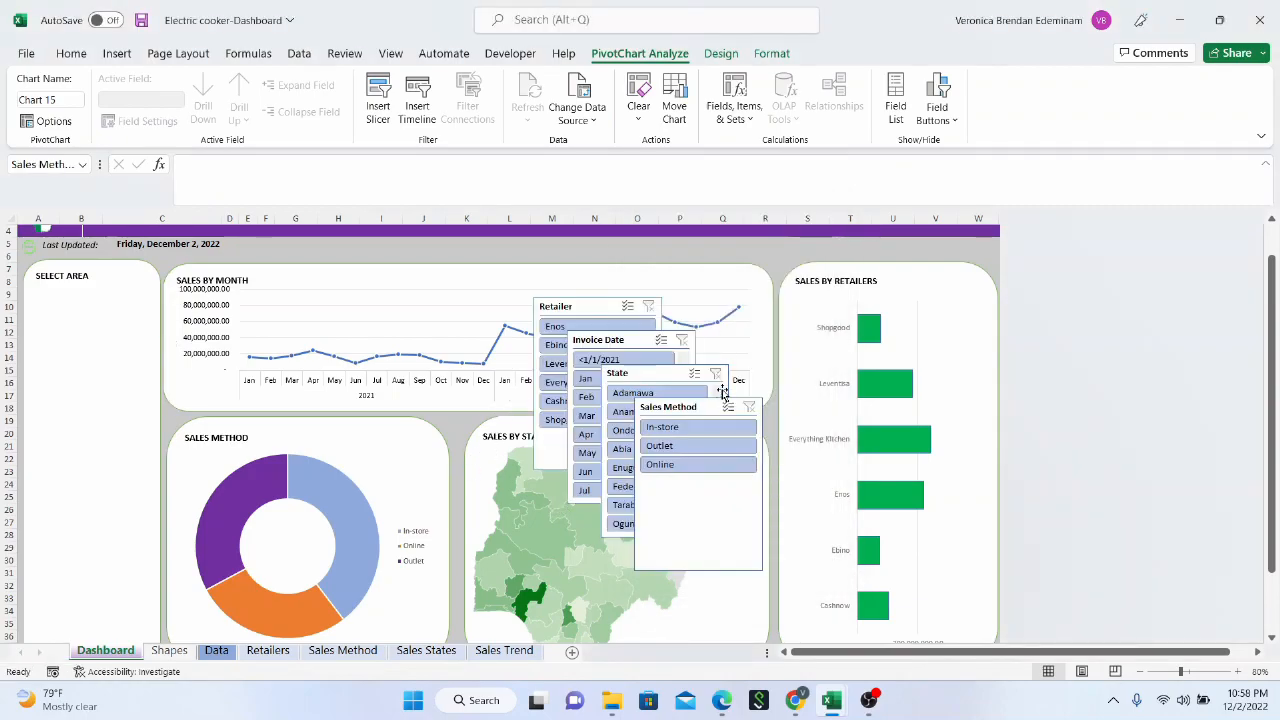
Shorten the Sales Method slicer to about 1.32" high and apply the dark green slicer style to it
{"action": "left_click", "coordinate": [663, 458]}
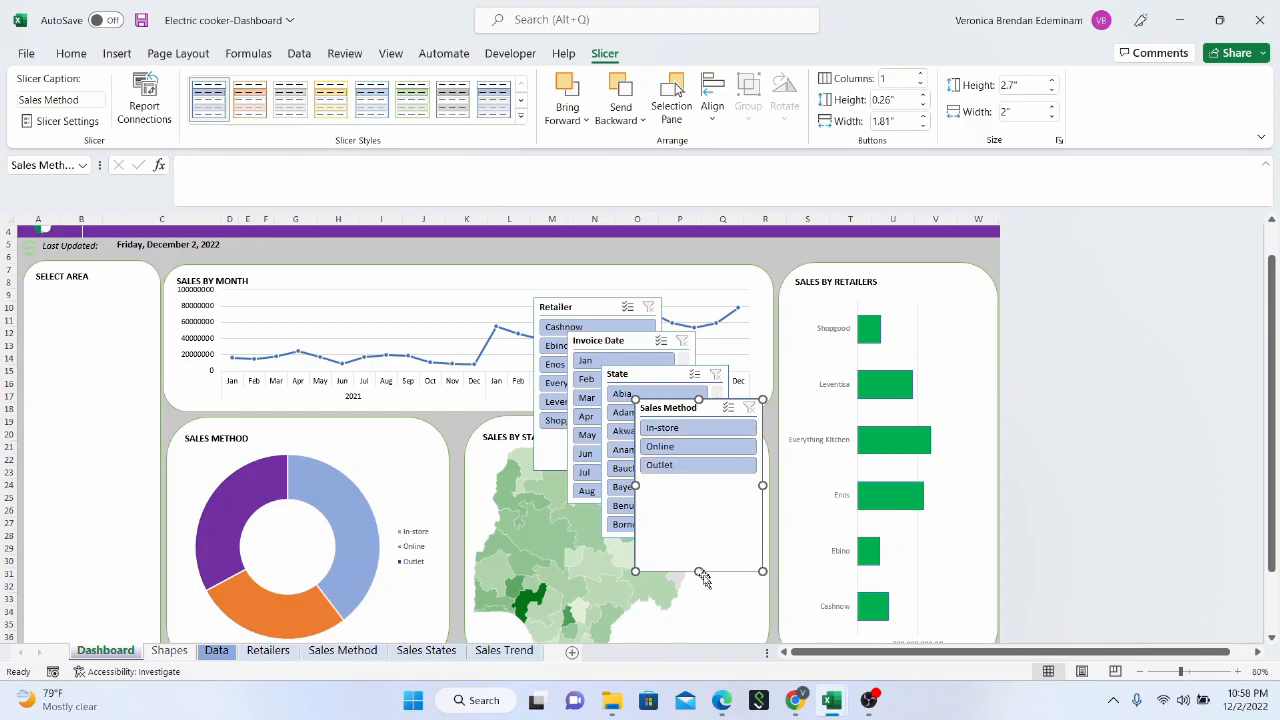
{"action": "left_click_drag", "start_coordinate": [700, 565], "coordinate": [700, 484]}
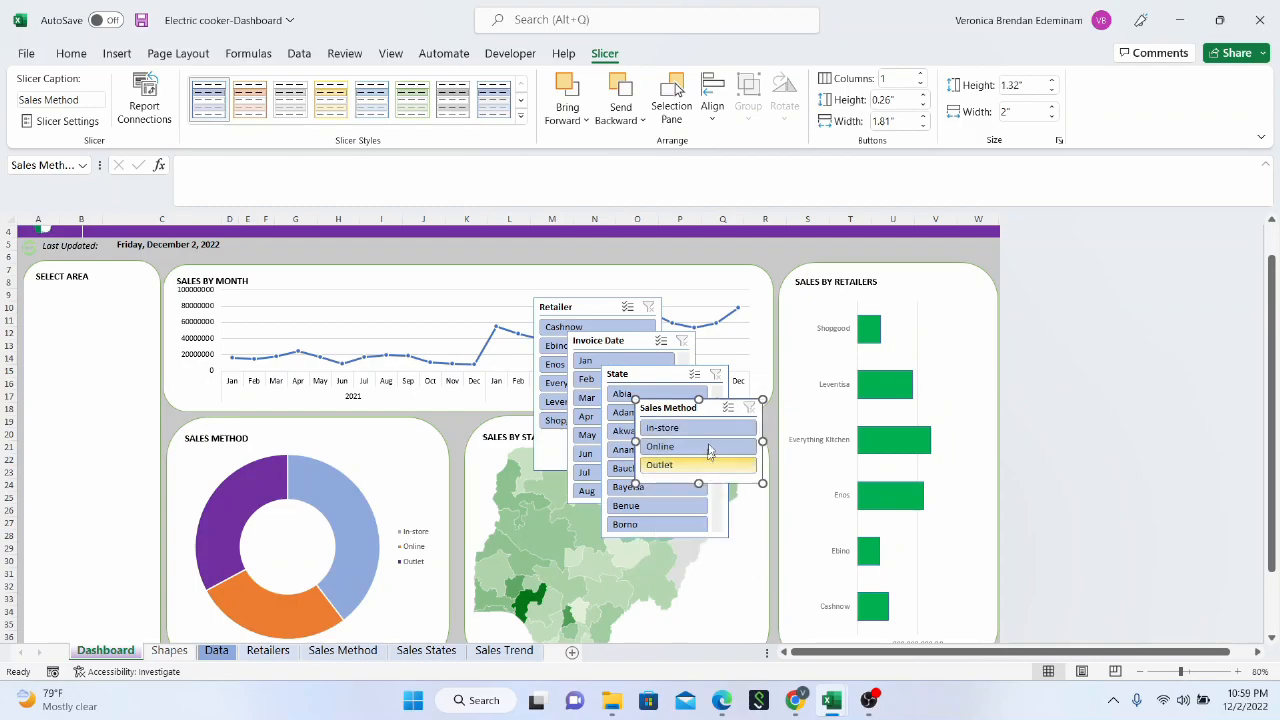
{"action": "left_click", "coordinate": [520, 115]}
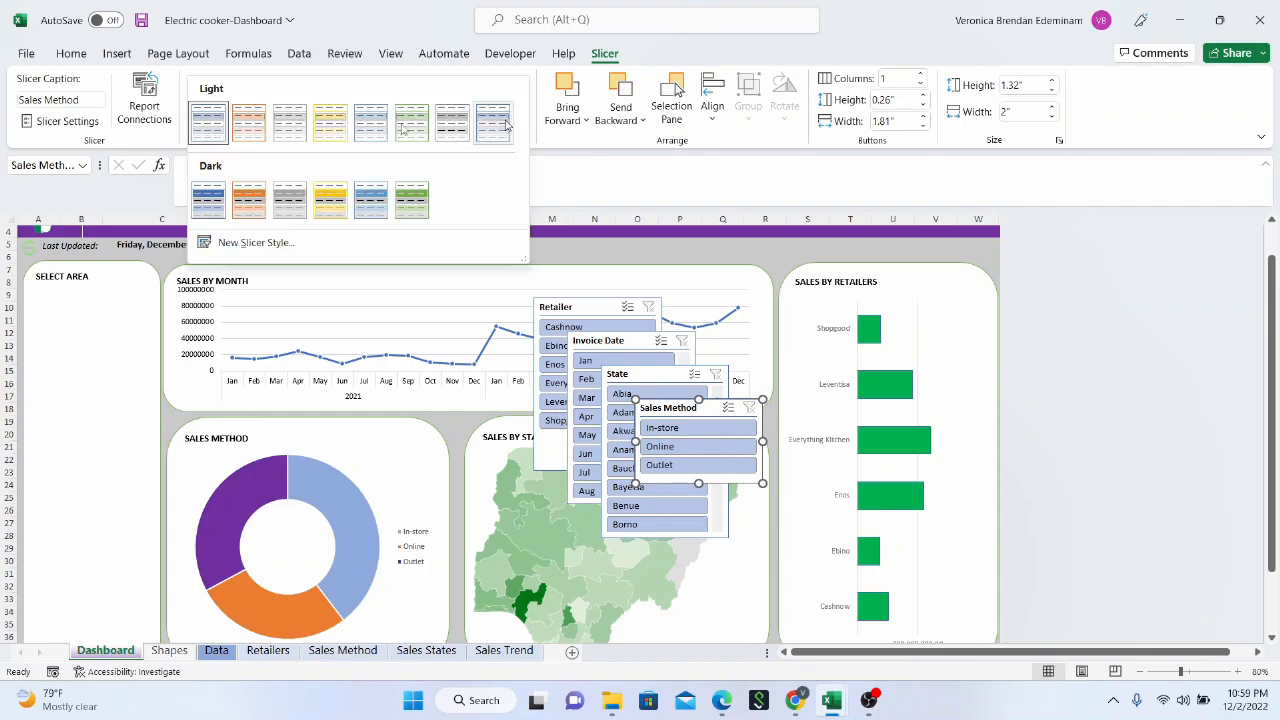
{"action": "left_click", "coordinate": [411, 209]}
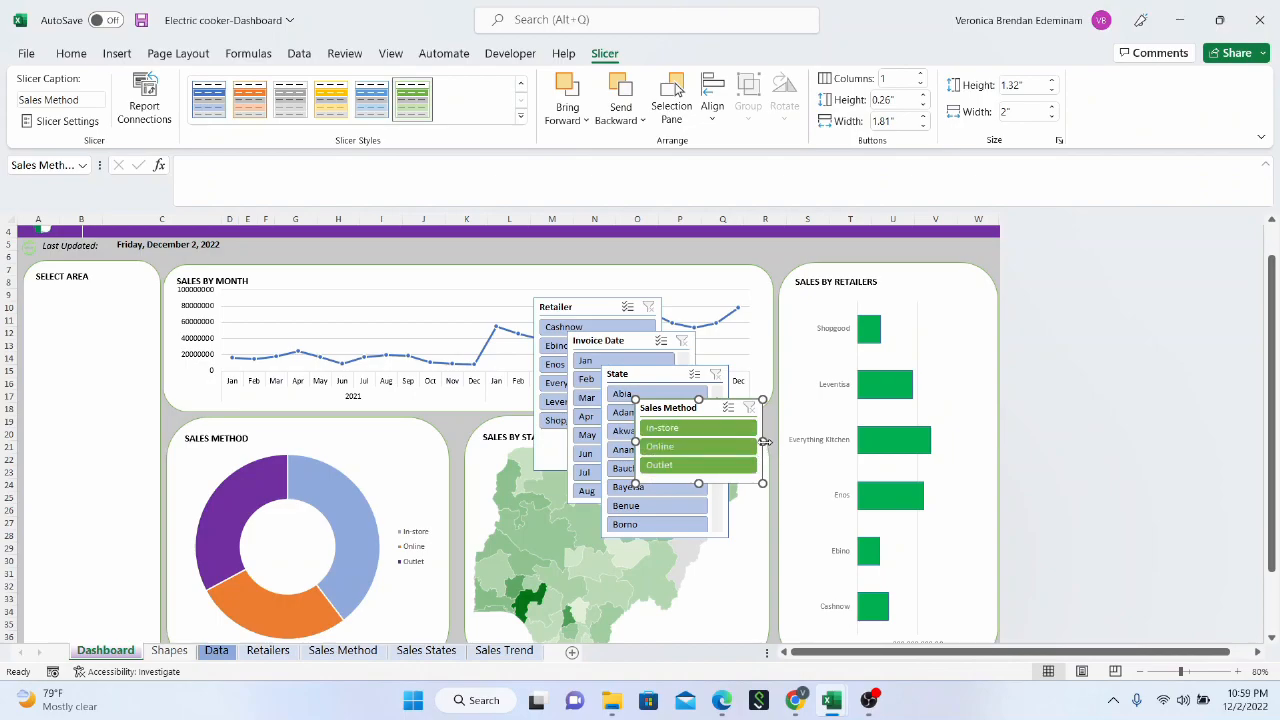
Place the Sales Method slicer under the Select Area heading and retitle that panel SELECTIONS
{"action": "left_click_drag", "start_coordinate": [685, 408], "coordinate": [80, 293]}
{"action": "left_click", "coordinate": [128, 263]}
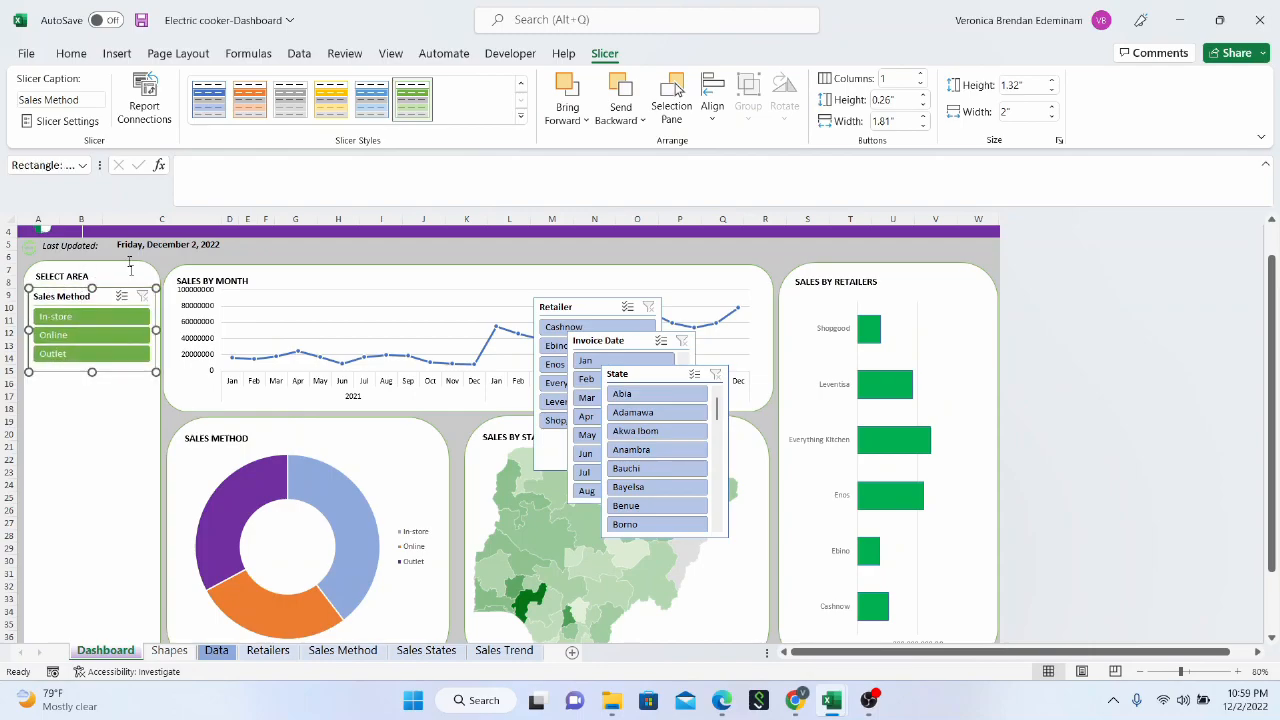
{"action": "key", "text": "BackSpace"}
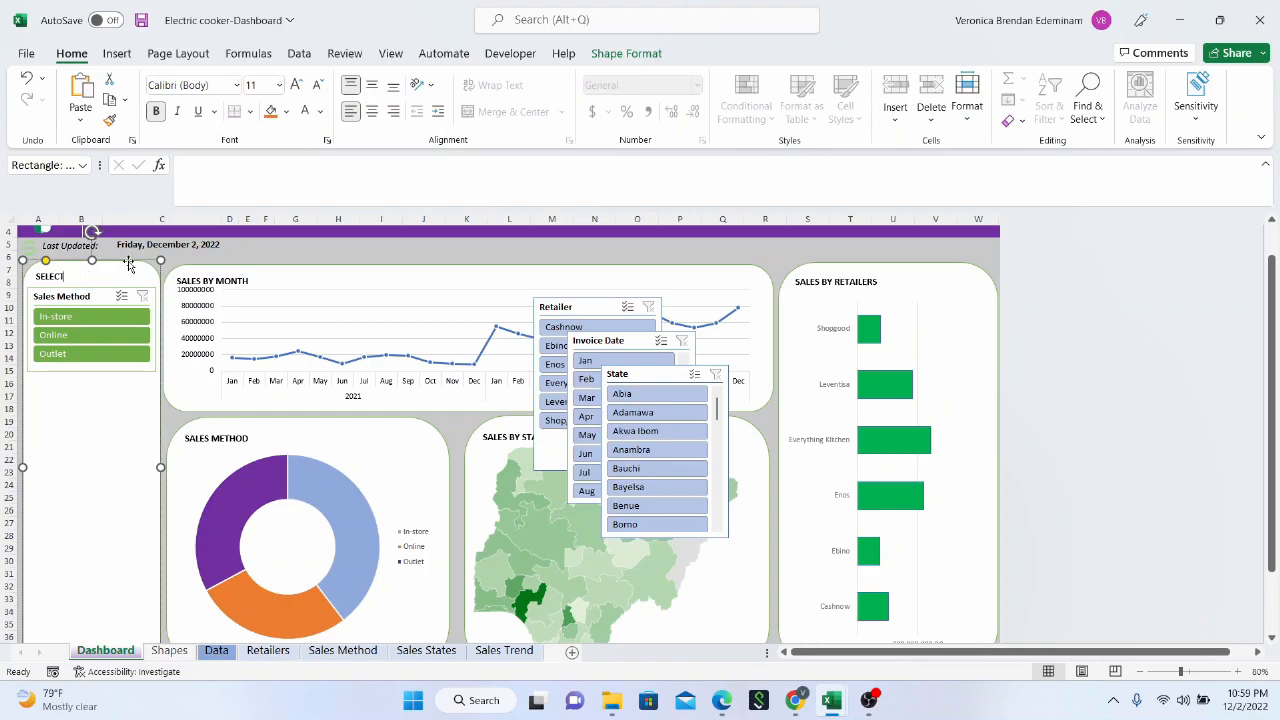
{"action": "type", "text": "S"}
{"action": "left_click", "coordinate": [648, 377]}
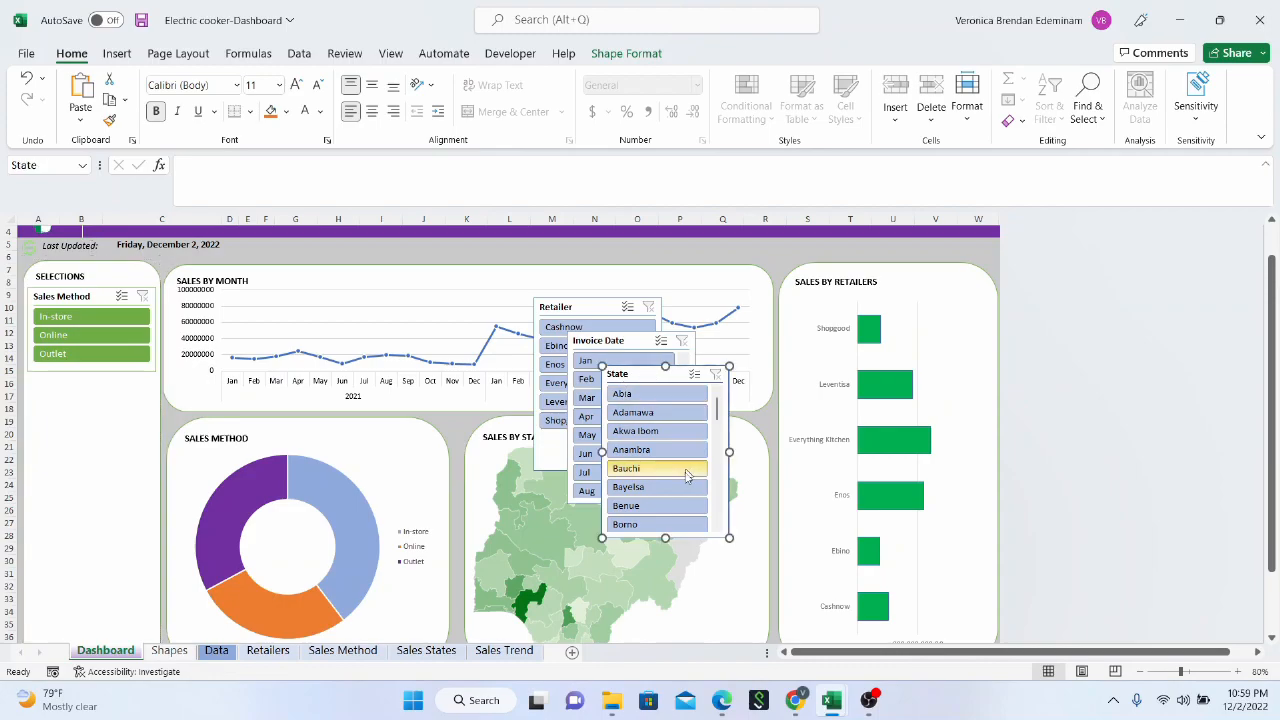
{"action": "right_click", "coordinate": [628, 378]}
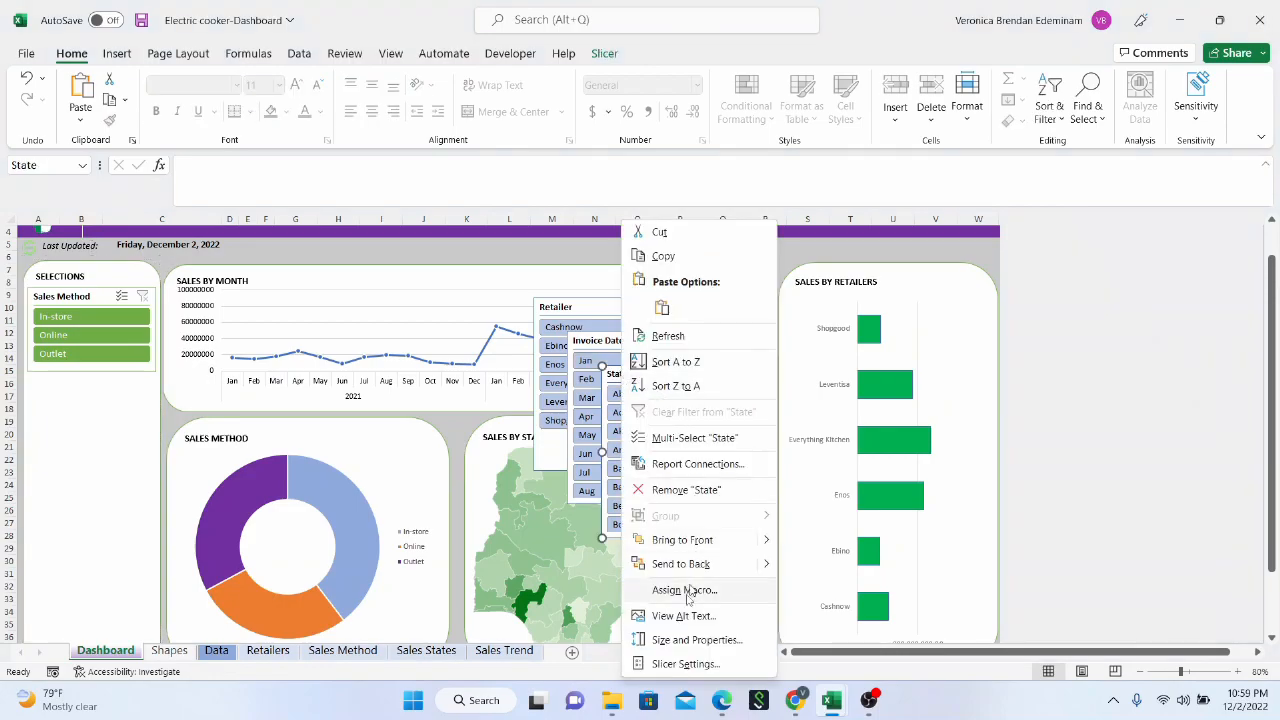
{"action": "left_click", "coordinate": [686, 663]}
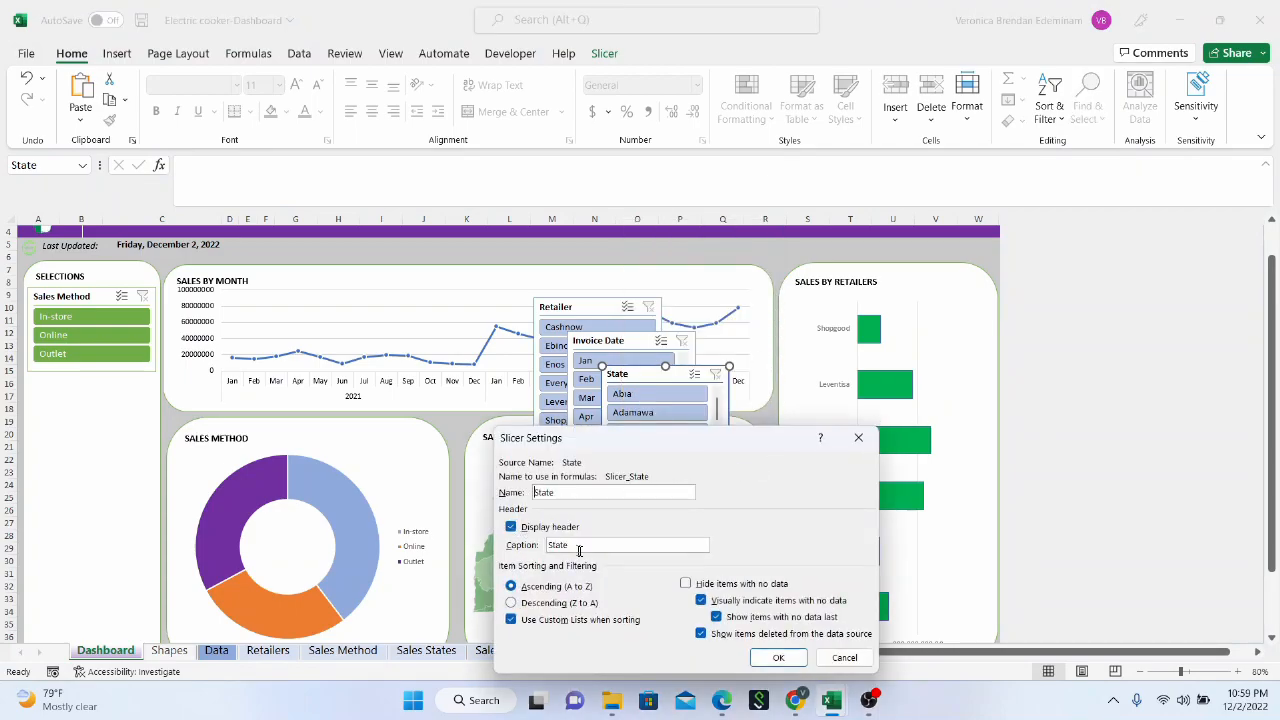
{"action": "left_click_drag", "start_coordinate": [578, 545], "coordinate": [548, 545]}
{"action": "left_click", "coordinate": [858, 437]}
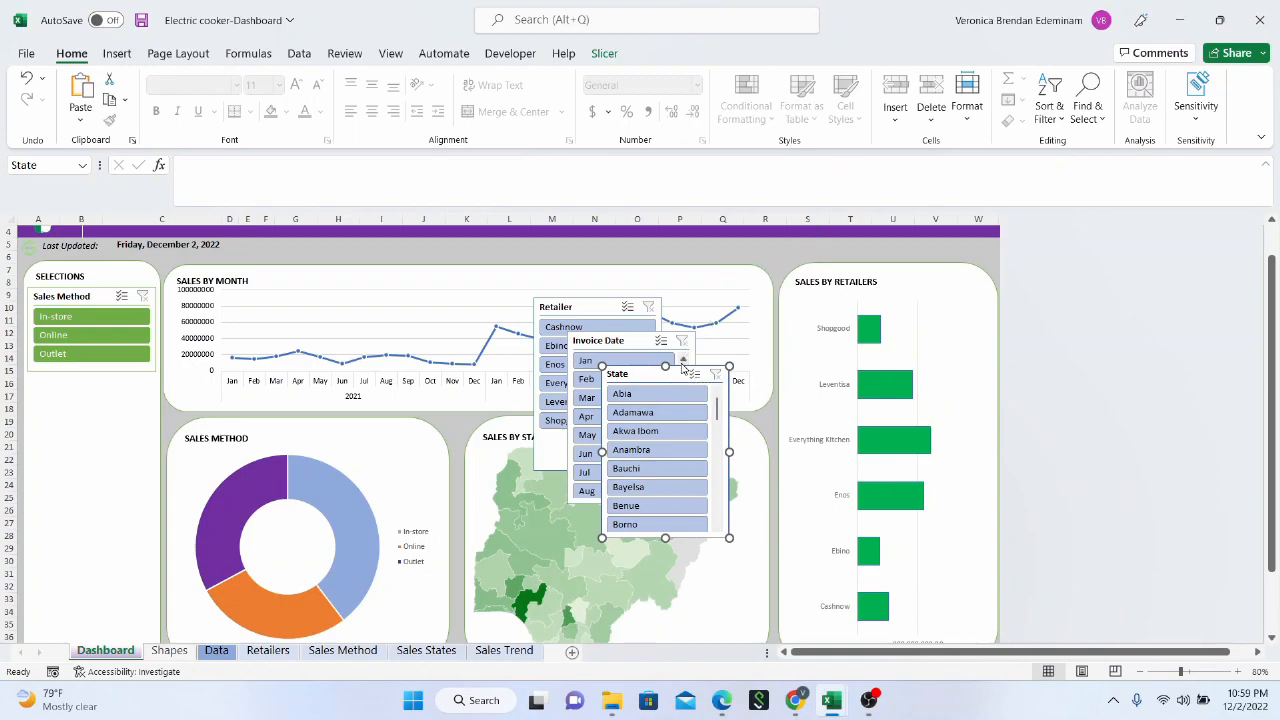
Arrange the State slicer's buttons in 2 columns and place it directly below the Sales Method slicer in the Selections panel
{"action": "left_click", "coordinate": [604, 57]}
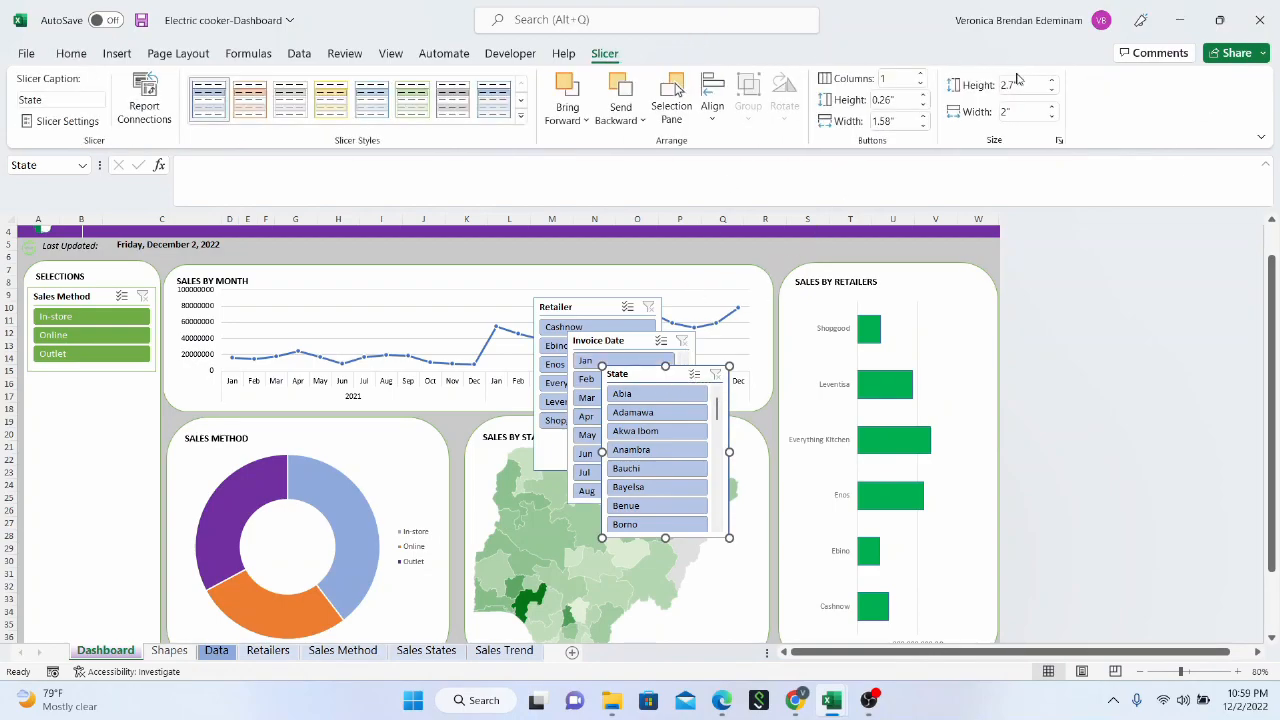
{"action": "left_click", "coordinate": [921, 75]}
{"action": "left_click", "coordinate": [921, 75]}
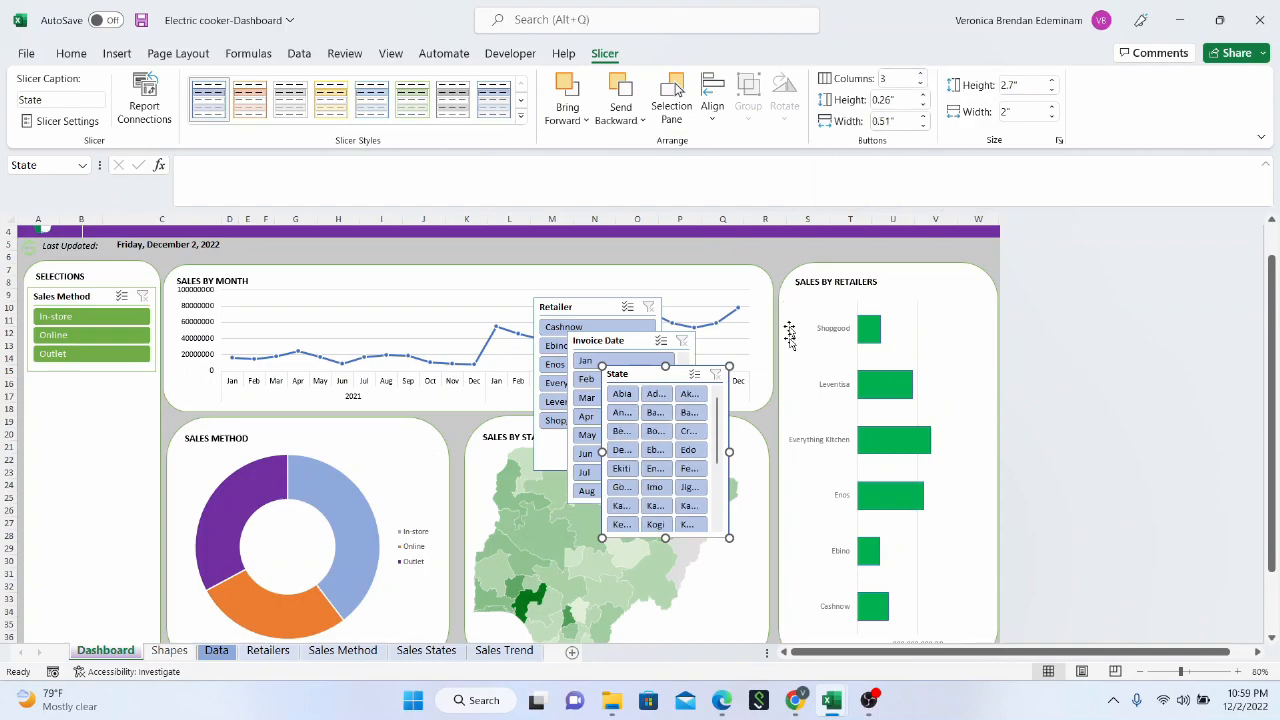
{"action": "left_click", "coordinate": [921, 84]}
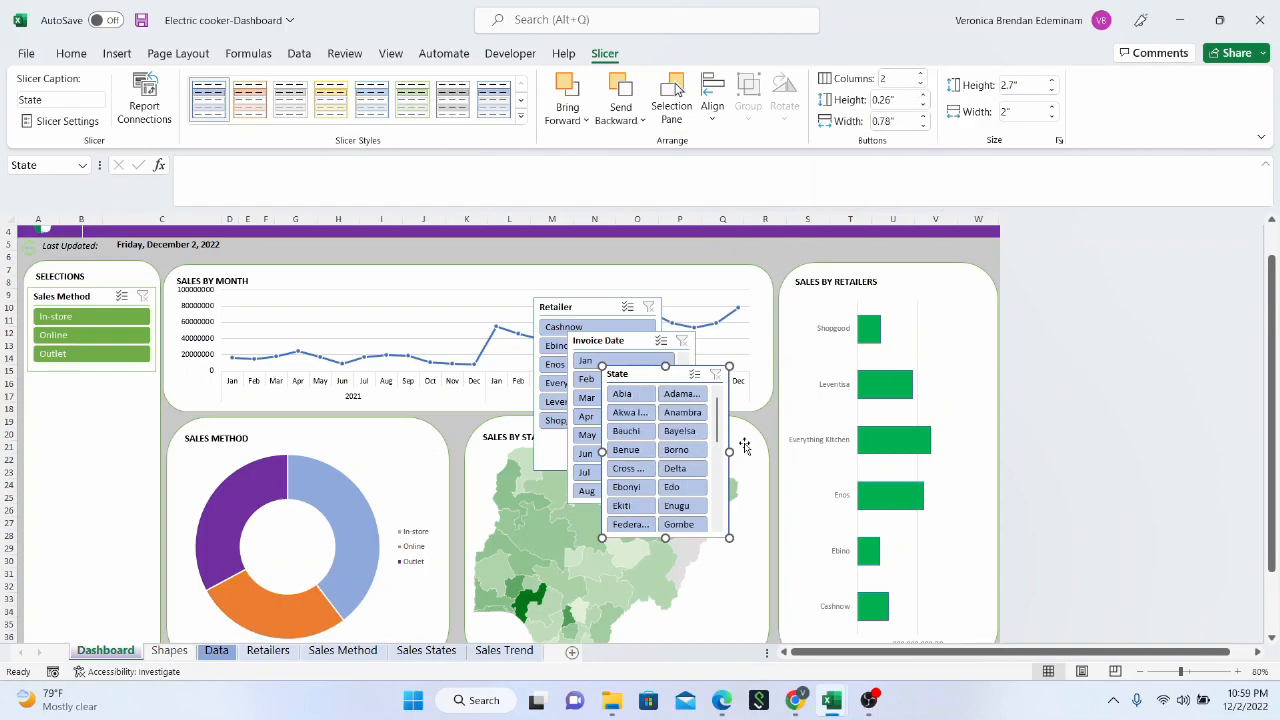
{"action": "left_click_drag", "start_coordinate": [675, 372], "coordinate": [107, 381]}
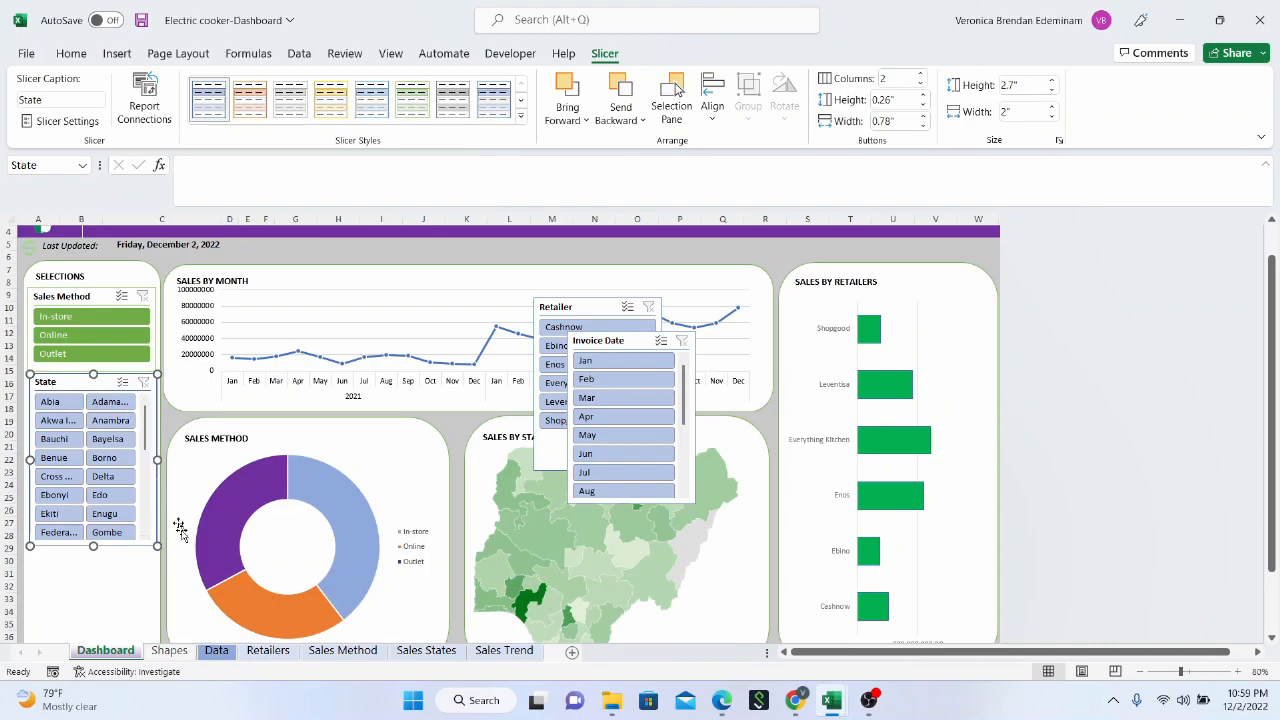
Apply the dark green slicer style to the State slicer and check its state list and the space left beneath it
{"action": "left_click", "coordinate": [520, 118]}
{"action": "left_click", "coordinate": [425, 212]}
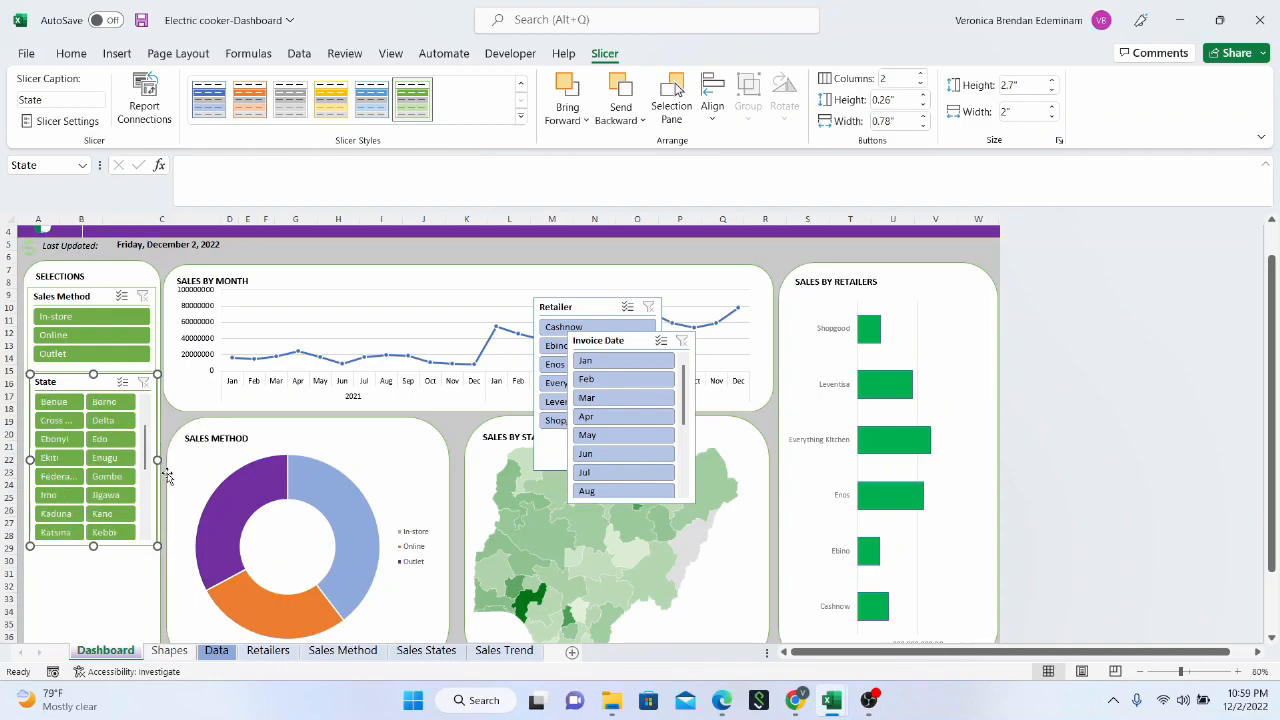
{"action": "scroll", "coordinate": [150, 540], "scroll_direction": "down", "scroll_amount": 5}
{"action": "left_click", "coordinate": [126, 590]}
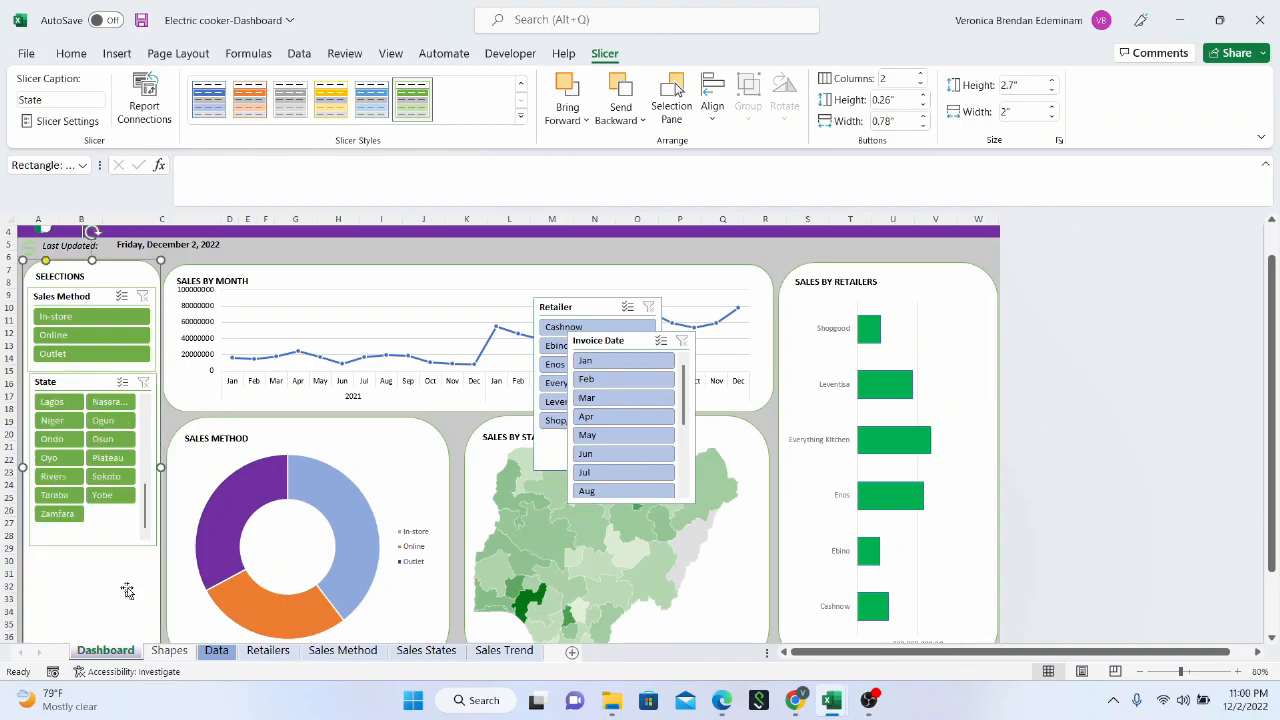
{"action": "scroll", "coordinate": [478, 430], "scroll_direction": "down", "scroll_amount": 3}
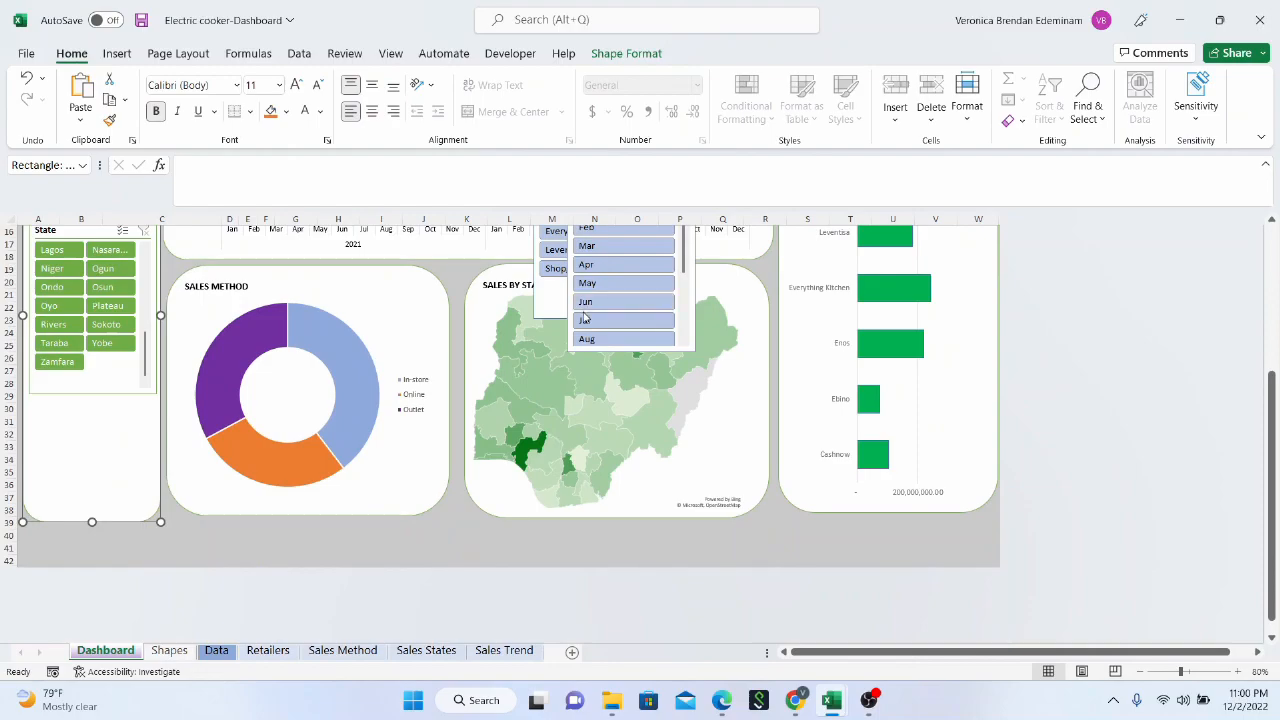
{"action": "scroll", "coordinate": [605, 320], "scroll_direction": "up", "scroll_amount": 1}
{"action": "scroll", "coordinate": [605, 320], "scroll_direction": "up", "scroll_amount": 1}
Set the Invoice Date slicer to hide items with no data
{"action": "left_click", "coordinate": [614, 302]}
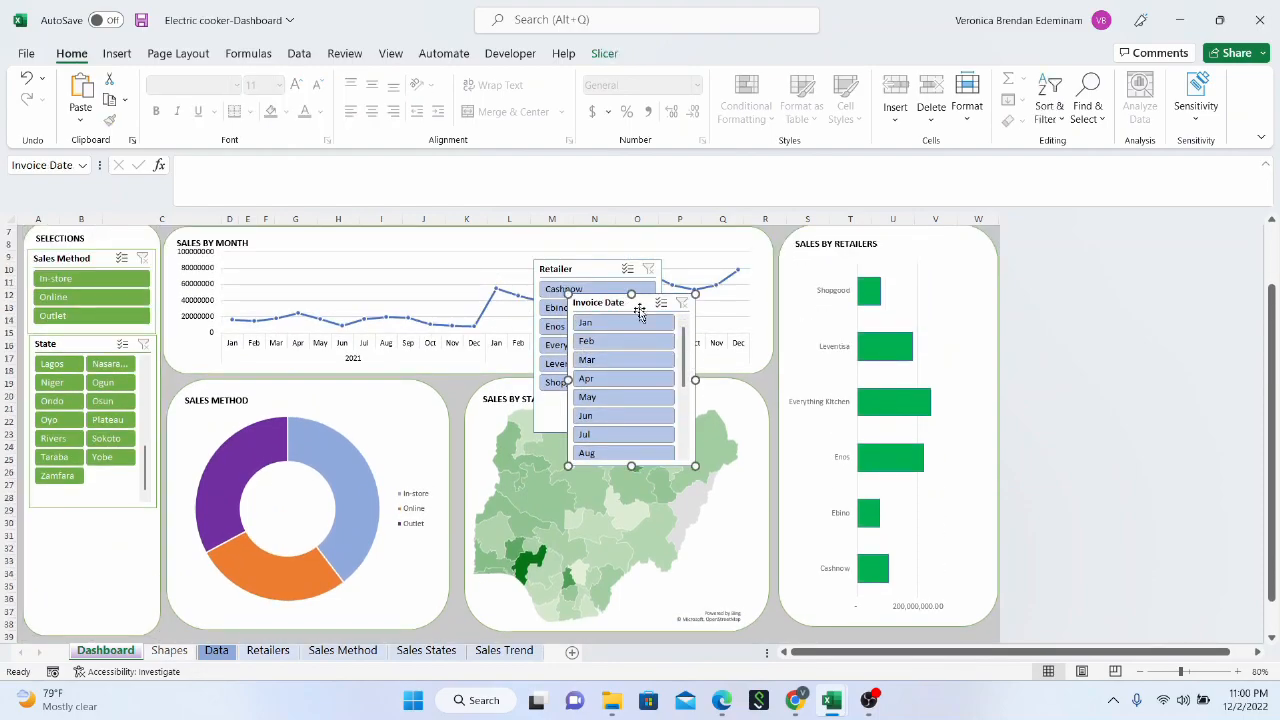
{"action": "right_click", "coordinate": [638, 302]}
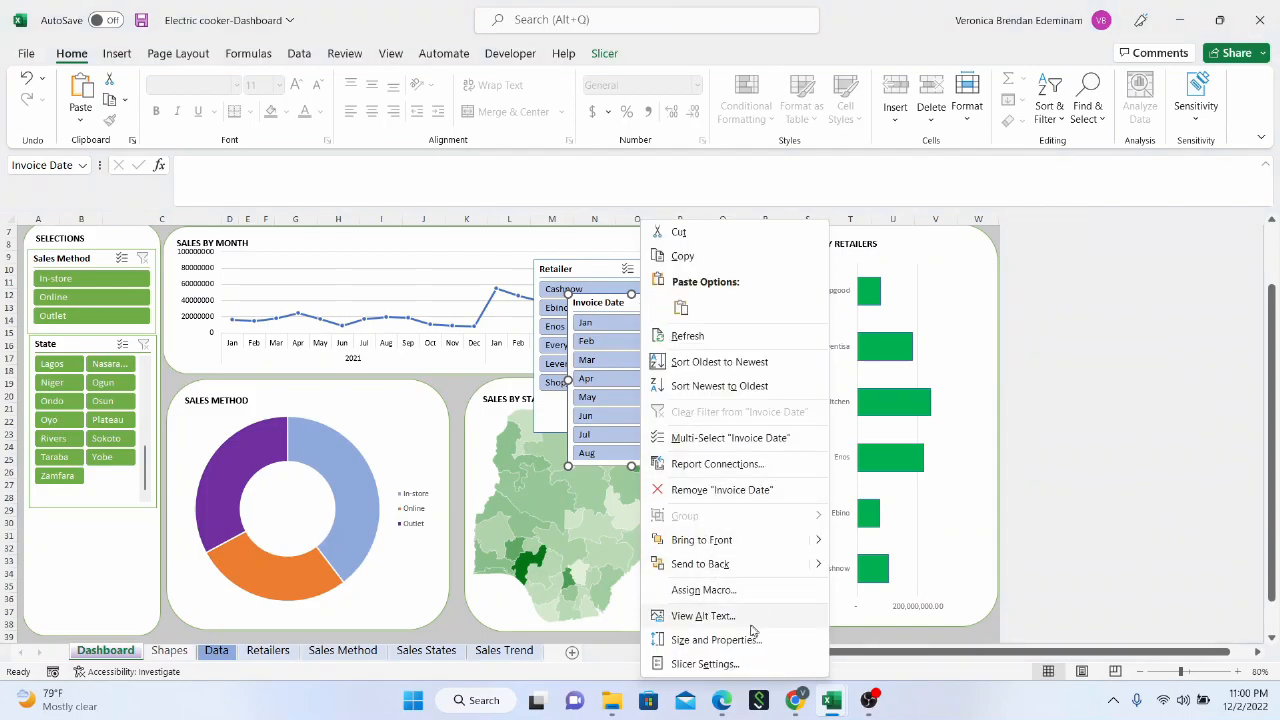
{"action": "left_click", "coordinate": [612, 308]}
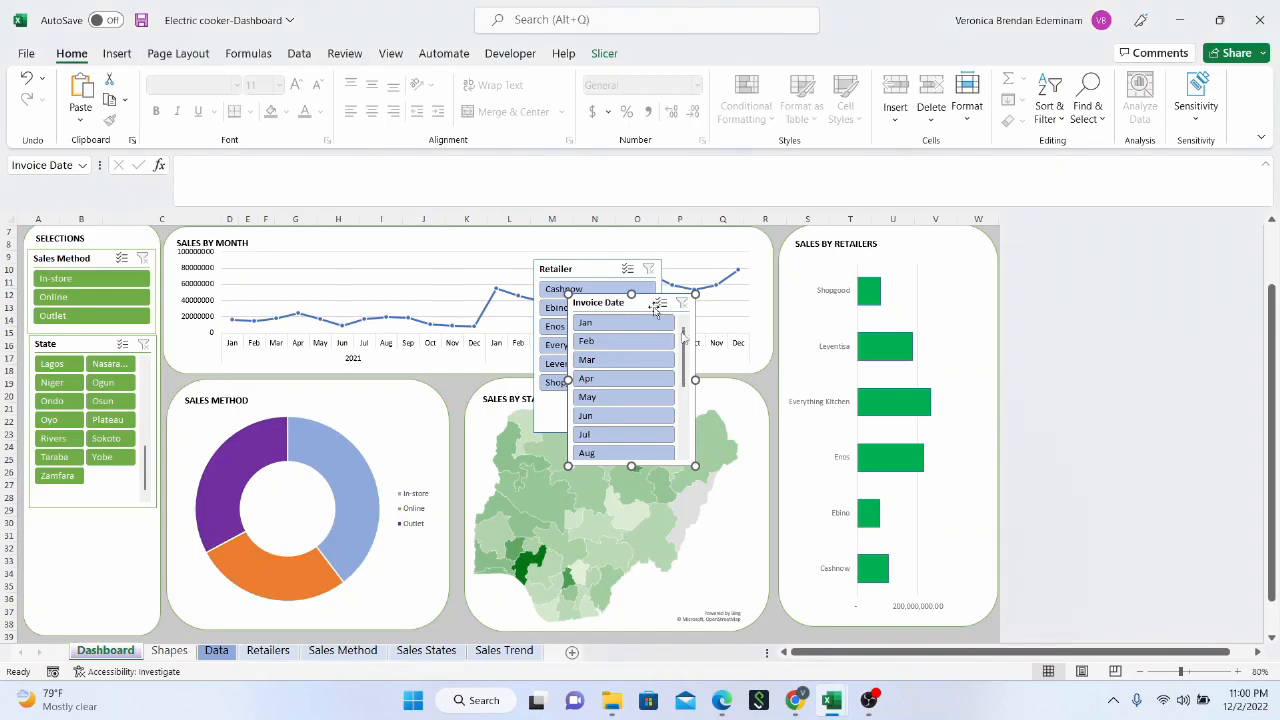
{"action": "left_click_drag", "start_coordinate": [685, 350], "coordinate": [680, 425]}
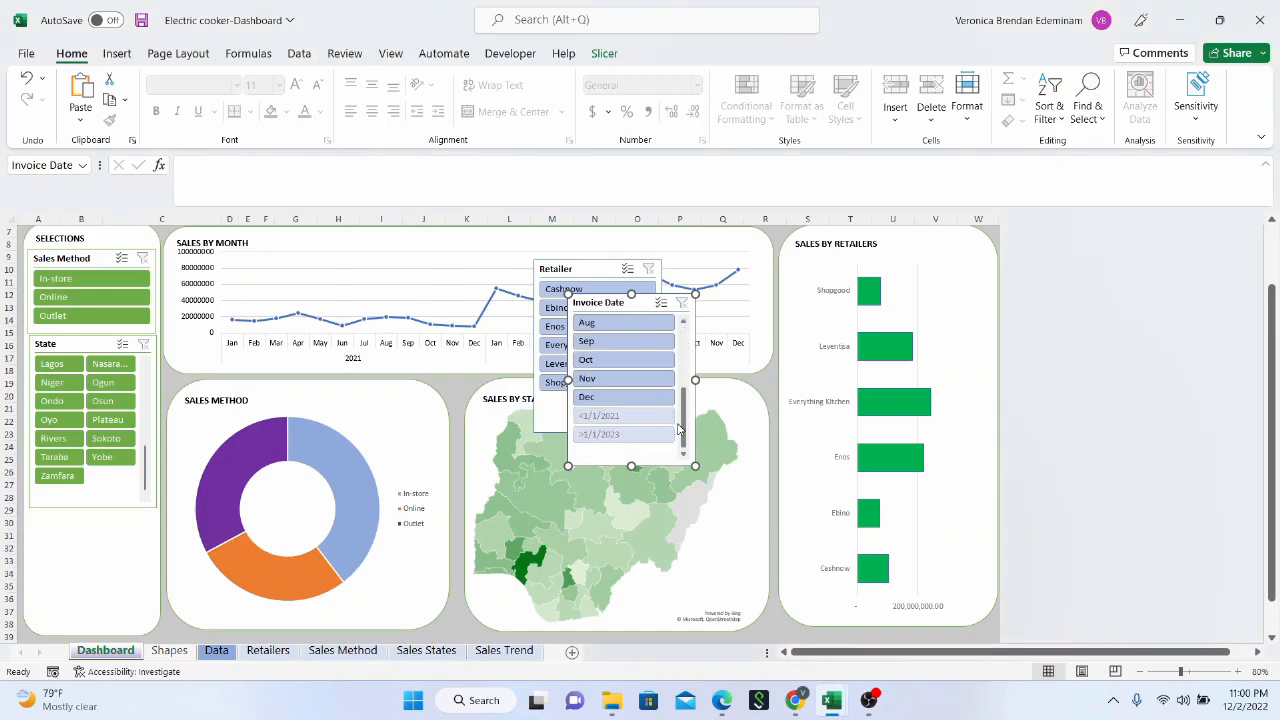
{"action": "left_click", "coordinate": [634, 416]}
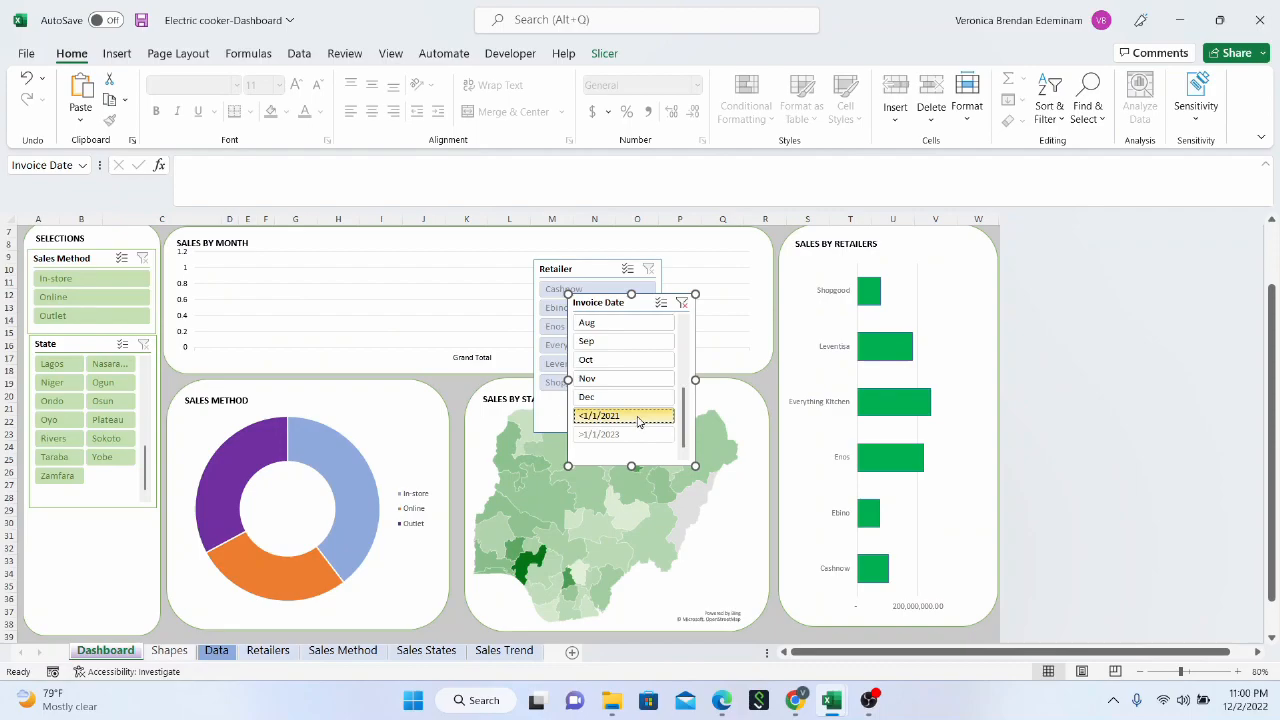
{"action": "mouse_move", "coordinate": [683, 415]}
{"action": "left_mouse_down"}
{"action": "mouse_move", "coordinate": [683, 333]}
{"action": "mouse_move", "coordinate": [682, 428]}
{"action": "left_mouse_up"}
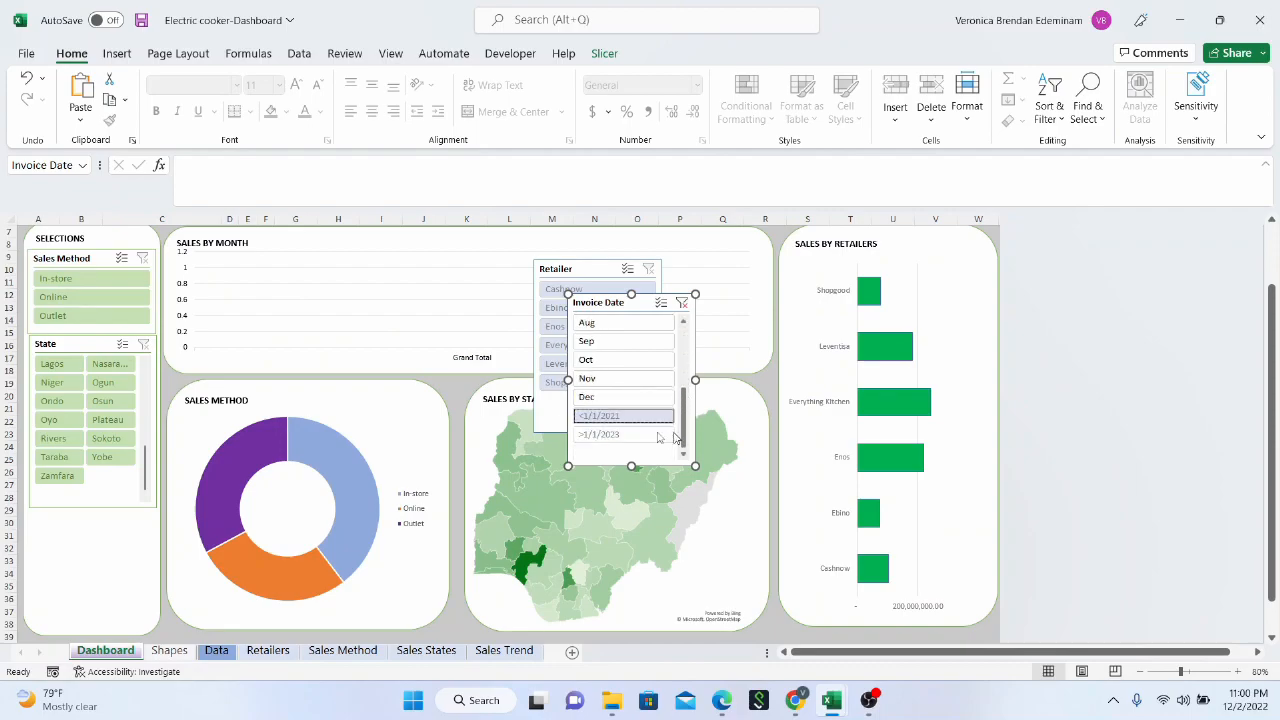
{"action": "right_click", "coordinate": [624, 419]}
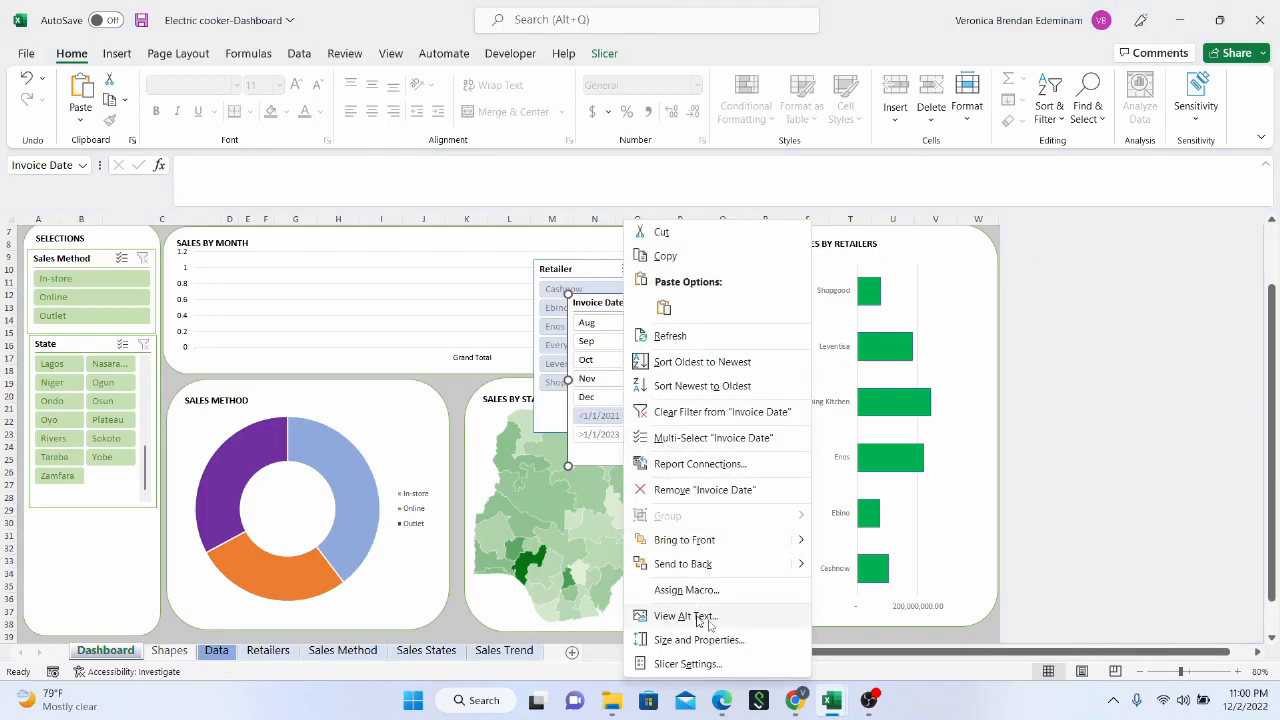
{"action": "left_click", "coordinate": [688, 664]}
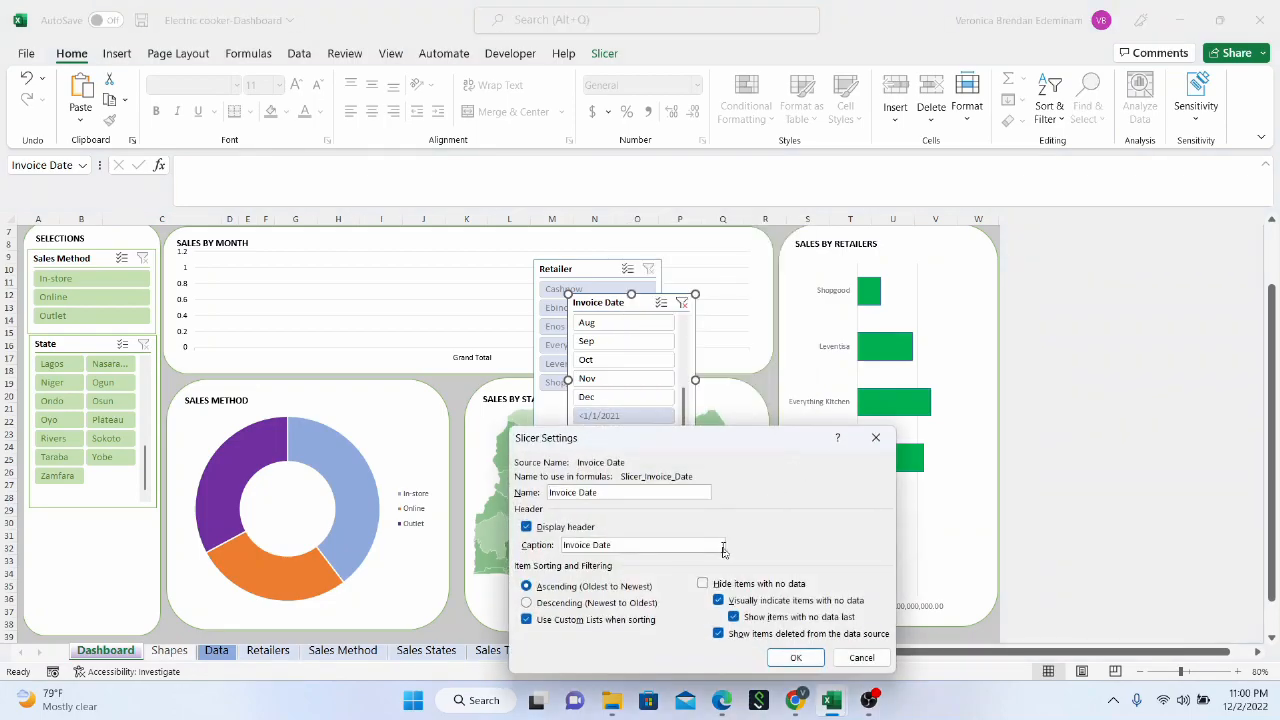
{"action": "left_click", "coordinate": [704, 584]}
{"action": "left_click", "coordinate": [795, 657]}
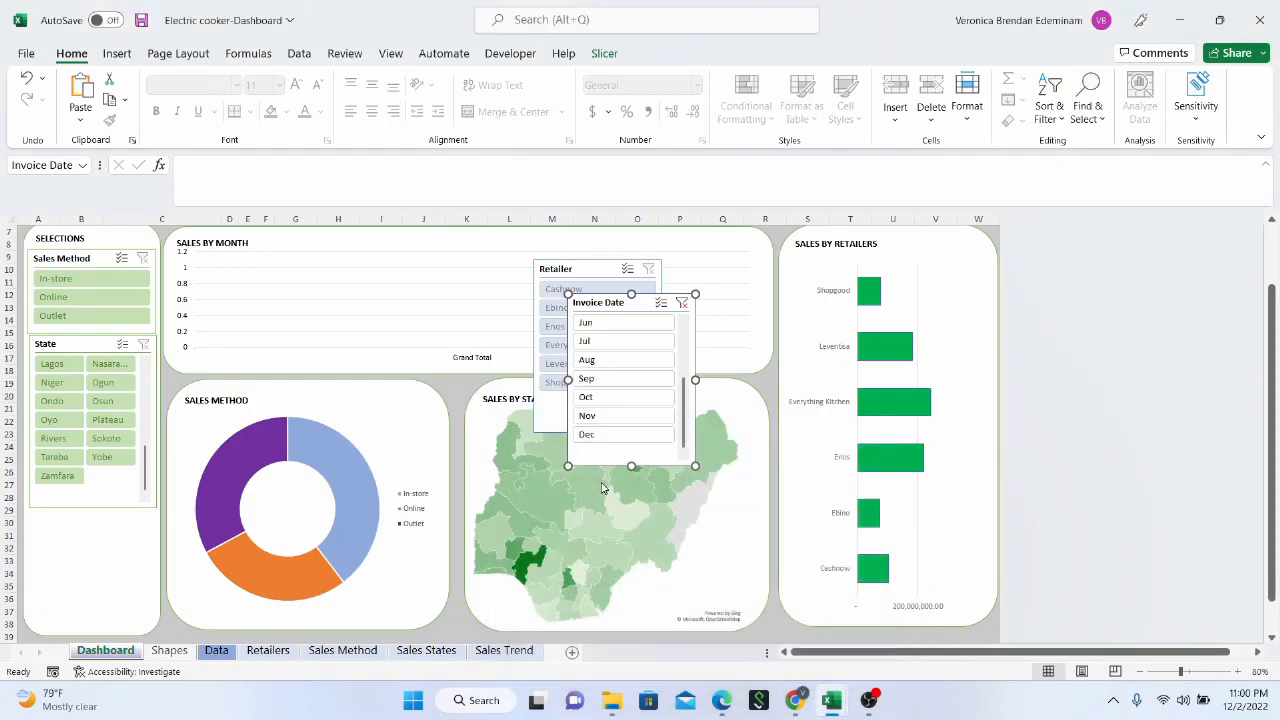
Move the Invoice Date slicer beneath the State slicer in the Selections panel and clear its filter
{"action": "scroll", "coordinate": [630, 410], "scroll_direction": "up", "scroll_amount": 5}
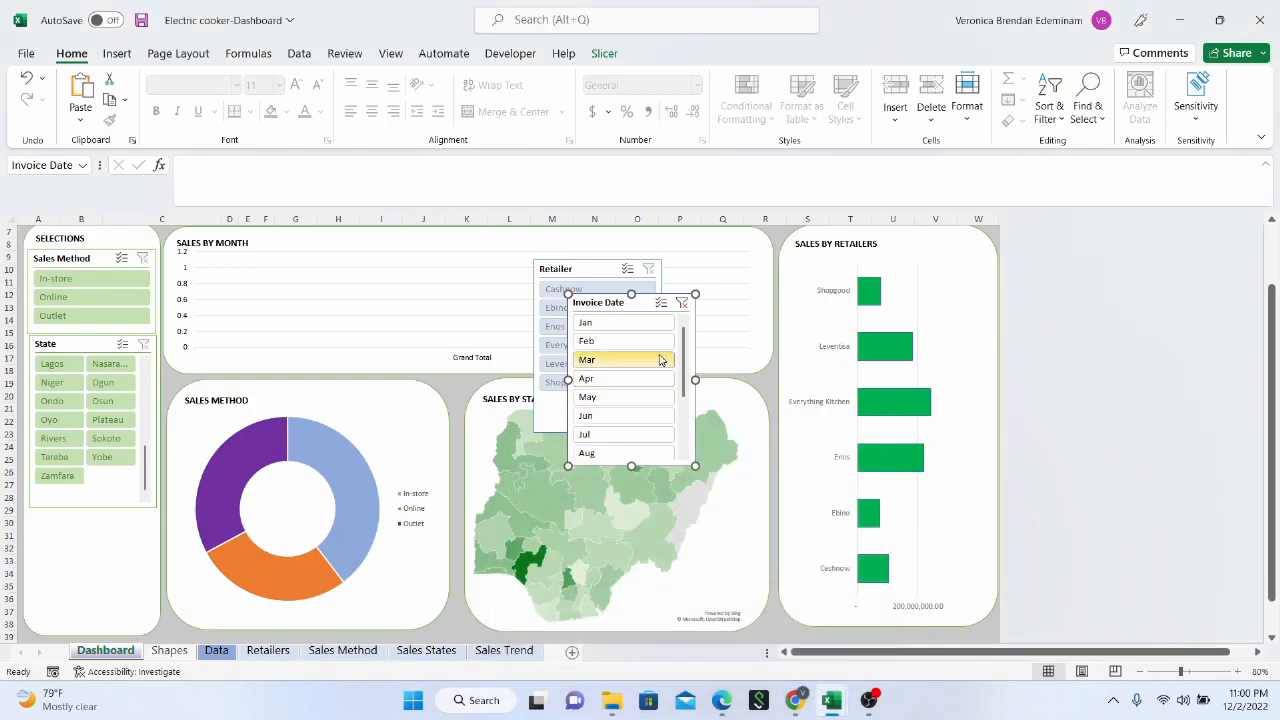
{"action": "left_click_drag", "start_coordinate": [632, 310], "coordinate": [100, 536]}
{"action": "left_click", "coordinate": [99, 537]}
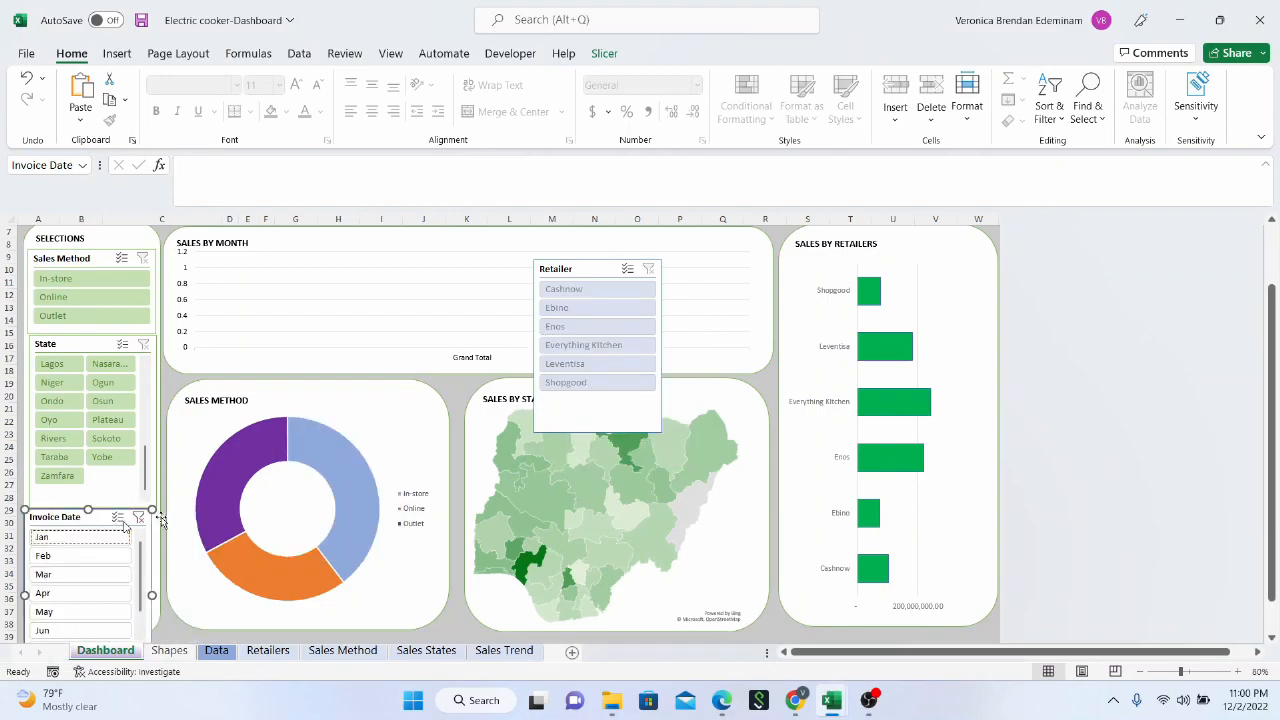
{"action": "left_click", "coordinate": [139, 517]}
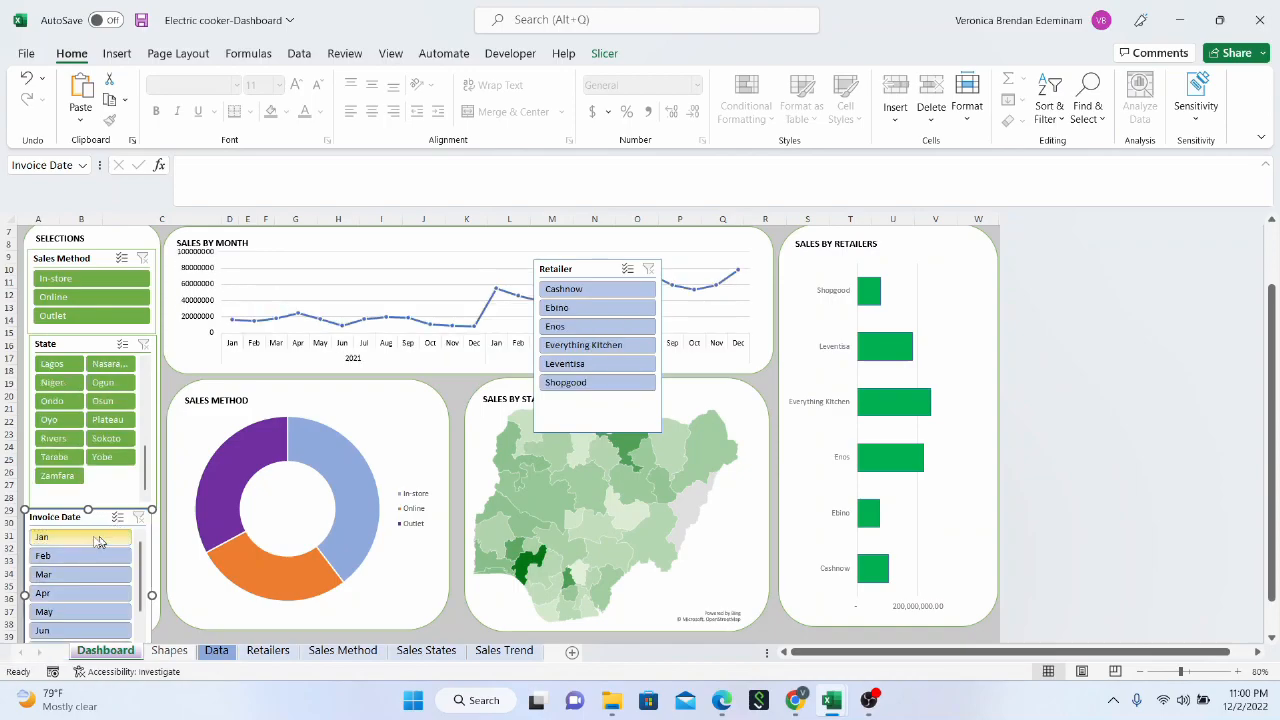
{"action": "scroll", "coordinate": [92, 560], "scroll_direction": "down", "scroll_amount": 5}
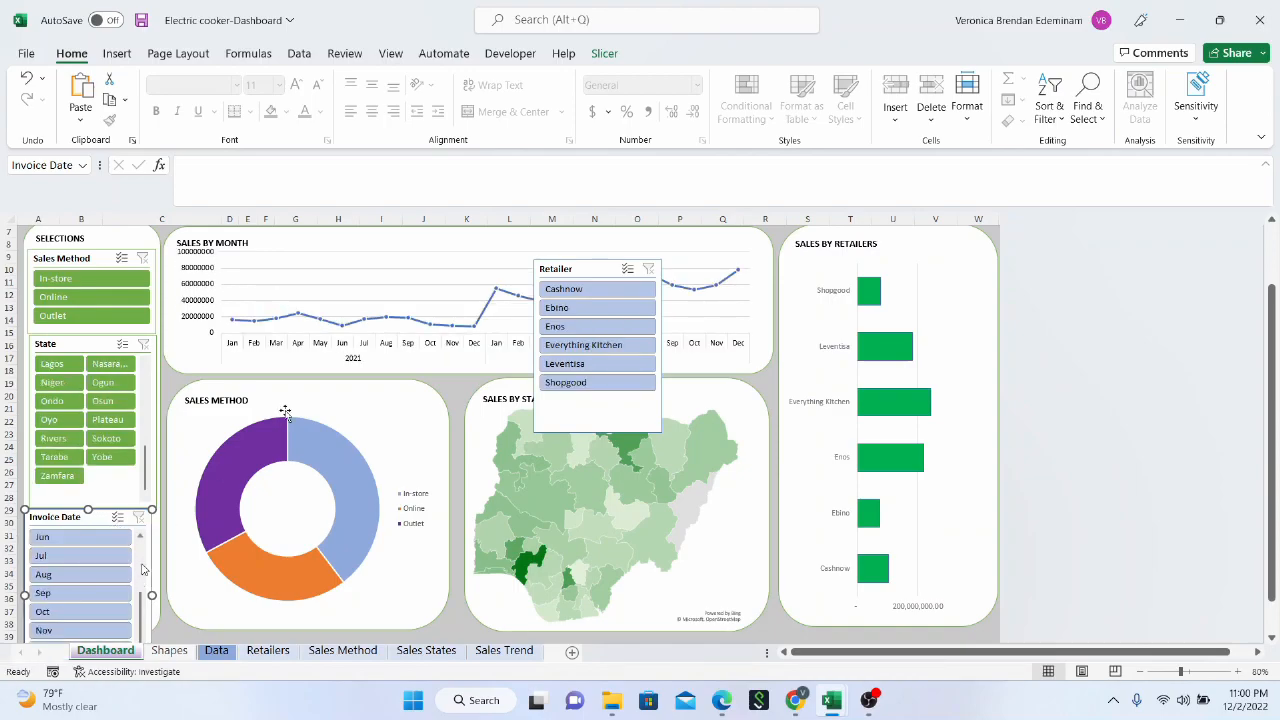
Shorten the State slicer to about 1.11" high to free space in the Selections panel
{"action": "left_click", "coordinate": [600, 270]}
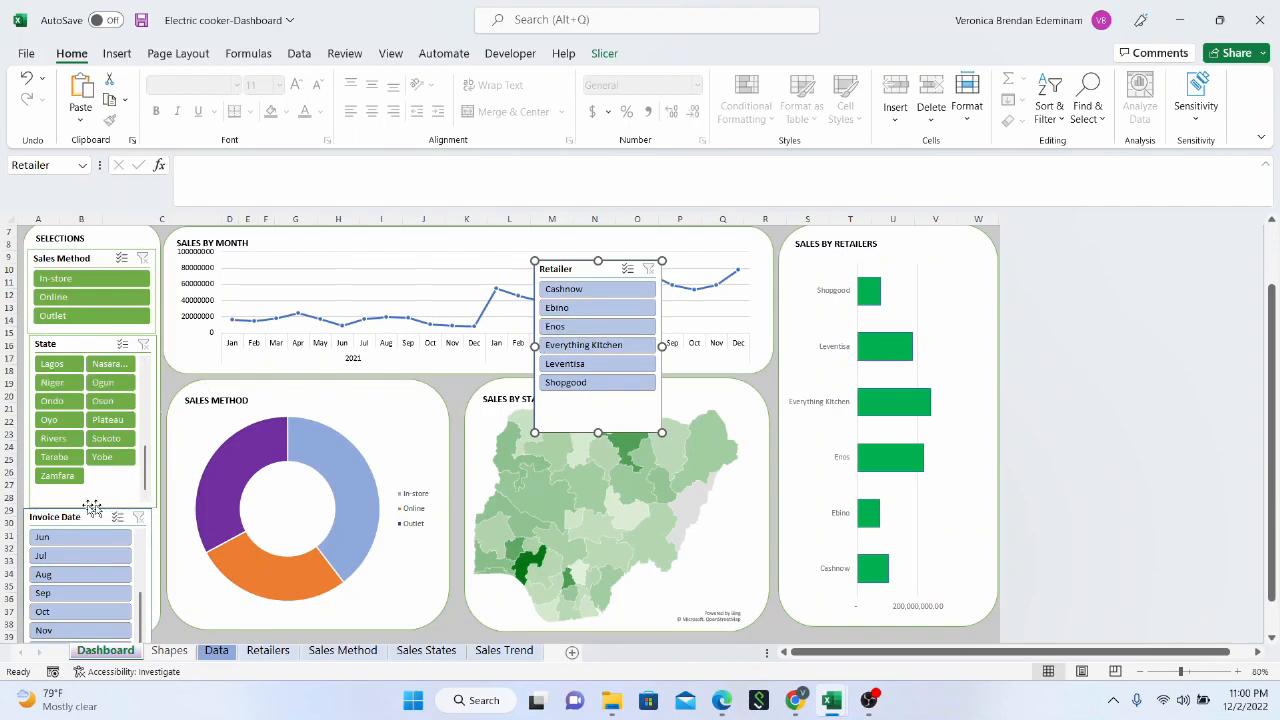
{"action": "left_click", "coordinate": [149, 506]}
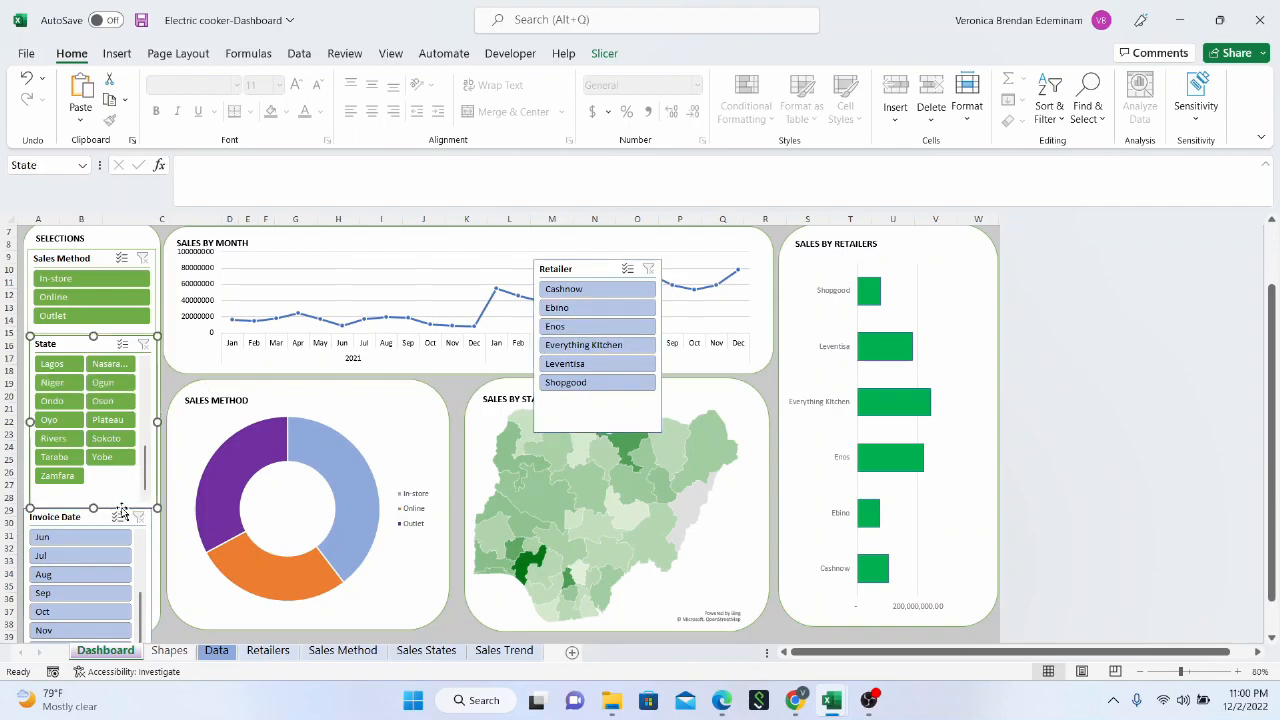
{"action": "left_click_drag", "start_coordinate": [1274, 395], "coordinate": [1274, 426]}
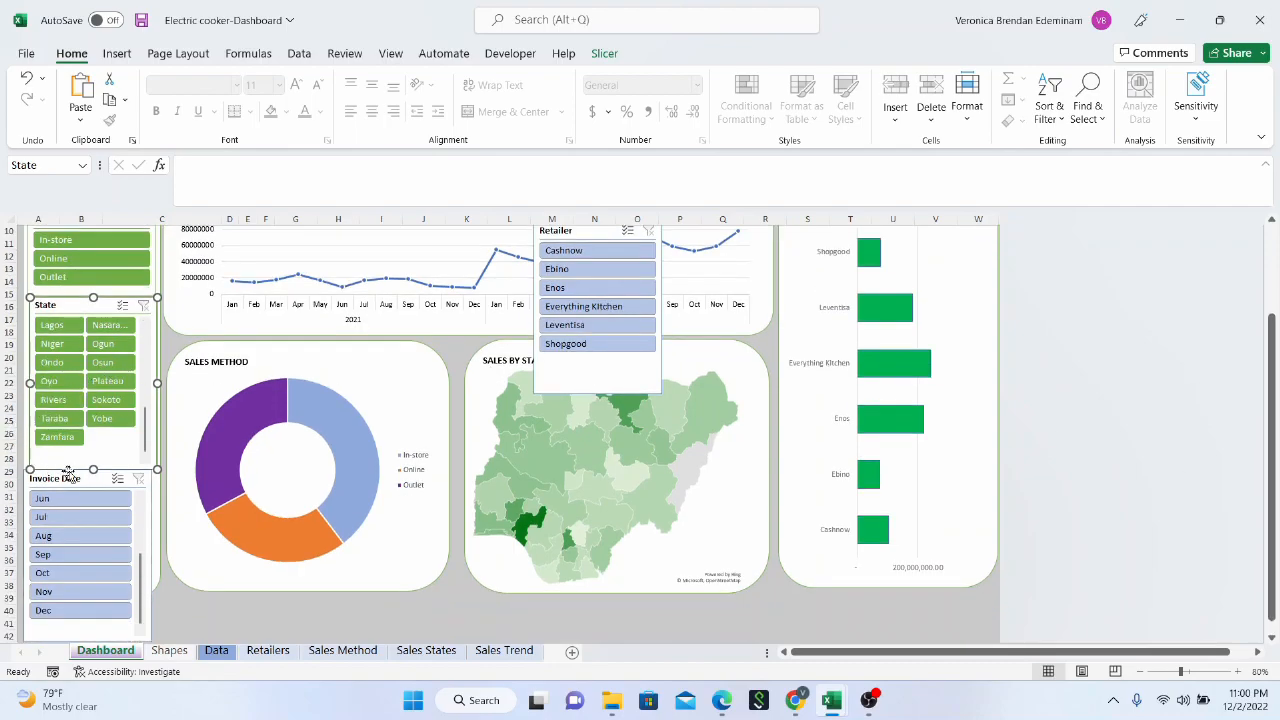
{"action": "left_click_drag", "start_coordinate": [93, 469], "coordinate": [94, 368]}
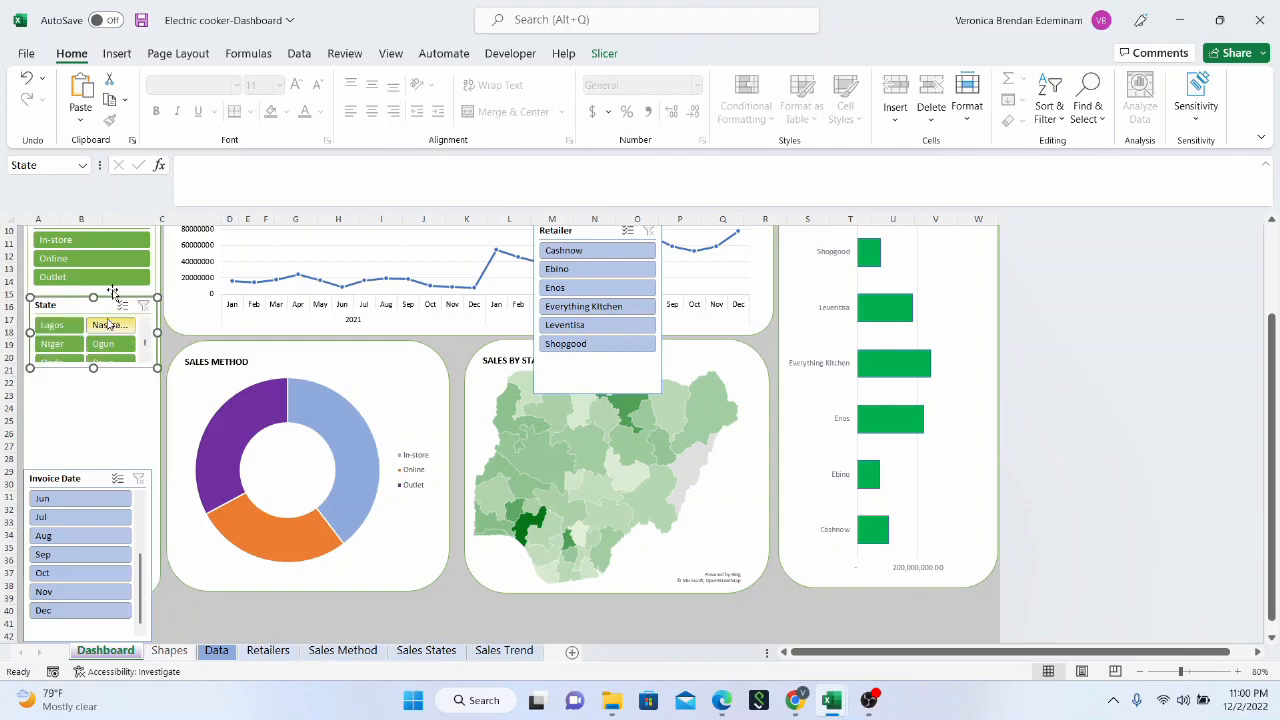
{"action": "left_click_drag", "start_coordinate": [1277, 424], "coordinate": [1273, 228]}
{"action": "left_click_drag", "start_coordinate": [1279, 344], "coordinate": [1271, 537]}
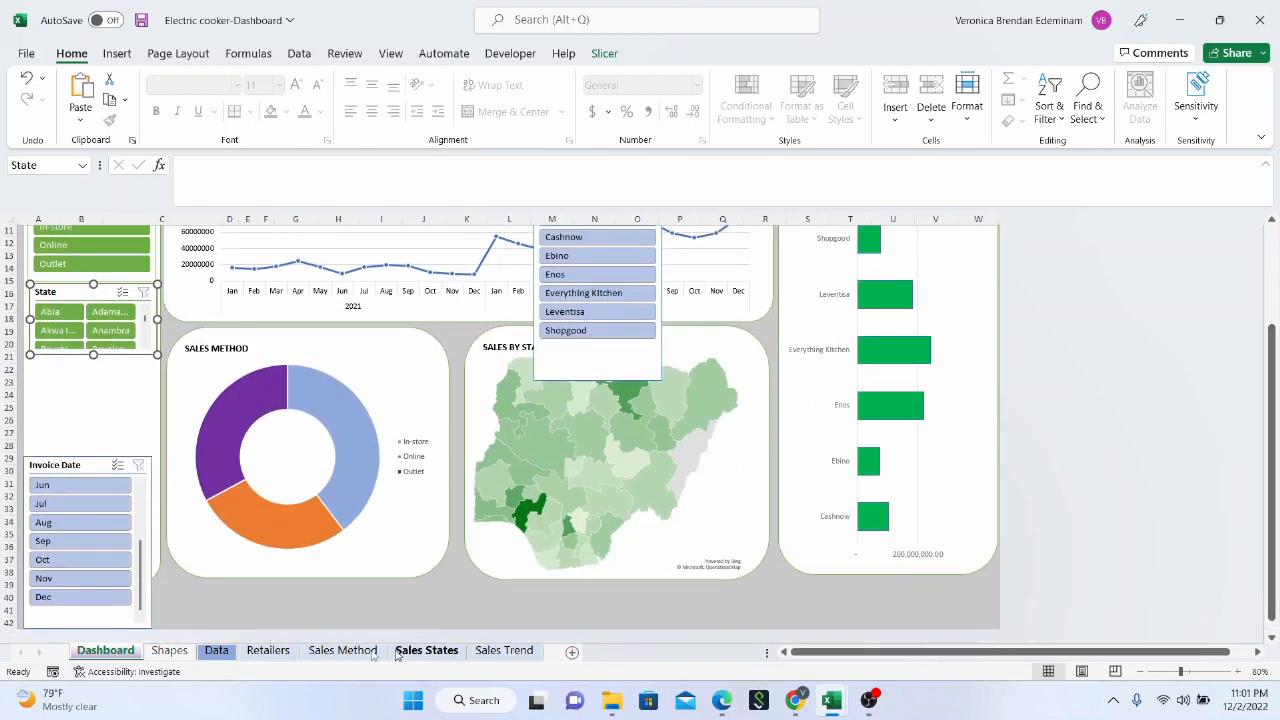
Place the Invoice Date slicer directly below the shortened State slicer and reduce its height to about 1.13"
{"action": "left_click", "coordinate": [90, 464]}
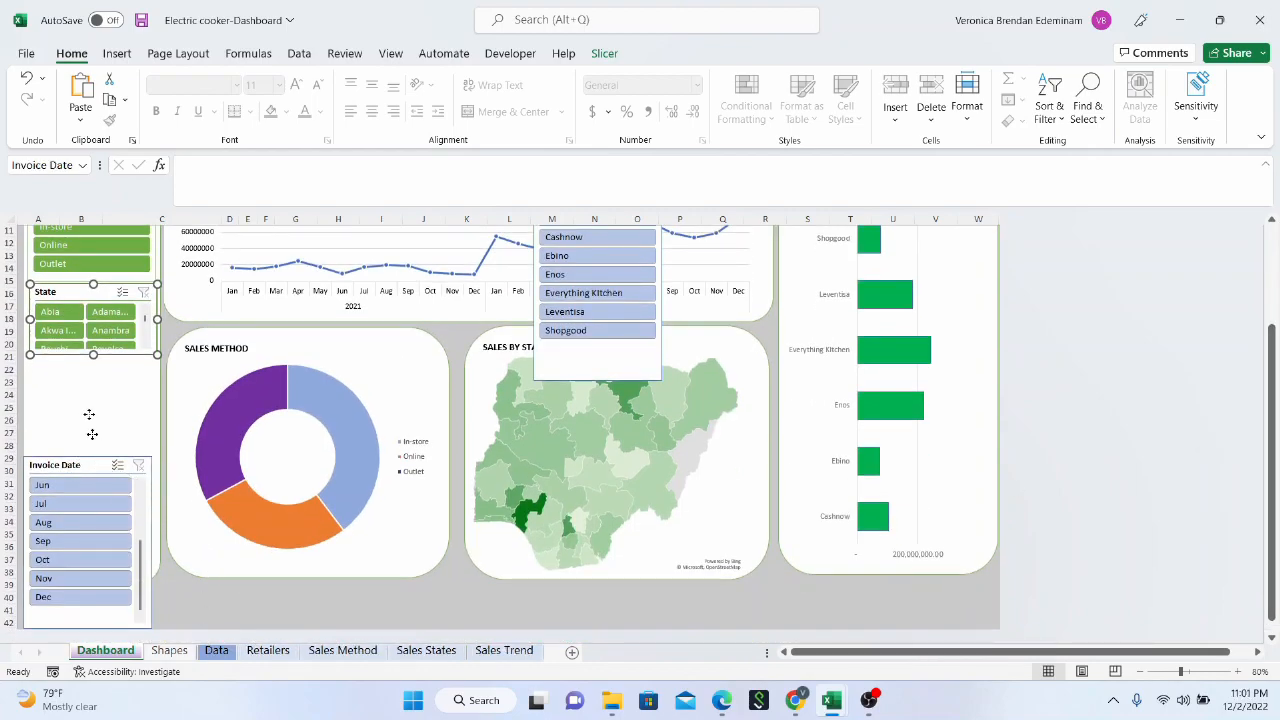
{"action": "left_click_drag", "start_coordinate": [94, 463], "coordinate": [92, 366]}
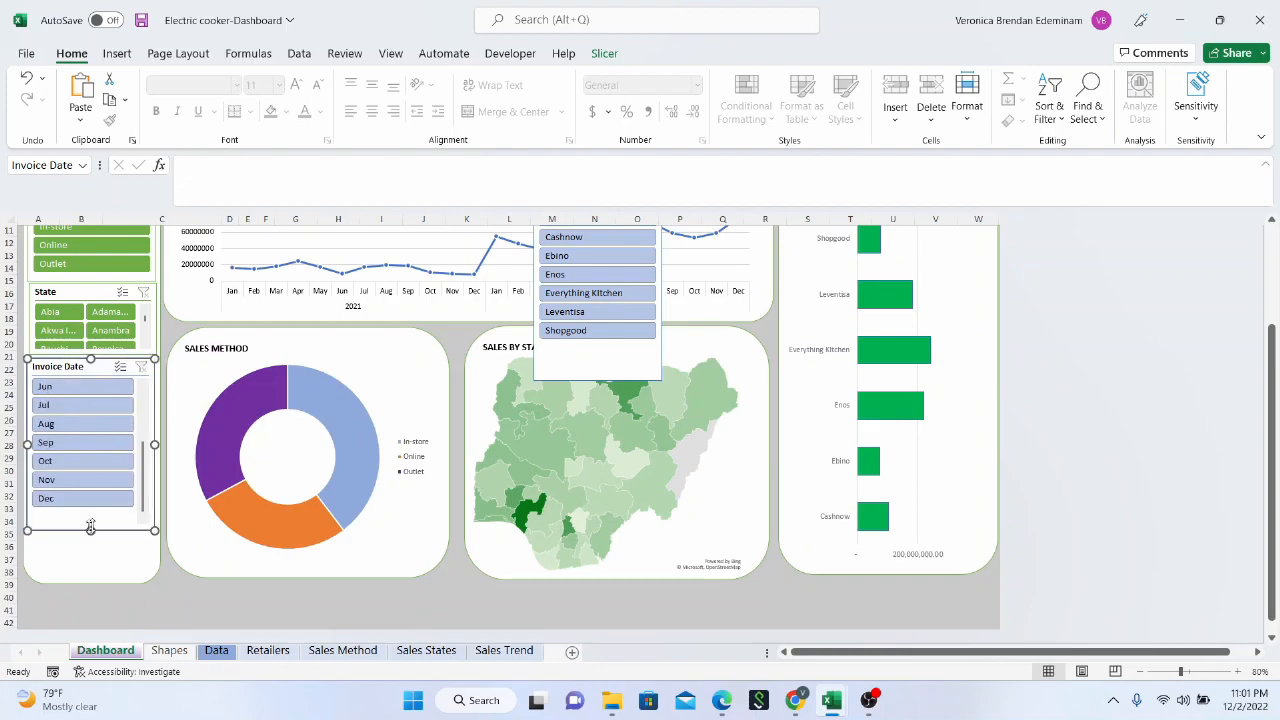
{"action": "left_click_drag", "start_coordinate": [88, 528], "coordinate": [90, 430]}
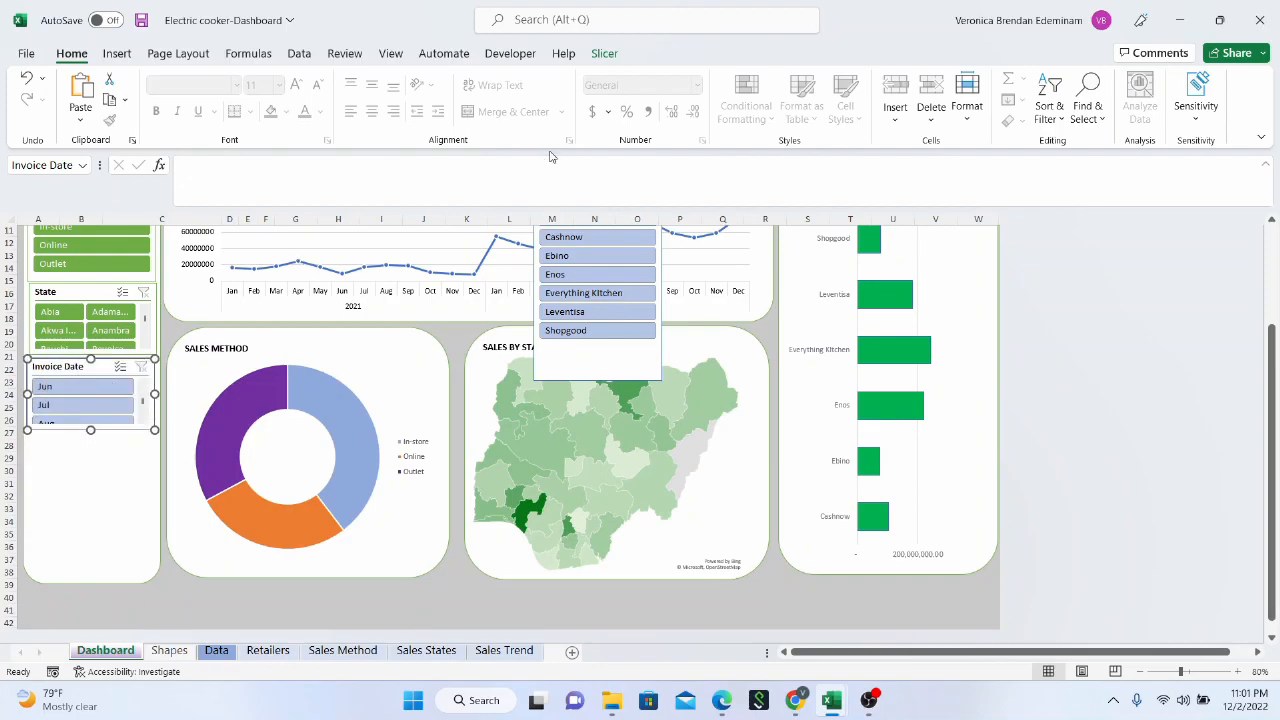
Apply the dark green slicer style to the Invoice Date slicer
{"action": "left_click", "coordinate": [604, 53]}
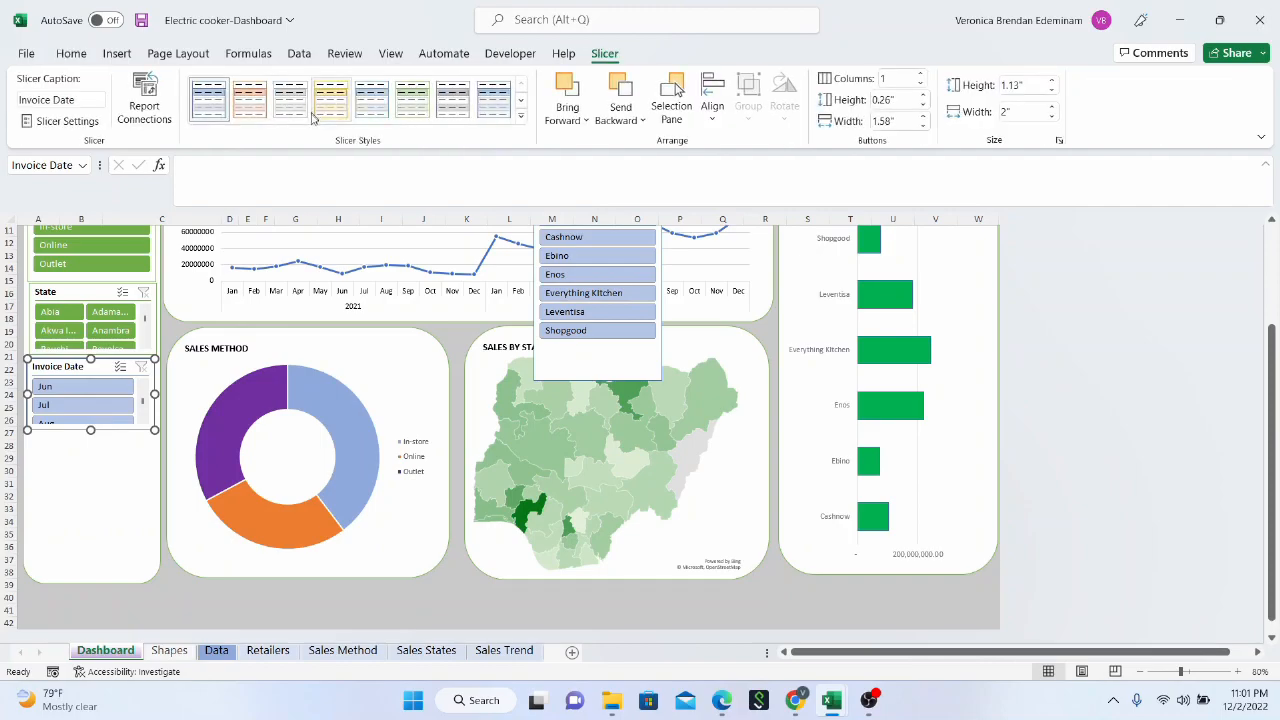
{"action": "left_click", "coordinate": [522, 121]}
{"action": "left_click", "coordinate": [410, 210]}
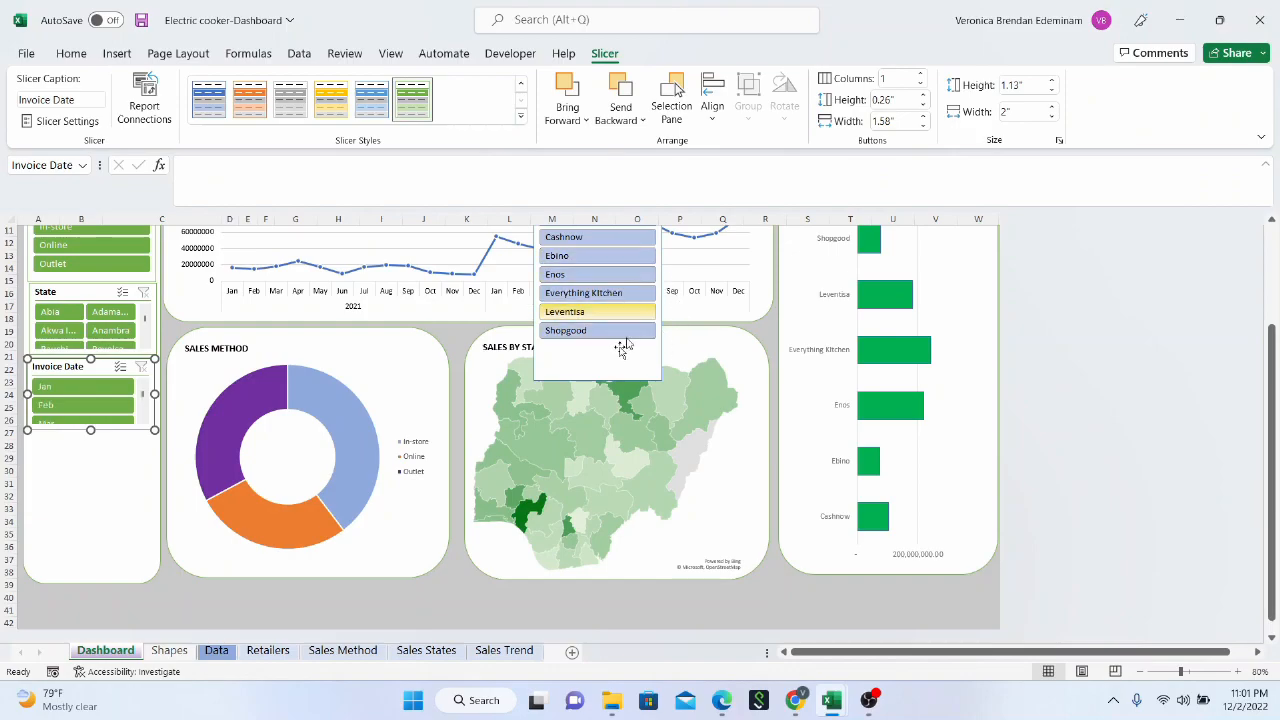
Arrange the Retailer slicer's buttons in 2 columns and shorten the slicer to about 1.42" high
{"action": "left_click_drag", "start_coordinate": [607, 358], "coordinate": [566, 424]}
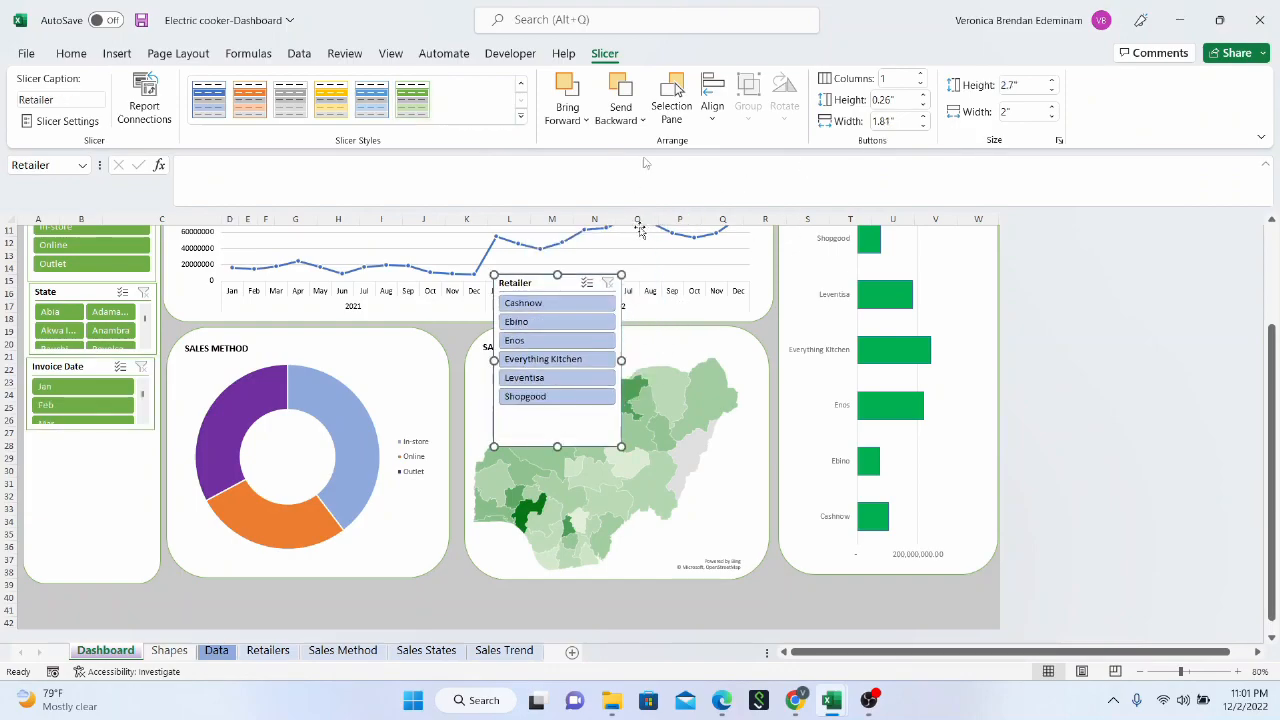
{"action": "left_click", "coordinate": [920, 77]}
{"action": "left_click_drag", "start_coordinate": [558, 449], "coordinate": [557, 365]}
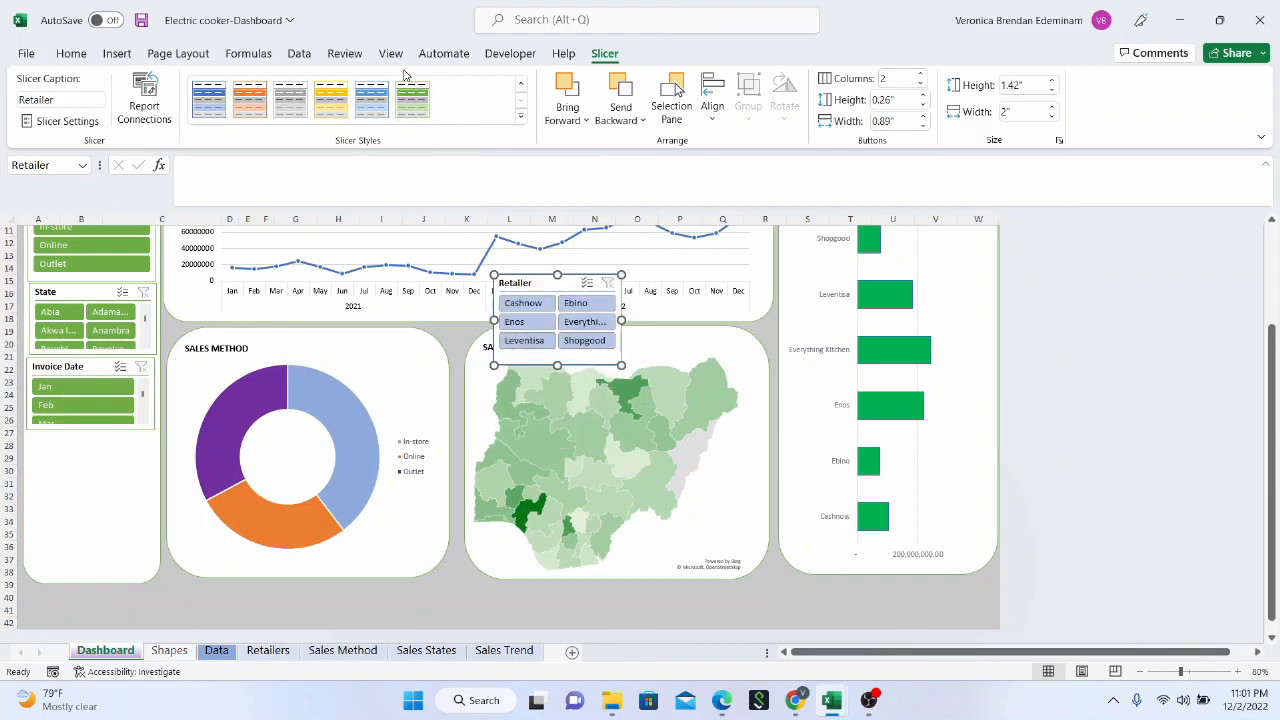
Apply the dark green style to the Retailer slicer and place it at the bottom of the Selections panel
{"action": "left_click", "coordinate": [412, 99]}
{"action": "left_click_drag", "start_coordinate": [542, 284], "coordinate": [81, 494]}
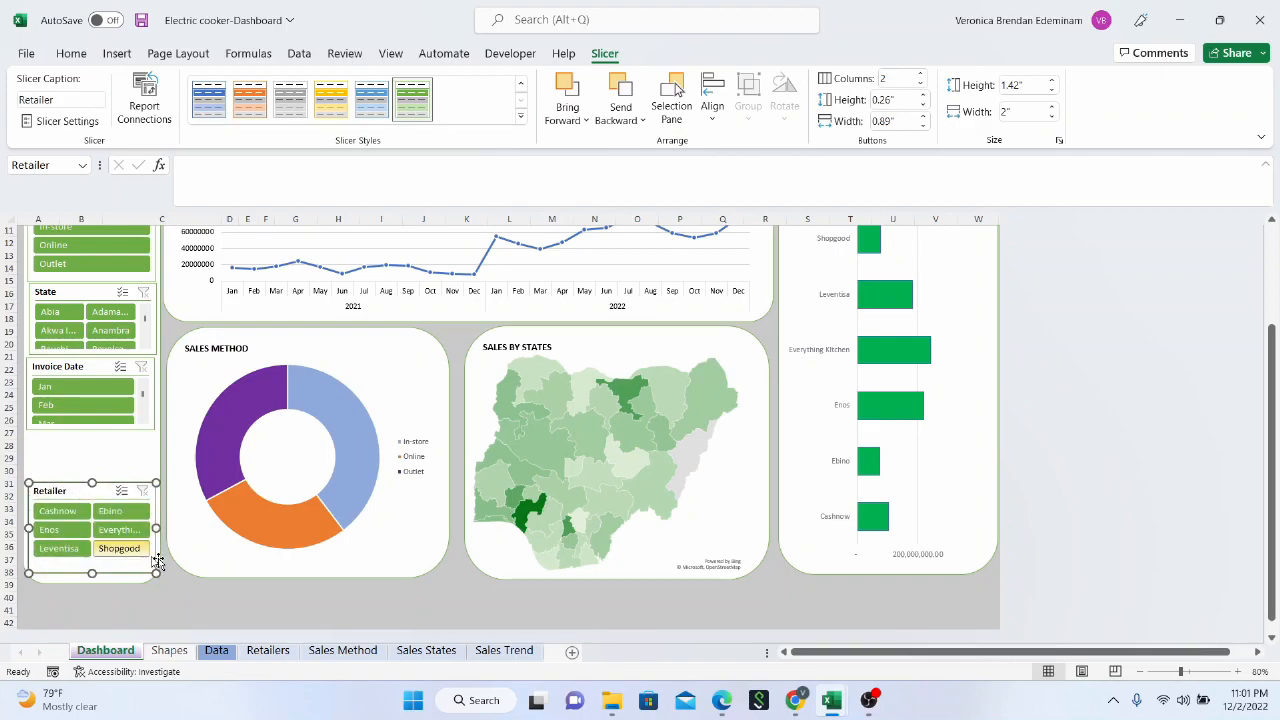
Move the Invoice Date slicer down to just above the Retailer slicer and stretch the State slicer to about 1.81" high
{"action": "left_click_drag", "start_coordinate": [101, 366], "coordinate": [100, 412]}
{"action": "left_click", "coordinate": [98, 349]}
{"action": "left_click", "coordinate": [86, 360]}
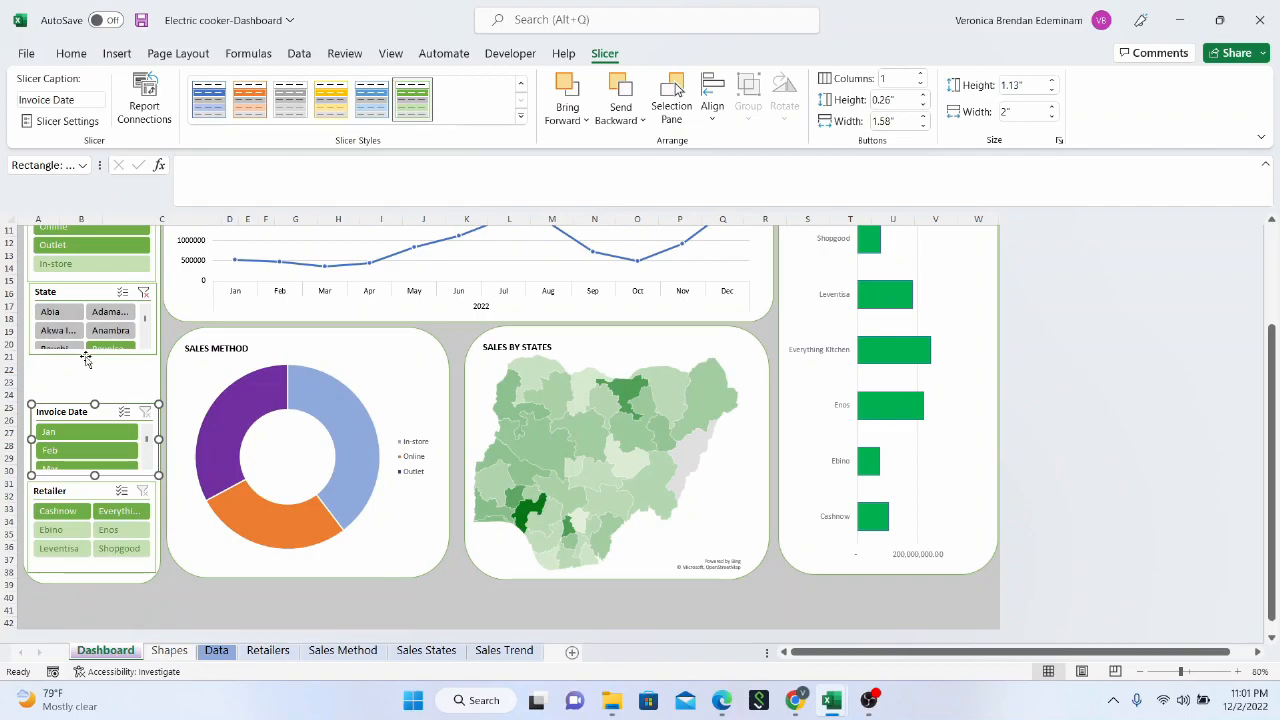
{"action": "left_click", "coordinate": [100, 352]}
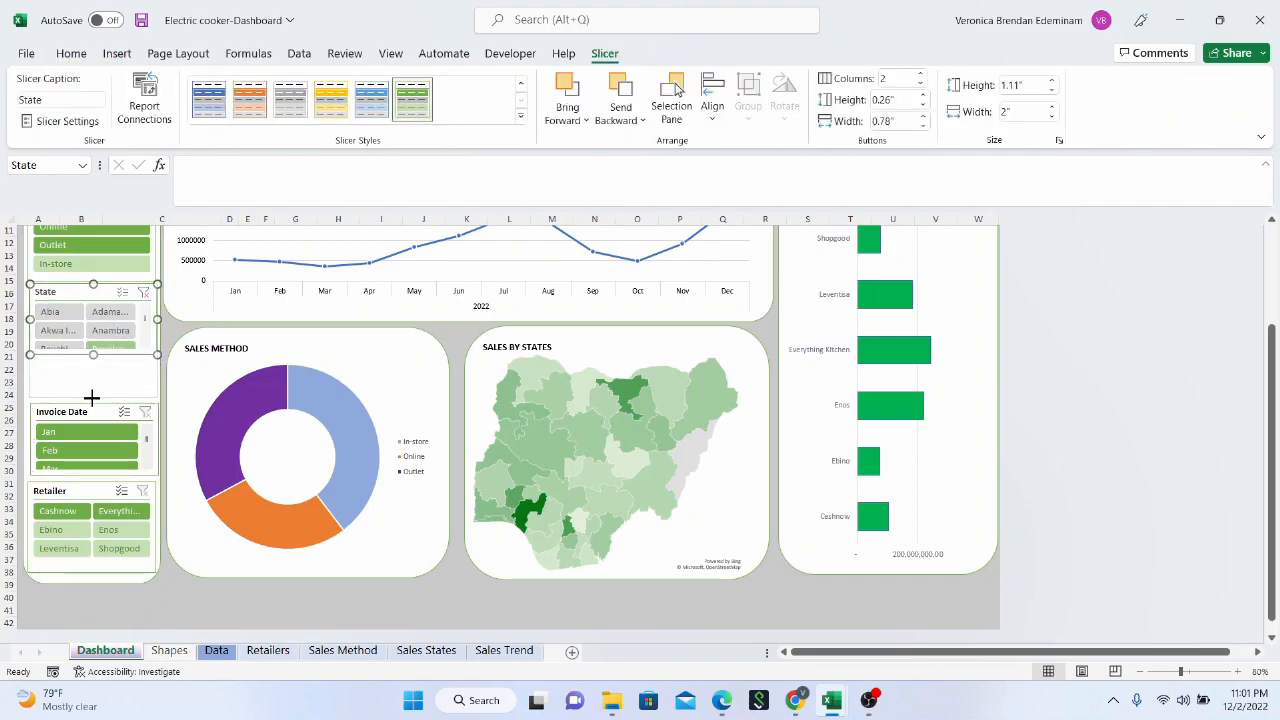
{"action": "left_click_drag", "start_coordinate": [91, 398], "coordinate": [91, 398]}
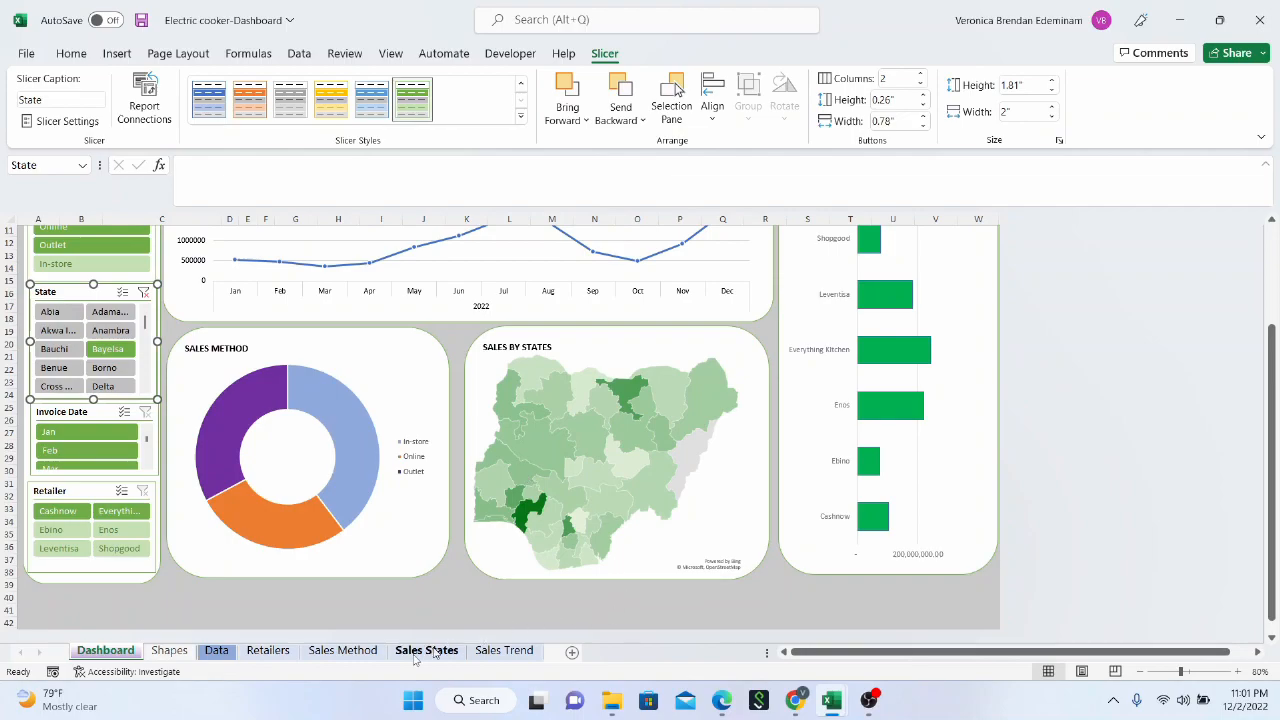
Open the Sales Trend sheet
{"action": "left_click", "coordinate": [504, 651]}
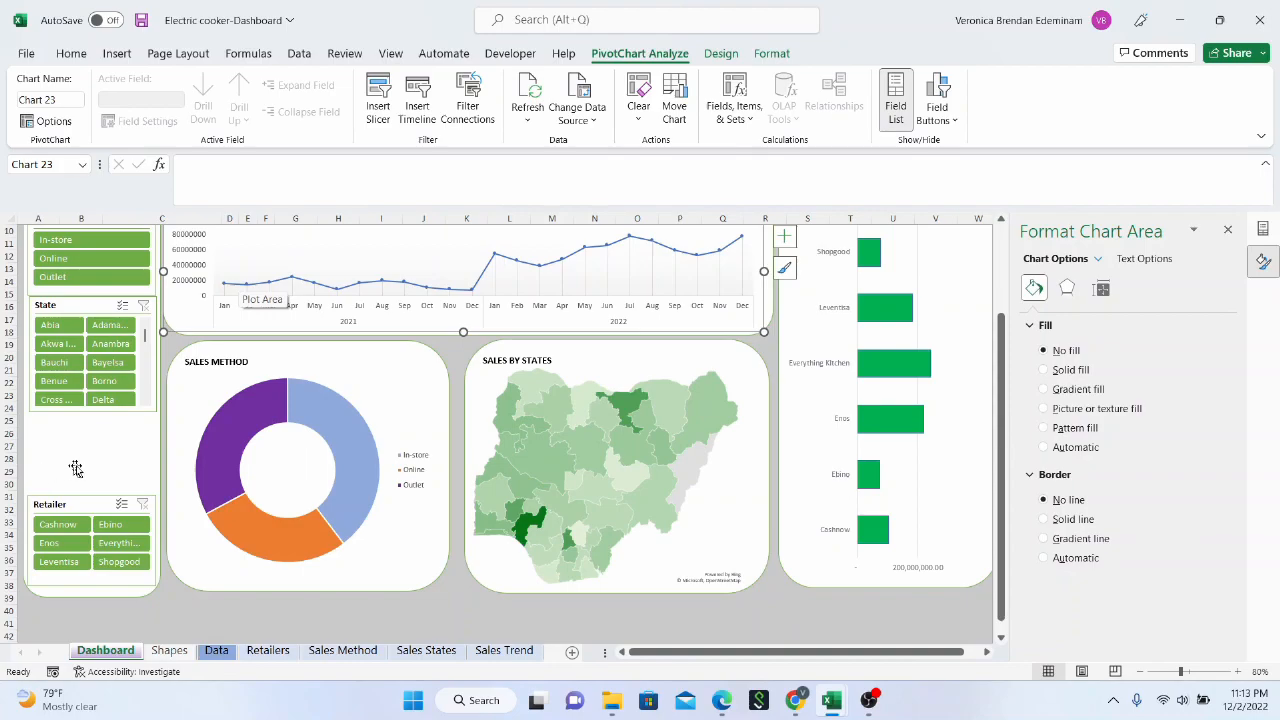
Insert a Years slicer from the Sales by Month chart on the dashboard
{"action": "scroll", "coordinate": [83, 463], "scroll_direction": "up", "scroll_amount": 3}
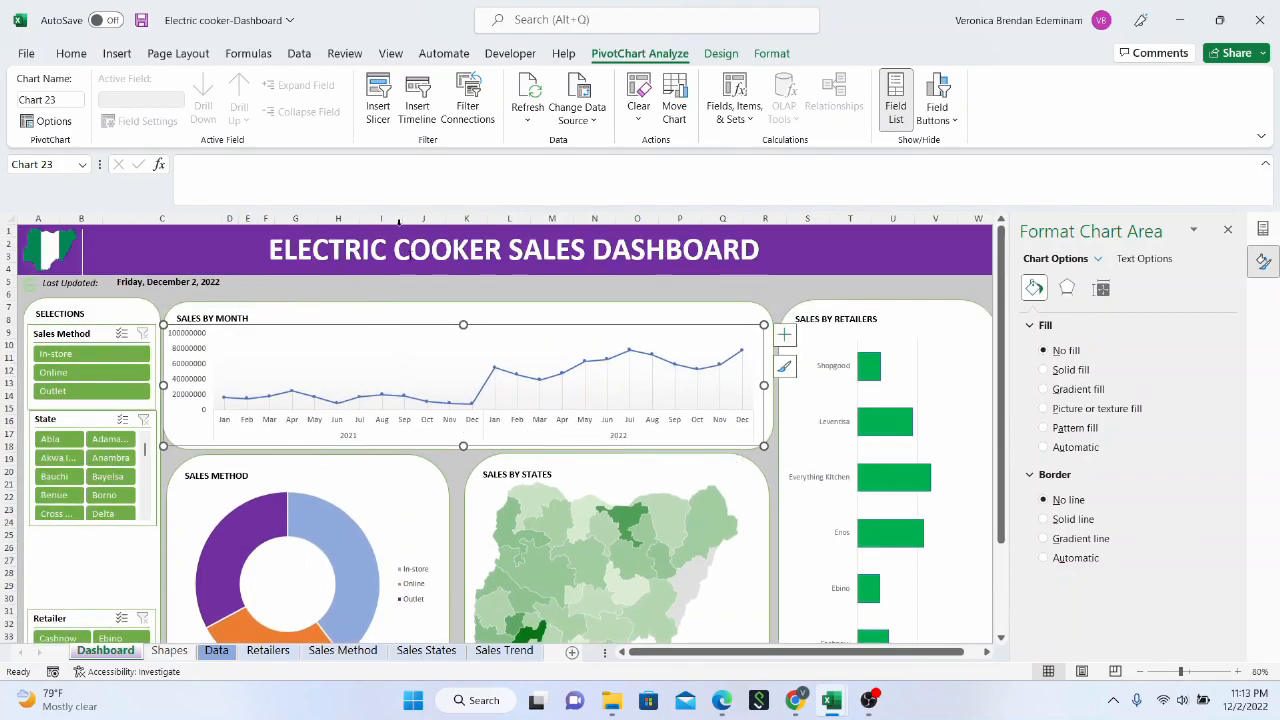
{"action": "left_click", "coordinate": [304, 340]}
{"action": "left_click", "coordinate": [330, 331]}
{"action": "left_click", "coordinate": [378, 100]}
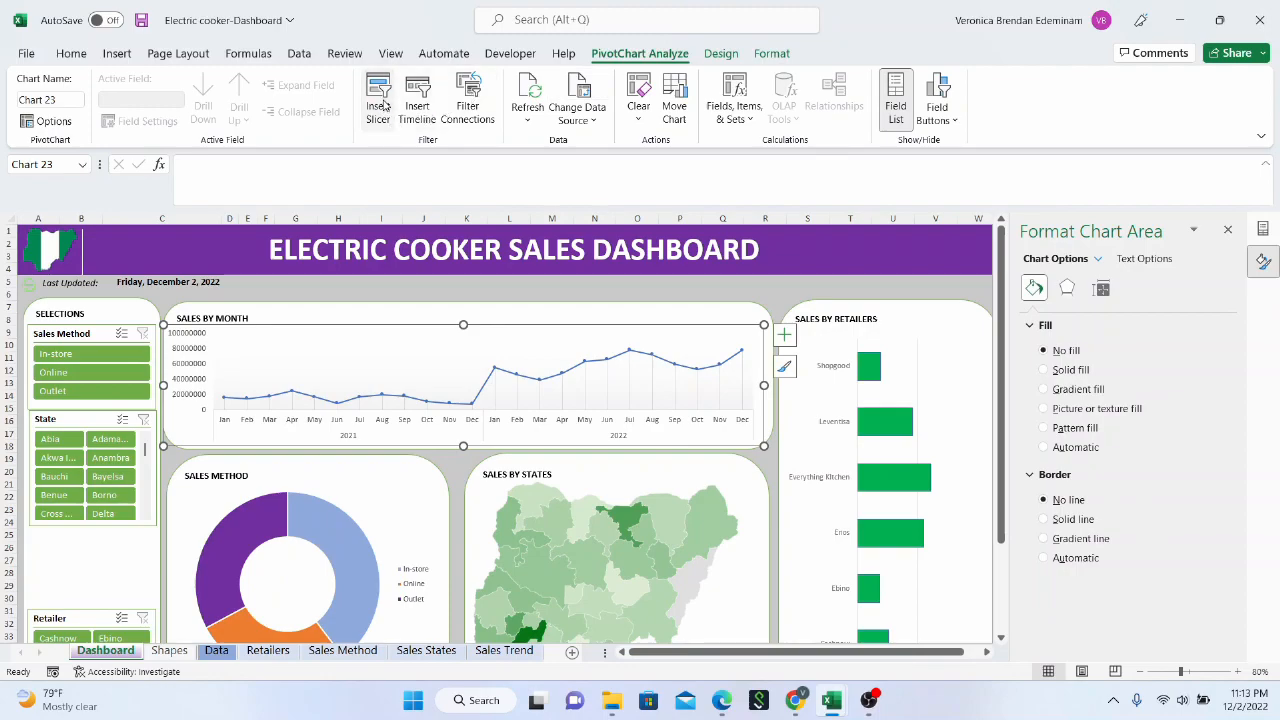
{"action": "left_click", "coordinate": [659, 441]}
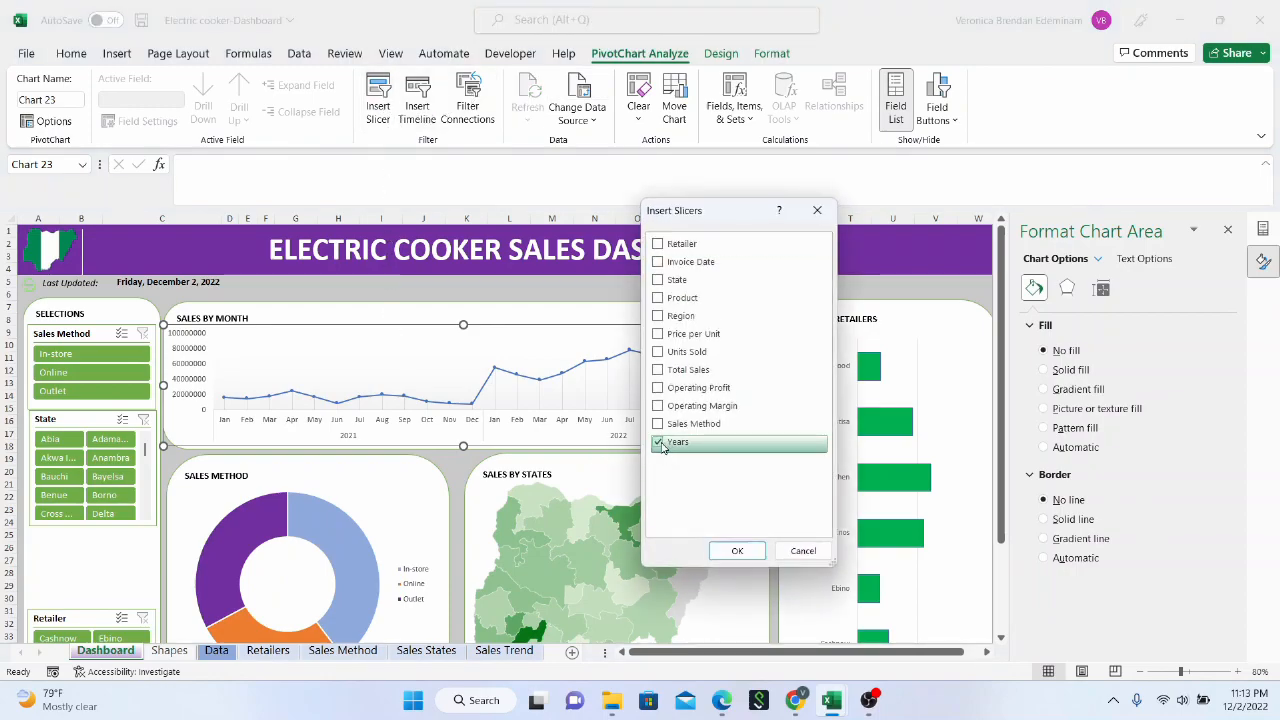
{"action": "left_click", "coordinate": [737, 550]}
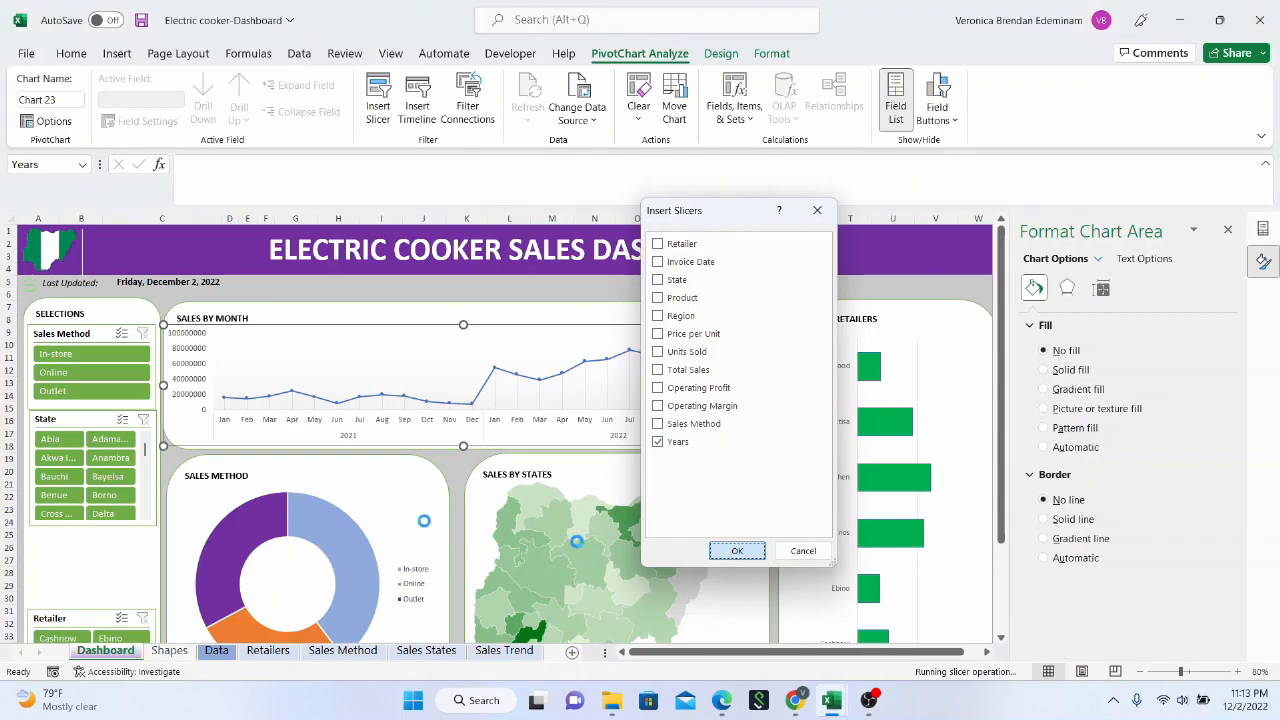
{"action": "left_click", "coordinate": [516, 418]}
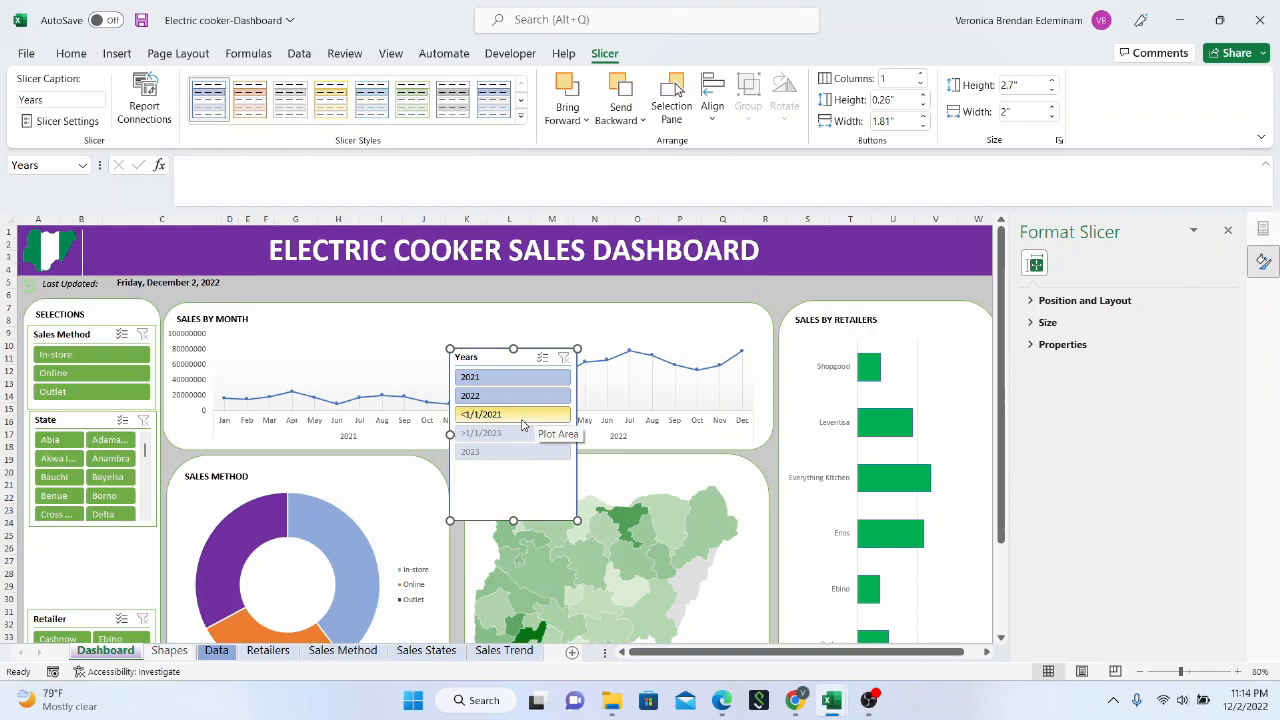
{"action": "left_click", "coordinate": [518, 421]}
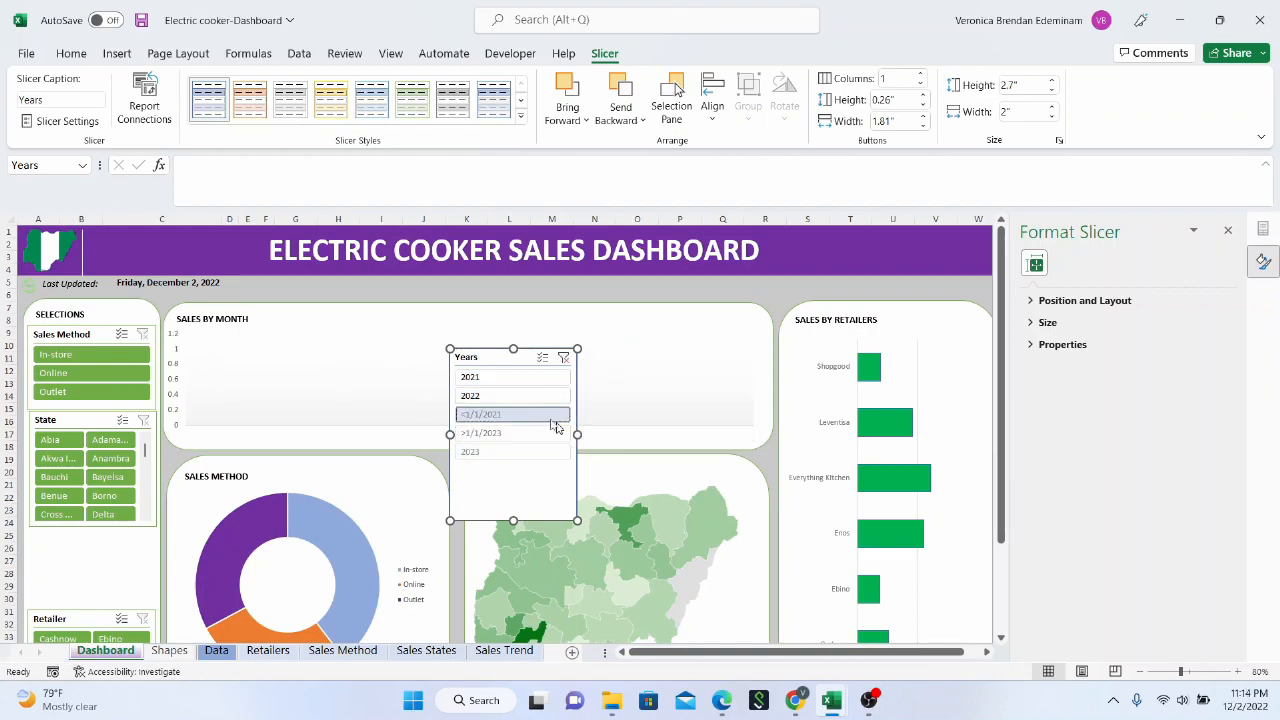
{"action": "right_click", "coordinate": [544, 420]}
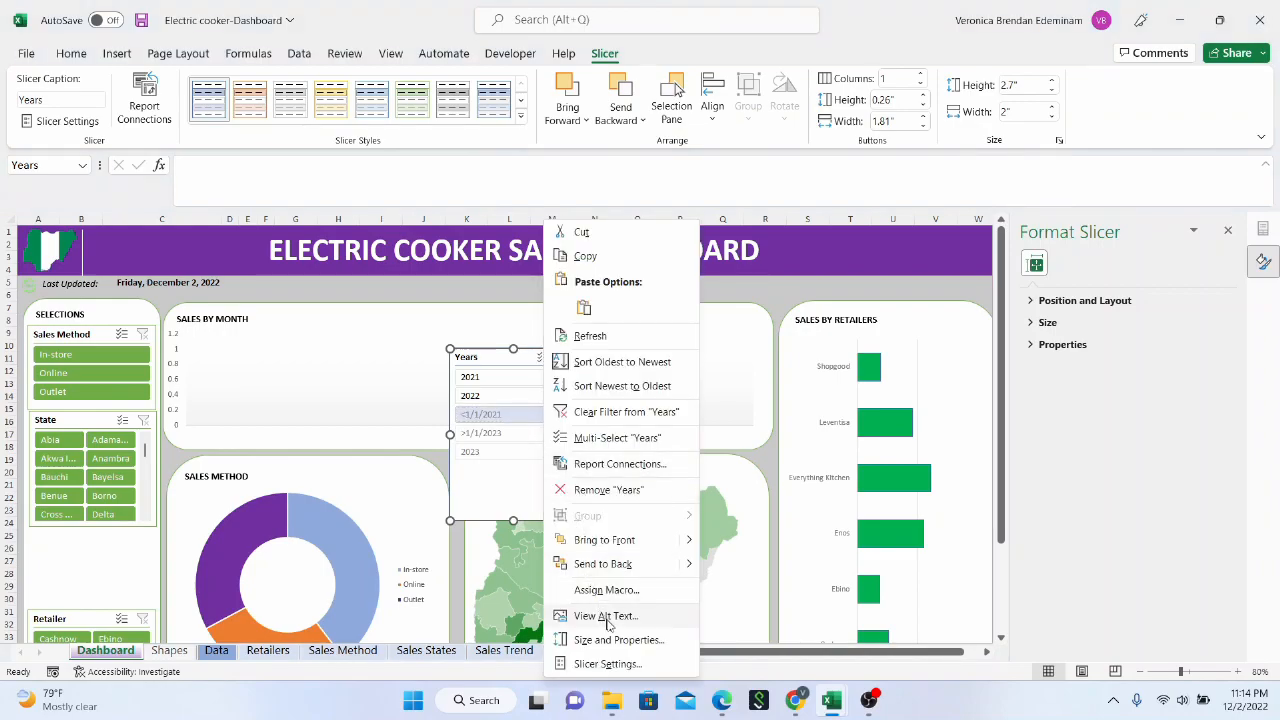
{"action": "left_click", "coordinate": [630, 666]}
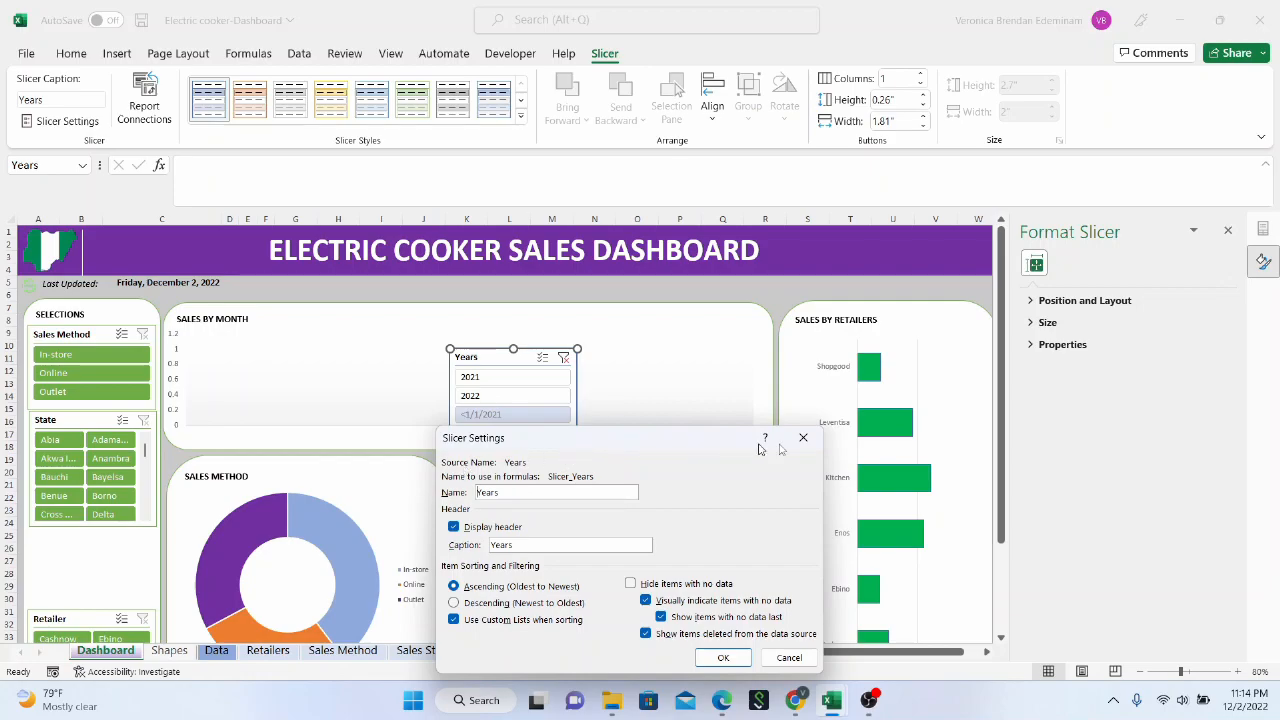
{"action": "left_click", "coordinate": [803, 438]}
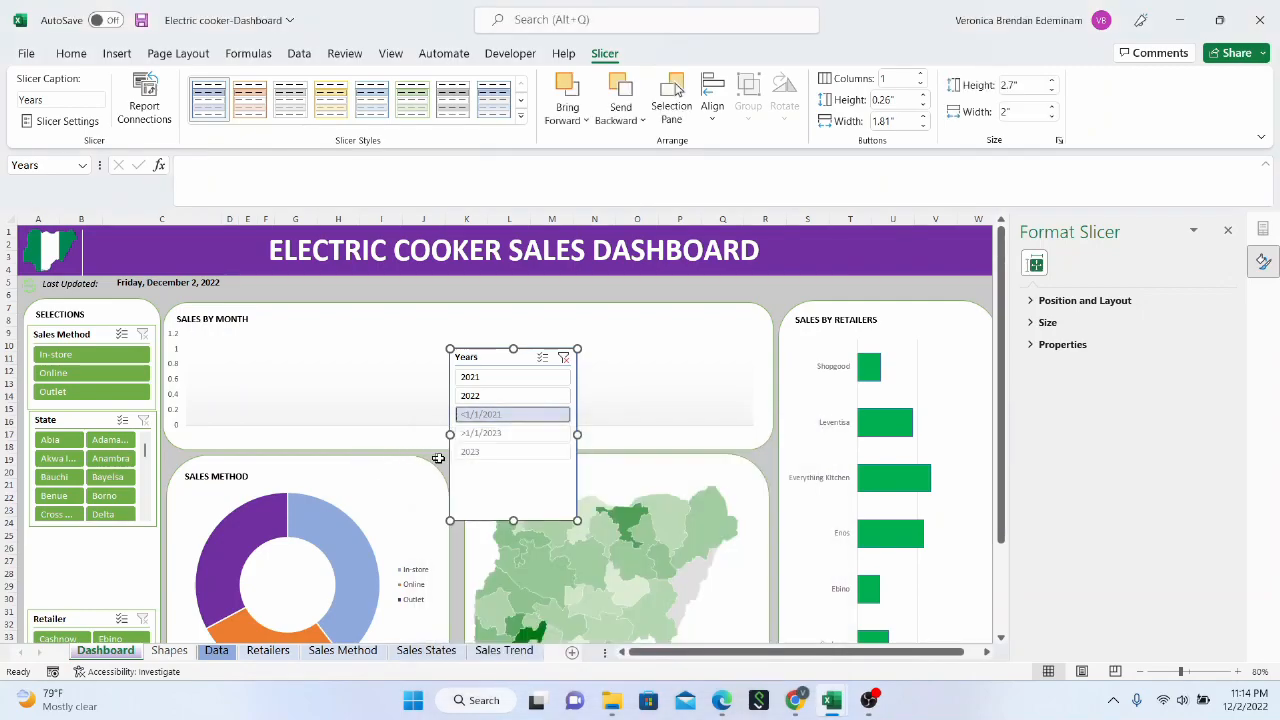
{"action": "right_click", "coordinate": [521, 412]}
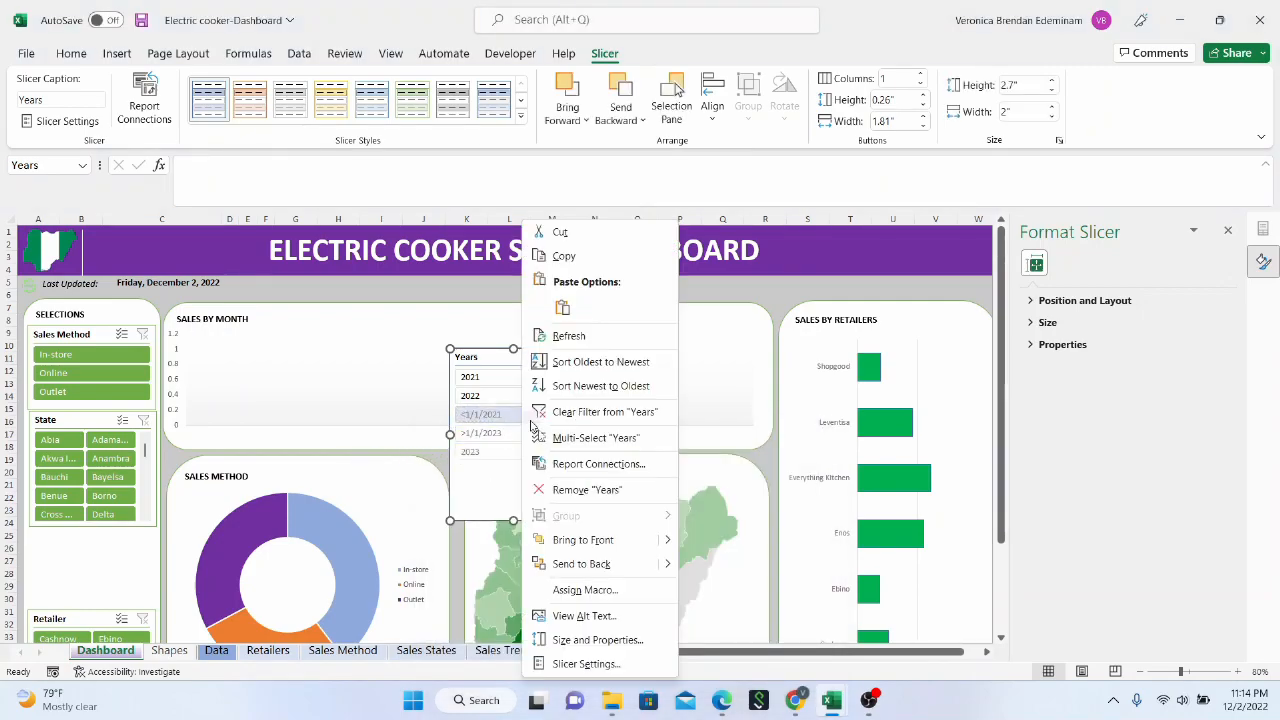
{"action": "left_click", "coordinate": [591, 645]}
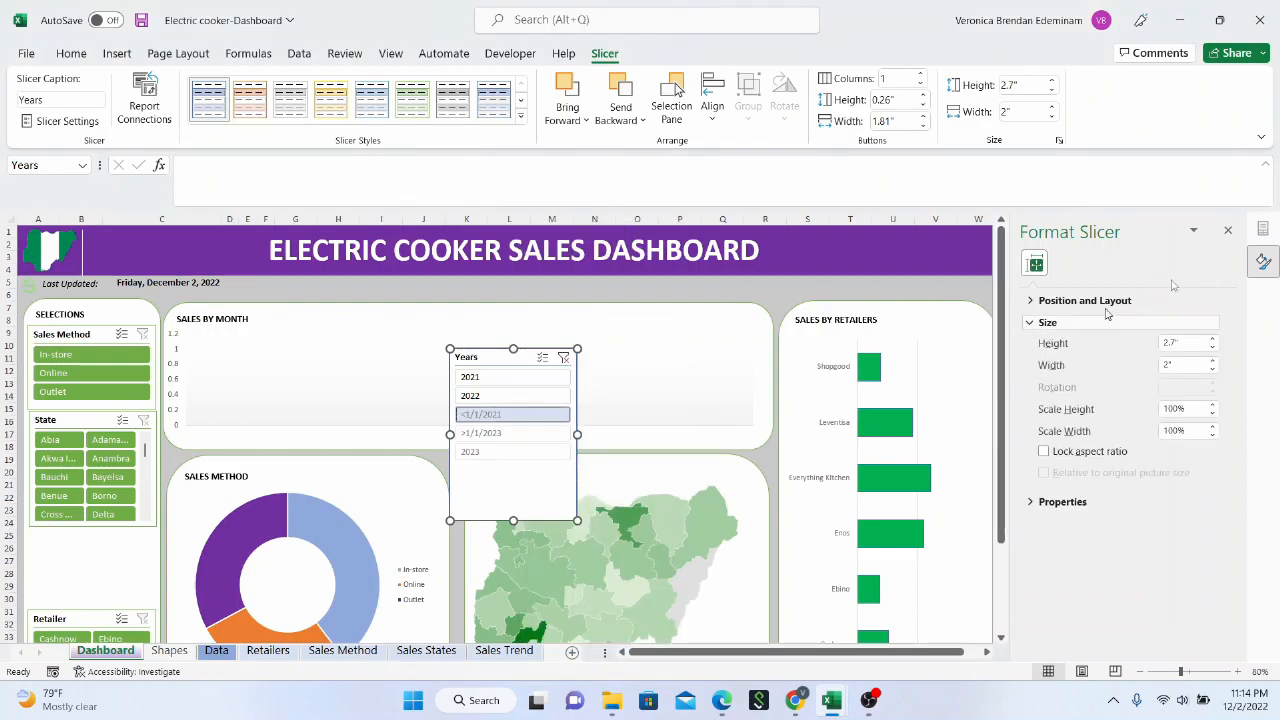
{"action": "left_click", "coordinate": [1228, 230]}
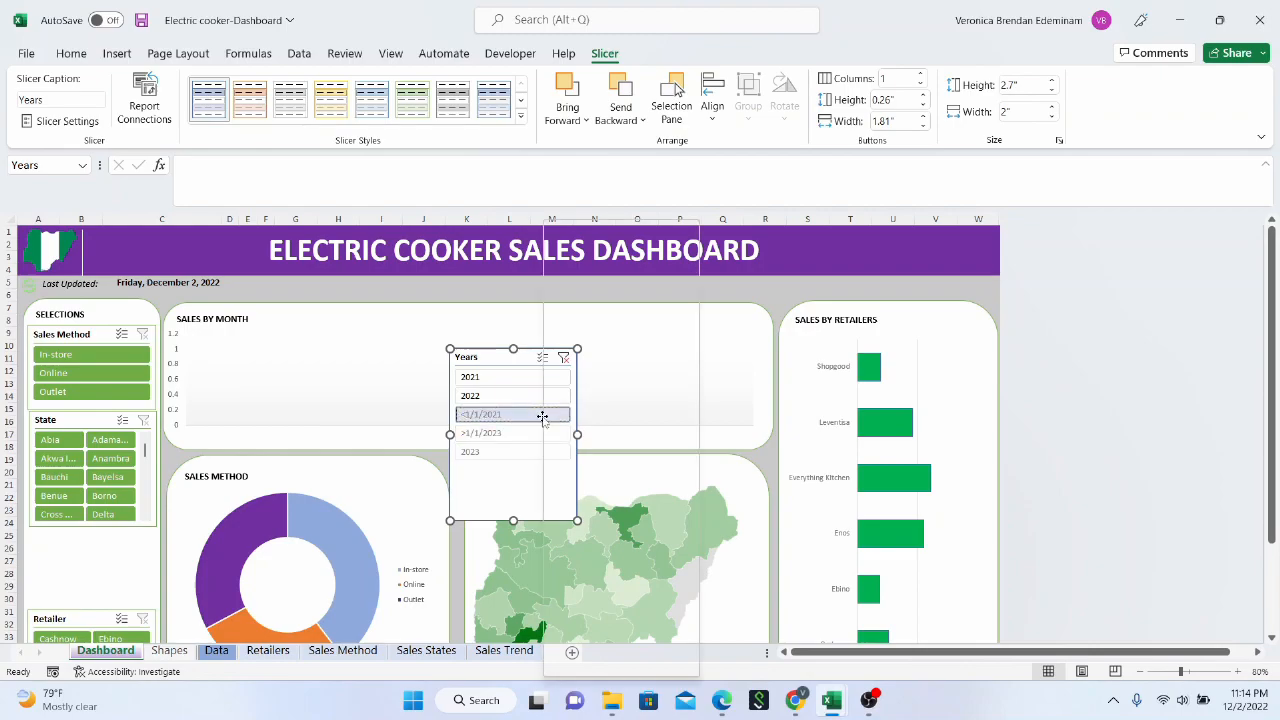
Set the Years slicer to hide items with no data
{"action": "right_click", "coordinate": [541, 415]}
{"action": "left_click", "coordinate": [626, 666]}
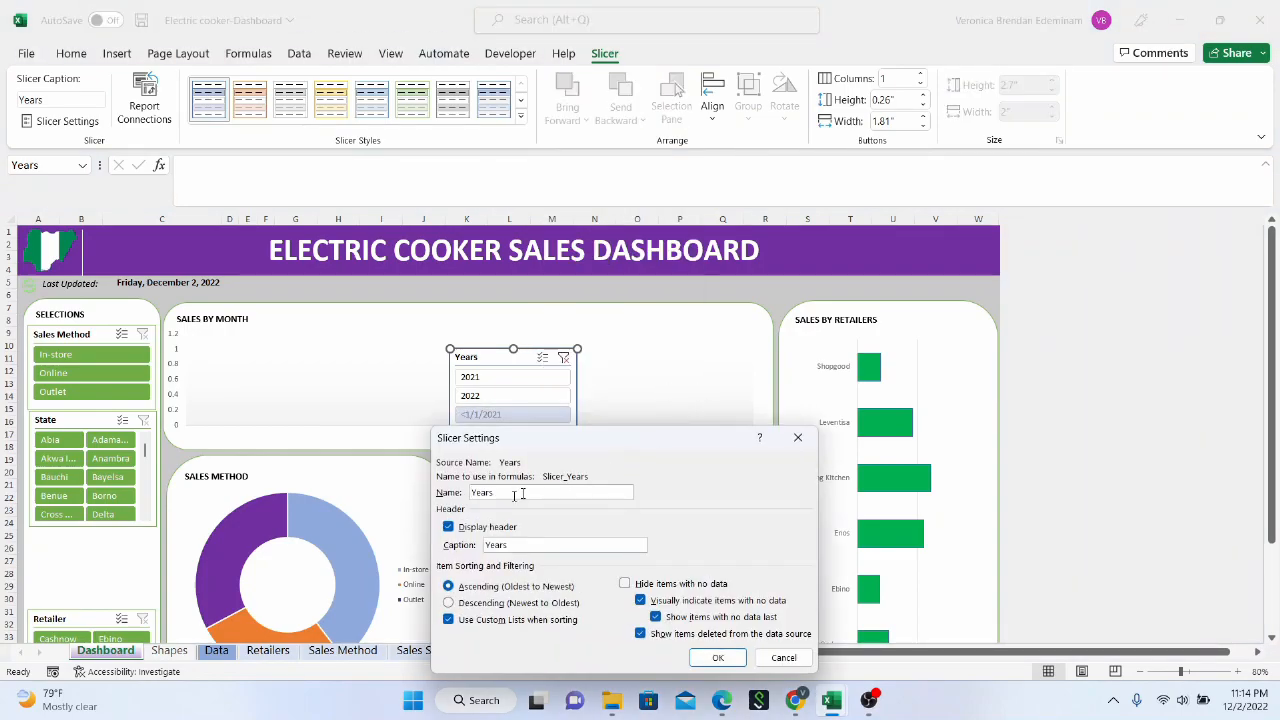
{"action": "left_click", "coordinate": [626, 585]}
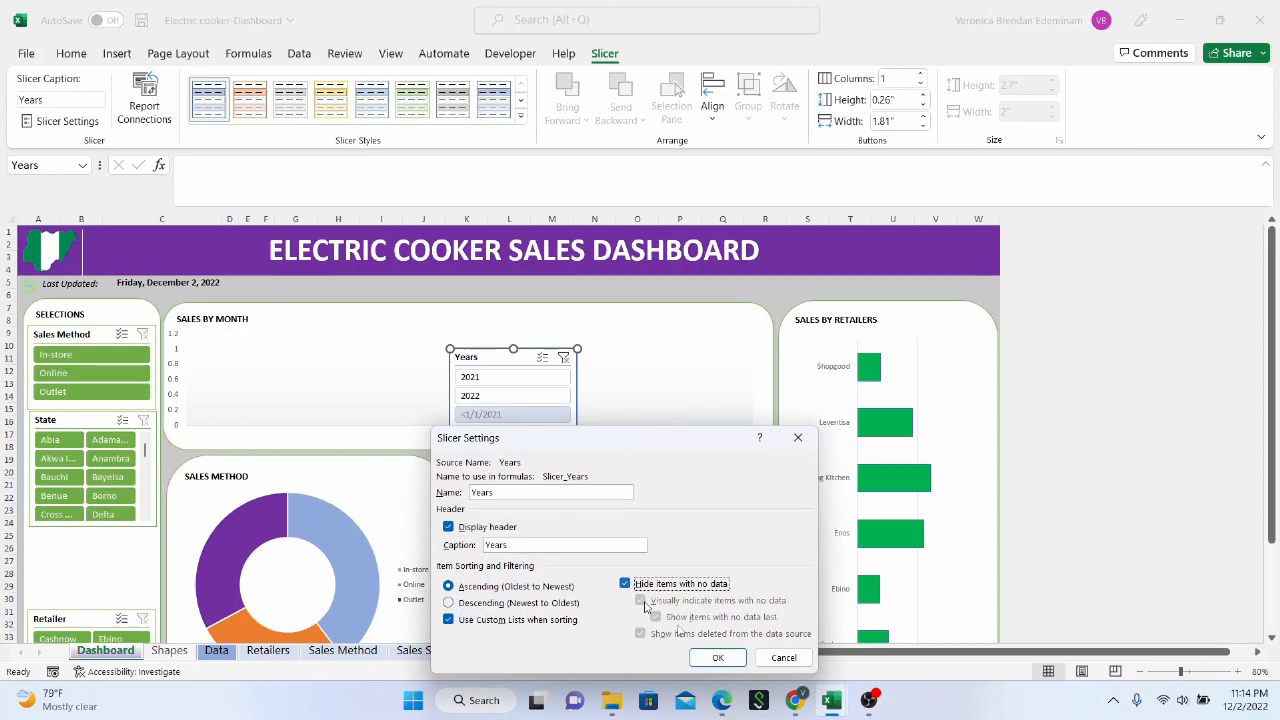
{"action": "left_click", "coordinate": [716, 657]}
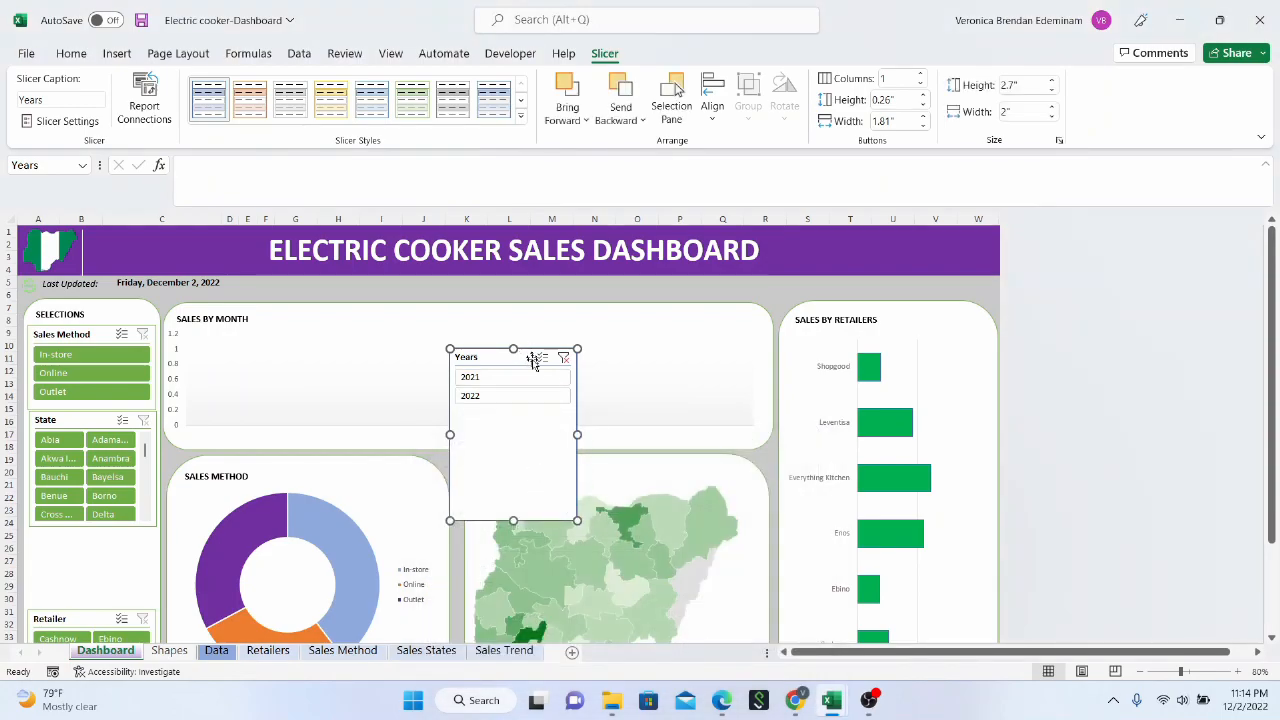
Test the Years slicer by filtering the Sales by Month chart to 2021, 2022 and back to 2021
{"action": "left_click", "coordinate": [501, 377]}
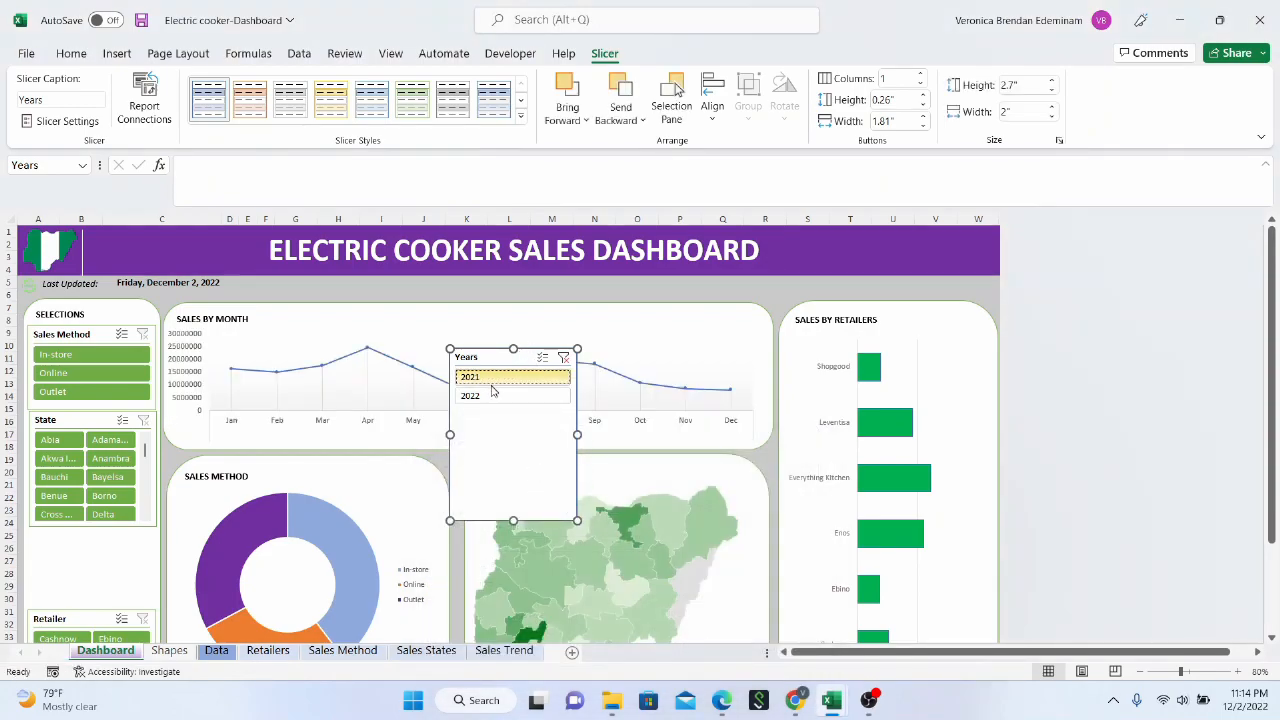
{"action": "left_click", "coordinate": [489, 398]}
{"action": "left_click", "coordinate": [487, 380]}
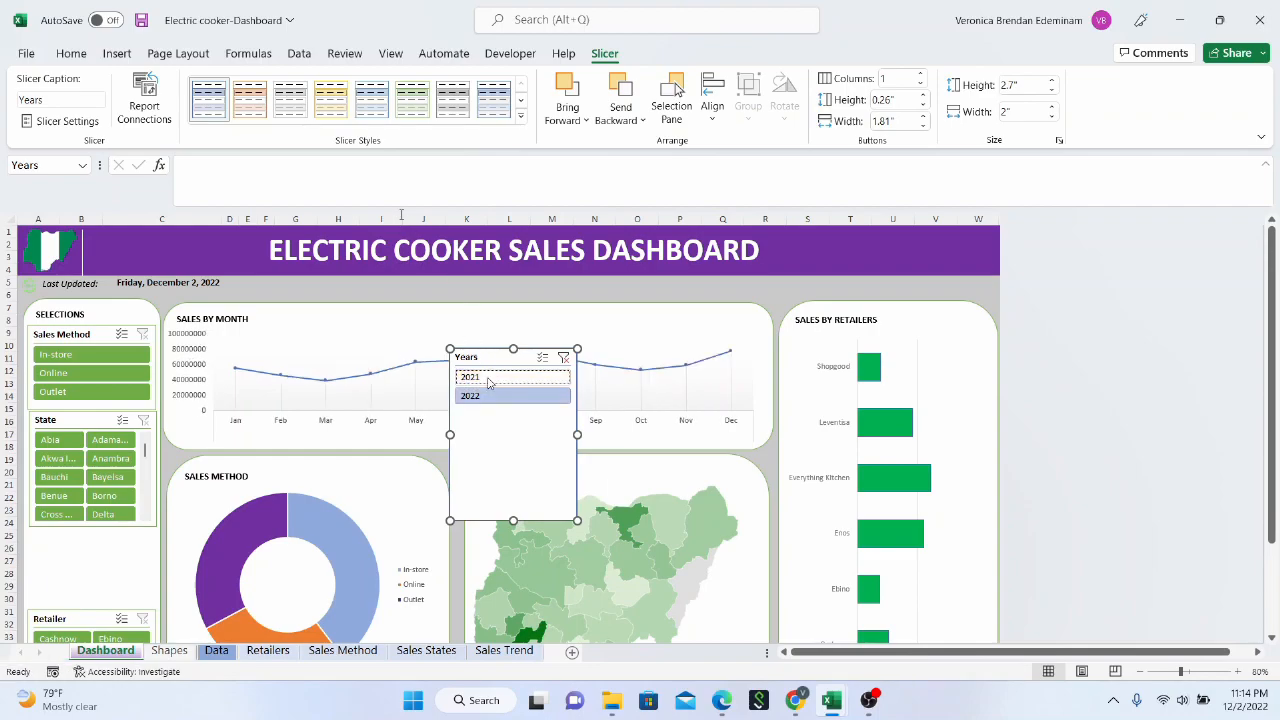
Apply the dark green style to the Years slicer, shorten it to about 1.15" high, and place it between the State and Retailer slicers
{"action": "left_click", "coordinate": [521, 118]}
{"action": "left_click", "coordinate": [422, 203]}
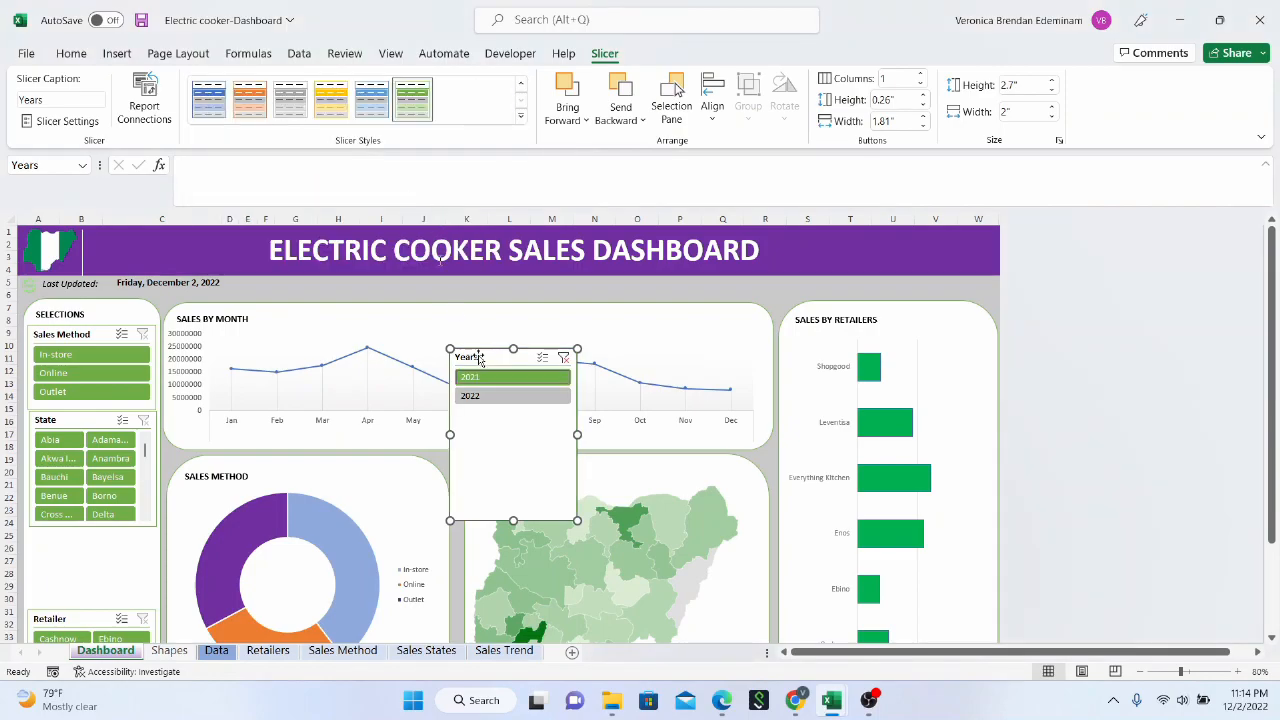
{"action": "left_click_drag", "start_coordinate": [513, 520], "coordinate": [513, 421]}
{"action": "left_click_drag", "start_coordinate": [496, 357], "coordinate": [78, 539]}
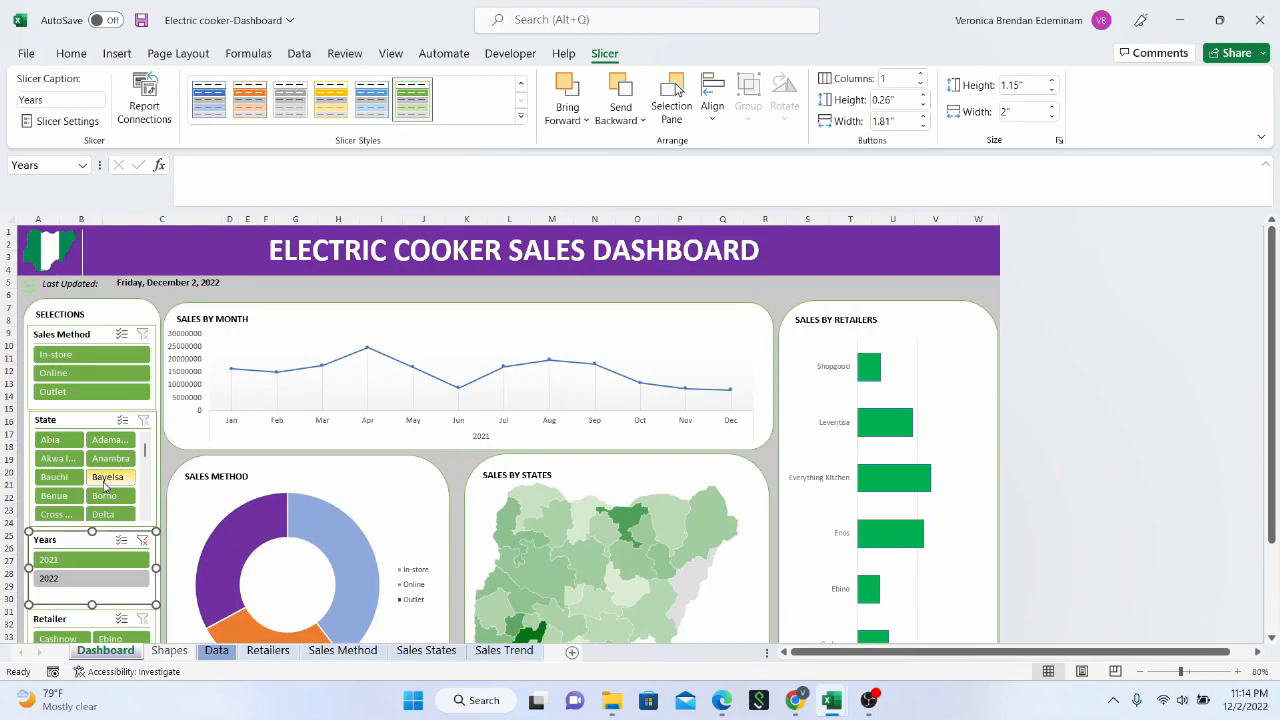
Test the Sales Method slicer with In-store and Online, and clear its filter
{"action": "left_click_drag", "start_coordinate": [1273, 308], "coordinate": [1273, 365]}
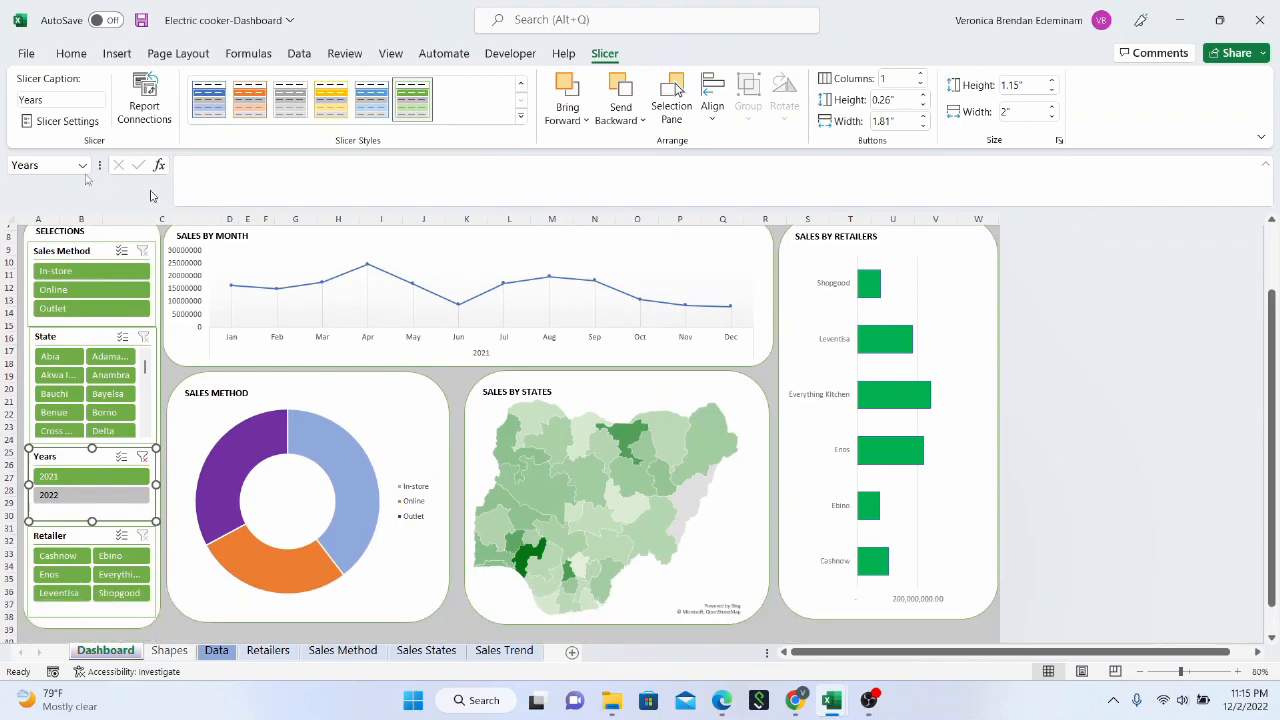
{"action": "left_click", "coordinate": [89, 272]}
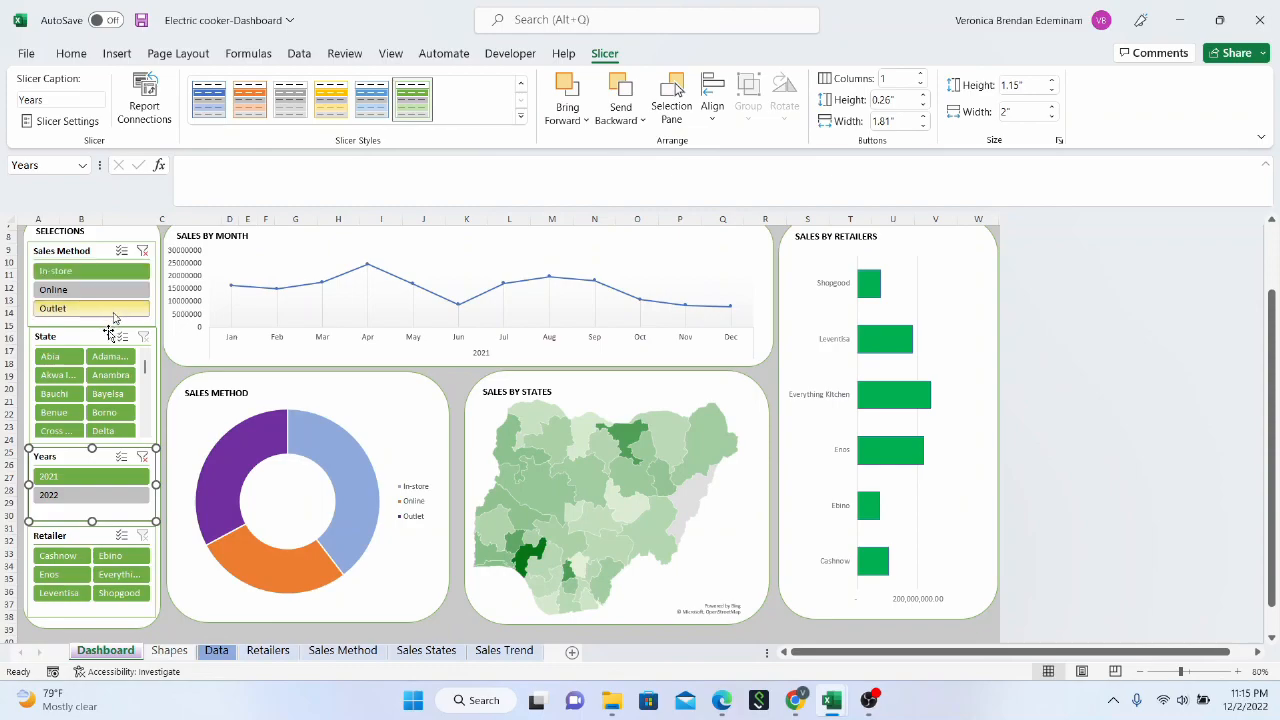
{"action": "left_click", "coordinate": [89, 289]}
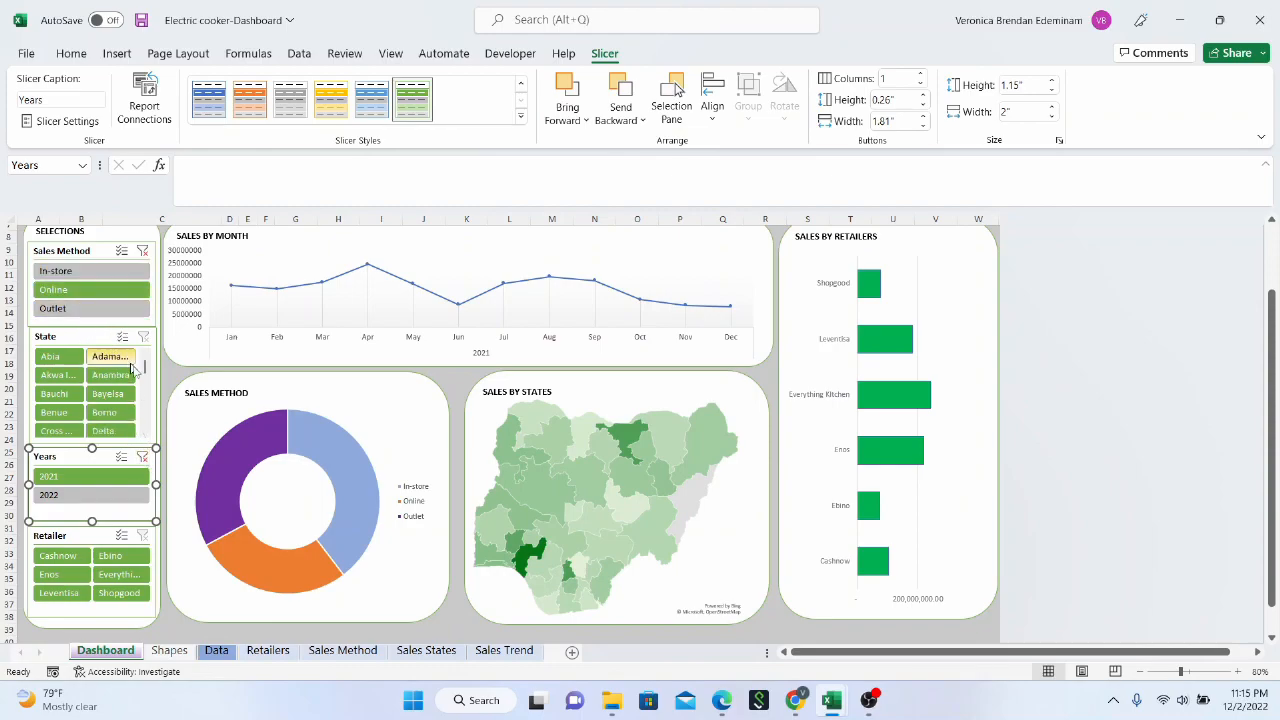
{"action": "left_click_drag", "start_coordinate": [1270, 510], "coordinate": [1270, 478]}
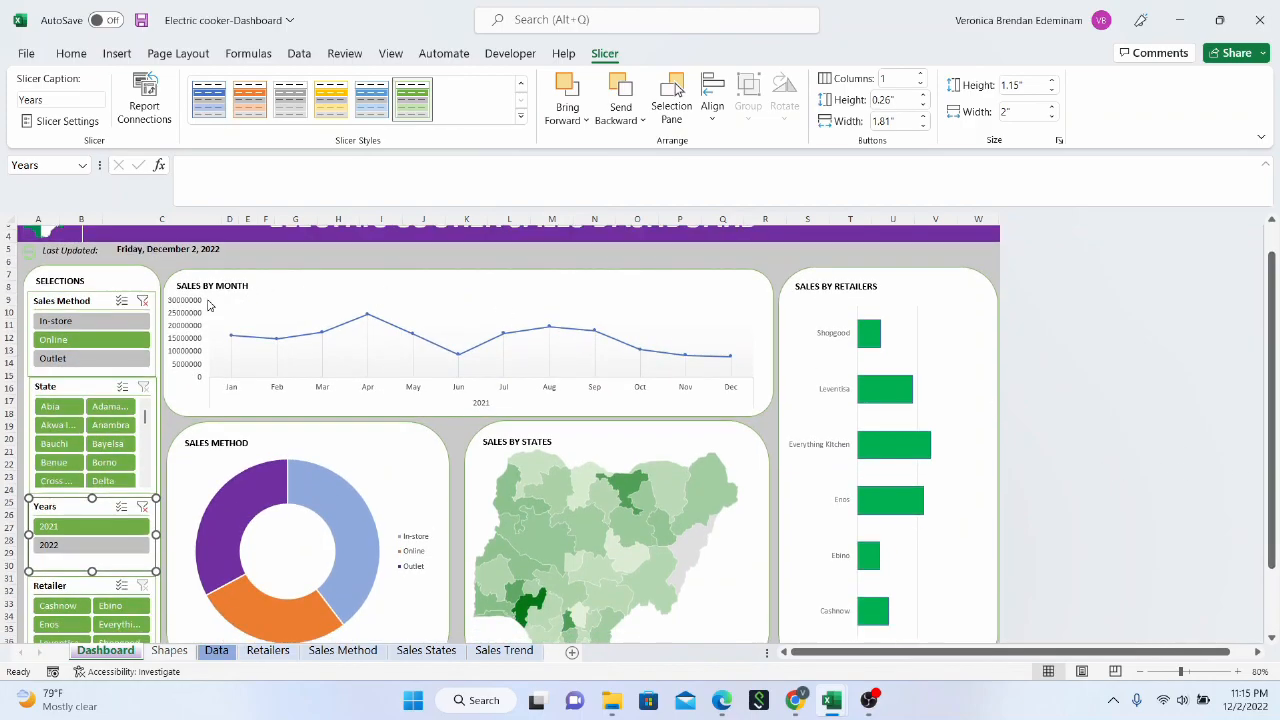
{"action": "left_click", "coordinate": [142, 303]}
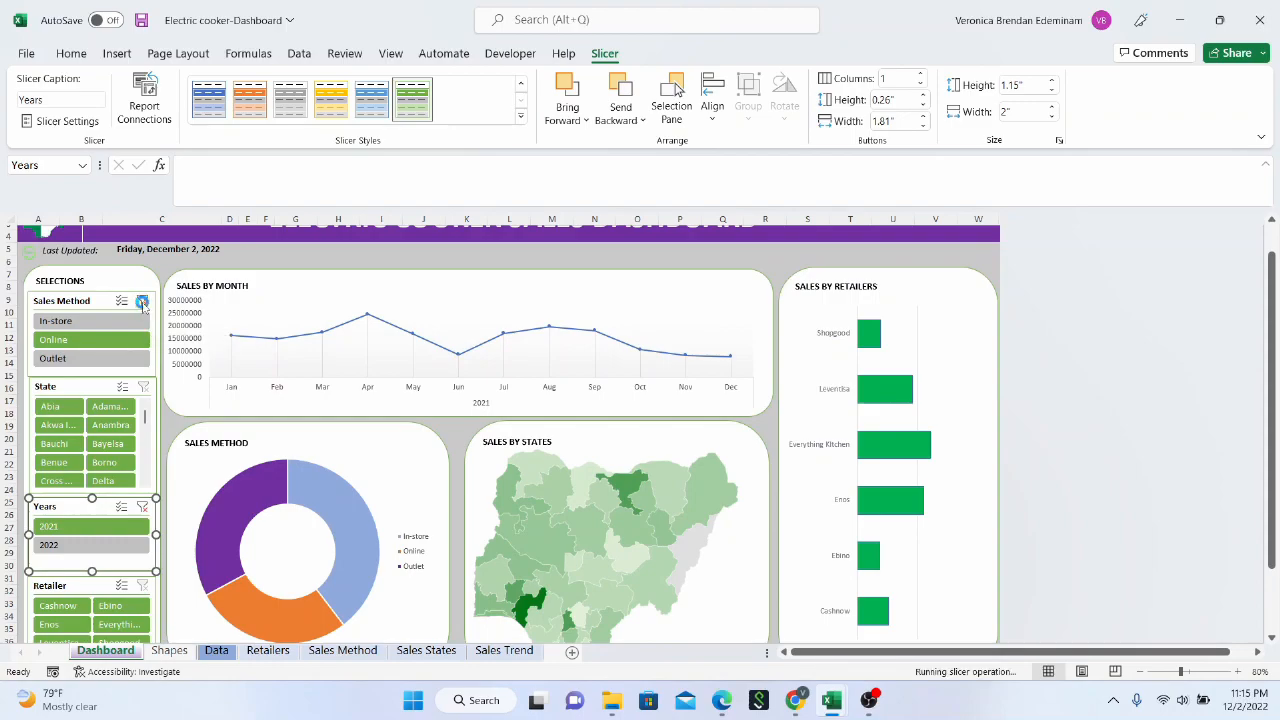
Clear the Years slicer's filter and filter the Sales by Month chart to 2021 again
{"action": "left_click", "coordinate": [142, 507]}
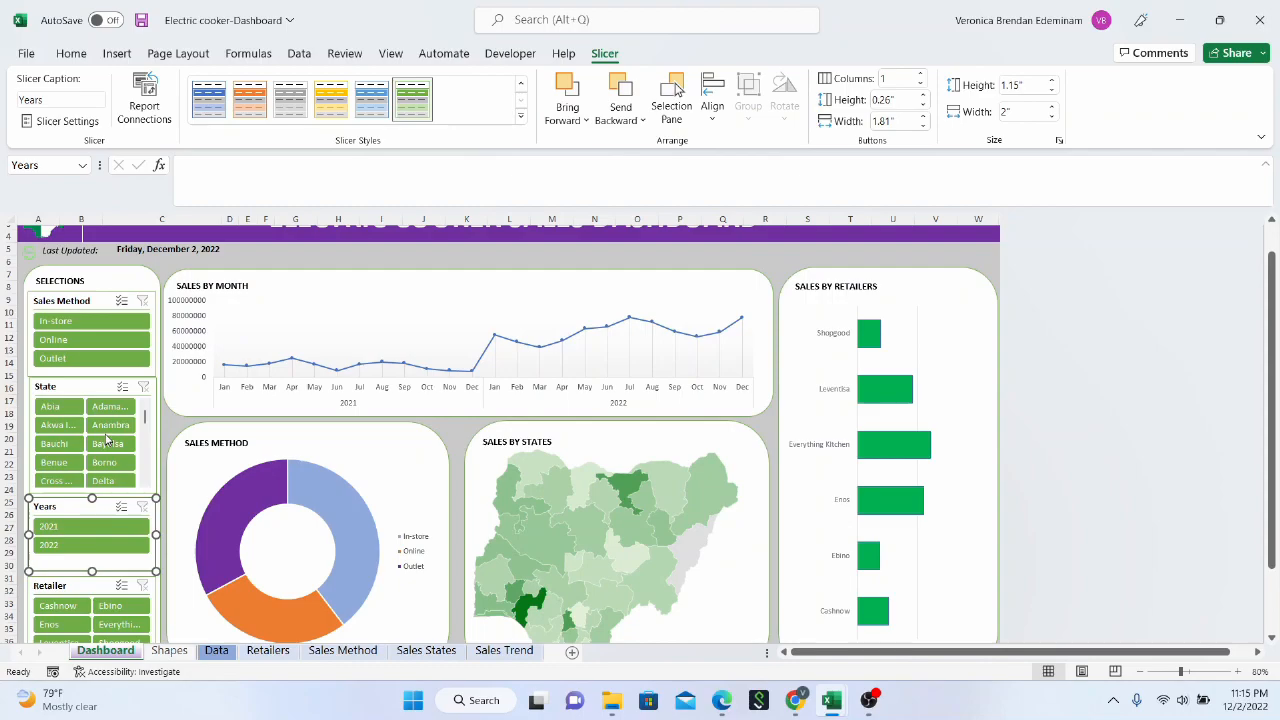
{"action": "left_click_drag", "start_coordinate": [1277, 385], "coordinate": [1277, 330]}
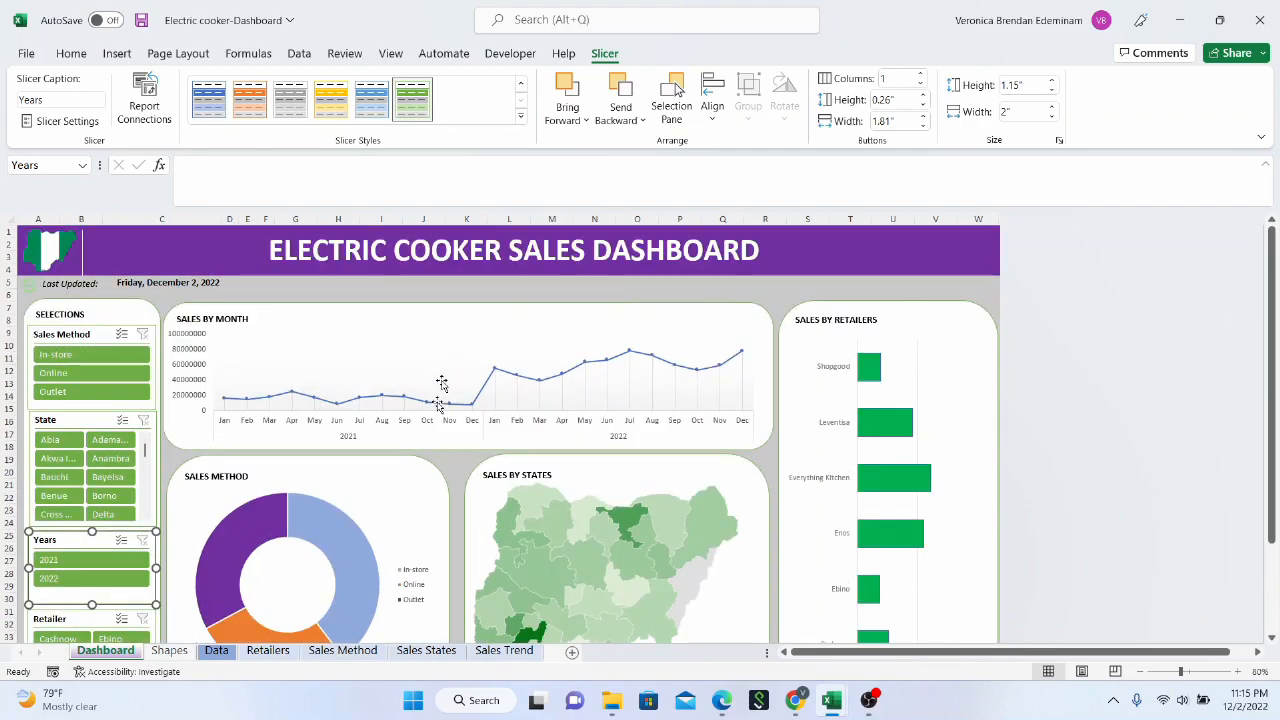
{"action": "left_click", "coordinate": [114, 564]}
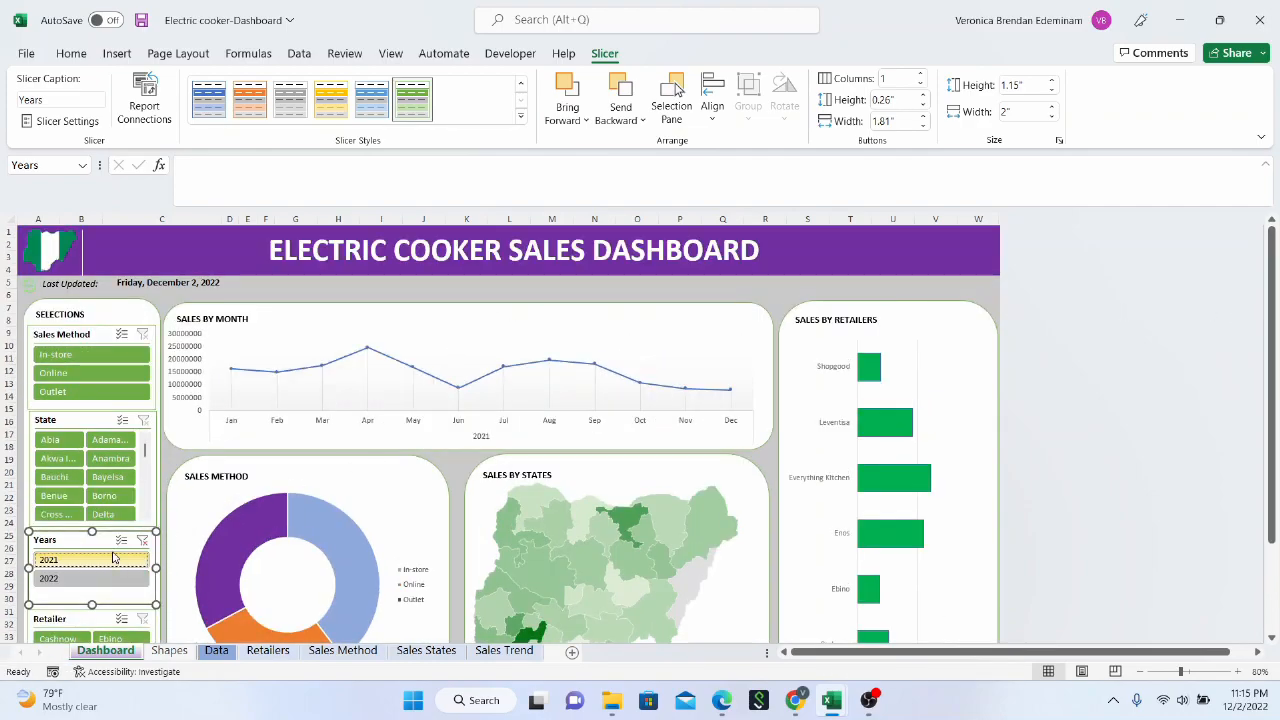
Connect the Sales Method slicer to the Retailers, Sales Method, Sales States and Sales Trend pivot tables
{"action": "left_click_drag", "start_coordinate": [1270, 302], "coordinate": [1270, 330]}
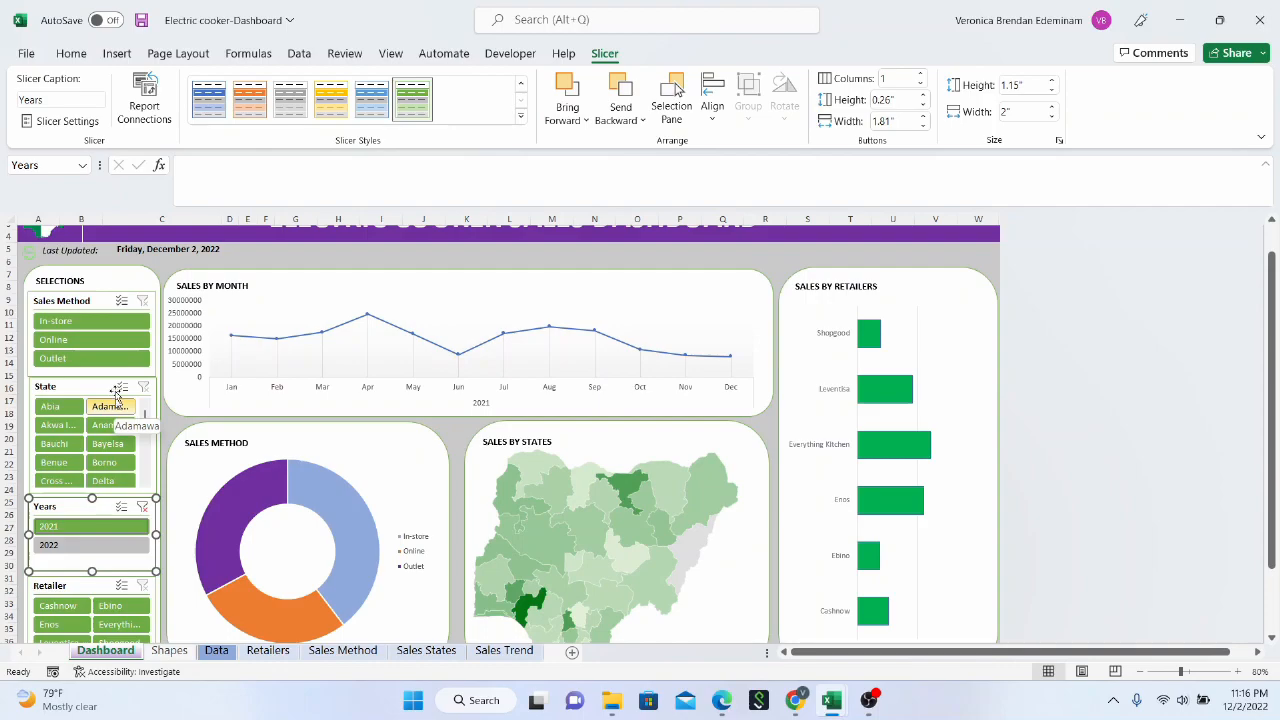
{"action": "left_click", "coordinate": [103, 302]}
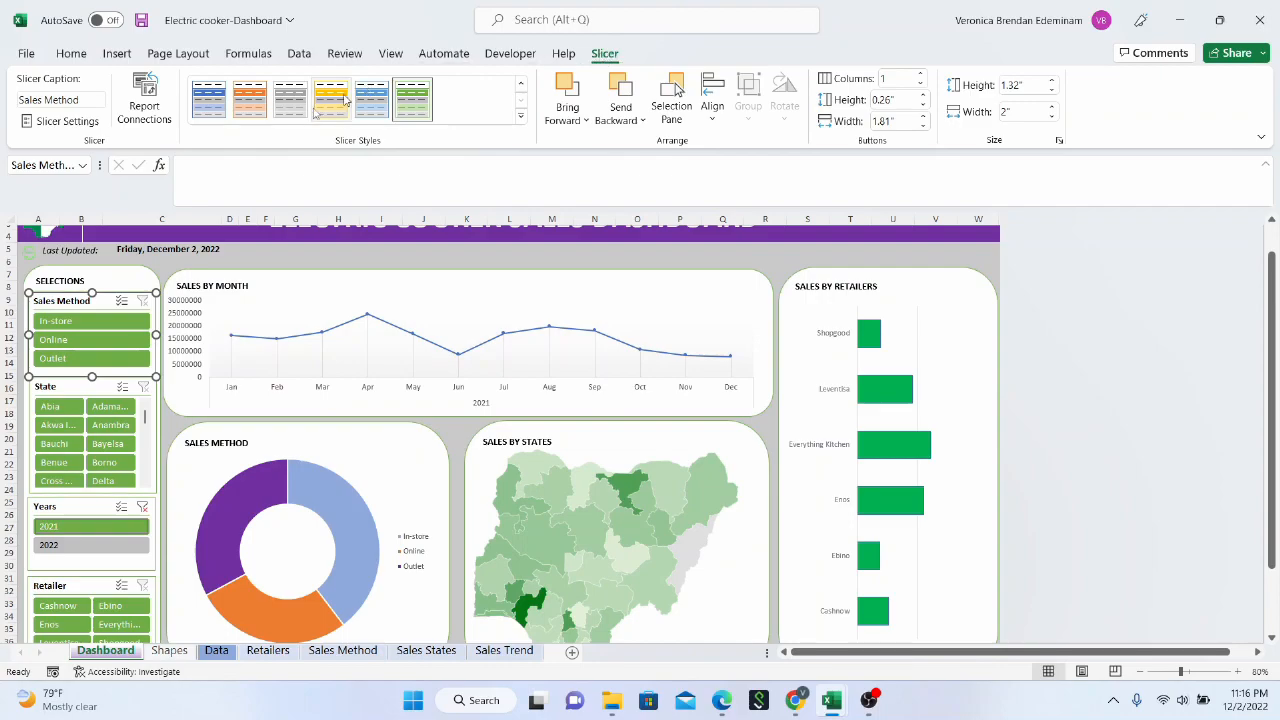
{"action": "left_click", "coordinate": [140, 107]}
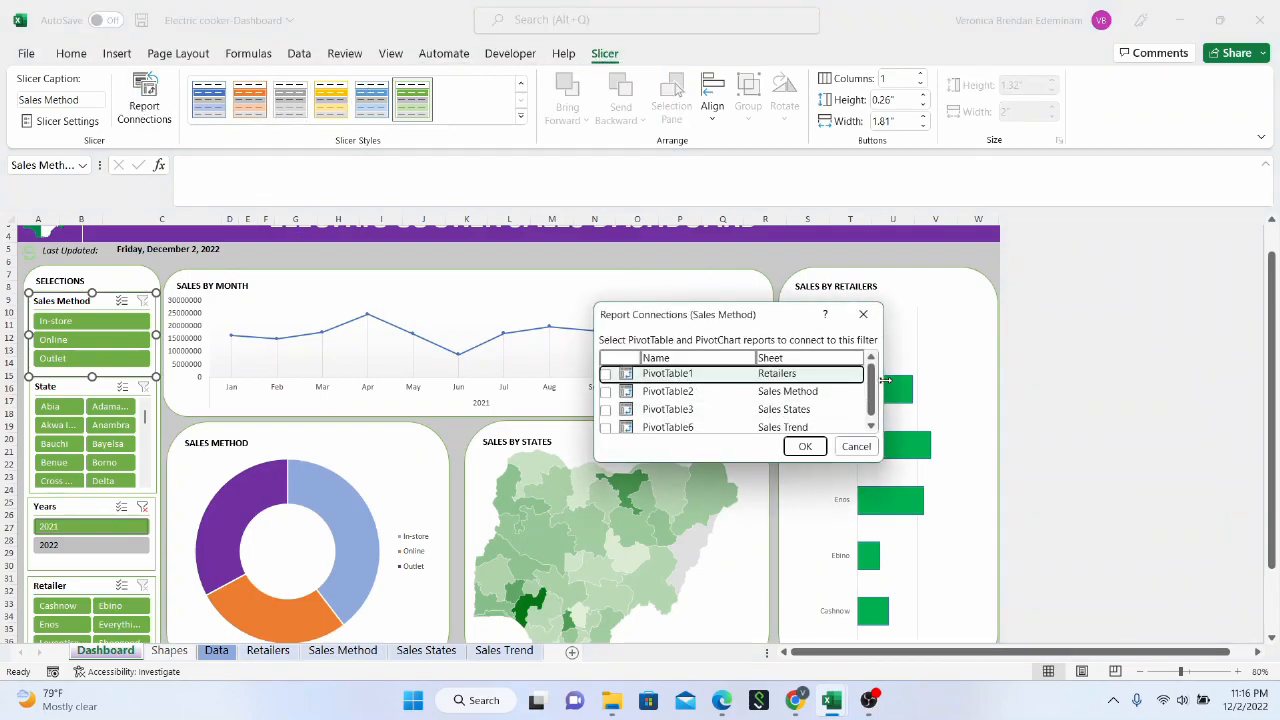
{"action": "left_click_drag", "start_coordinate": [873, 381], "coordinate": [870, 410]}
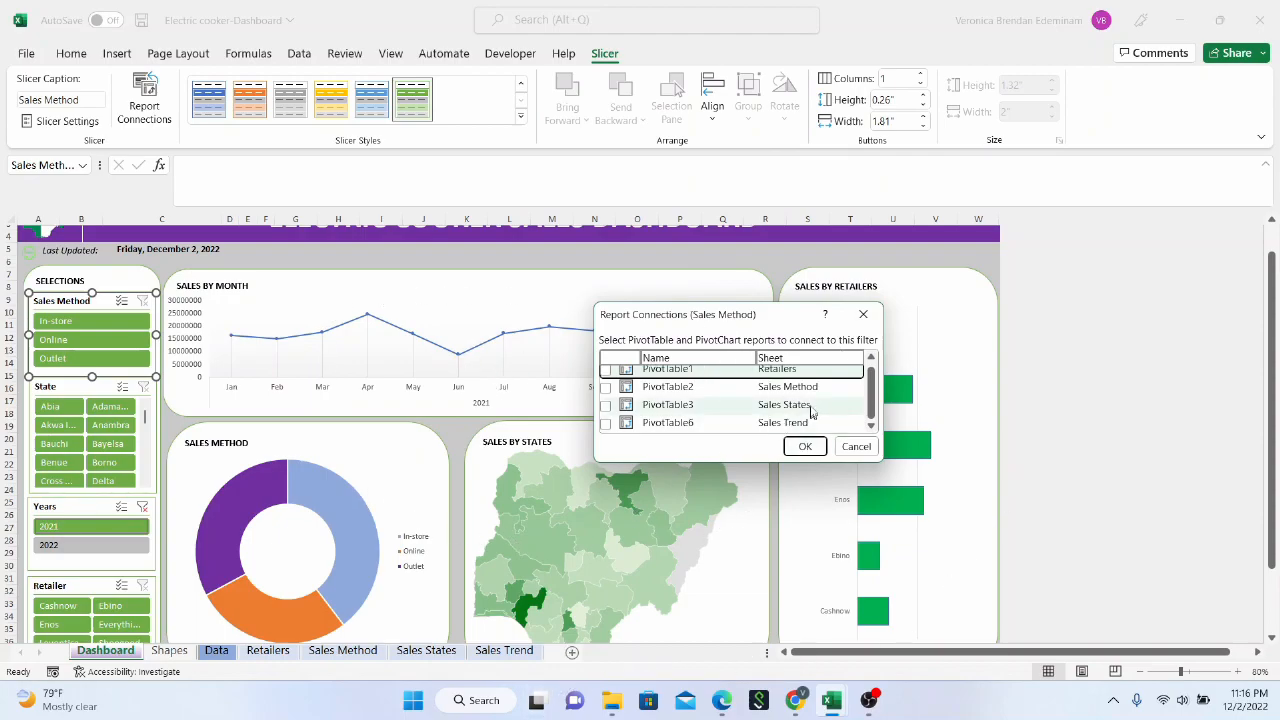
{"action": "left_click_drag", "start_coordinate": [873, 403], "coordinate": [868, 380]}
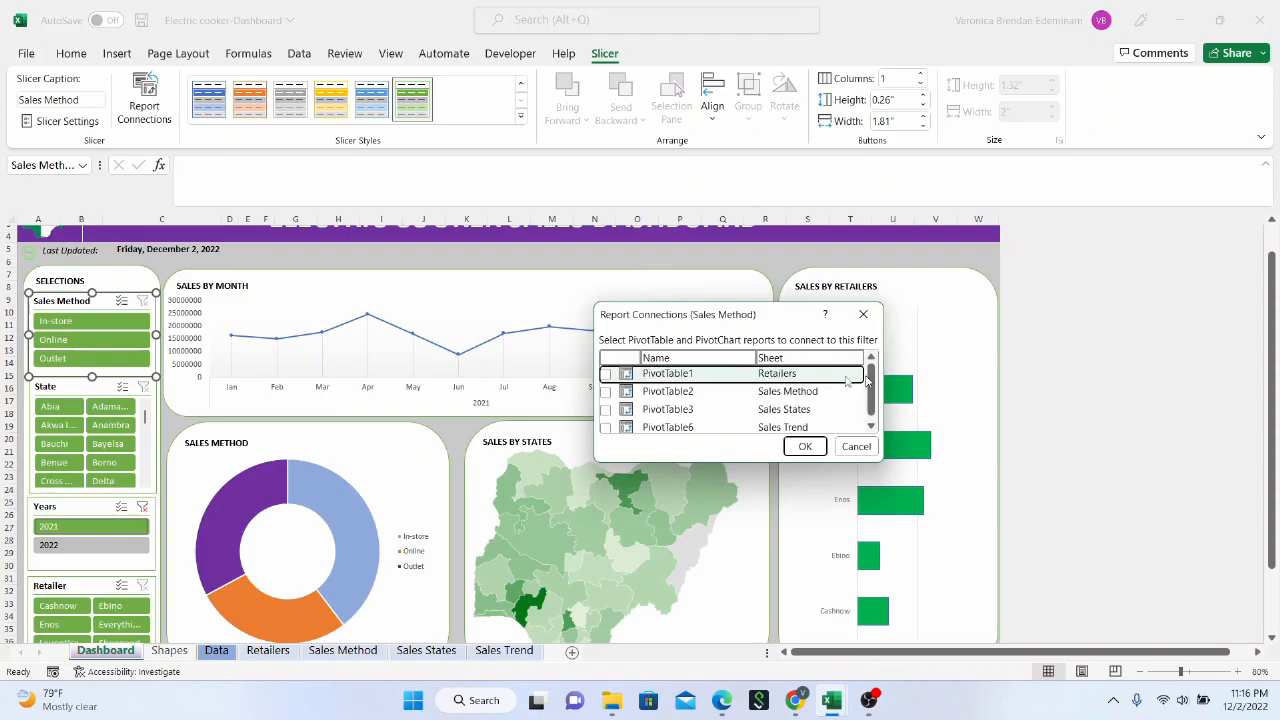
{"action": "left_click", "coordinate": [605, 392]}
{"action": "left_click", "coordinate": [605, 410]}
{"action": "left_click", "coordinate": [605, 427]}
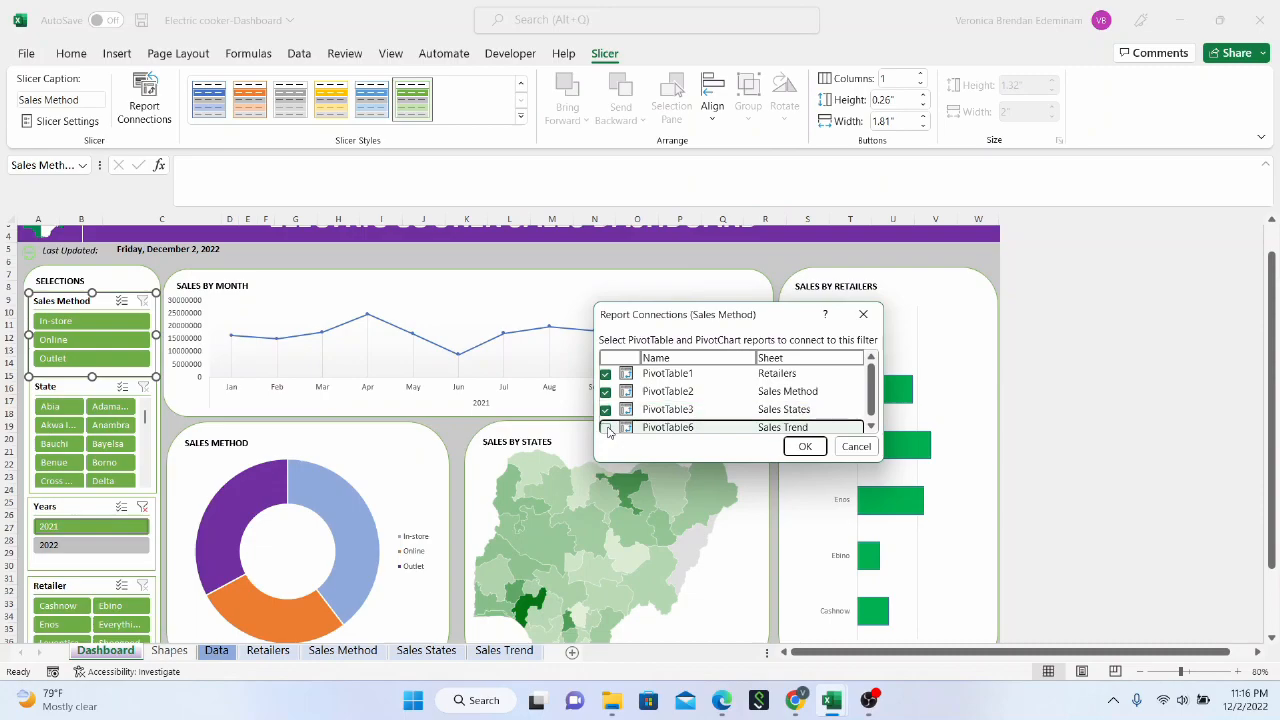
{"action": "left_click", "coordinate": [806, 447]}
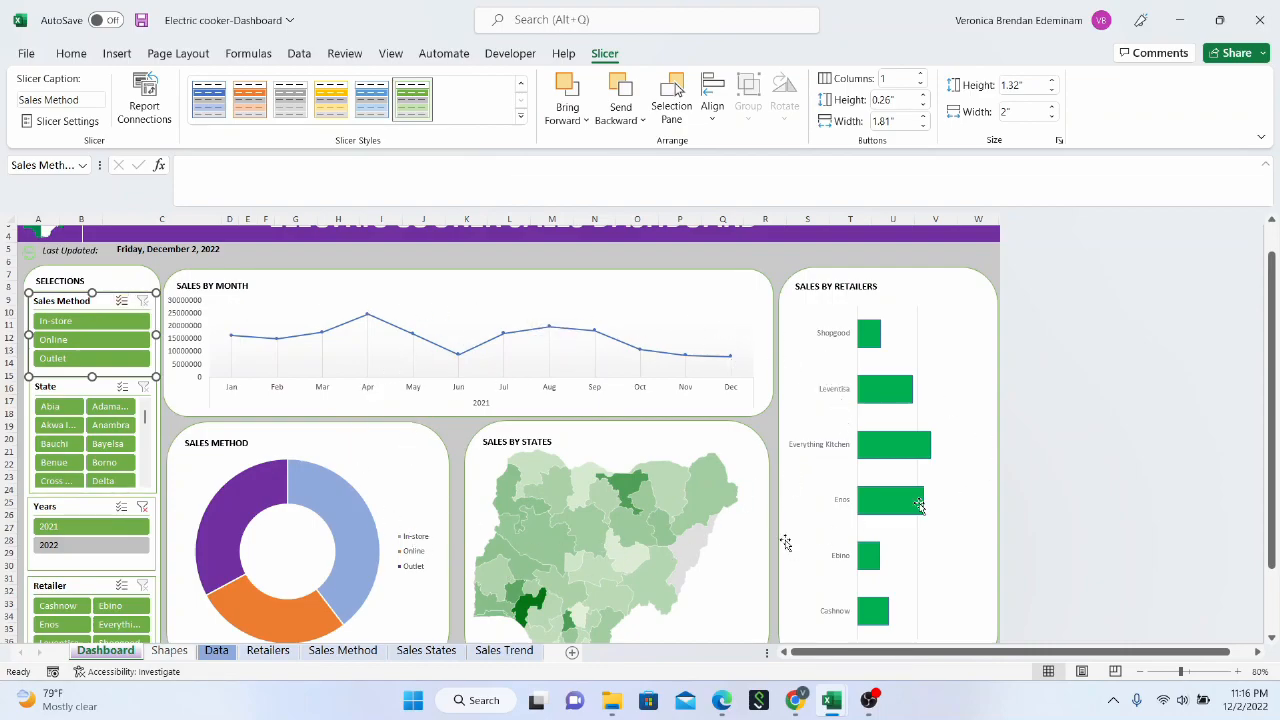
Connect the State slicer to the Retailers, Sales Method, Sales States and Sales Trend pivot tables
{"action": "left_click", "coordinate": [70, 388]}
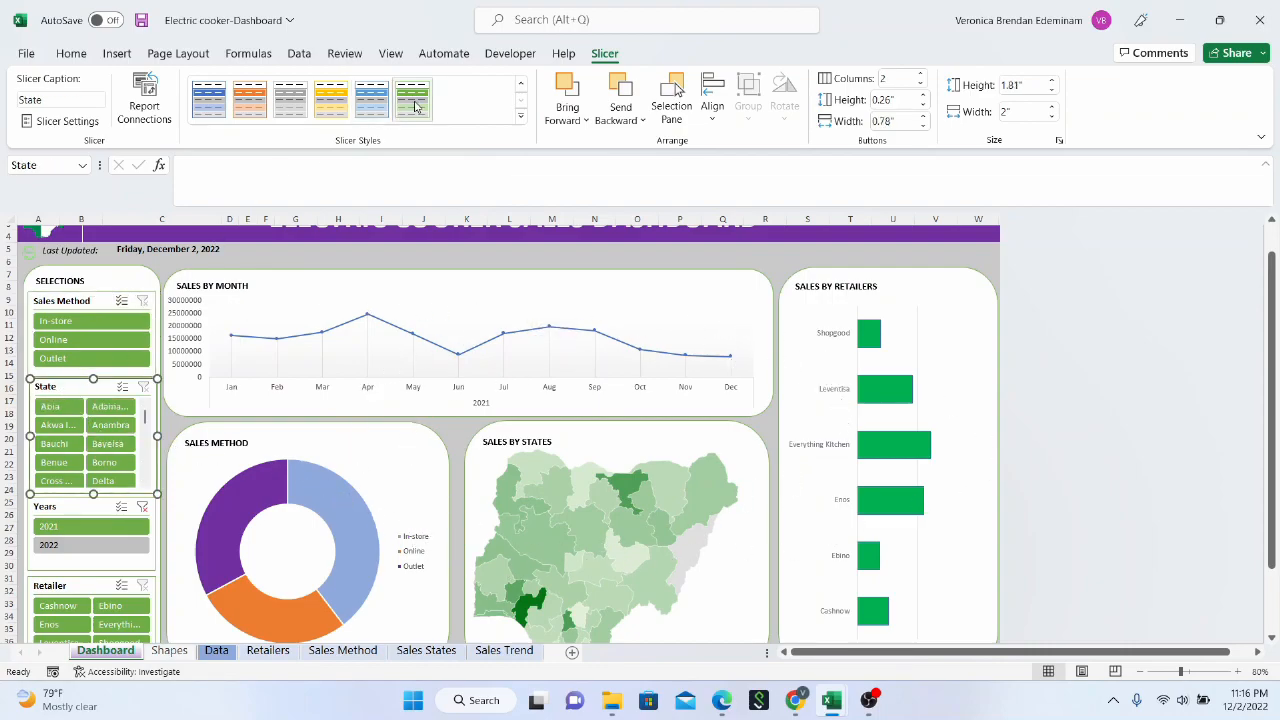
{"action": "left_click", "coordinate": [136, 96]}
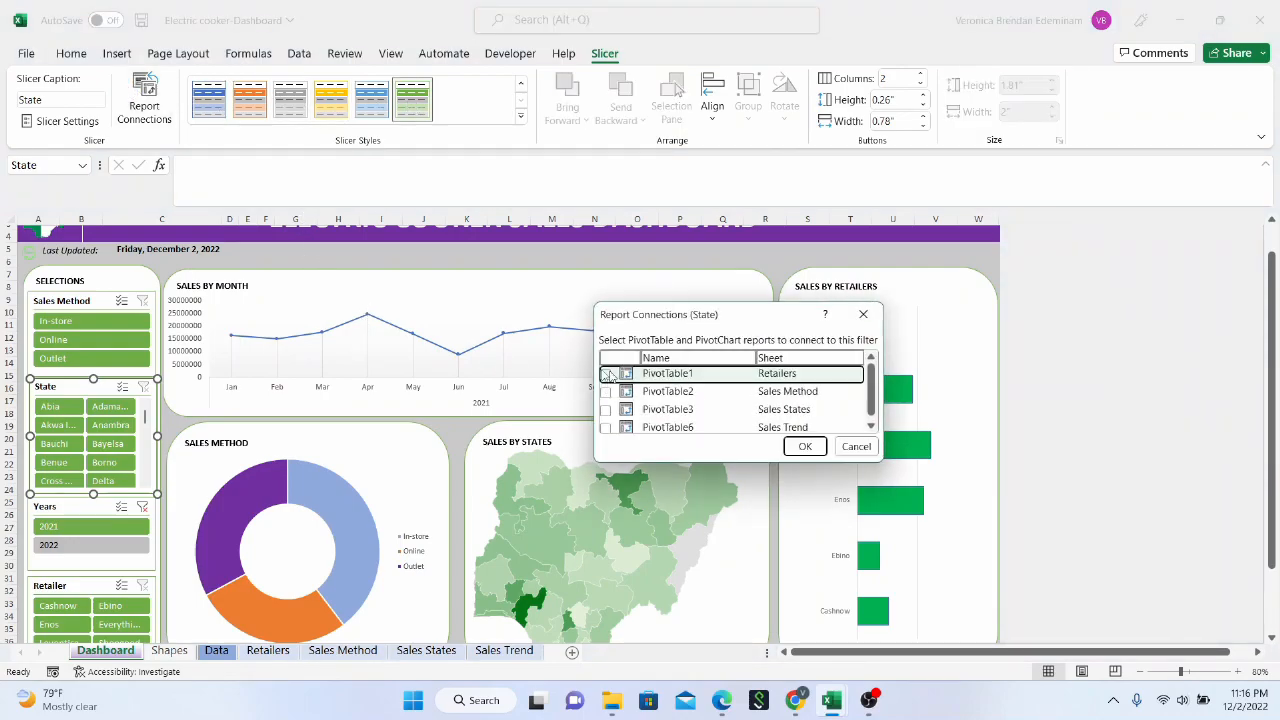
{"action": "left_click", "coordinate": [606, 374]}
{"action": "left_click", "coordinate": [605, 392]}
{"action": "left_click", "coordinate": [605, 410]}
{"action": "left_click", "coordinate": [605, 428]}
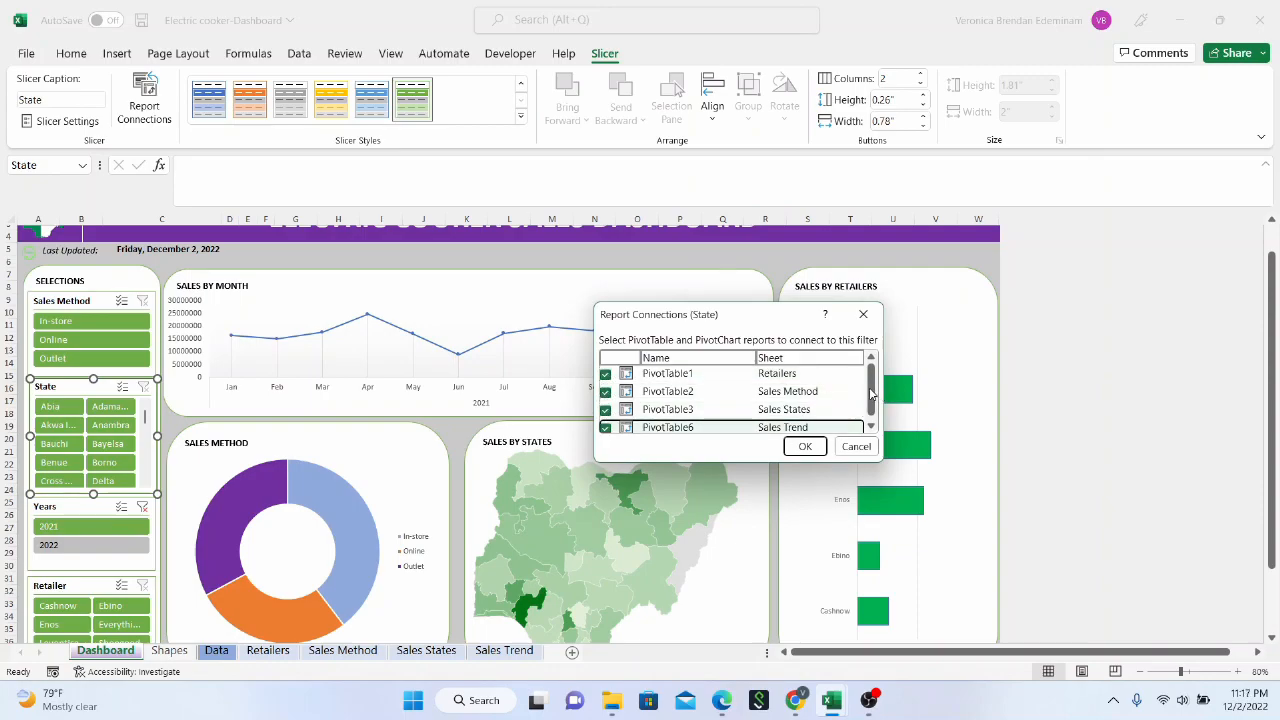
{"action": "scroll", "coordinate": [871, 393], "scroll_direction": "down", "scroll_amount": 1}
{"action": "left_click", "coordinate": [803, 448]}
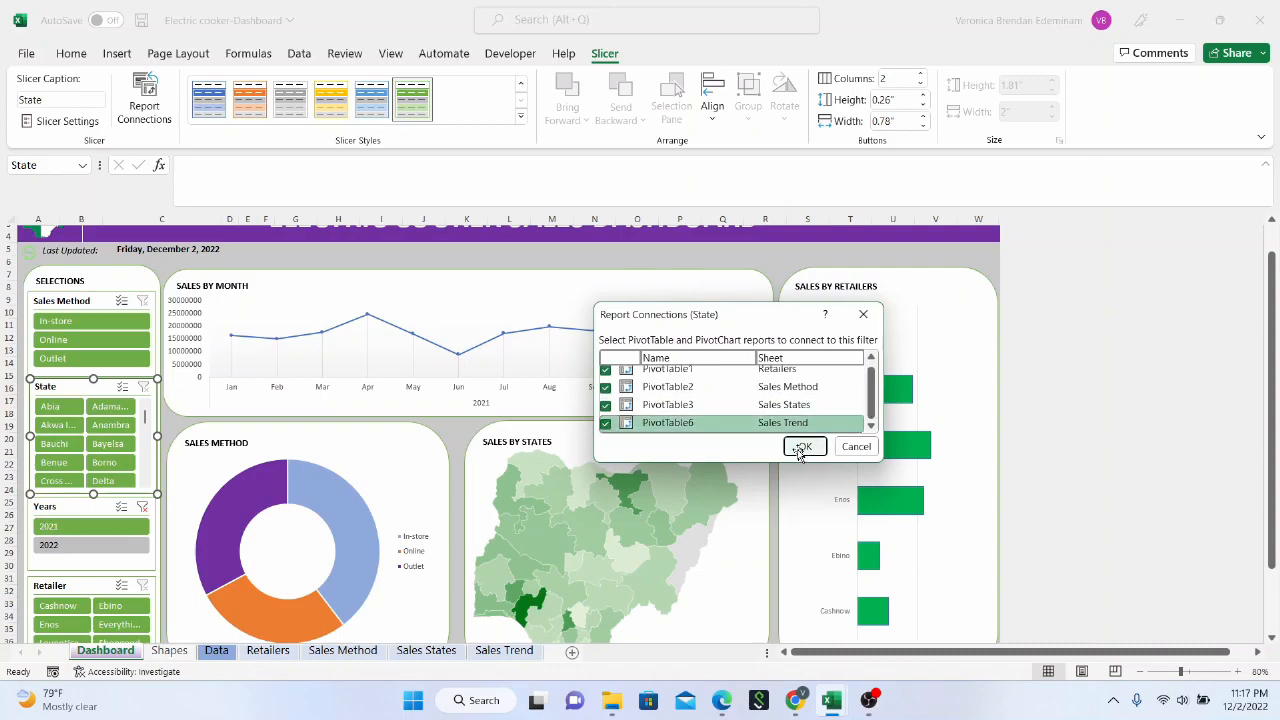
Clear the 2021 filter from the Years slicer
{"action": "scroll", "coordinate": [137, 488], "scroll_direction": "down", "scroll_amount": 1}
{"action": "scroll", "coordinate": [1014, 380], "scroll_direction": "down", "scroll_amount": 1}
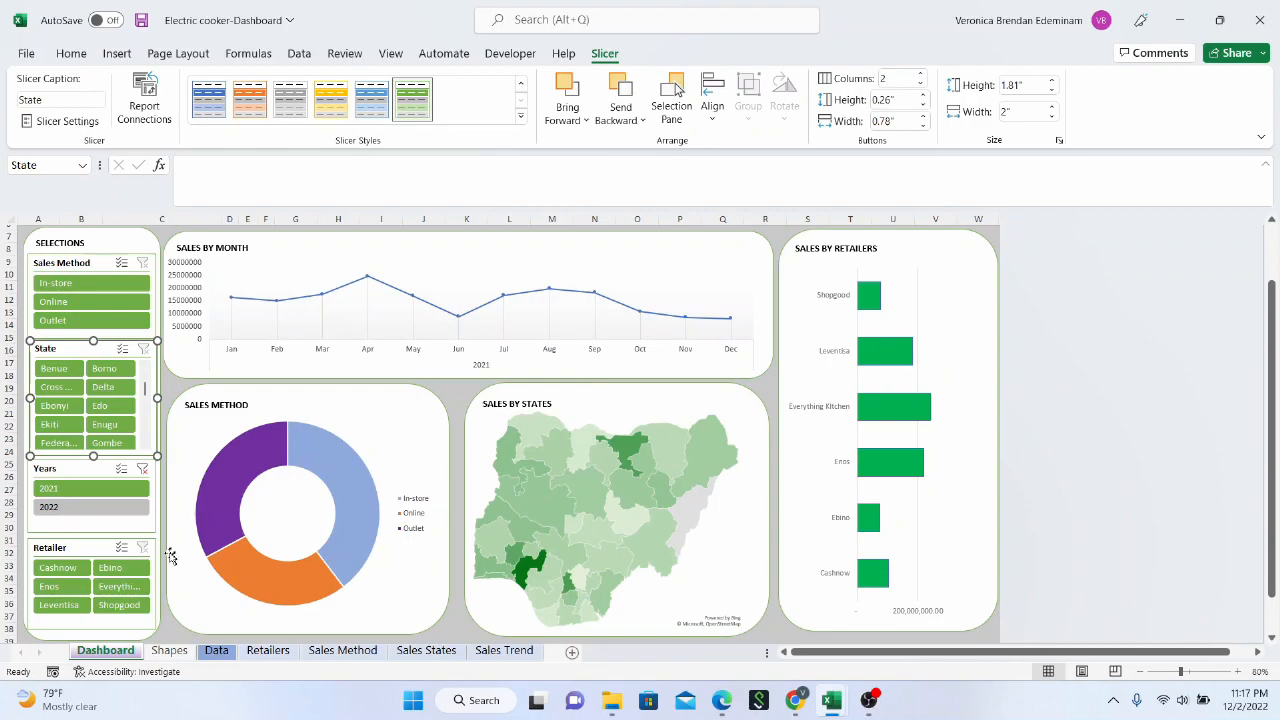
{"action": "left_click", "coordinate": [142, 469]}
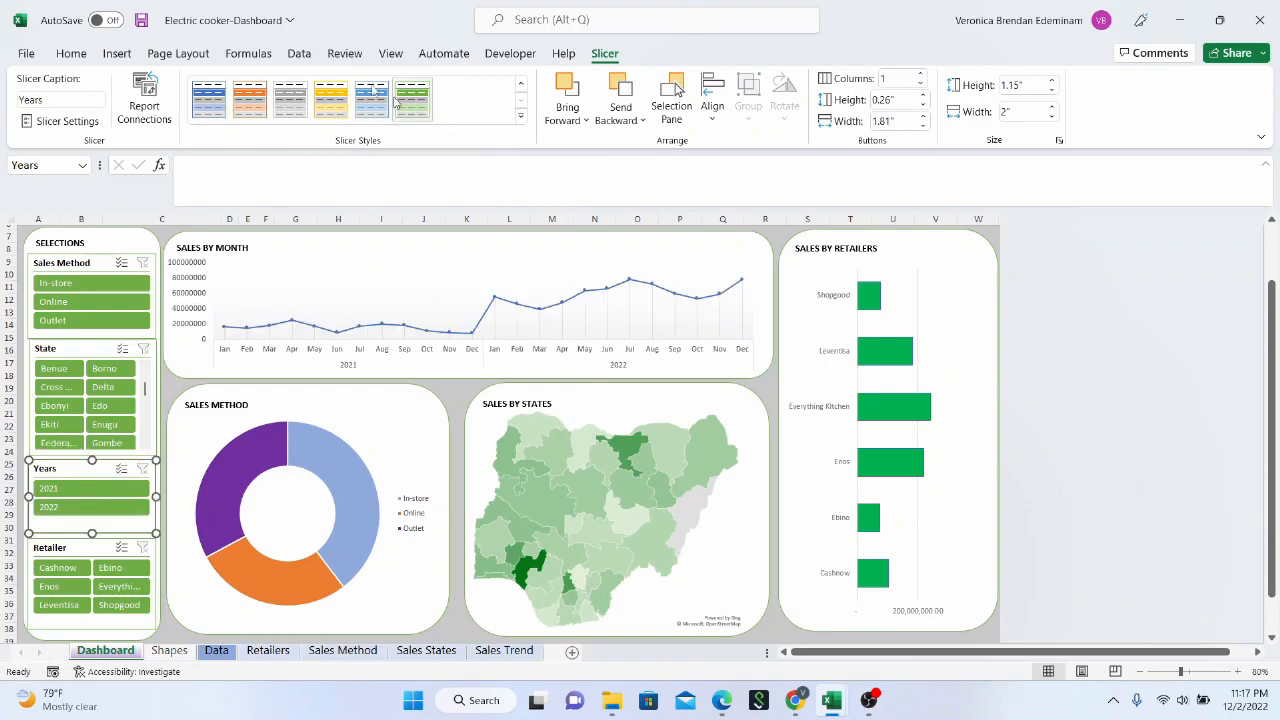
Connect the Years slicer to the Retailers, Sales Method and Sales States pivot tables as well
{"action": "left_click", "coordinate": [145, 106]}
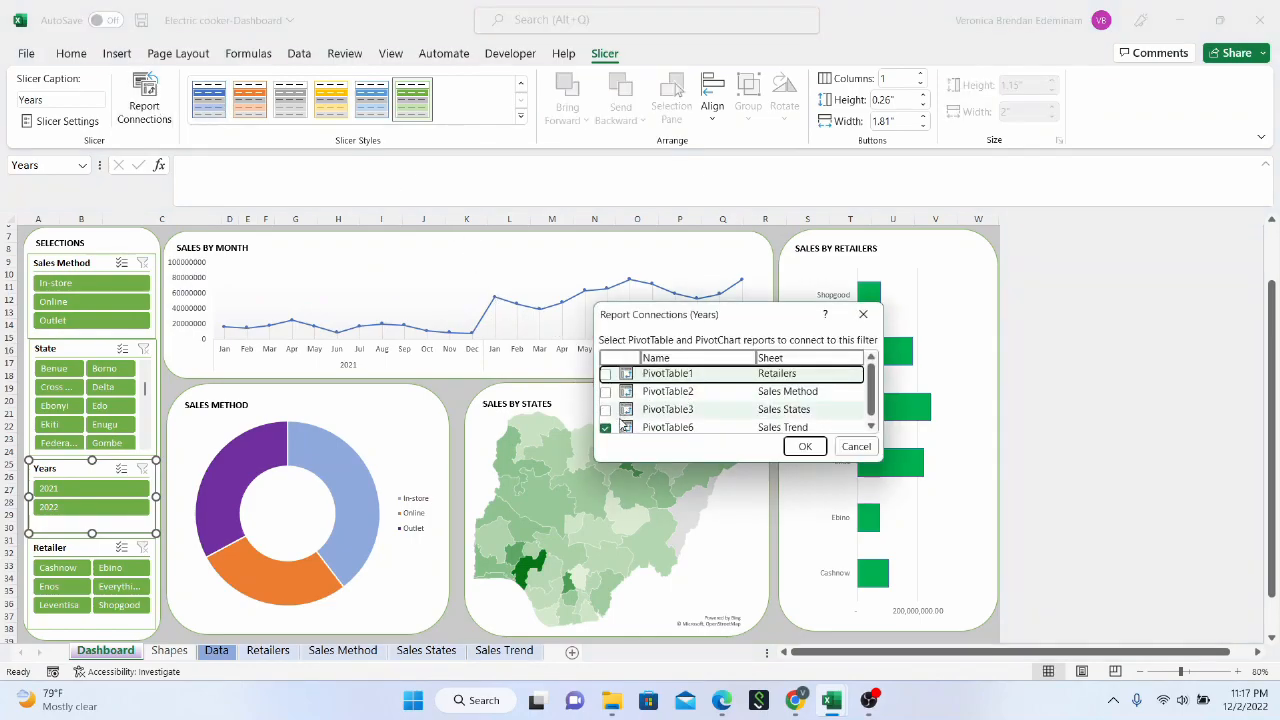
{"action": "left_click", "coordinate": [605, 409]}
{"action": "left_click", "coordinate": [605, 391]}
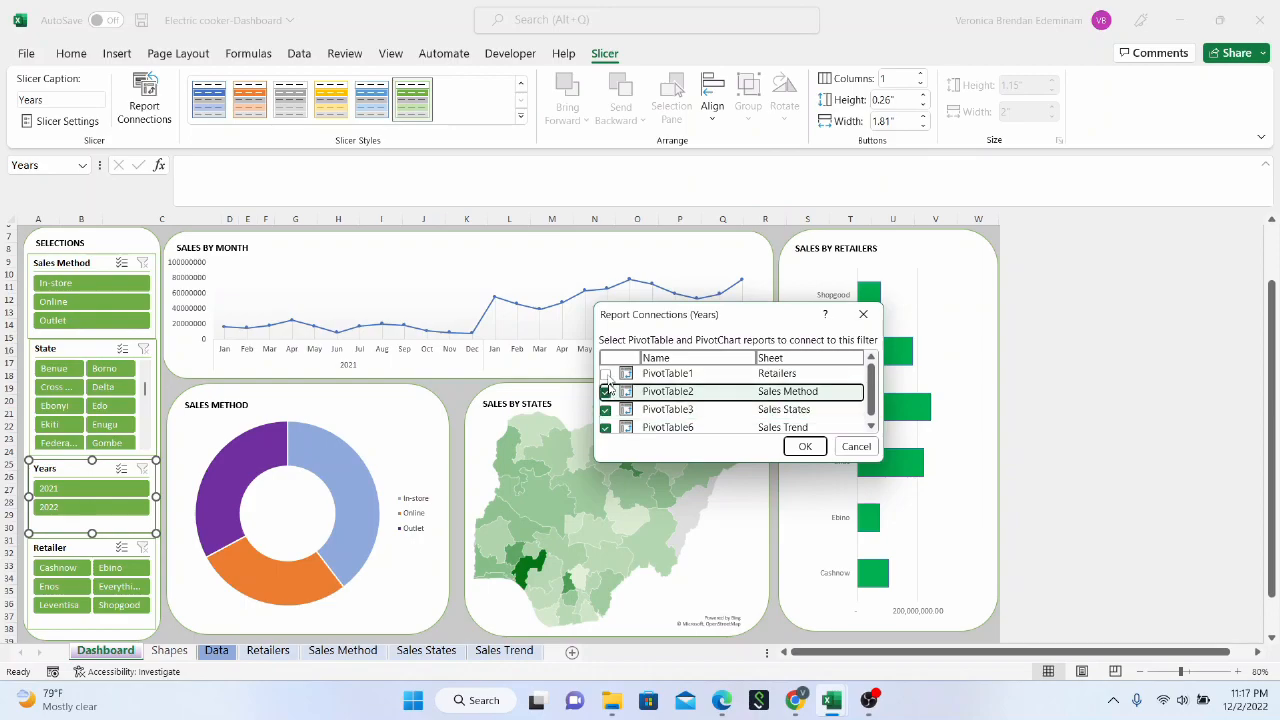
{"action": "left_click", "coordinate": [605, 373]}
{"action": "left_click", "coordinate": [805, 446]}
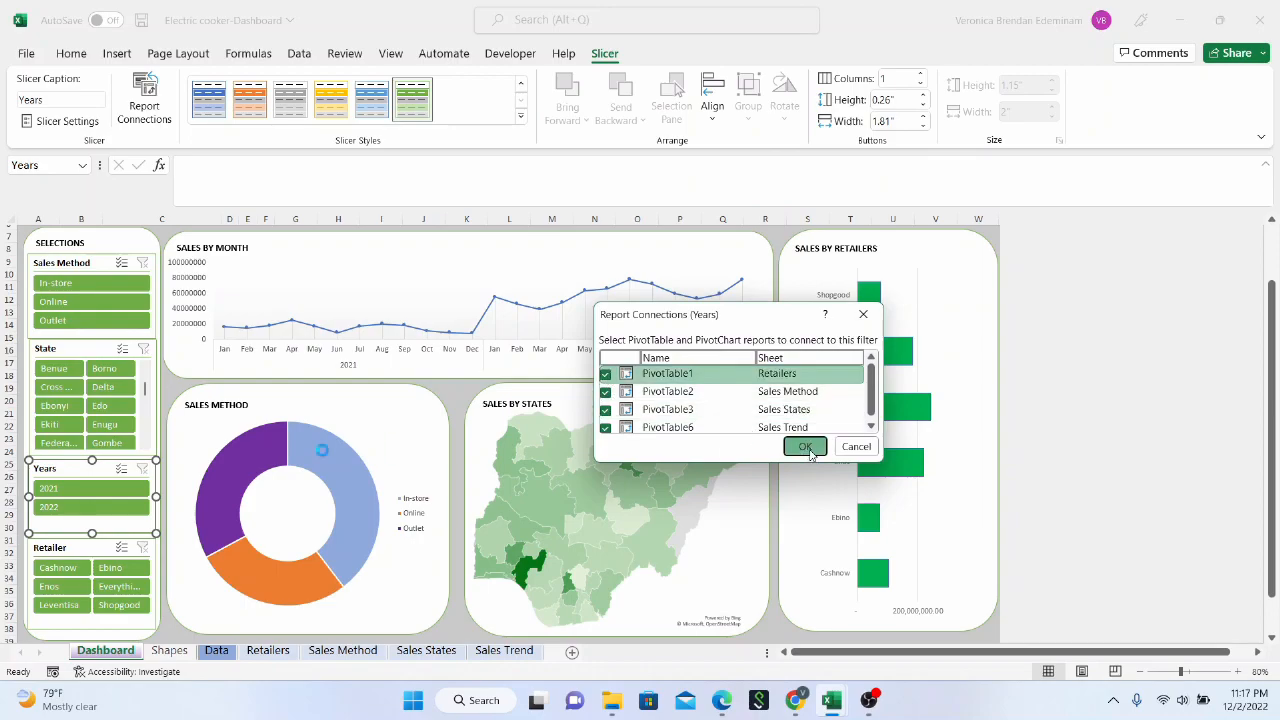
Connect the Retailer slicer to the Retailers, Sales Method, Sales States and Sales Trend pivot tables
{"action": "left_click", "coordinate": [74, 549]}
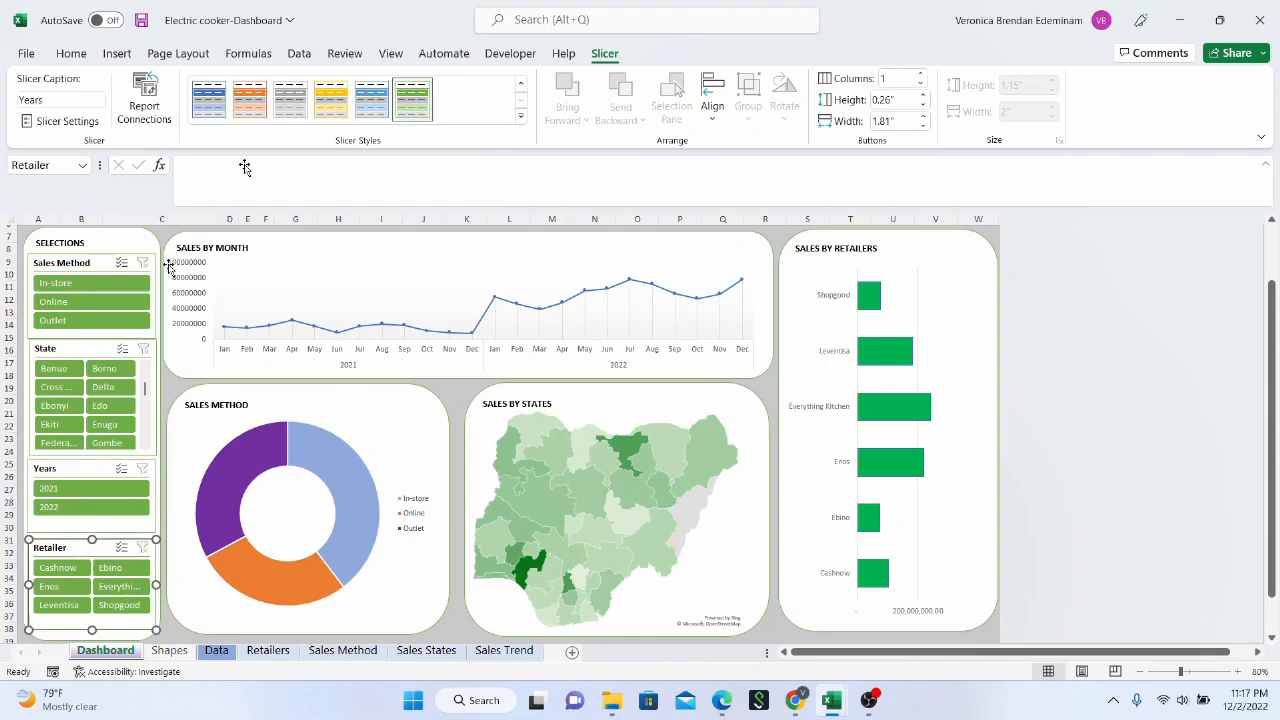
{"action": "left_click", "coordinate": [145, 110]}
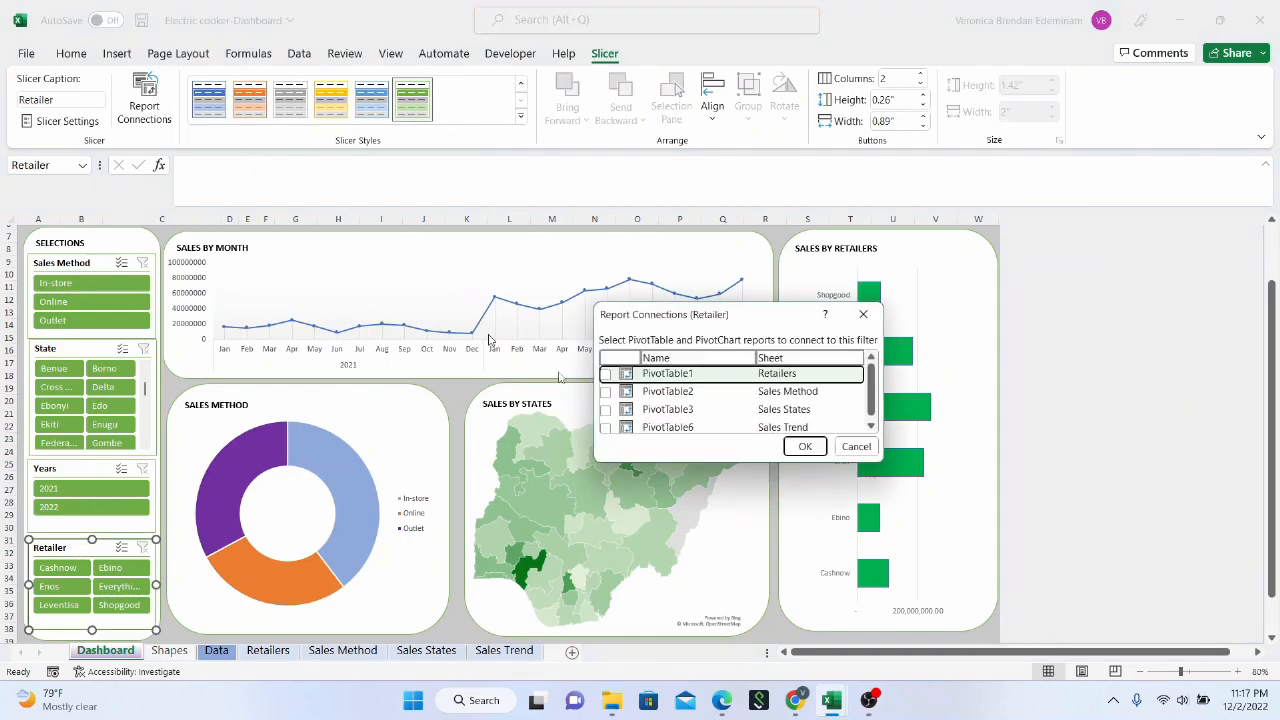
{"action": "left_click", "coordinate": [605, 374]}
{"action": "left_click", "coordinate": [605, 392]}
{"action": "left_click", "coordinate": [605, 410]}
{"action": "left_click", "coordinate": [605, 427]}
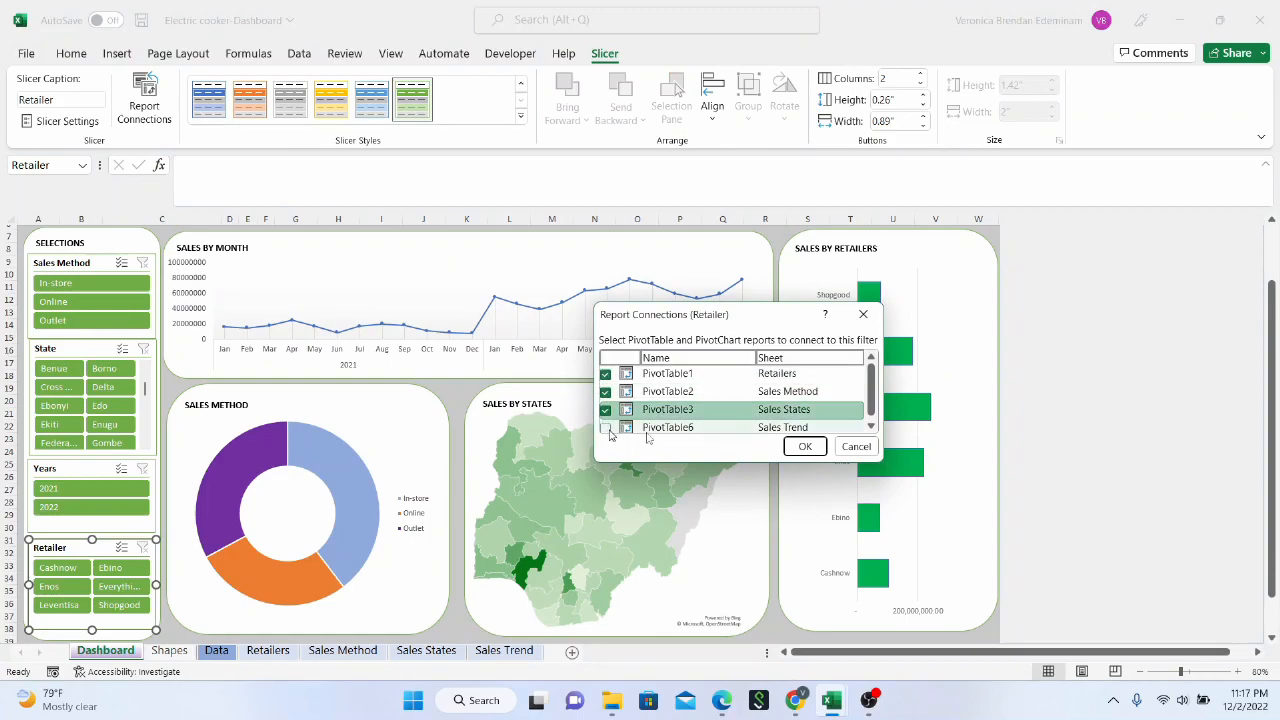
{"action": "left_click", "coordinate": [800, 446]}
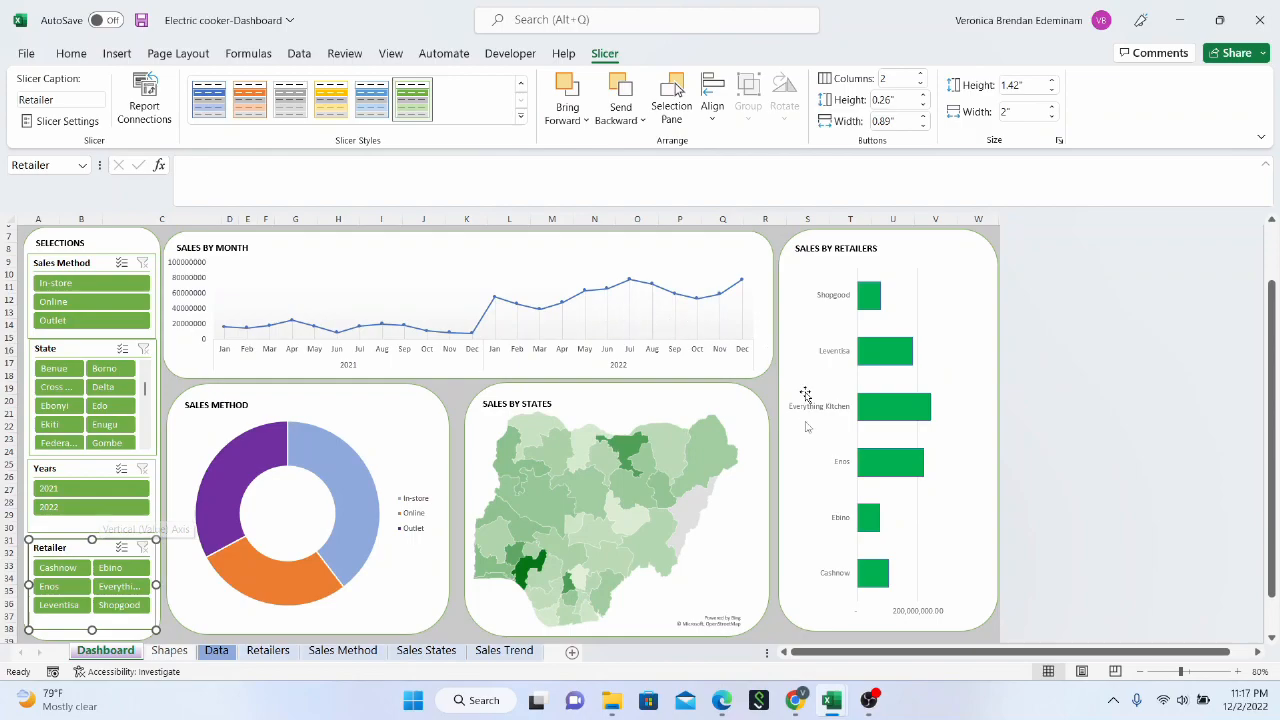
Test the Years slicer by filtering the dashboard to 2021 and 2022 in turn, and clear its filter
{"action": "left_click", "coordinate": [76, 490]}
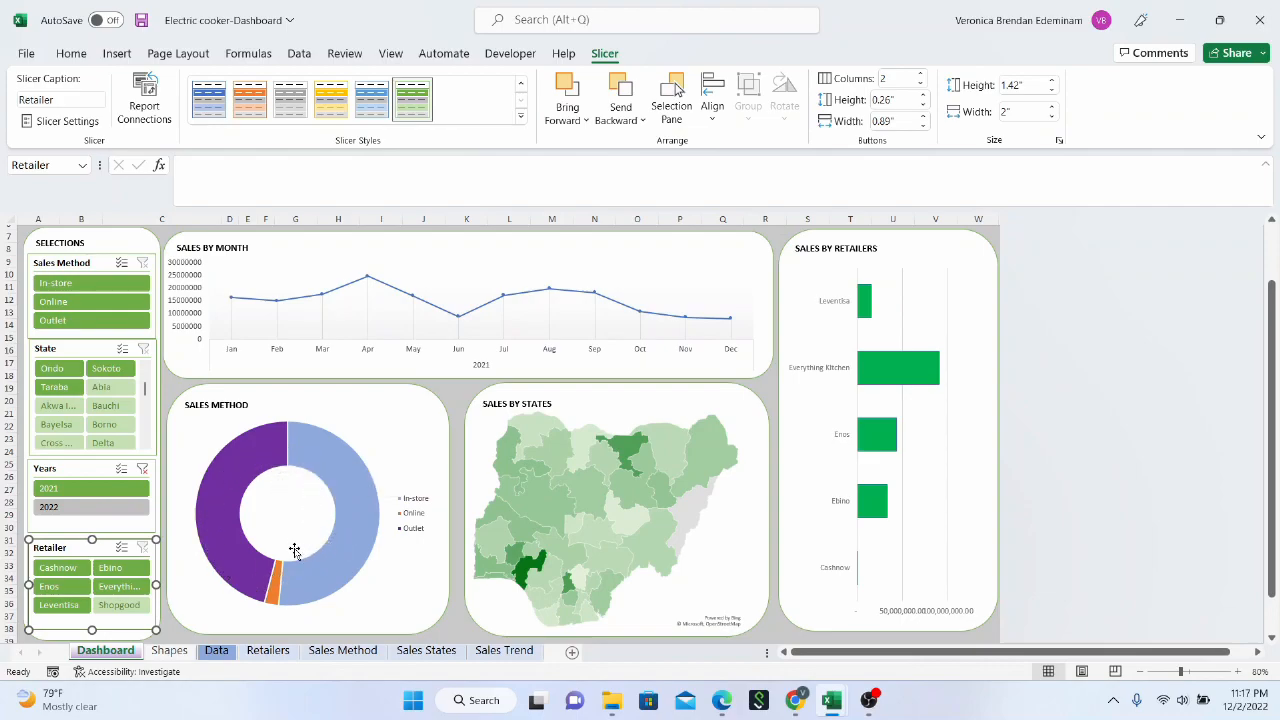
{"action": "mouse_move", "coordinate": [336, 571]}
{"action": "left_click", "coordinate": [102, 510]}
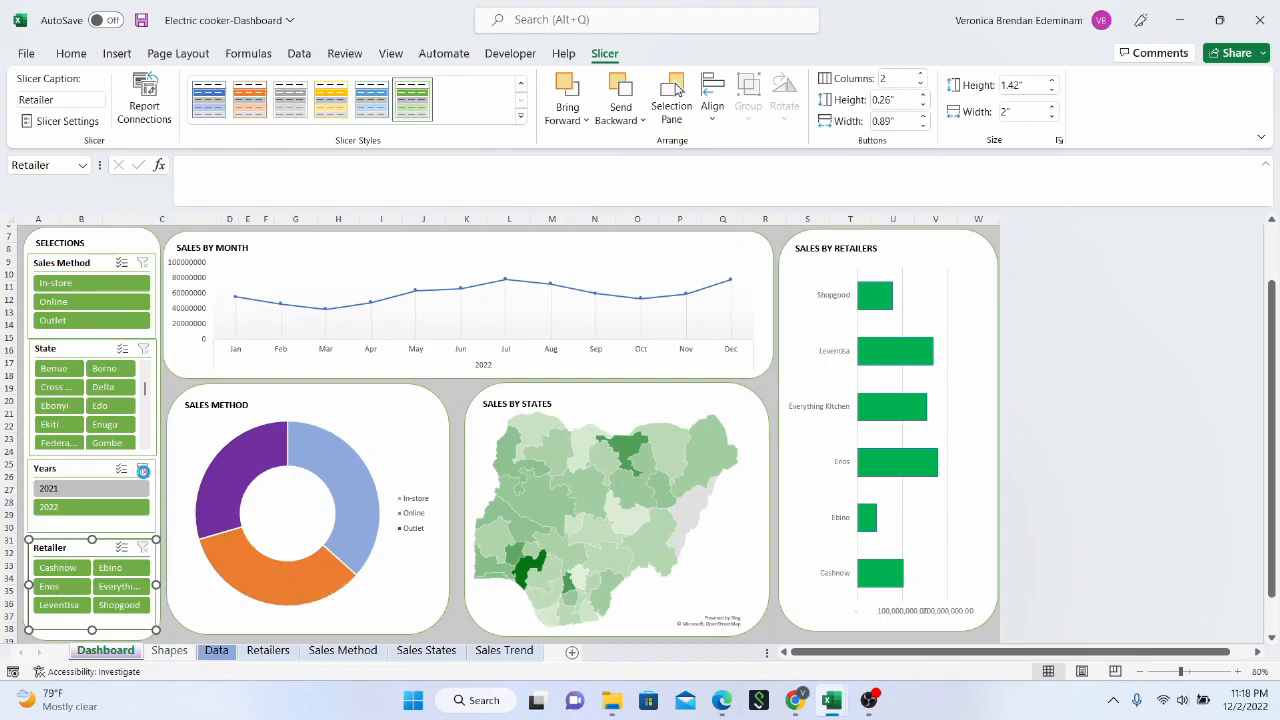
{"action": "left_click", "coordinate": [145, 477]}
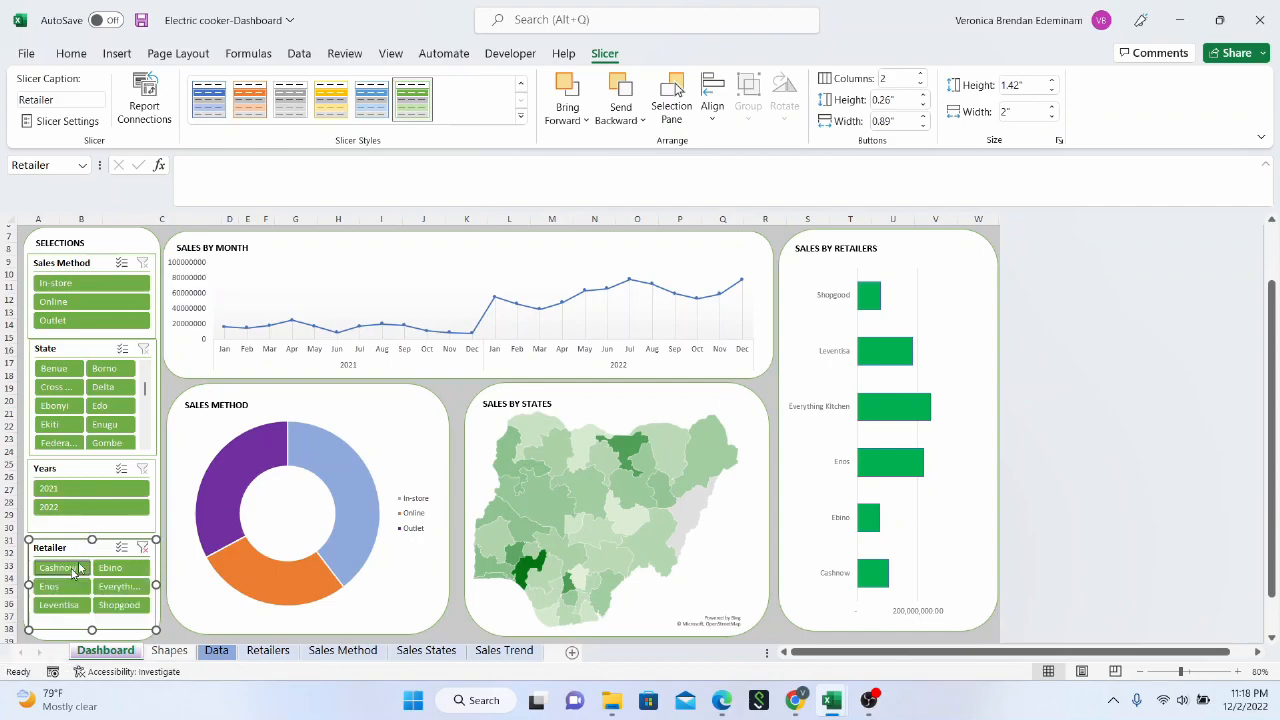
Filter the dashboard to the retailer Cashnow, examine the sales method, monthly and state charts, and clear the filter
{"action": "left_click", "coordinate": [70, 570]}
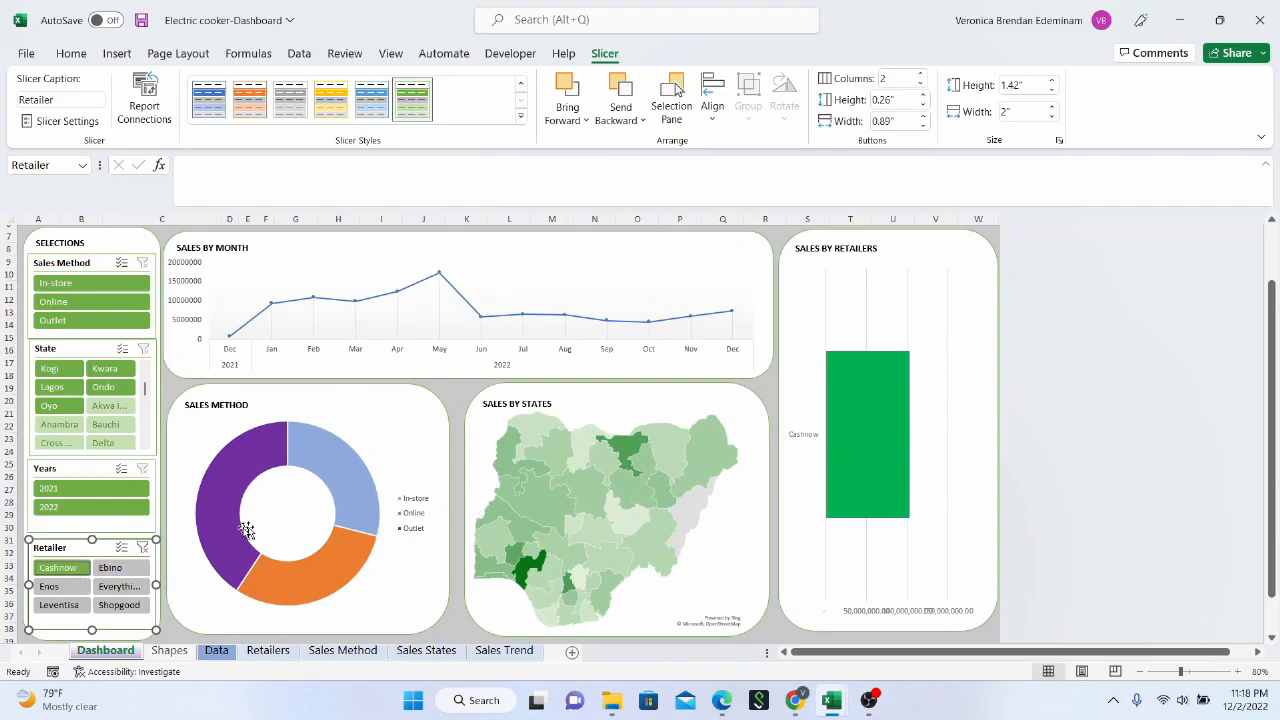
{"action": "mouse_move", "coordinate": [316, 457]}
{"action": "mouse_move", "coordinate": [440, 275]}
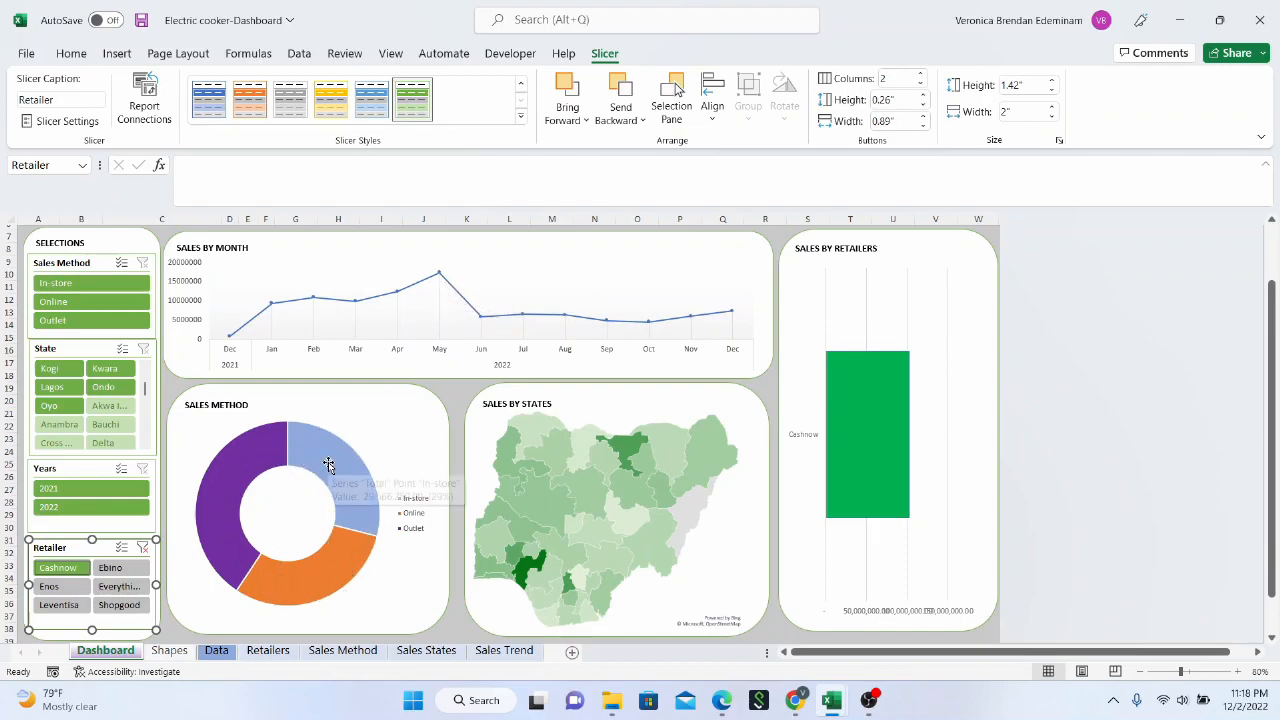
{"action": "mouse_move", "coordinate": [529, 572]}
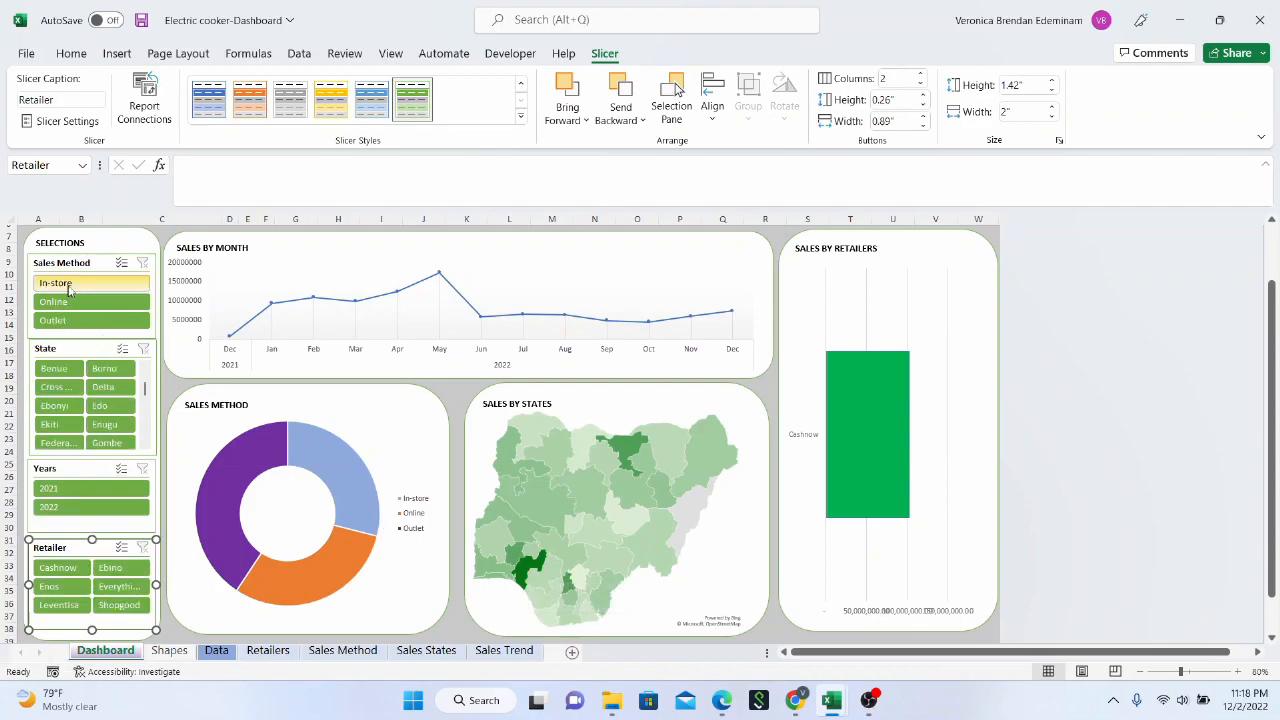
Filter the dashboard to the state Benue and examine the monthly, state and retailer charts
{"action": "left_click", "coordinate": [56, 371]}
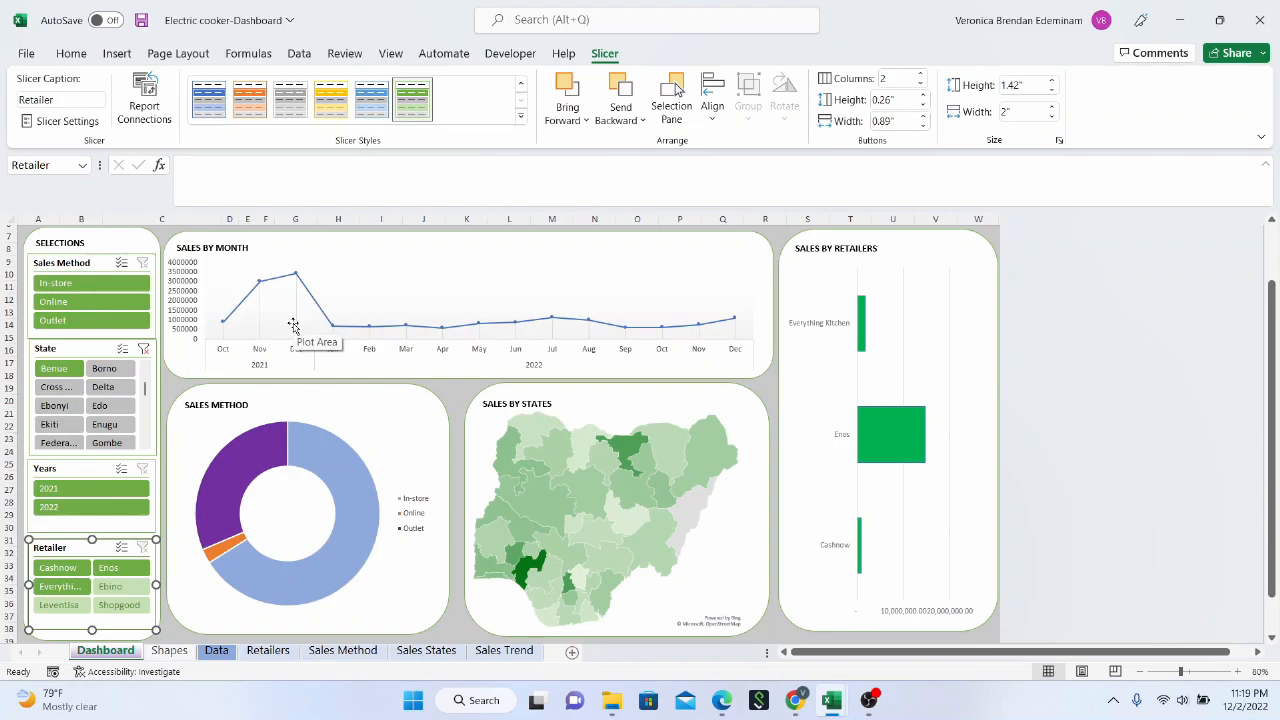
{"action": "mouse_move", "coordinate": [521, 448]}
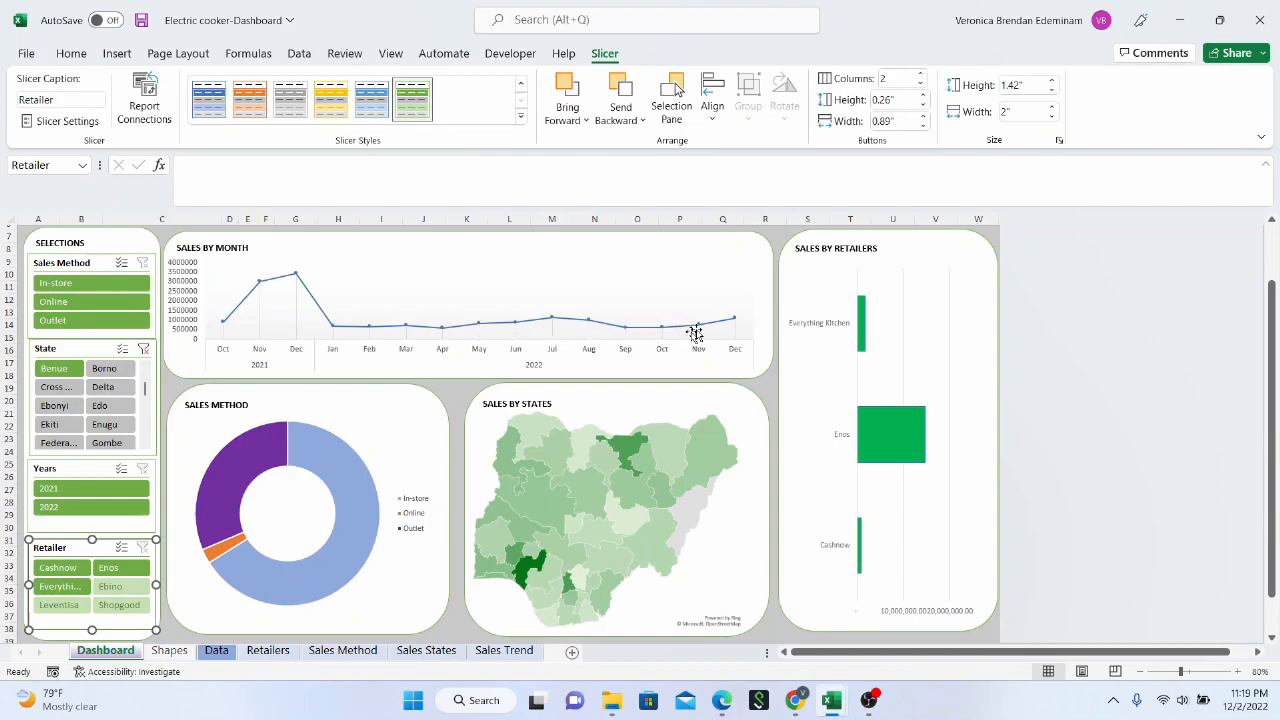
{"action": "mouse_move", "coordinate": [721, 322]}
{"action": "mouse_move", "coordinate": [877, 430]}
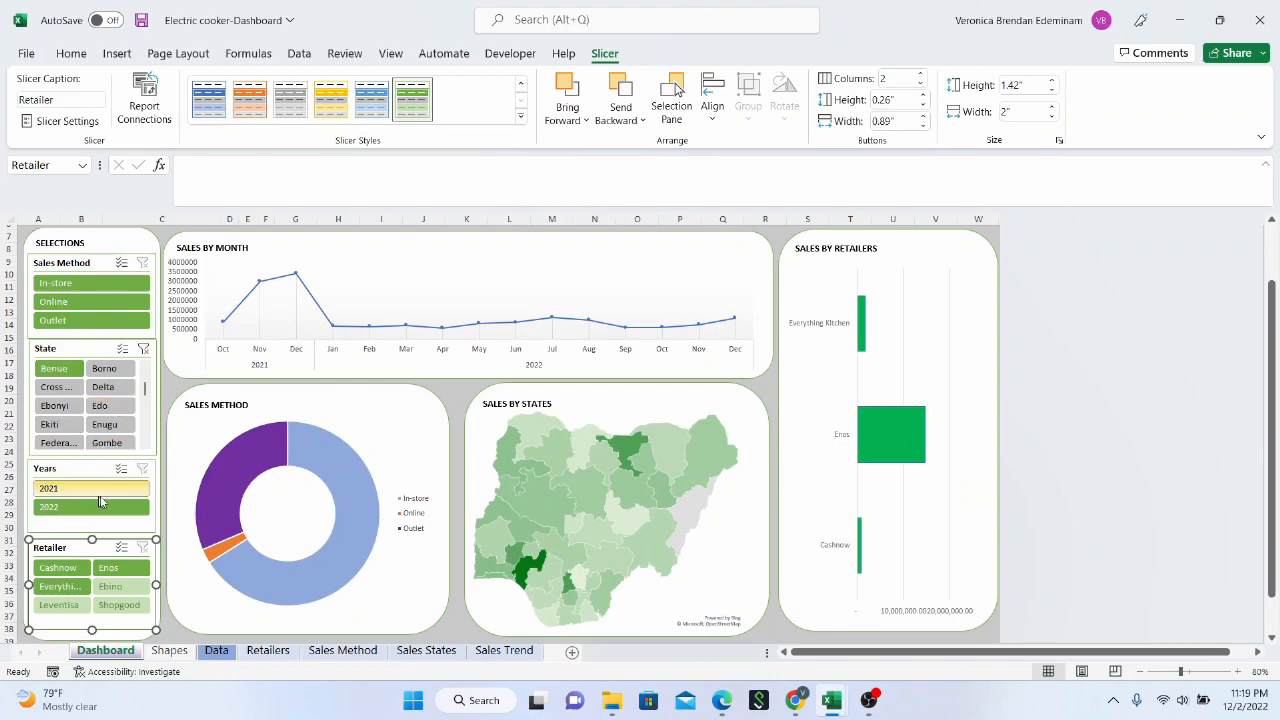
Filter the dashboard to the Online sales method, and clear the State and Sales Method slicer filters
{"action": "left_click", "coordinate": [102, 304]}
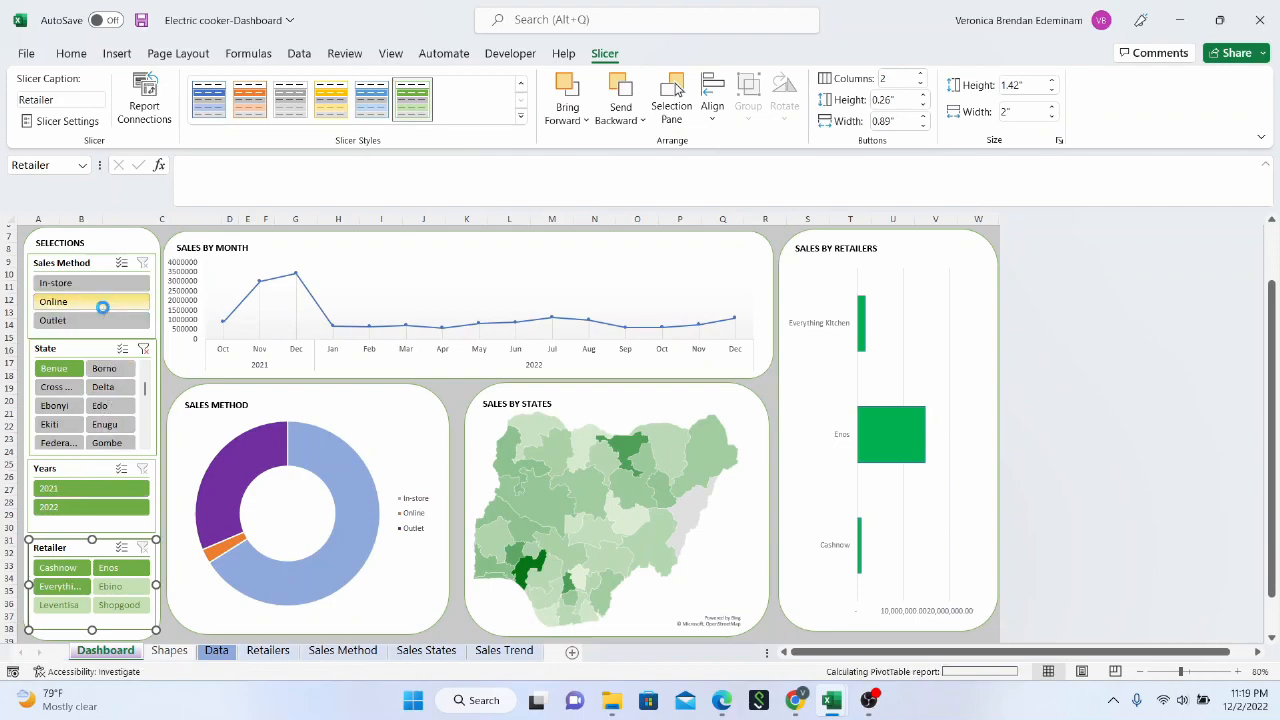
{"action": "left_click", "coordinate": [144, 349]}
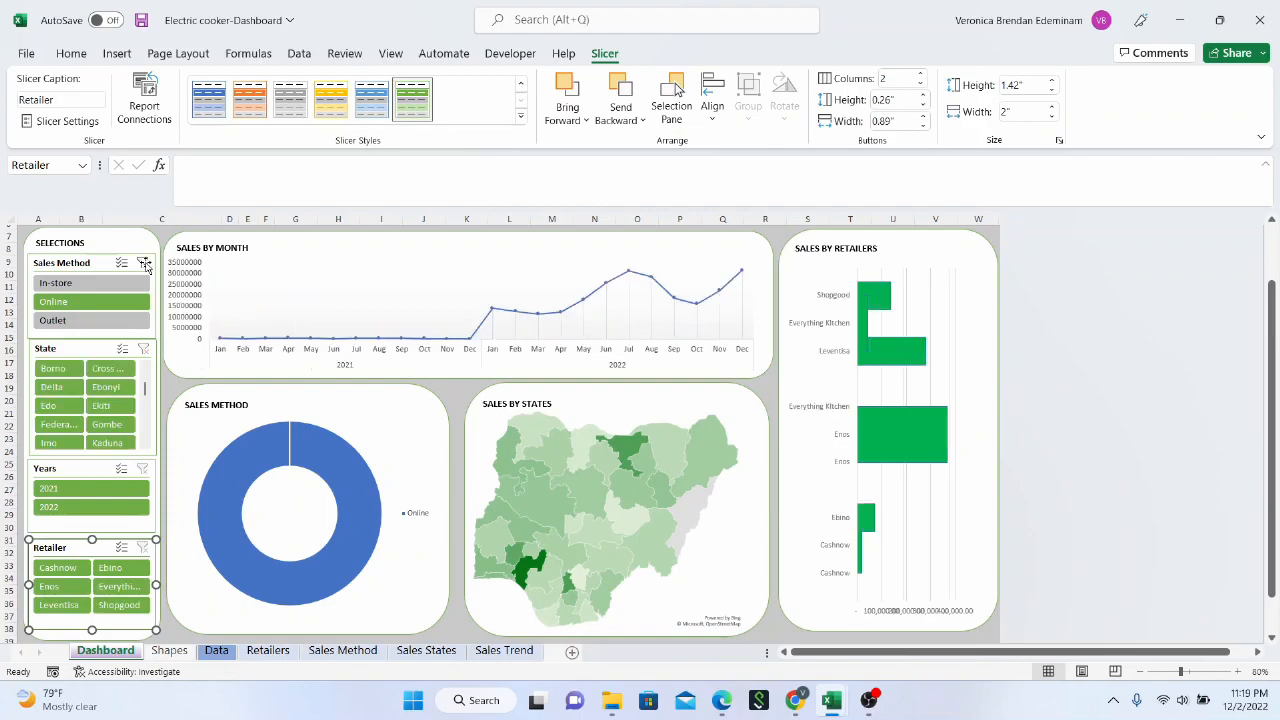
{"action": "left_click", "coordinate": [143, 263]}
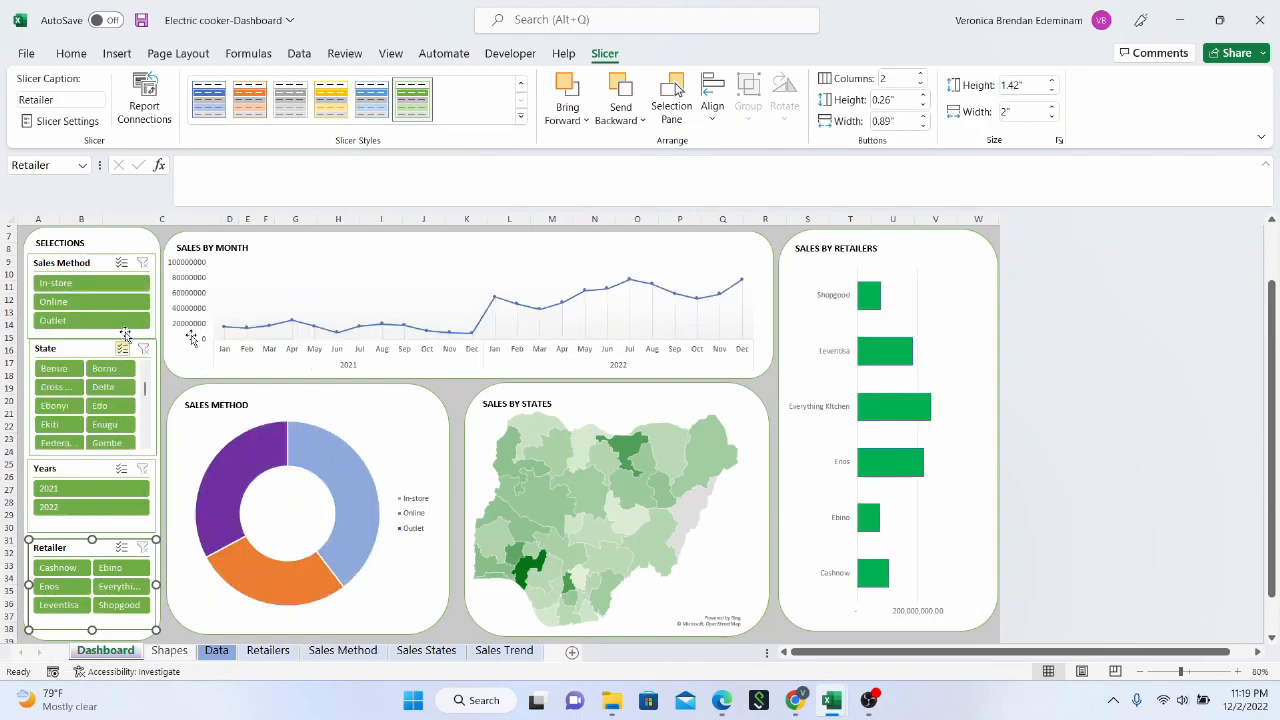
{"action": "mouse_move", "coordinate": [620, 482]}
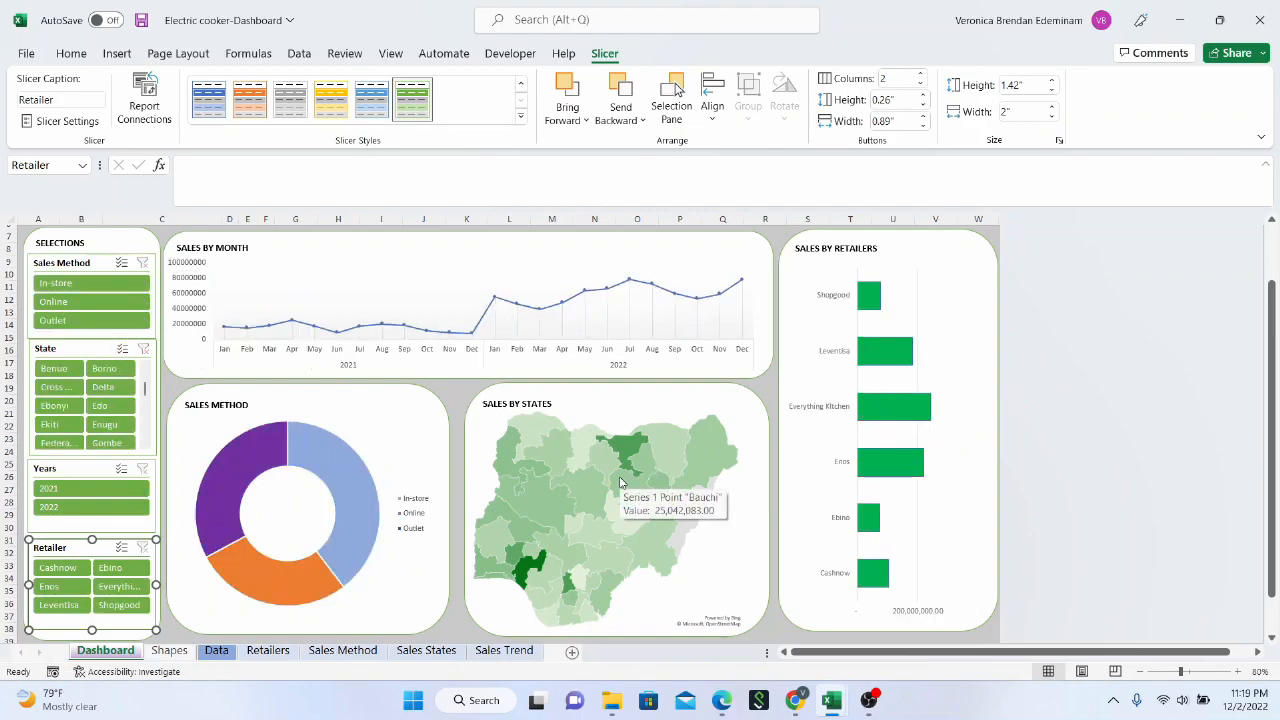